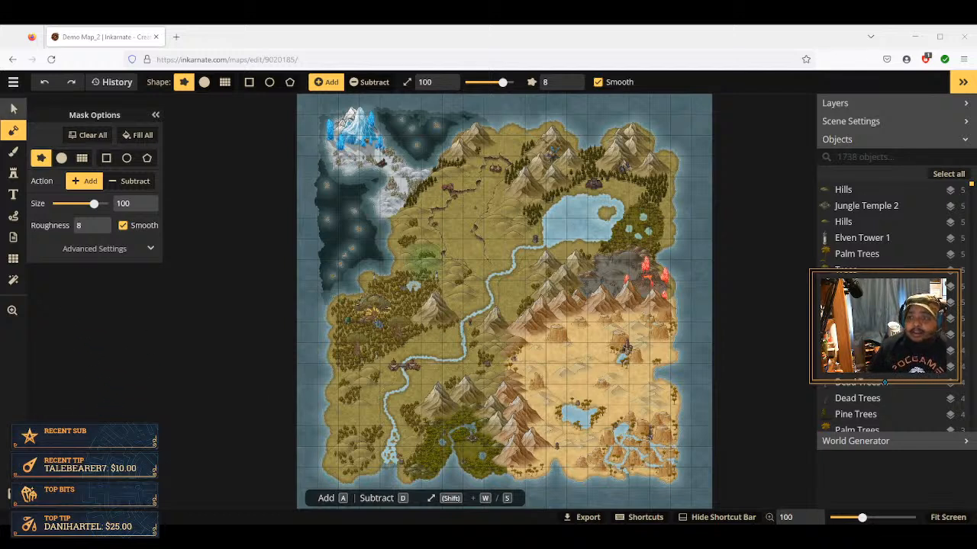
Activate the Select tool and maximize the browser window to view the map at a larger size
left_click(13, 109)
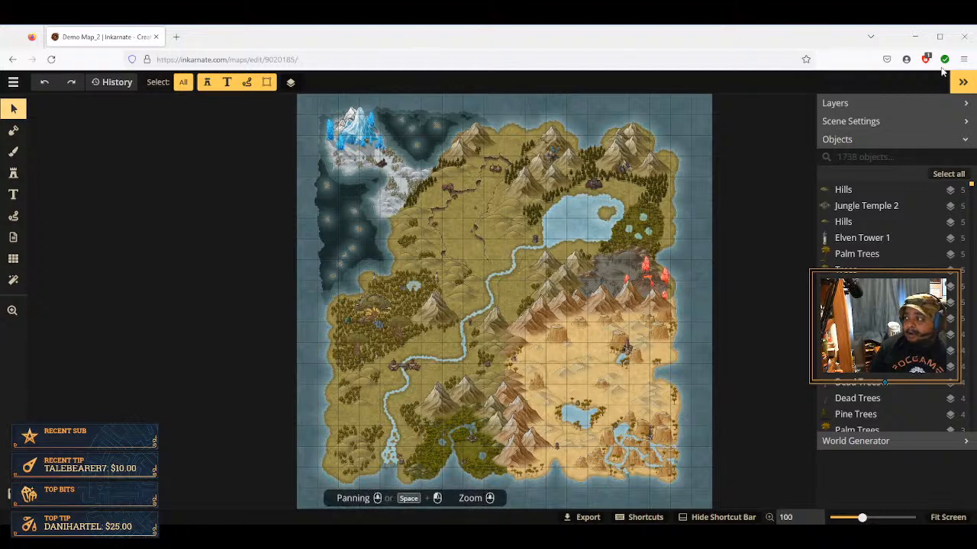
left_click(939, 36)
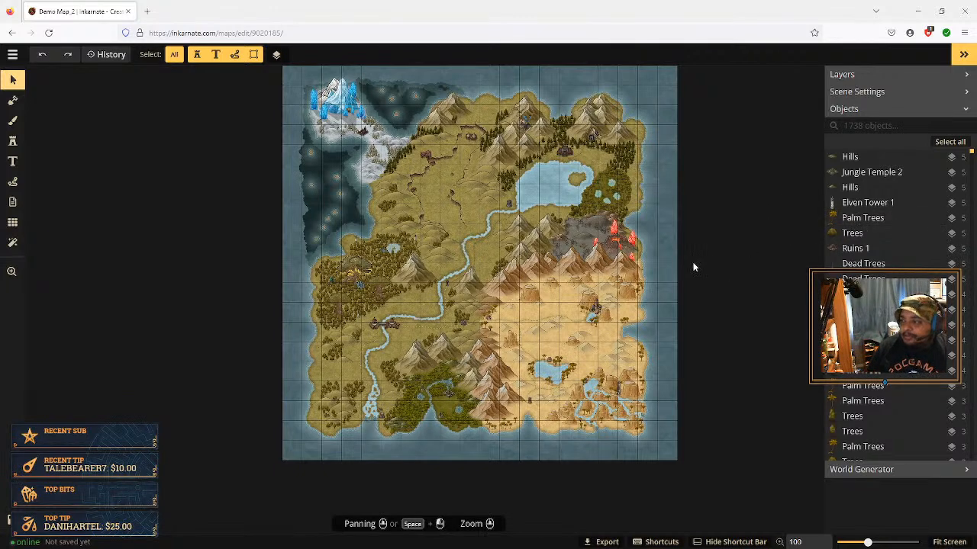
scroll(694, 267, "up", 3)
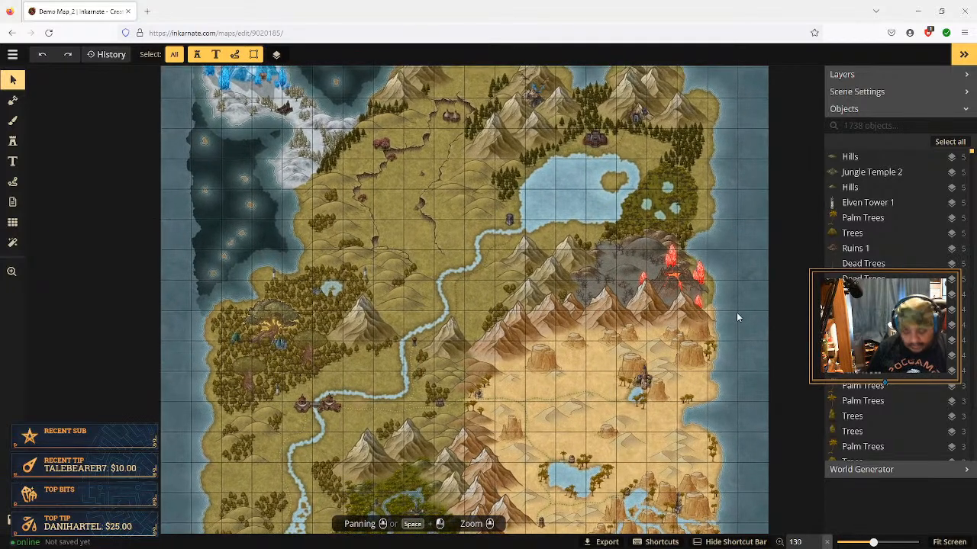
key("space")
left_click_drag(780, 370, 760, 293)
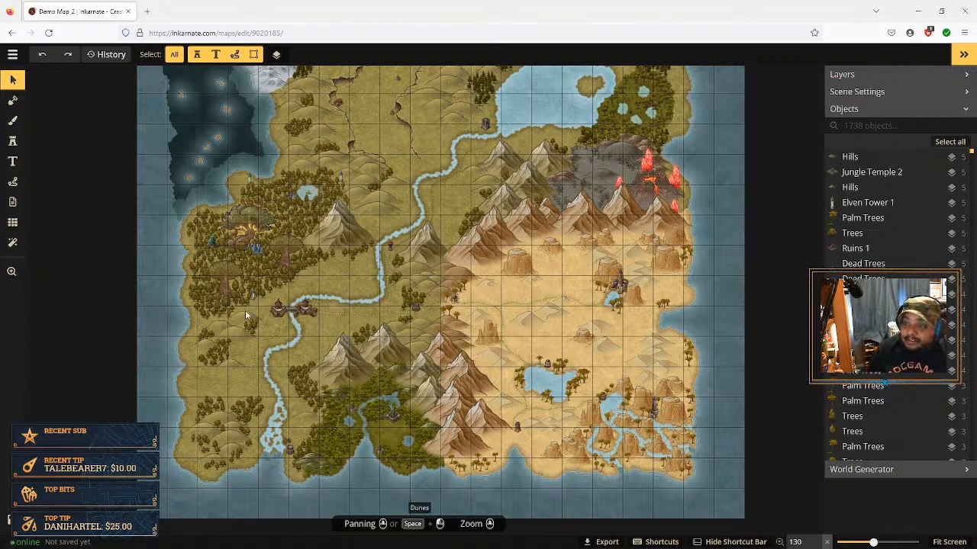
Configure the Path tool with its width reset to 1.5 and its opacity set to 1
left_click(13, 183)
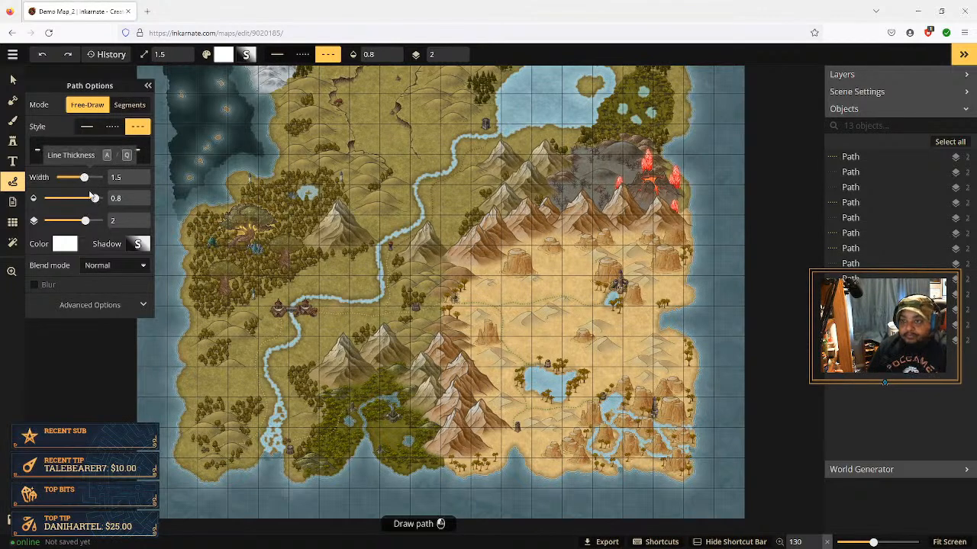
mouse_move(84, 177)
left_mouse_down()
mouse_move(70, 177)
mouse_move(89, 177)
left_mouse_up()
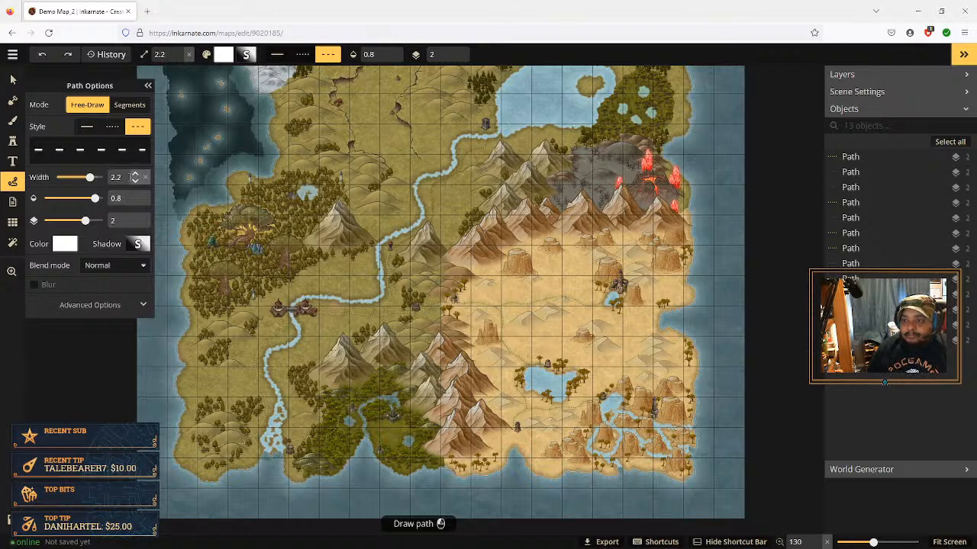
left_click(145, 178)
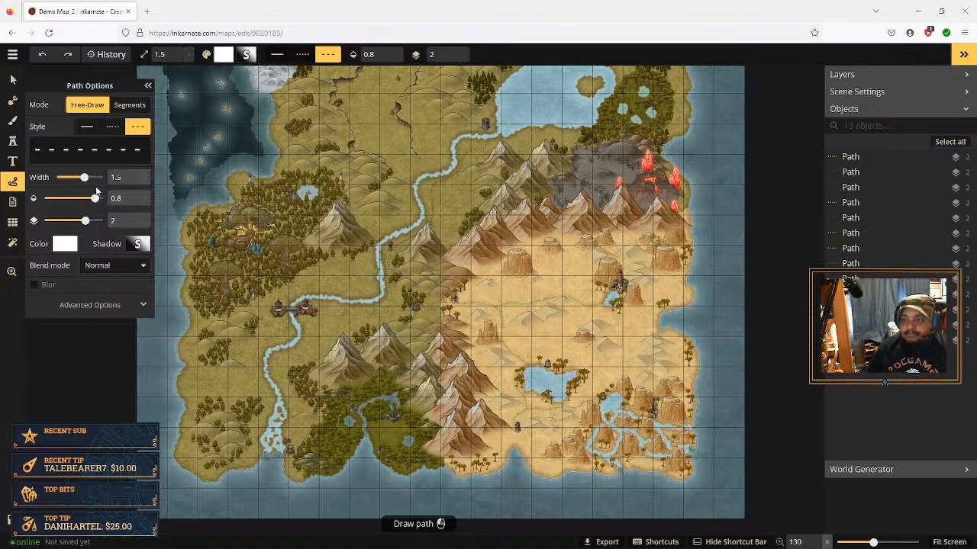
left_click_drag(98, 198, 120, 200)
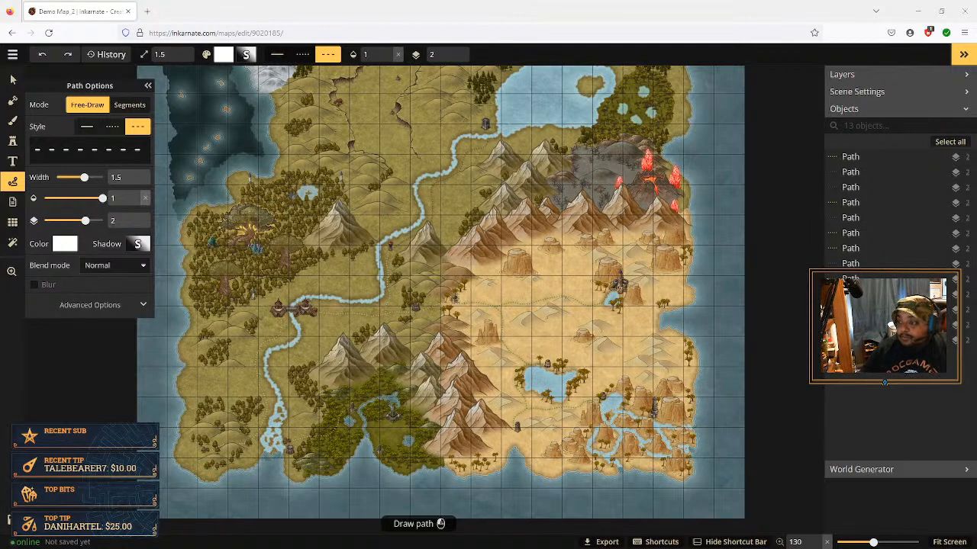
Delete the four pale yellow dotted paths linking the river fortress, the riverside tower, the ruins and the desert-edge town
scroll(391, 316, "up", 5)
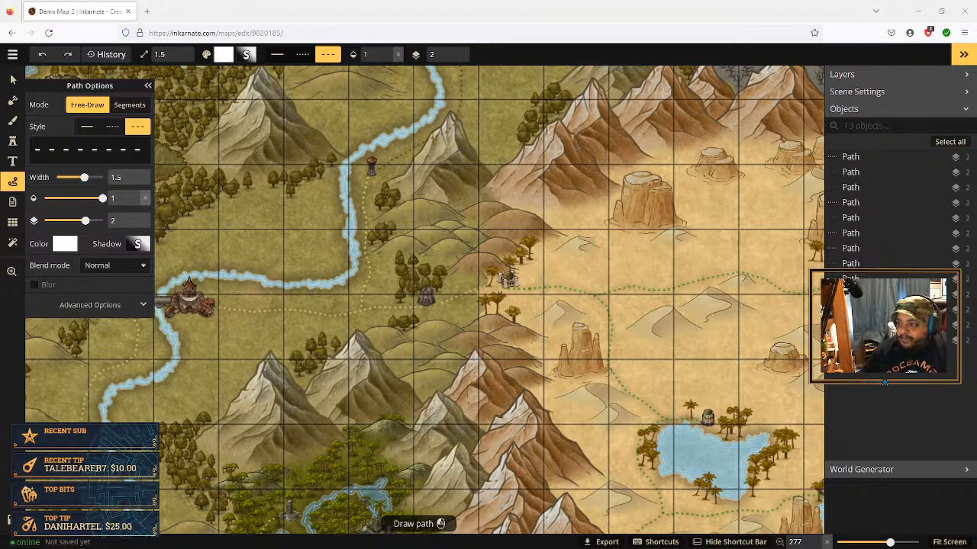
left_click(13, 79)
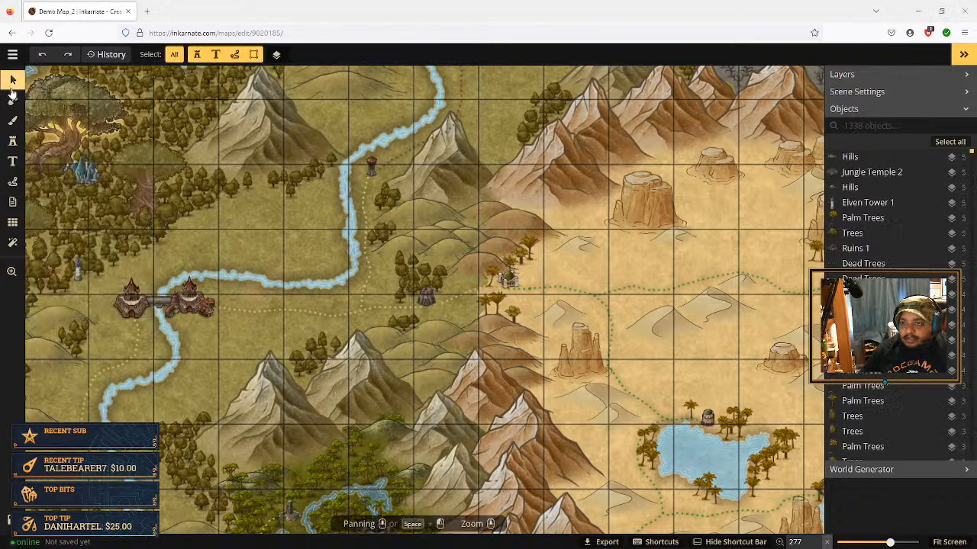
left_click(135, 349)
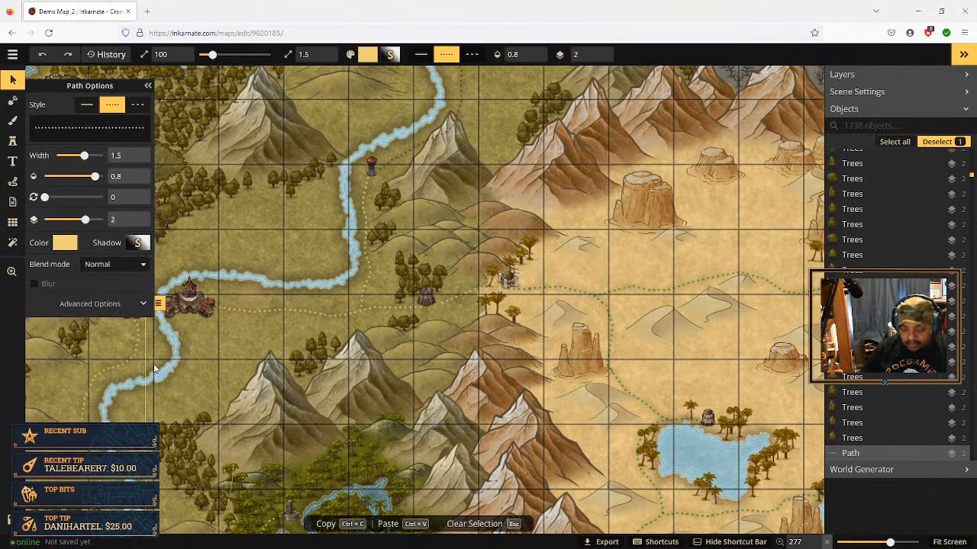
key("Delete")
left_click(271, 312)
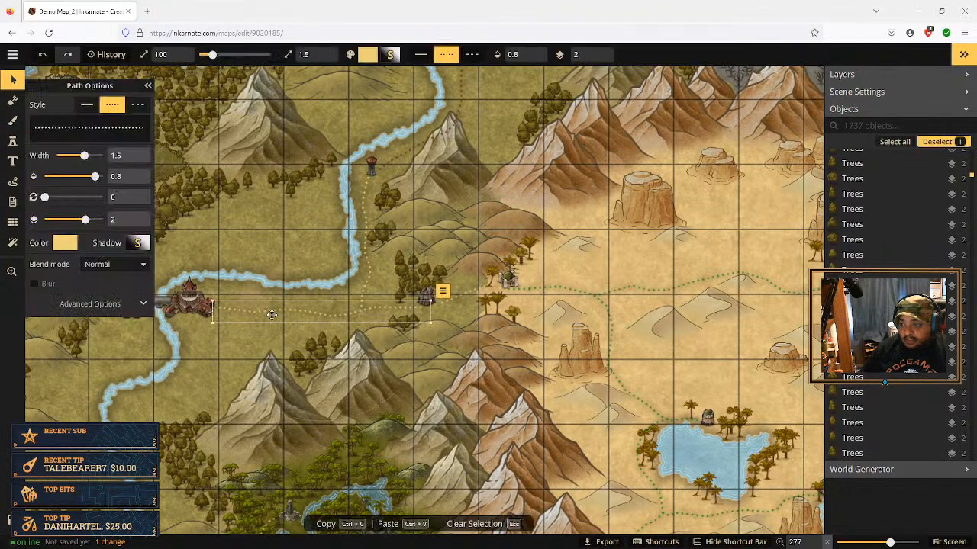
key("Delete")
left_click(369, 275)
key("Delete")
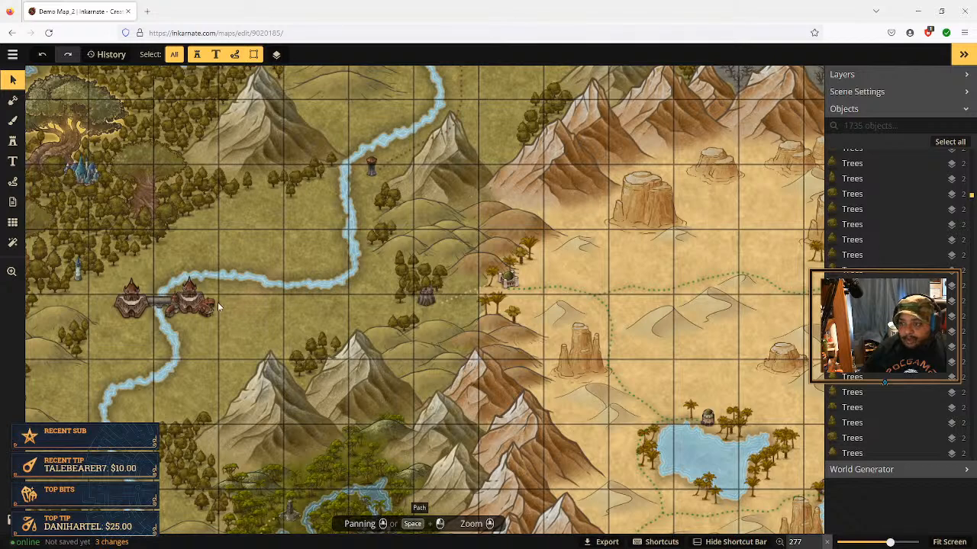
left_click(456, 296)
key("Delete")
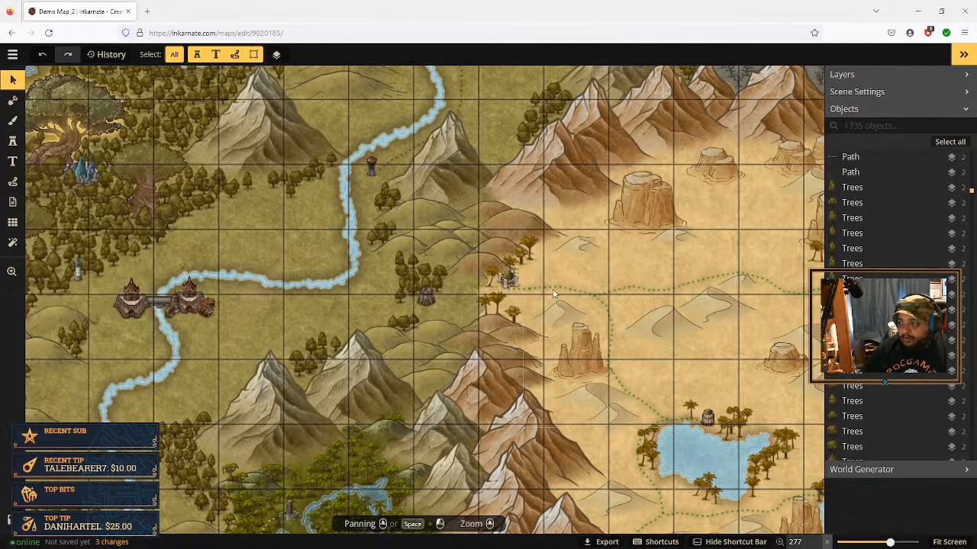
Delete the three green dotted path pieces running from the desert-edge town across the northern desert and toward the oasis
left_click(615, 296)
key("Delete")
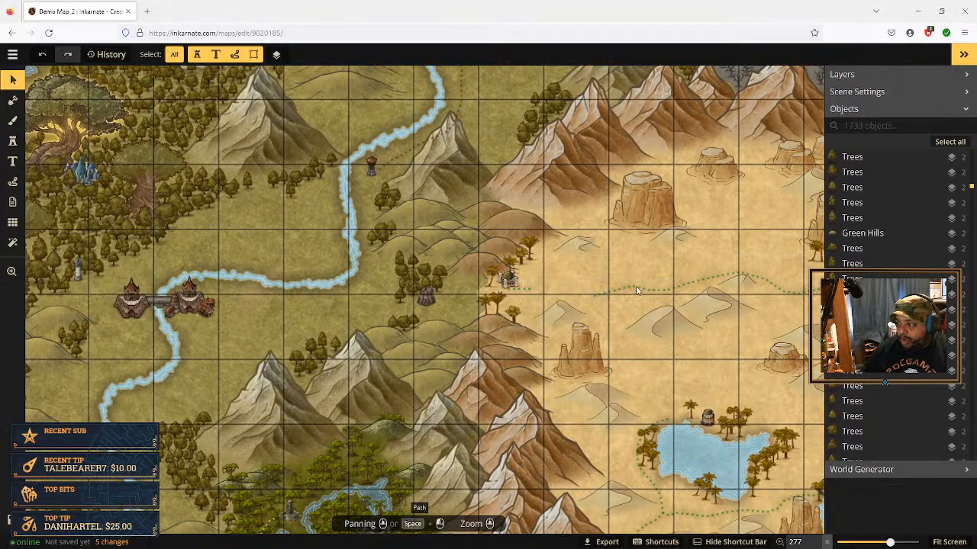
left_click(632, 290)
key("Delete")
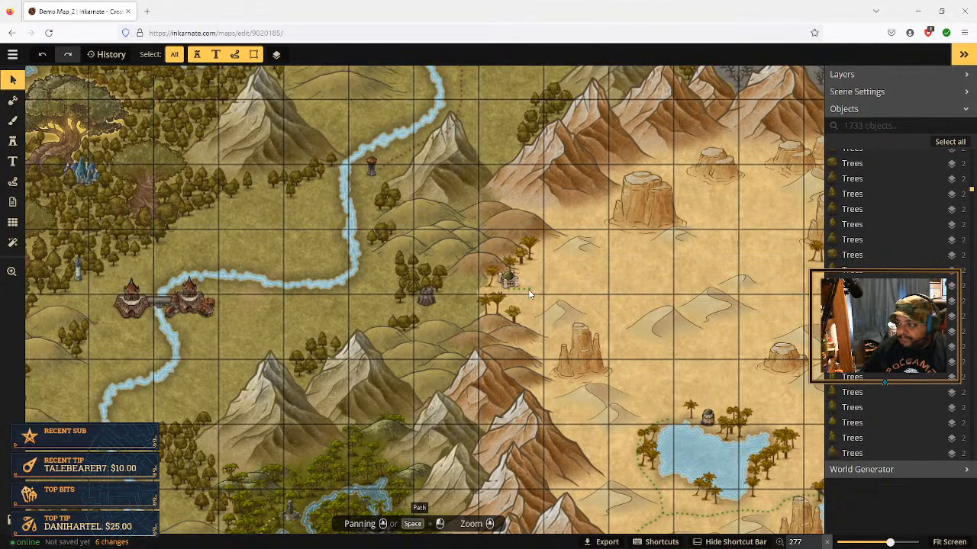
left_click(528, 291)
key("Delete")
Delete the two green dotted paths beside the desert oasis and the dotted path through the southern jungle
scroll(632, 308, "down", 3)
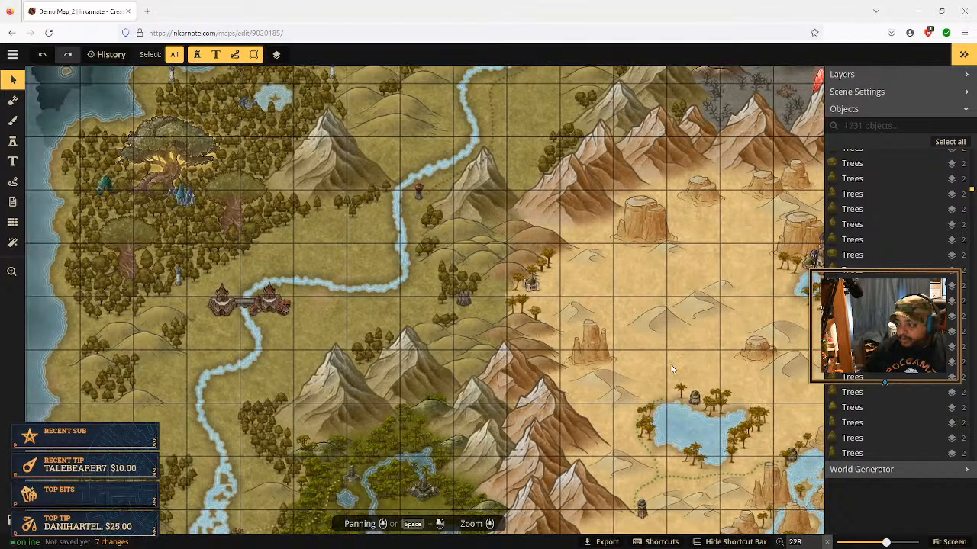
left_click_drag(686, 408, 610, 281)
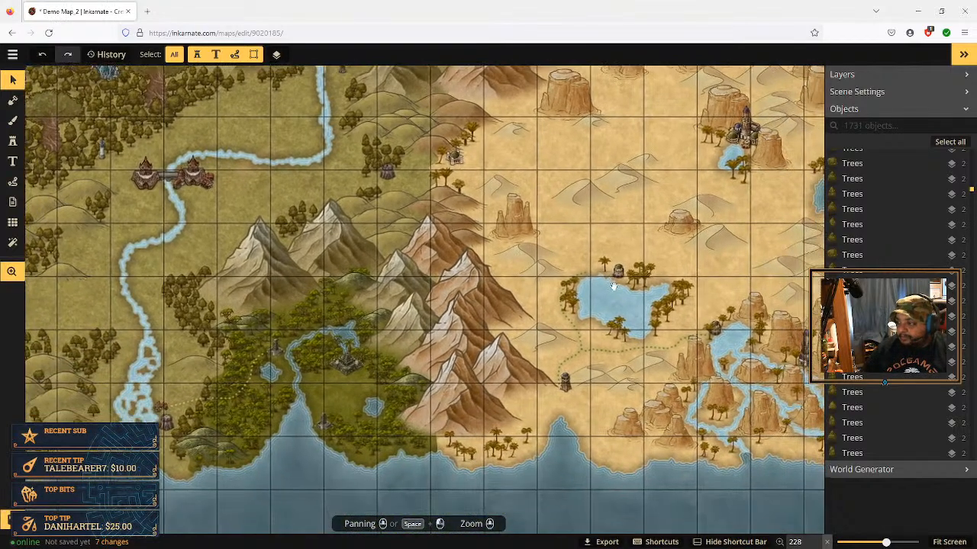
left_click(582, 353)
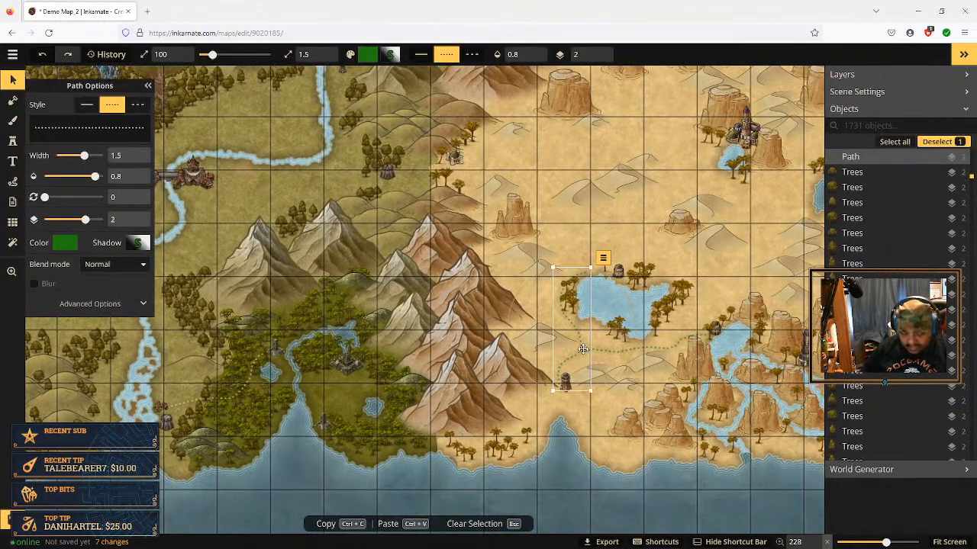
key("Delete")
left_click(614, 350)
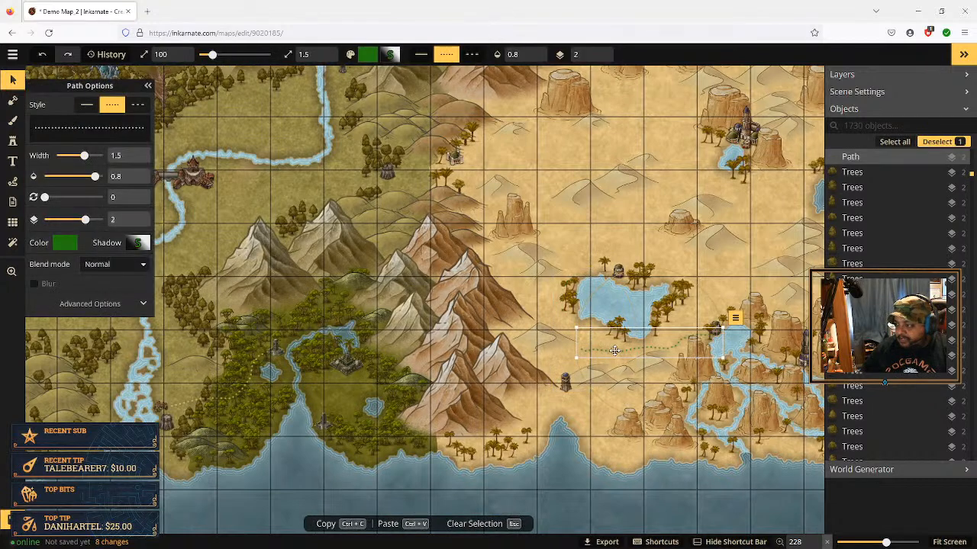
key("Delete")
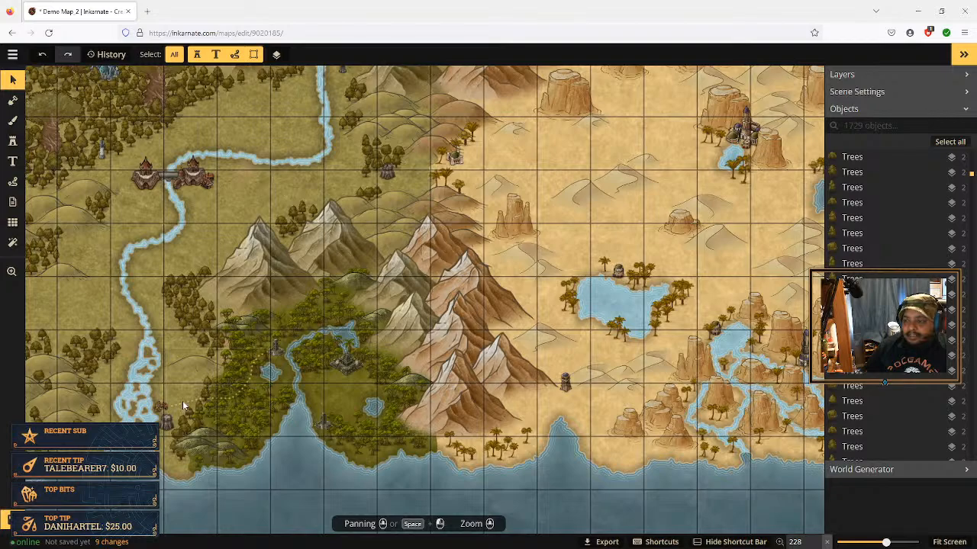
key("Delete")
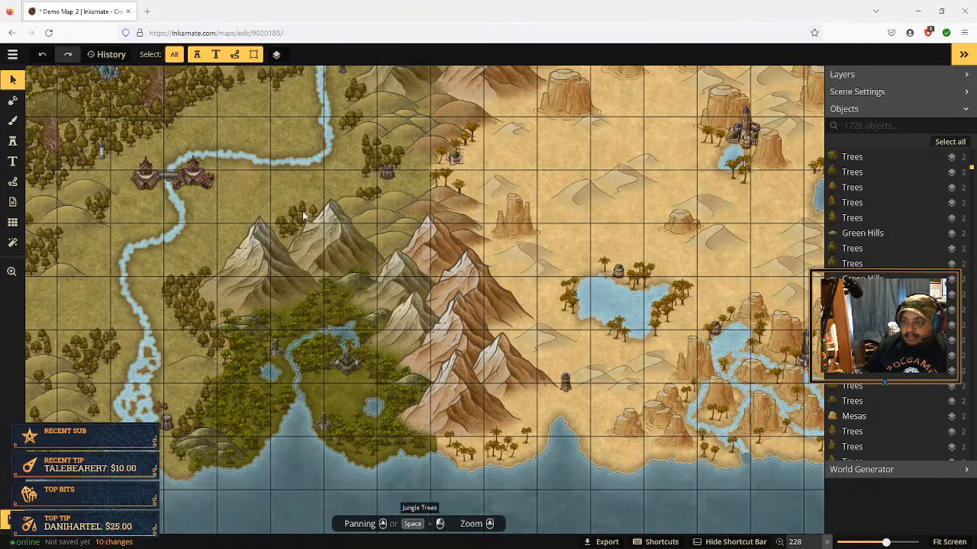
Delete the dotted path along the east side of the river and leave no object selected
left_click_drag(322, 174, 238, 363)
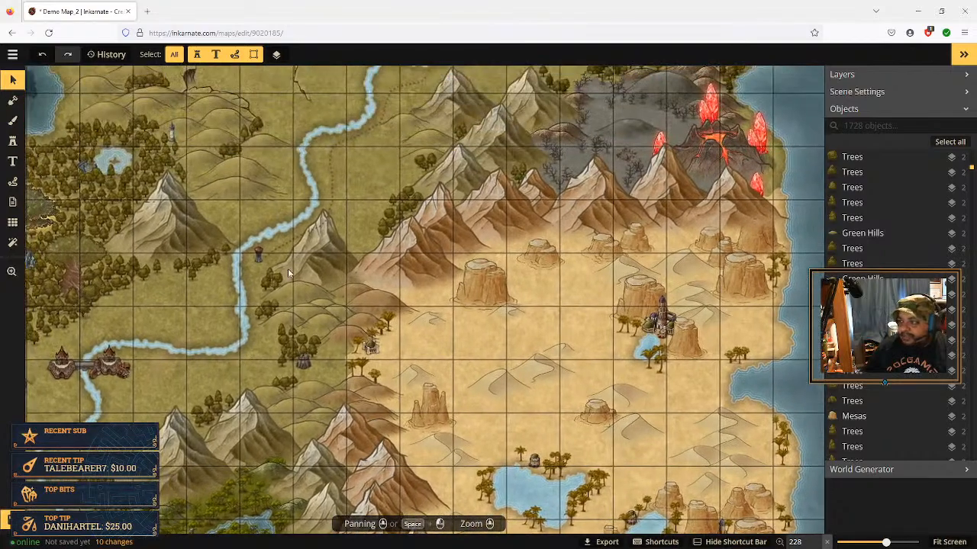
left_click_drag(360, 191, 366, 306)
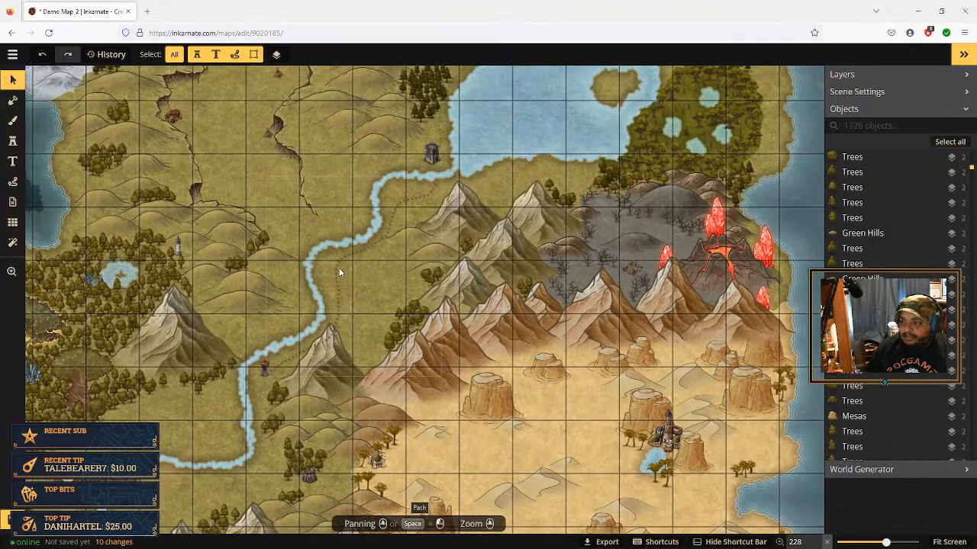
left_click(339, 270)
key("Delete")
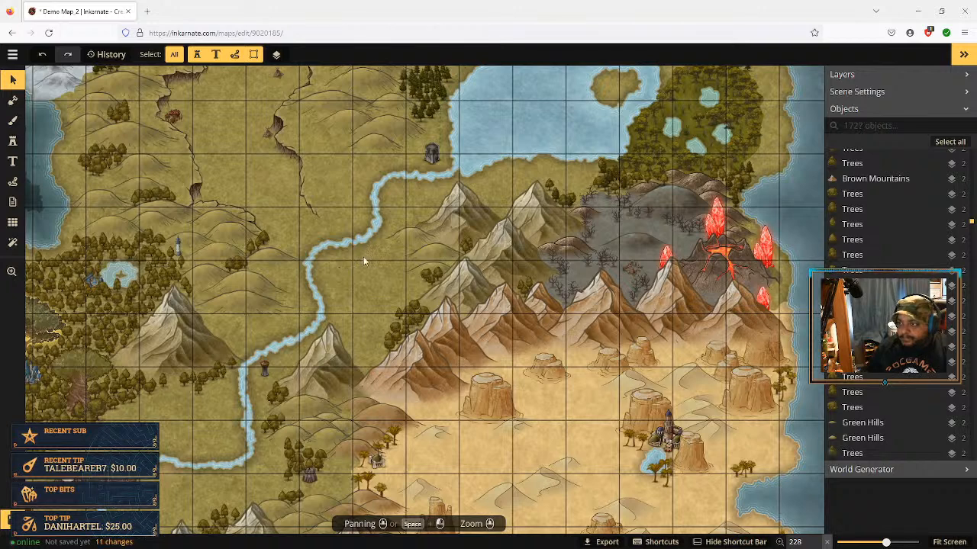
left_click(411, 221)
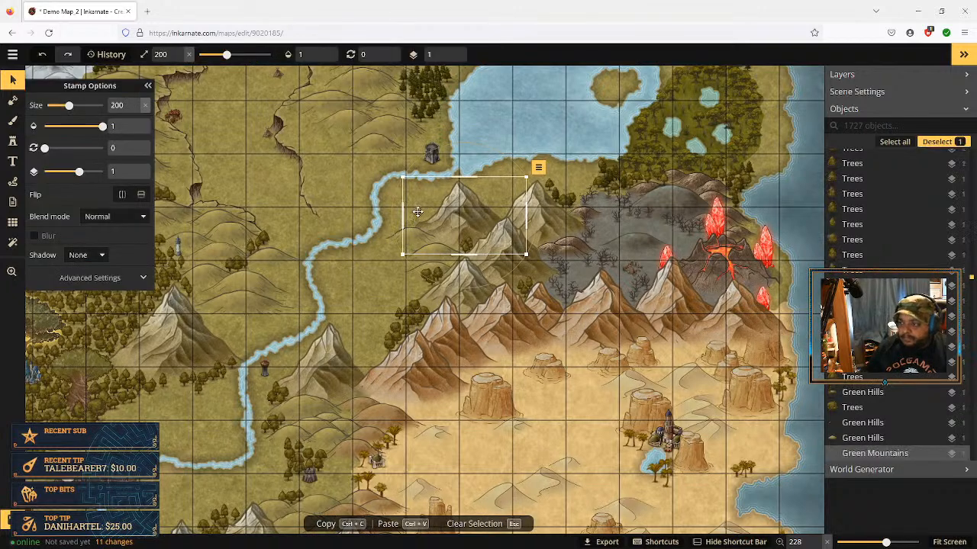
left_click(356, 191)
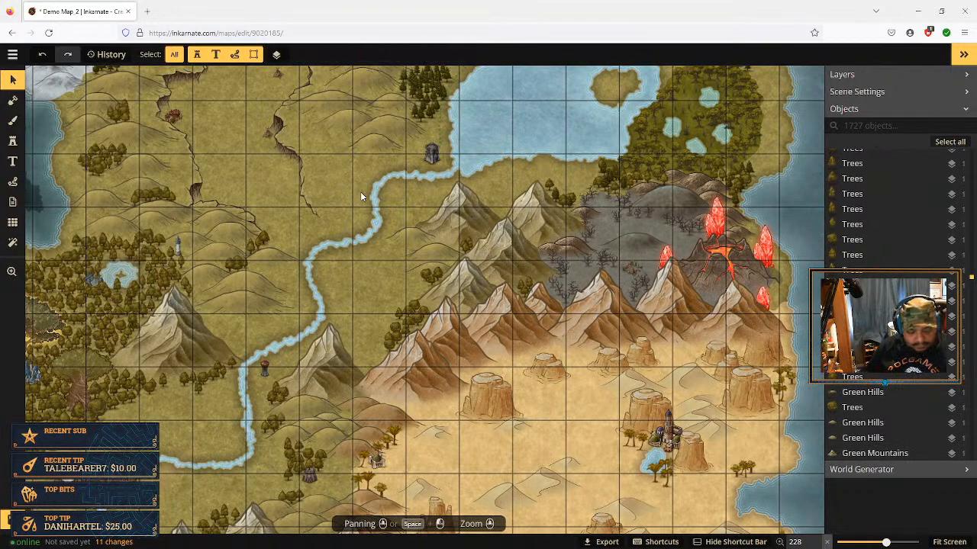
Delete the green dotted path around the lake's northwest shore and the brown dotted path northeast of the red-roofed fortress
left_click_drag(481, 180, 369, 314)
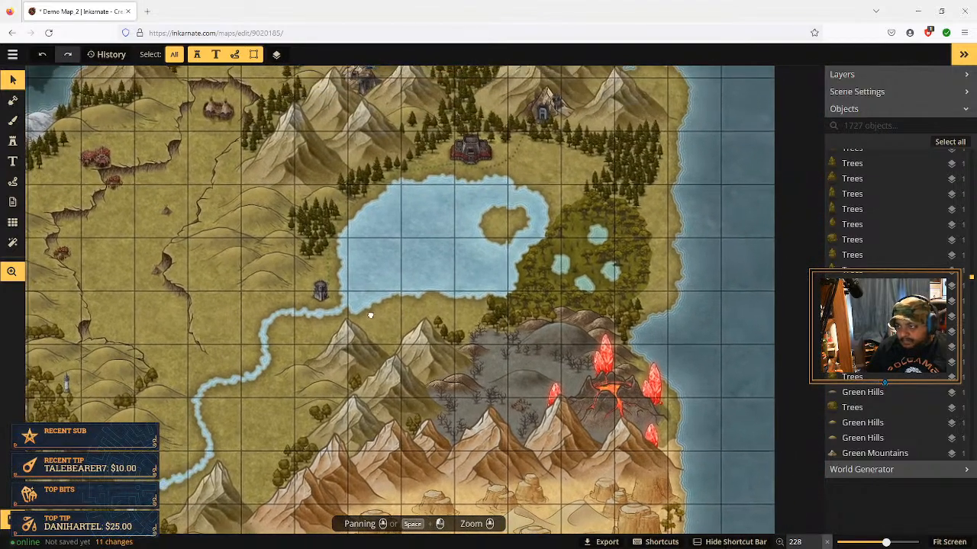
left_click(423, 166)
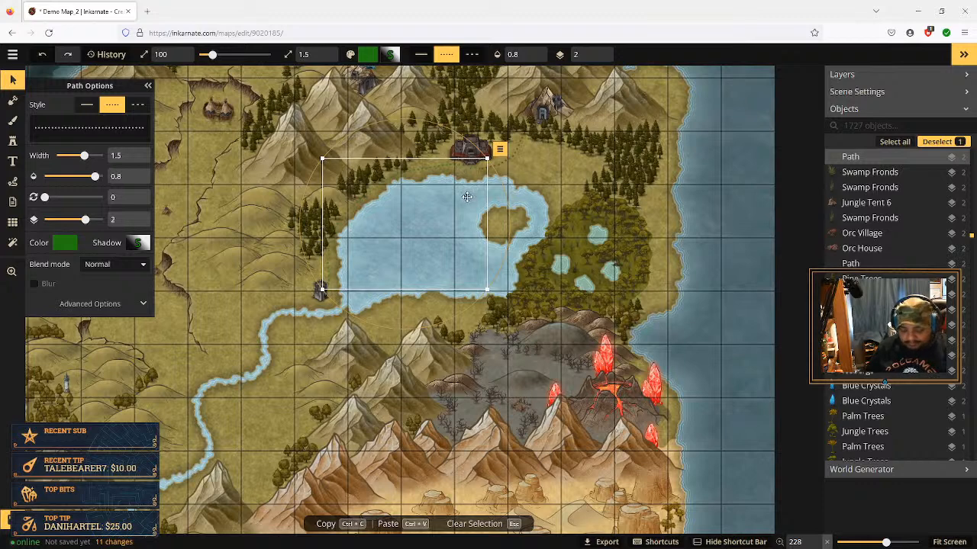
key("Delete")
left_click(504, 166)
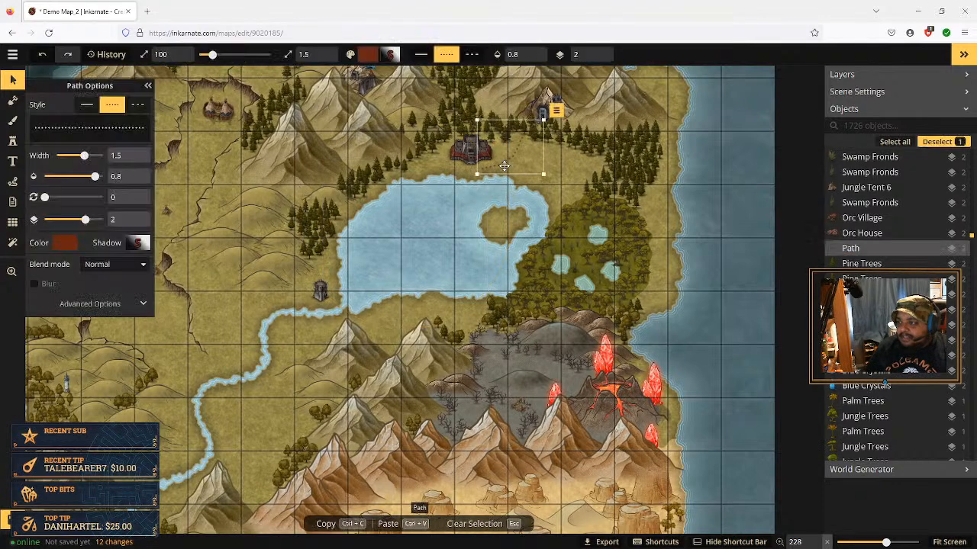
key("Delete")
Examine the northern canyons, the lake area and the mountain strongholds for any remaining dotted paths
key("space")
left_click_drag(240, 215, 484, 231)
left_click_drag(325, 268, 353, 344)
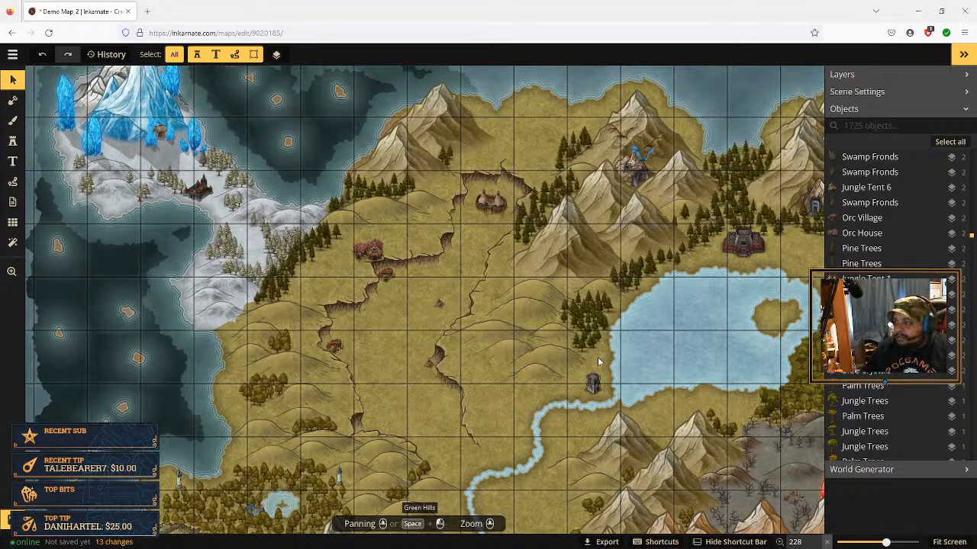
mouse_move(742, 306)
left_mouse_down()
mouse_move(706, 292)
mouse_move(671, 238)
left_mouse_up()
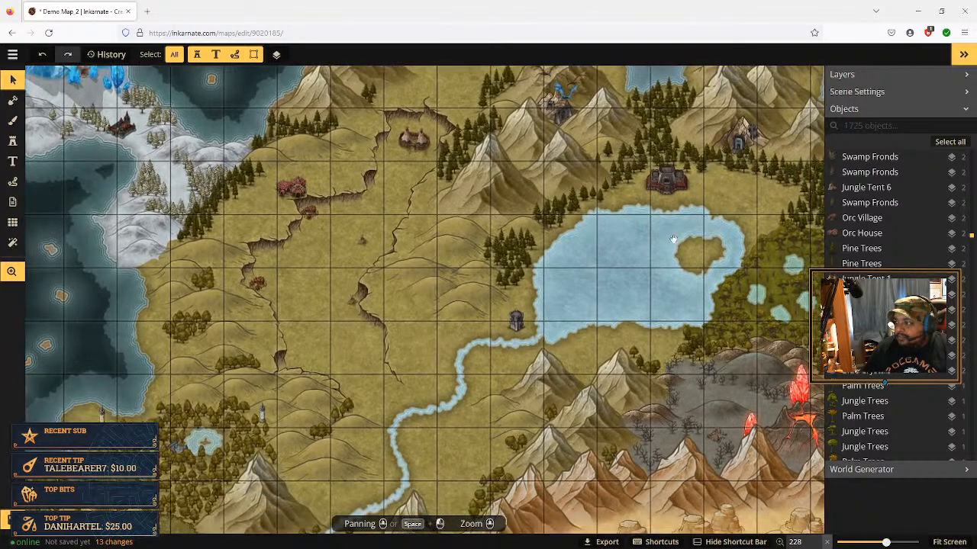
mouse_move(689, 313)
left_mouse_down()
mouse_move(654, 298)
mouse_move(621, 228)
mouse_move(712, 340)
mouse_move(721, 382)
left_mouse_up()
left_click_drag(622, 240, 669, 355)
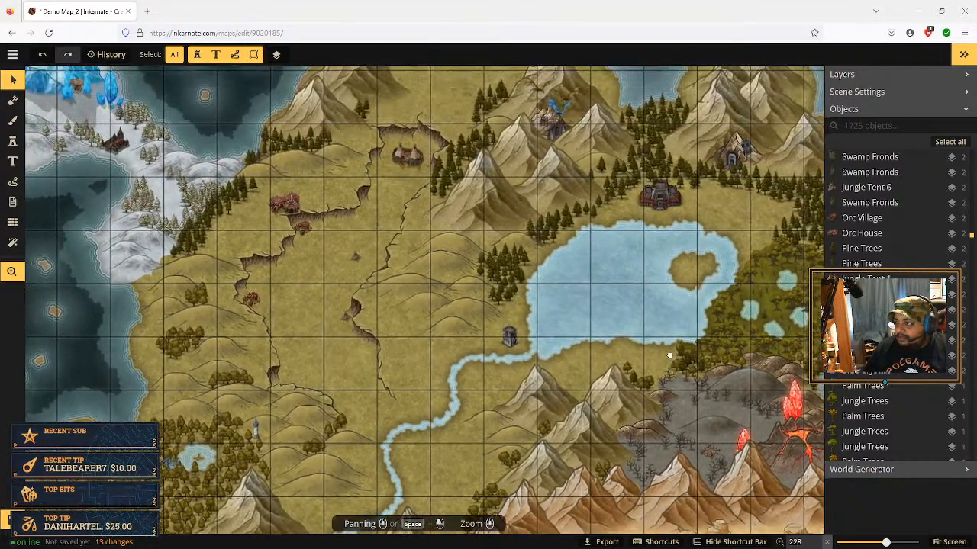
scroll(715, 162, "up", 4)
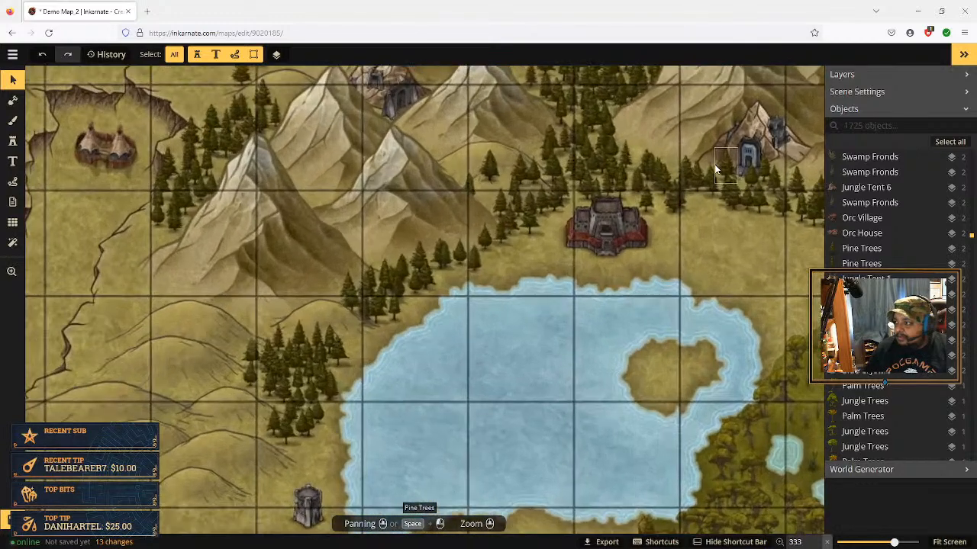
scroll(714, 166, "down", 3)
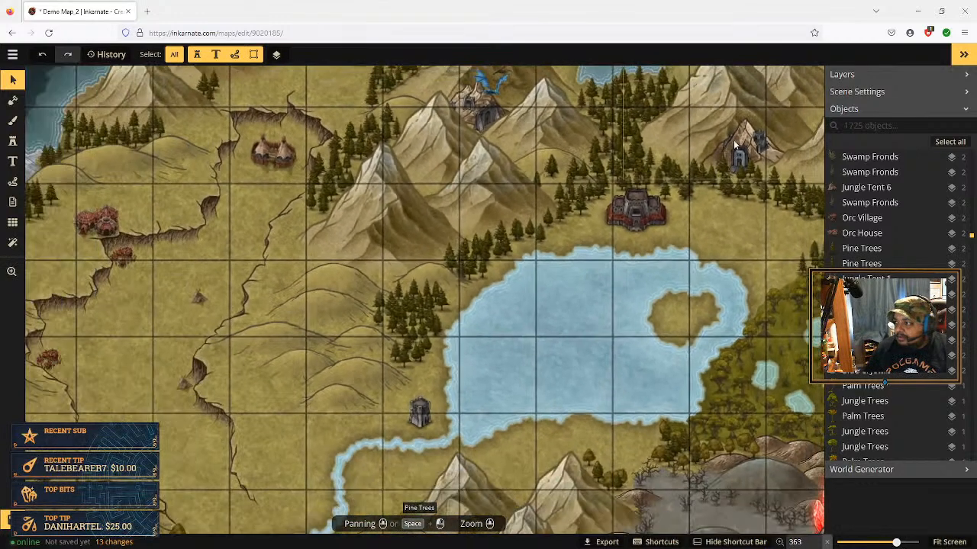
Check the northern highlands, the central river valley and the southern desert for leftover dotted paths
left_click_drag(636, 314, 693, 139)
scroll(661, 245, "down", 4)
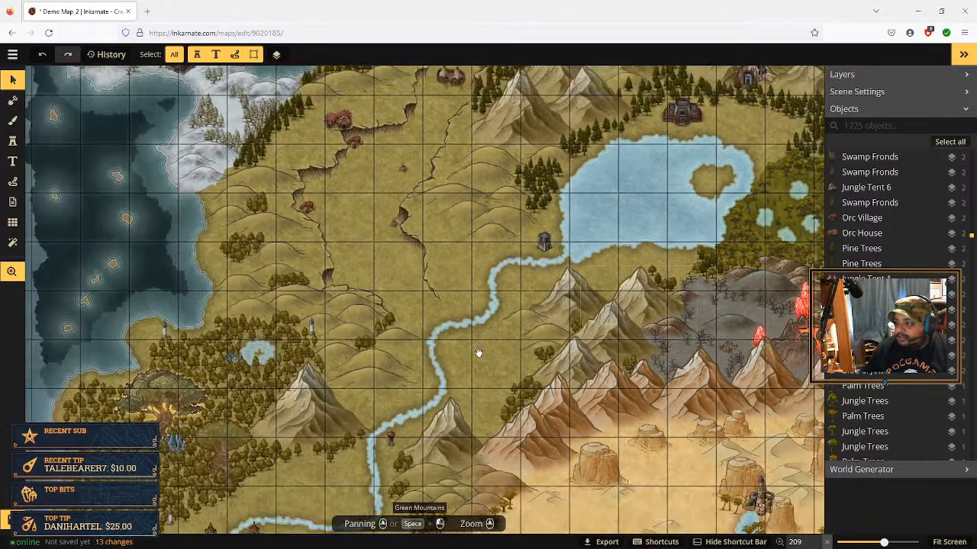
left_click_drag(478, 353, 440, 483)
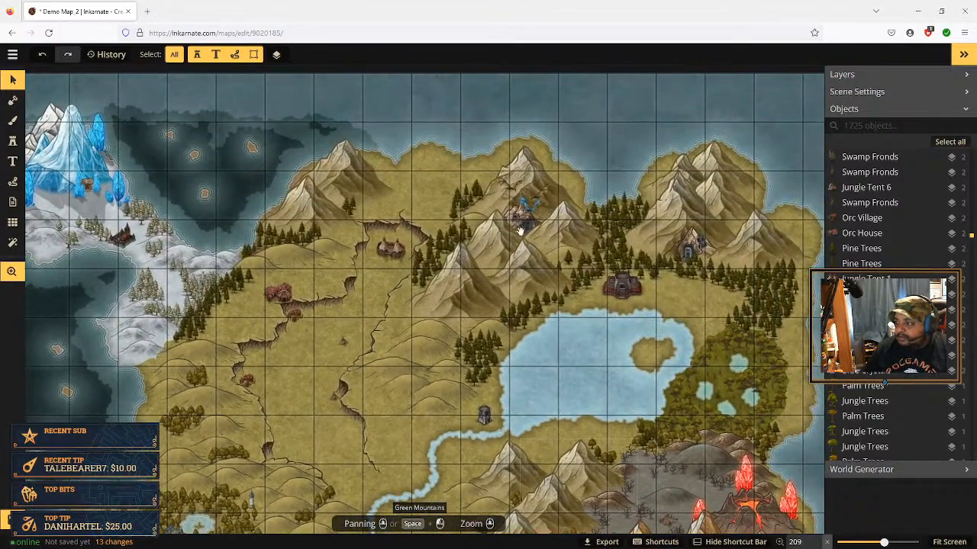
scroll(520, 230, "up", 5)
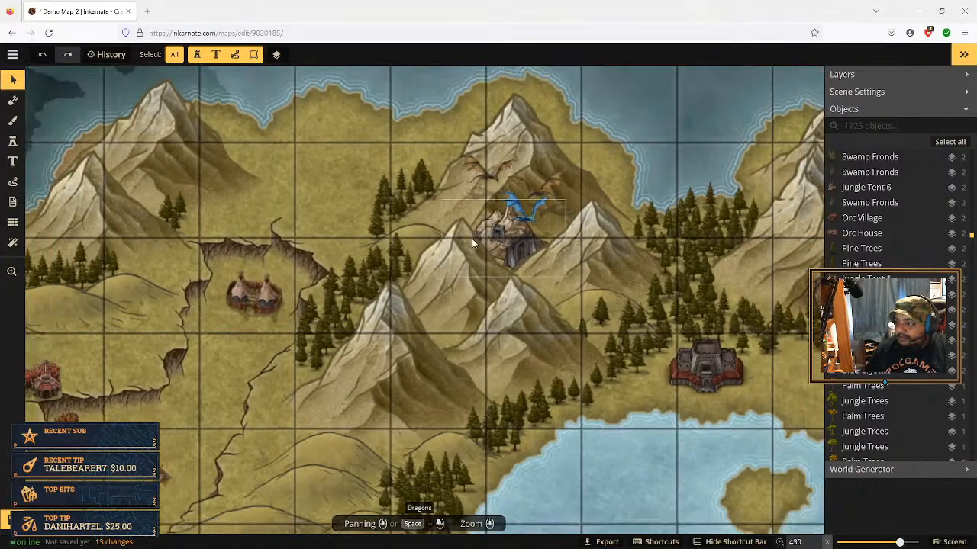
scroll(472, 238, "down", 6)
scroll(476, 309, "up", 3)
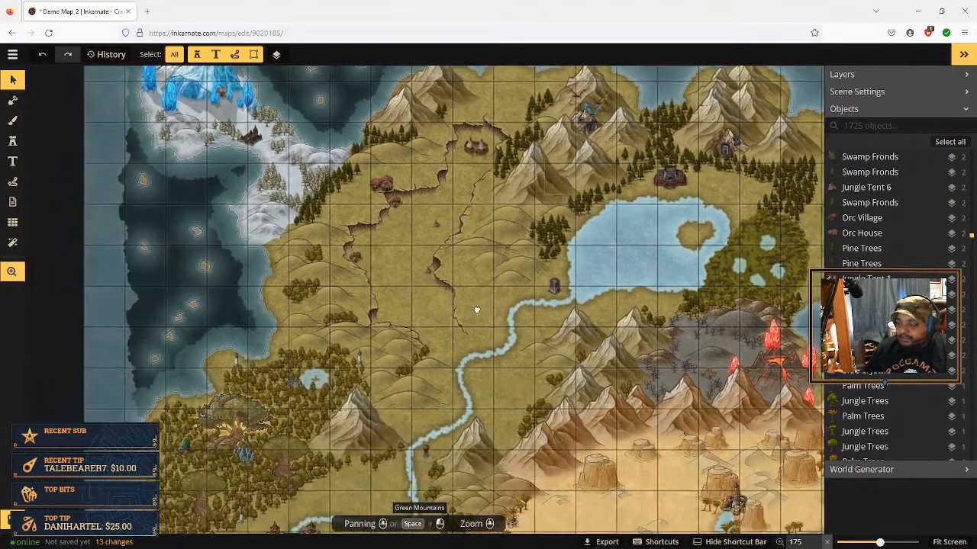
left_click_drag(476, 310, 502, 267)
left_click_drag(458, 401, 403, 315)
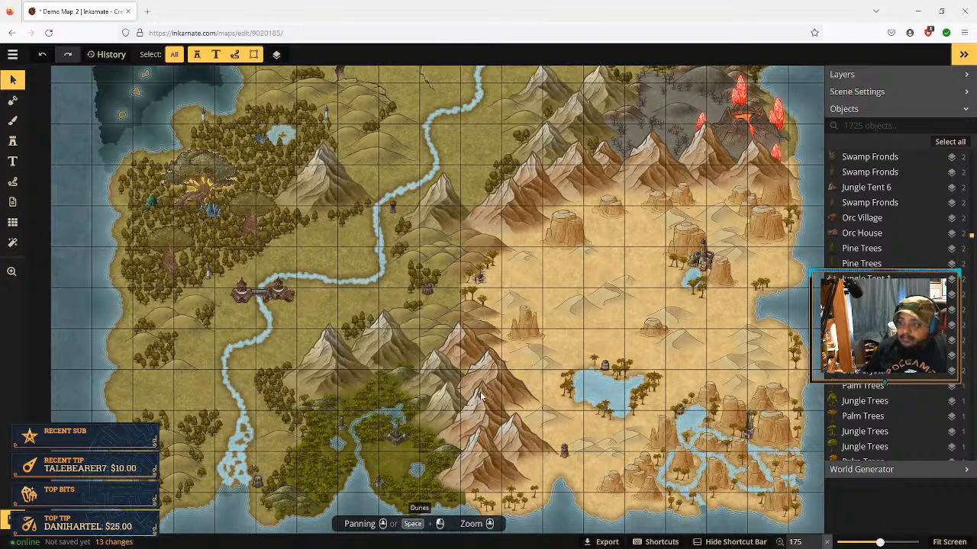
key("space")
scroll(681, 367, "up", 5)
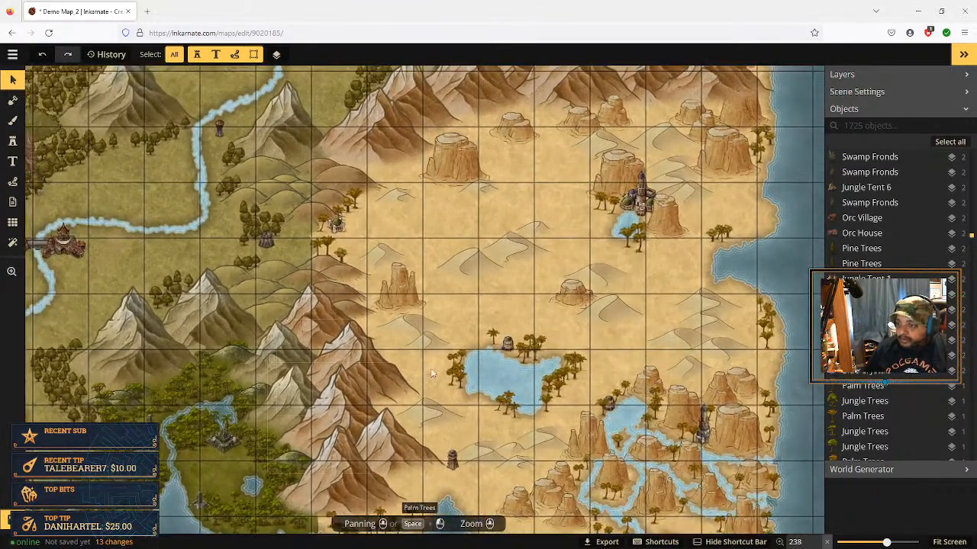
left_click_drag(566, 387, 415, 360)
key("Escape")
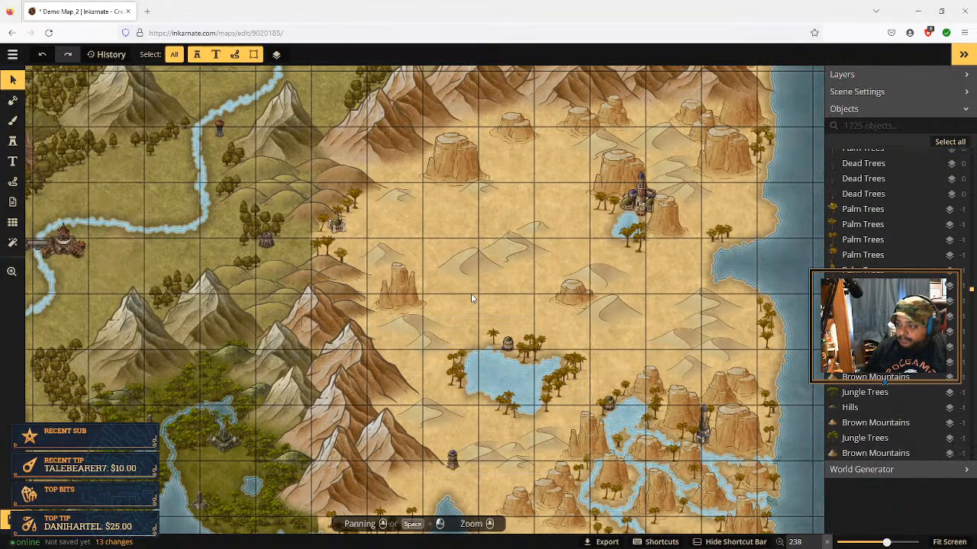
left_click_drag(446, 283, 622, 306)
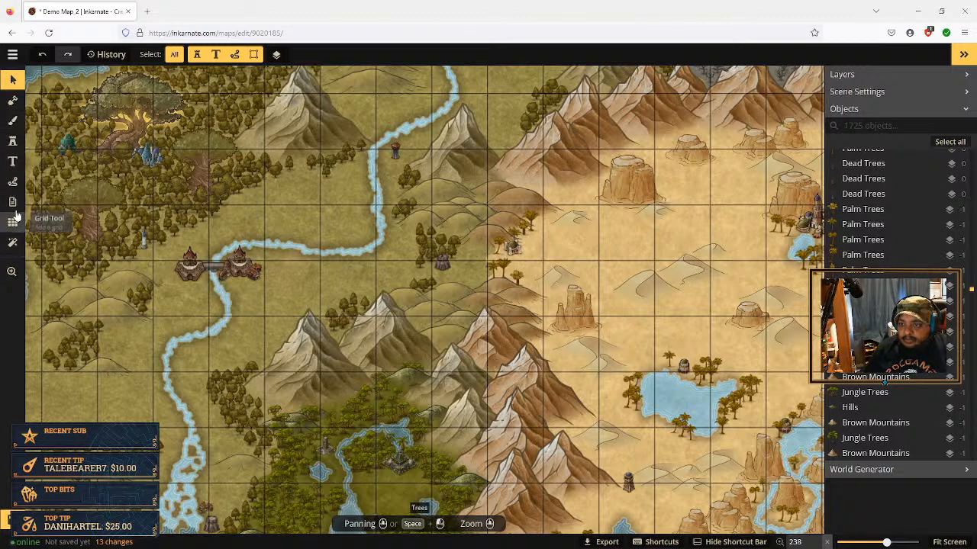
Start the Path tool and set the width of the dotted path style to 3
left_click(12, 184)
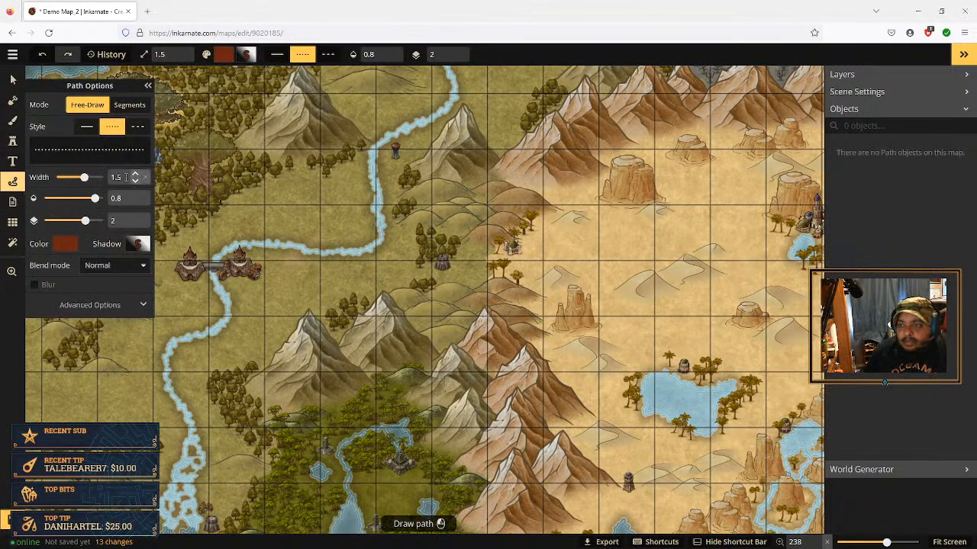
left_click_drag(86, 177, 96, 177)
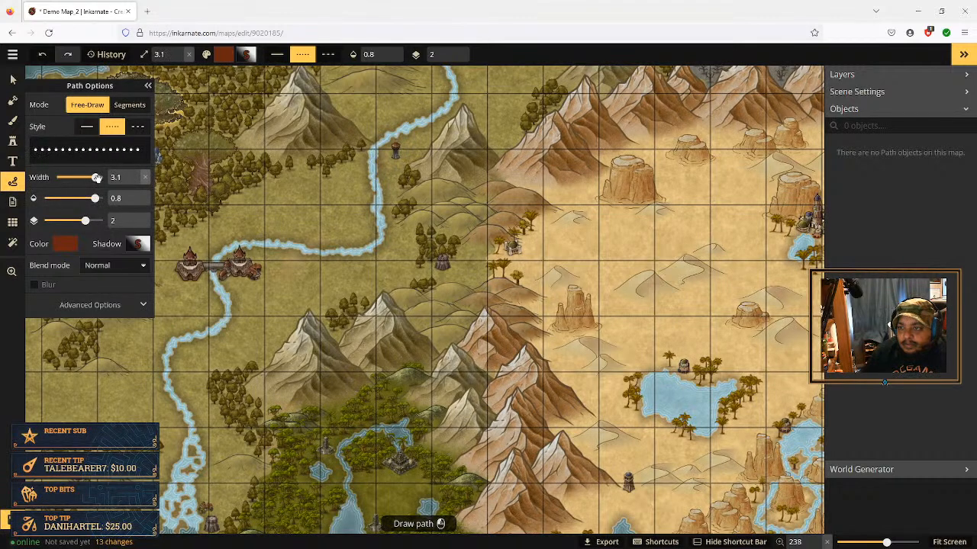
left_click(135, 182)
Change the path color to purple, hex 5801a6
left_click(65, 246)
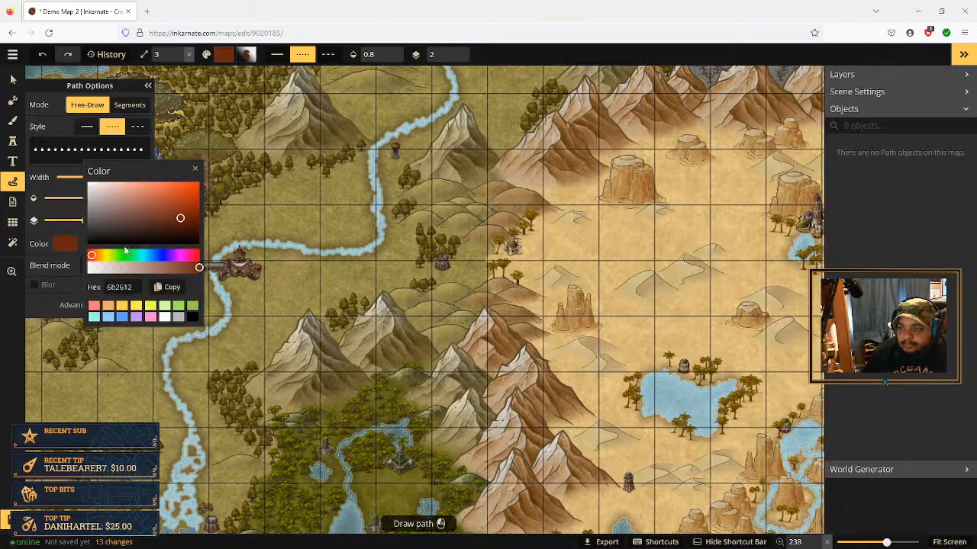
left_click_drag(92, 260, 88, 263)
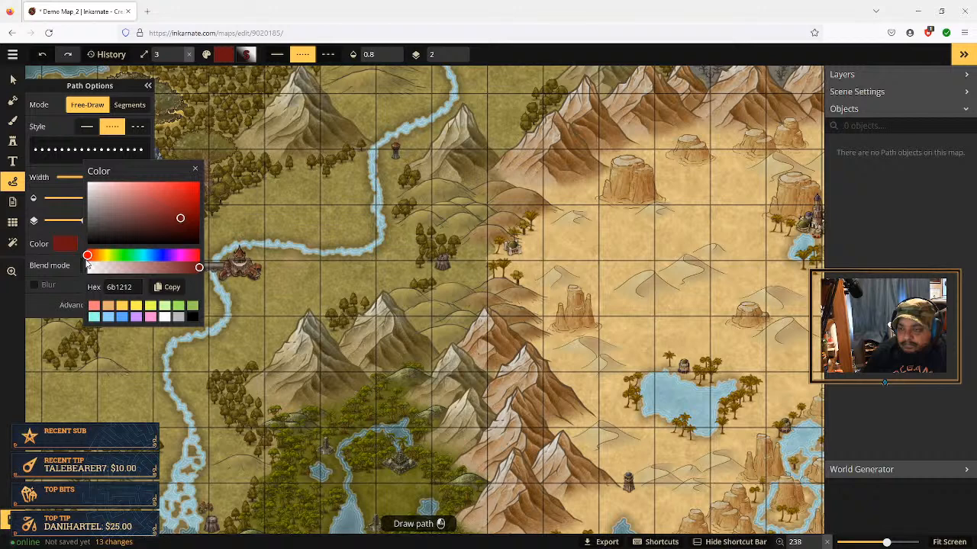
mouse_move(180, 219)
left_mouse_down()
mouse_move(192, 208)
mouse_move(195, 215)
left_mouse_up()
left_click_drag(90, 258, 174, 258)
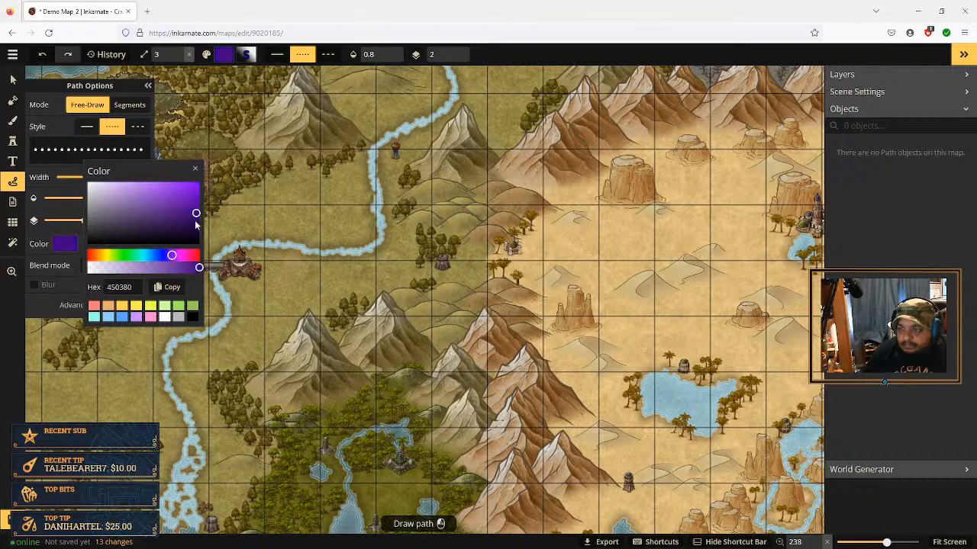
left_click_drag(196, 215, 198, 205)
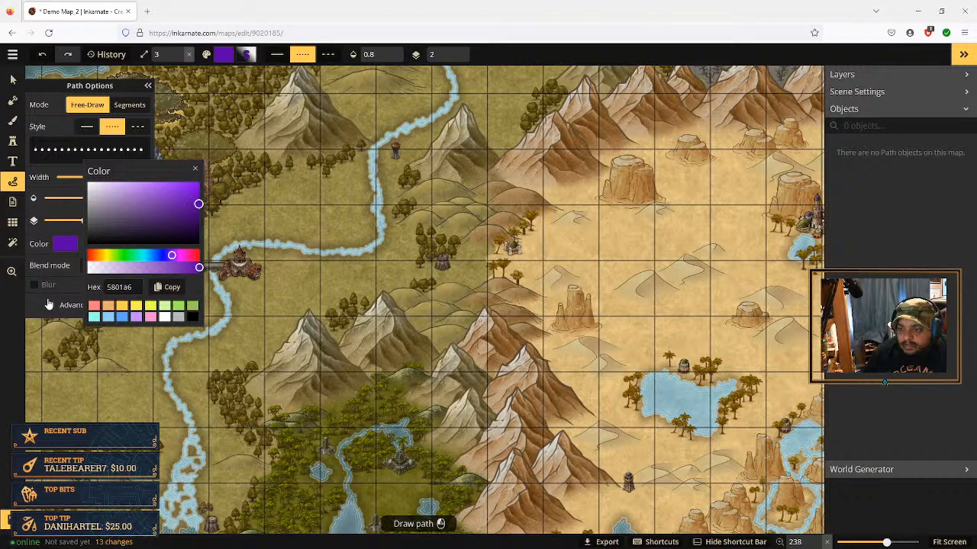
left_click(196, 170)
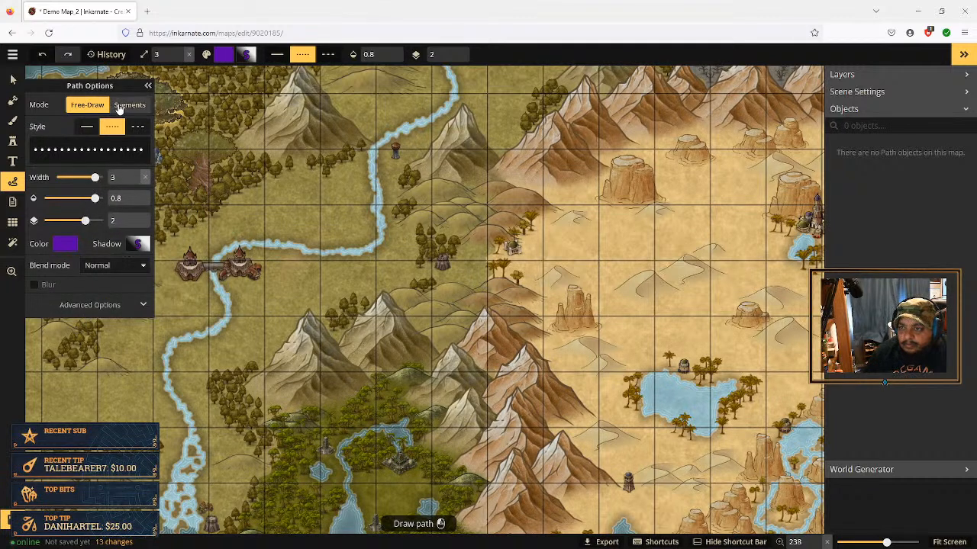
In Segments mode, draw a dotted path from the river bridge city east past the hillside tower to the settlement at the desert's edge
left_click(128, 105)
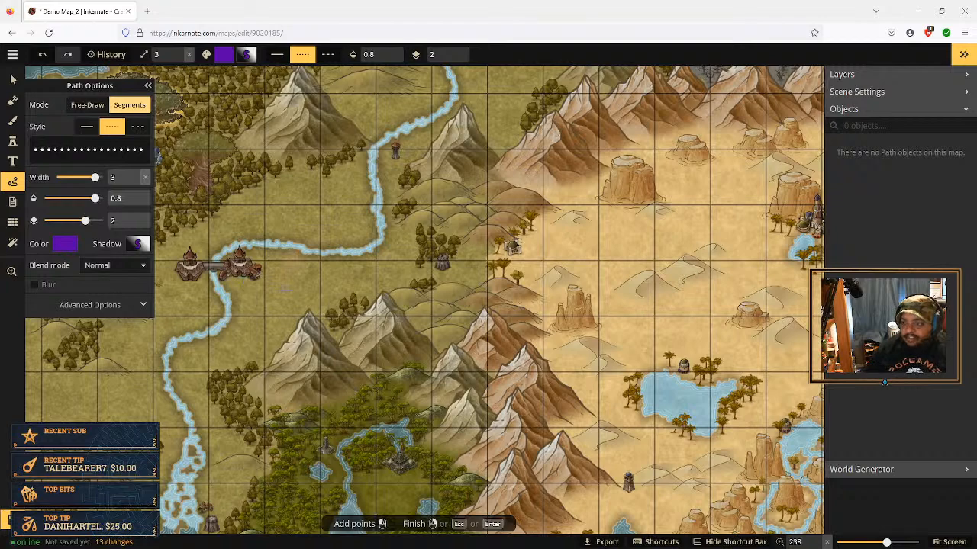
left_click_drag(290, 294, 368, 180)
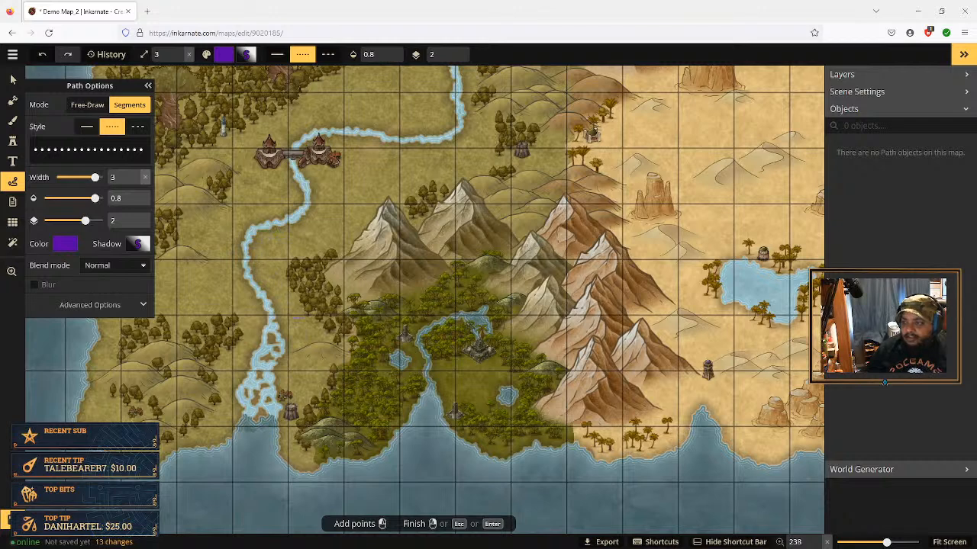
left_click(347, 158)
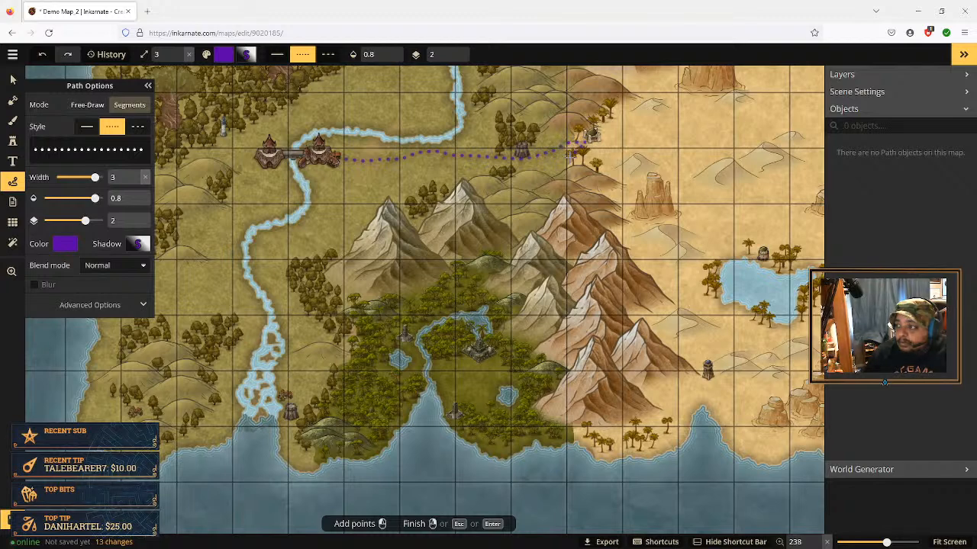
right_click(586, 142)
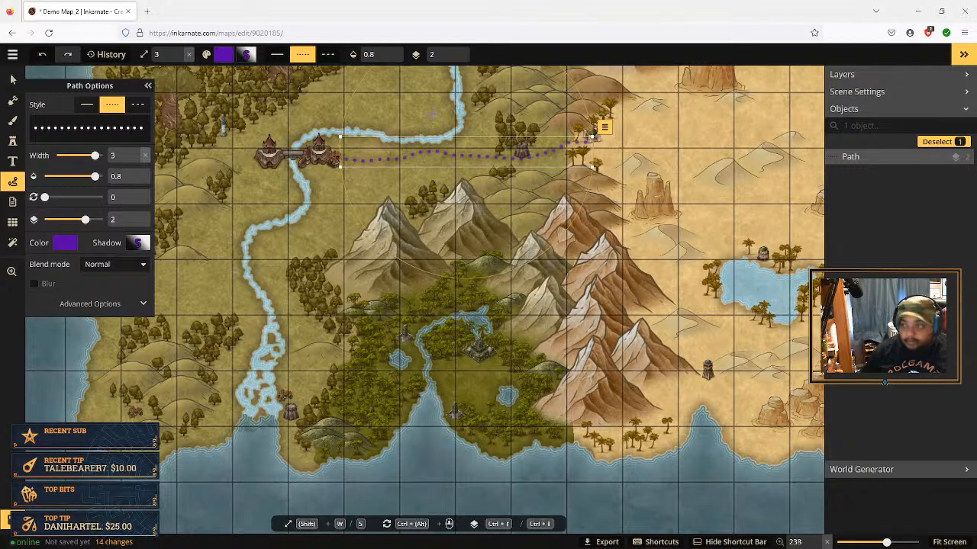
Draw a dotted path branching north from the eastern path, past the riverside tower and along the river's east side to the lake tower
key("space")
left_click_drag(433, 113, 448, 219)
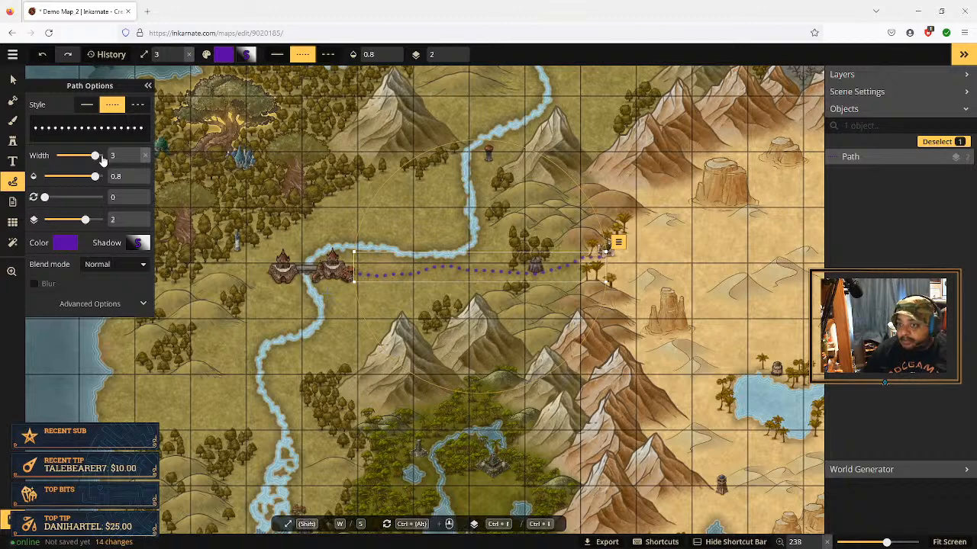
left_click(13, 81)
left_click(16, 182)
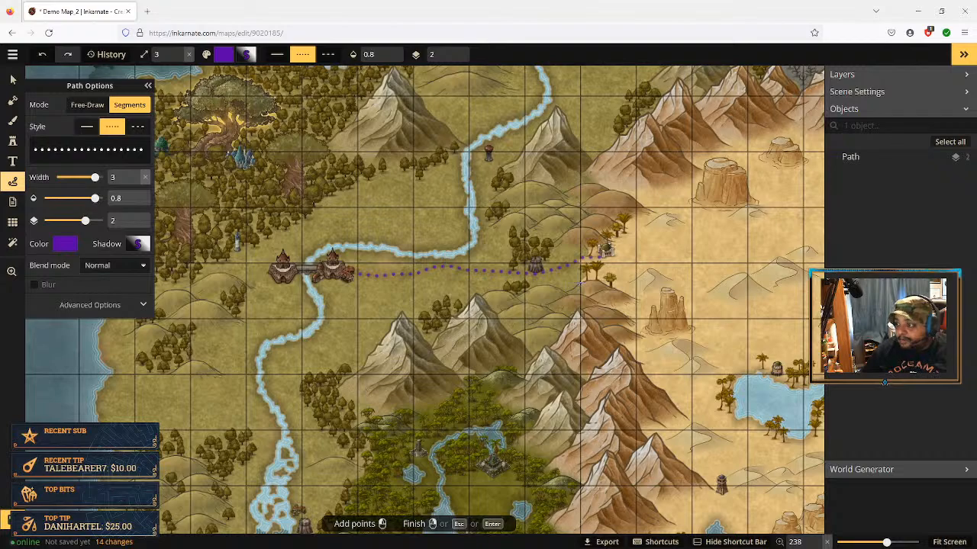
scroll(556, 274, "up", 6)
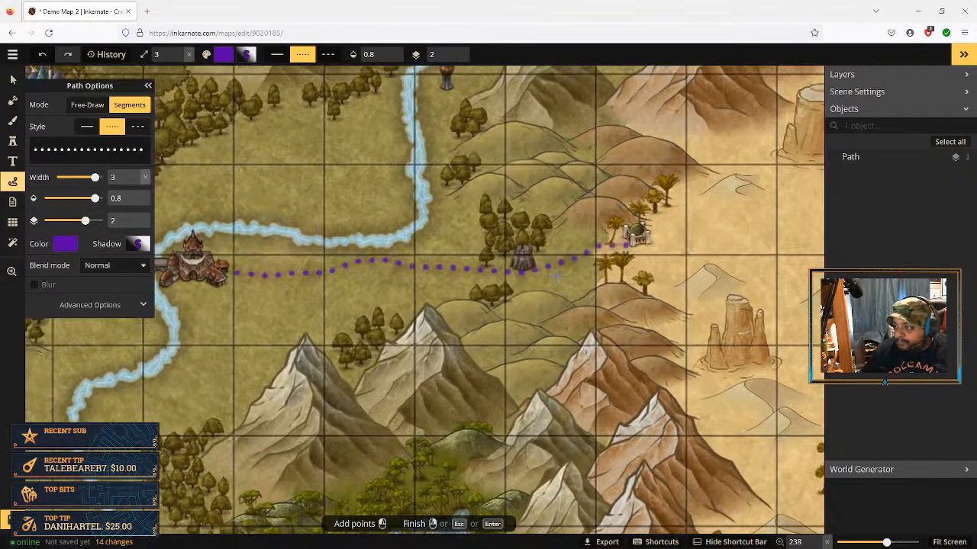
scroll(557, 275, "down", 6)
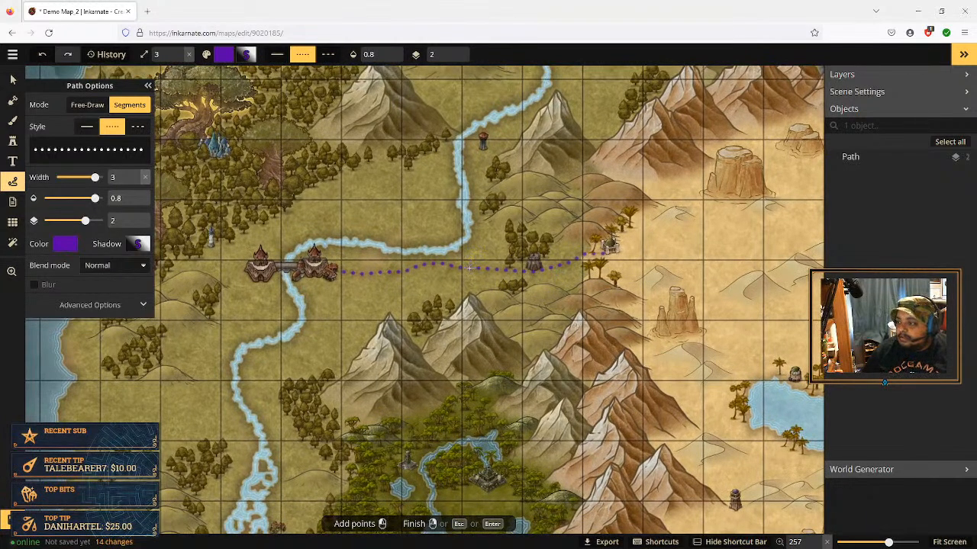
left_click(470, 267)
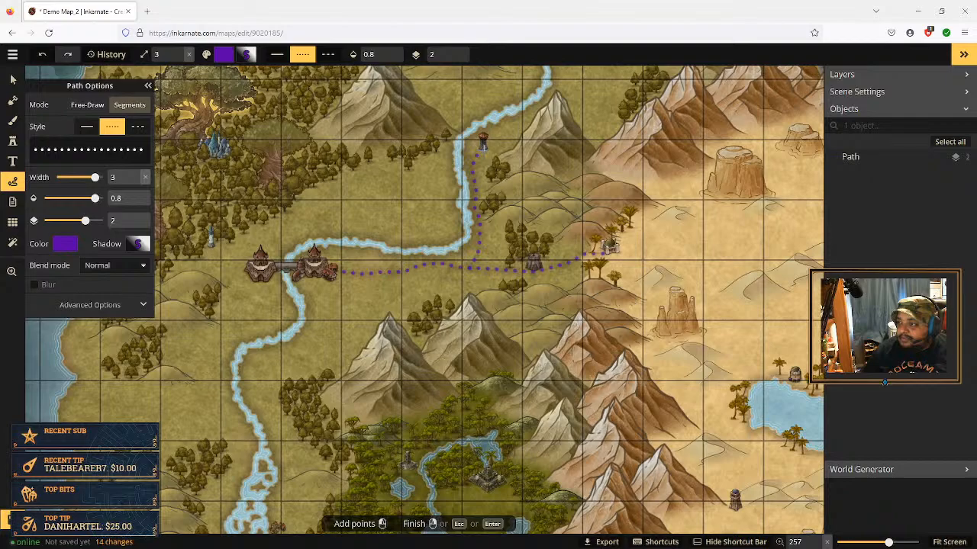
key("space")
left_click_drag(542, 129, 472, 318)
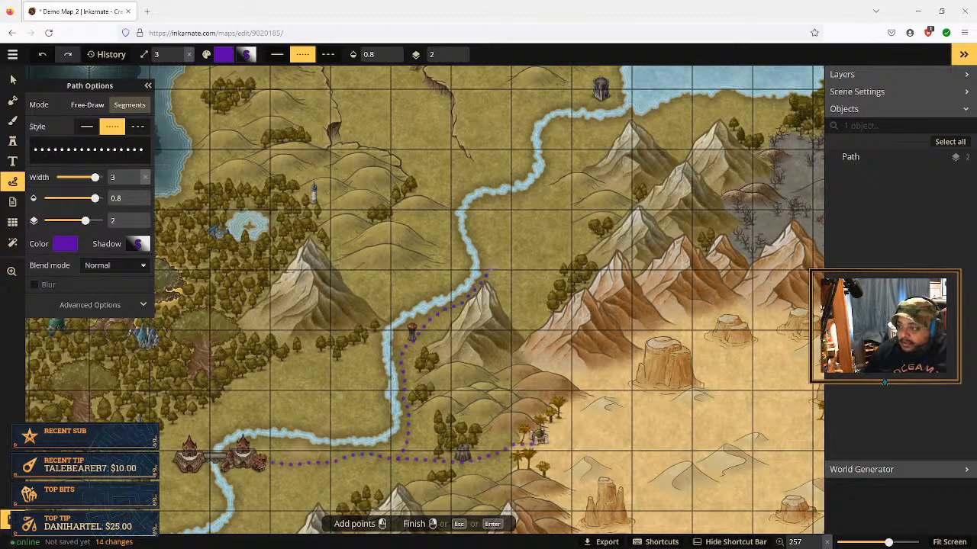
left_click(521, 222)
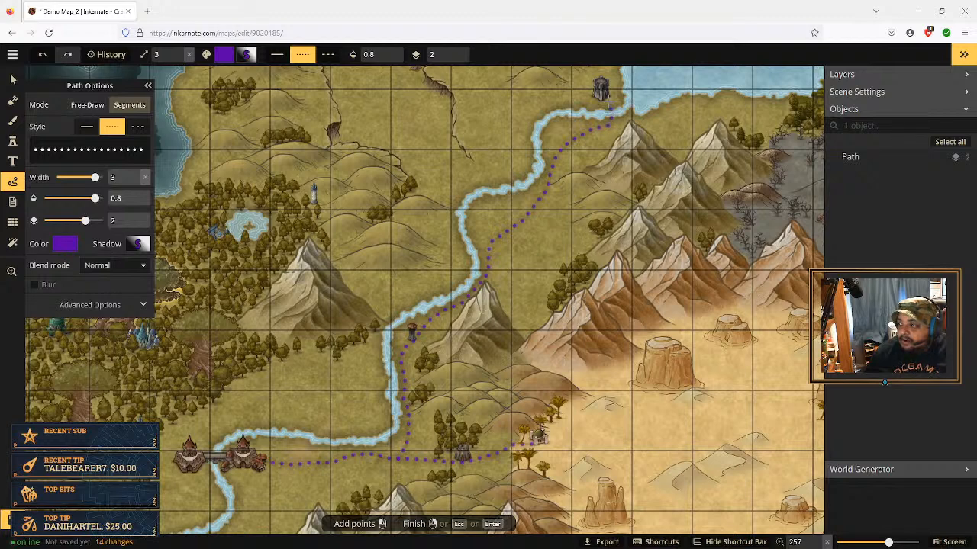
key("Return")
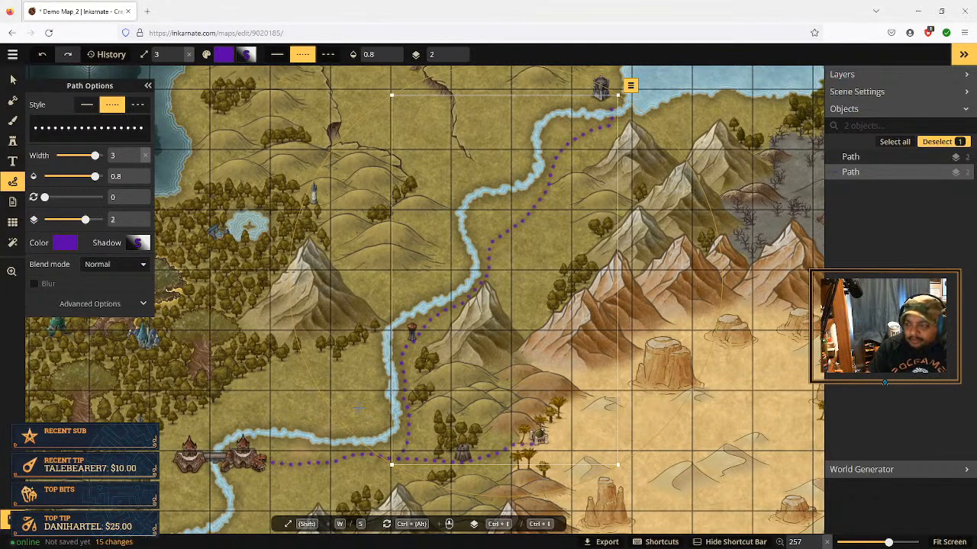
Draw a dotted path from the bridge city south along the river's east bank to the tower beside the river delta
key("space")
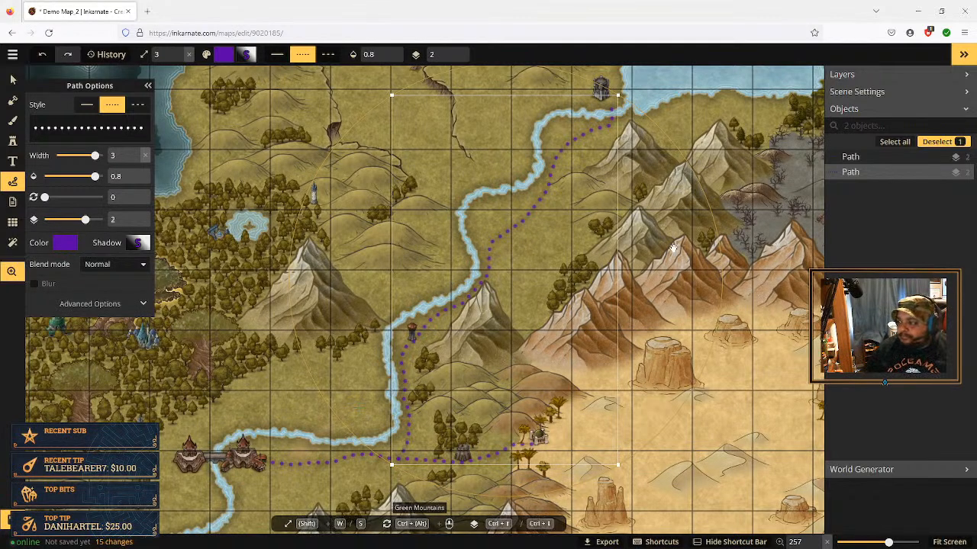
left_click_drag(709, 183, 783, 175)
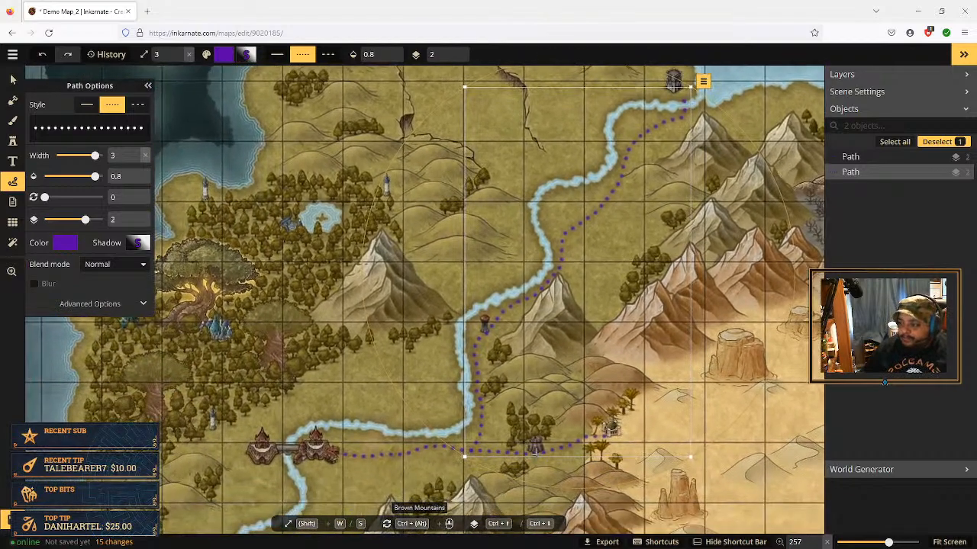
left_click_drag(376, 470, 535, 262)
left_click_drag(485, 339, 526, 277)
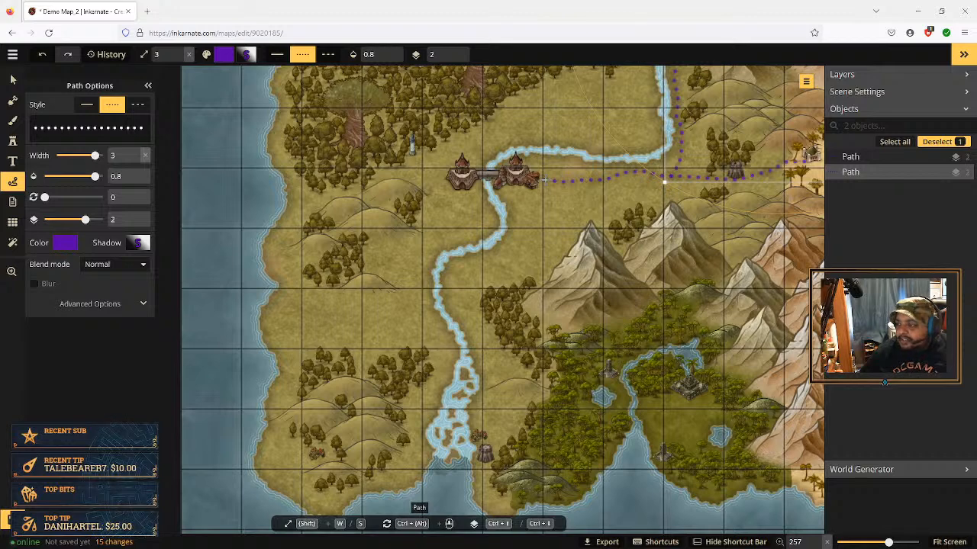
left_click(516, 185)
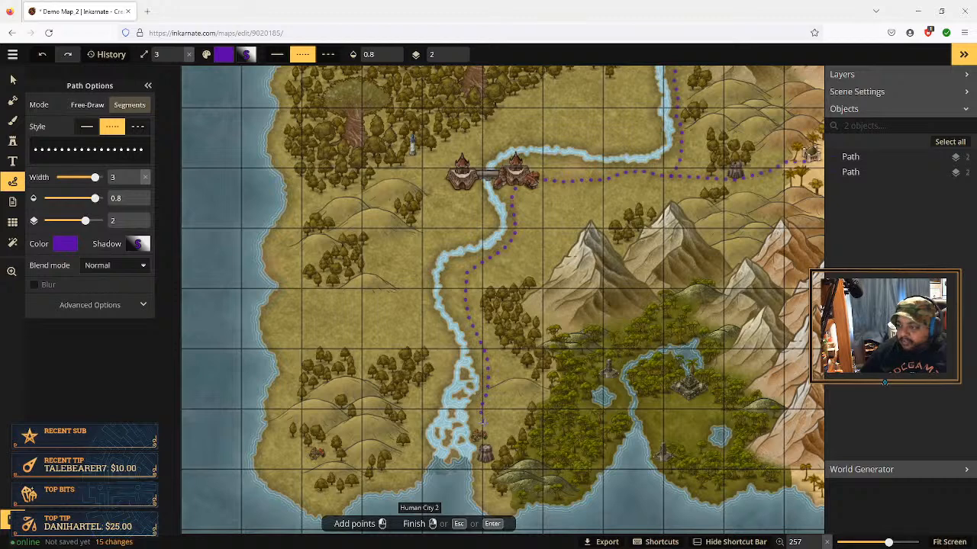
key("Return")
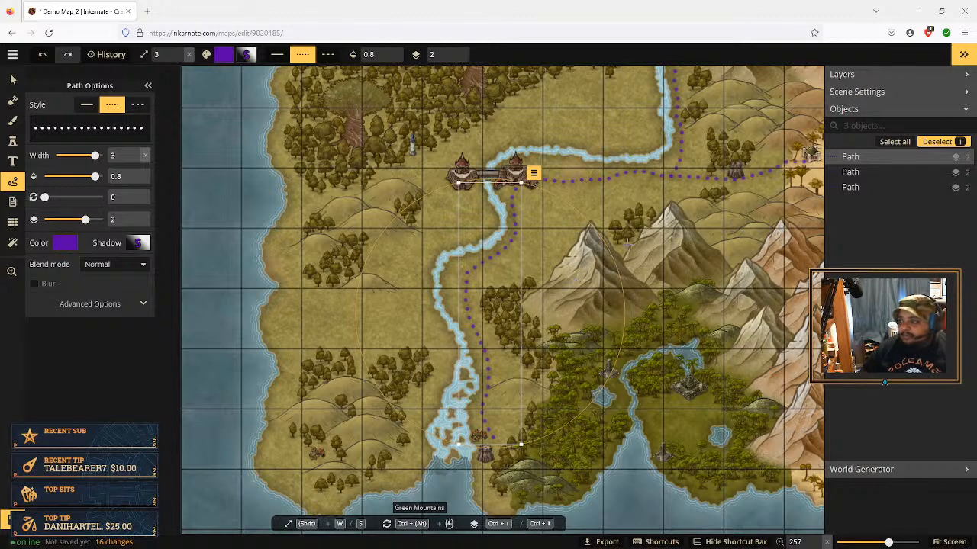
Draw a dotted path branching east from the southern river path through the jungle edge to the jungle tower above the small lake
key("space")
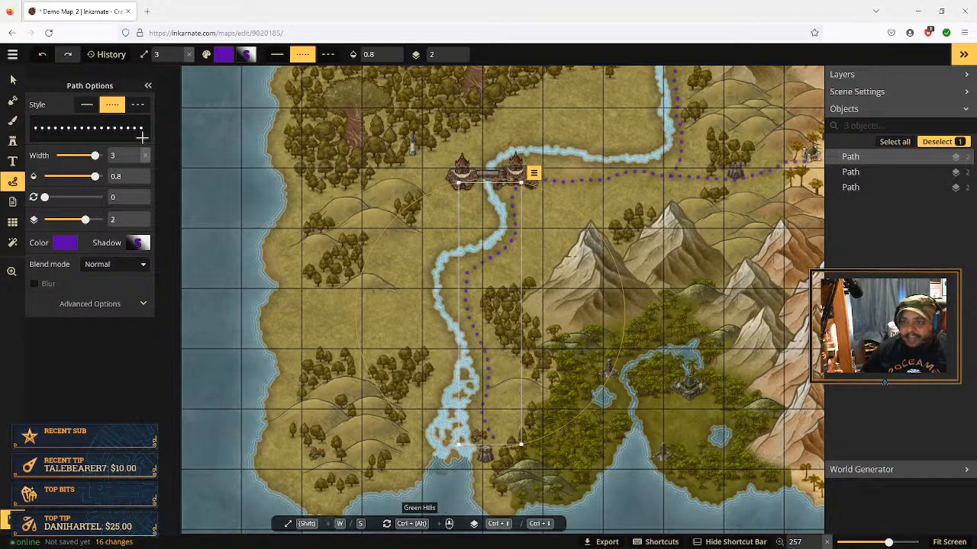
left_click(13, 83)
left_click(12, 188)
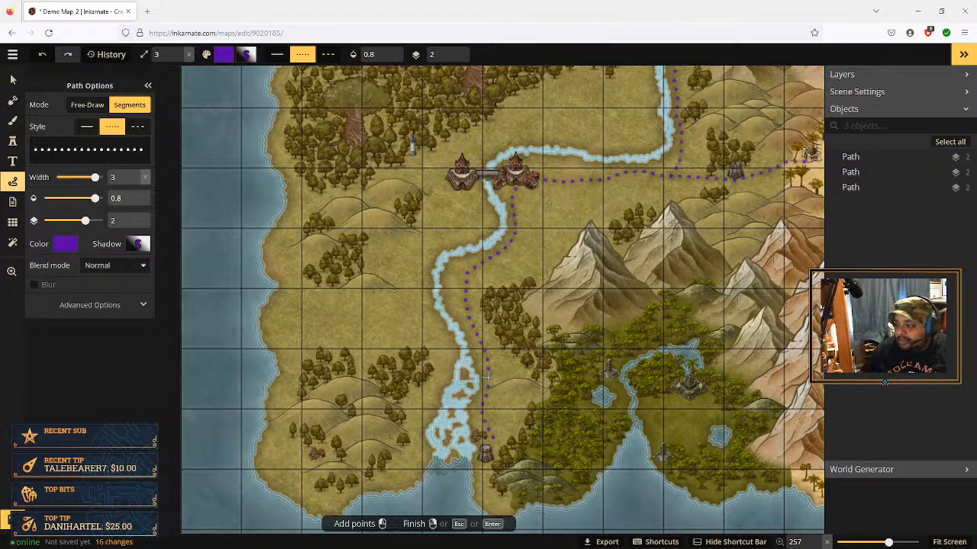
key("Return")
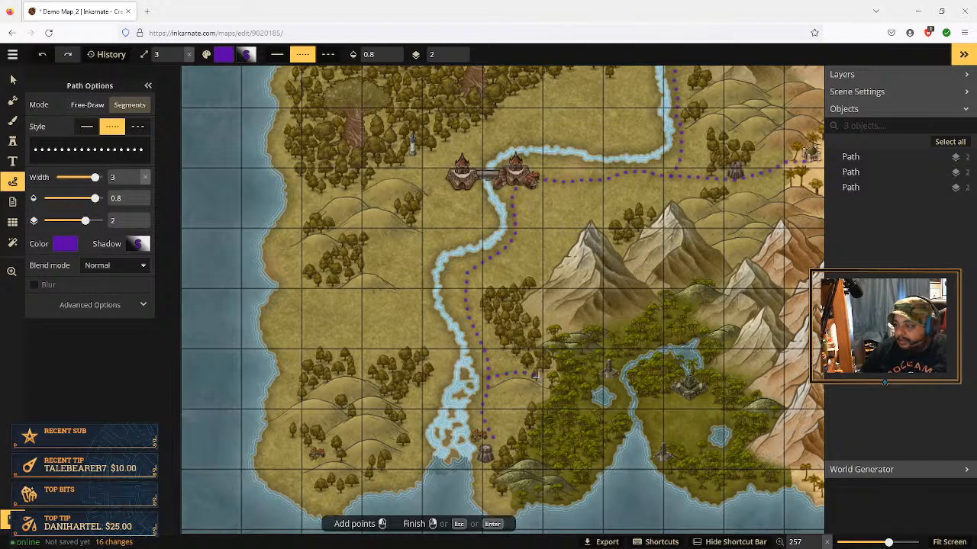
right_click(608, 380)
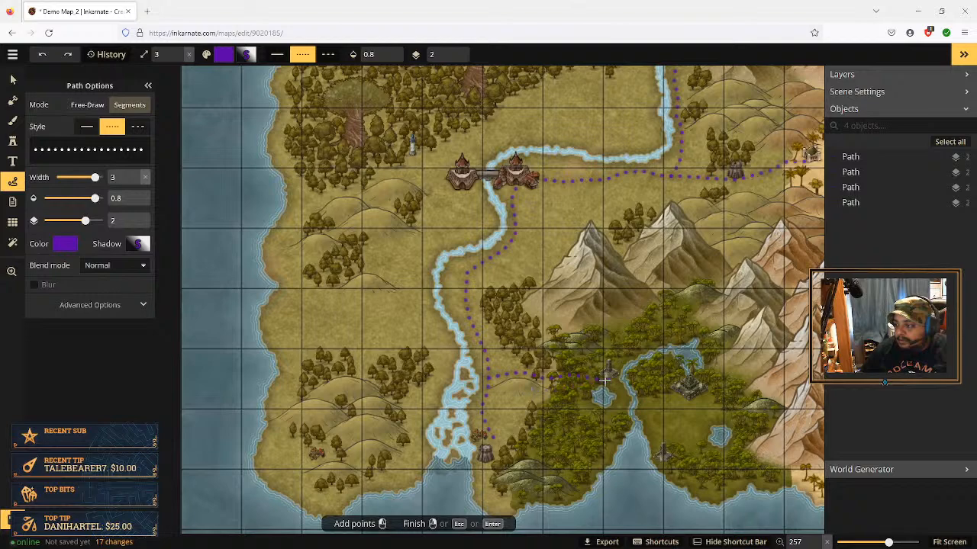
right_click(610, 380)
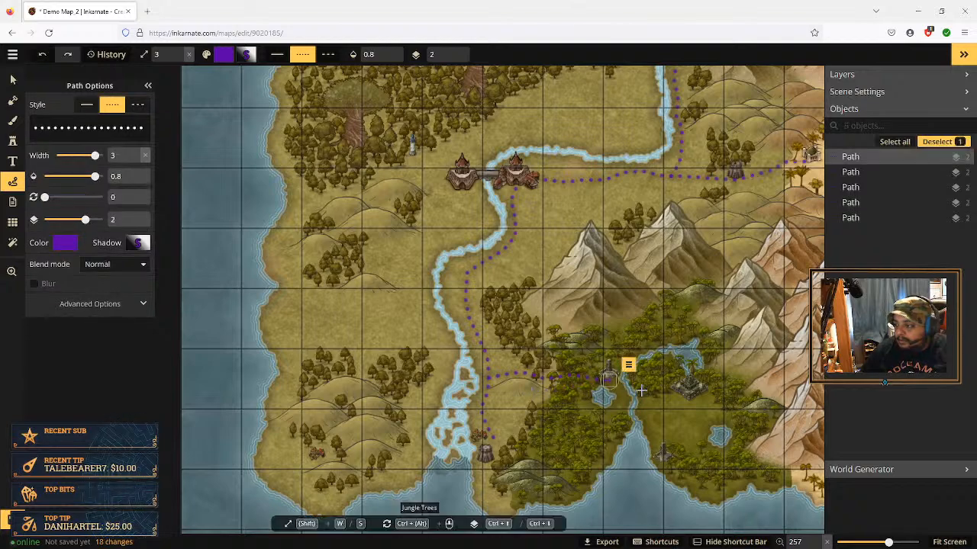
Raise the jungle tree where the new path enters the jungle five layers to layer 3, and lower it by one
scroll(641, 391, "up", 6)
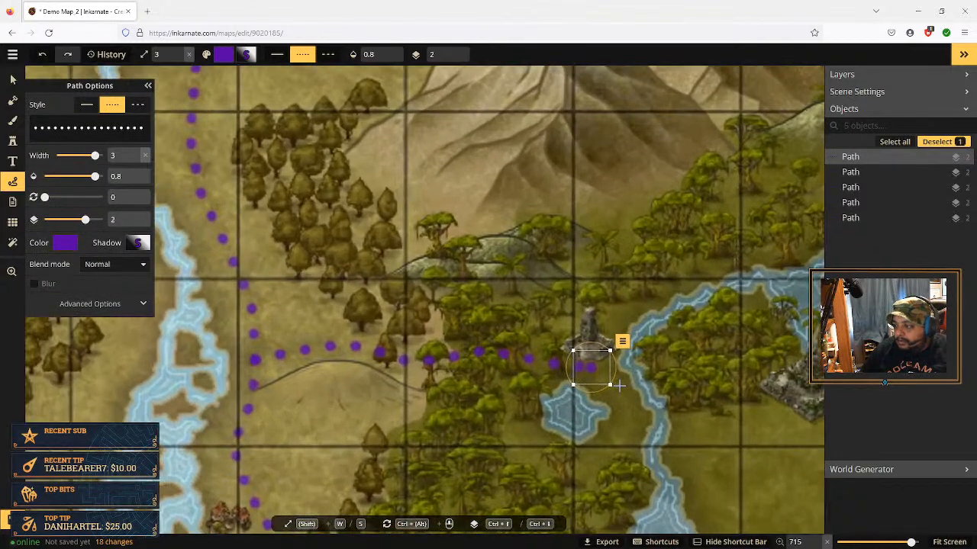
scroll(616, 383, "down", 5)
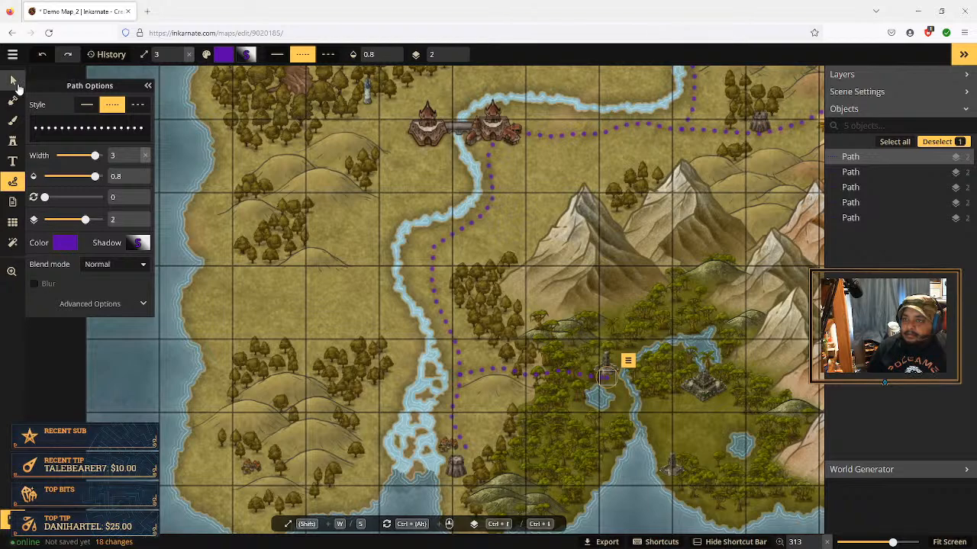
left_click(13, 80)
scroll(568, 380, "up", 3)
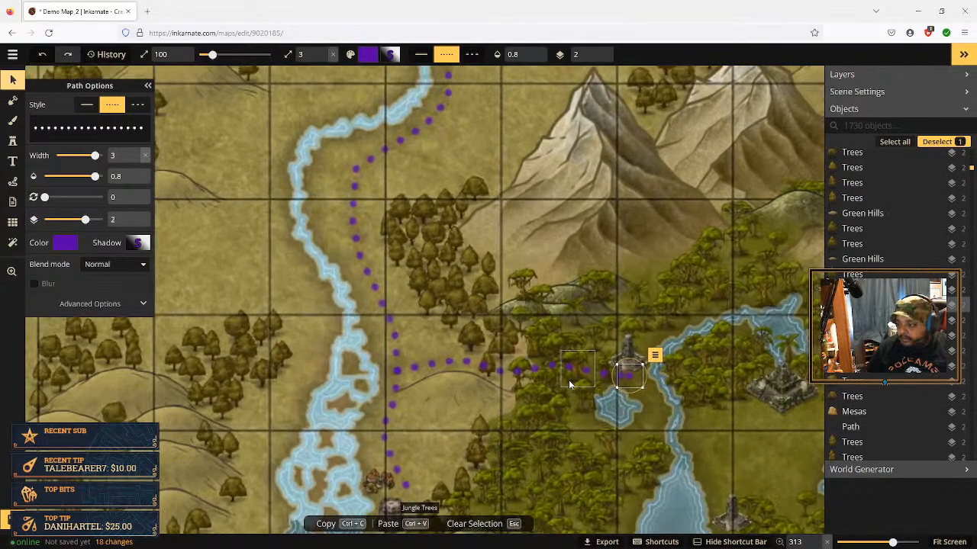
scroll(569, 380, "up", 3)
left_click(505, 381)
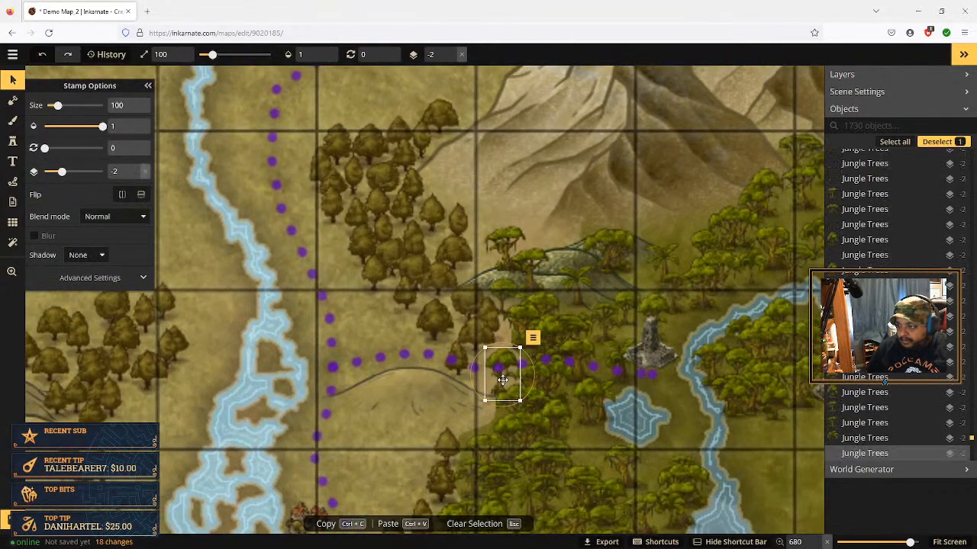
left_click(532, 340)
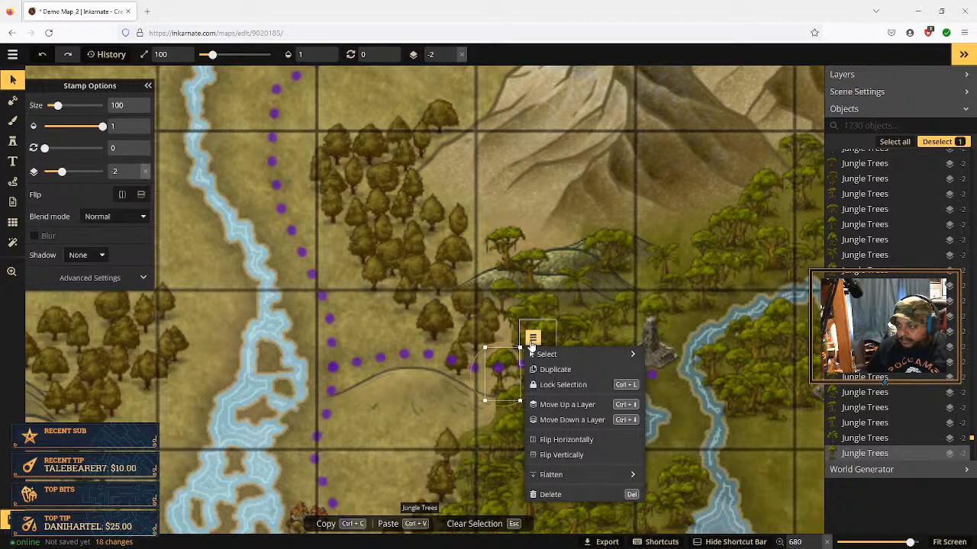
left_click(583, 411)
left_click(584, 411)
left_click(583, 411)
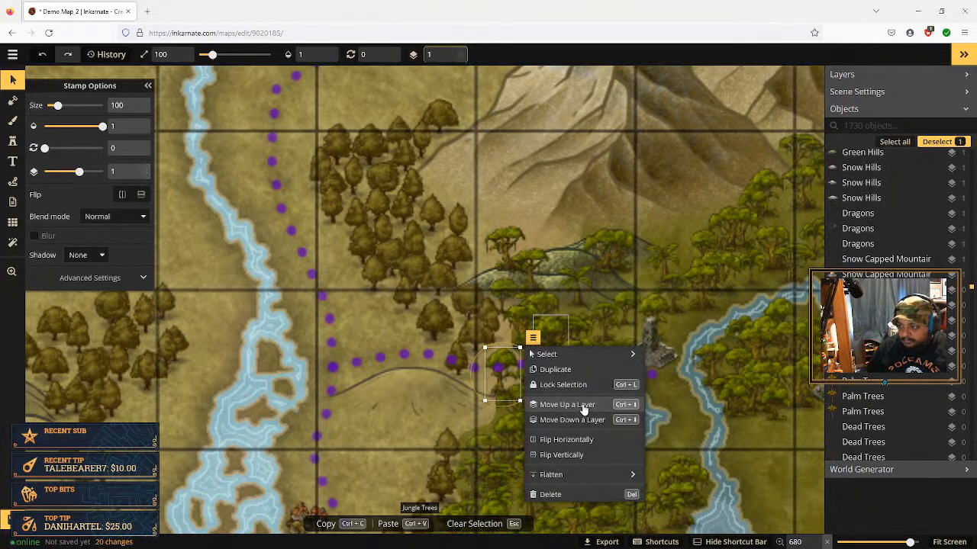
left_click(584, 411)
left_click(584, 411)
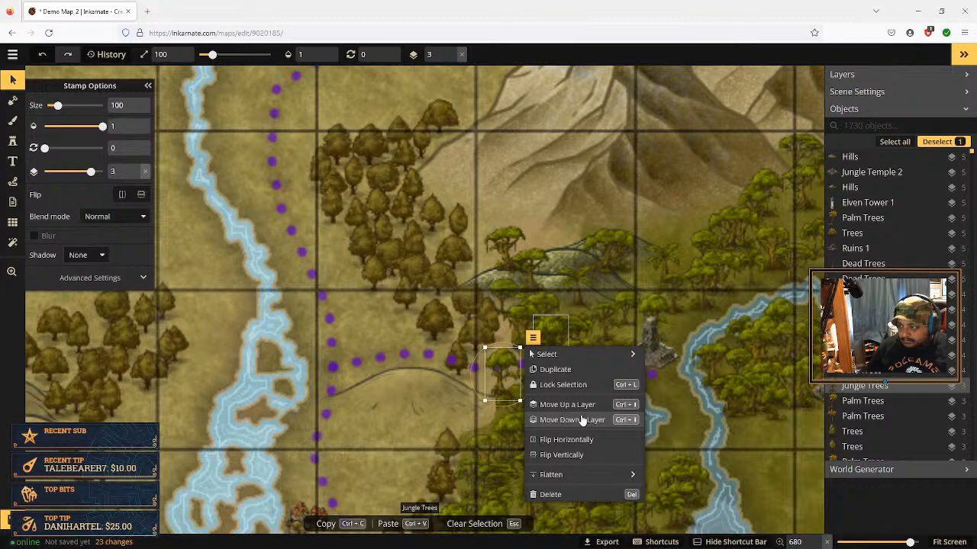
left_click(580, 420)
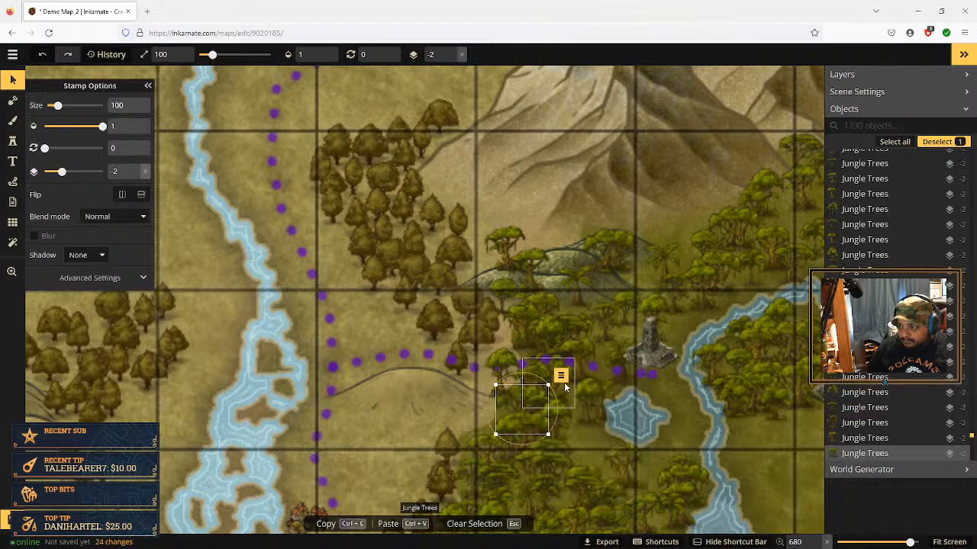
Try raising the jungle tree cluster just below the path to layer 0, and return it to layer -2
left_click(564, 382)
left_click(582, 442)
left_click(582, 443)
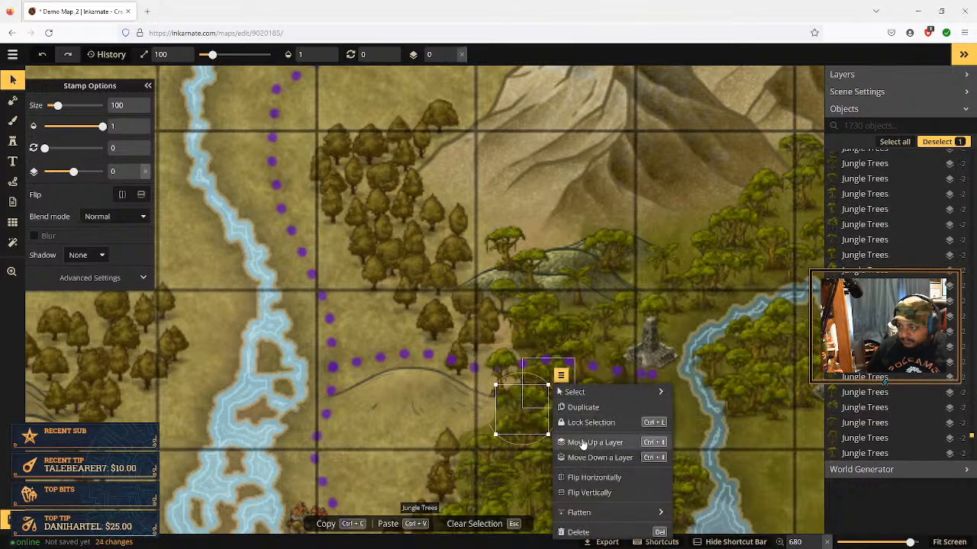
left_click(603, 457)
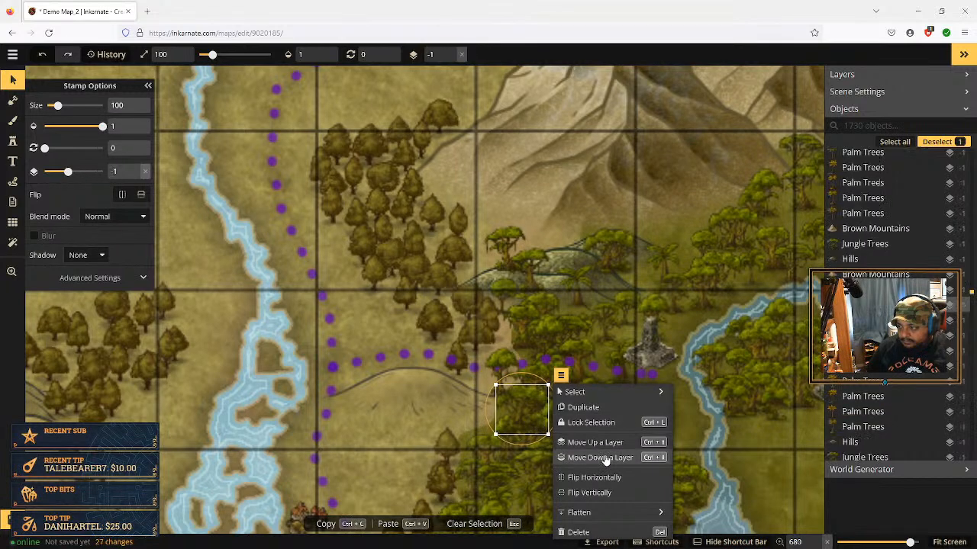
left_click(604, 457)
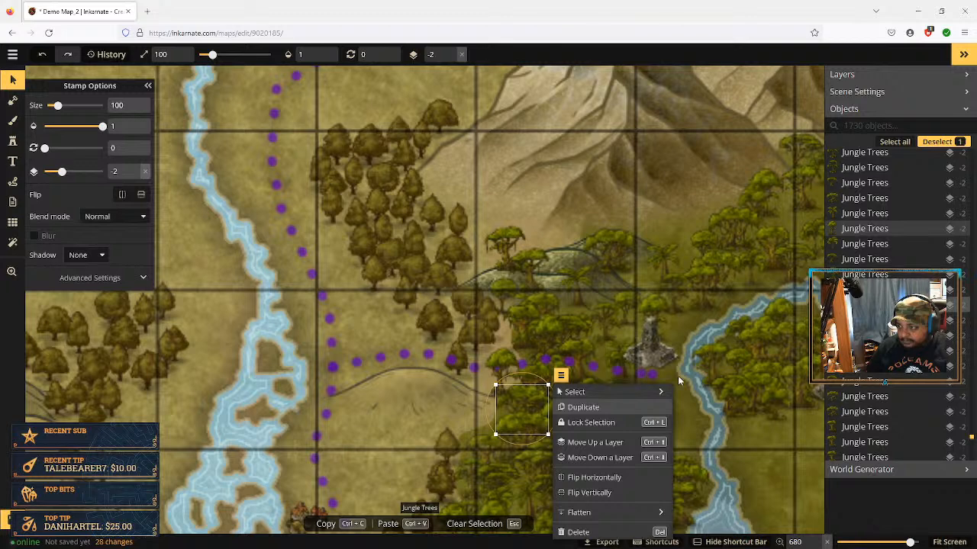
Raise the jungle tree cluster overlapping the path just west of the jungle tower to layer 3
key("space")
left_click_drag(672, 395, 635, 359)
left_click(545, 315)
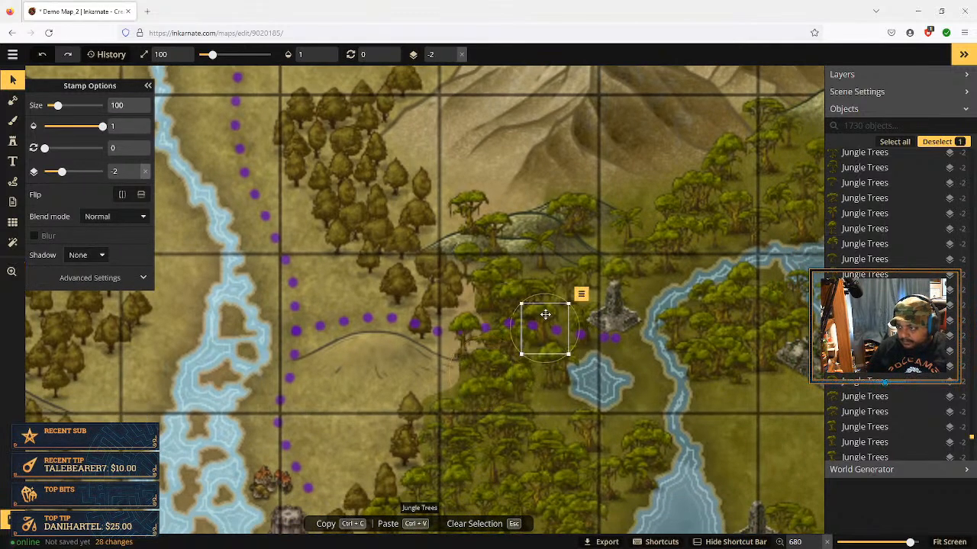
left_click(581, 296)
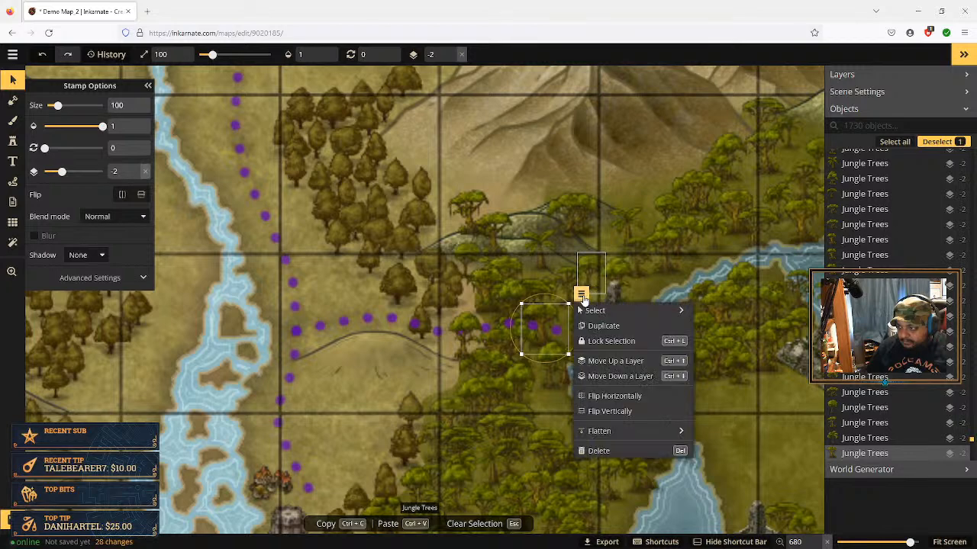
left_click(623, 362)
left_click(624, 362)
left_click(623, 362)
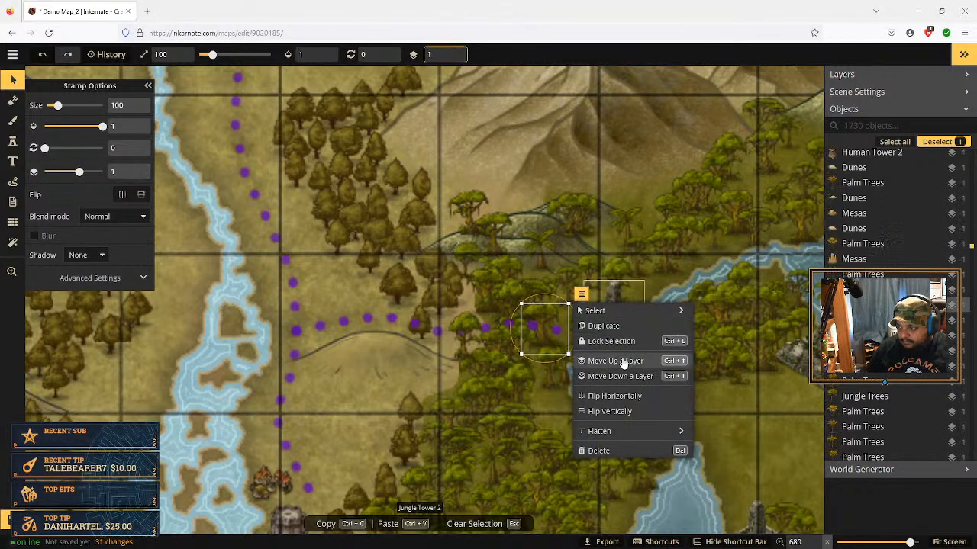
left_click(623, 361)
left_click(623, 361)
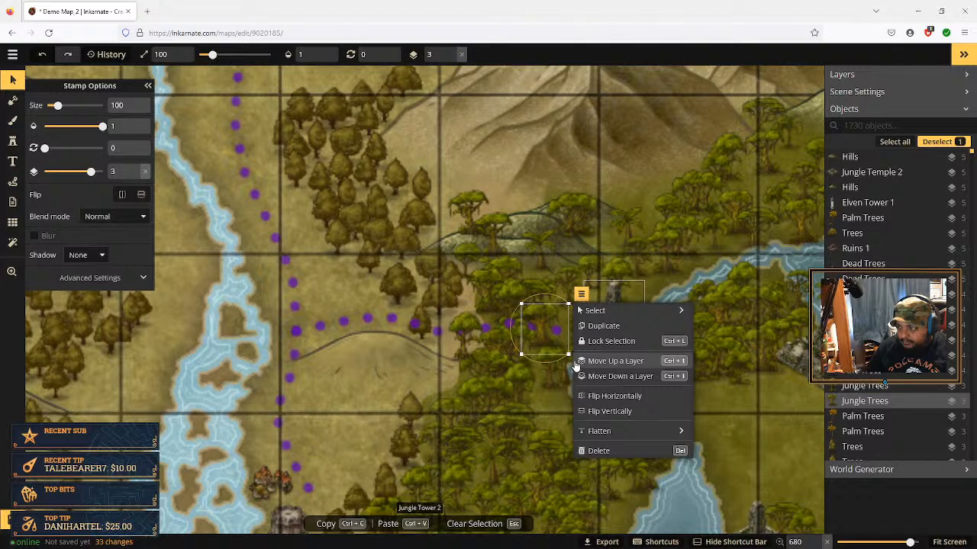
Raise the jungle tree just below the path and west of the small lake to layer 3
left_click(561, 374)
left_click(556, 372)
left_click(581, 331)
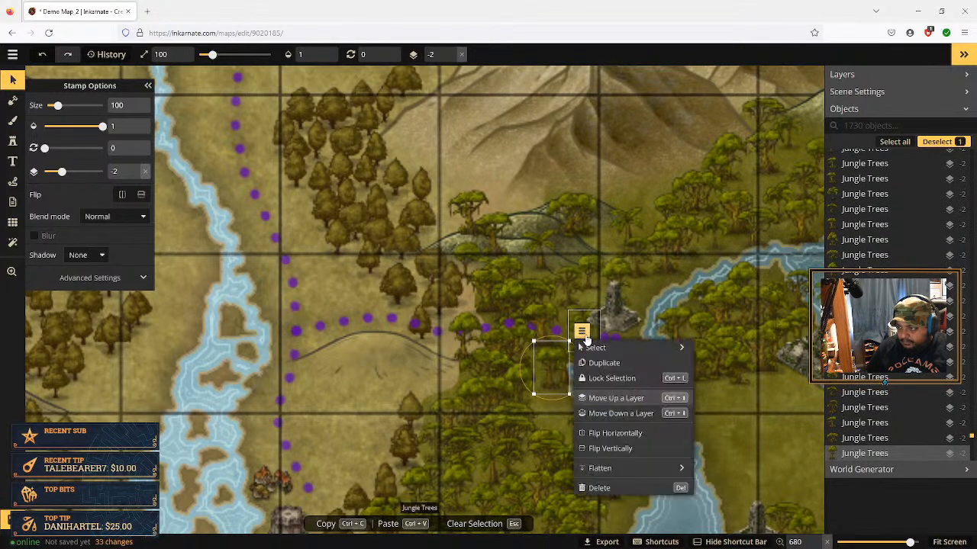
left_click(622, 398)
left_click(621, 398)
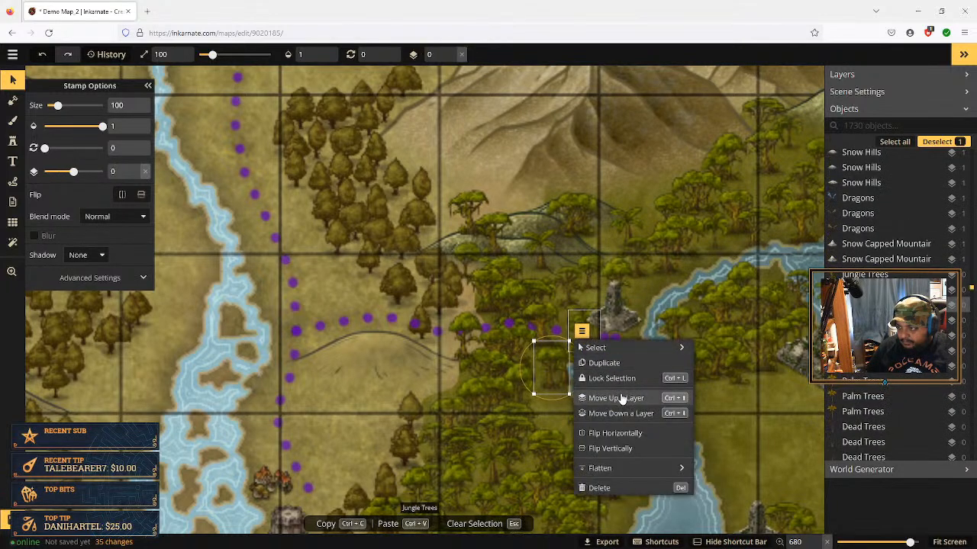
left_click(622, 398)
left_click(622, 398)
left_click(621, 399)
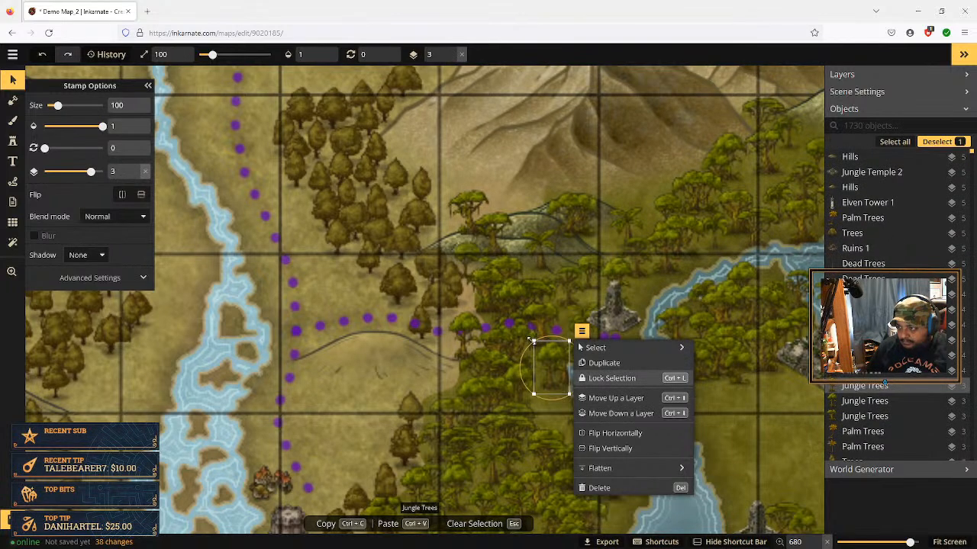
Raise the jungle tree cluster under the middle of the jungle path to layer 2
left_click(532, 341)
left_click(509, 345)
left_click(550, 312)
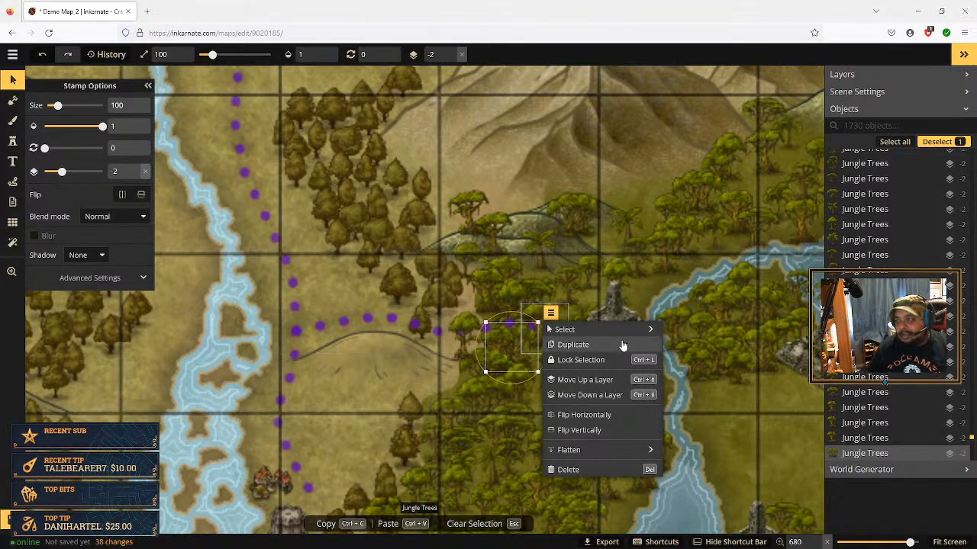
left_click(598, 381)
left_click(597, 380)
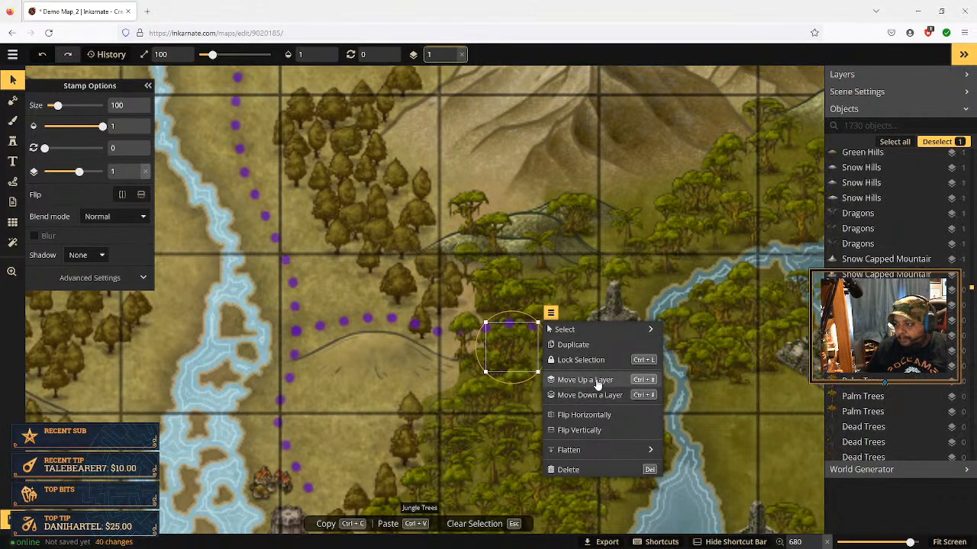
left_click(598, 381)
left_click(597, 381)
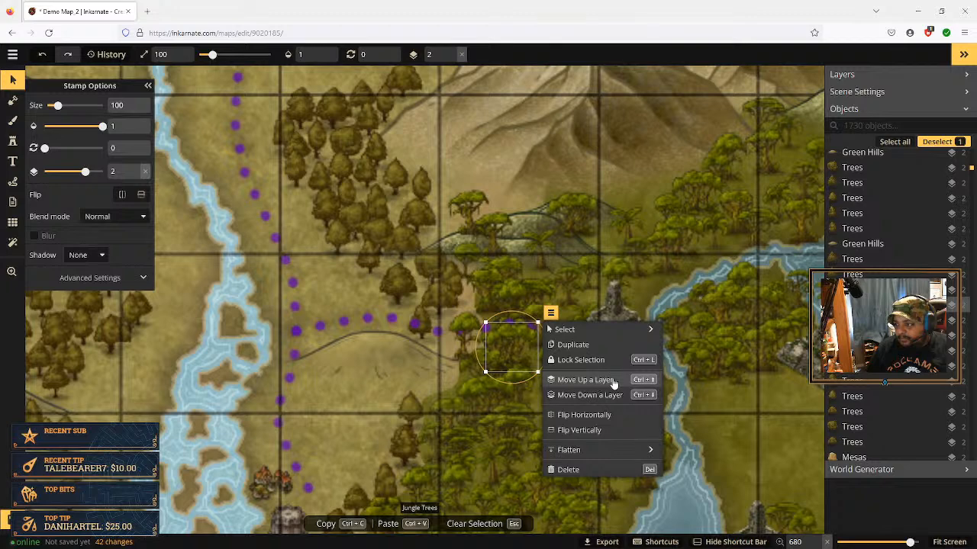
left_click(513, 381)
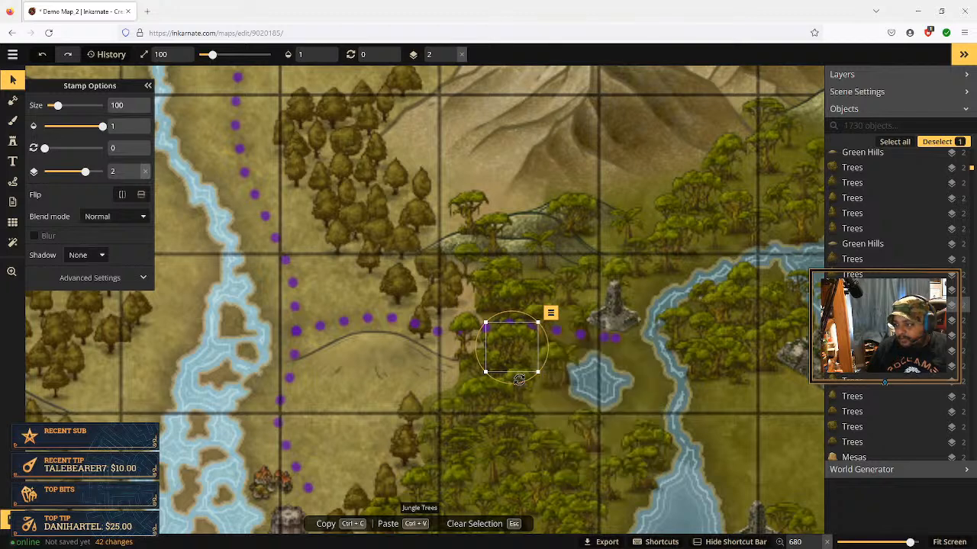
Set the layer of the narrow jungle tree group directly south of that cluster to -1
scroll(527, 393, "up", 3)
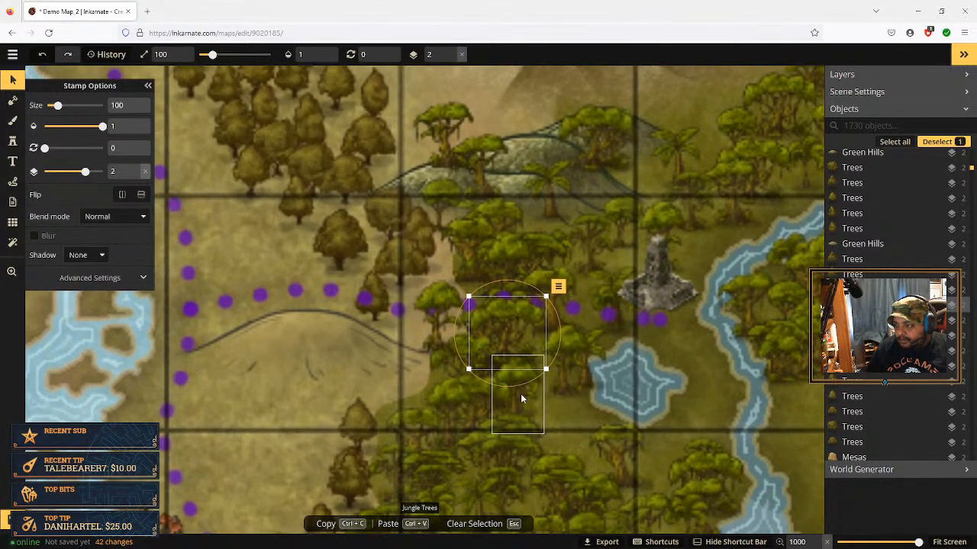
left_click(528, 398)
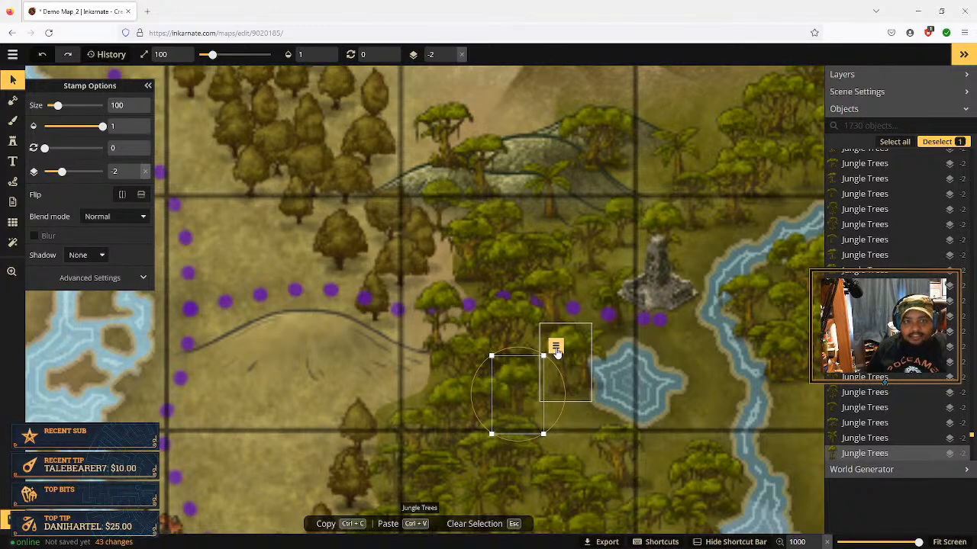
left_click(556, 347)
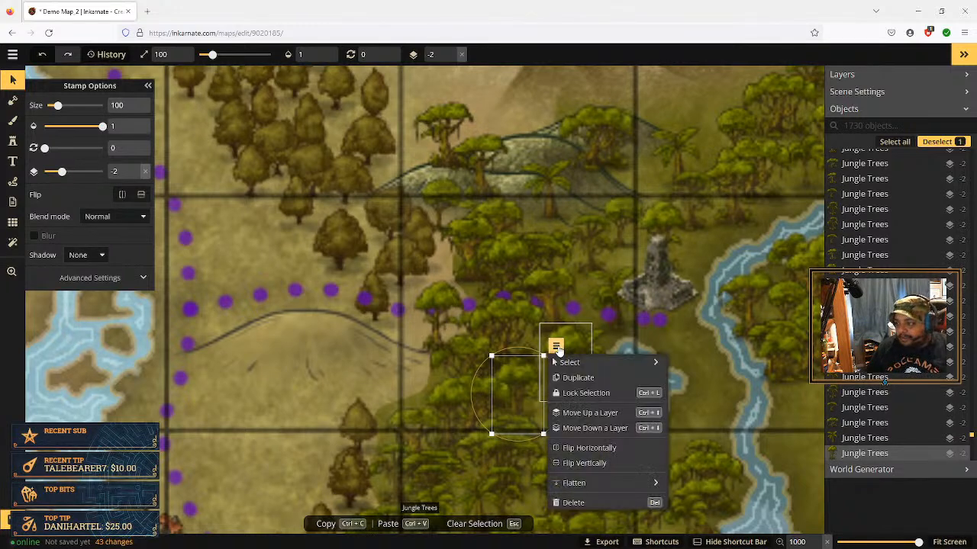
left_click(604, 427)
left_click(604, 413)
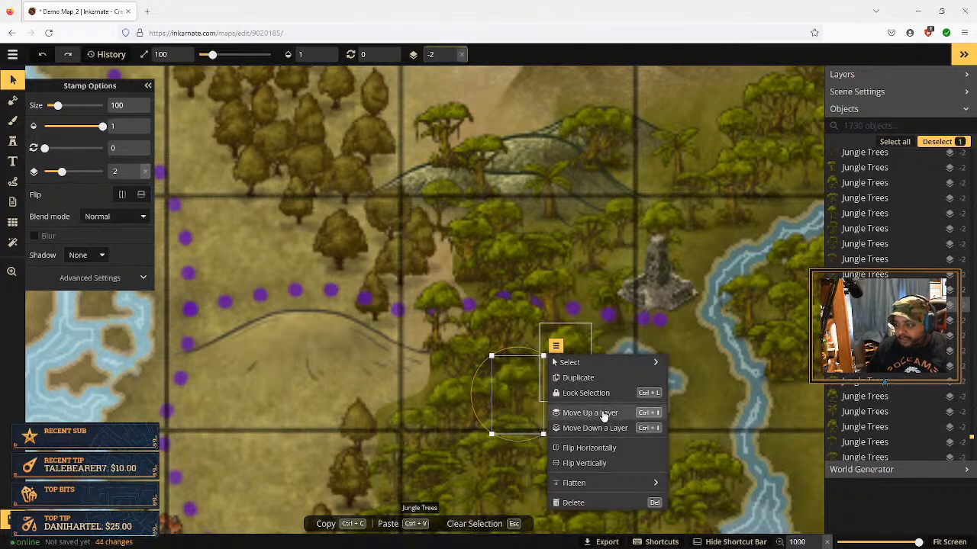
left_click(604, 413)
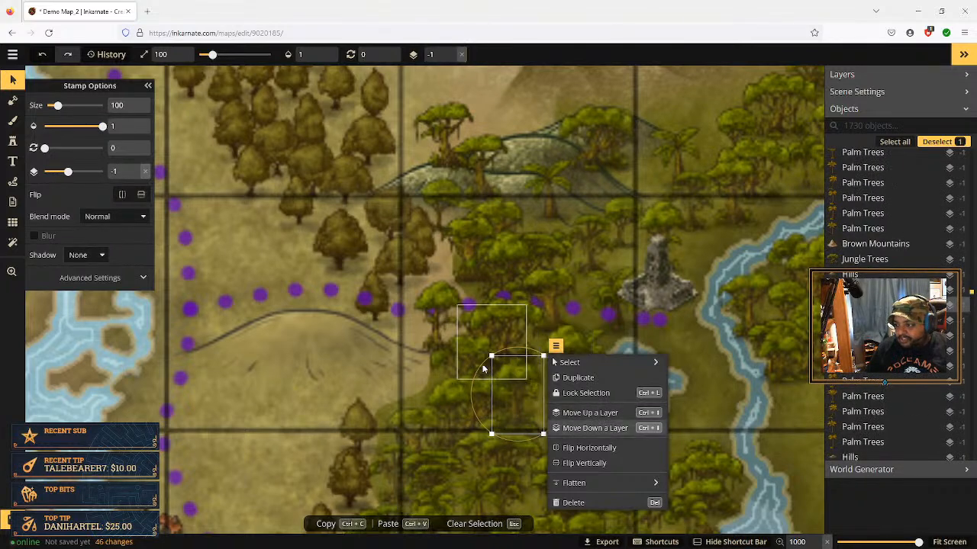
Try raising the jungle tree cluster farther south to layer -1, and return it to layer -2
left_click(520, 437)
left_click(561, 404)
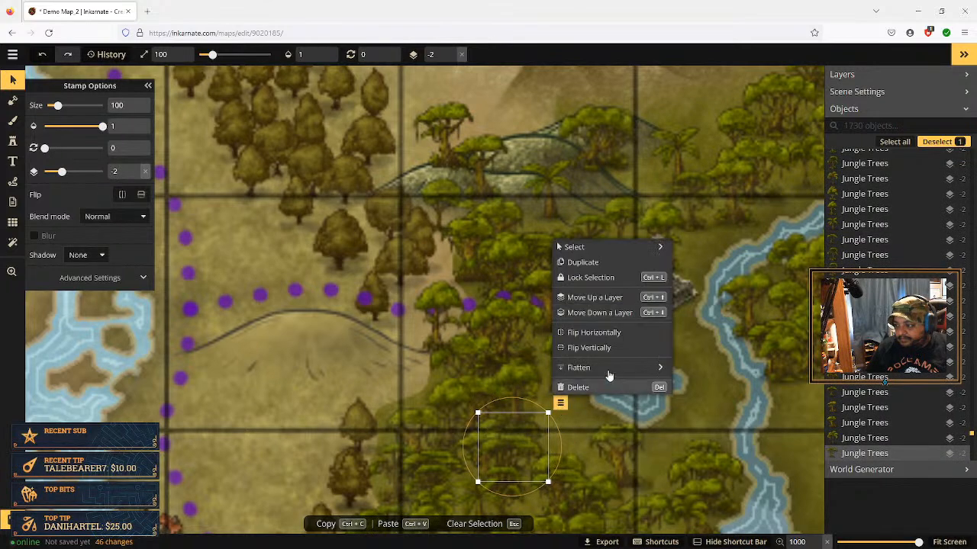
left_click(592, 297)
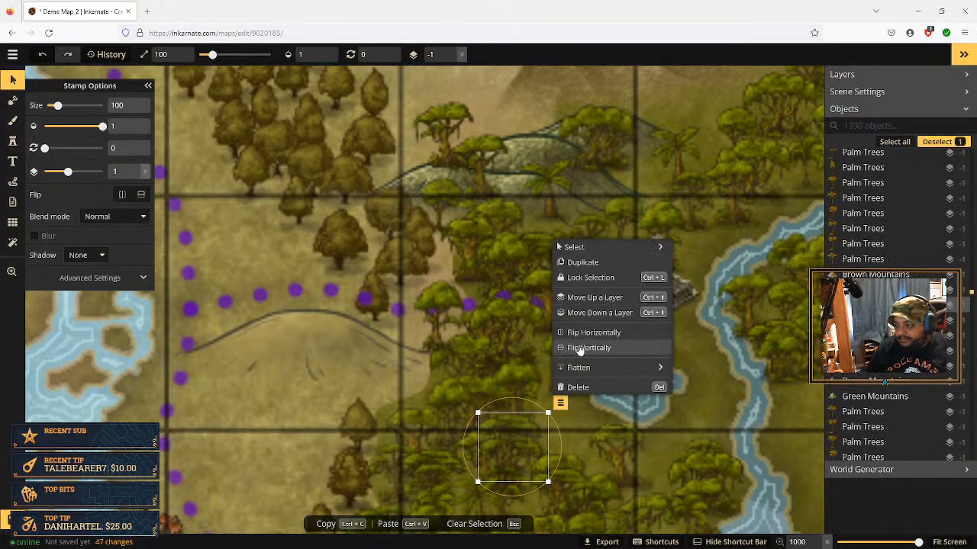
left_click(599, 312)
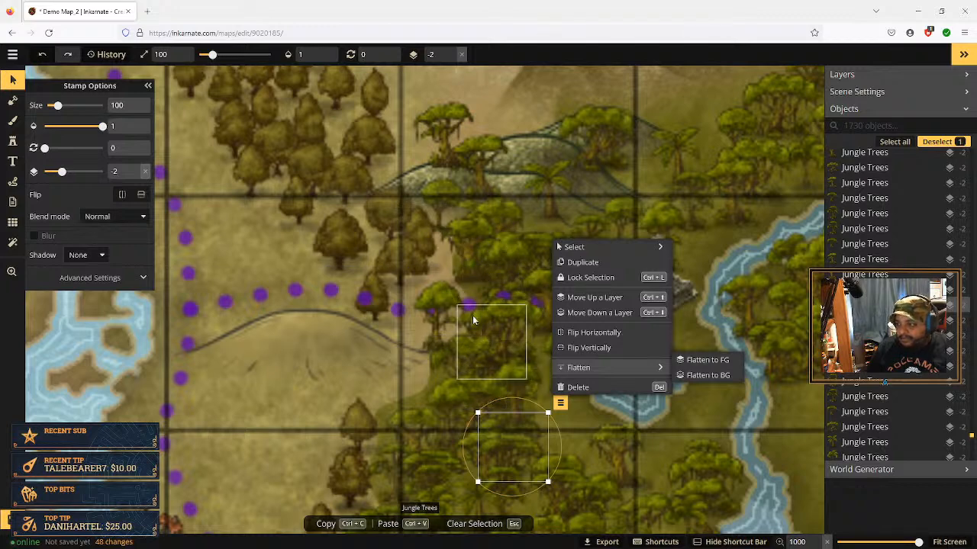
Raise the jungle tree over the path at the jungle's western edge to layer 4
left_click(438, 321)
left_click(437, 321)
left_click(479, 274)
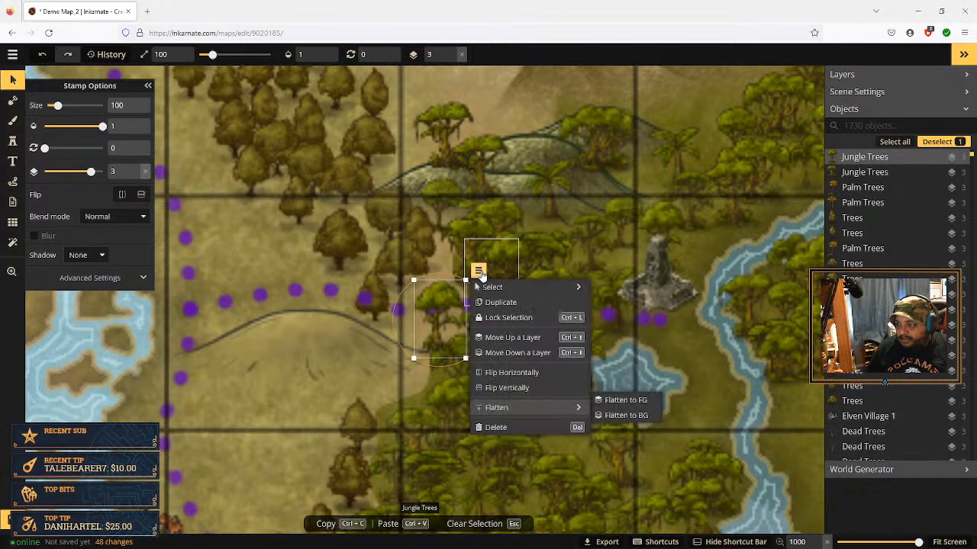
left_click(525, 352)
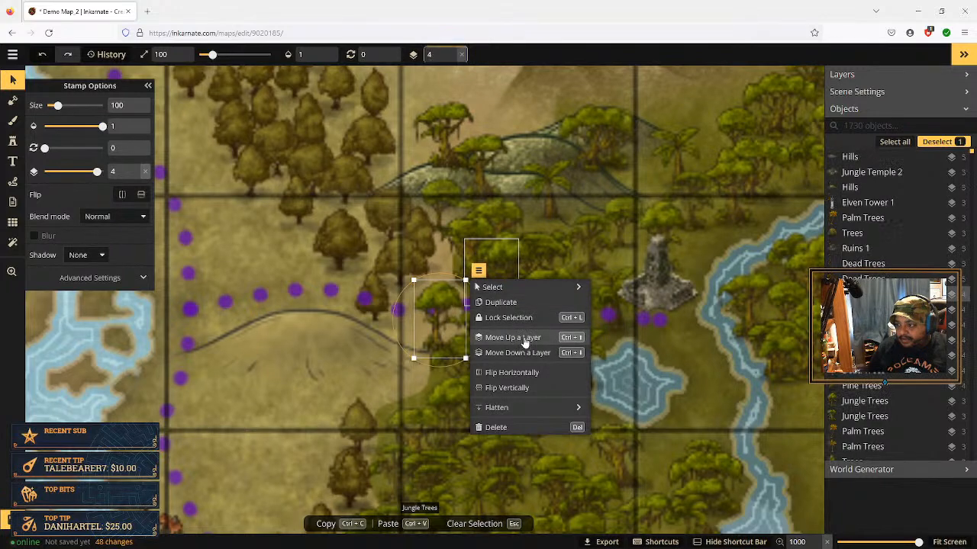
Raise the brown tree on the path just west of the jungle to layer 3
left_click(373, 289)
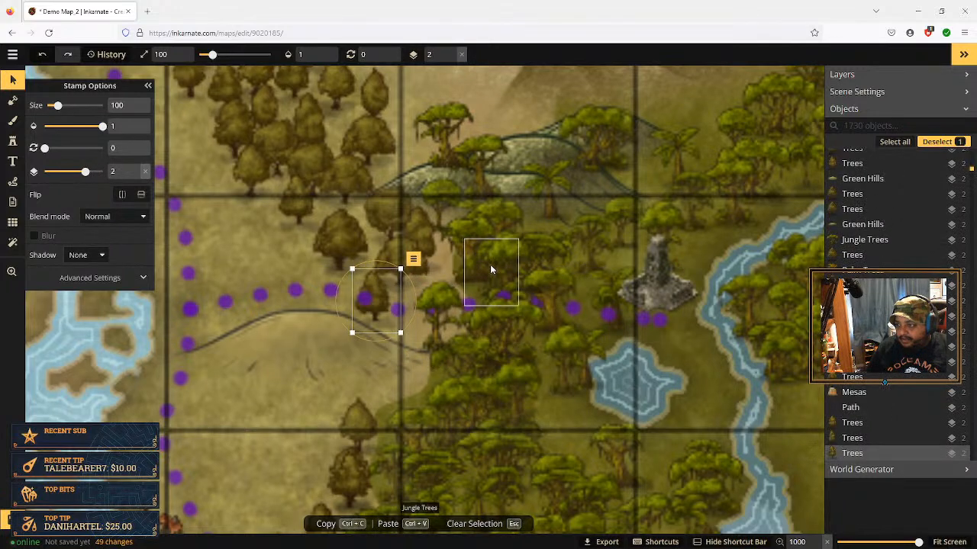
left_click(413, 259)
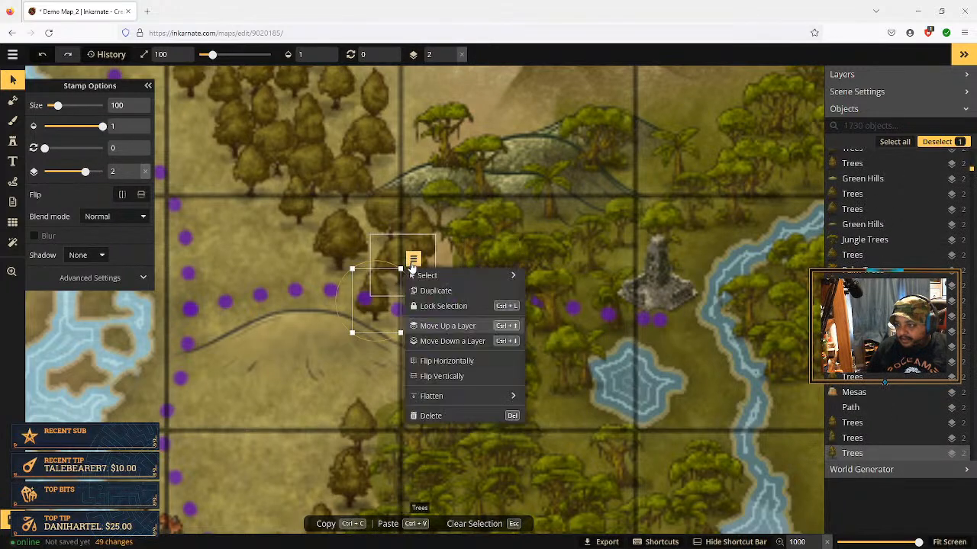
left_click(453, 327)
Raise the jungle tree covering the path beside the stone tower, north of the small lake, to layer 5
key("space")
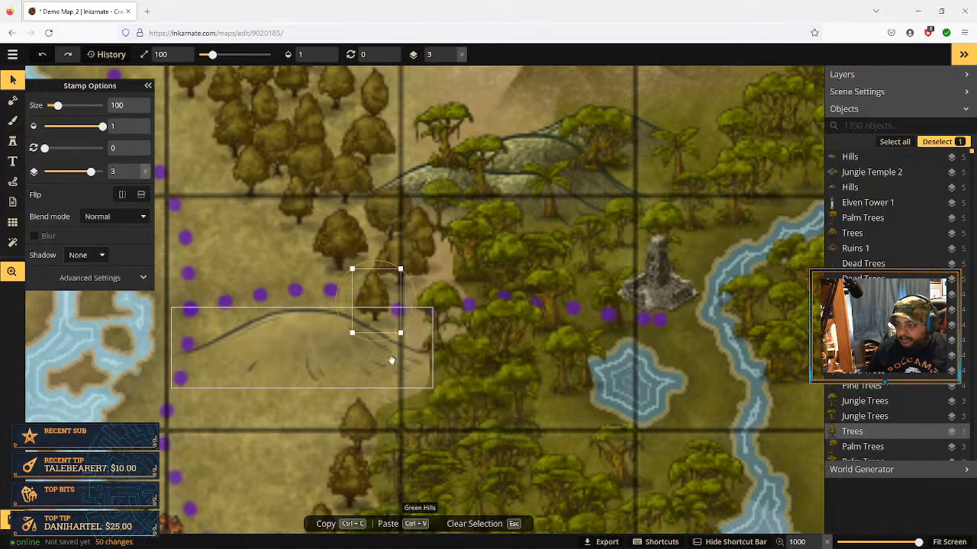
left_click_drag(528, 388, 422, 387)
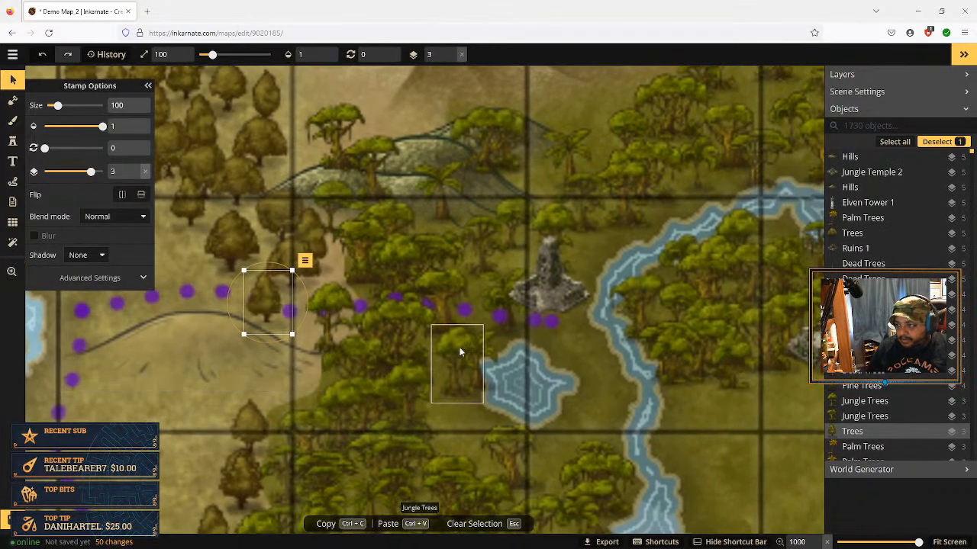
left_click(500, 295)
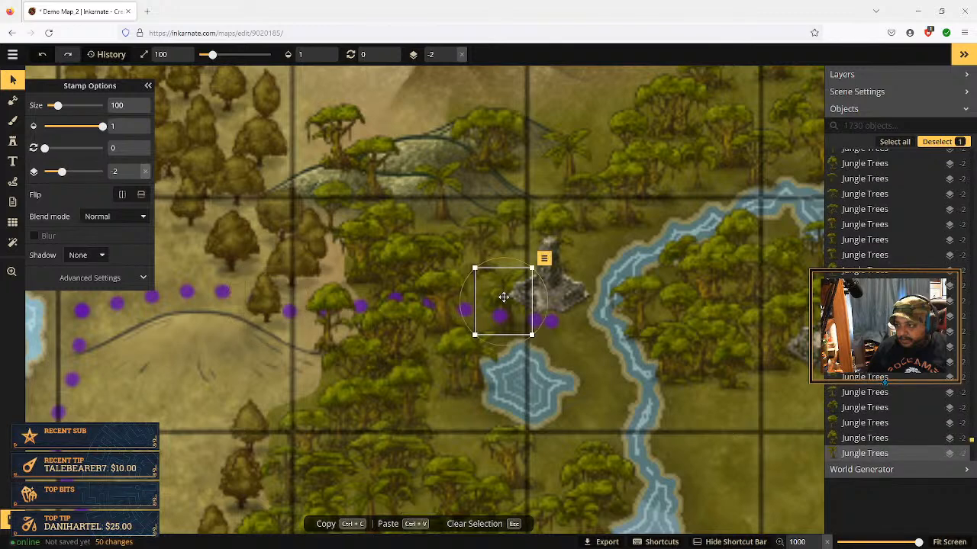
left_click(543, 259)
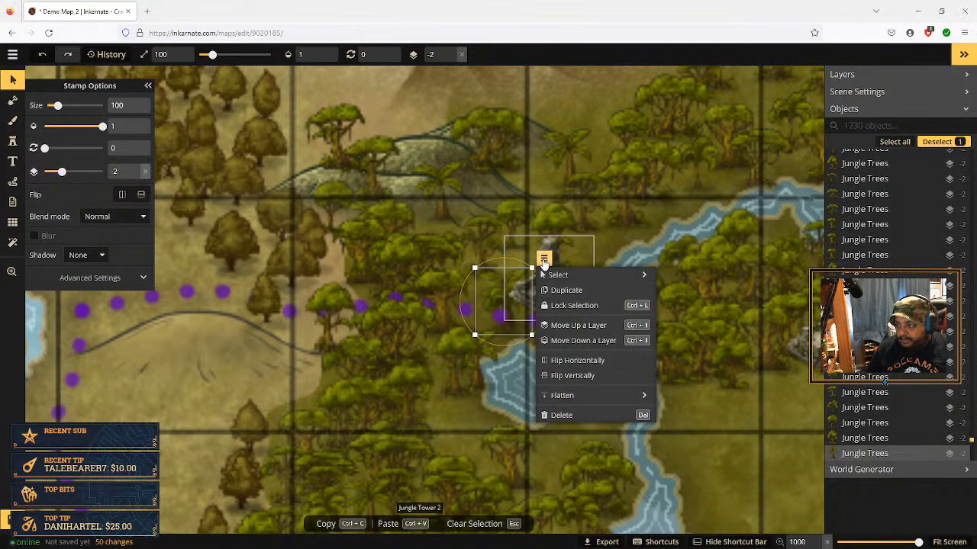
left_click(599, 325)
left_click(599, 325)
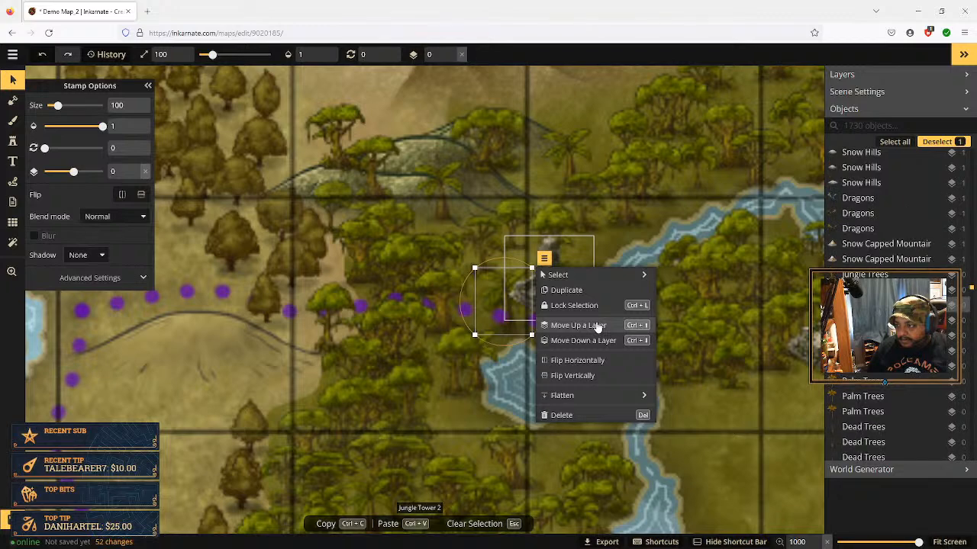
left_click(599, 326)
left_click(599, 325)
left_click(599, 326)
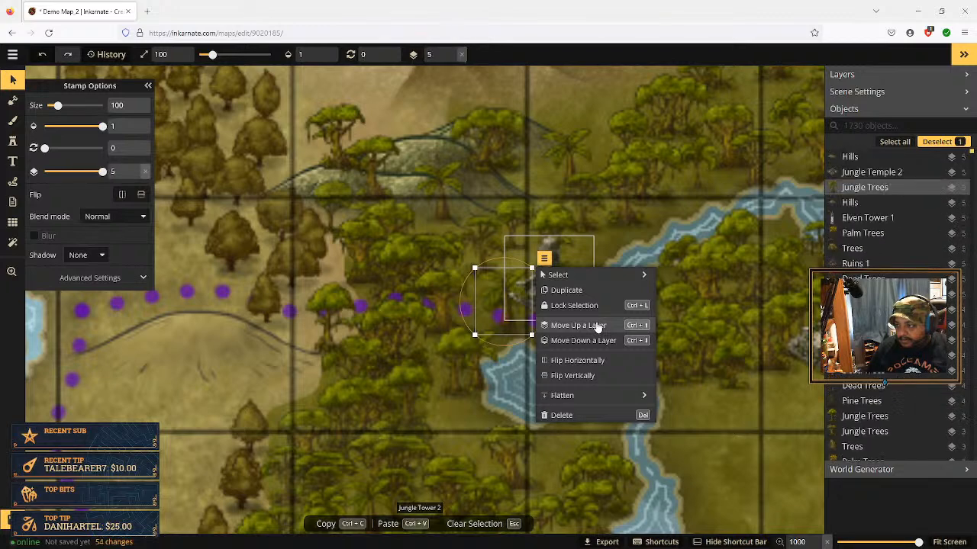
left_click(599, 326)
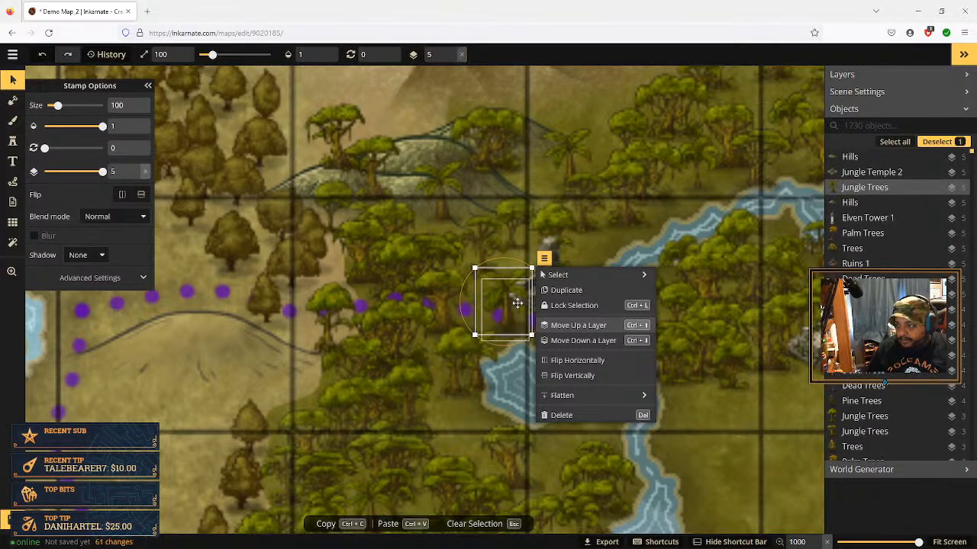
Raise the smaller jungle tree overlapping that one beside the stone tower to layer 4
left_click(515, 304)
left_click(541, 269)
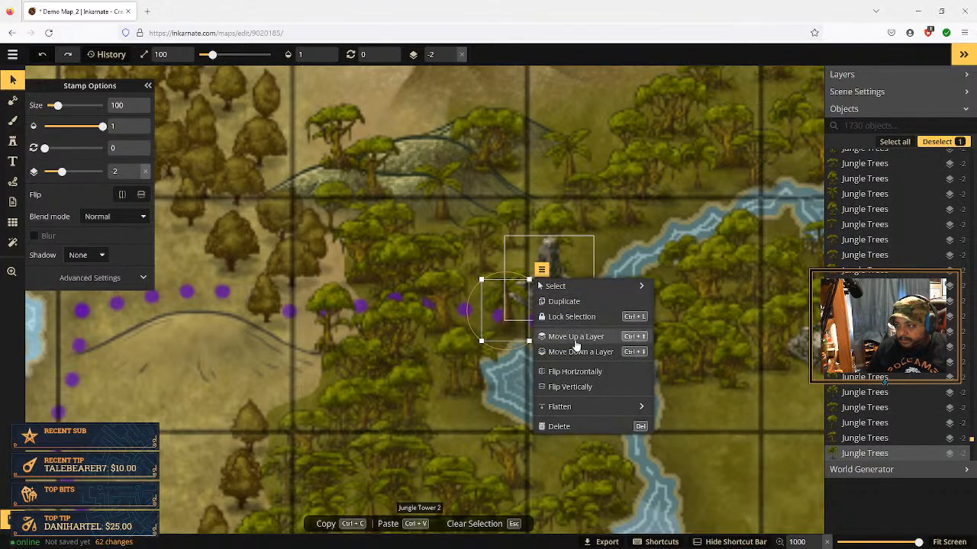
left_click(568, 338)
left_click(569, 338)
left_click(568, 338)
left_click(569, 338)
left_click(568, 338)
left_click(568, 337)
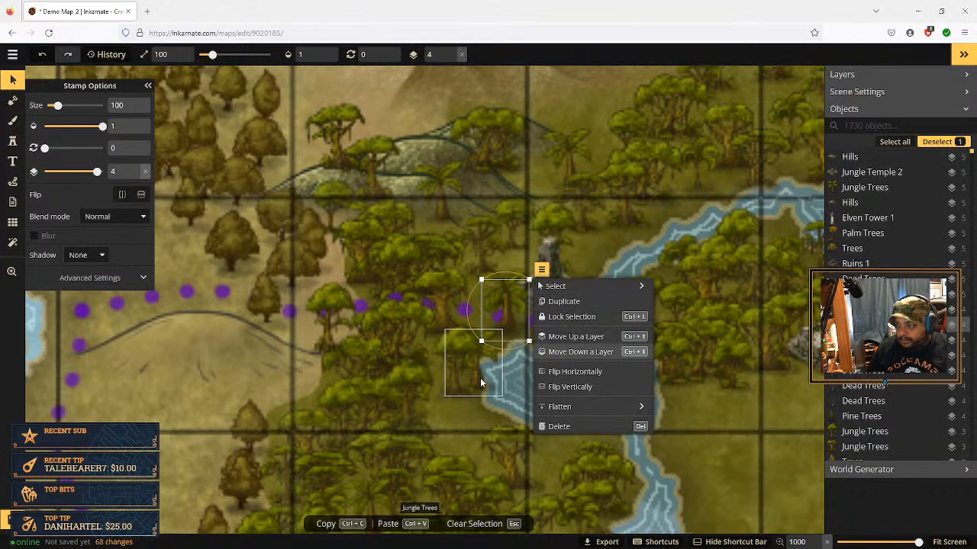
Review the purple paths from the jungle north to the river castle and east to the domed desert settlement
left_click(428, 393)
scroll(413, 373, "down", 1)
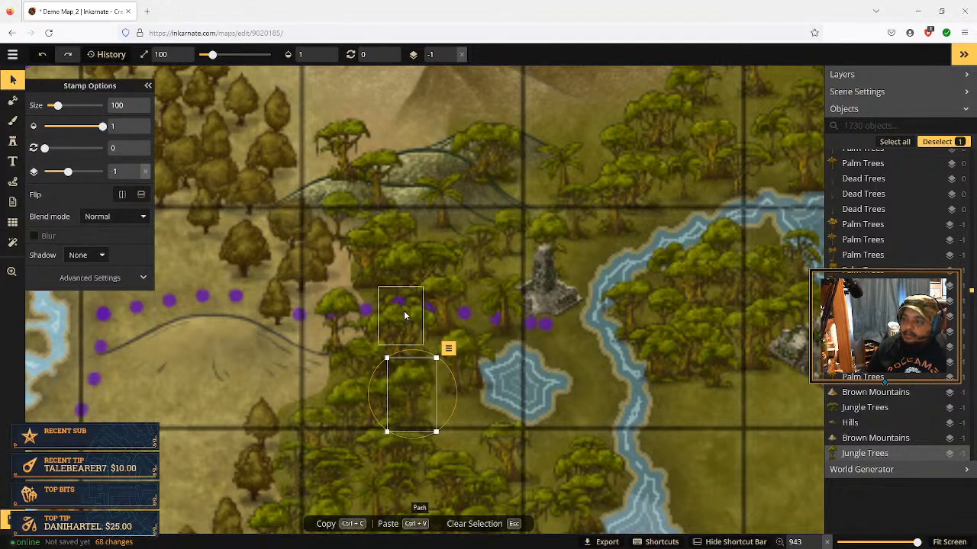
scroll(453, 361, "down", 5)
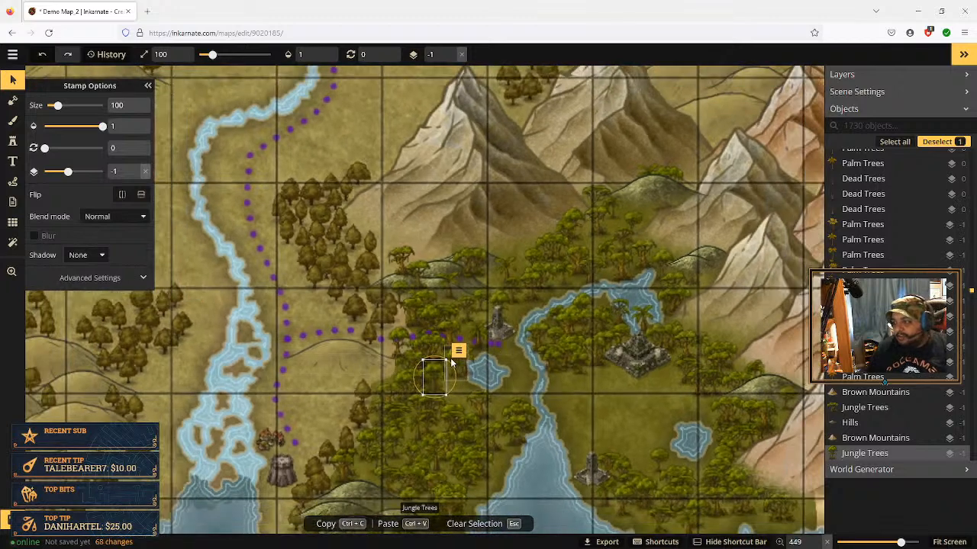
key("space")
left_click_drag(219, 289, 378, 357)
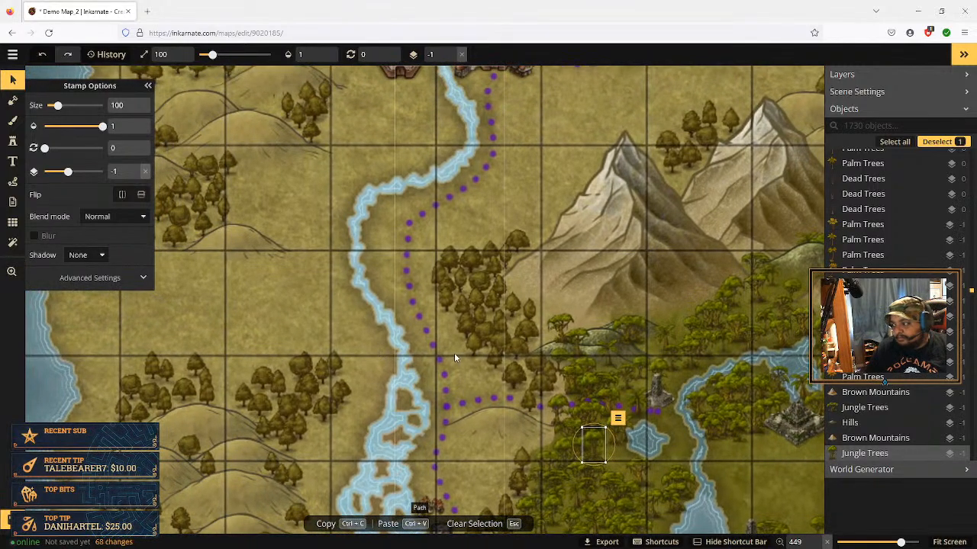
key("space")
left_click_drag(461, 360, 331, 304)
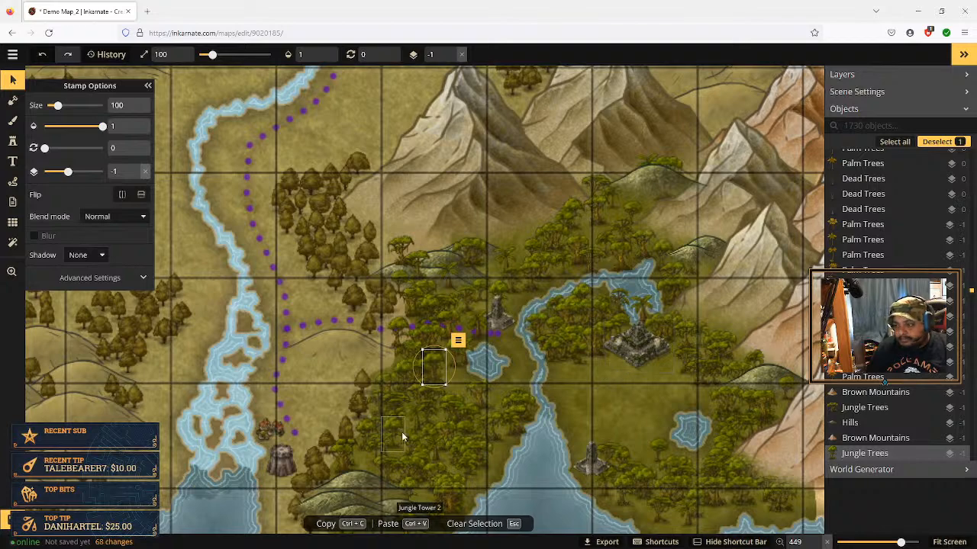
key("space")
left_click_drag(292, 274, 367, 426)
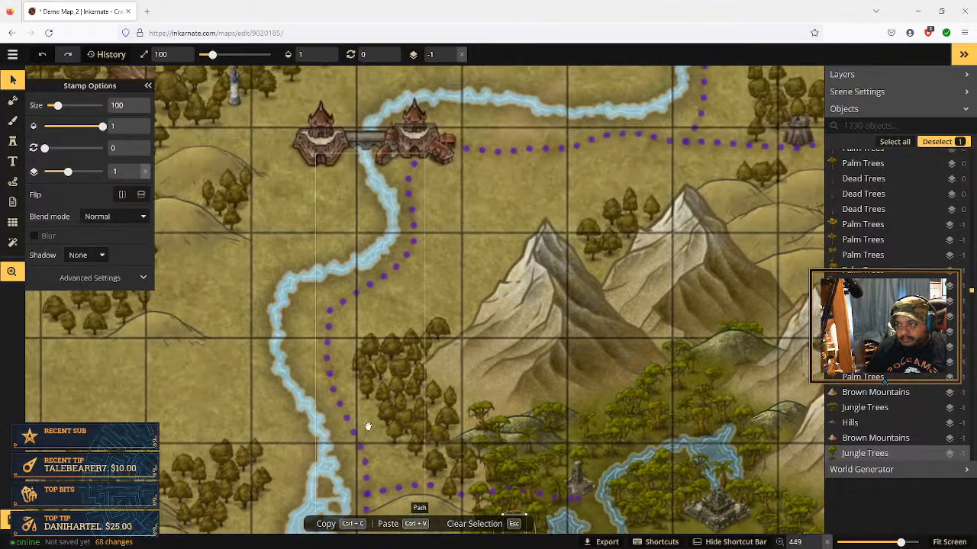
left_click_drag(325, 280, 359, 395)
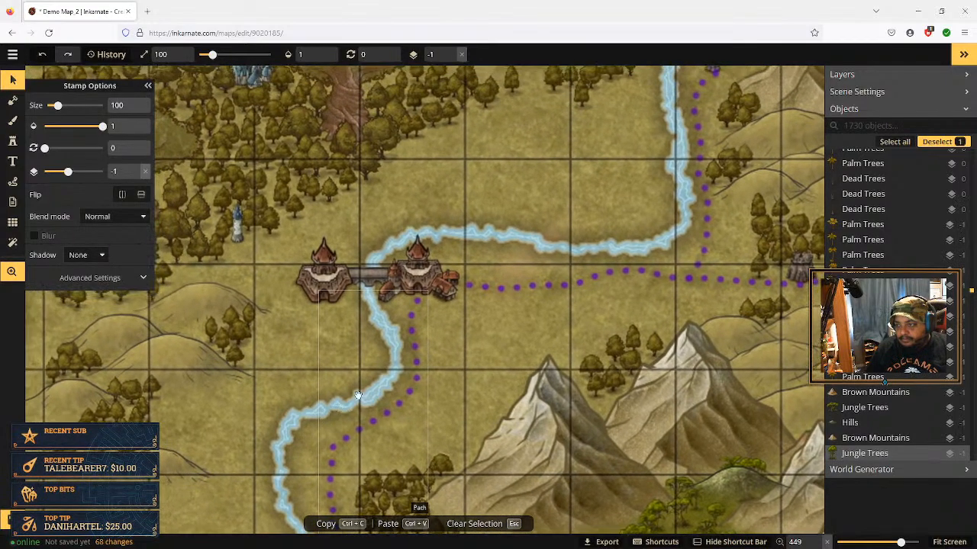
left_click_drag(432, 318, 186, 317)
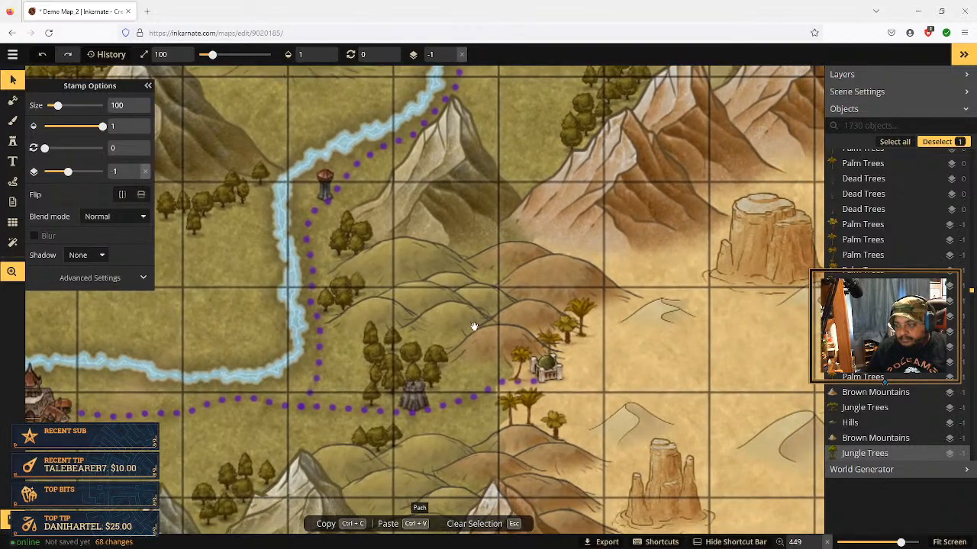
left_click_drag(476, 326, 314, 309)
left_click_drag(478, 350, 418, 309)
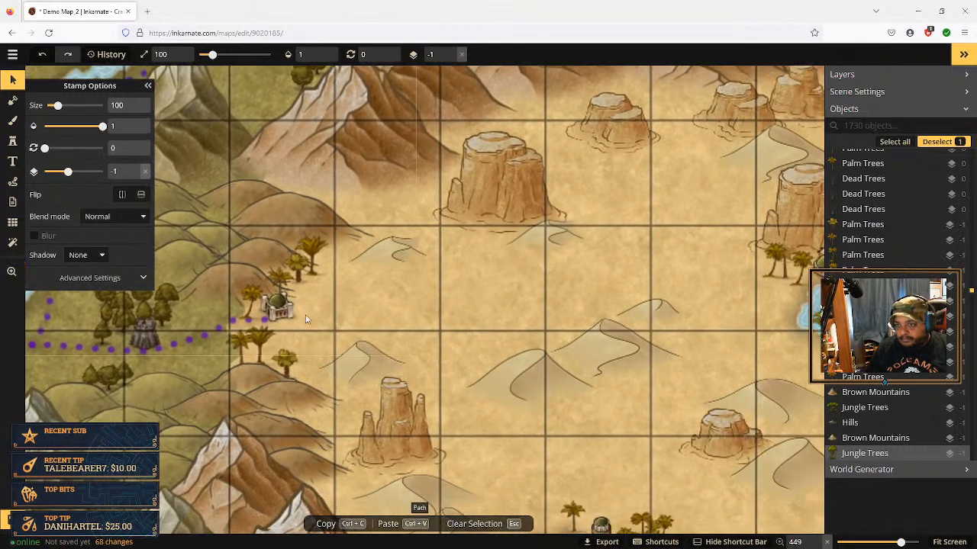
Set the colour for new dotted paths to dark brown, hex 6f2700
left_click(13, 181)
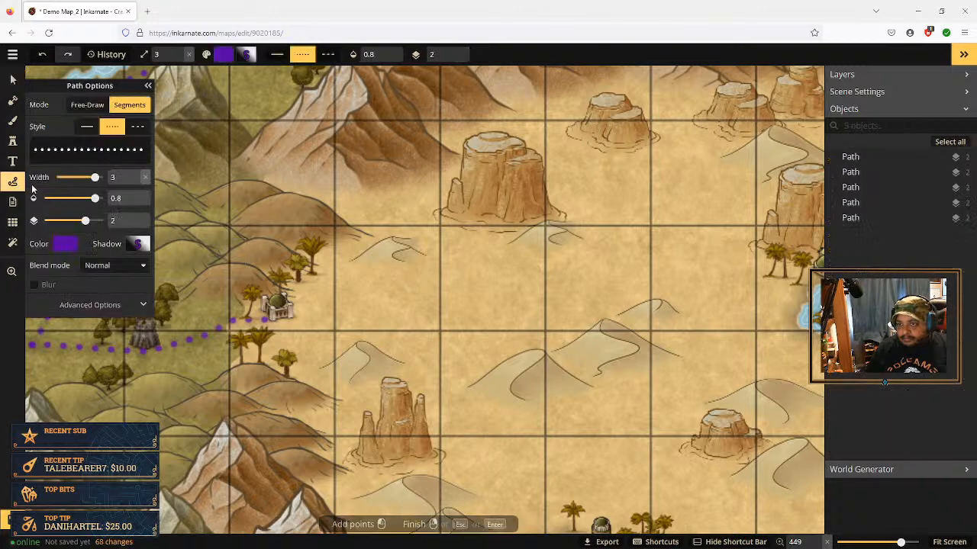
left_click(68, 244)
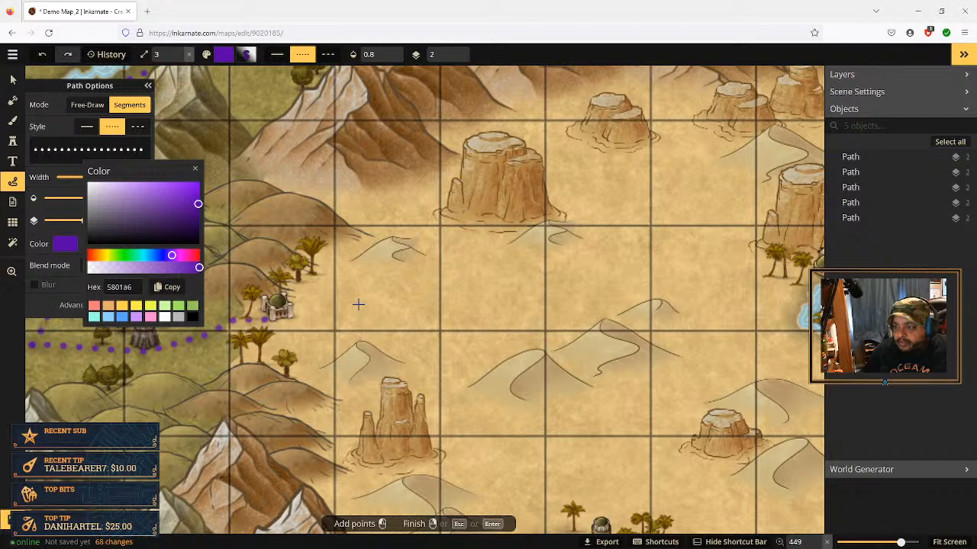
left_click(171, 256)
left_click_drag(171, 257, 98, 266)
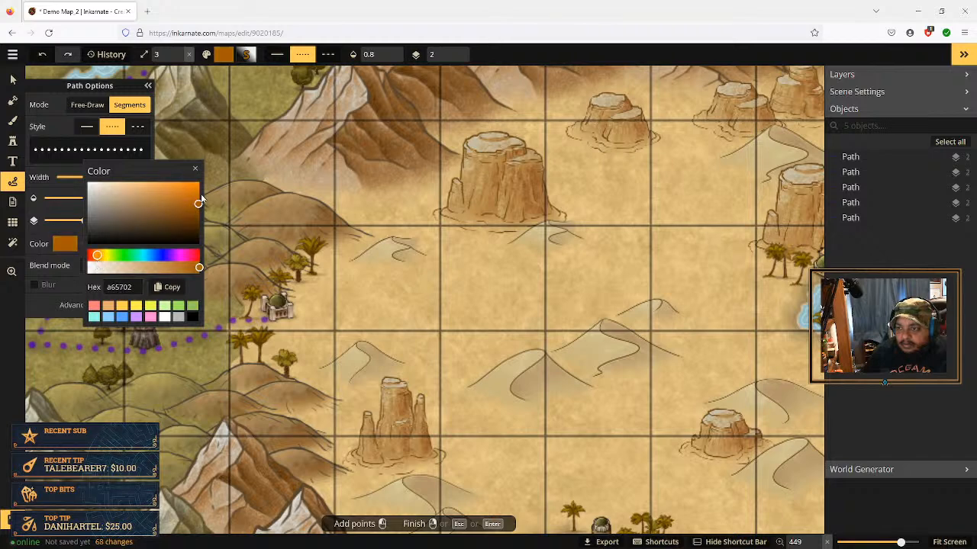
left_click_drag(196, 209, 201, 212)
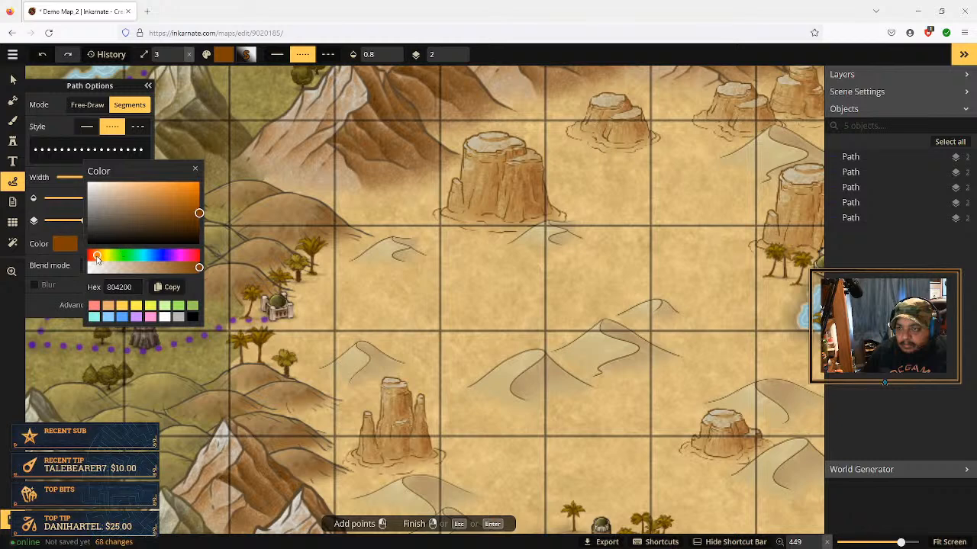
left_click_drag(97, 257, 94, 260)
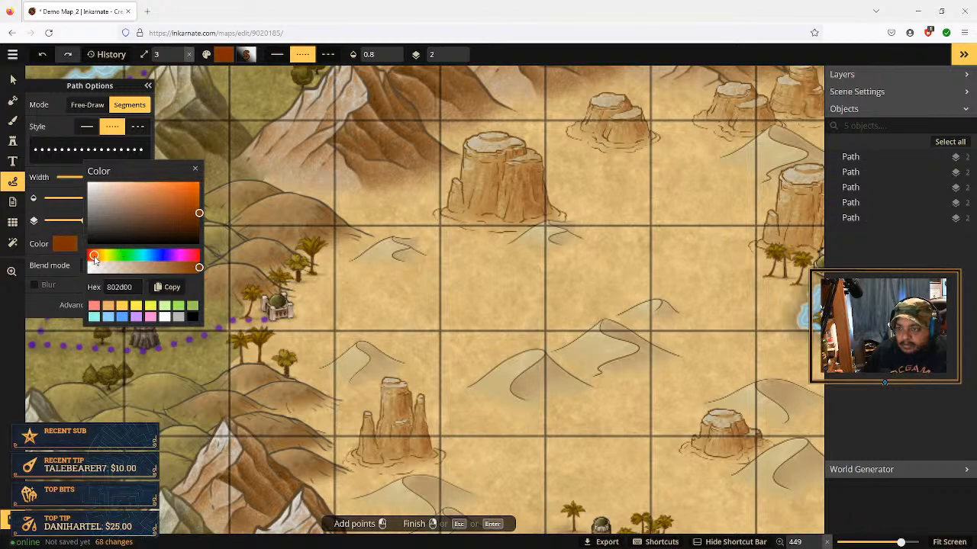
left_click_drag(199, 216, 199, 218)
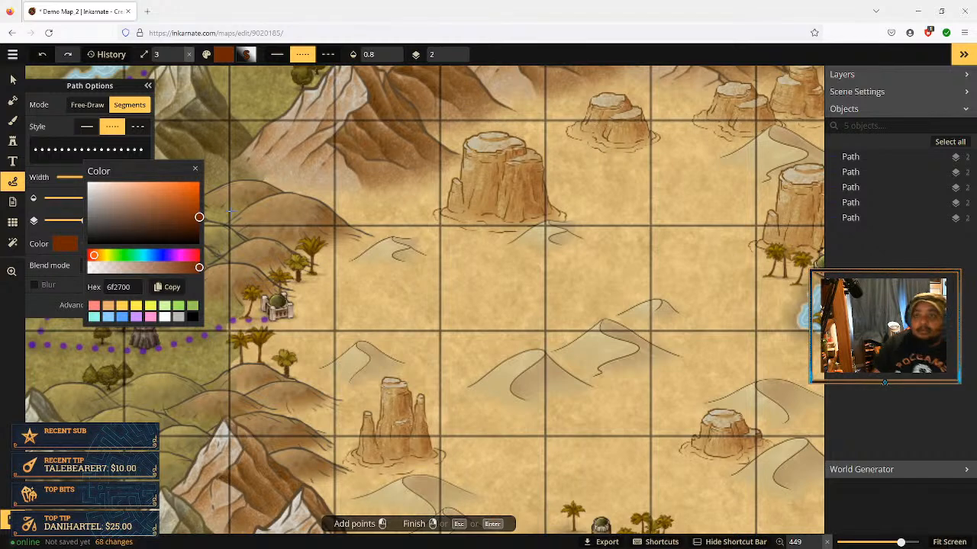
left_click(193, 169)
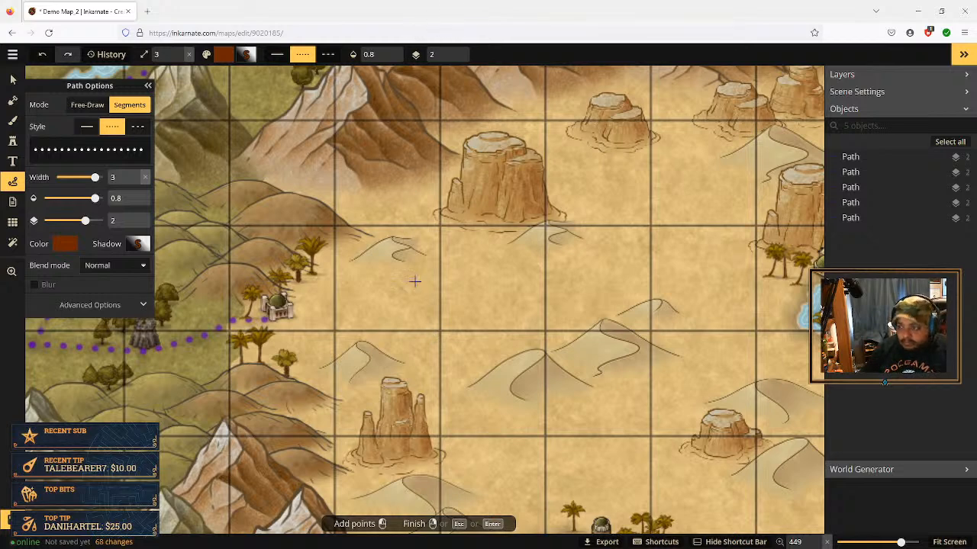
Draw a dotted brown path from the domed desert settlement, curving east of the rock spires, to the small tower on the oasis's north shore
key("space")
left_click_drag(451, 338, 408, 253)
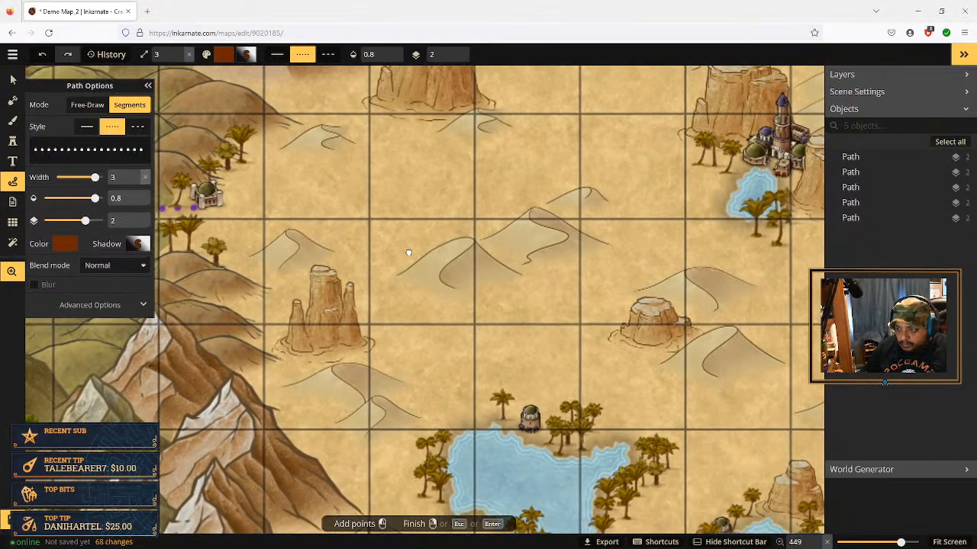
left_click(209, 210)
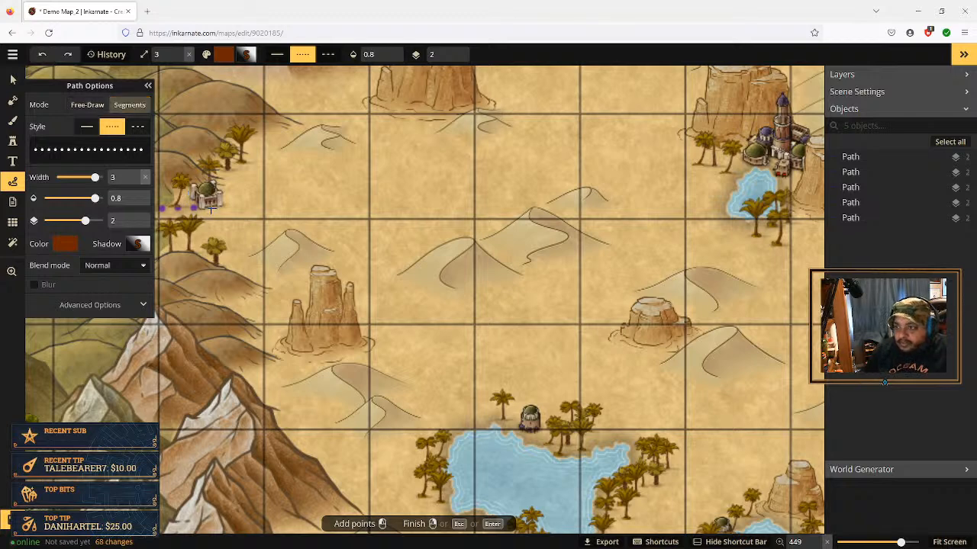
left_click(267, 213)
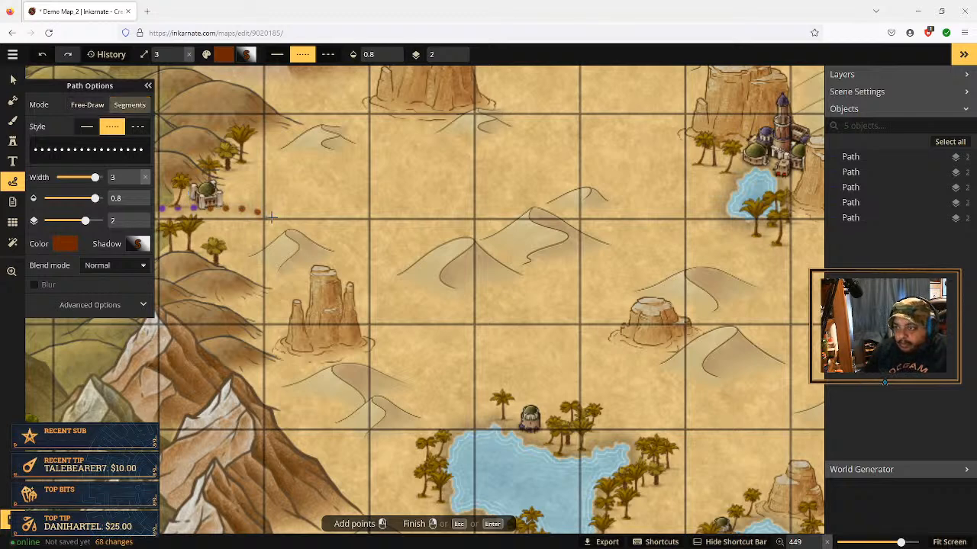
left_click(324, 228)
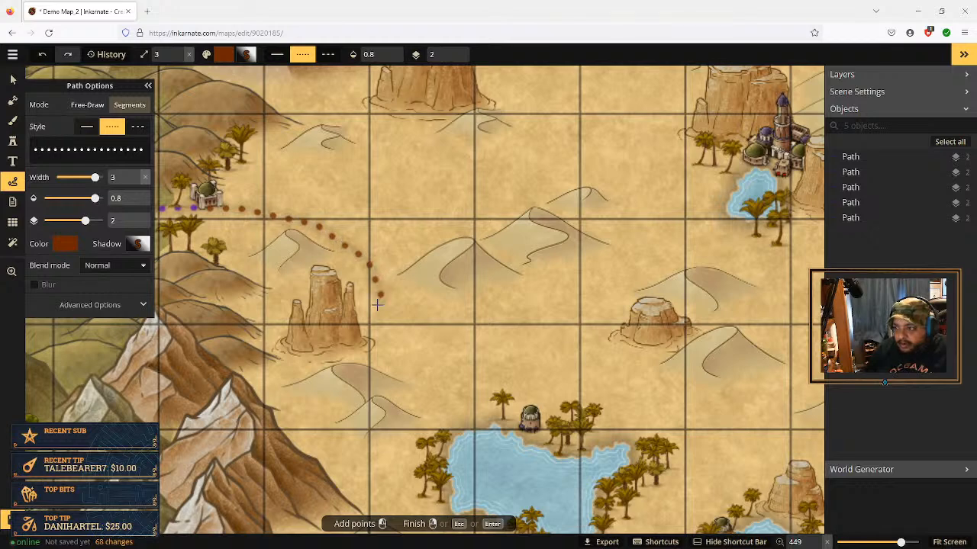
left_click(398, 336)
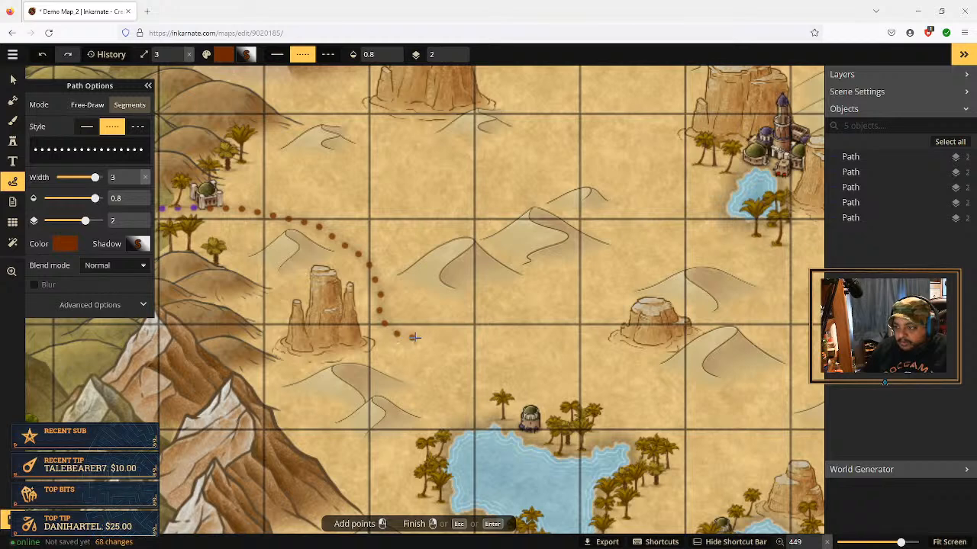
left_click(430, 340)
left_click(455, 365)
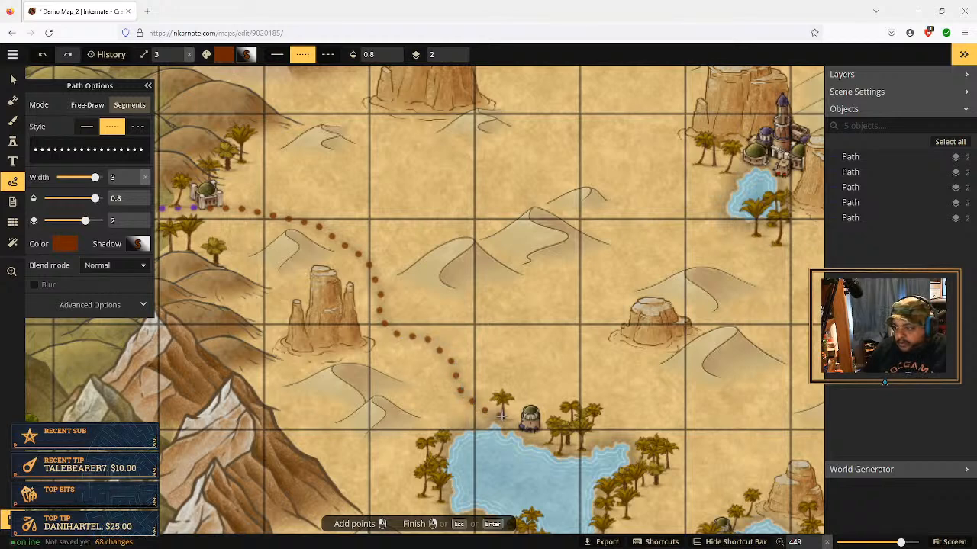
right_click(527, 418)
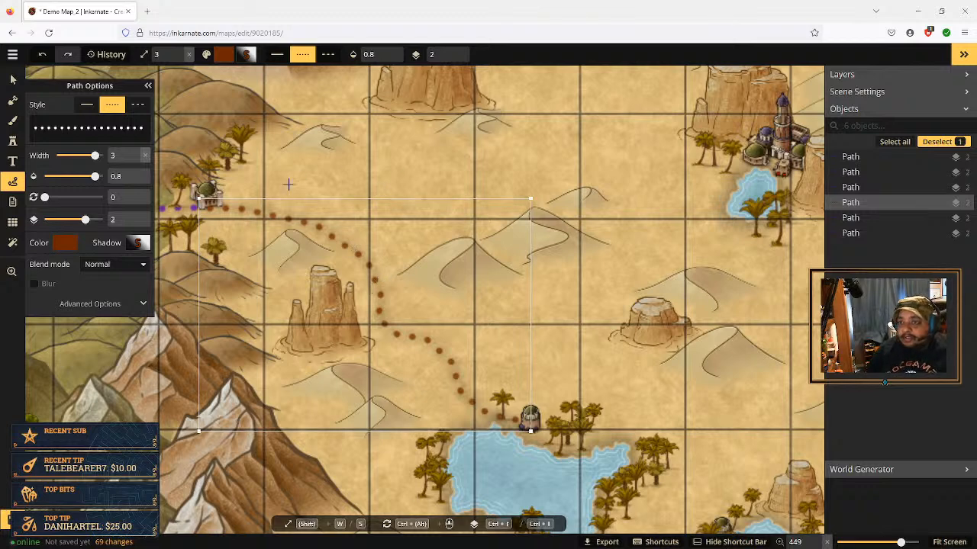
Draw a dotted brown branch path from the bend east of the rock spires, south of the dunes, northeast to the pool beside the desert city
left_click(12, 78)
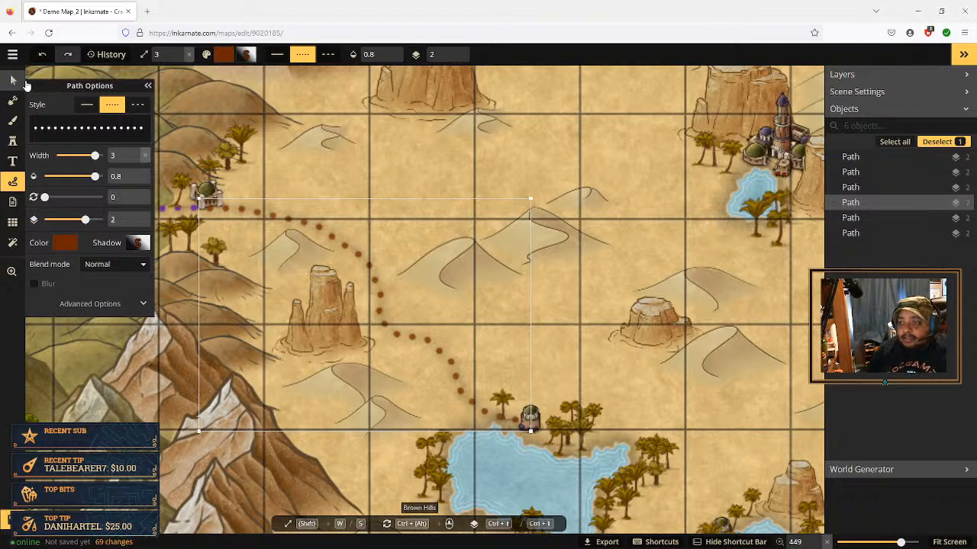
left_click(395, 184)
left_click(12, 183)
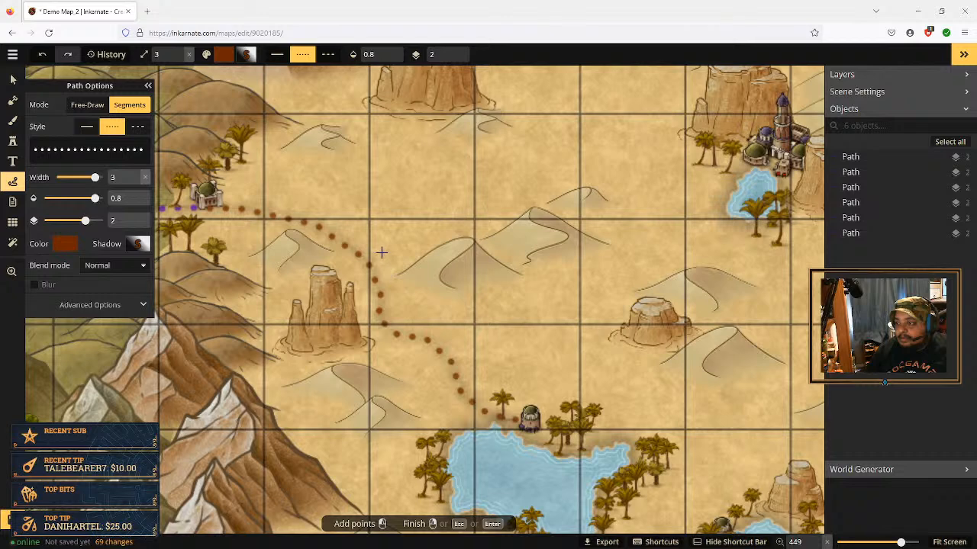
left_click(379, 309)
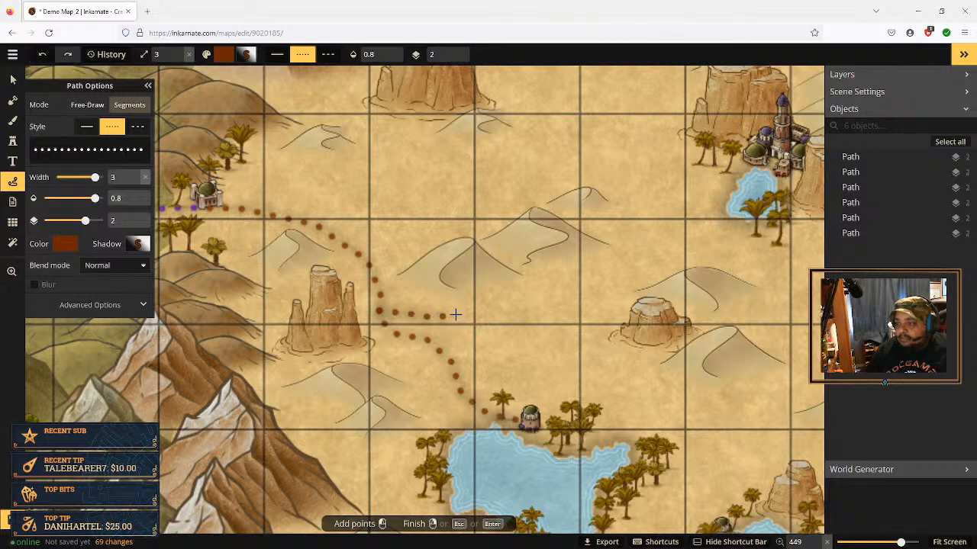
left_click(546, 318)
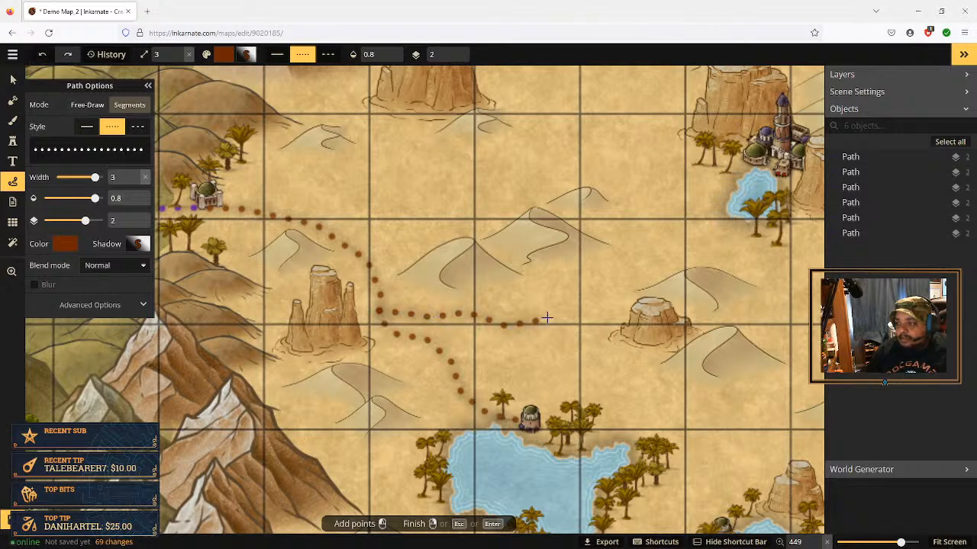
left_click(555, 298)
left_click(566, 281)
left_click(584, 270)
left_click(626, 272)
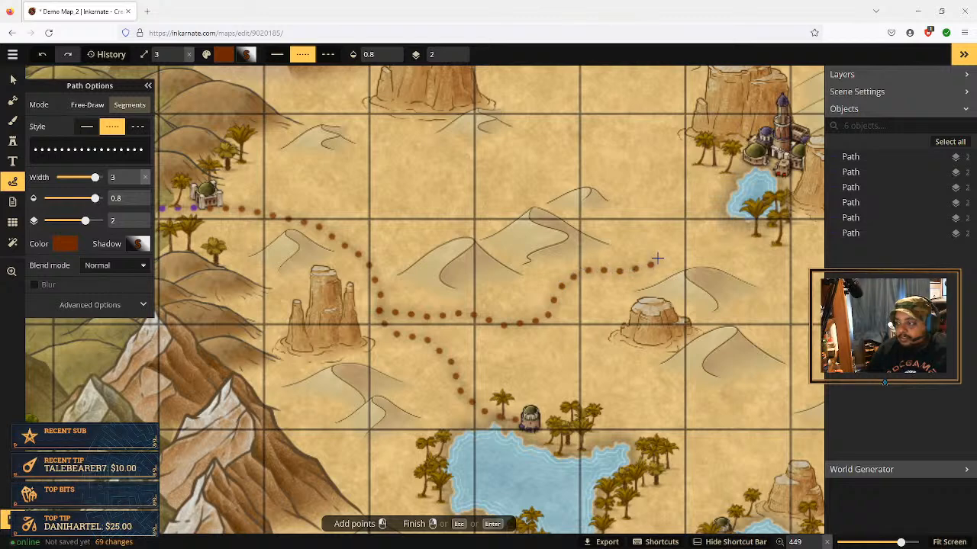
left_click(669, 220)
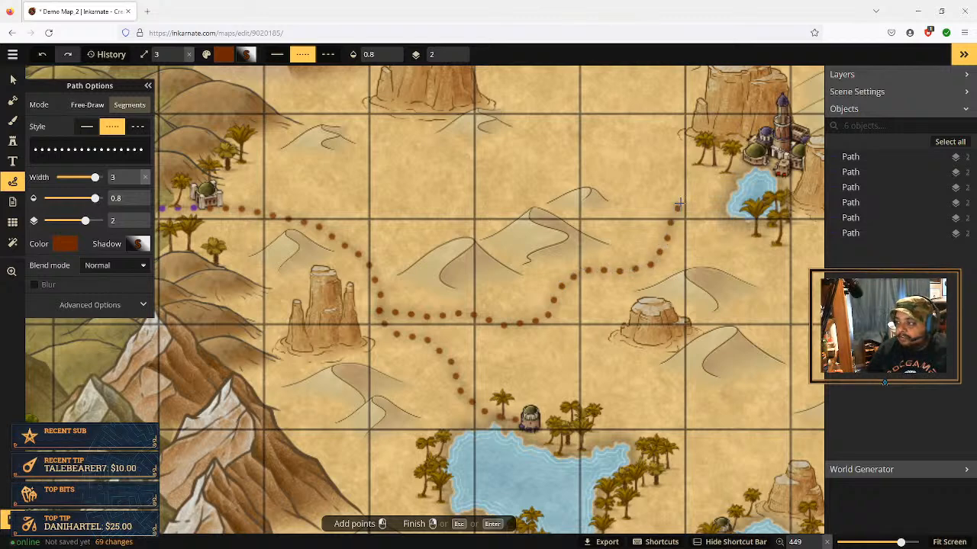
right_click(729, 179)
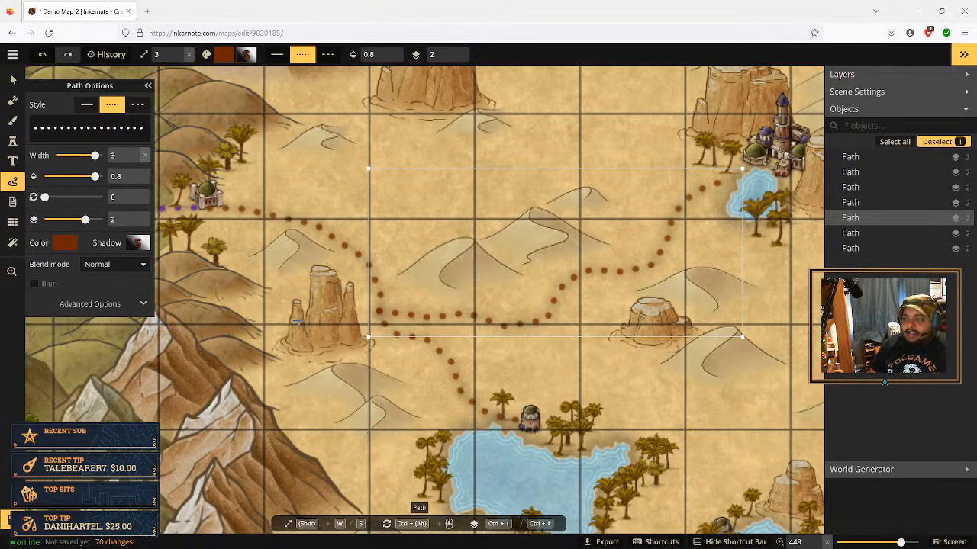
left_click(13, 81)
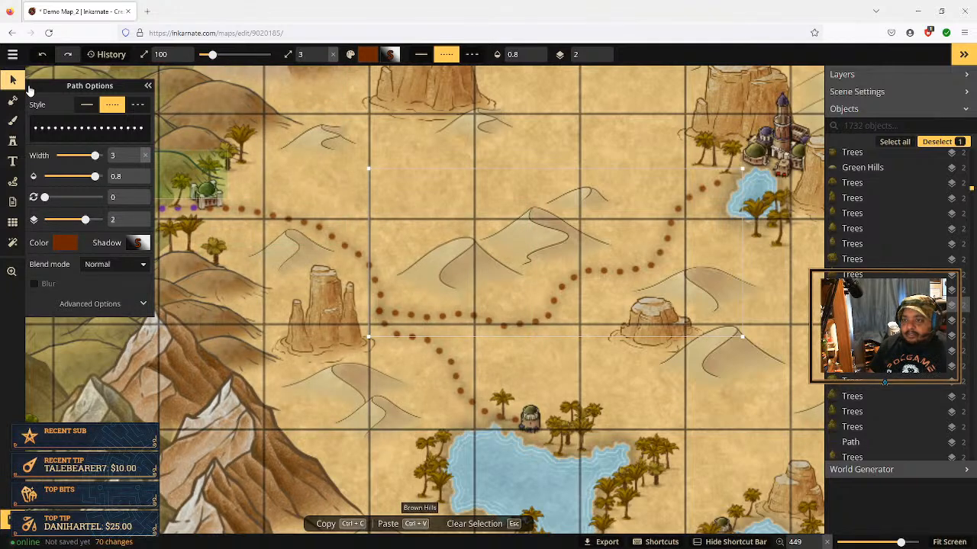
key("Escape")
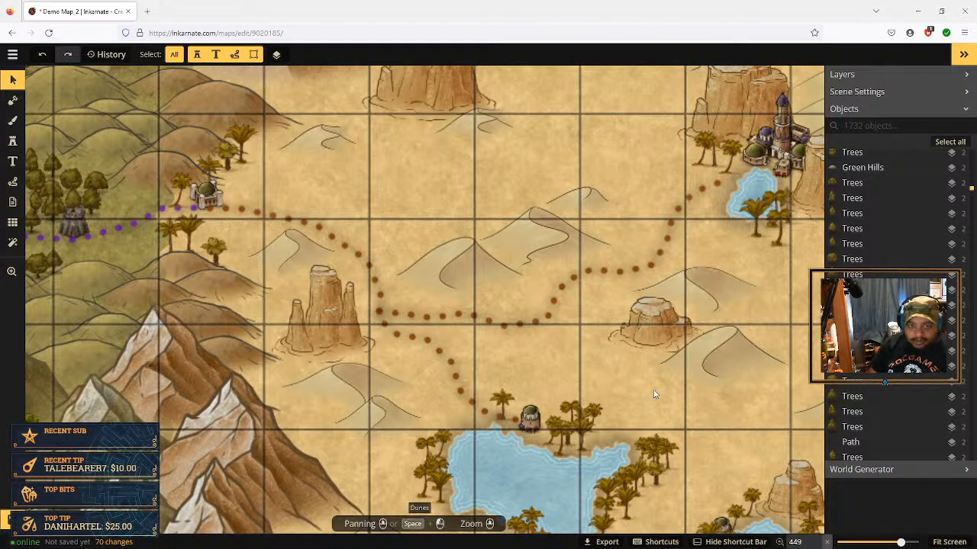
Draw a dotted brown path from the oasis's north-shore tower around its eastern palms to the small tower on the neighbouring lake
left_click_drag(661, 385, 496, 253)
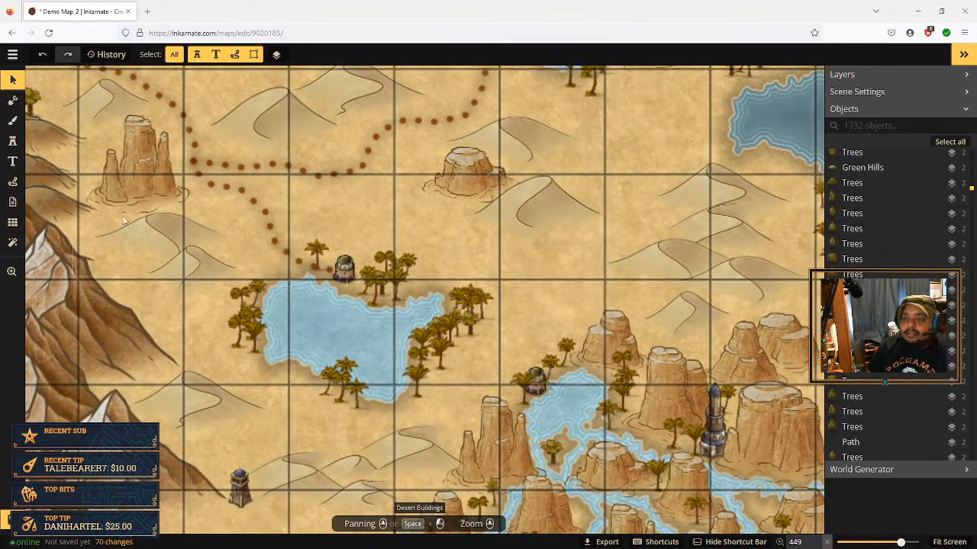
left_click(13, 181)
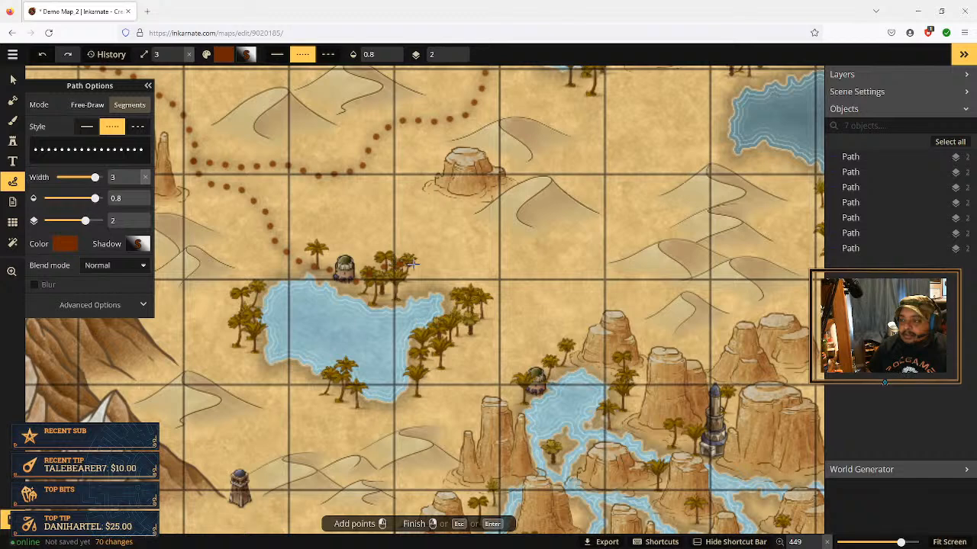
mouse_move(412, 264)
left_mouse_down()
mouse_move(485, 288)
mouse_move(496, 316)
mouse_move(493, 381)
mouse_move(522, 397)
left_mouse_up()
right_click(526, 395)
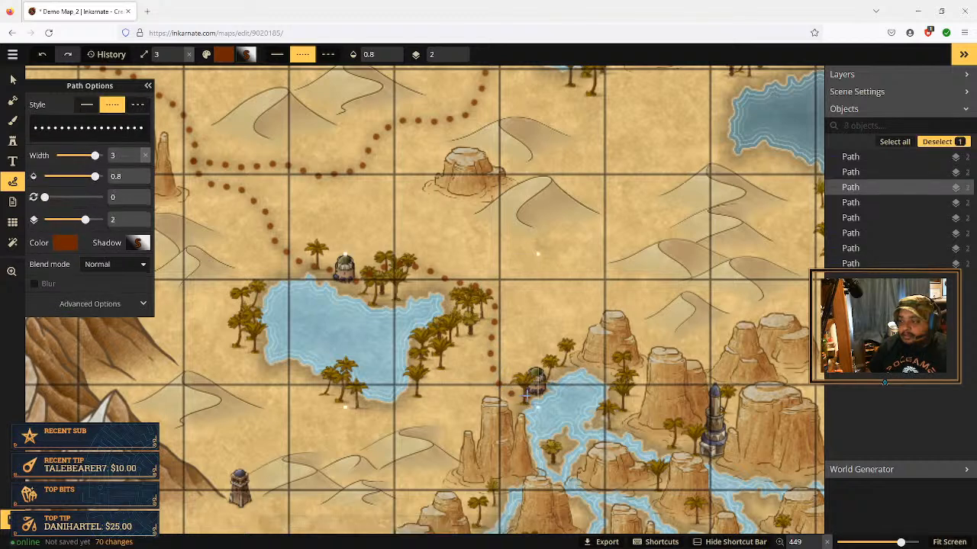
left_click(13, 80)
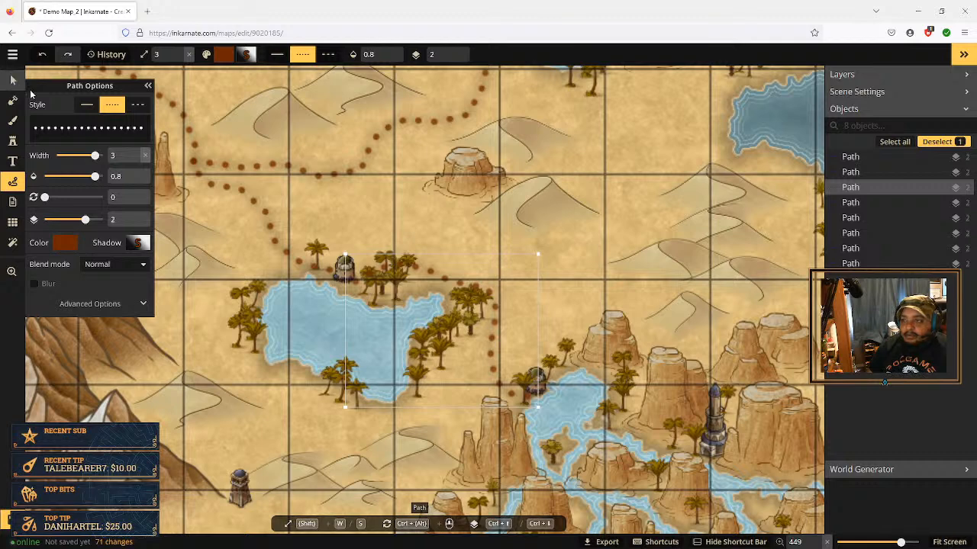
Select the five palm trees in the grove east of the oasis's north-shore tower together, and clear the selection
scroll(403, 250, "up", 2)
scroll(403, 250, "up", 1)
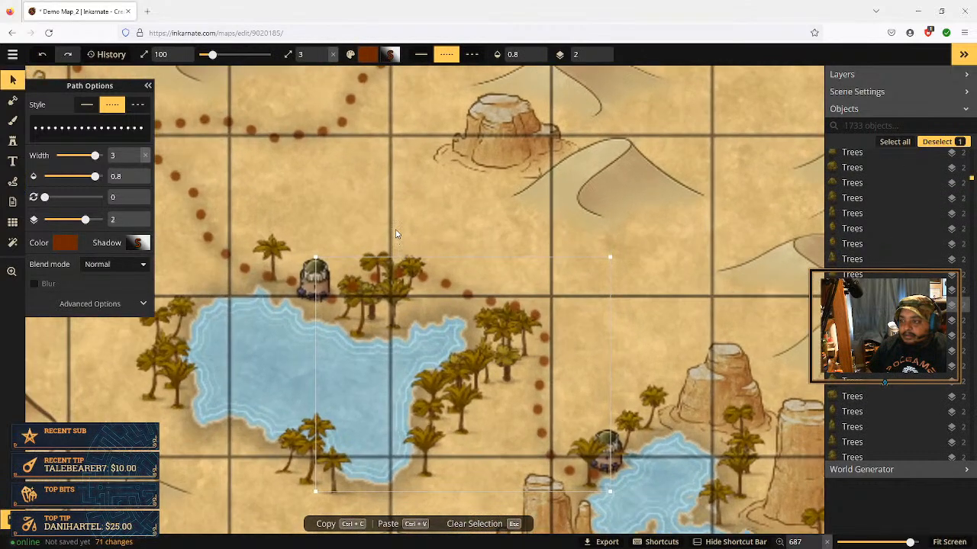
left_click(398, 235)
left_click(347, 280)
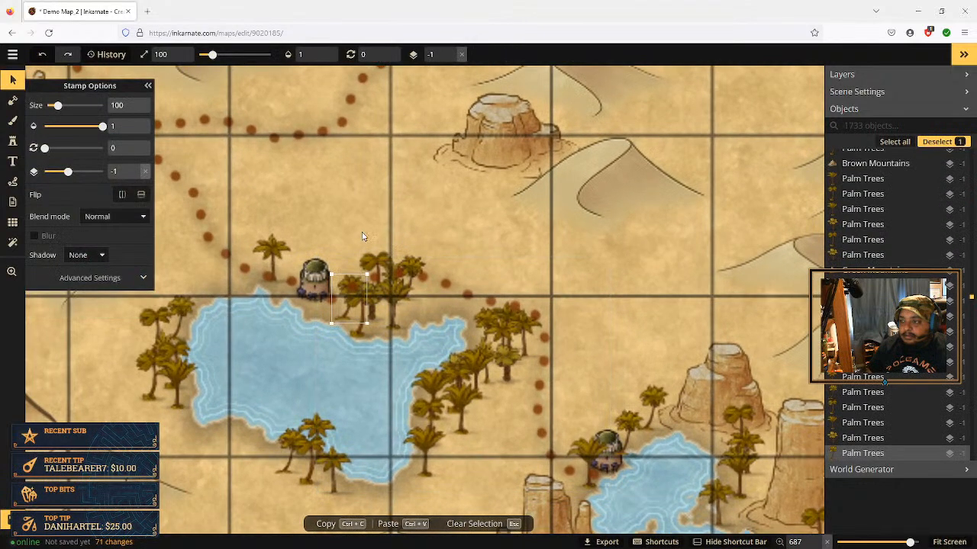
left_click(366, 311, "shift")
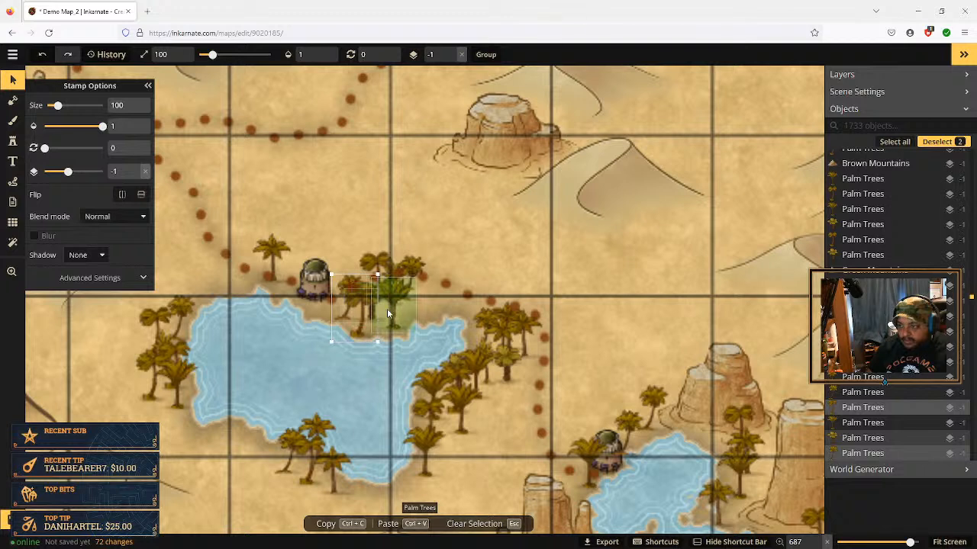
left_click(387, 308, "shift")
left_click(380, 266, "shift")
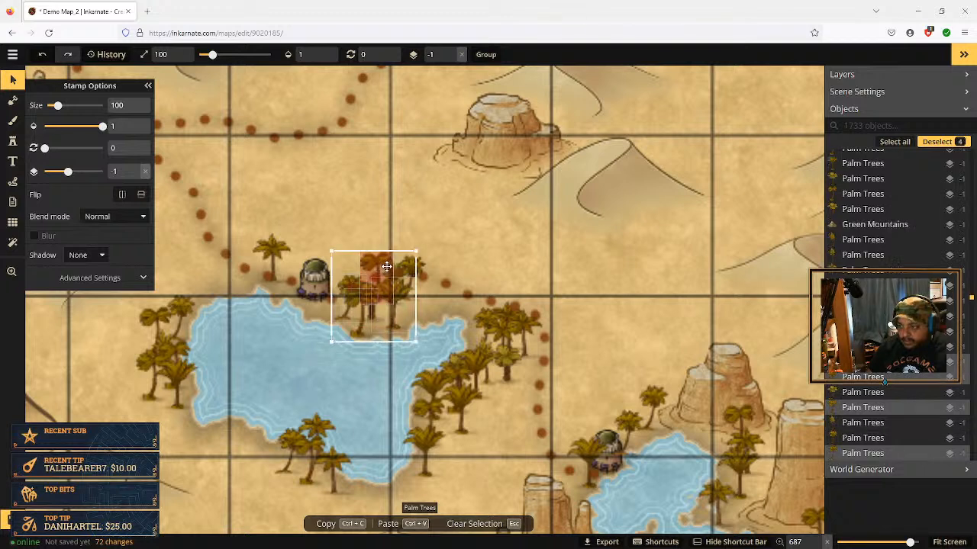
left_click(405, 264, "shift")
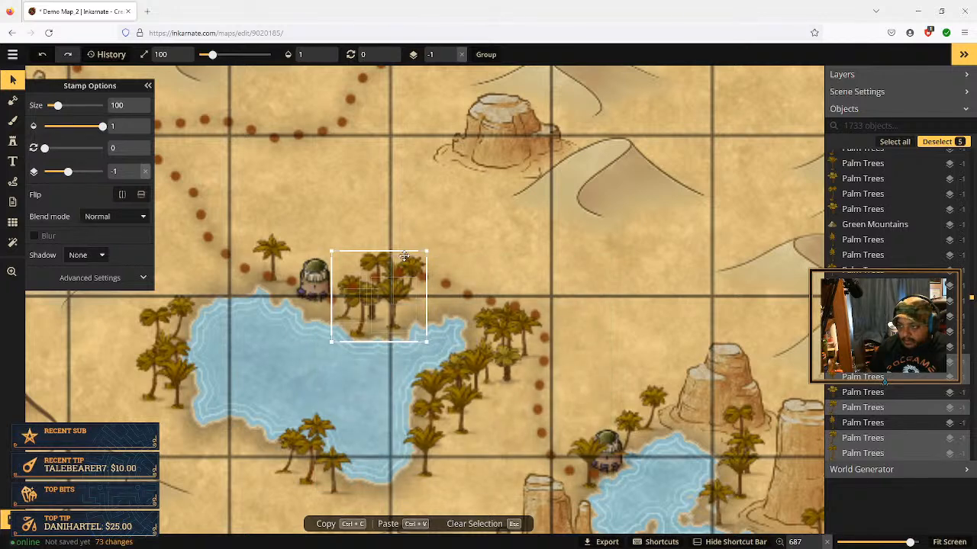
left_click(470, 252)
Select two palm trees closest to the oasis's north-shore tower together, and clear the selection
left_click(349, 297)
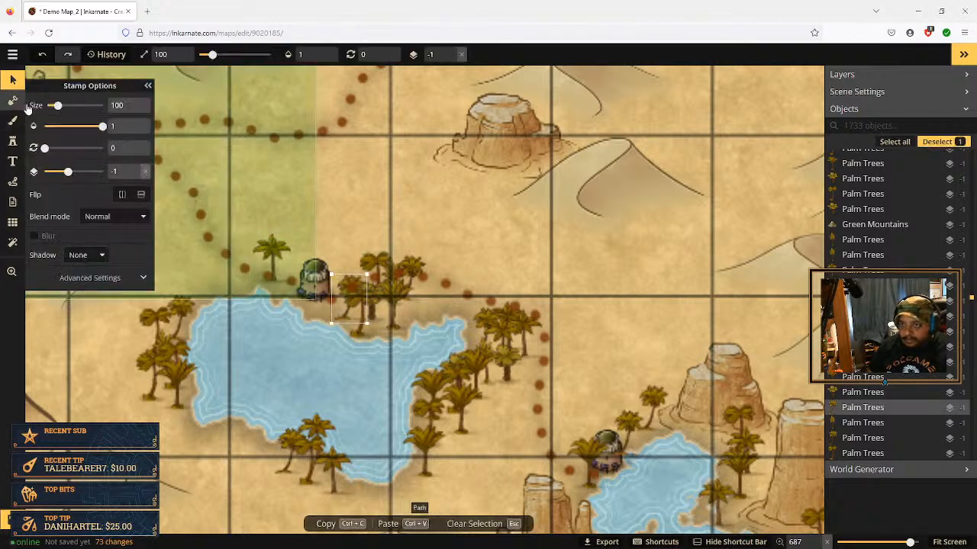
left_click(13, 81)
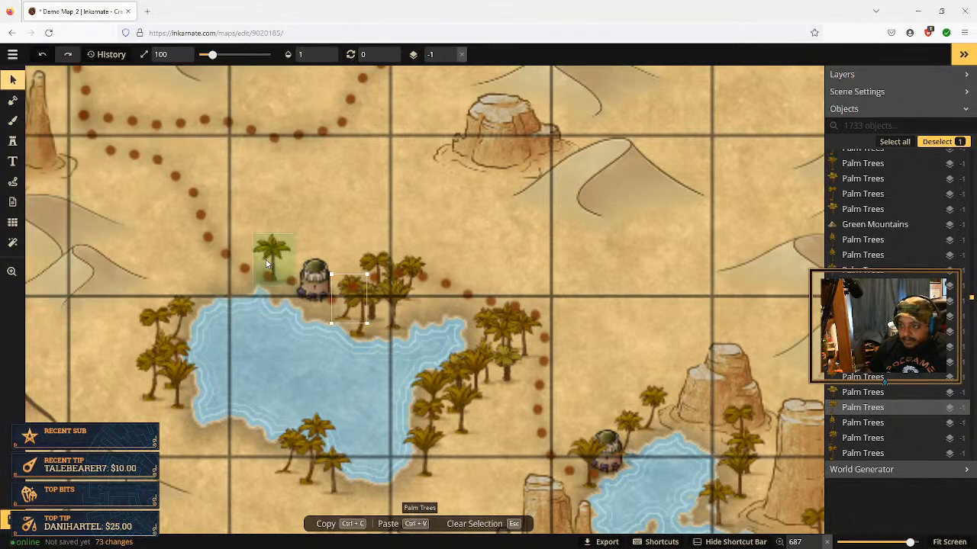
left_click(366, 312, "shift")
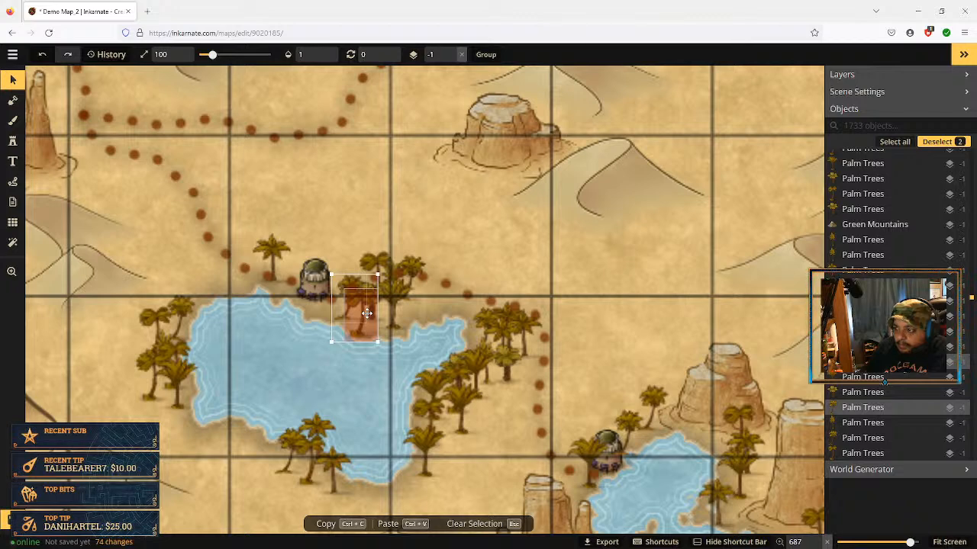
left_click(461, 240)
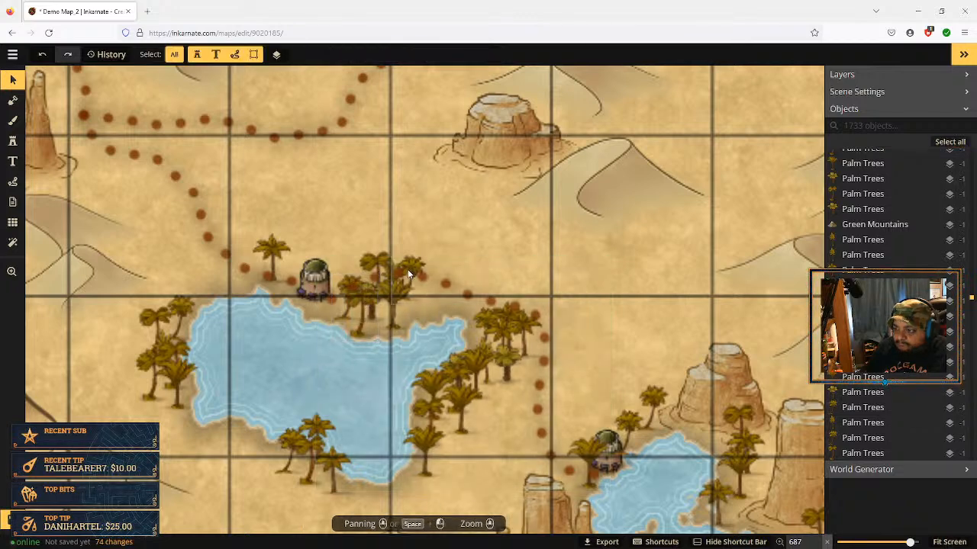
Select the grove's two northern palms together with the flat-topped rock and a dotted path, and clear the selection
left_click(407, 271)
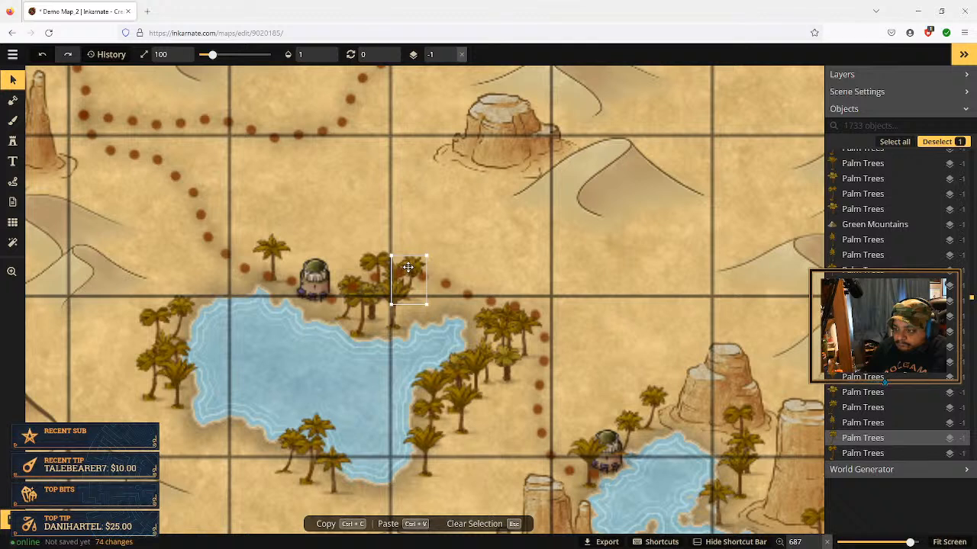
left_click(378, 263, "shift")
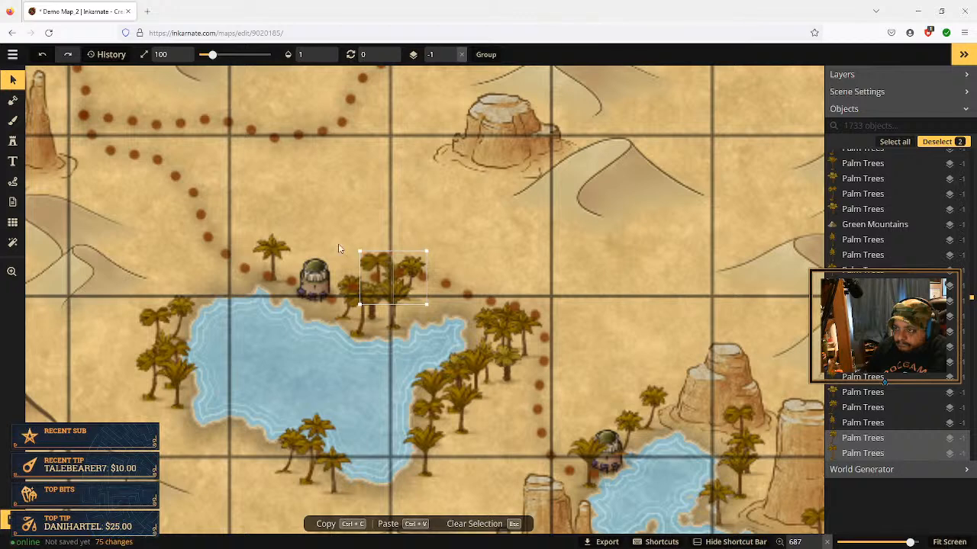
left_click(480, 134, "shift")
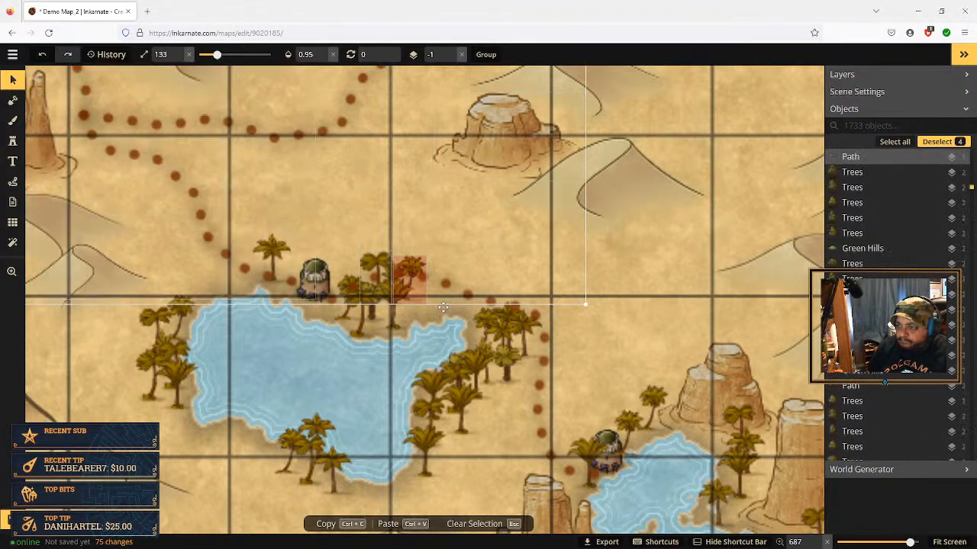
left_click(537, 364, "shift")
key("Escape")
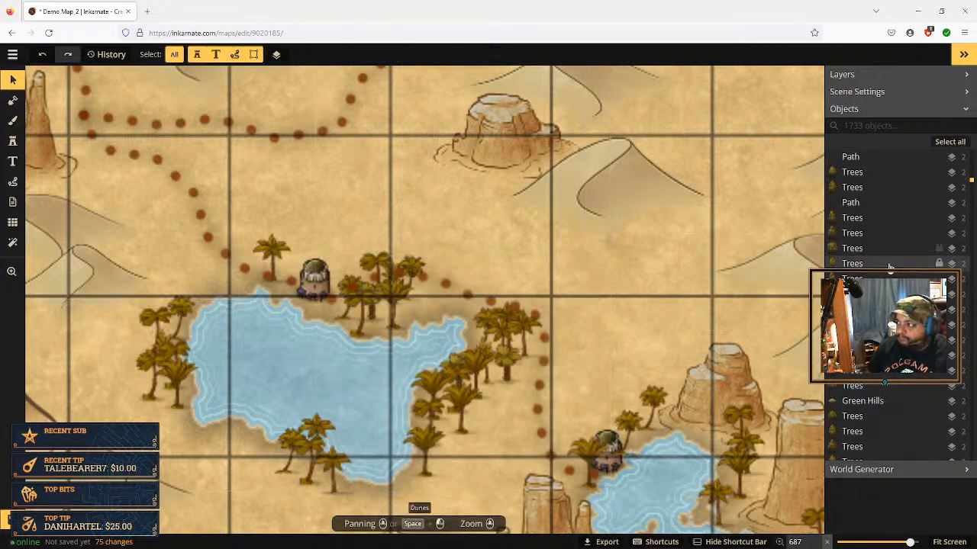
Select a palm on the oasis's west shore, two trees by the stone tower and a path together, and clear the selection
scroll(701, 313, "down", 2)
scroll(580, 307, "down", 2)
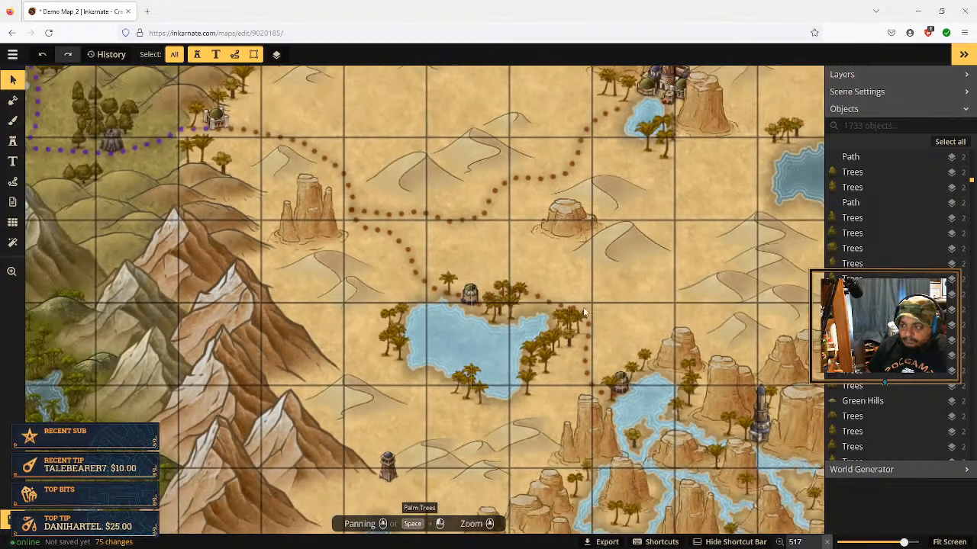
left_click(398, 312)
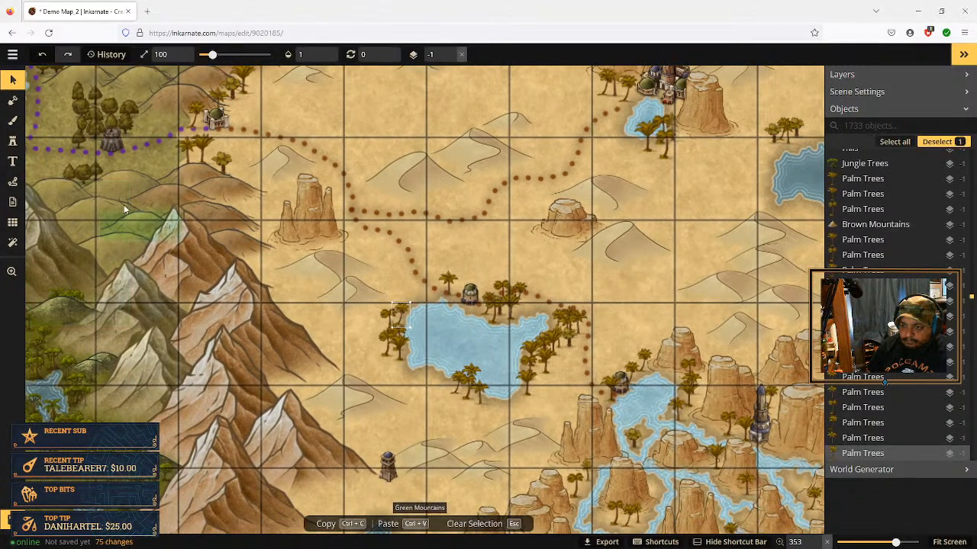
left_click(135, 112, "shift")
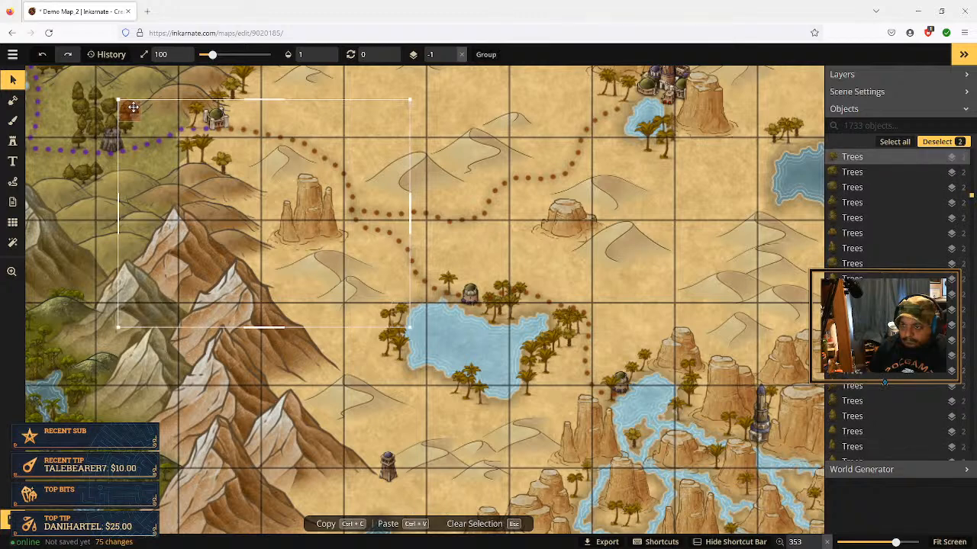
left_click(89, 107, "shift")
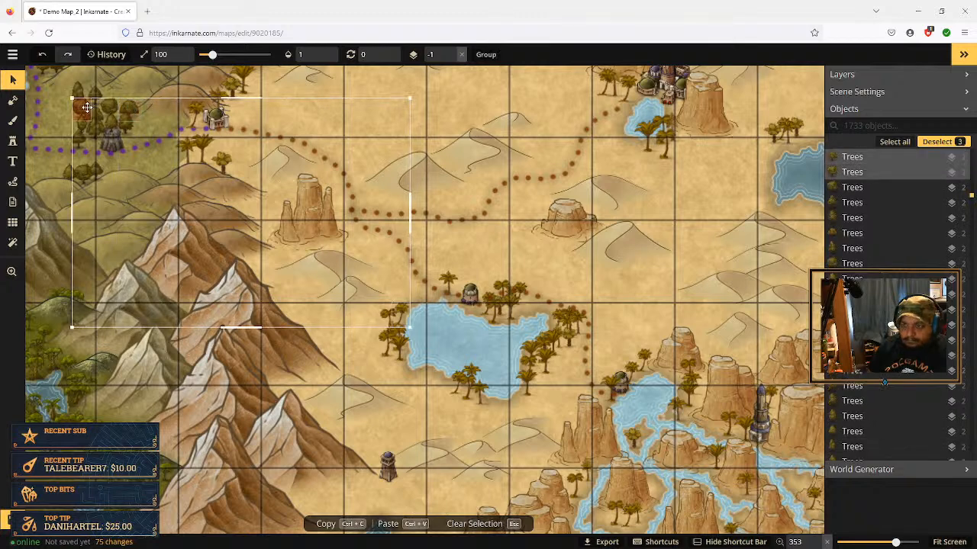
left_click(55, 117, "shift")
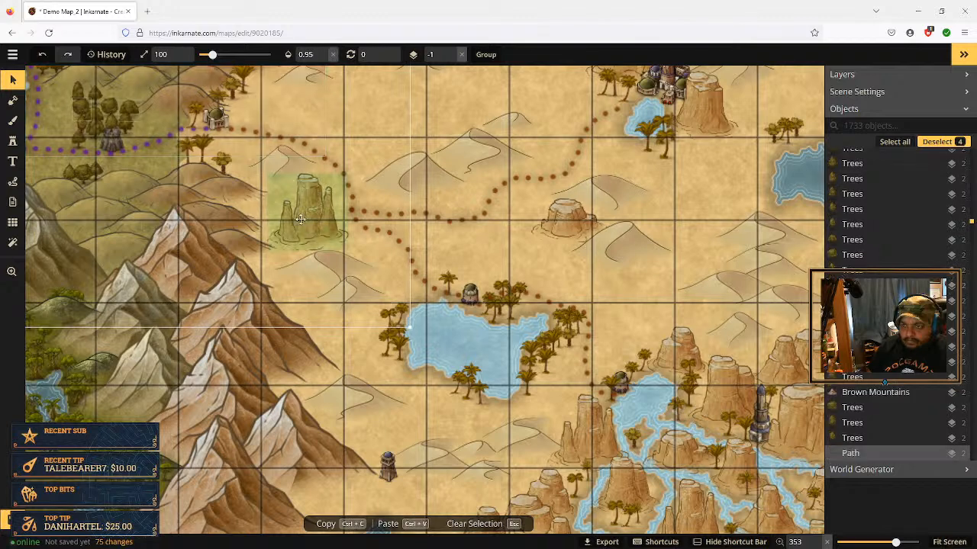
left_click(517, 259)
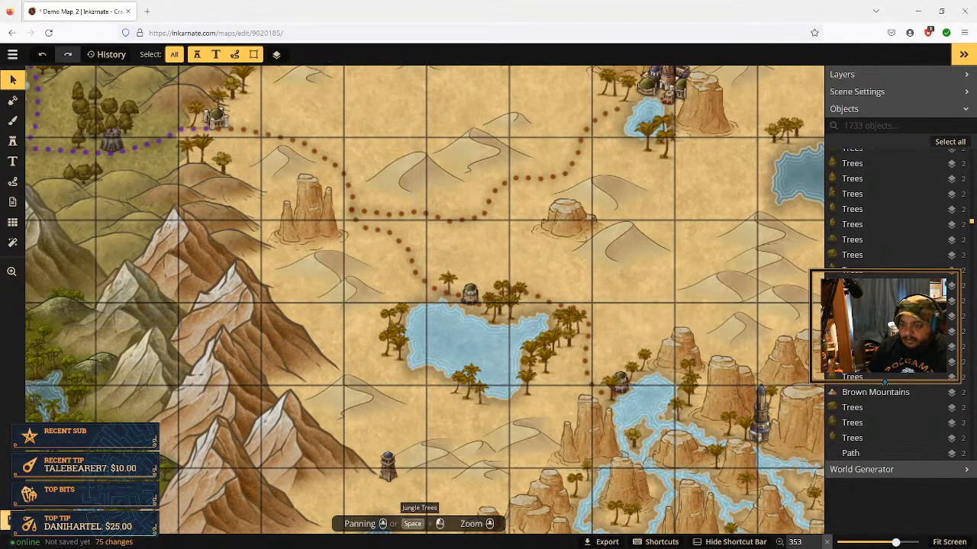
Save the map and fit the whole map in view with nothing selected
key("ctrl+s")
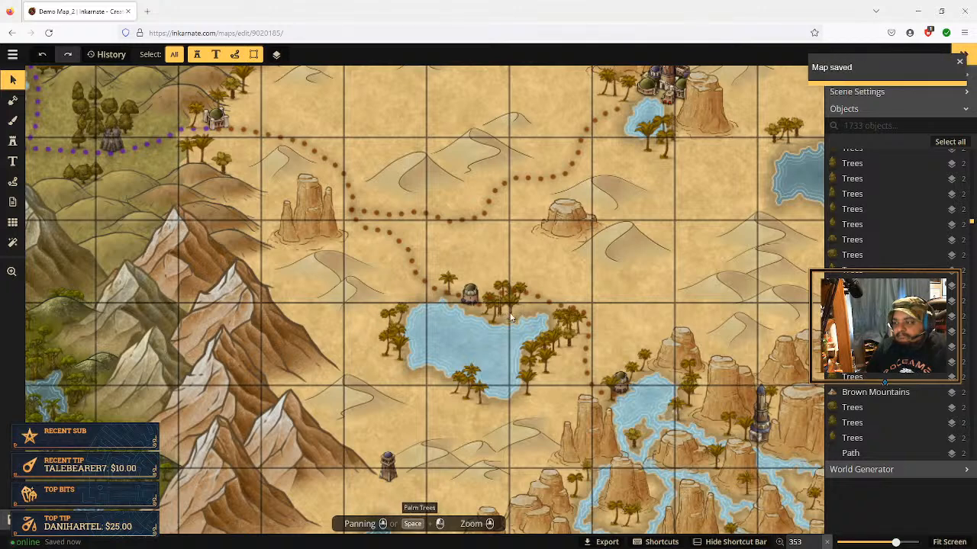
left_click(510, 313)
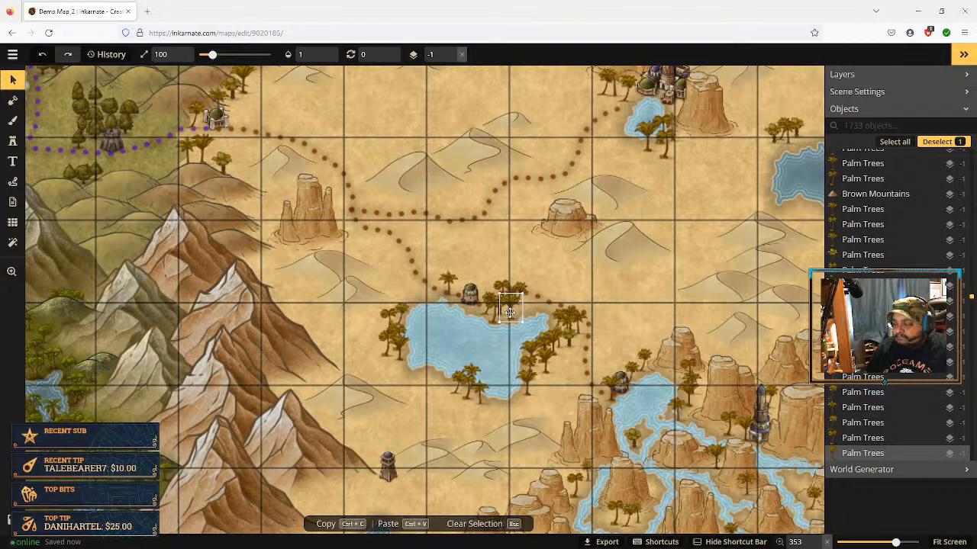
left_click(949, 543)
left_click(776, 412)
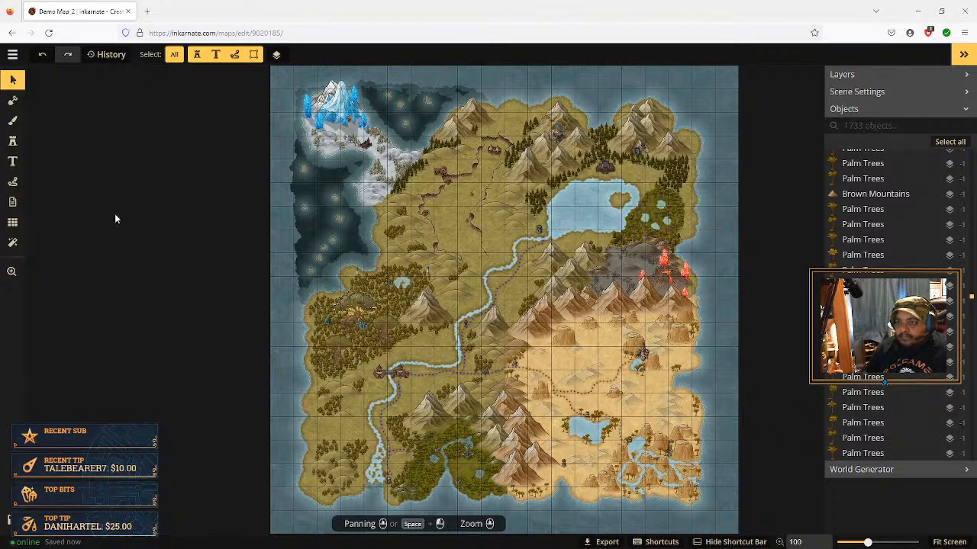
Limit the selectable object types to stamps only, excluding text, paths and the remaining type
left_click(196, 55)
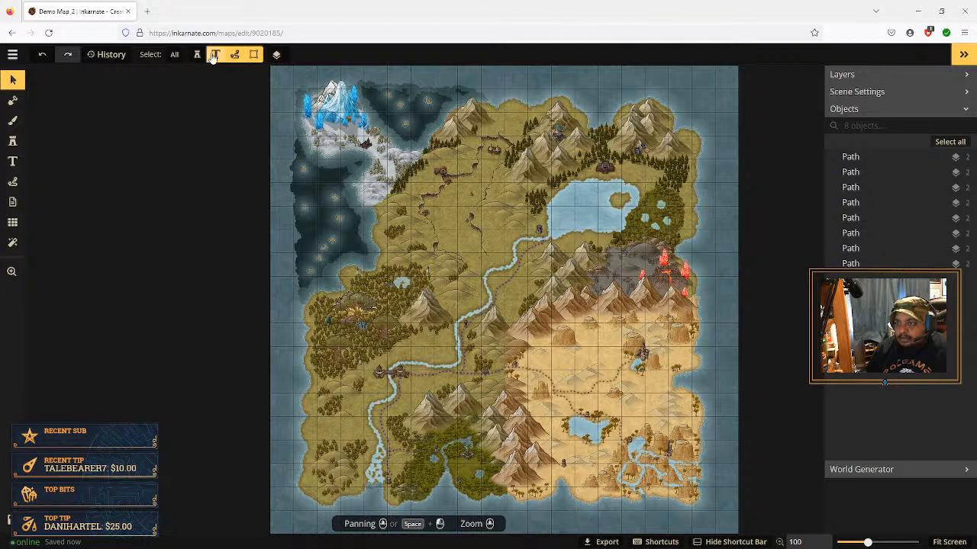
left_click(215, 55)
left_click(234, 55)
left_click(254, 56)
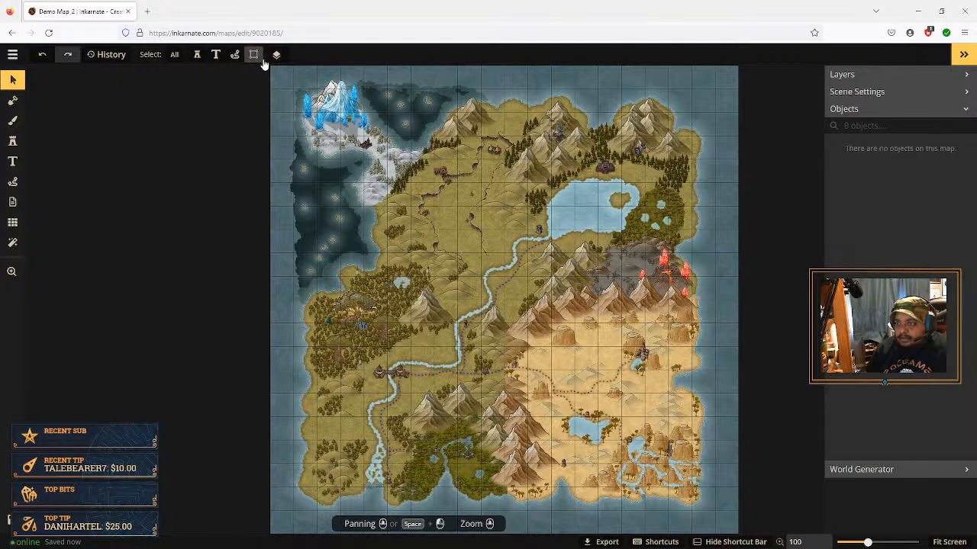
left_click(197, 56)
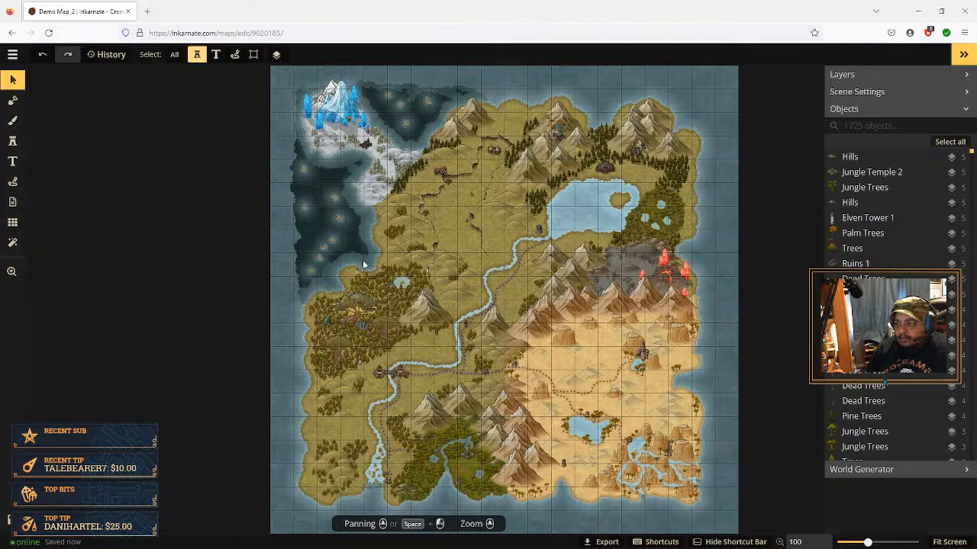
Select the lone palm by the oasis's north-shore tower, the brown mountains to the west and the tower together, and clear the selection
scroll(590, 388, "up", 6)
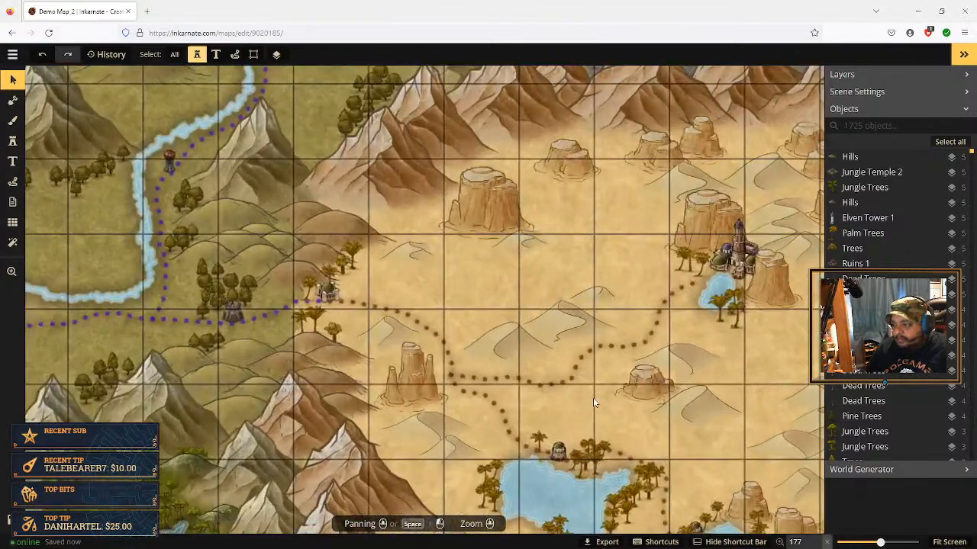
key("space")
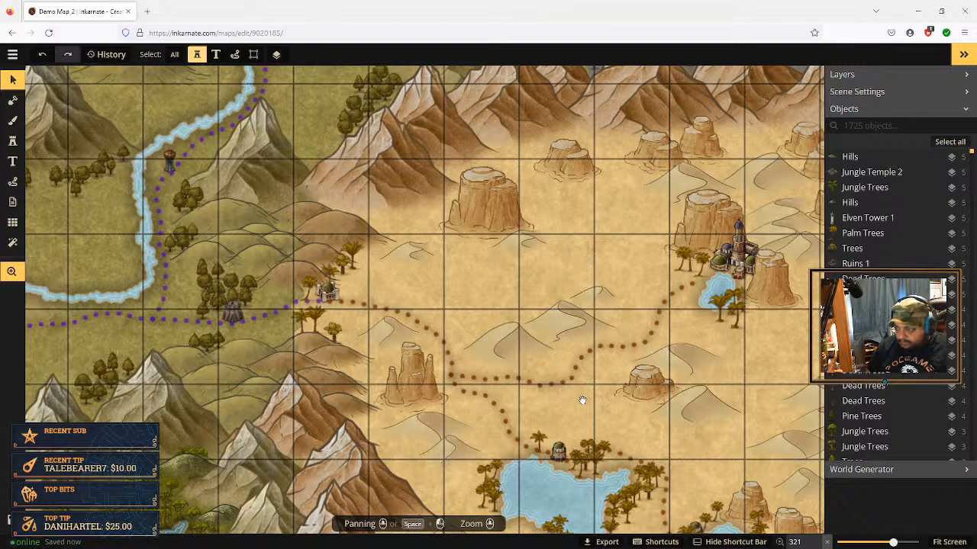
left_click_drag(592, 408, 573, 350)
scroll(573, 350, "up", 2)
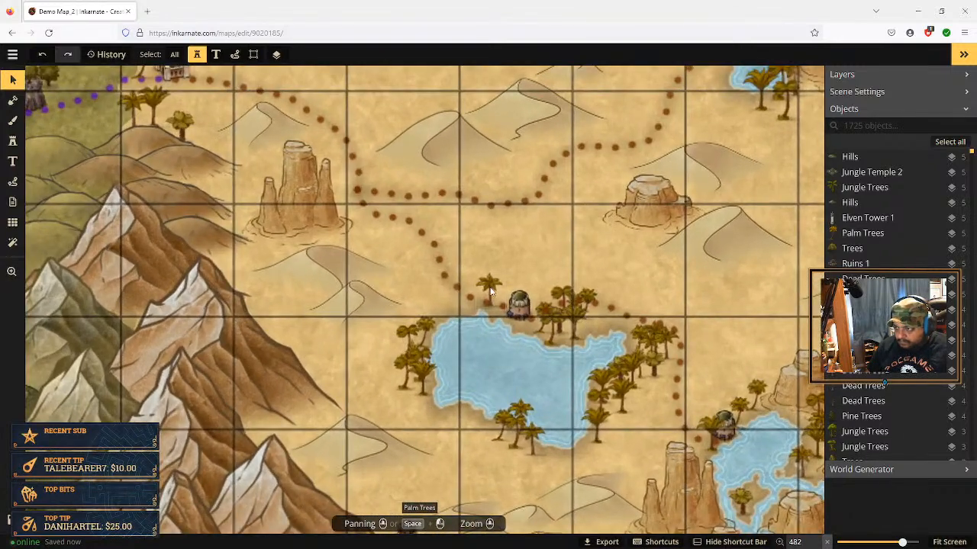
left_click(489, 286)
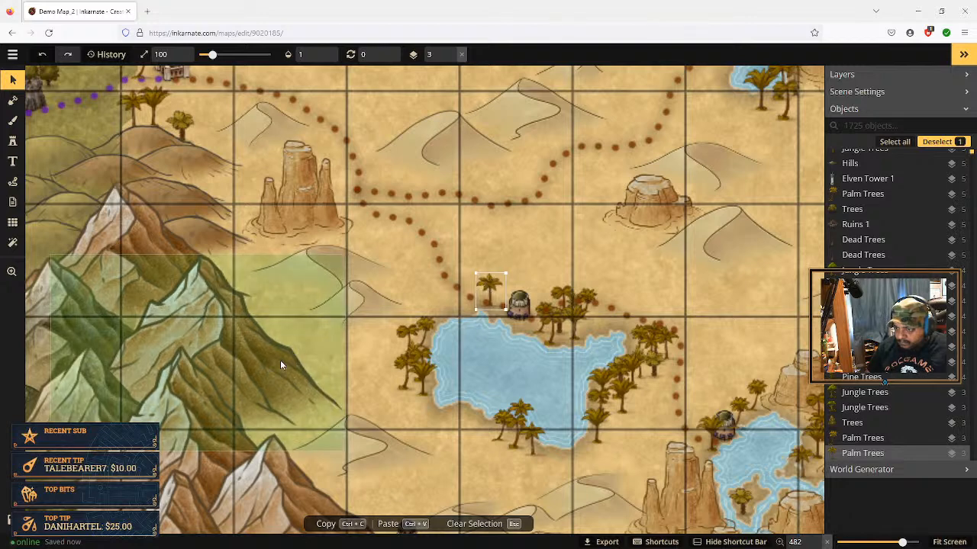
left_click(235, 364, "shift")
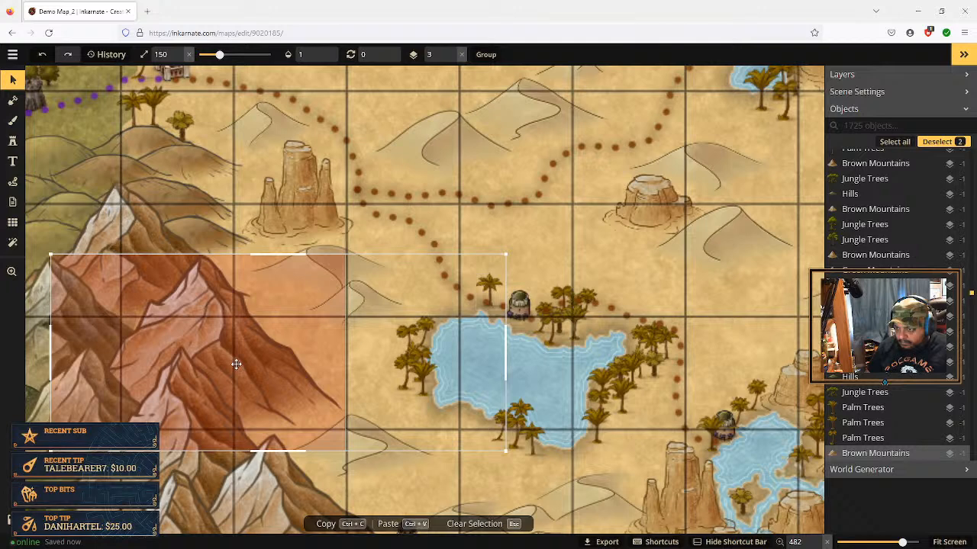
left_click(235, 364)
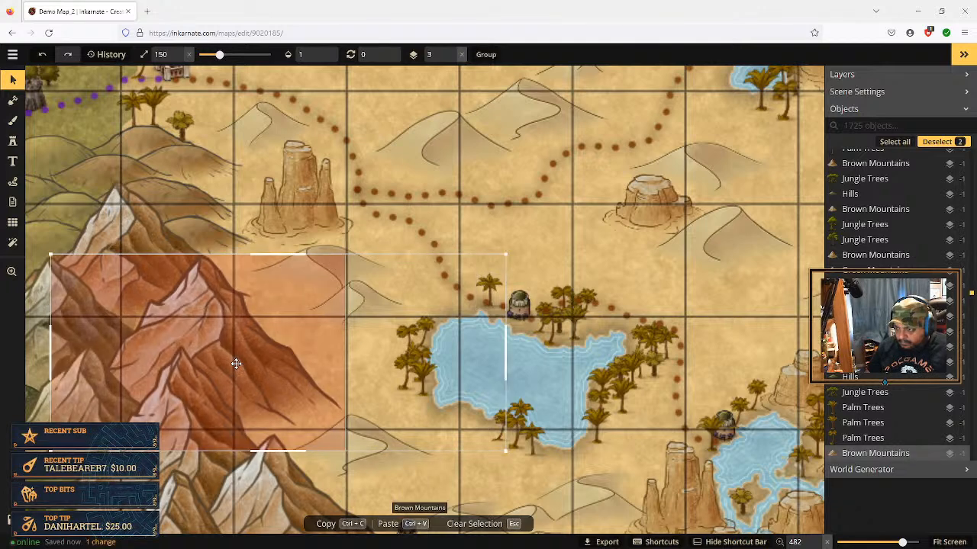
left_click(235, 364)
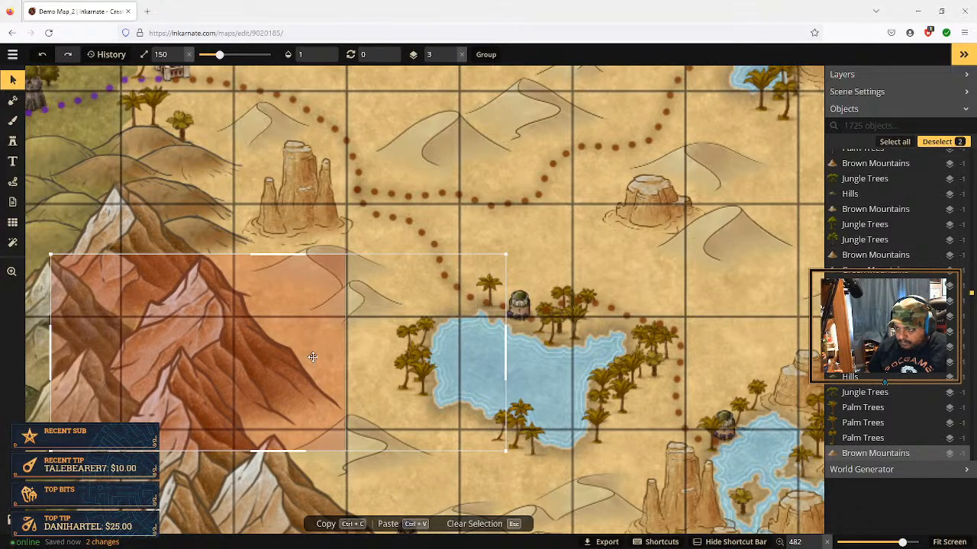
left_click(523, 307, "shift")
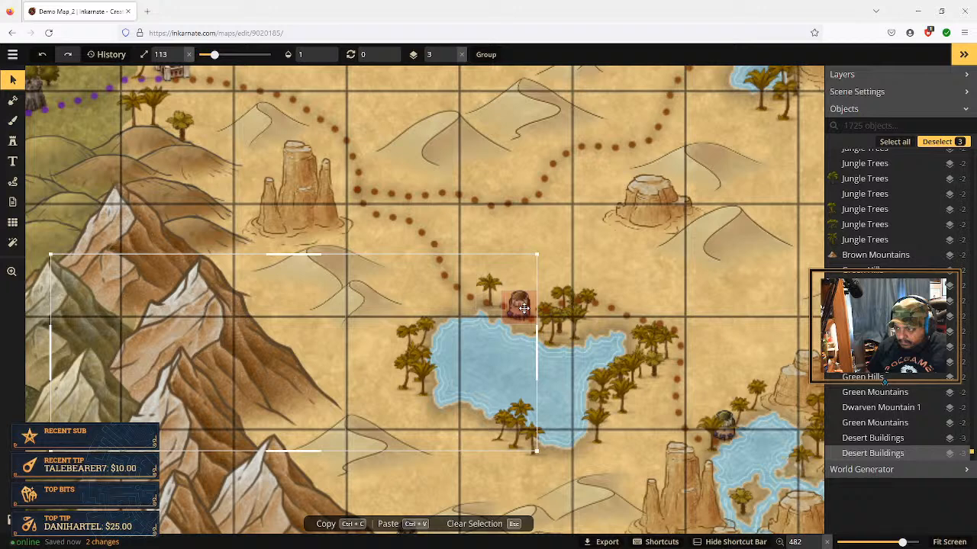
left_click(619, 260)
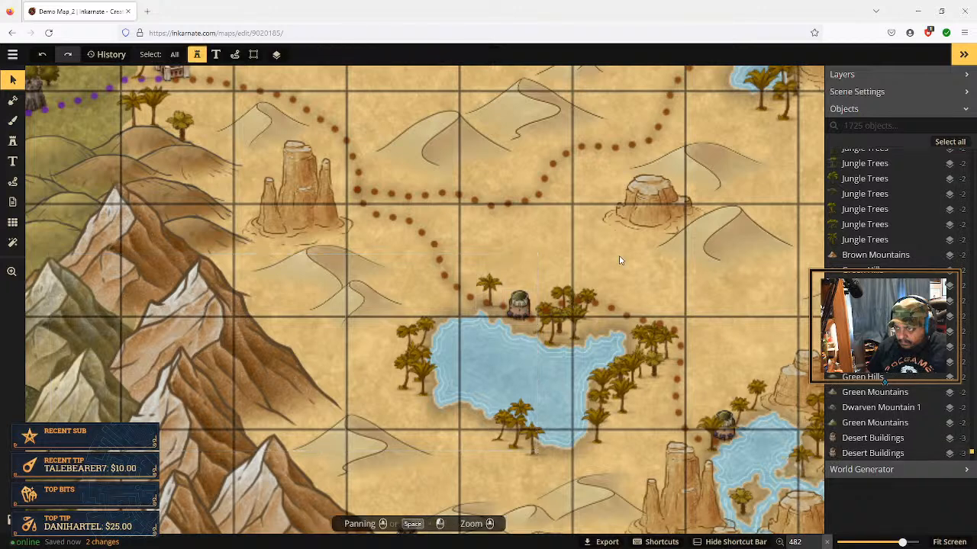
Nudge the lone palm by the north-shore tower slightly east, add two palms from the neighbouring grove to the selection, and deselect everything
left_click(488, 285)
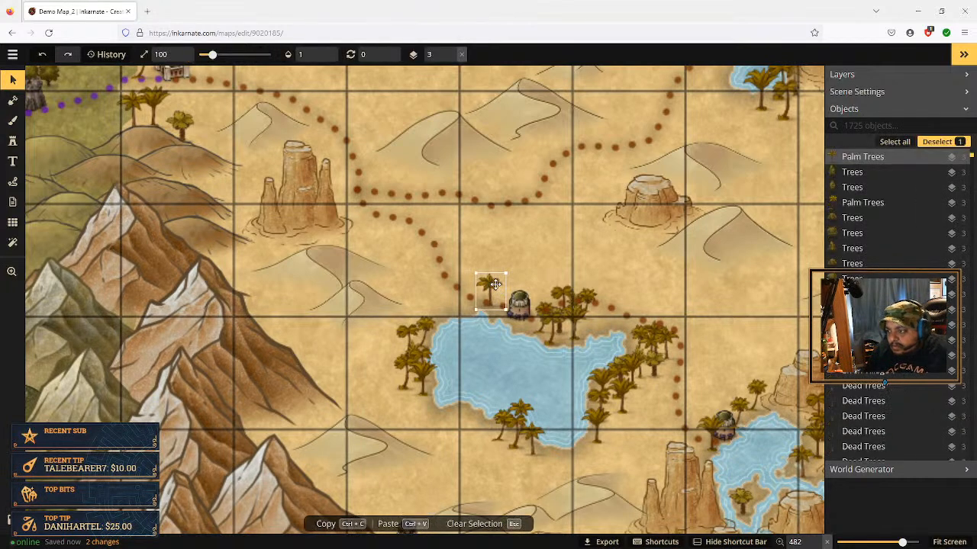
left_click_drag(496, 284, 498, 283)
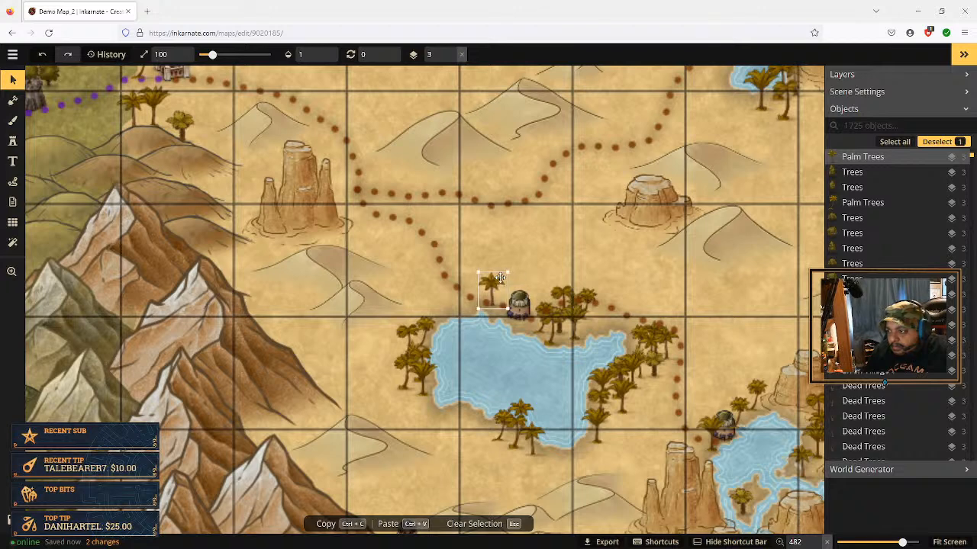
left_click(562, 289, "shift")
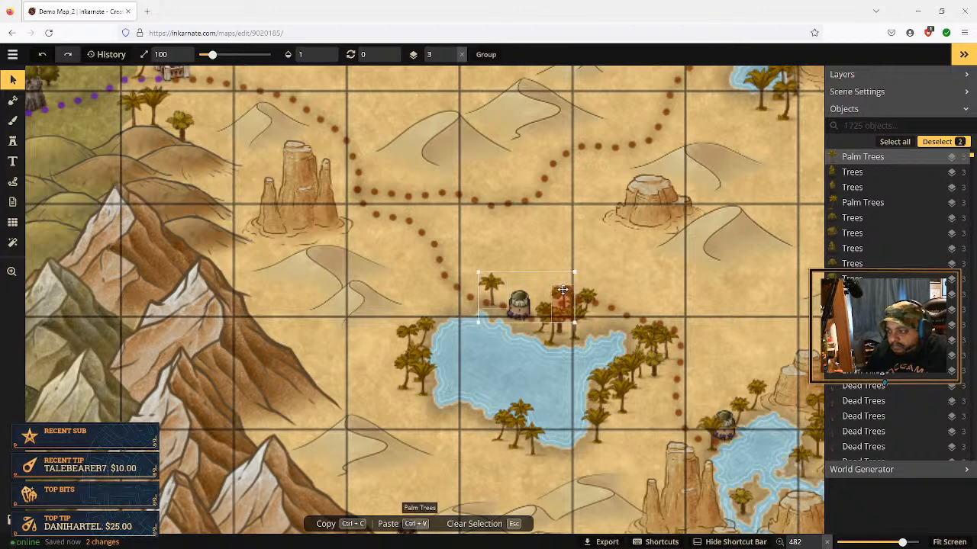
left_click(539, 327, "shift")
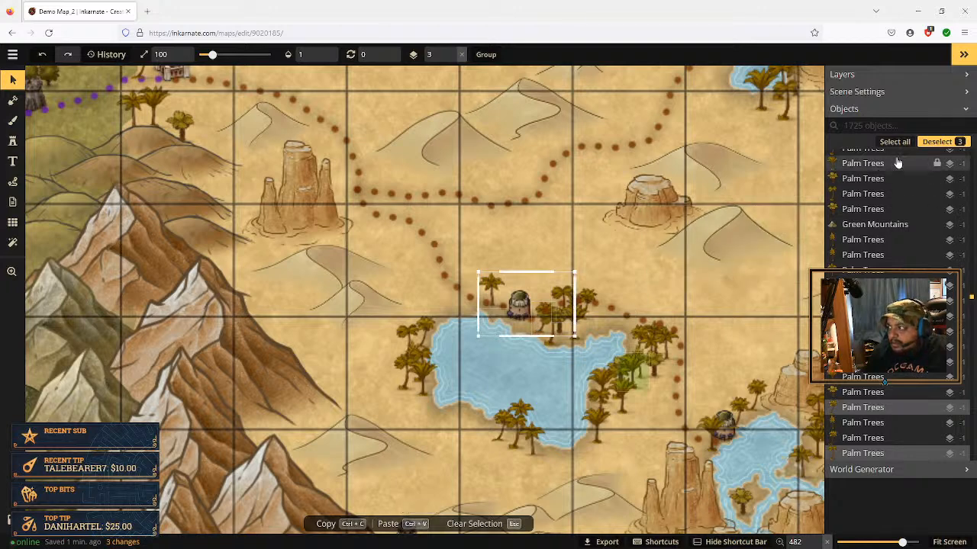
left_click(946, 142)
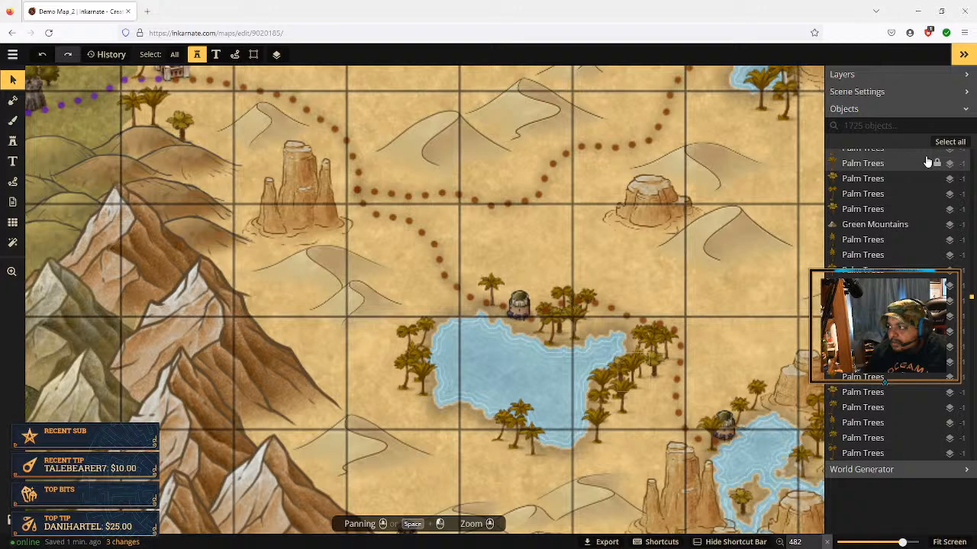
Look at the World Generator settings and return to the list of map objects
left_click(966, 110)
left_click(968, 125)
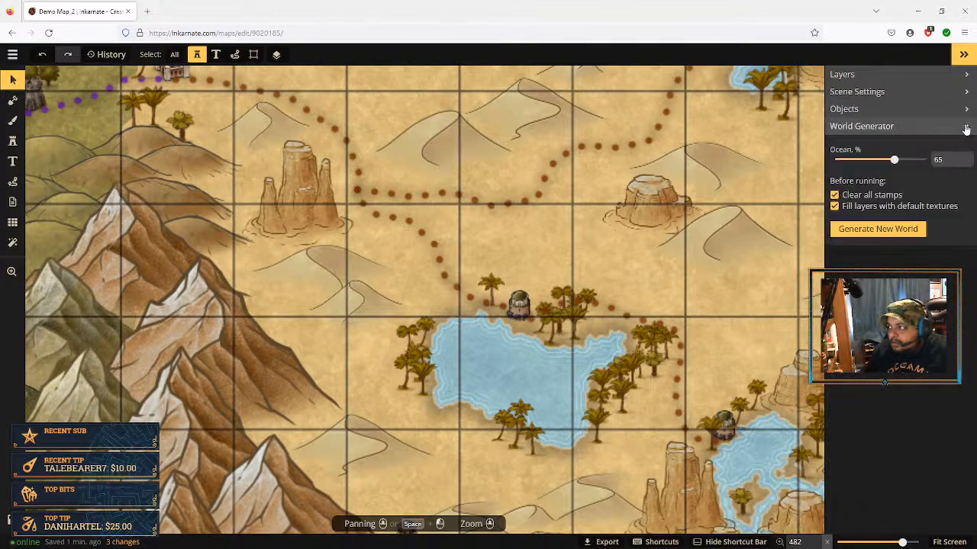
left_click(969, 124)
left_click(967, 110)
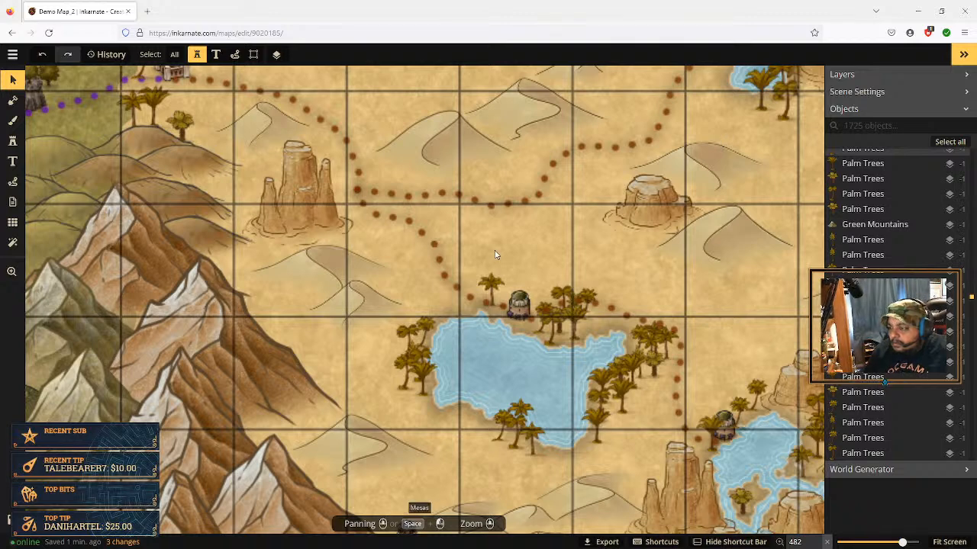
Select two individual palms in the grove east of the north-shore tower, and clear the selection
left_click(562, 296)
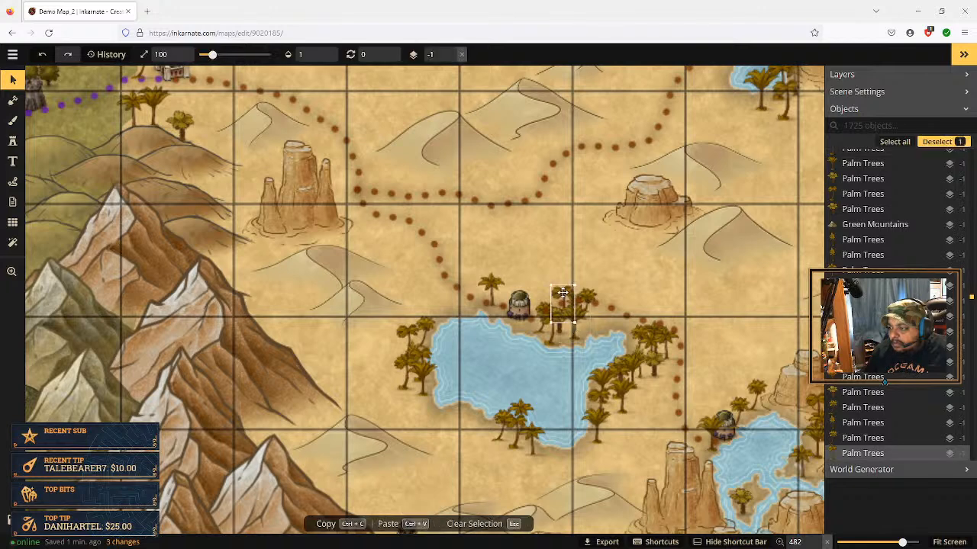
left_click(538, 332, "shift")
left_click(514, 348)
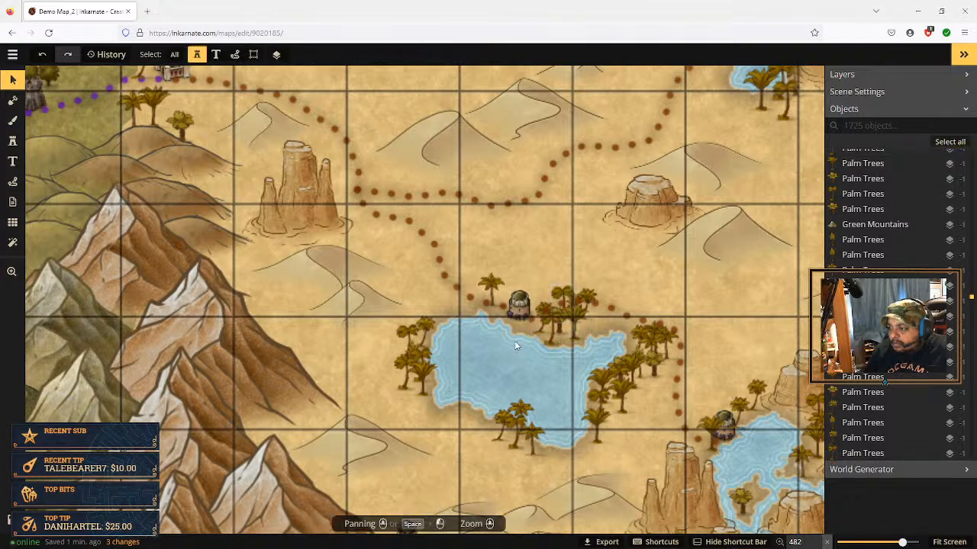
Box-select only the palms east of the north-shore tower, look through the object list for the selected stamps, and clear the selection
left_click_drag(615, 282, 539, 342)
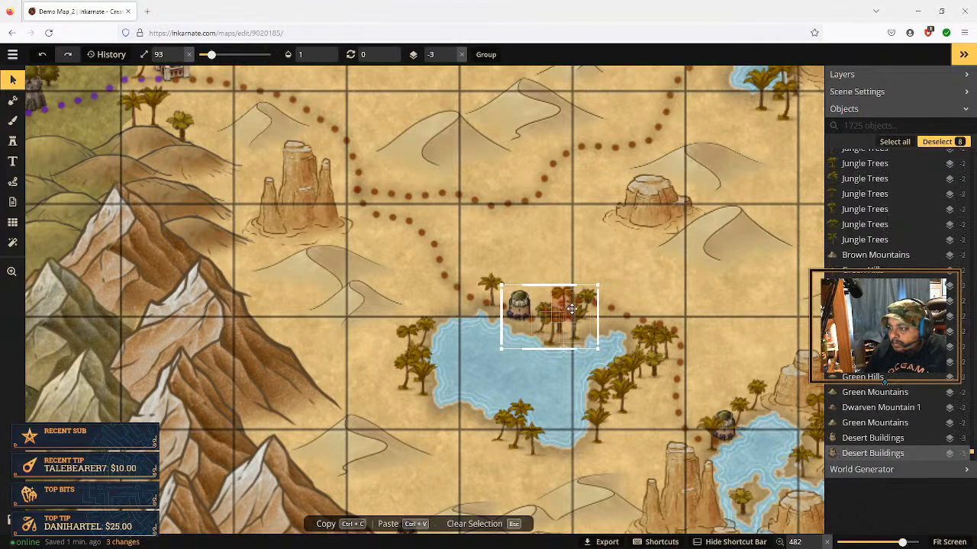
left_click(625, 287)
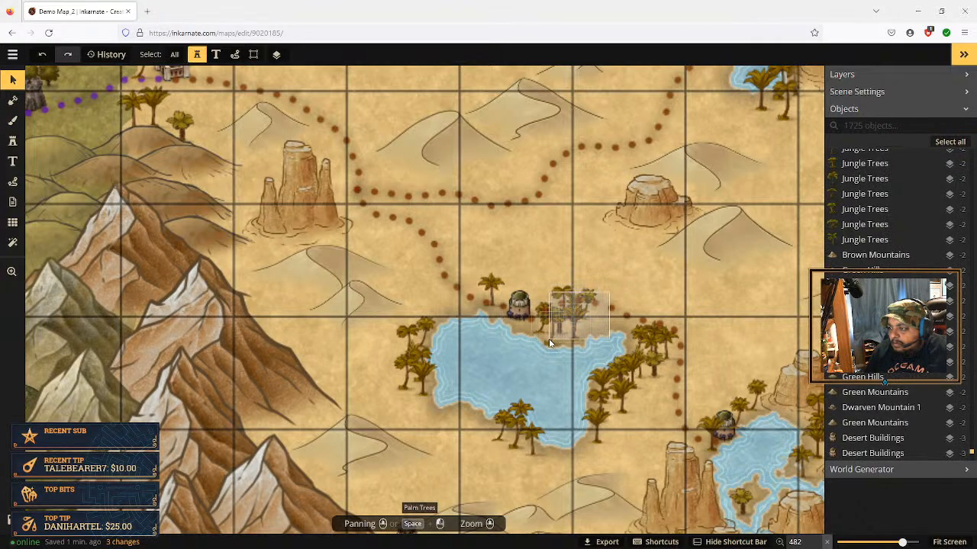
left_click_drag(610, 288, 537, 351)
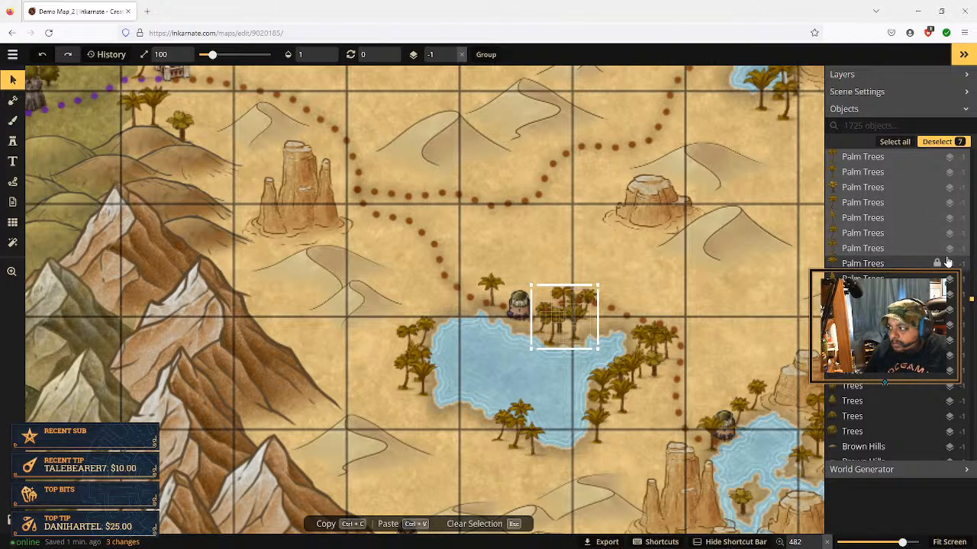
scroll(914, 223, "up", 4)
scroll(912, 219, "up", 5)
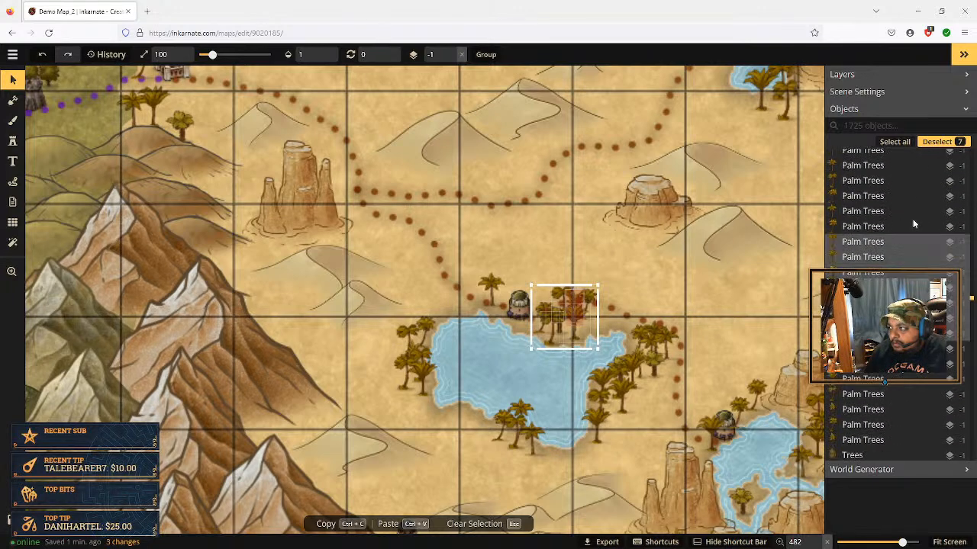
scroll(914, 219, "down", 12)
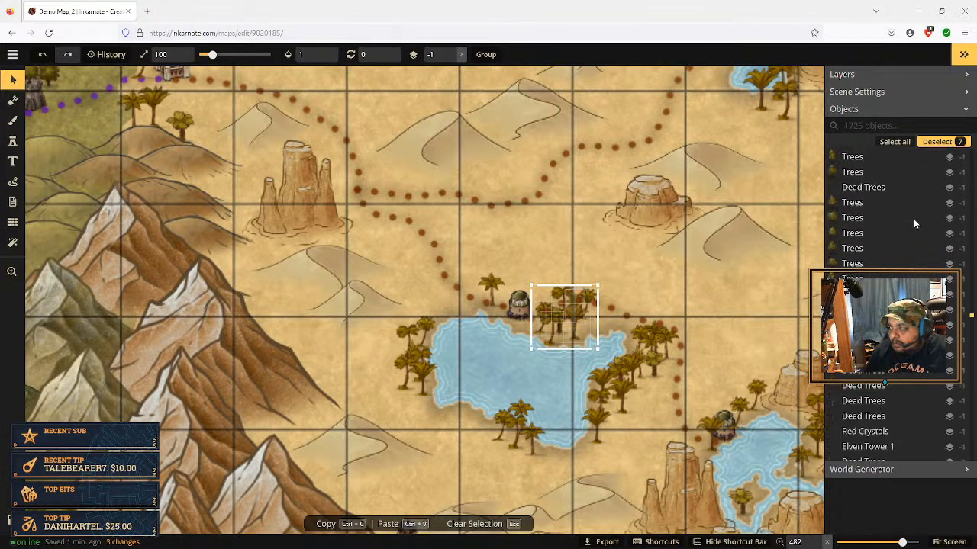
scroll(914, 219, "down", 6)
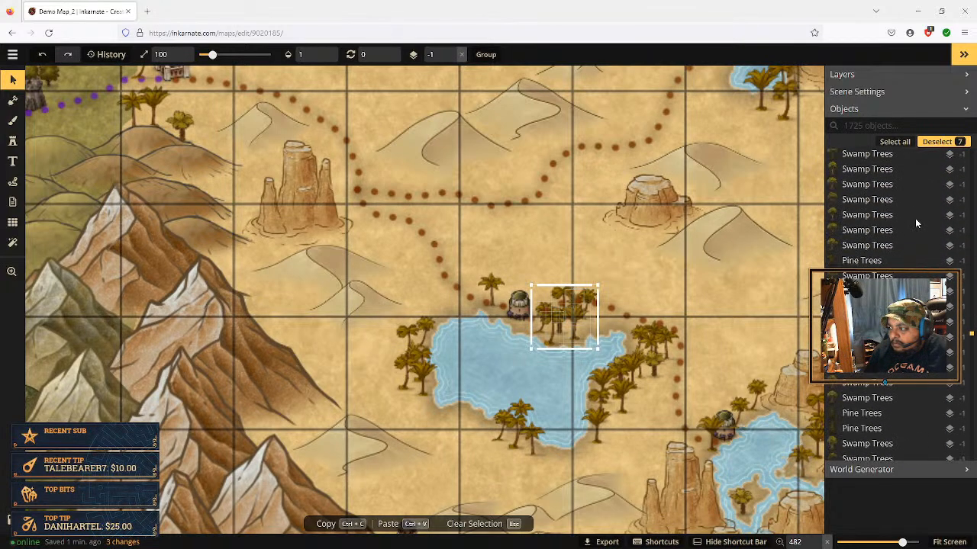
scroll(918, 221, "up", 8)
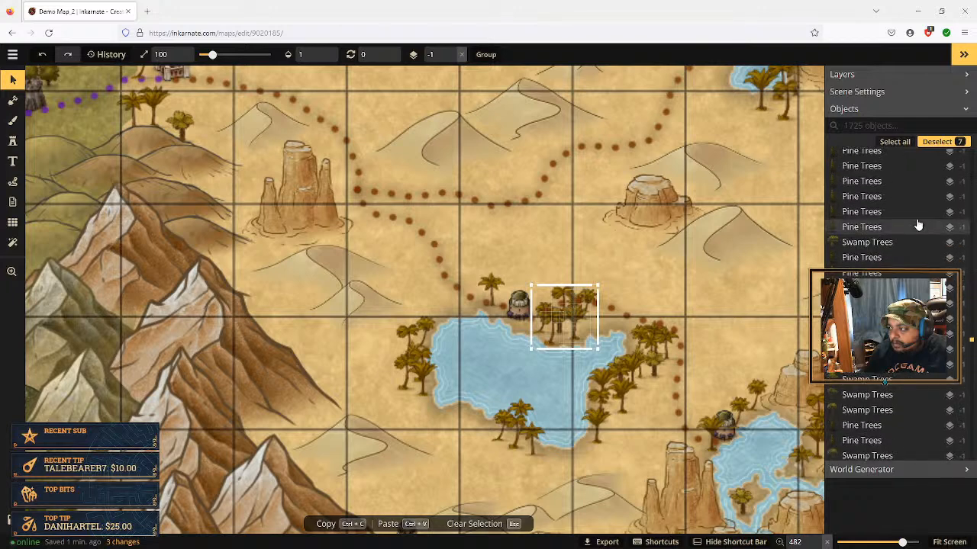
scroll(920, 219, "up", 10)
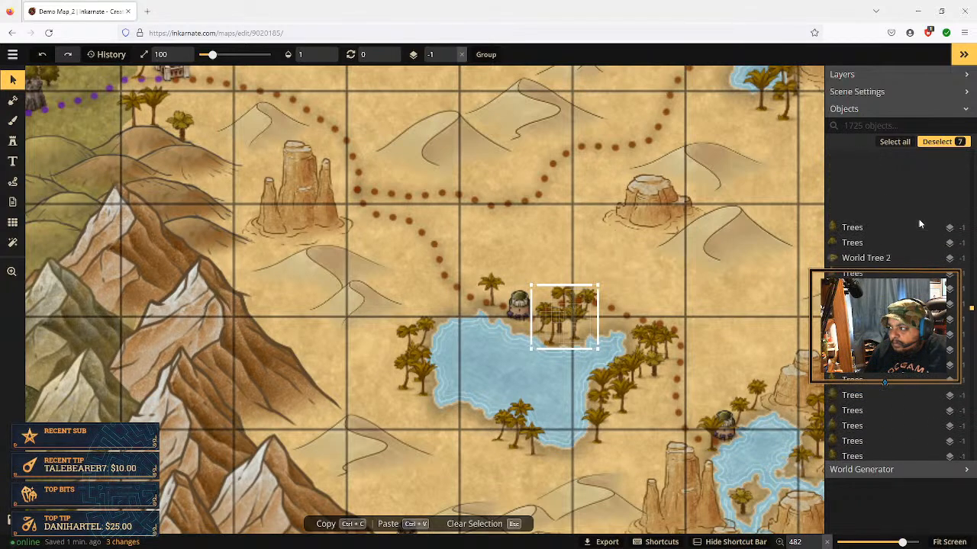
scroll(920, 219, "down", 2)
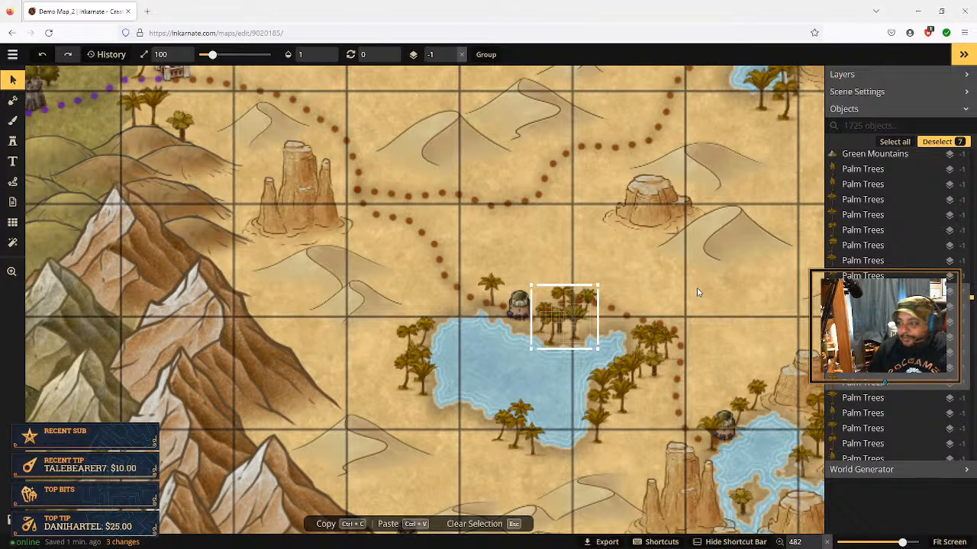
left_click(612, 305)
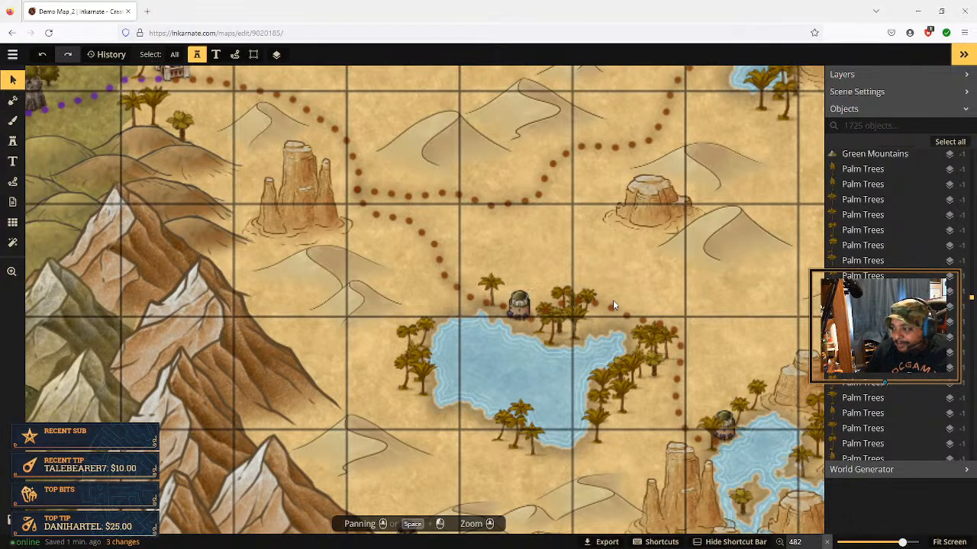
Select the flat-topped mesa northeast of the oasis, clear and repeat the selection, and undo the last change
left_click(653, 215)
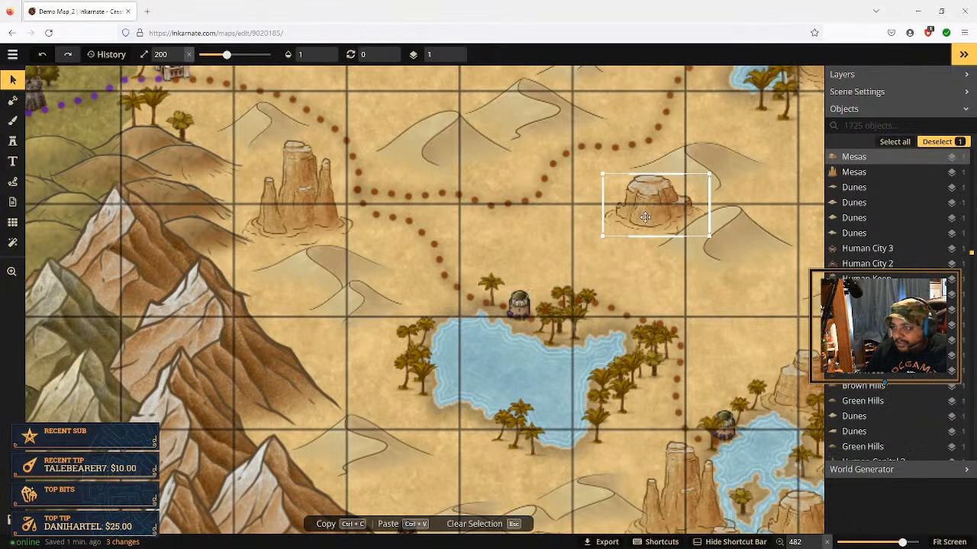
key("Escape")
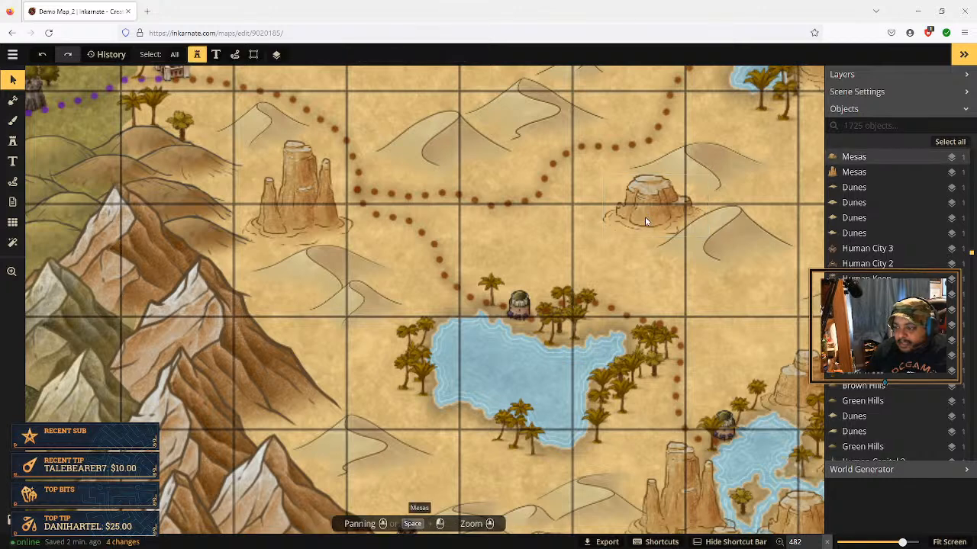
left_click(645, 217)
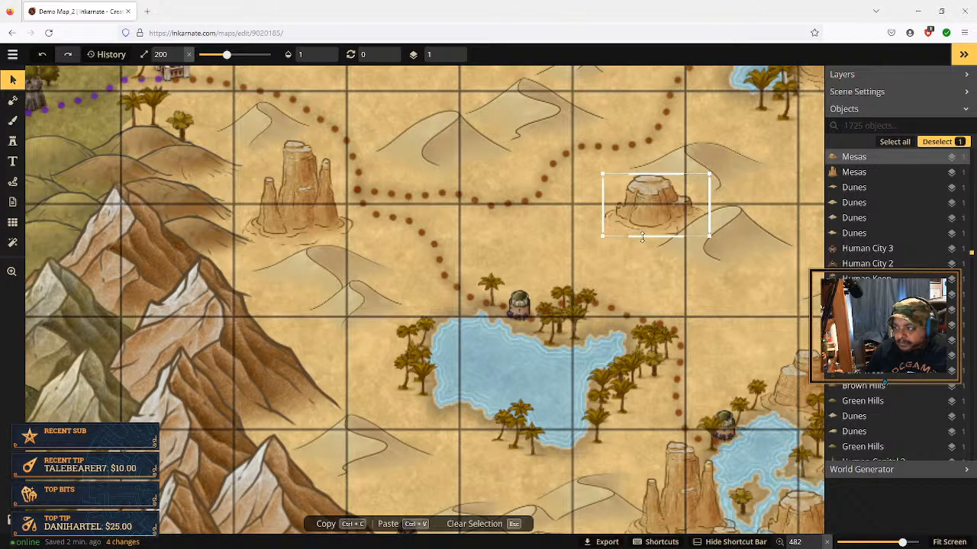
key("ctrl+z")
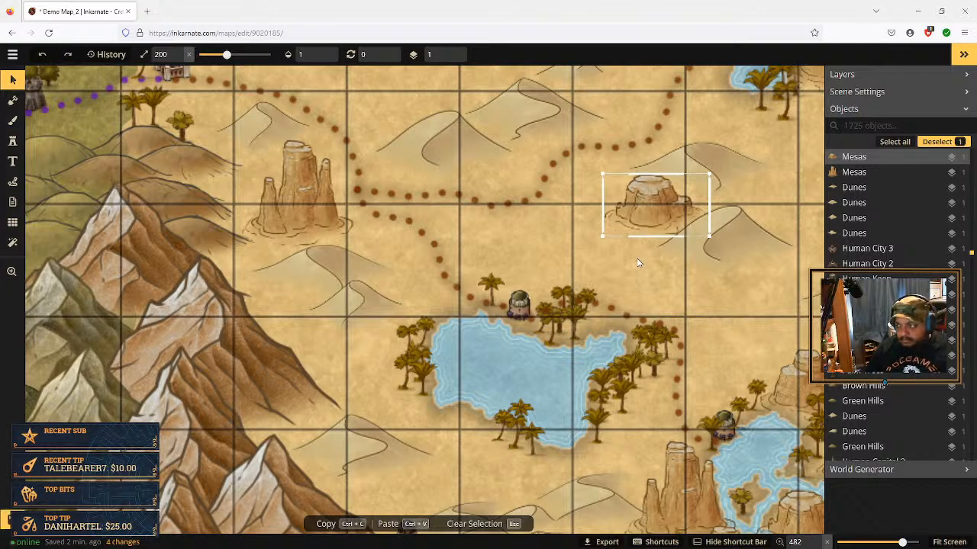
Leave the map editor, discarding the unsaved changes, and reopen Demo Map_2 from the map collection
key("Escape")
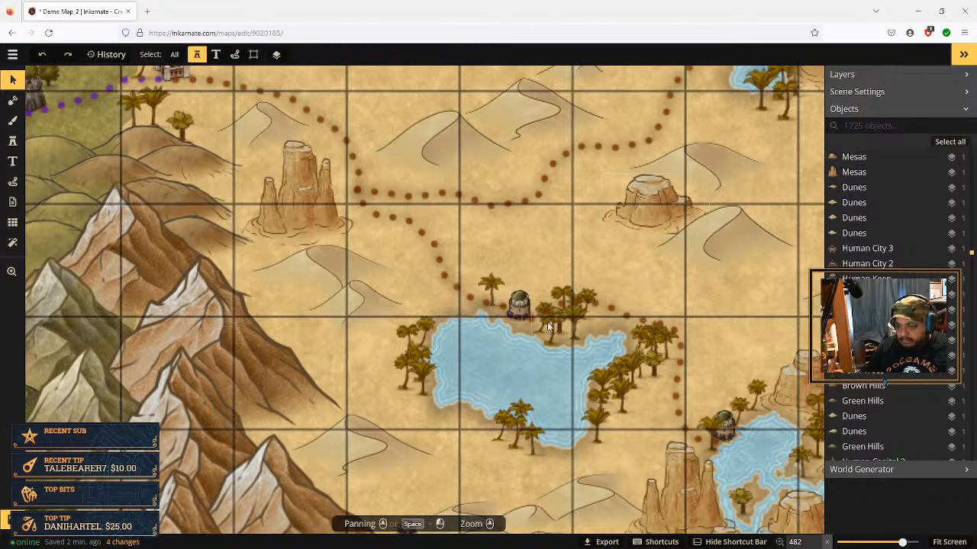
left_click(650, 209)
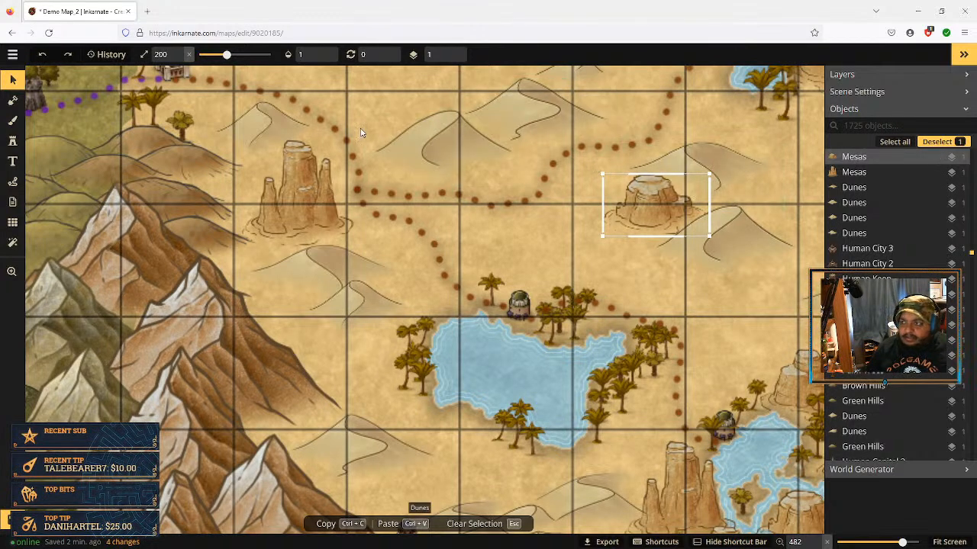
left_click(12, 54)
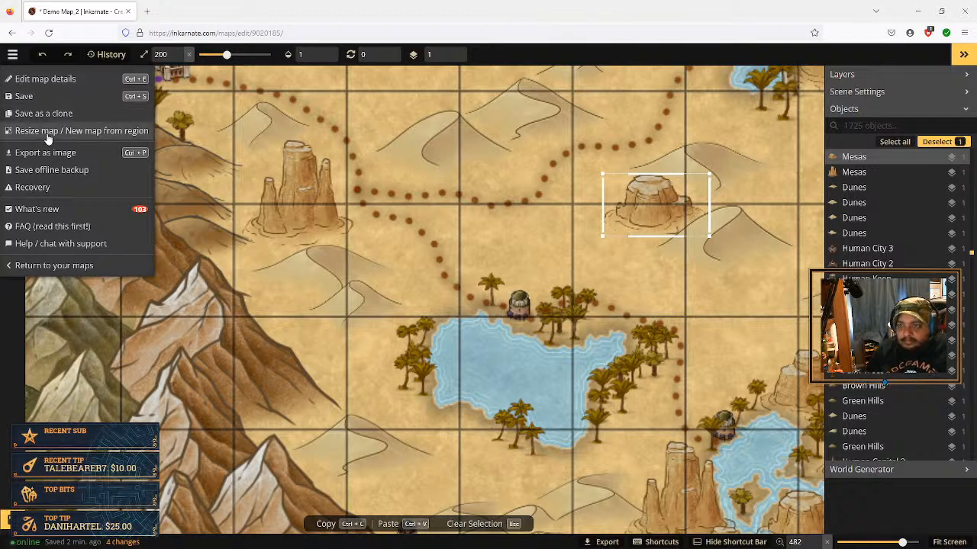
left_click(12, 34)
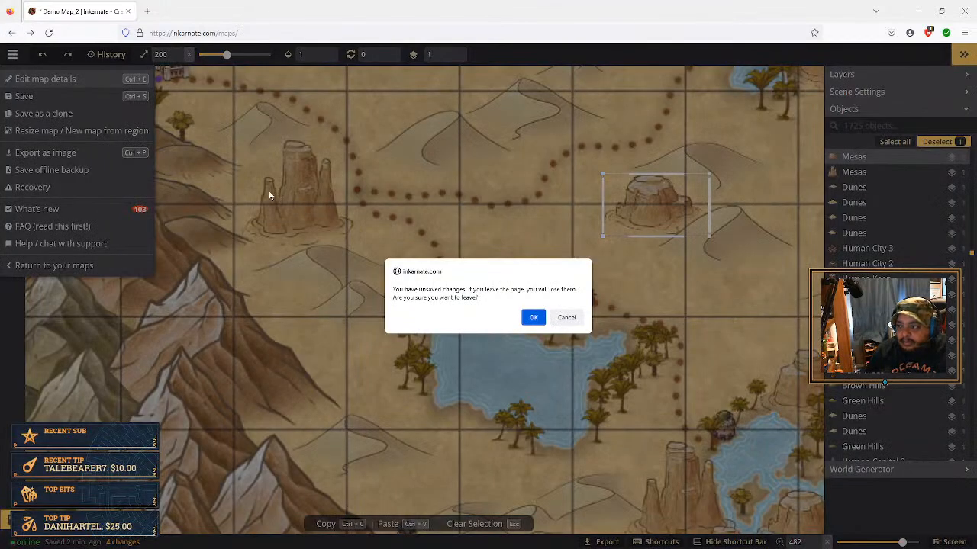
left_click(533, 318)
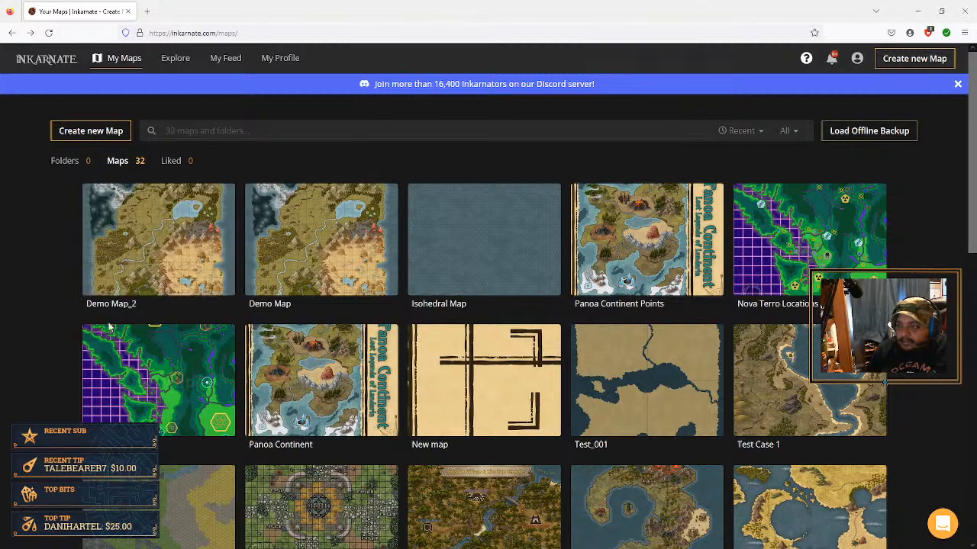
left_click(159, 248)
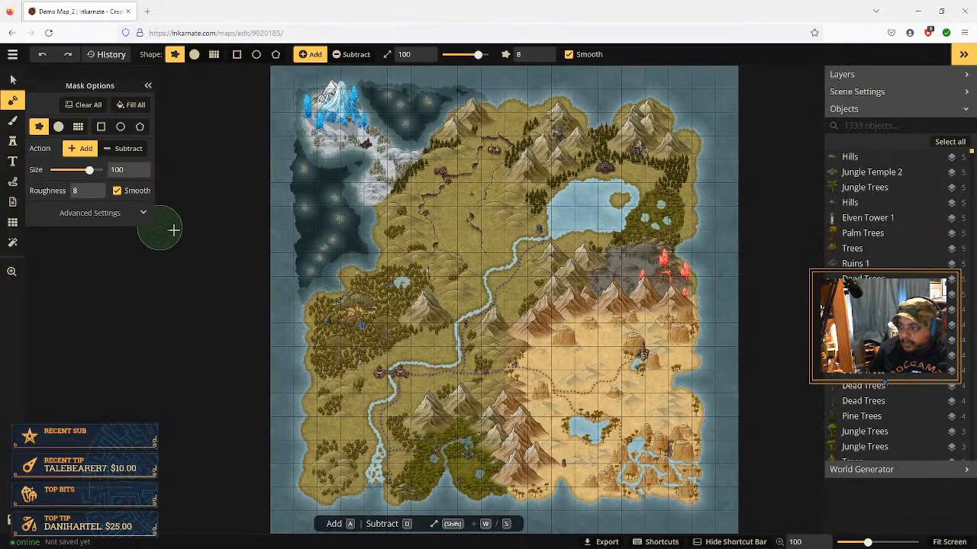
Move the front palm in the grove east of the oasis's north-shore tower up to layer 1
left_click(13, 80)
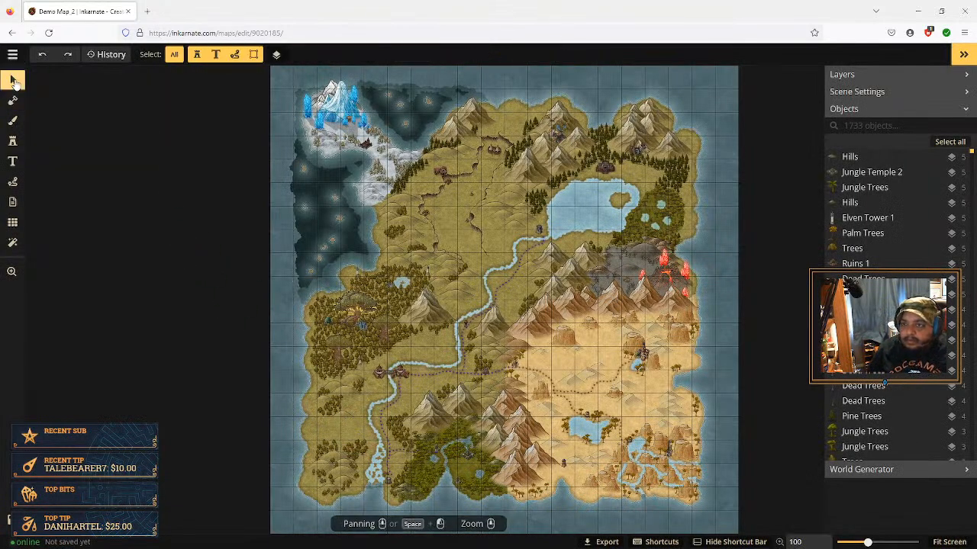
scroll(600, 425, "up", 3)
scroll(601, 425, "up", 10)
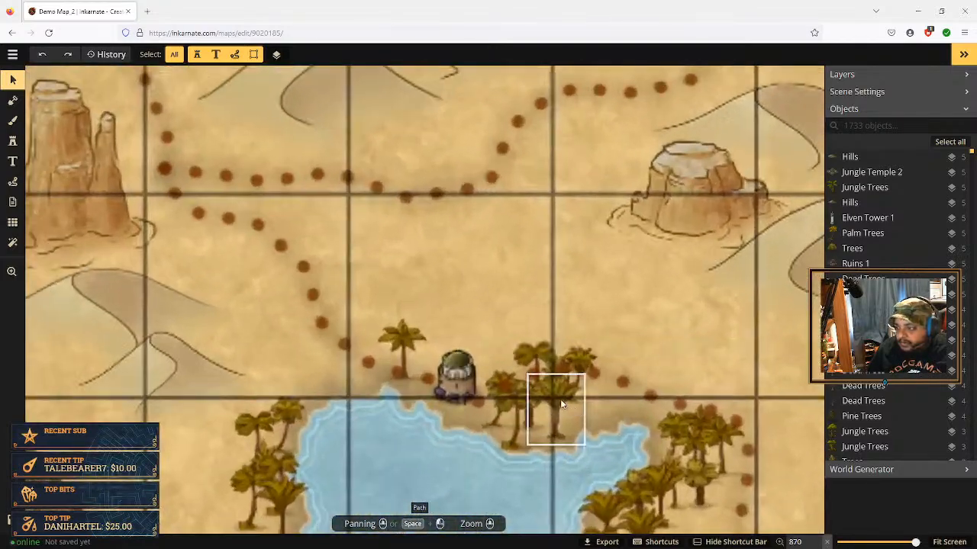
left_click(560, 405)
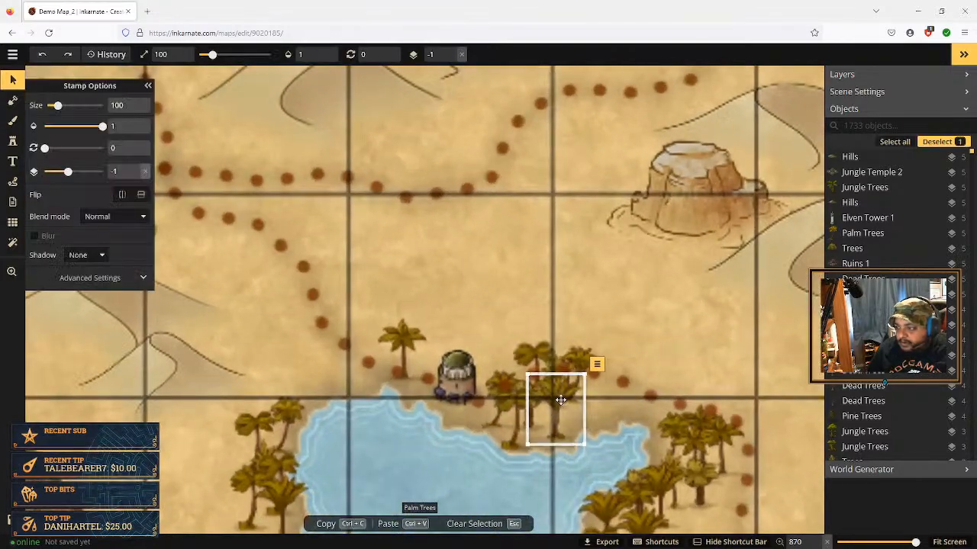
left_click(597, 366)
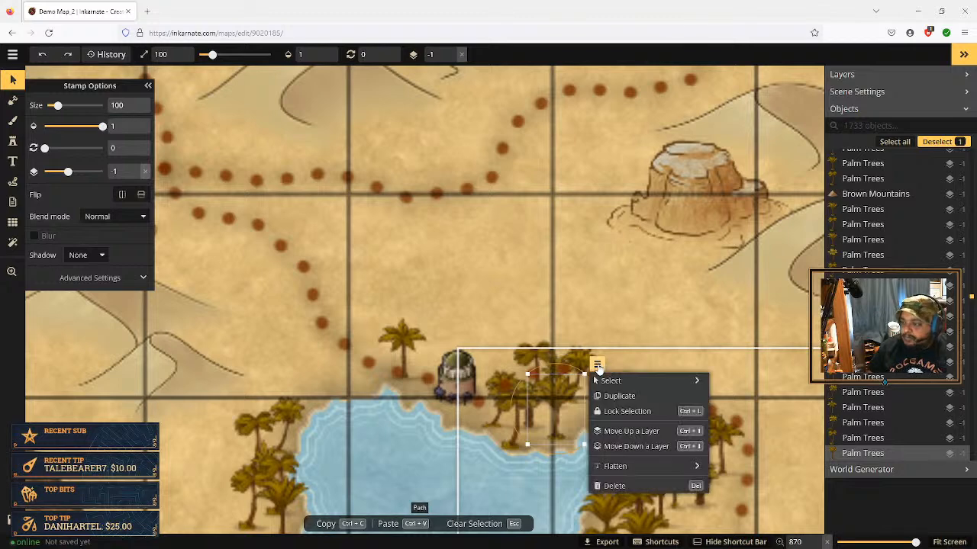
left_click(632, 432)
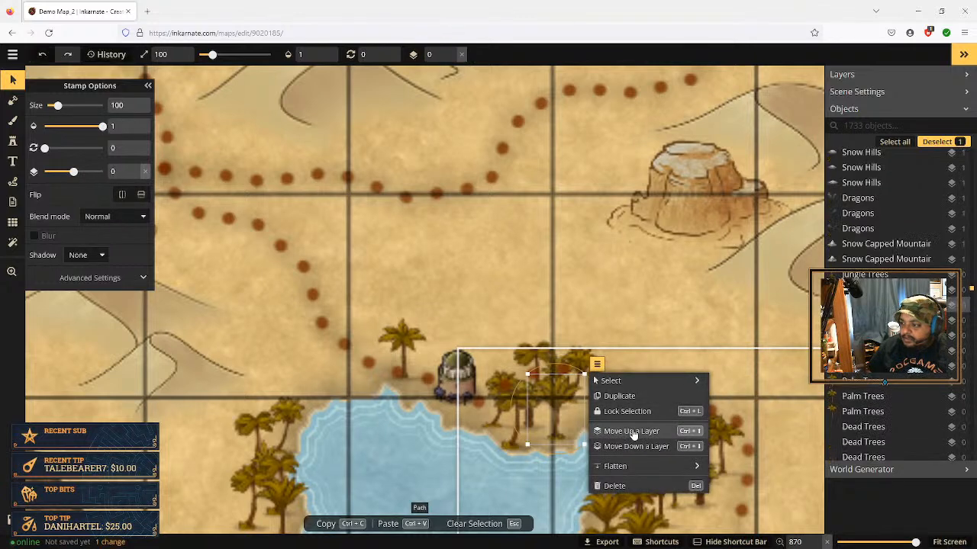
left_click(632, 432)
Move the palm nearest the east side of the north-shore tower up to layer 3 and clear the selection
left_click(492, 414)
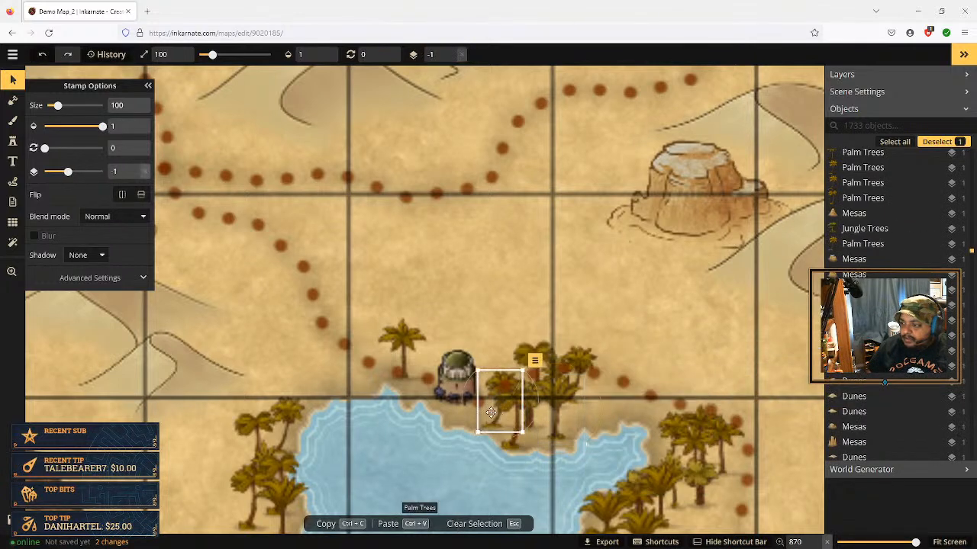
left_click(539, 366)
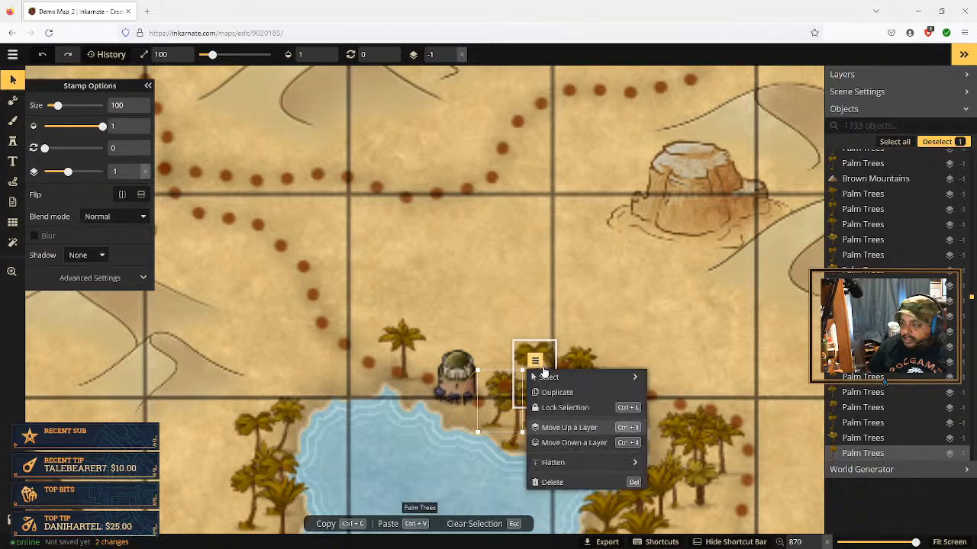
left_click(576, 432)
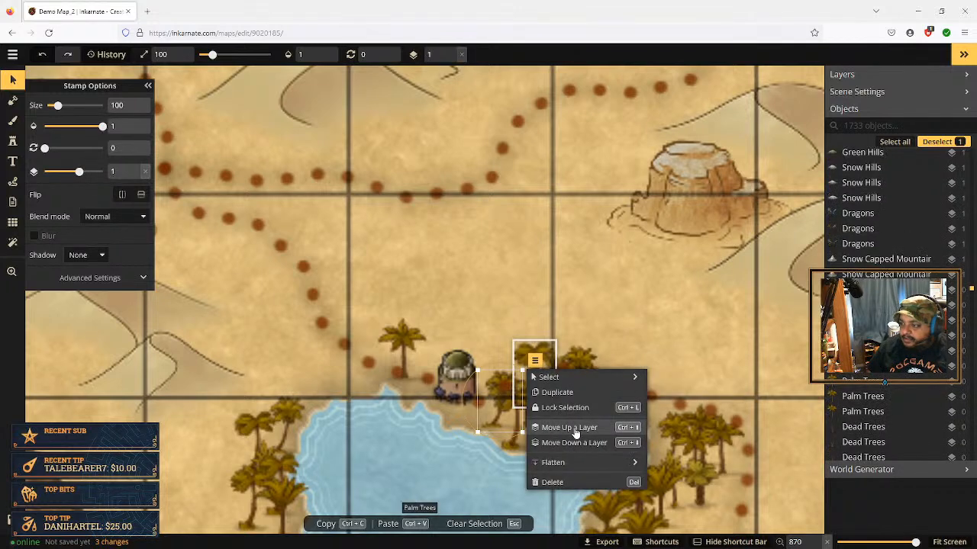
left_click(576, 432)
left_click(576, 432)
left_click(576, 431)
left_click(576, 432)
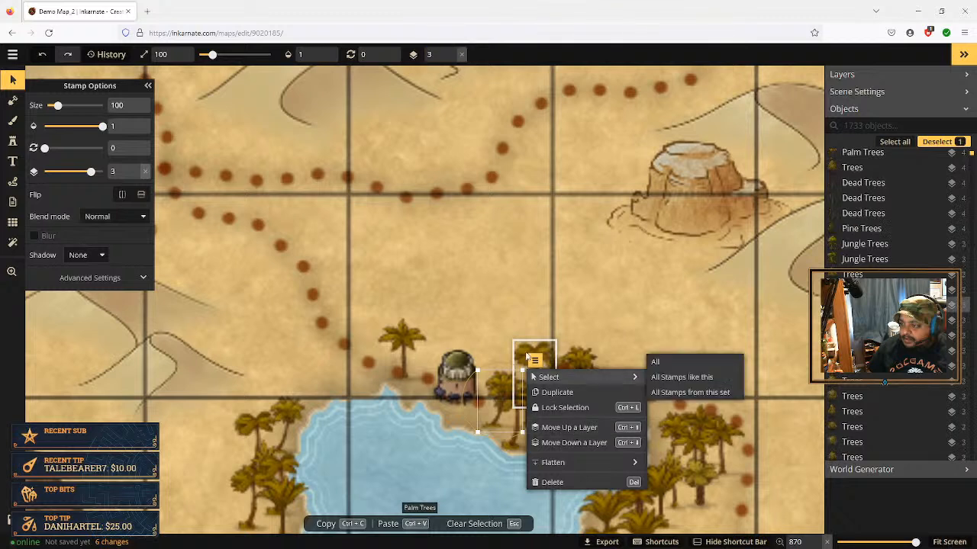
left_click(601, 313)
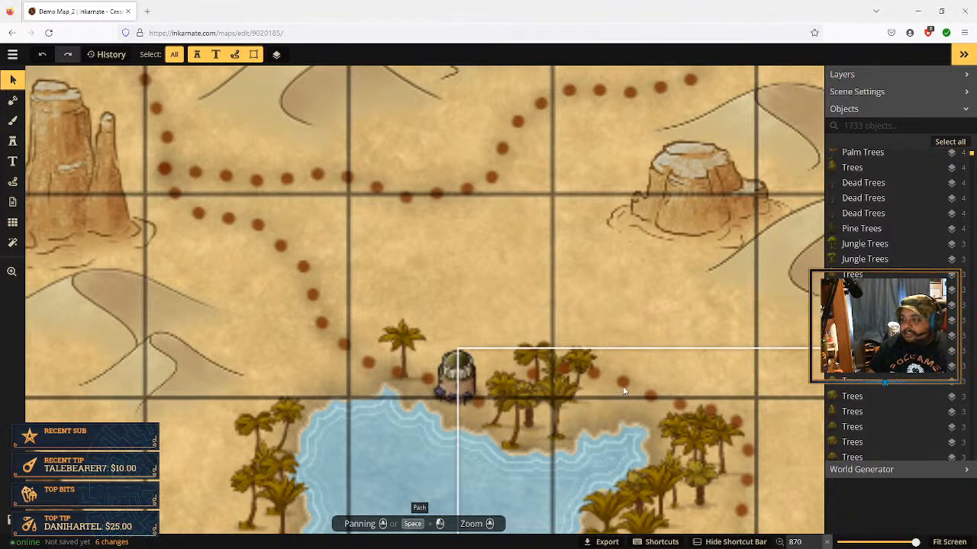
Set the Path tool to the dotted style with a width of 3
scroll(618, 389, "down", 8)
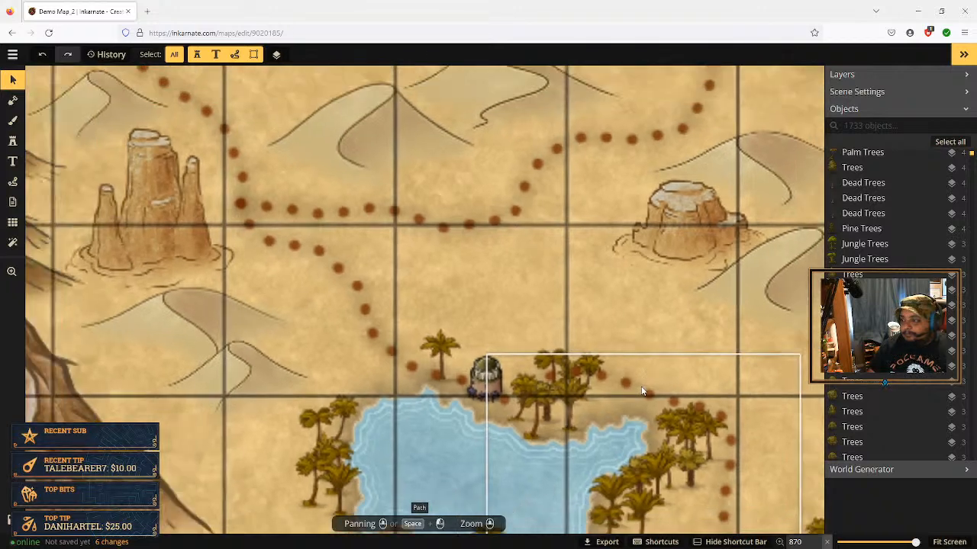
scroll(642, 389, "down", 2)
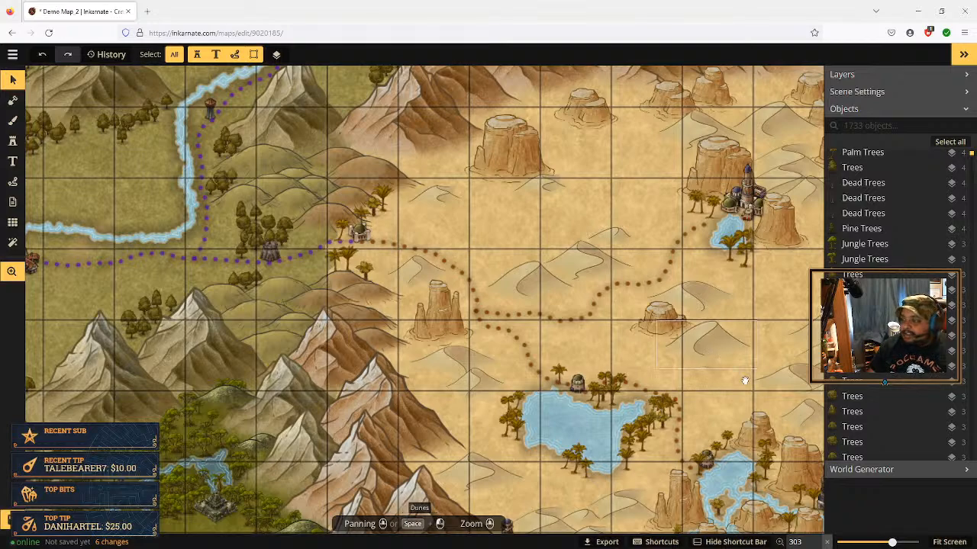
left_click_drag(707, 355, 622, 253)
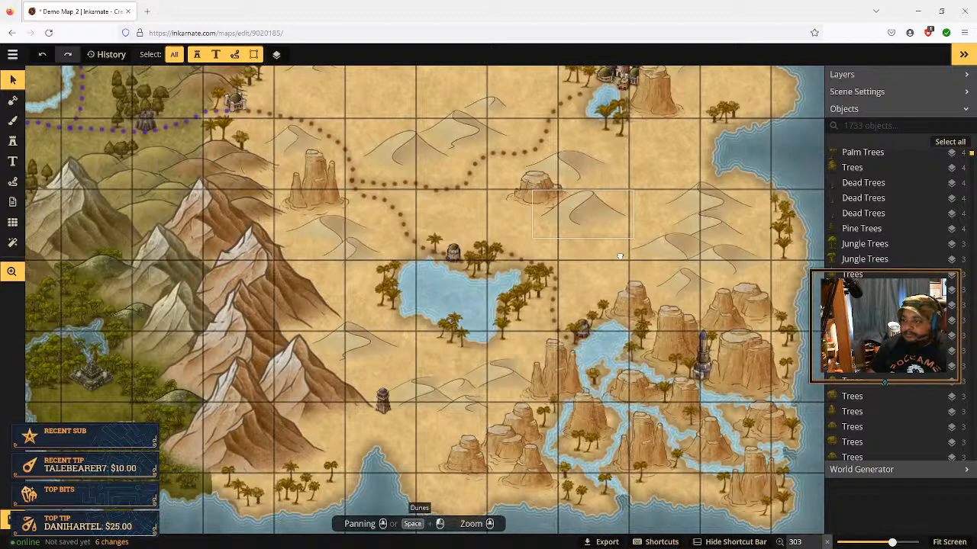
left_click(12, 182)
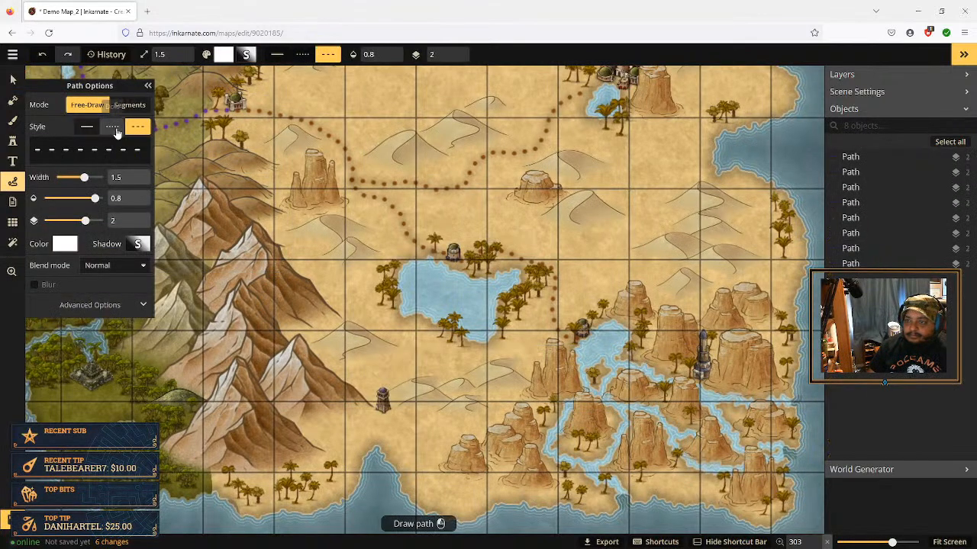
left_click(112, 127)
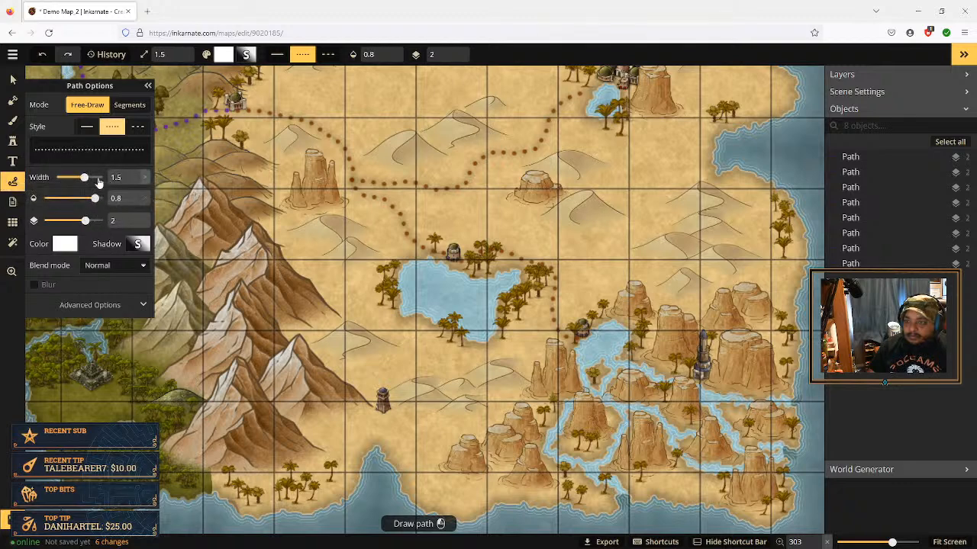
left_click(137, 176)
left_click(136, 176)
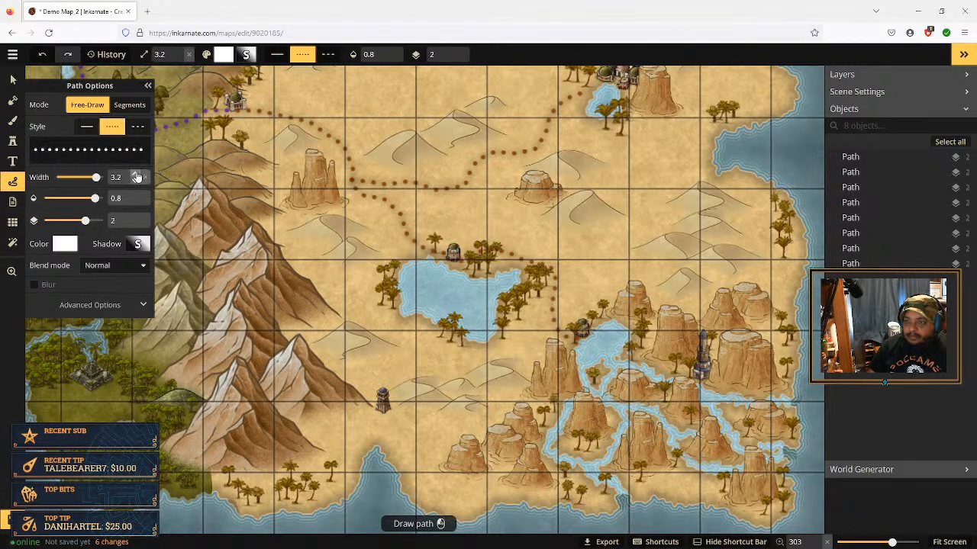
left_click(136, 180)
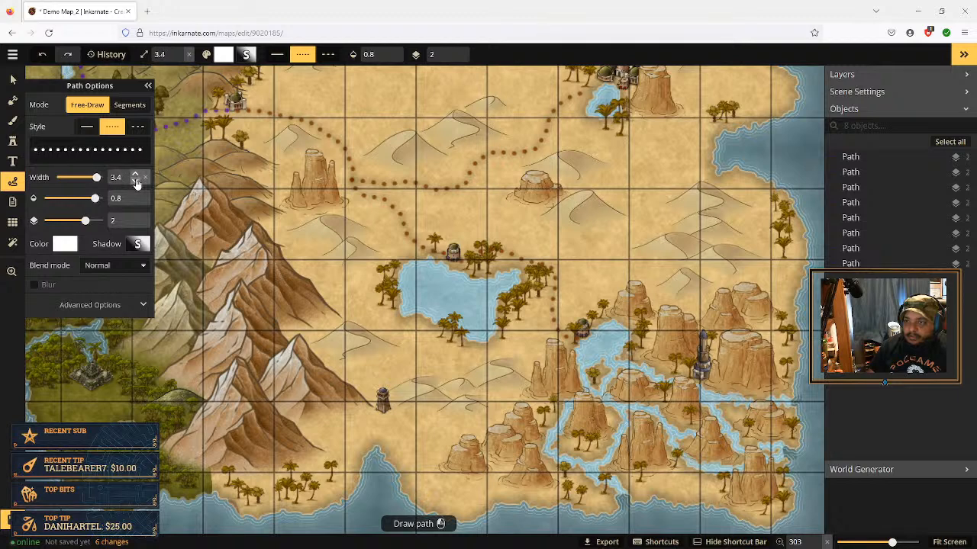
Set the new path's colour to dark brown, hex 6f2700
left_click(64, 244)
mouse_move(130, 288)
left_mouse_down()
mouse_move(94, 288)
mouse_move(136, 288)
left_mouse_up()
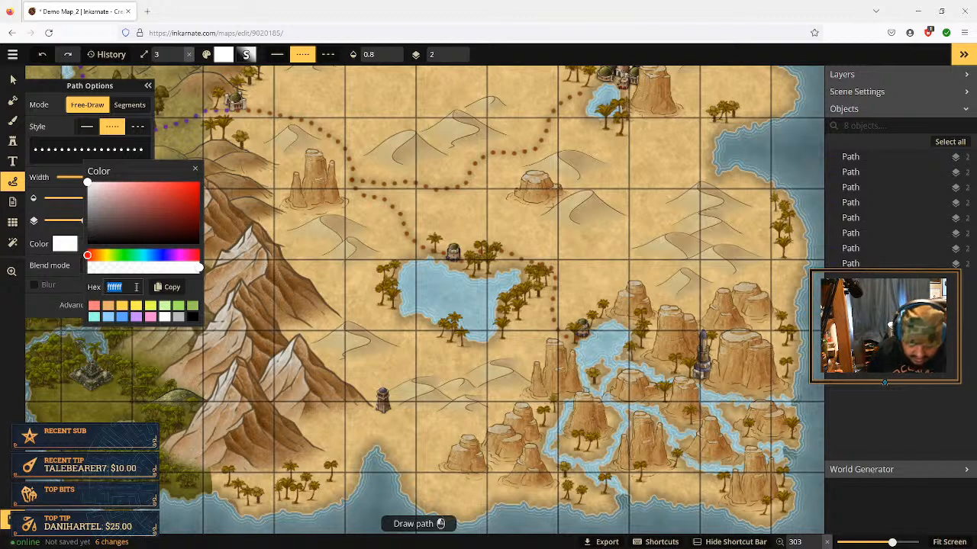
type("6")
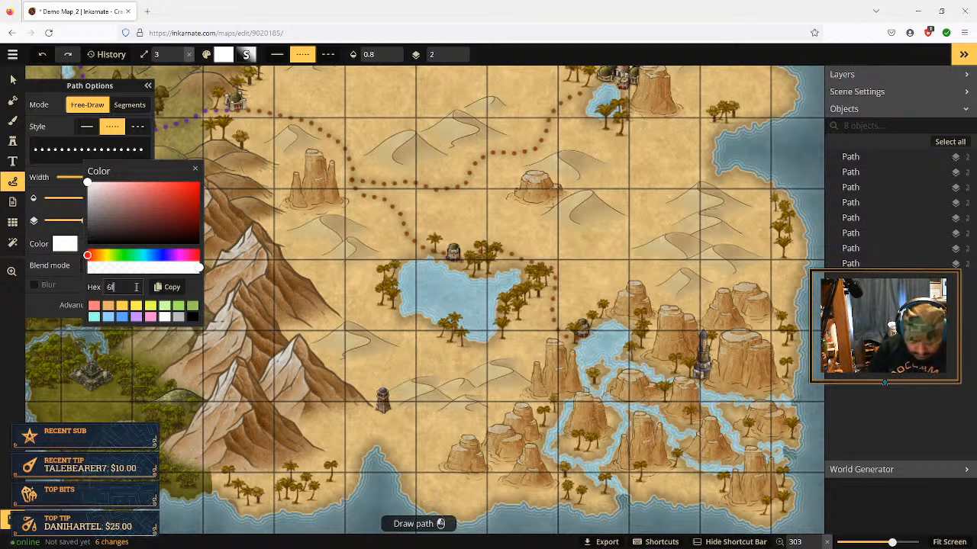
type("f2700")
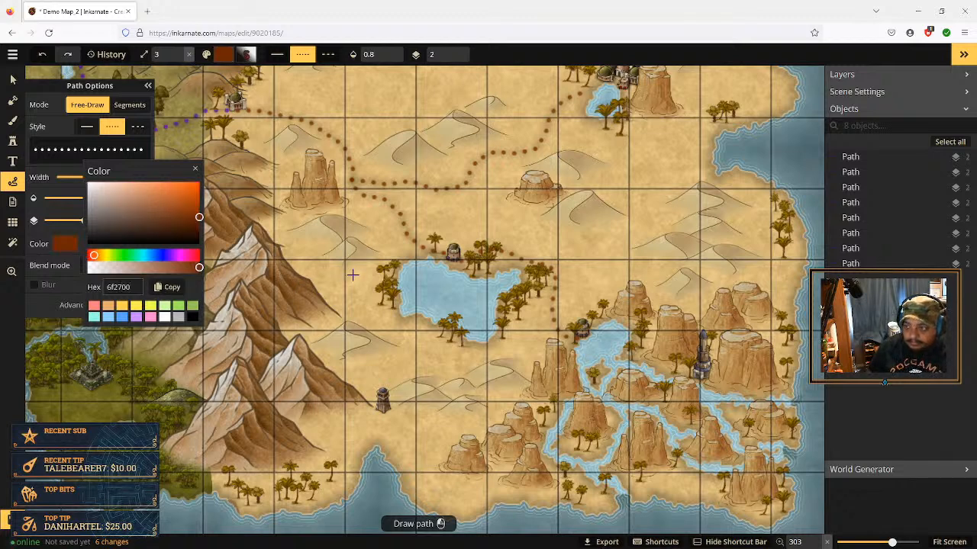
left_click(196, 171)
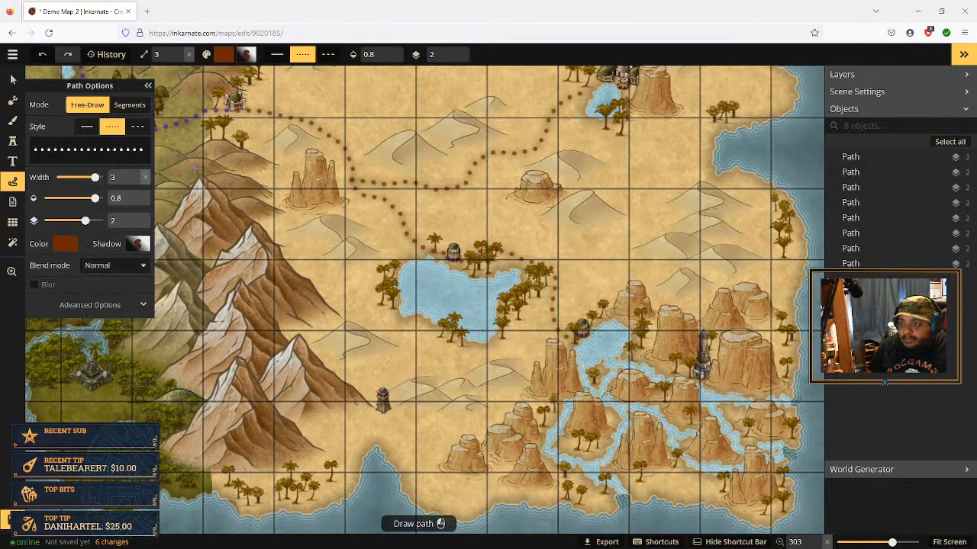
Draw a segmented dotted path from the existing trail northwest of the oasis, around its west shore, to the tower beside the southern mountains
scroll(420, 320, "up", 4)
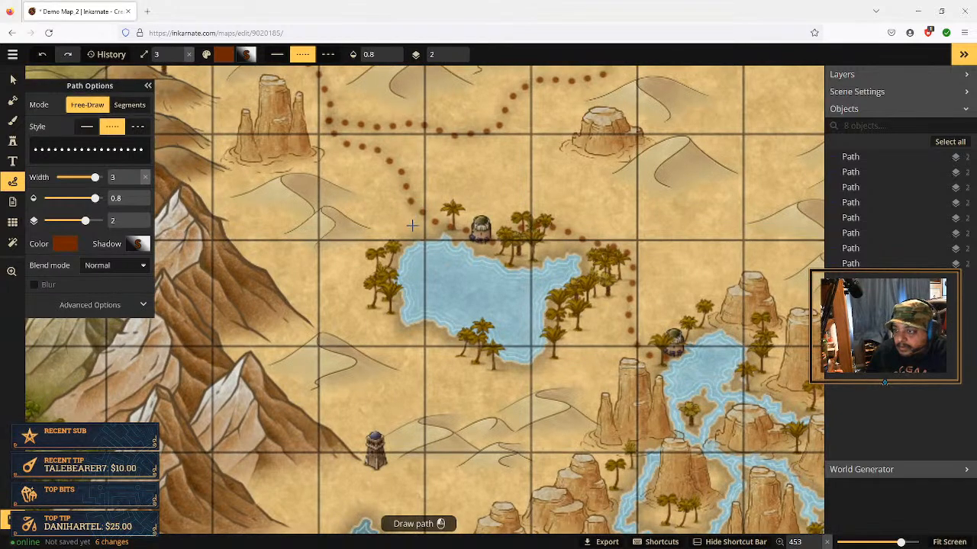
left_click(129, 106)
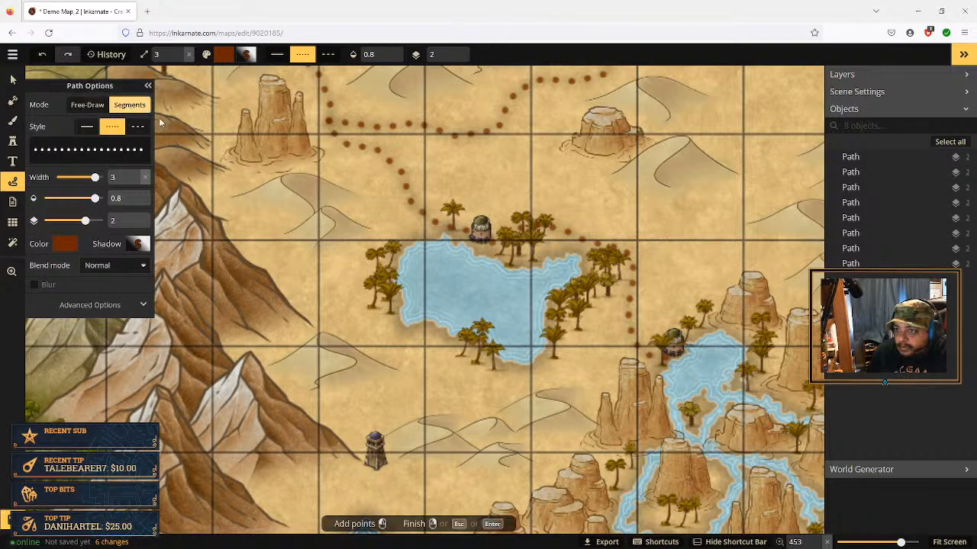
left_click(422, 212)
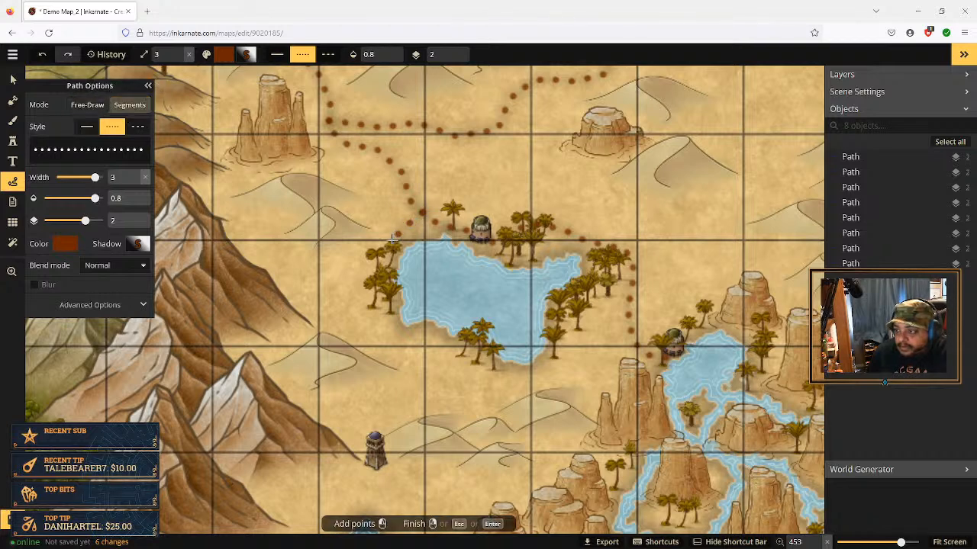
left_click(354, 290)
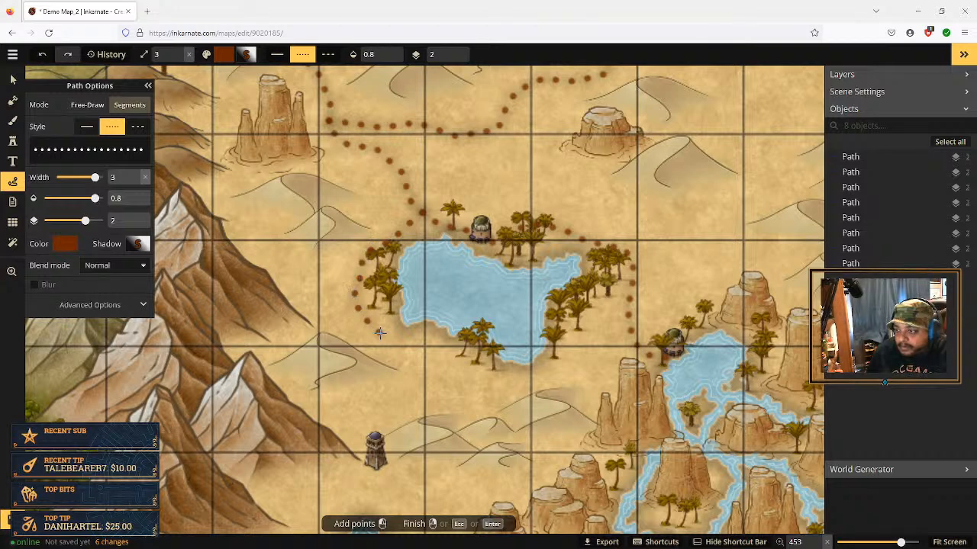
left_click(406, 370)
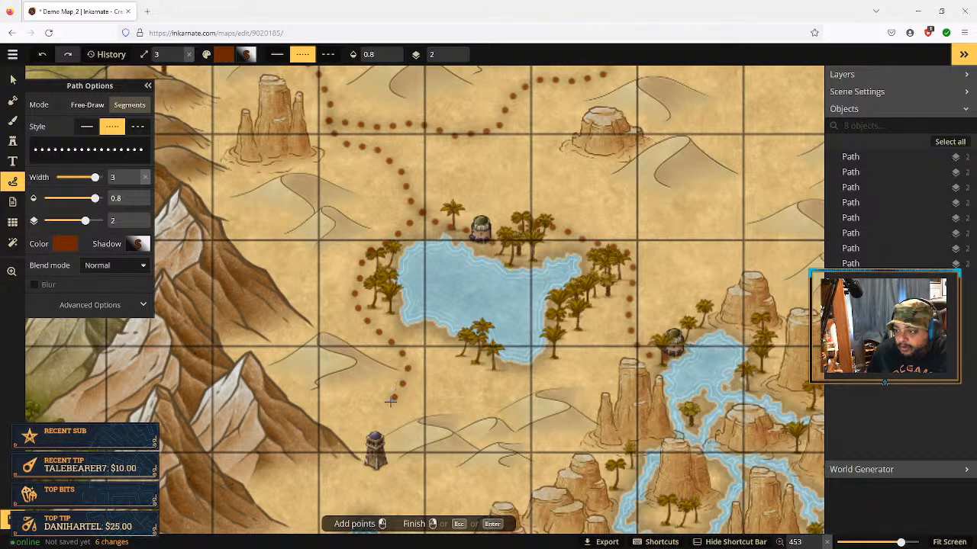
right_click(358, 448)
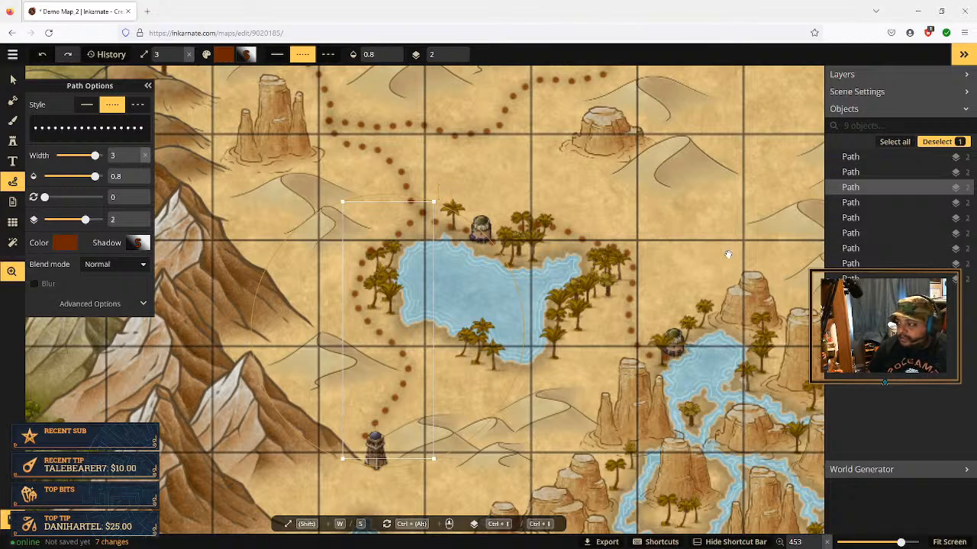
left_click_drag(727, 256, 554, 212)
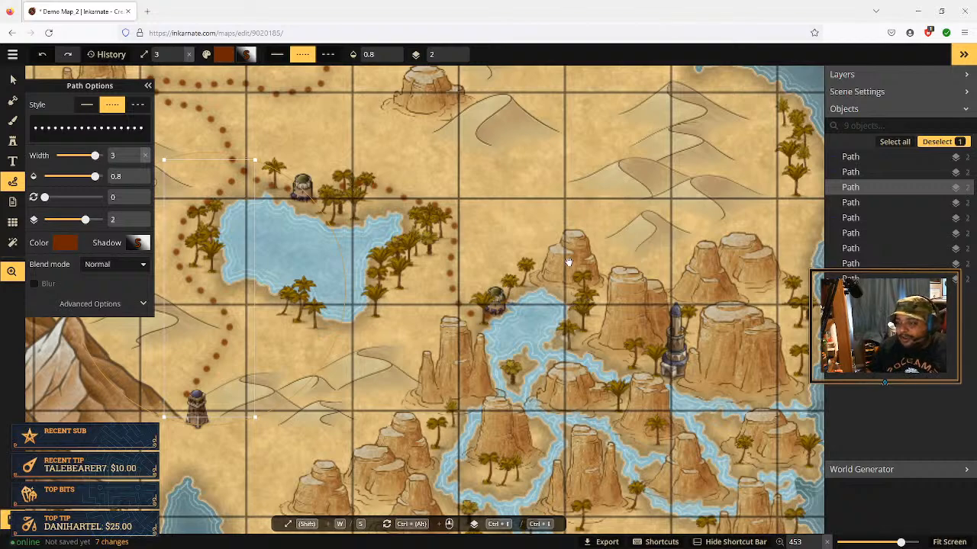
scroll(551, 227, "down", 5)
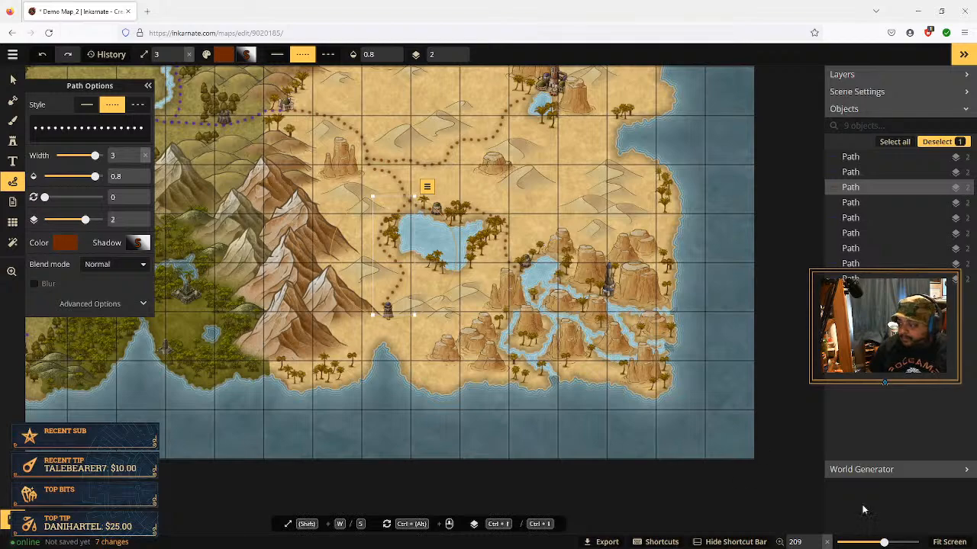
Fit the whole map in view and save it as a clone named "Demo Map_3"
left_click(949, 542)
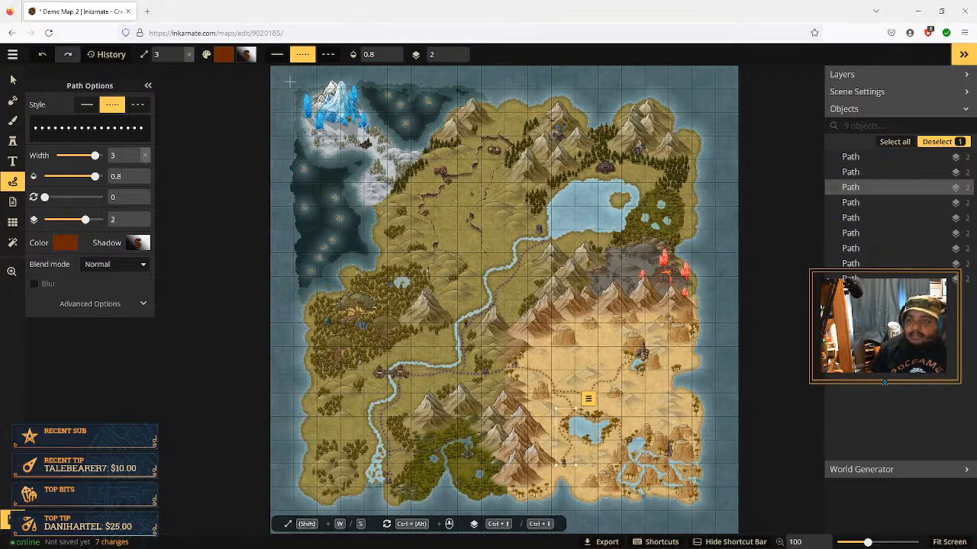
left_click(13, 57)
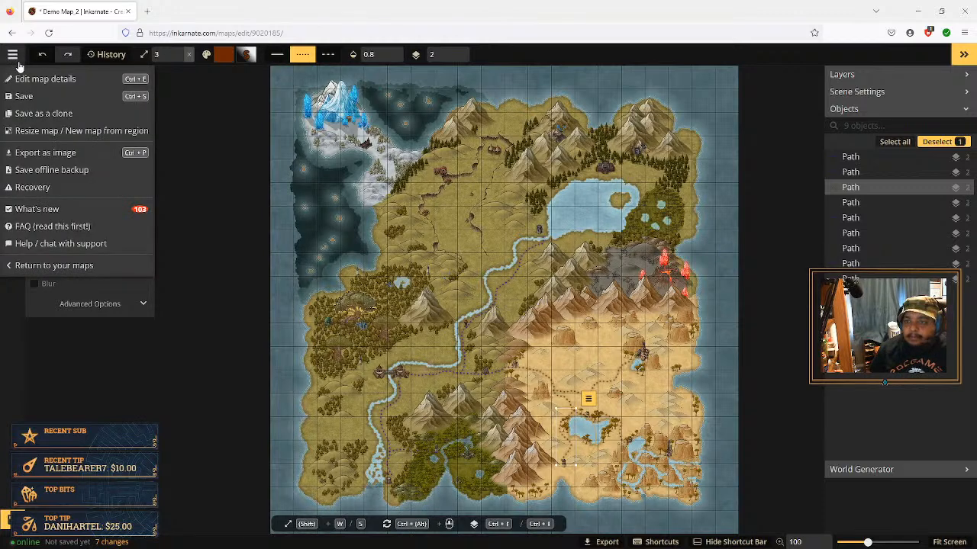
left_click(69, 115)
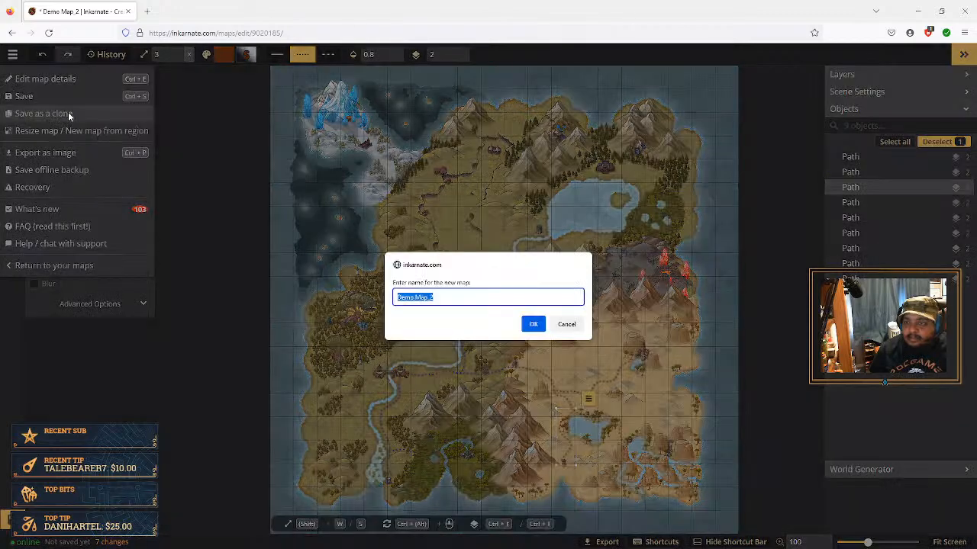
left_click(436, 299)
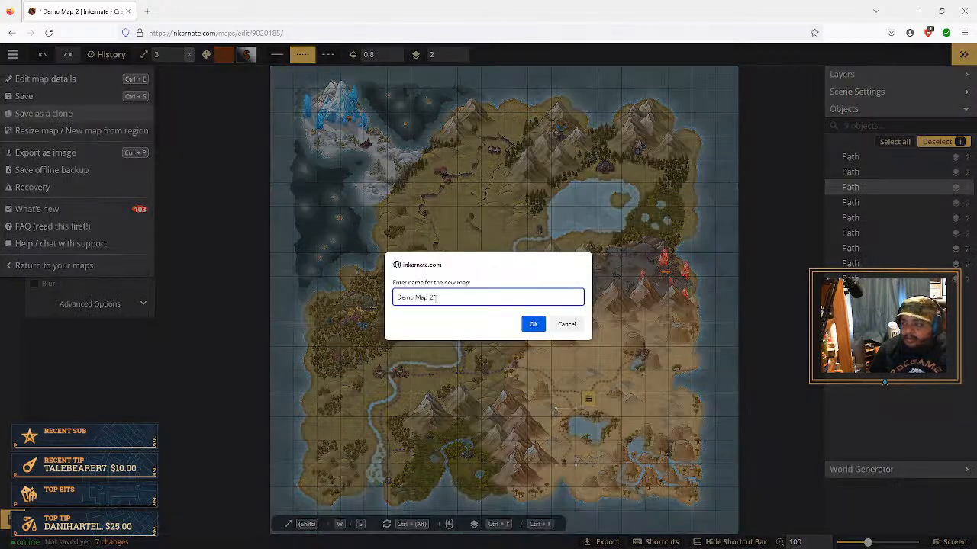
type("3")
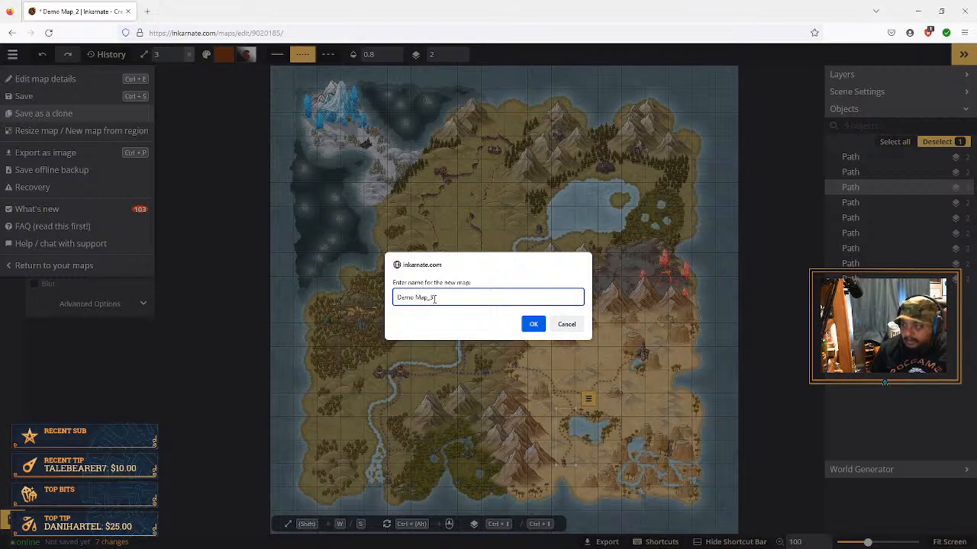
left_click(533, 326)
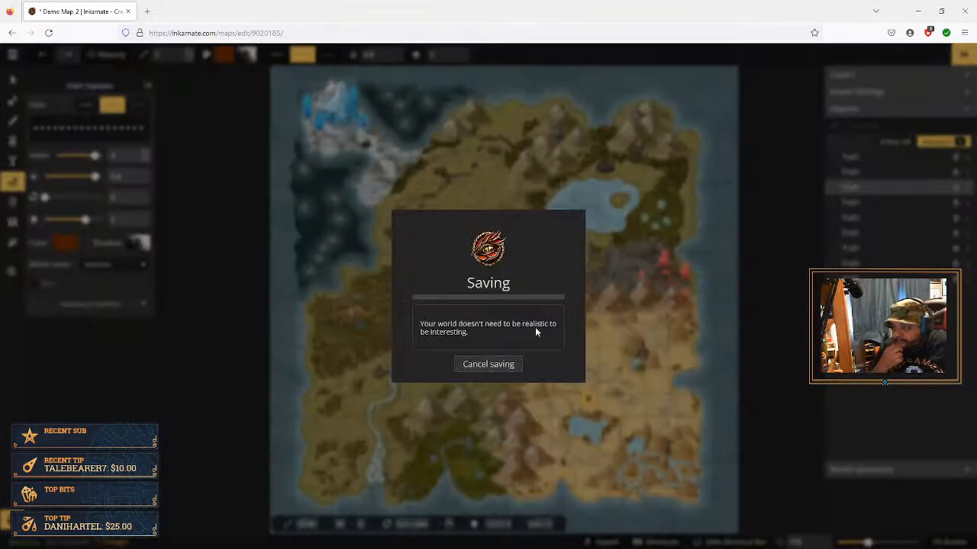
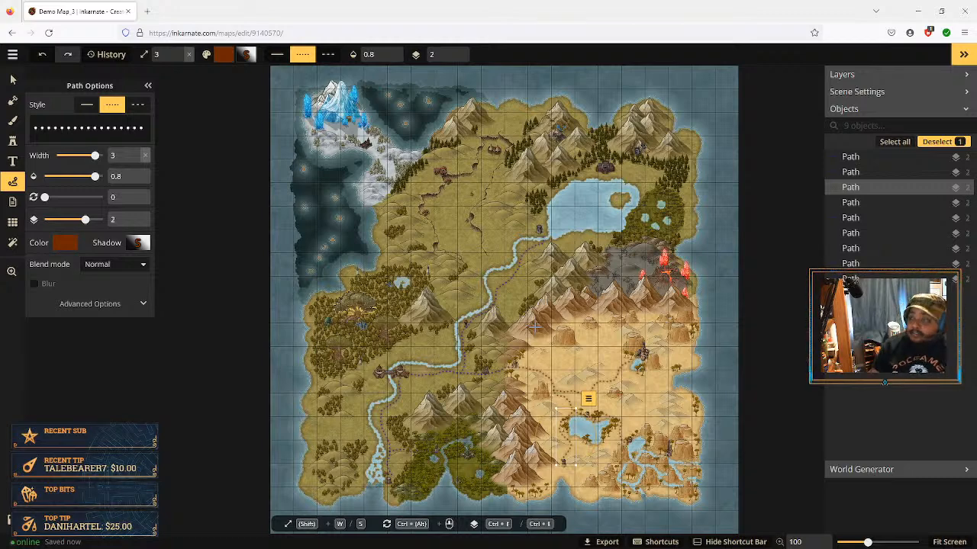
Draw a segmented dark brown dotted path from the trail beside the desert capital northwest to the gap between the mesas below the mountains
scroll(409, 328, "up", 2)
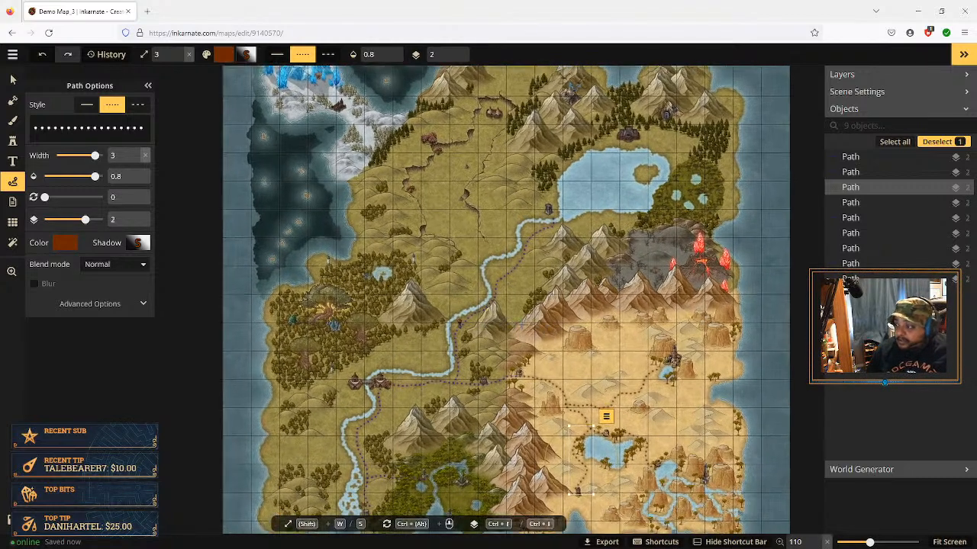
scroll(627, 358, "up", 6)
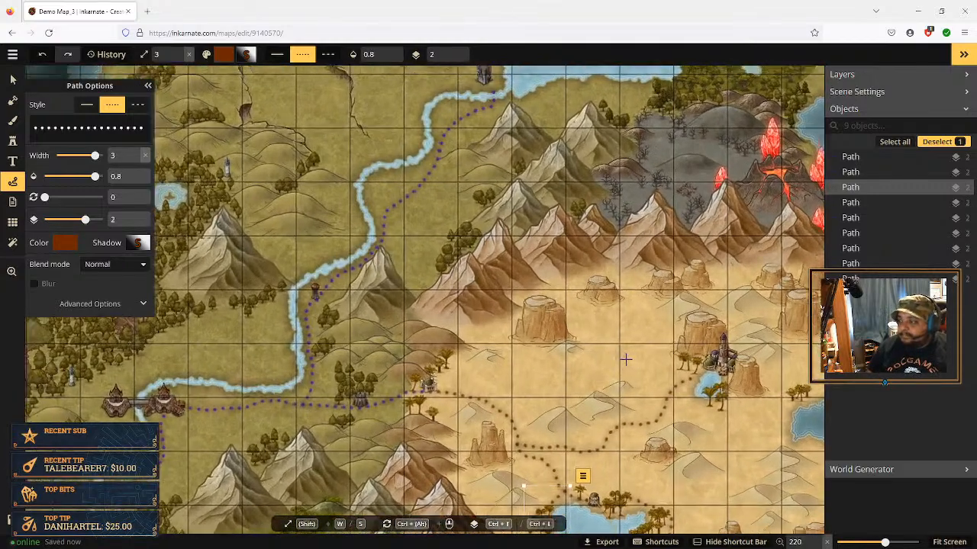
scroll(626, 359, "up", 3)
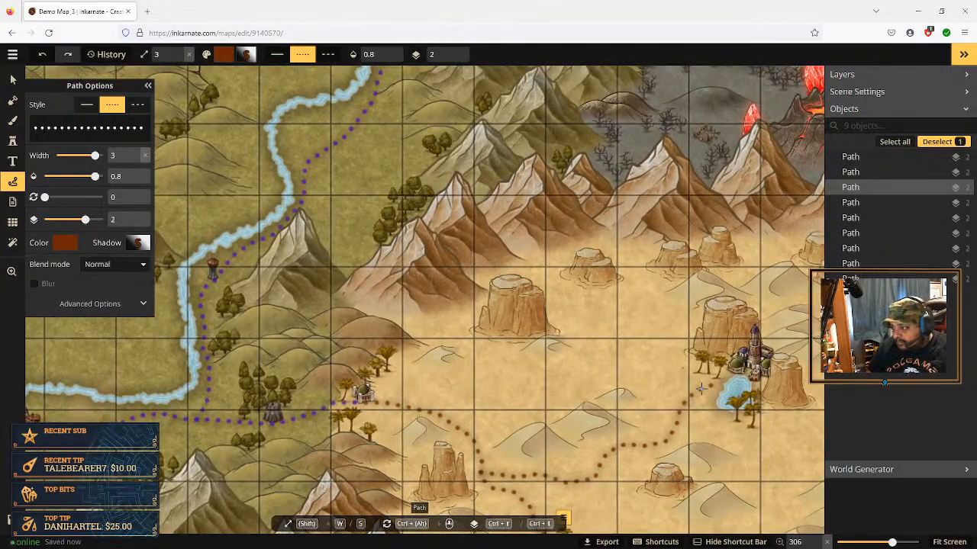
key("Escape")
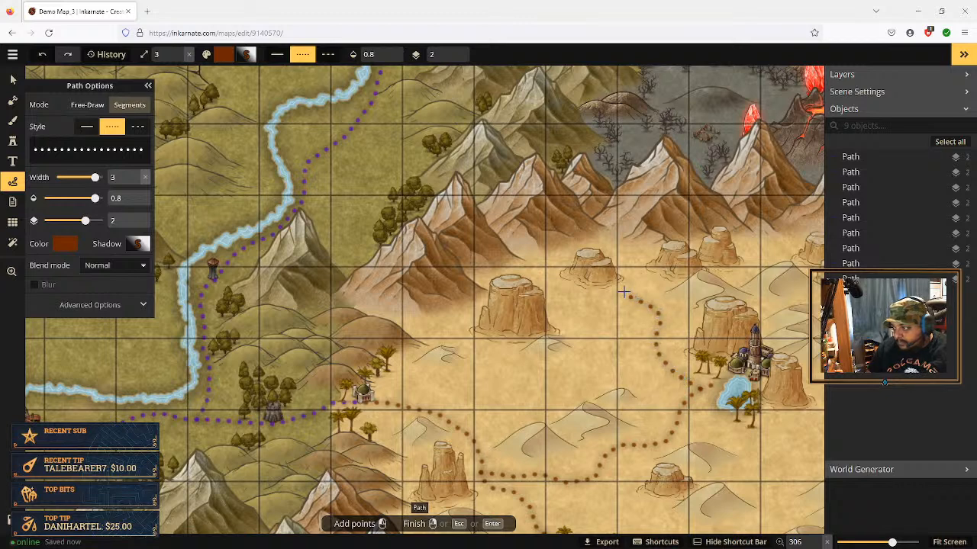
right_click(629, 248)
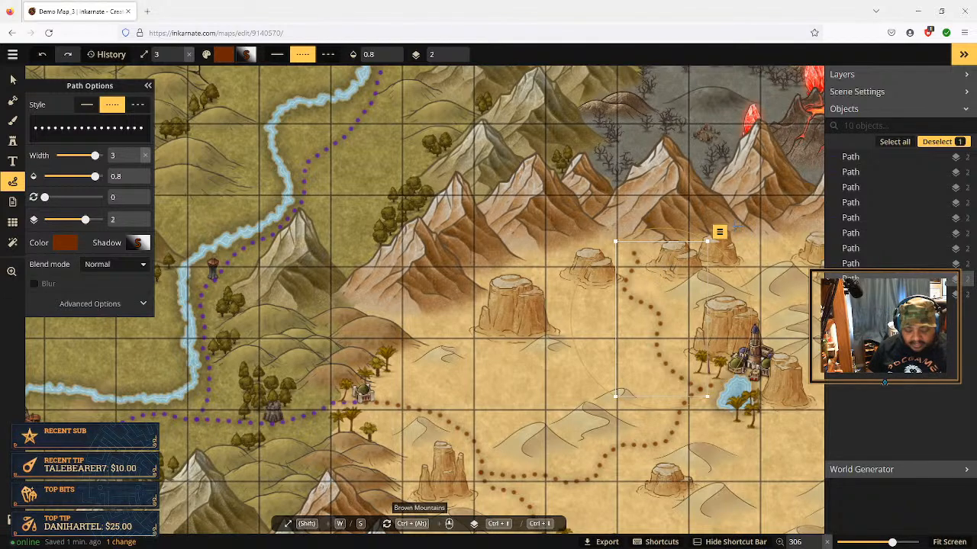
Move the tall mesa at the east end of the brown mountains, near the coast, up to layer 2
left_click_drag(737, 204, 584, 266)
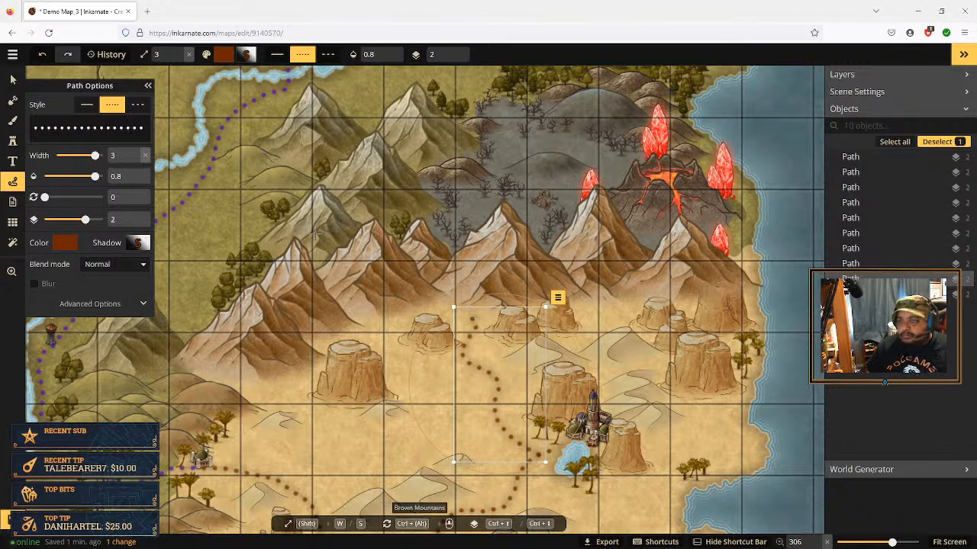
left_click(11, 82)
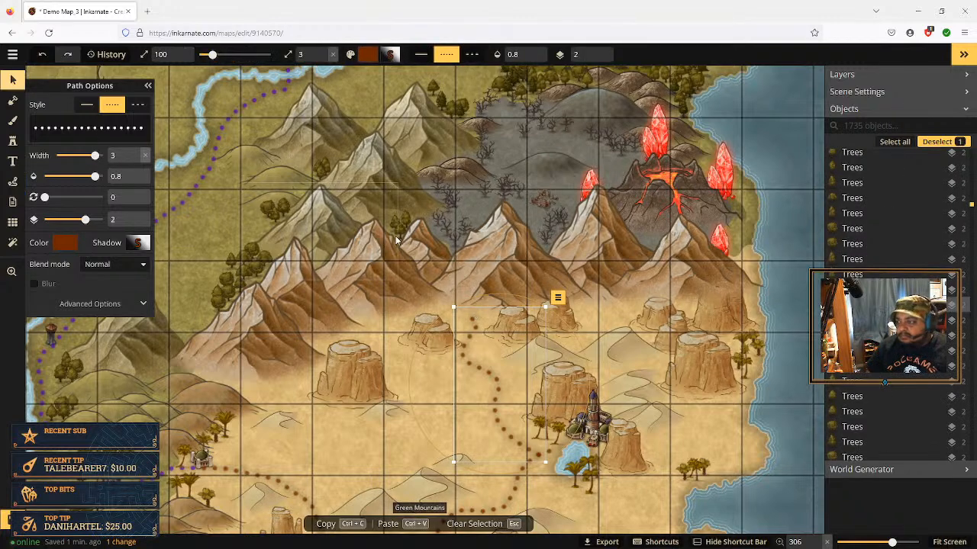
left_click(726, 306)
left_click(774, 260)
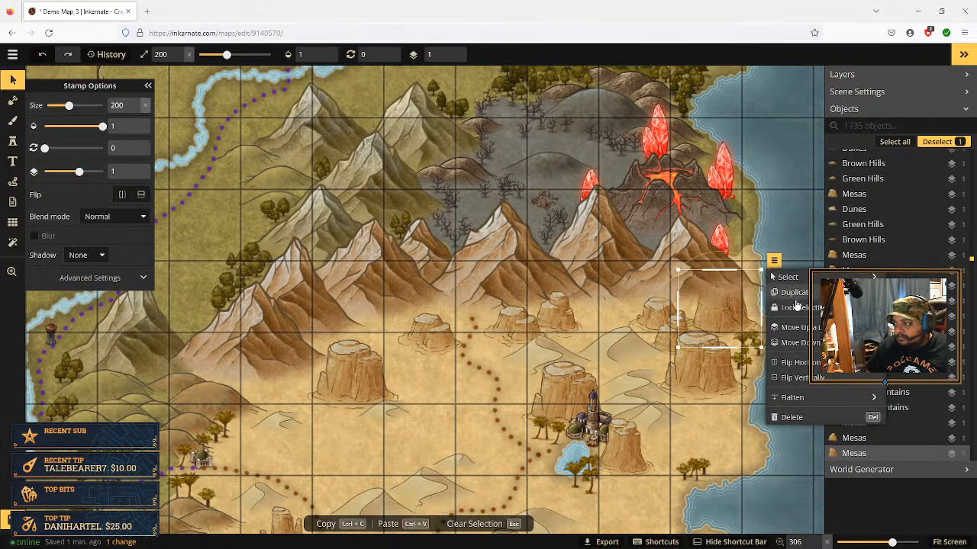
left_click(804, 332)
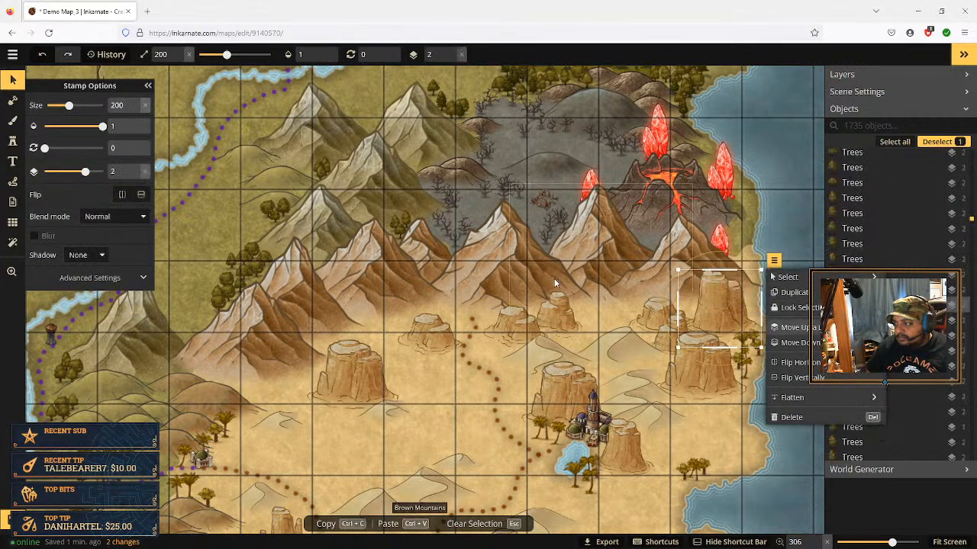
Move the low mesa west of the tall coastal mesa and the small mesa just south of it up a layer to layer 2
left_click(649, 312)
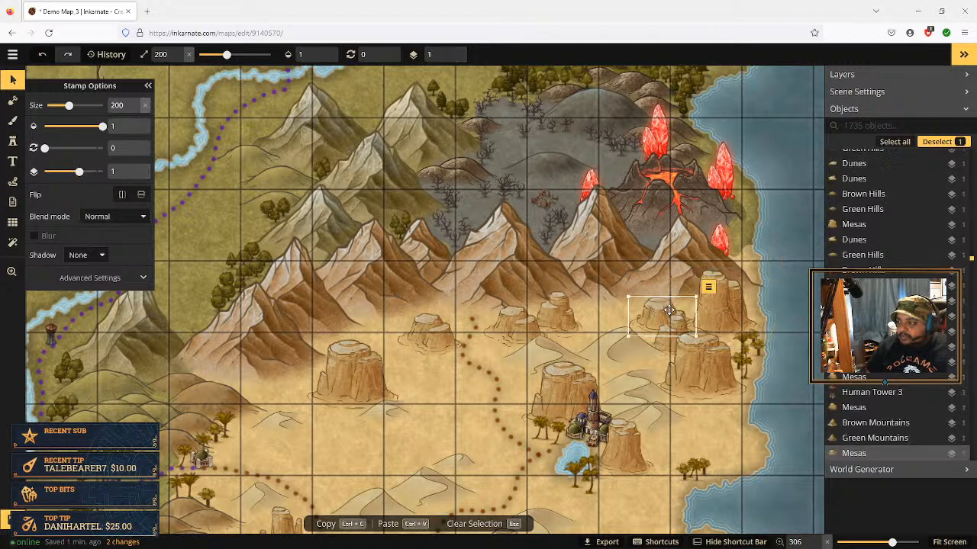
left_click(709, 286)
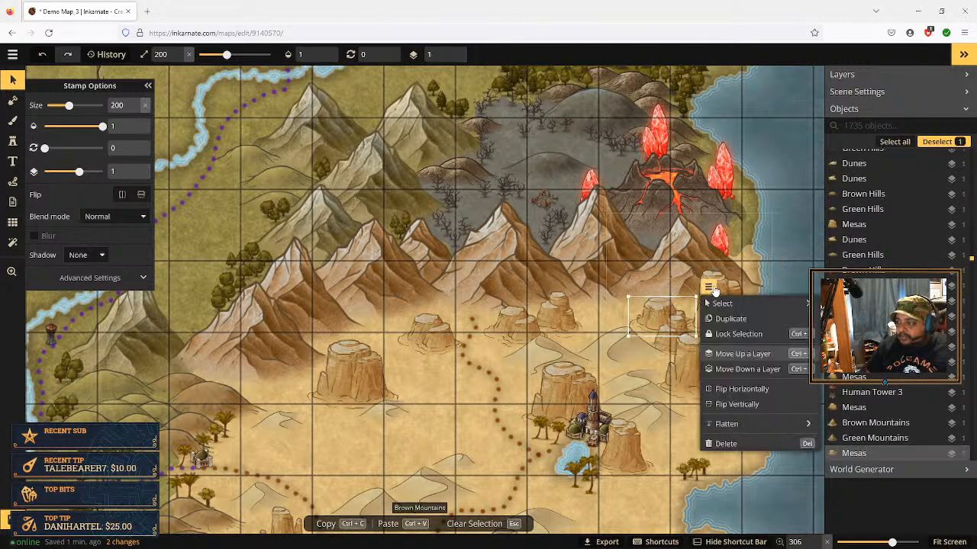
left_click(742, 353)
left_click(672, 339)
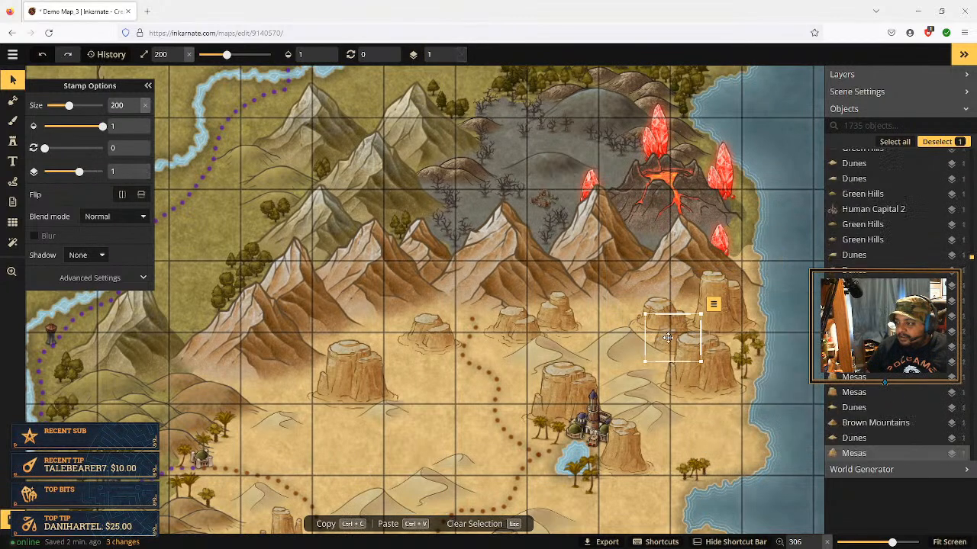
left_click(713, 303)
left_click(744, 371)
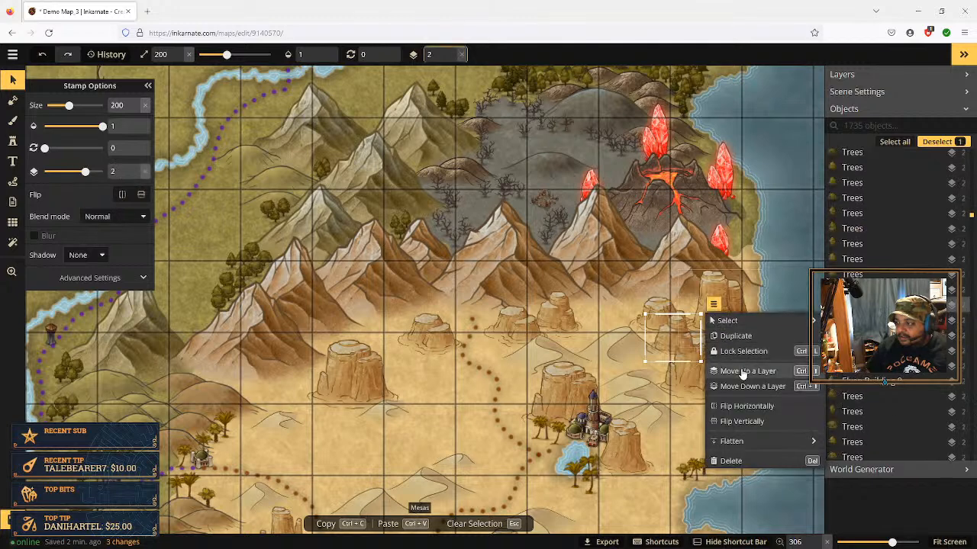
Move the large mesa south of the tall coastal mesa up to layer 2 and clear the selection
left_click(713, 380)
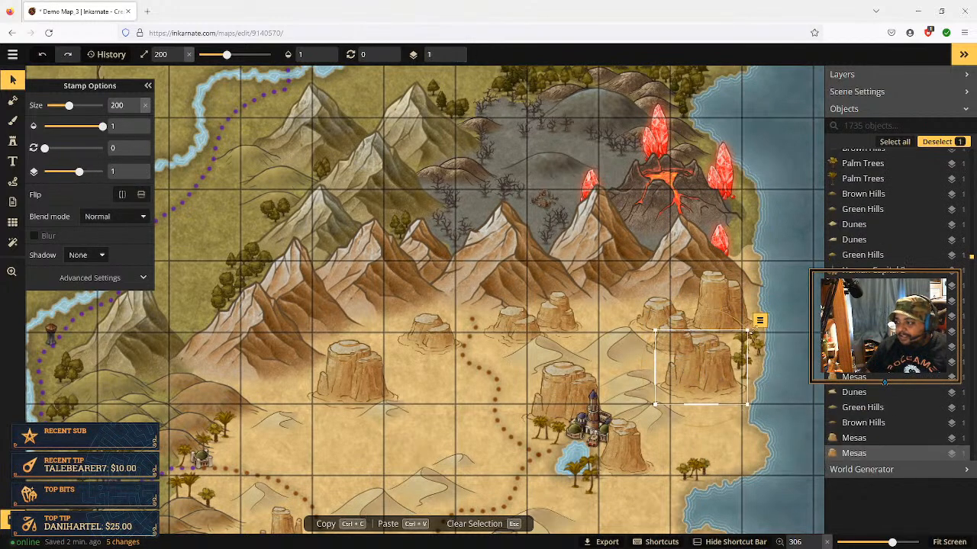
left_click(764, 332)
left_click(721, 374)
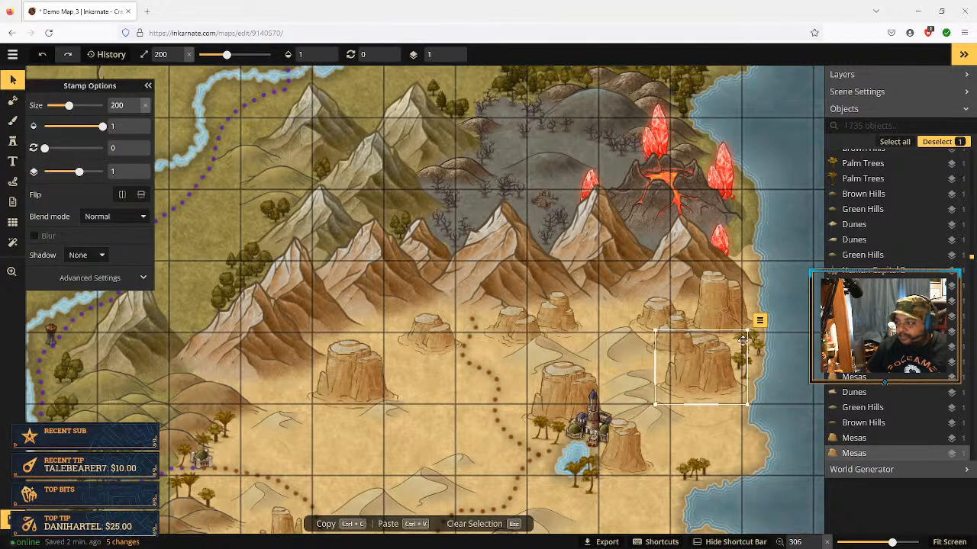
left_click(760, 320)
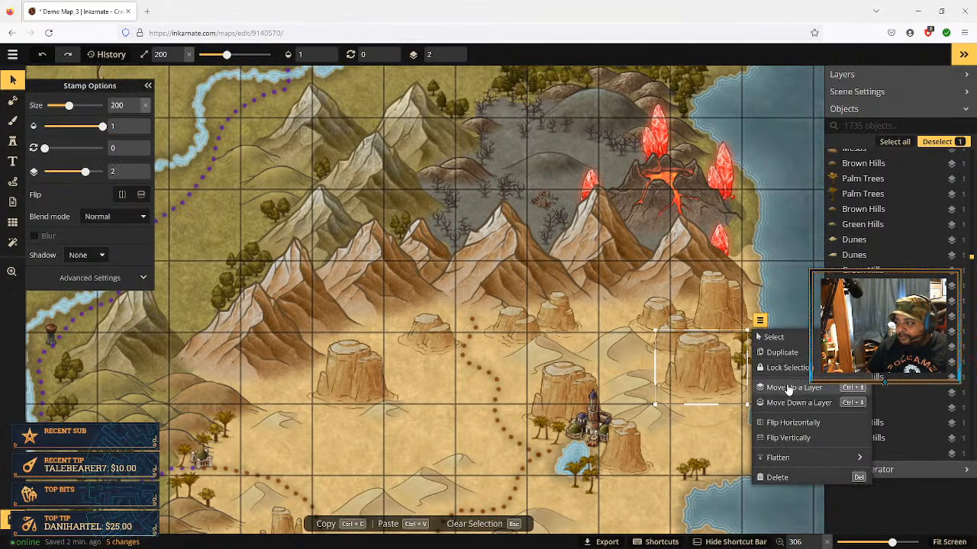
left_click(788, 388)
left_click(739, 304)
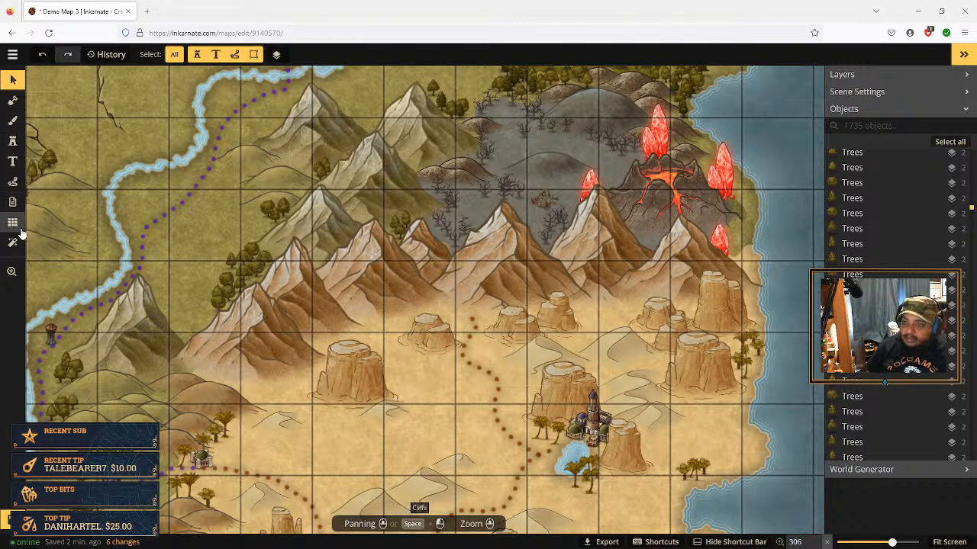
Draw a segmented dotted path from the new northern trail east across the mesa behind the capital to the large mesa near the coast
left_click(12, 182)
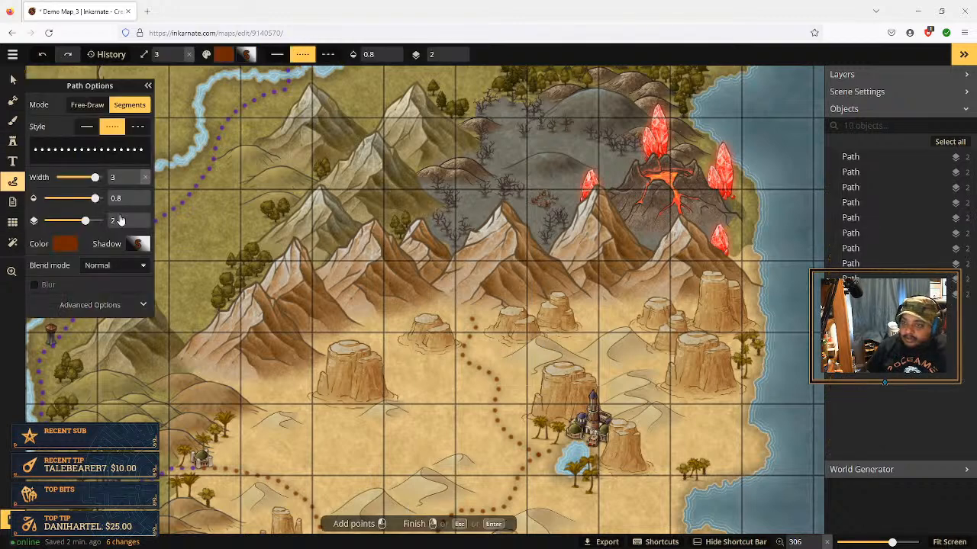
left_click(498, 389)
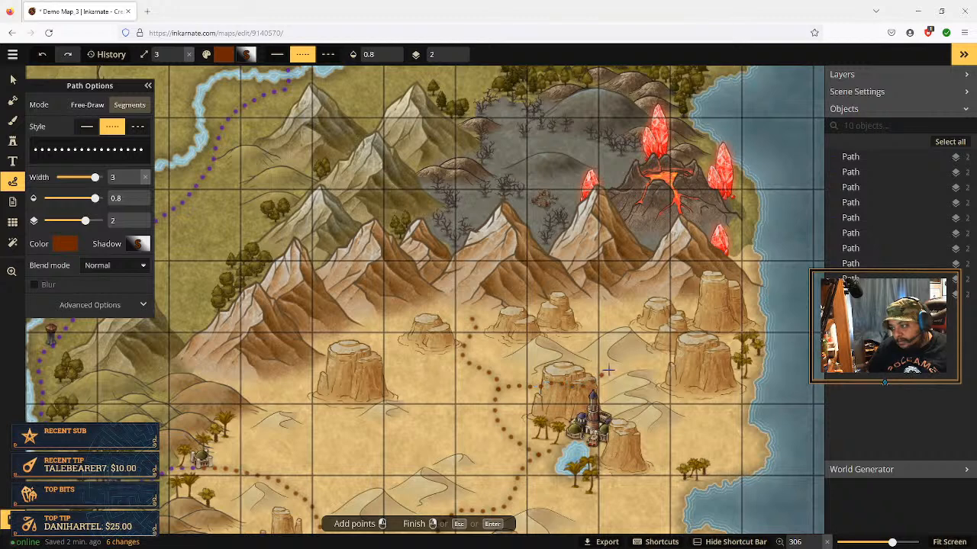
right_click(670, 357)
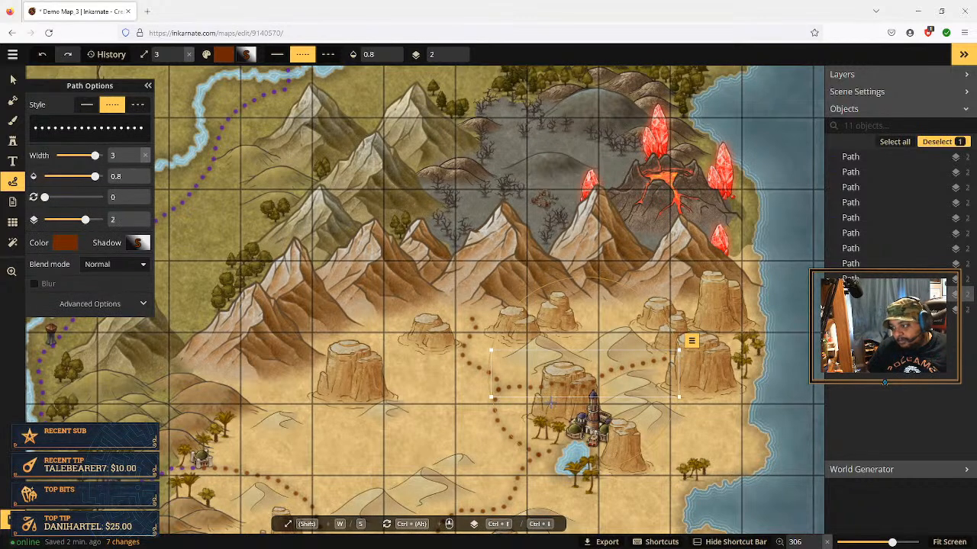
Move the mesa directly behind the desert capital up to layer 2 so it covers the path
left_click(12, 79)
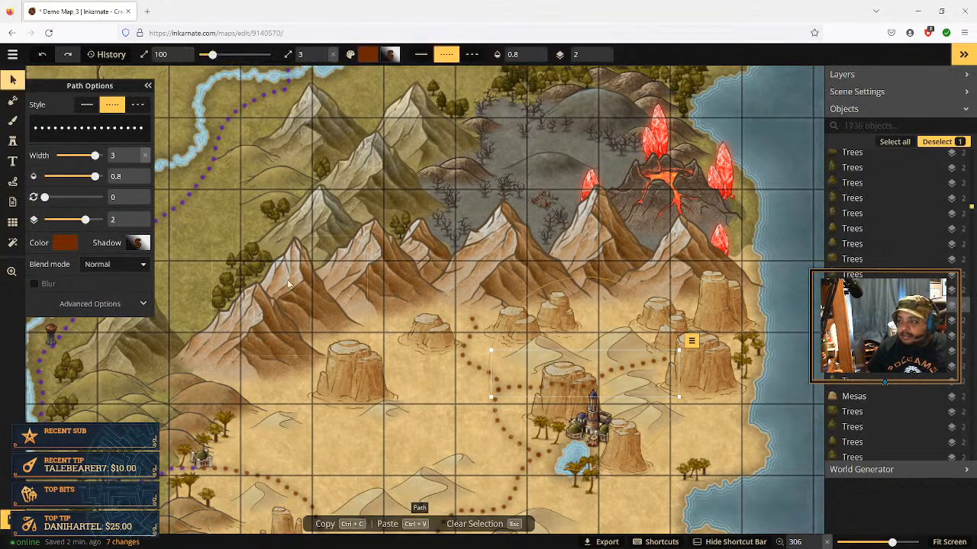
left_click(555, 410)
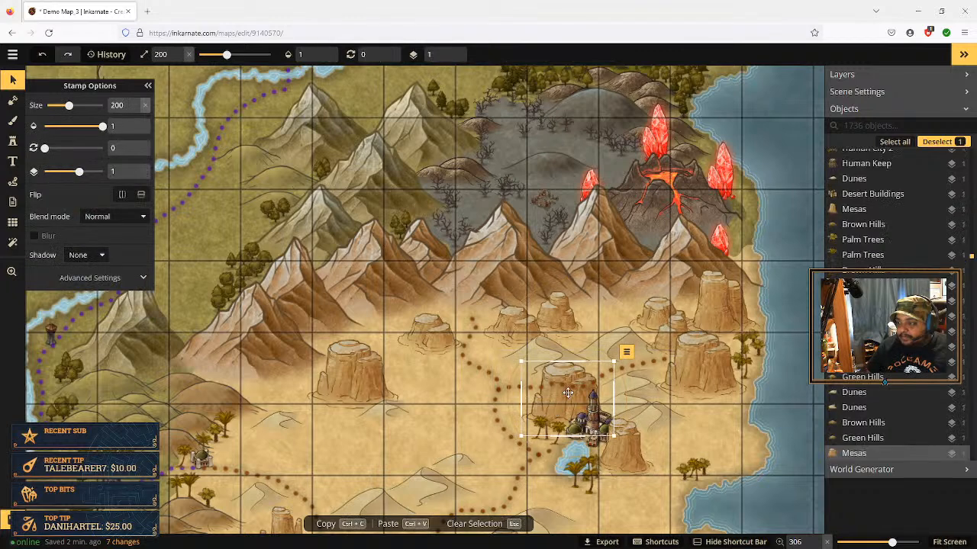
left_click(626, 351)
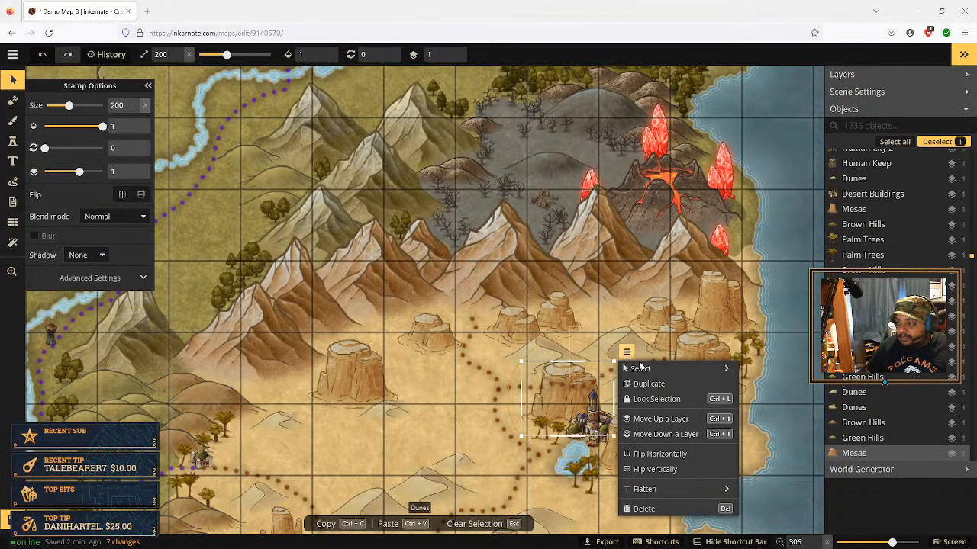
left_click(678, 420)
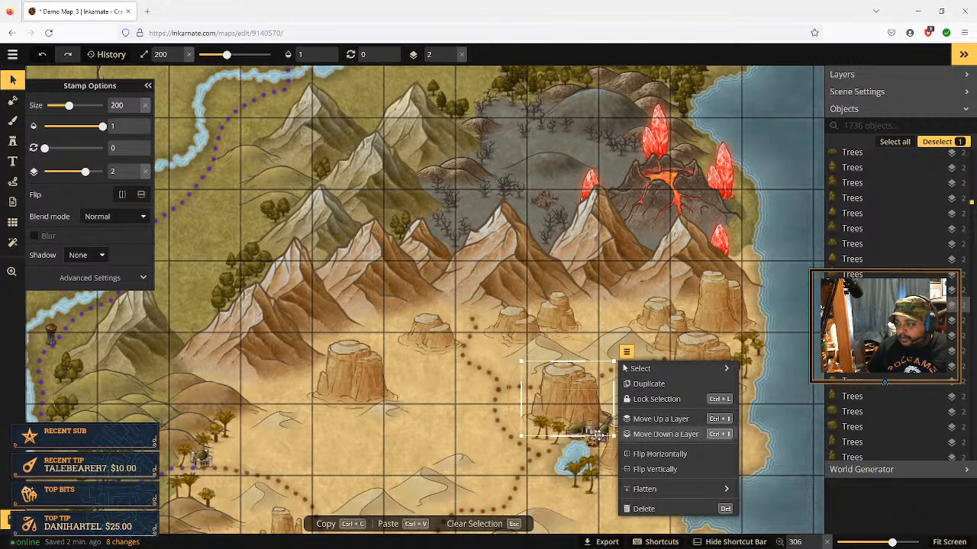
Move the Human Capital 2 stamp beside the small oasis up to layer 2 and clear the selection
left_click(597, 436)
left_click(595, 433)
left_click(633, 379)
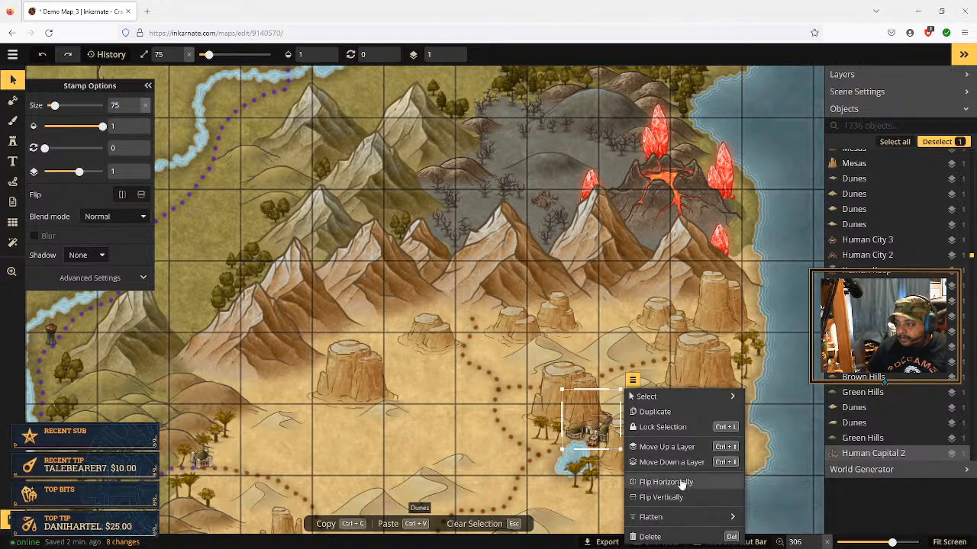
left_click(675, 448)
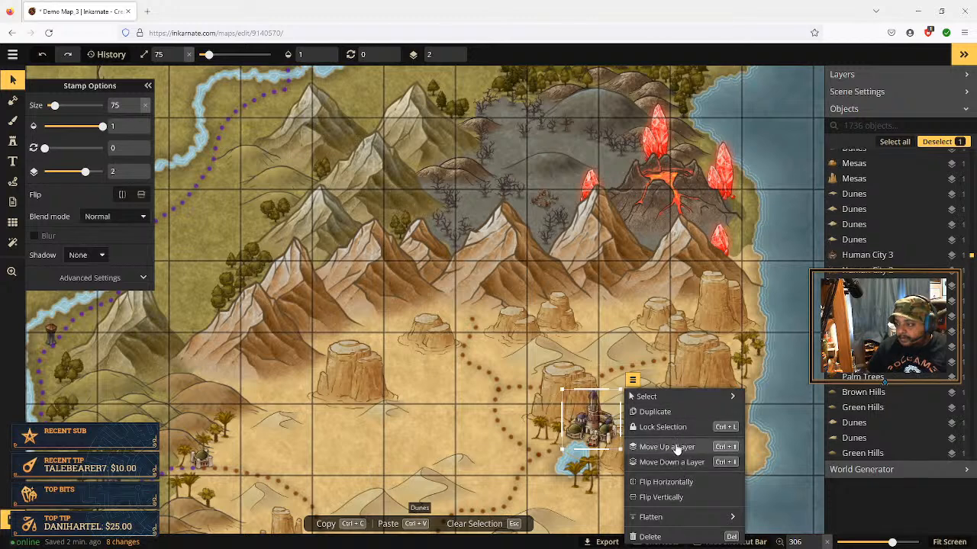
left_click(615, 460)
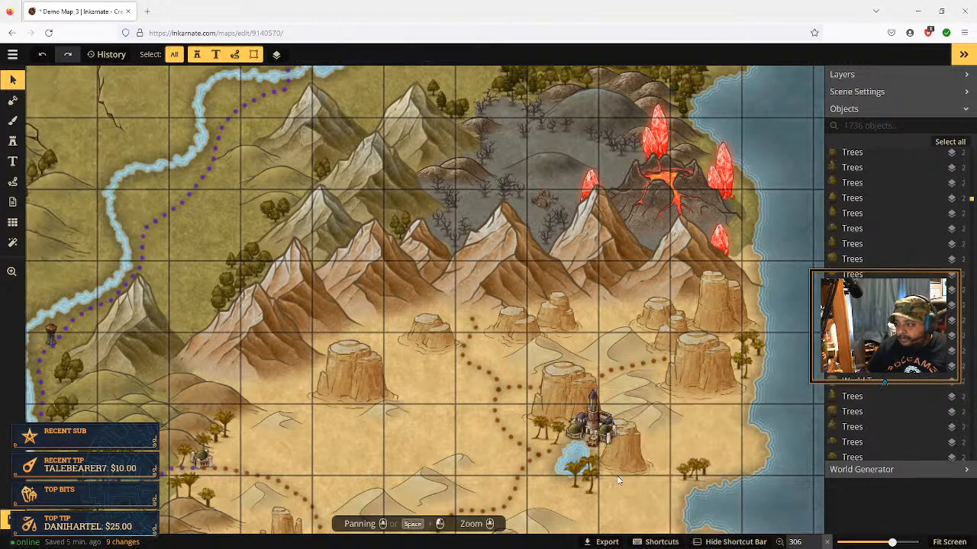
Move the mesa southeast of the desert capital up to layer 2 and clear the selection
left_click(630, 459)
left_click(667, 408)
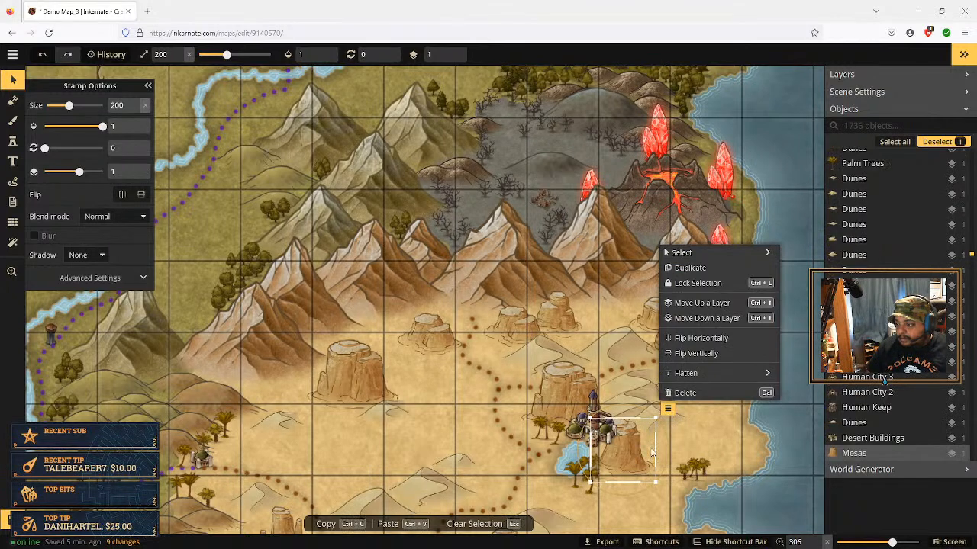
left_click(696, 306)
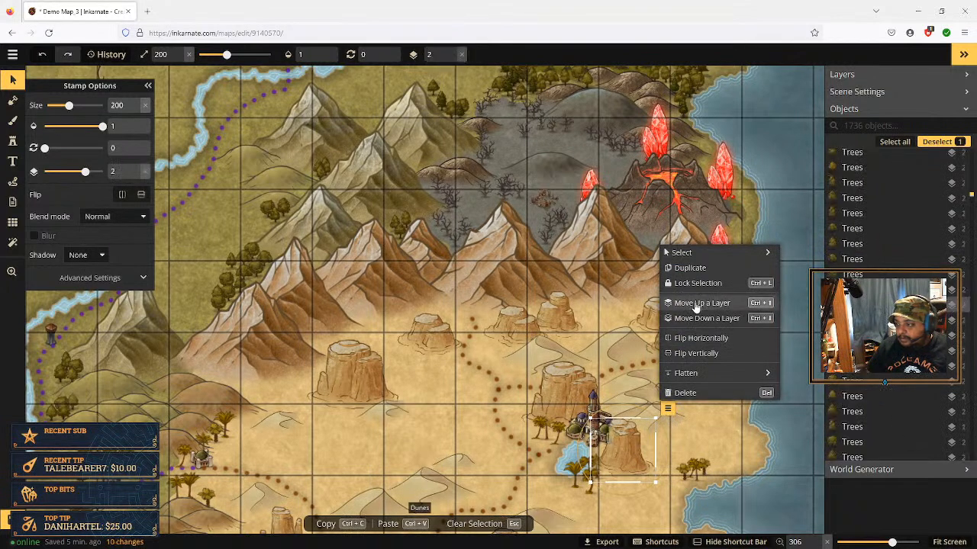
left_click(611, 492)
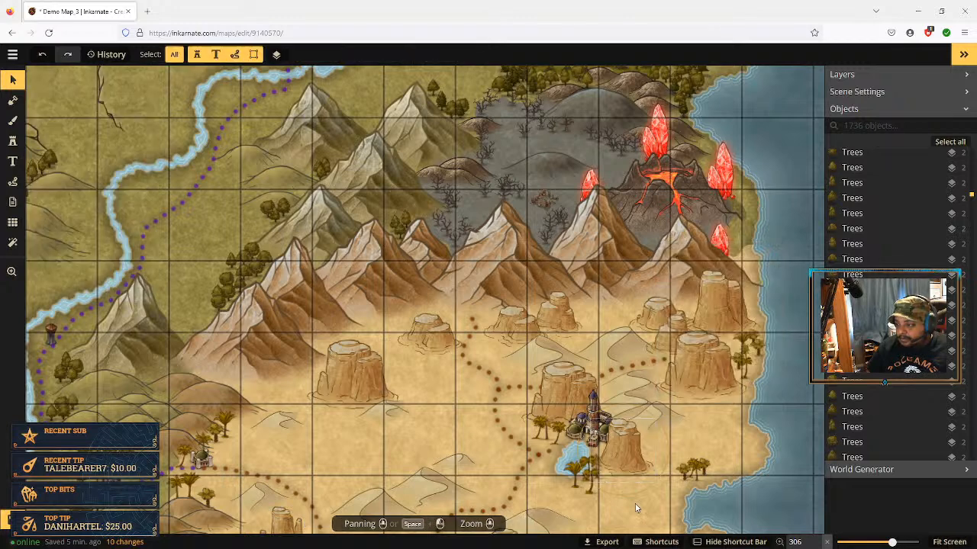
Move the palm tree stamp between the small oasis and the neighbouring mesa up to layer 2
left_click(591, 455)
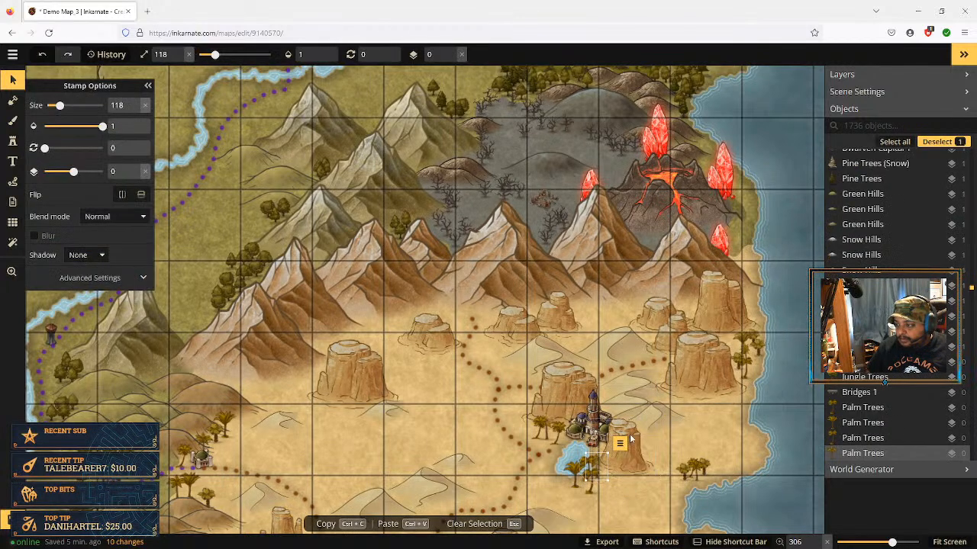
left_click(621, 444)
left_click(673, 374)
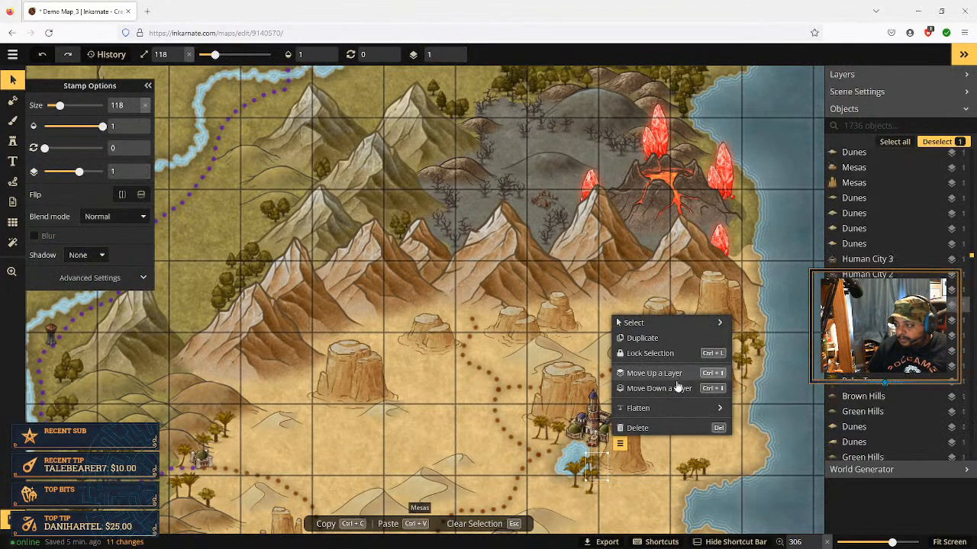
scroll(655, 444, "up", 2)
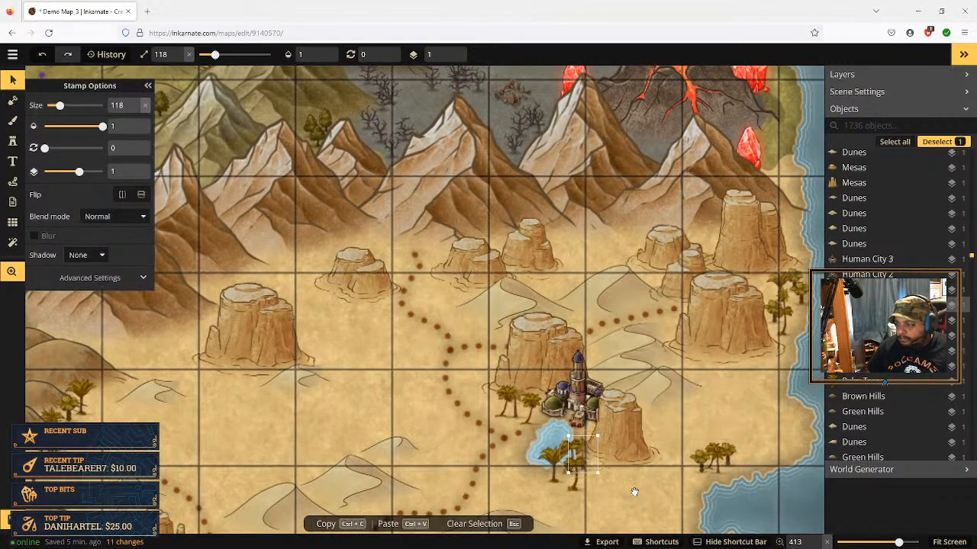
scroll(630, 373, "up", 2)
scroll(630, 373, "up", 6)
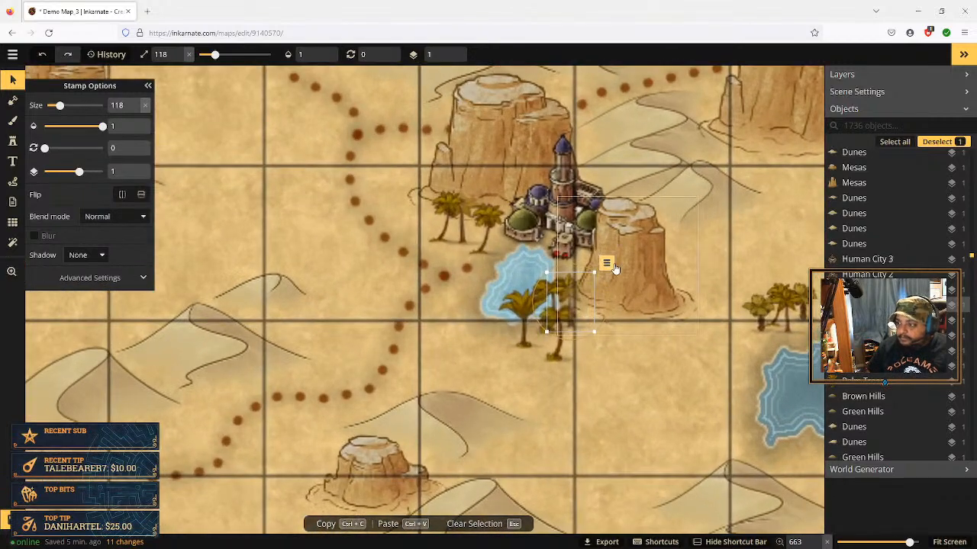
left_click(608, 265)
left_click(641, 330)
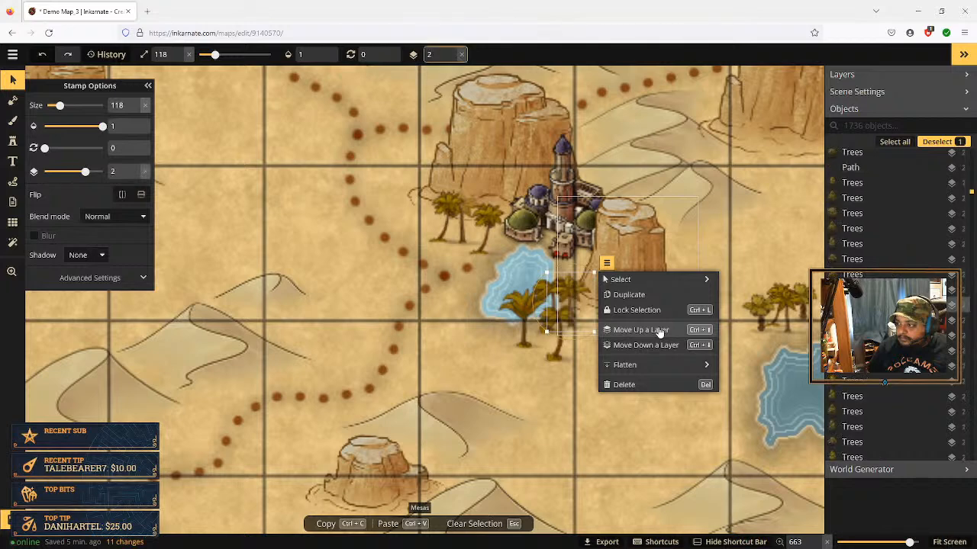
Raise the southernmost palm tree stamp beside the small oasis several layers so it stands in front of the palms behind it
left_click(567, 358)
left_click(587, 296)
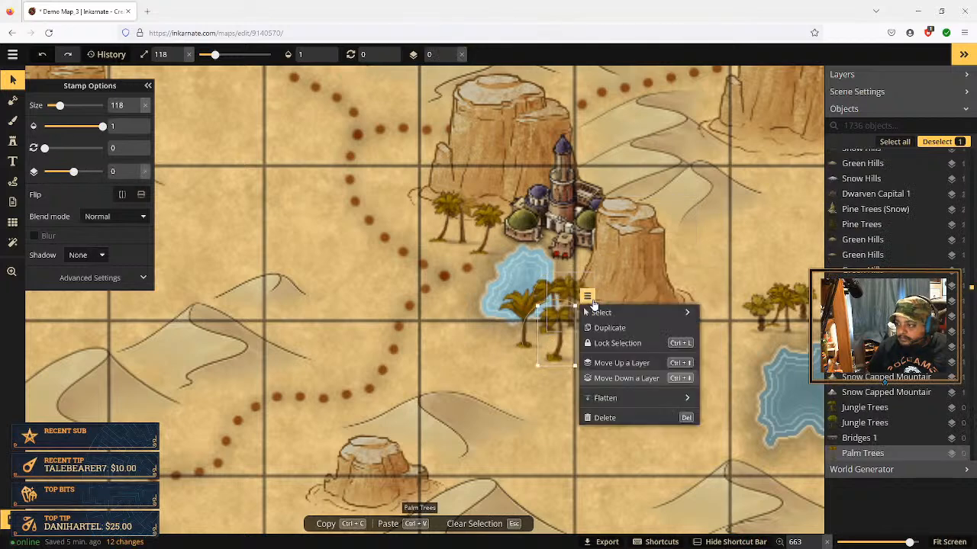
left_click(635, 364)
left_click(638, 366)
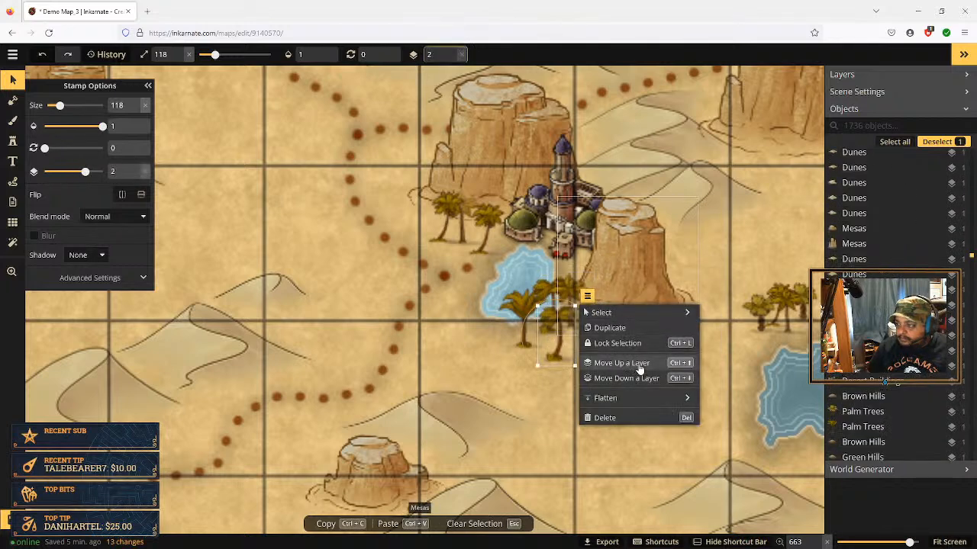
left_click(639, 368)
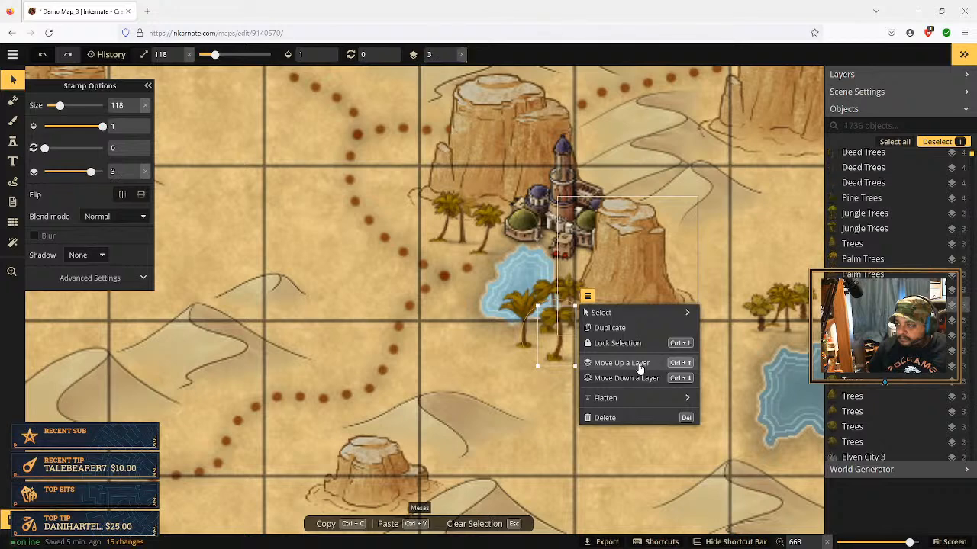
left_click(639, 369)
Move the middle palm tree stamp west of the desert capital up to layer 3, above the mesa behind it
left_click(477, 329)
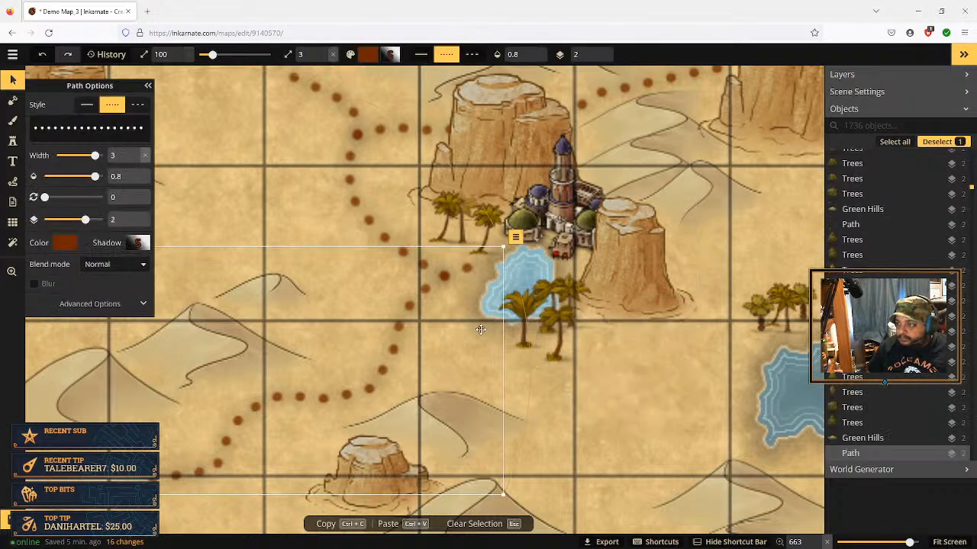
left_click(458, 233)
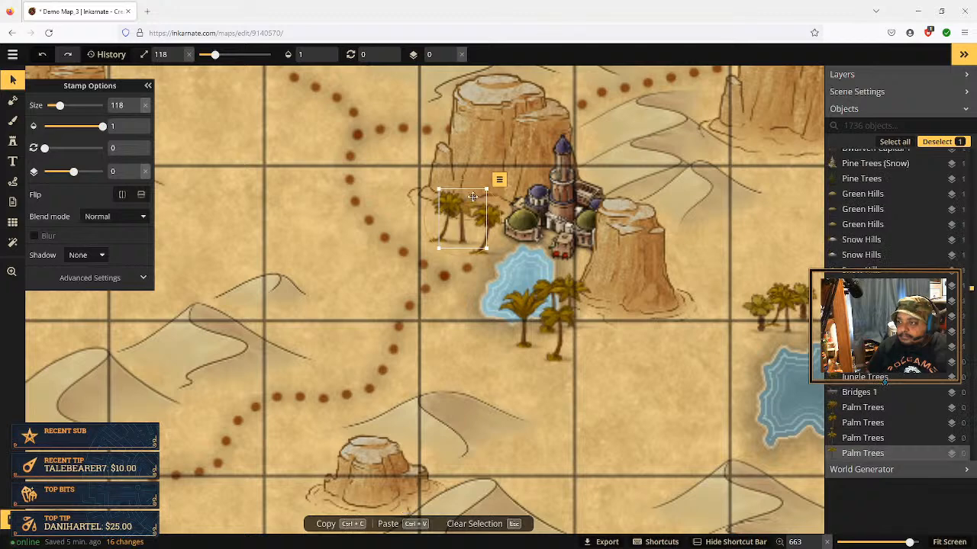
left_click(499, 179)
left_click(554, 252)
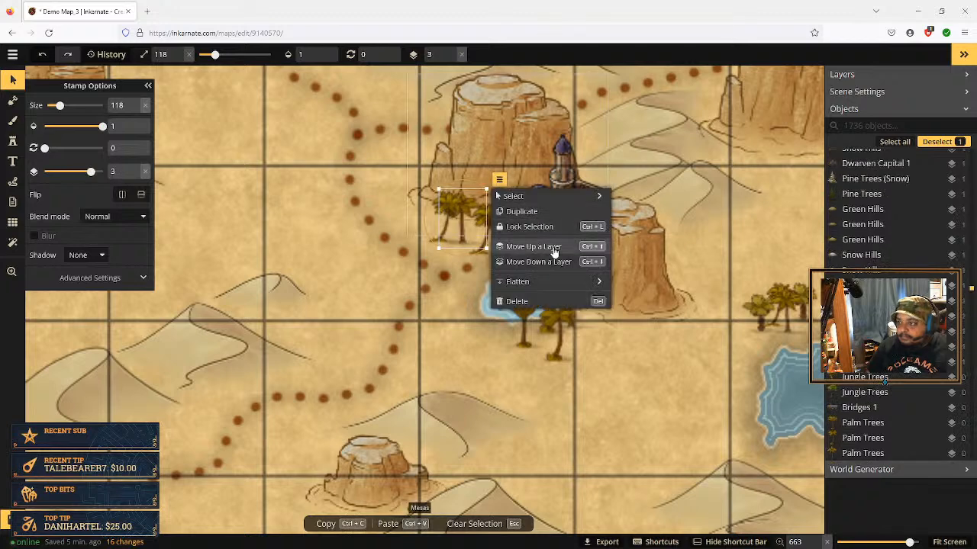
Move the outer palm tree stamp west of the desert capital up to layer 4 and the one nearest the capital to layer 5
left_click(444, 217)
left_click(477, 181)
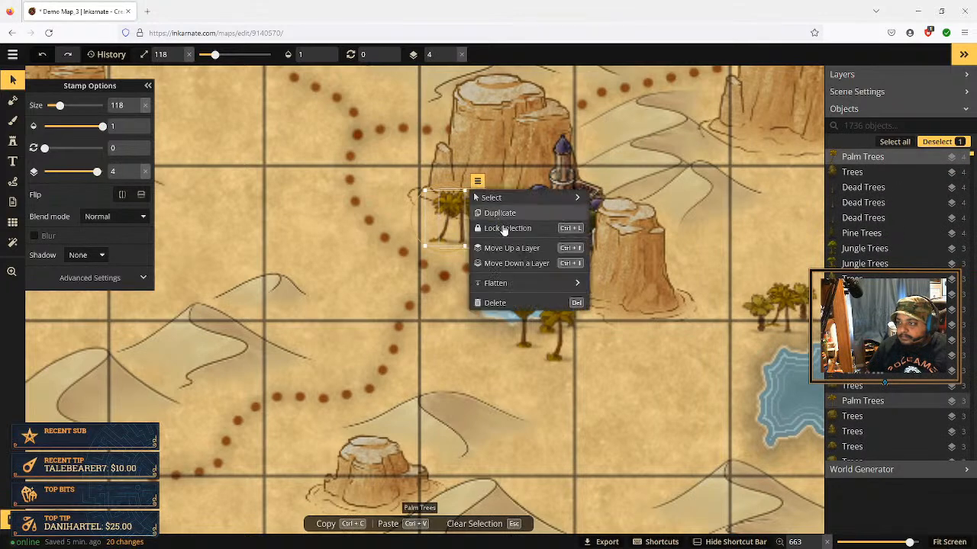
left_click(518, 249)
left_click(490, 232)
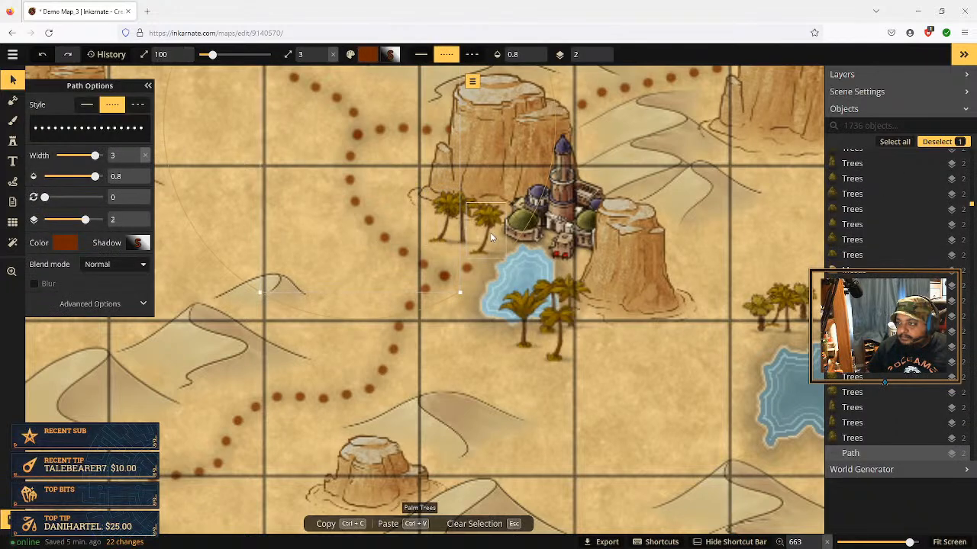
left_click(490, 232)
left_click(518, 194)
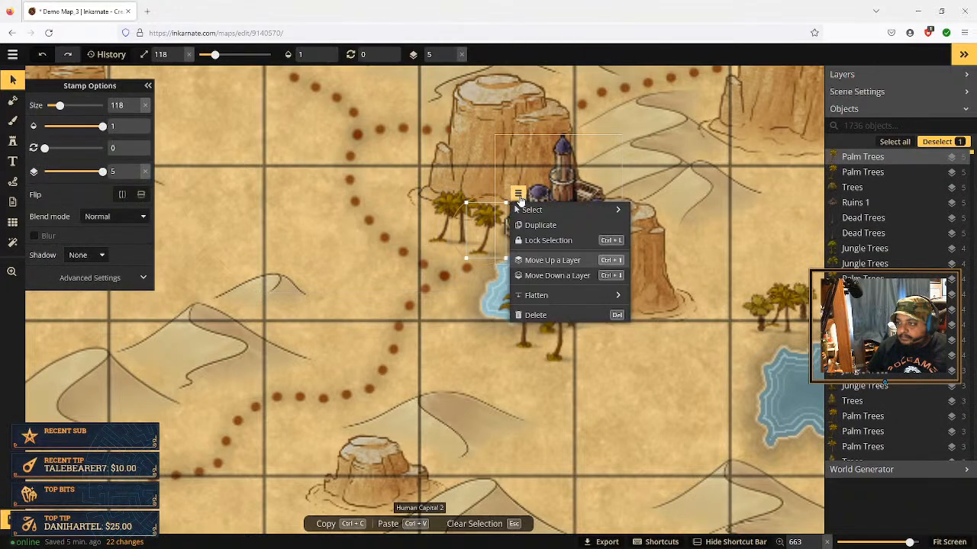
left_click(551, 260)
left_click(517, 250)
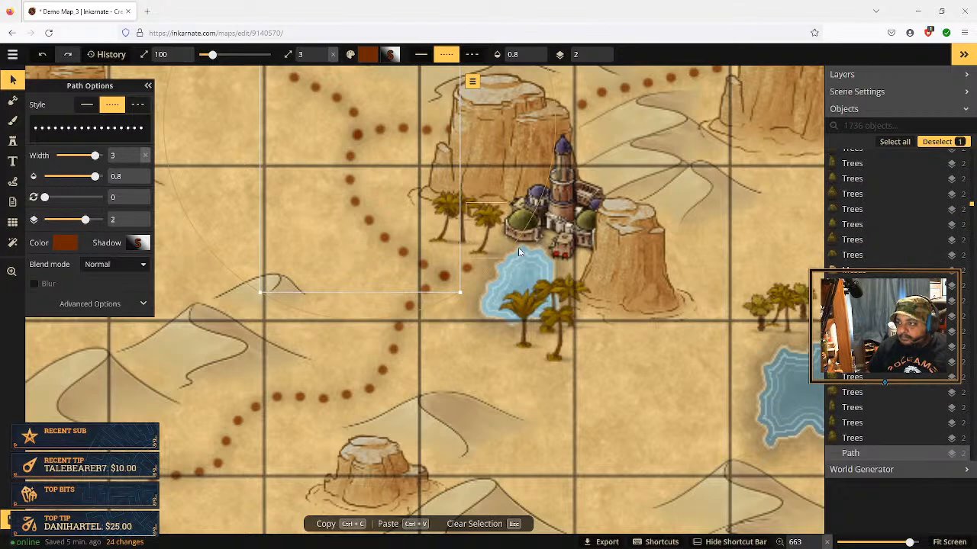
Examine the desert trails, the whole map and the northern mountain range for places where the routes should connect
scroll(518, 251, "down", 8)
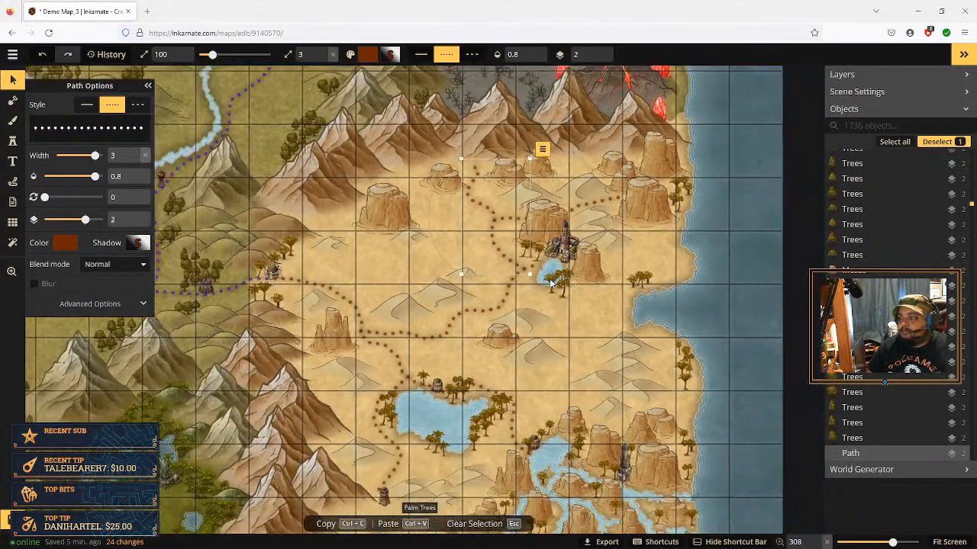
scroll(551, 283, "down", 2)
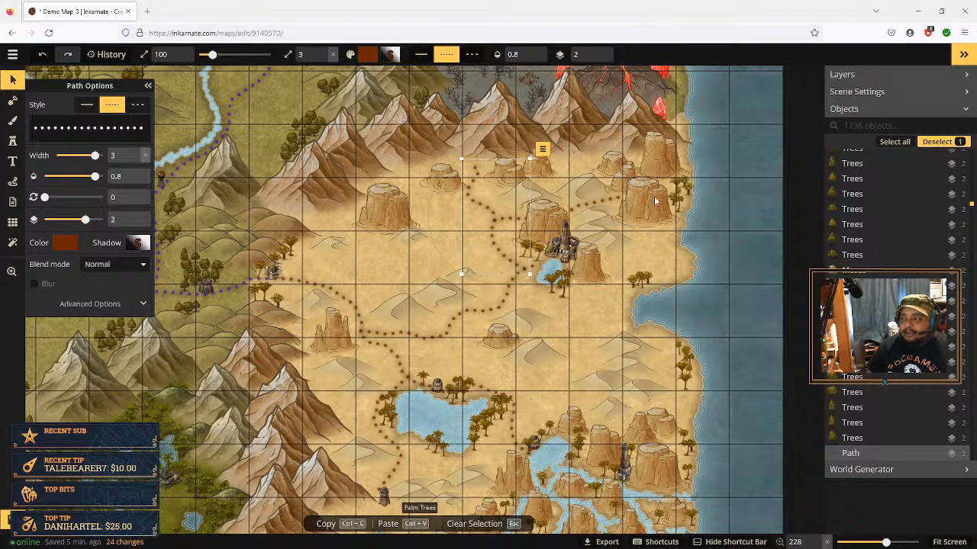
left_click_drag(388, 257, 526, 296)
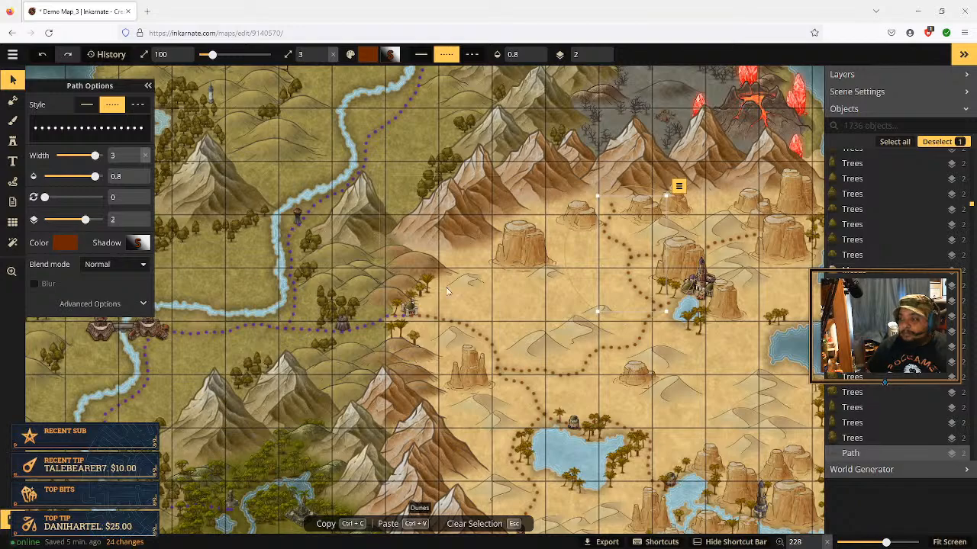
scroll(595, 325, "down", 4)
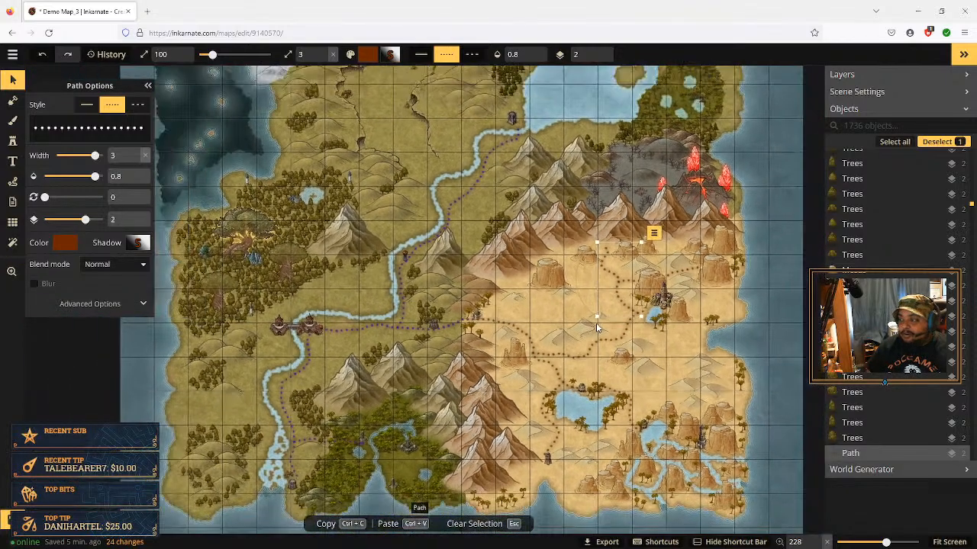
scroll(597, 326, "down", 4)
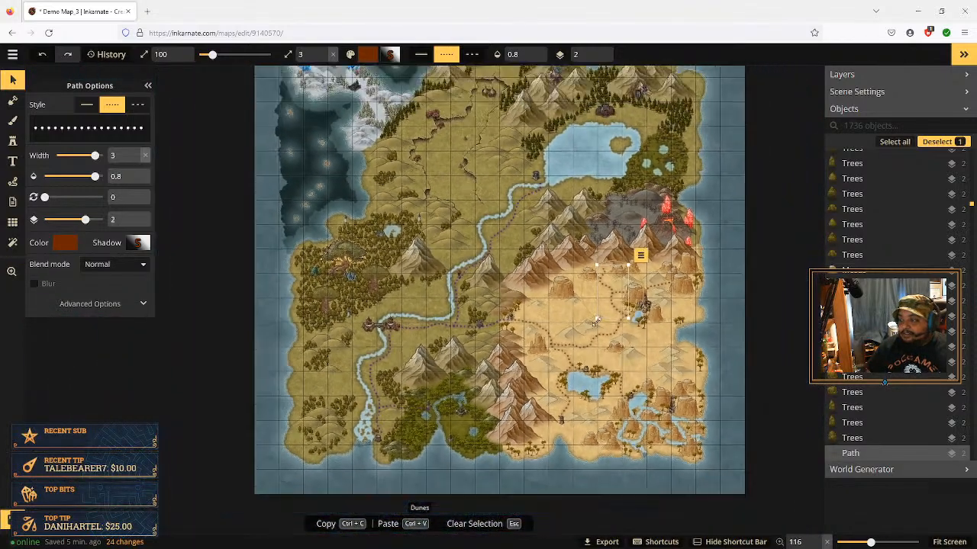
left_click(949, 542)
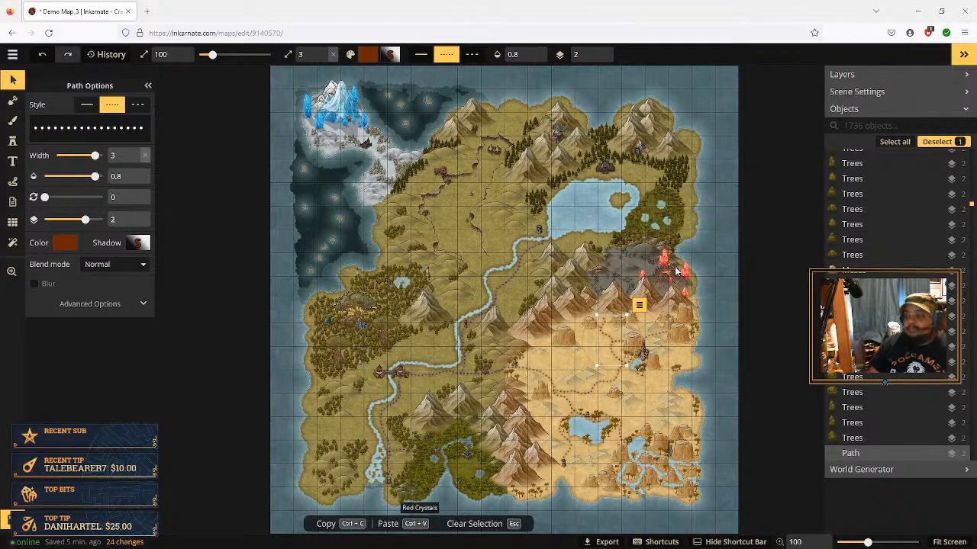
scroll(608, 259, "up", 5)
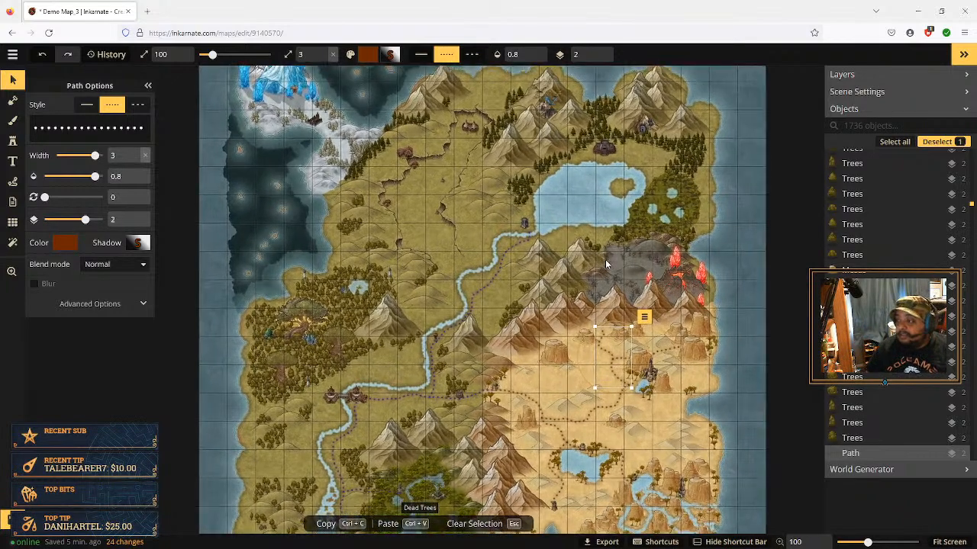
scroll(605, 260, "up", 4)
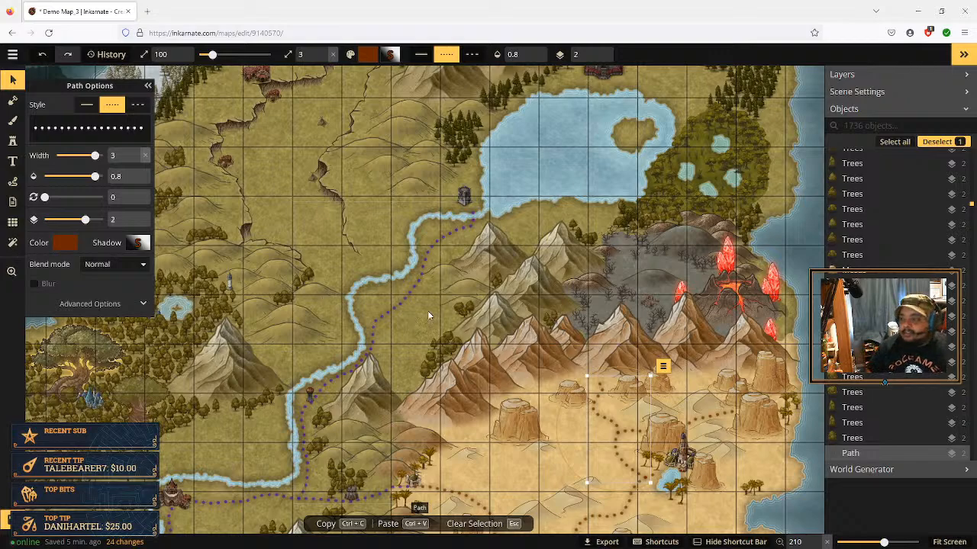
left_click_drag(414, 324, 407, 251)
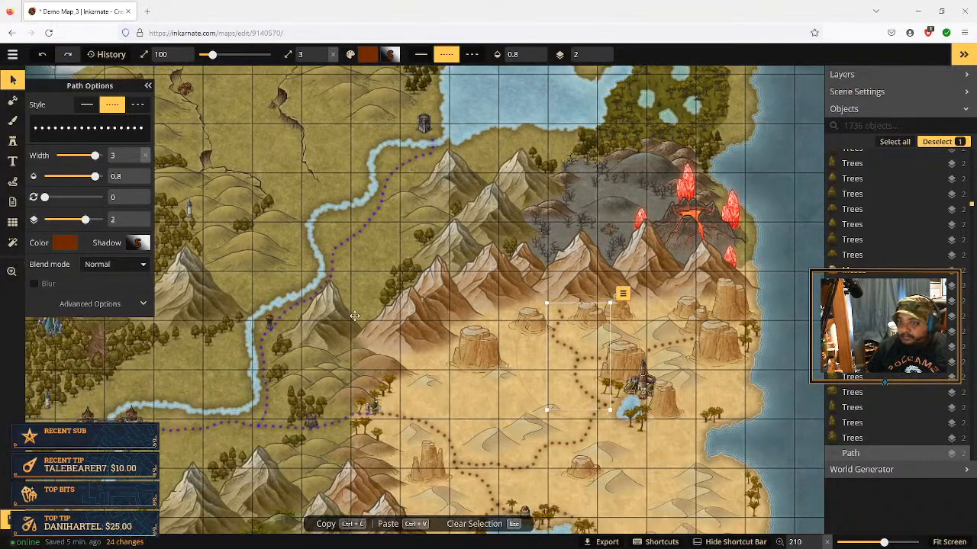
Search the stamp catalog for "cave" and place a Caves stamp at the foot of the brown mountains near the trail's northern end
left_click(12, 142)
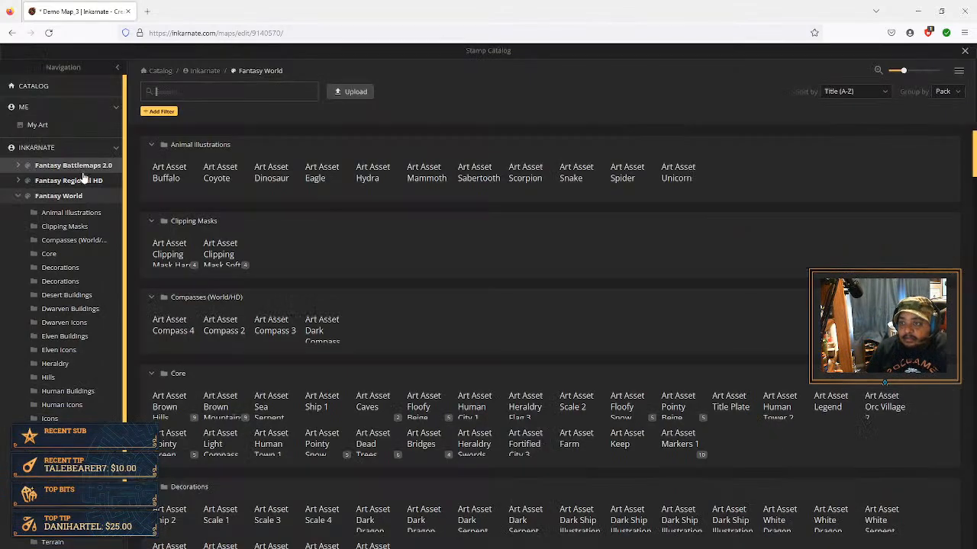
left_click(68, 171)
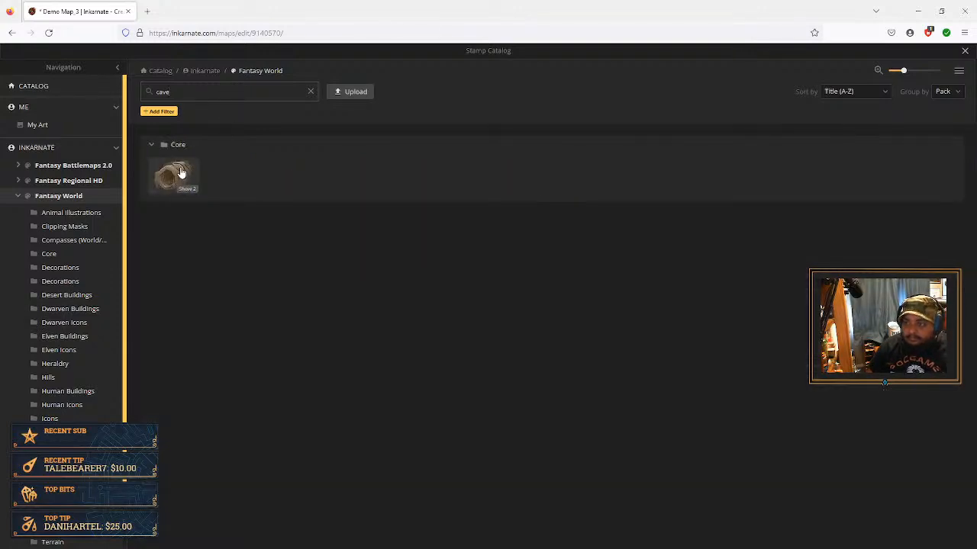
left_click(181, 175)
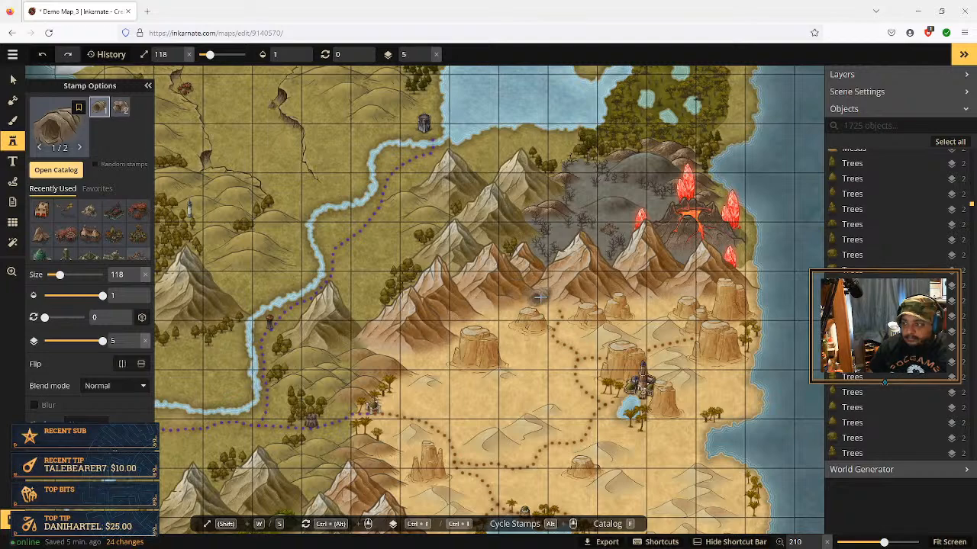
scroll(540, 297, "up", 3)
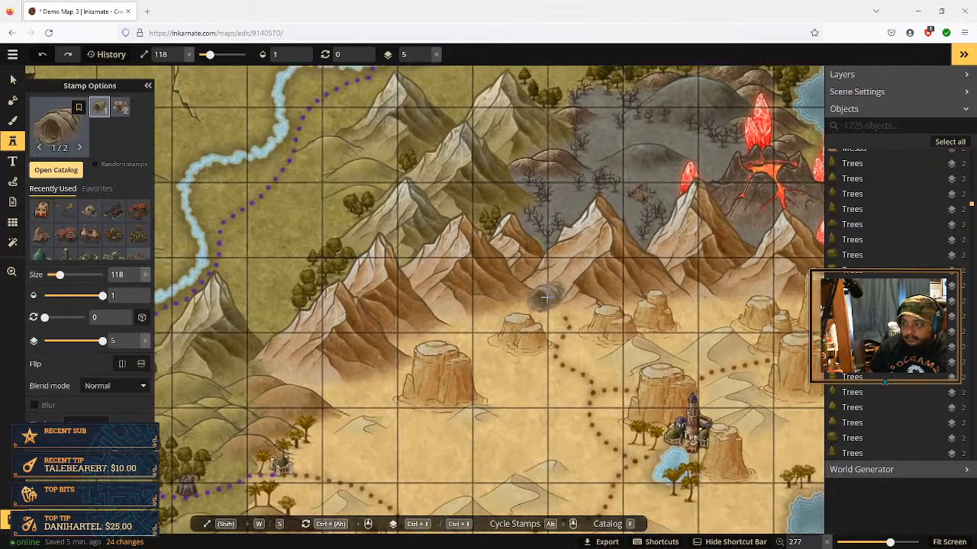
left_click(543, 300)
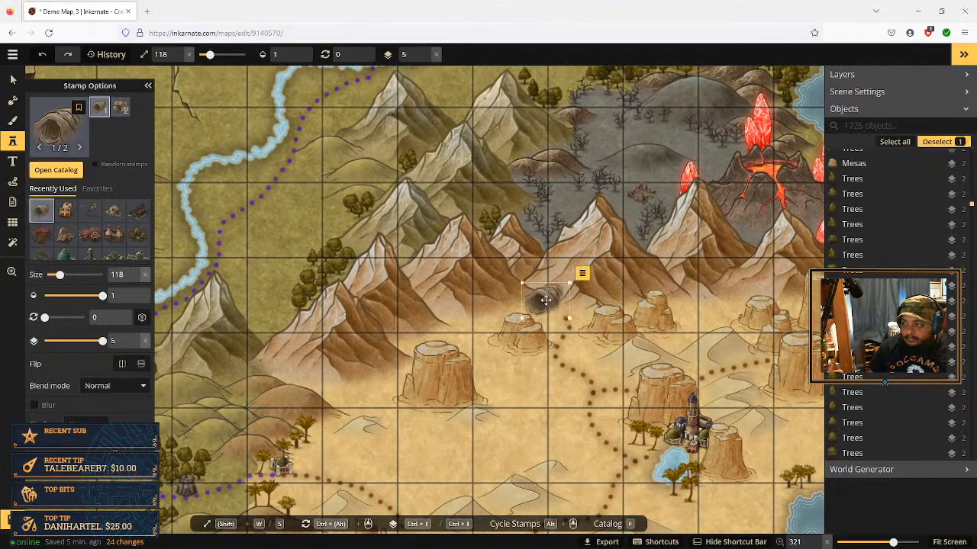
Flip the new cave stamp horizontally and reduce its size to 111
left_click(582, 274)
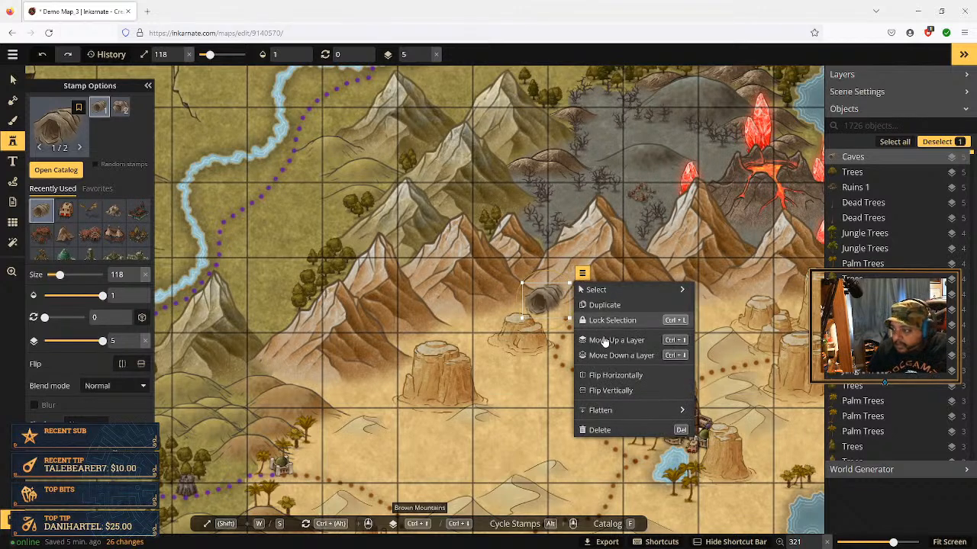
left_click(614, 375)
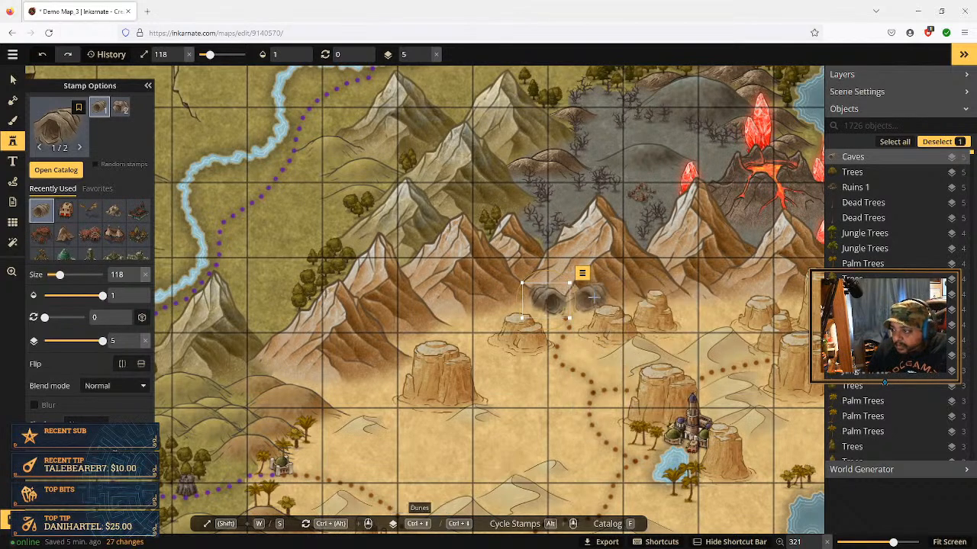
left_click(136, 280)
triple_click(136, 280)
triple_click(136, 280)
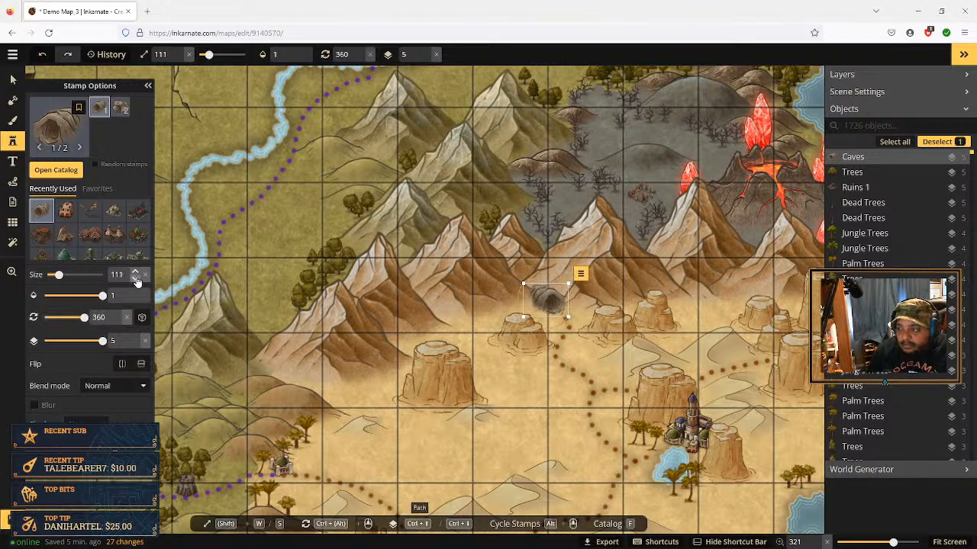
Reduce the cave stamp's size to 90 and nudge it slightly closer to the end of the northern desert trail
triple_click(136, 280)
double_click(137, 281)
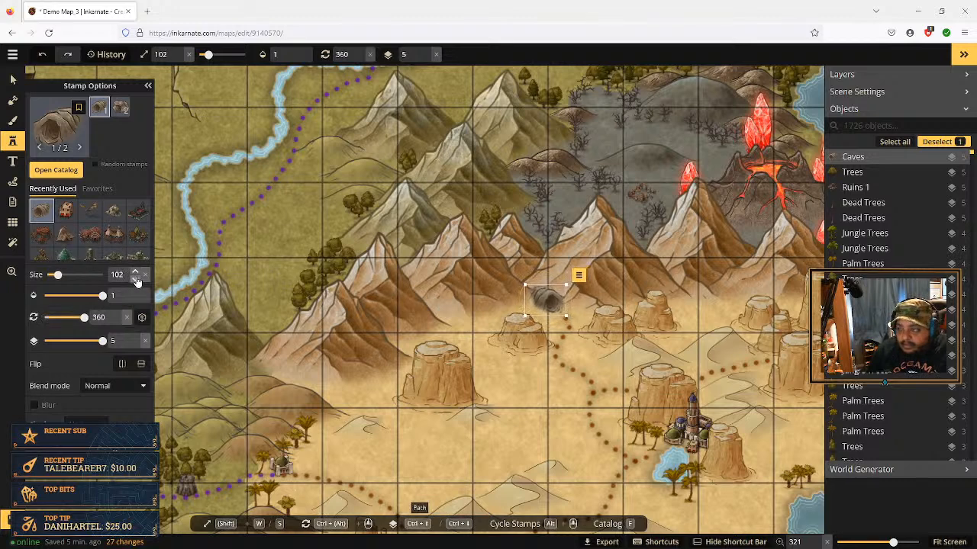
double_click(136, 280)
triple_click(135, 280)
double_click(136, 280)
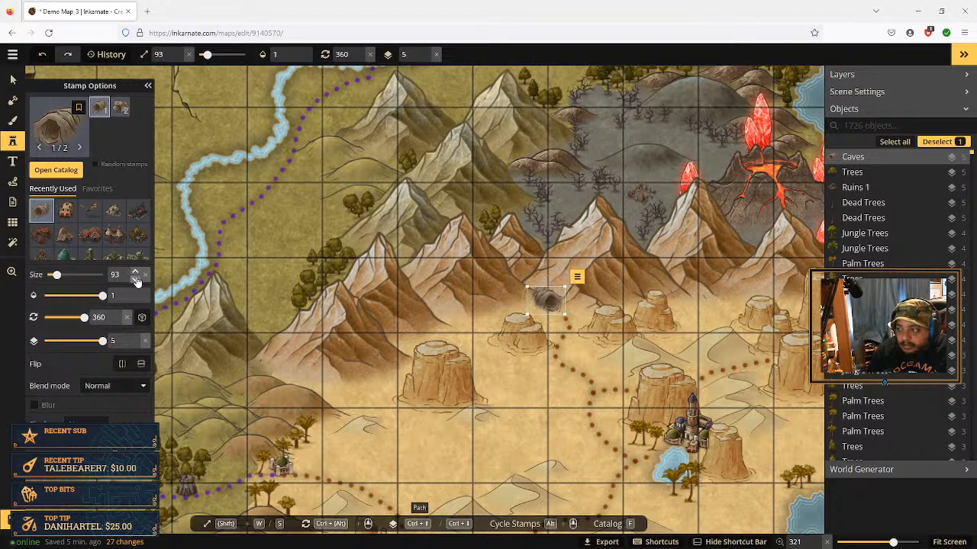
left_click(136, 280)
left_click(135, 278)
triple_click(136, 275)
triple_click(136, 274)
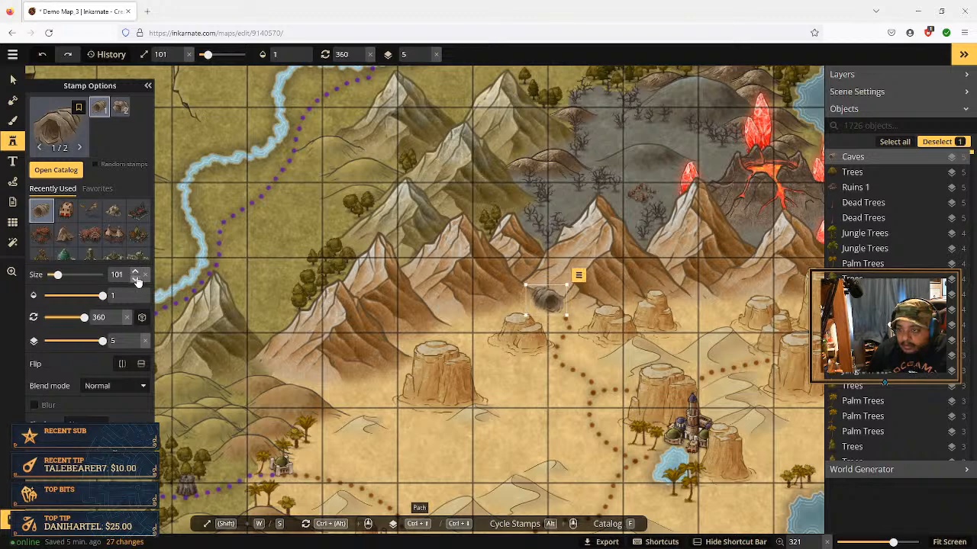
left_click(137, 280)
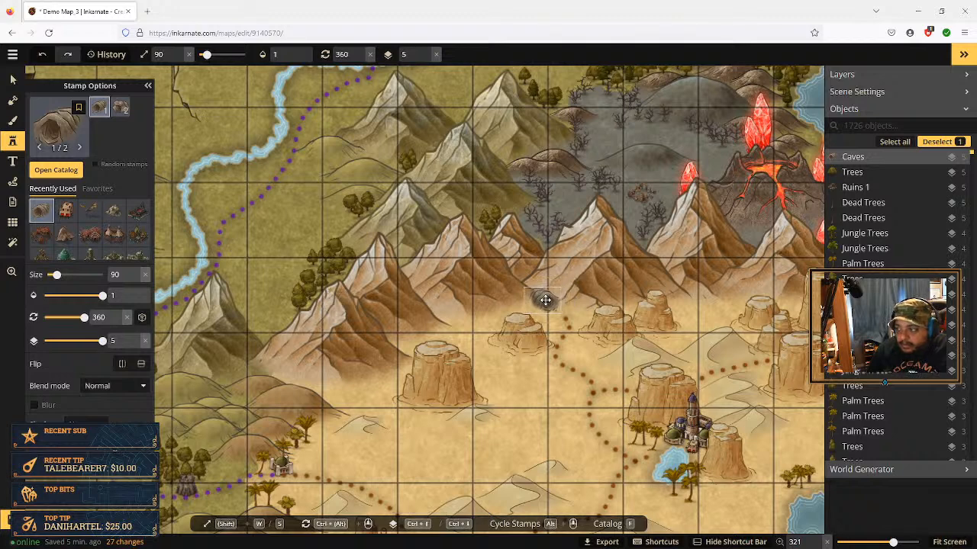
left_click_drag(545, 300, 551, 302)
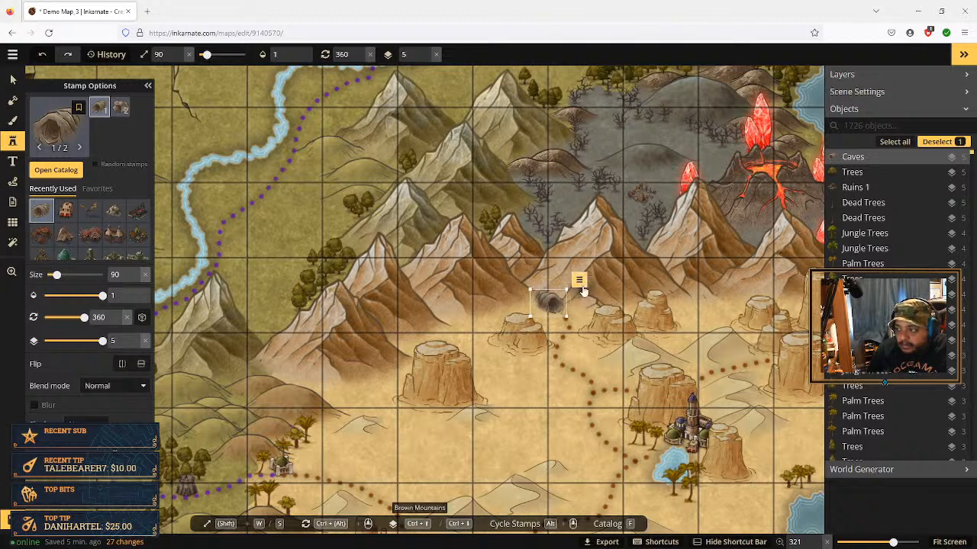
Move the cave stamp at the foot of the brown mountains down to layer 2
left_click(579, 280)
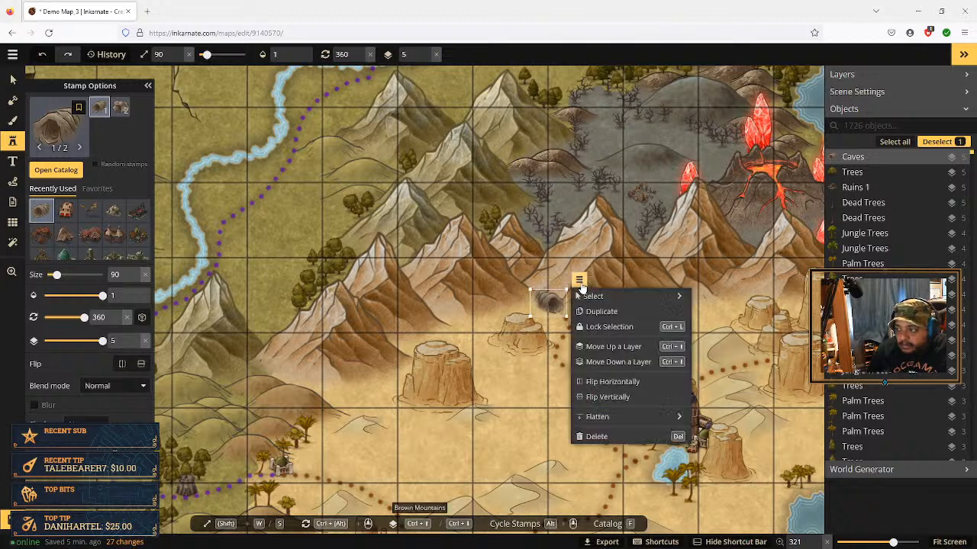
left_click(626, 361)
left_click(625, 361)
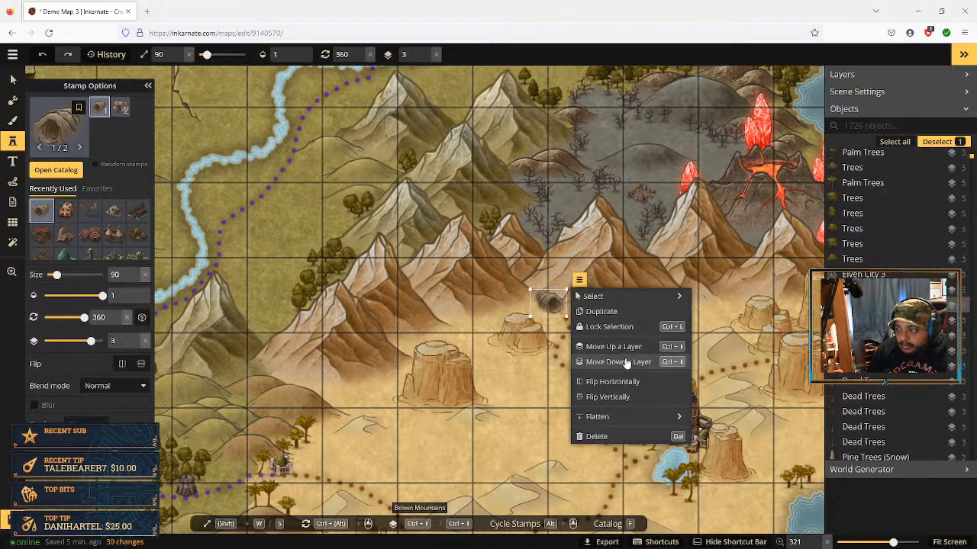
left_click(625, 361)
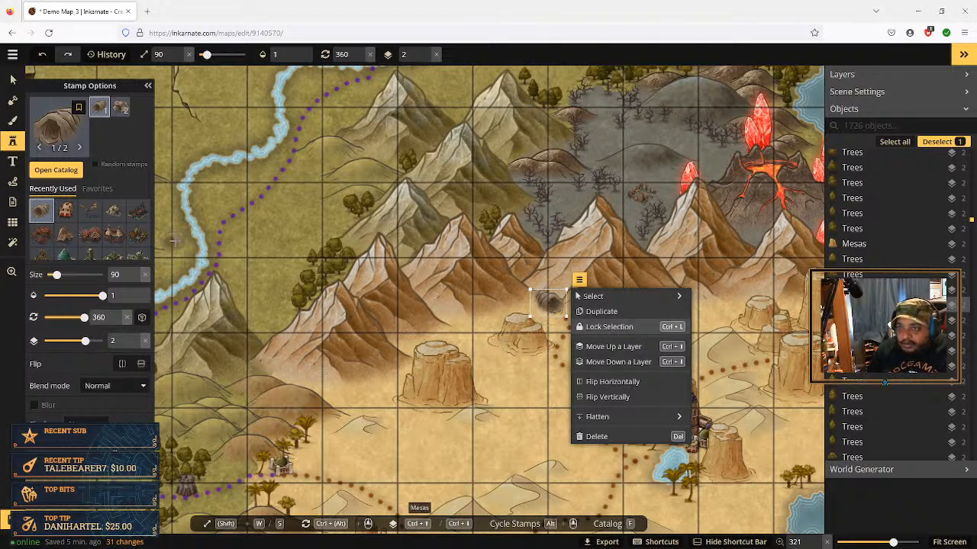
Inspect the existing cave stamp at the northwestern ice mountain for its size and layer, and compare it with the new desert cave
left_click(12, 79)
scroll(185, 211, "up", 1)
scroll(185, 211, "up", 2)
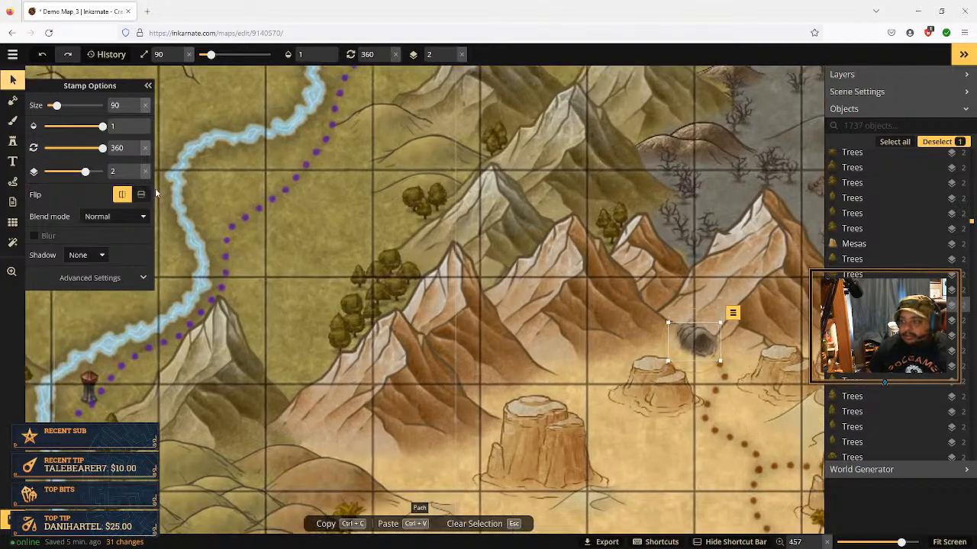
scroll(154, 187, "down", 3)
key("space")
left_click_drag(207, 179, 416, 351)
left_click_drag(226, 226, 248, 247)
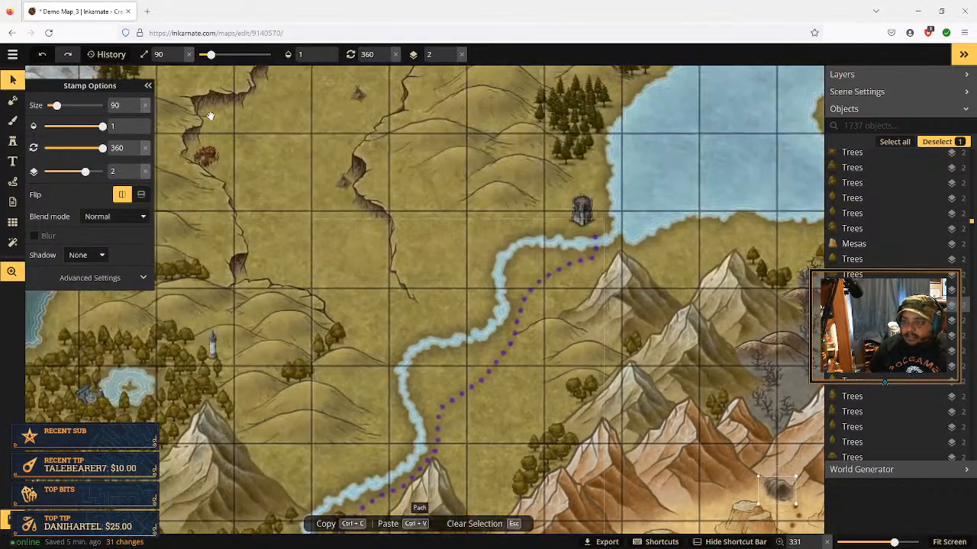
left_click_drag(211, 116, 488, 351)
left_click_drag(316, 187, 443, 274)
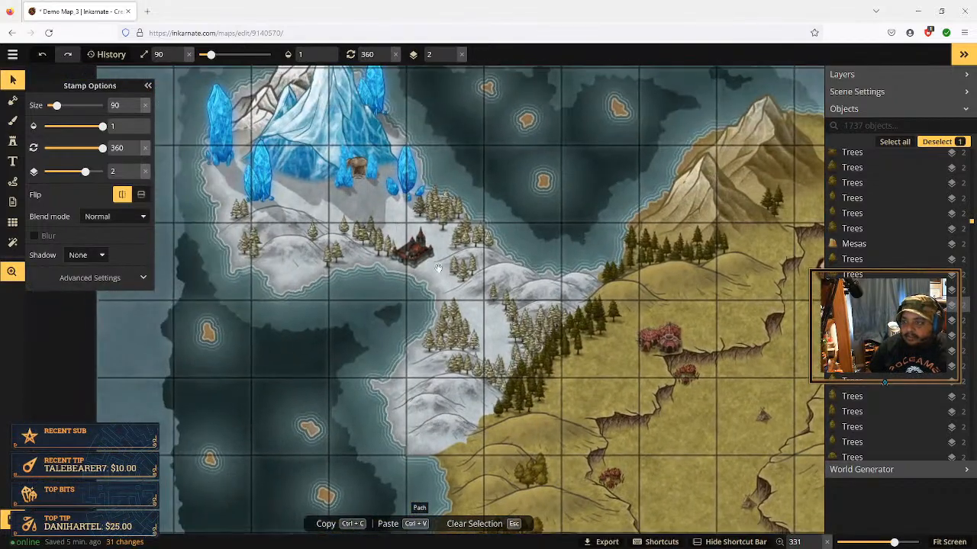
left_click(358, 167)
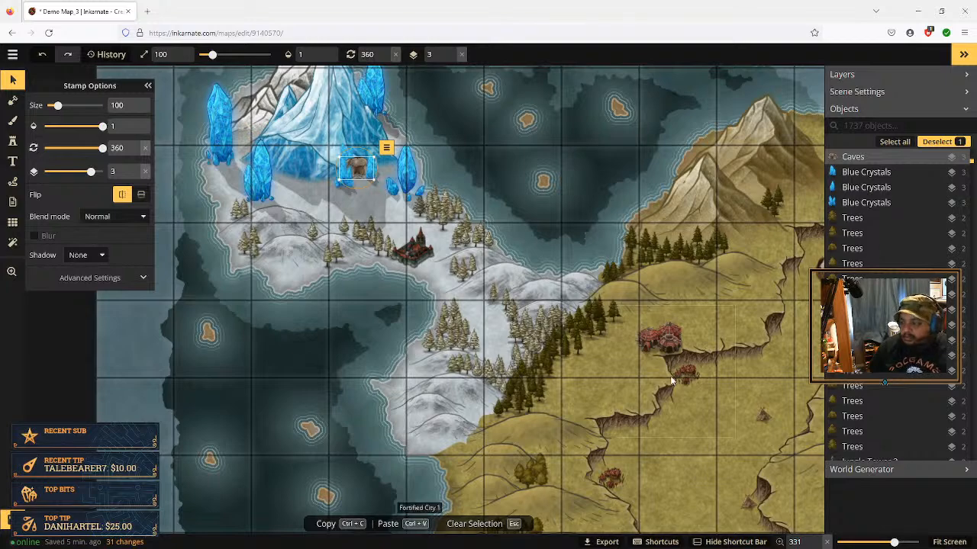
key("space")
left_click_drag(676, 423, 418, 170)
left_click_drag(605, 370, 253, 92)
left_click(572, 283)
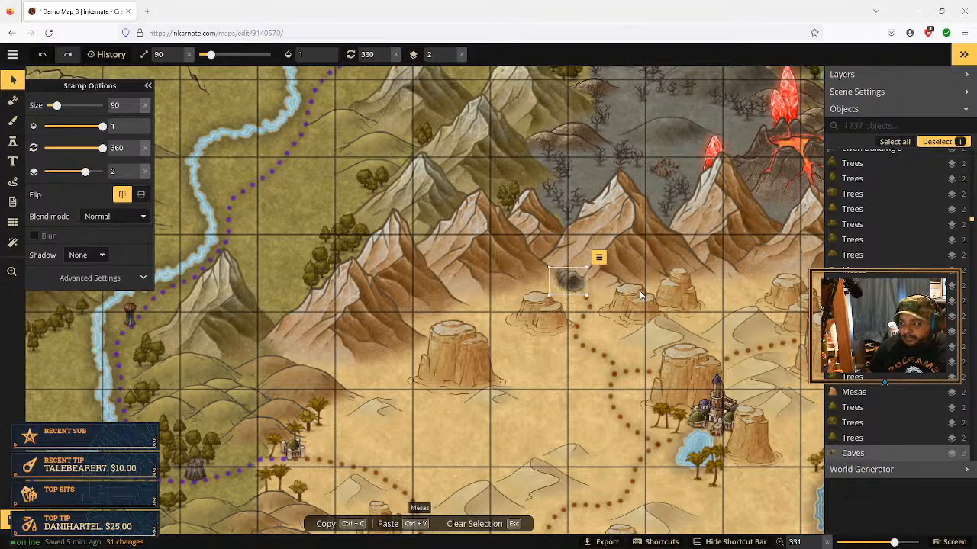
Search the stamp catalog for "pyramid" and choose the Desert (HD) pyramid stamp from Fantasy Regional HD
scroll(639, 292, "down", 3)
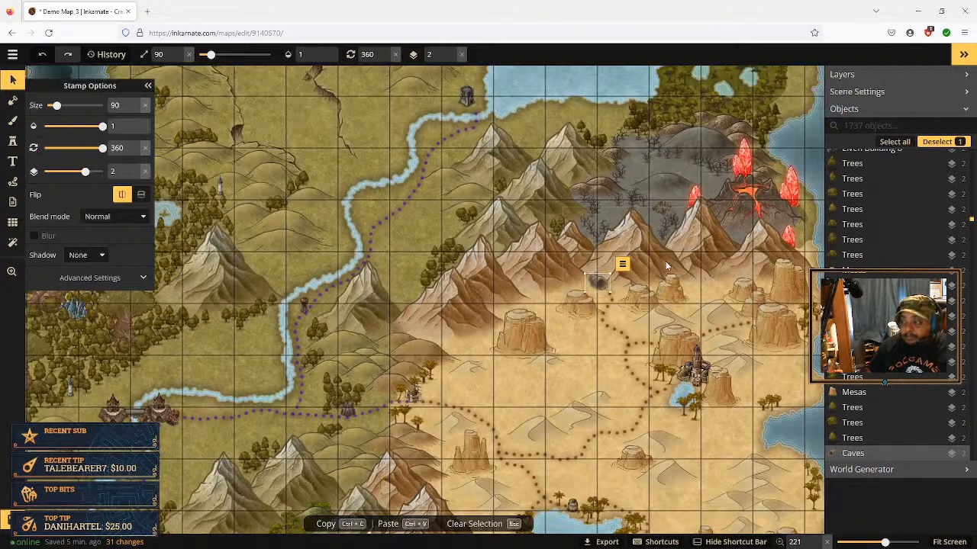
left_click(12, 140)
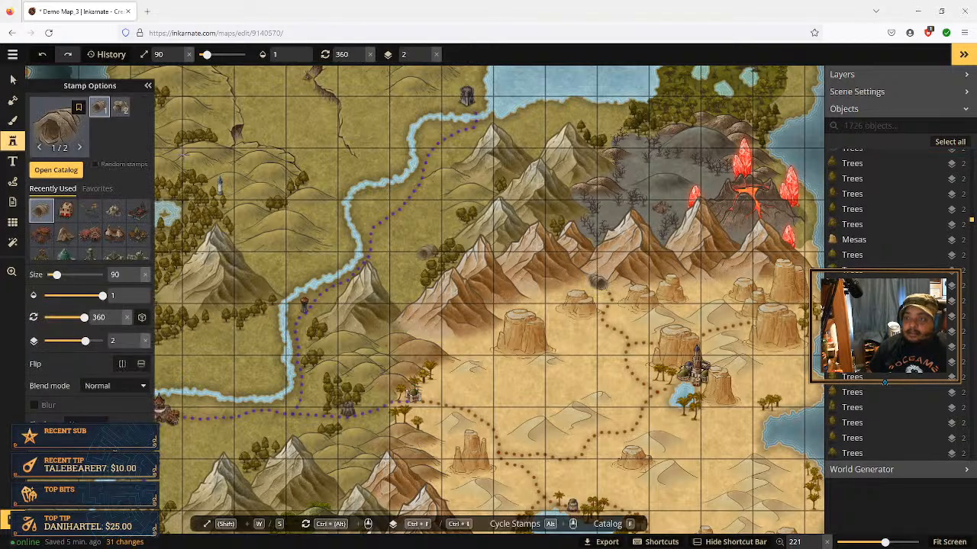
left_click(57, 170)
left_click_drag(214, 92, 131, 88)
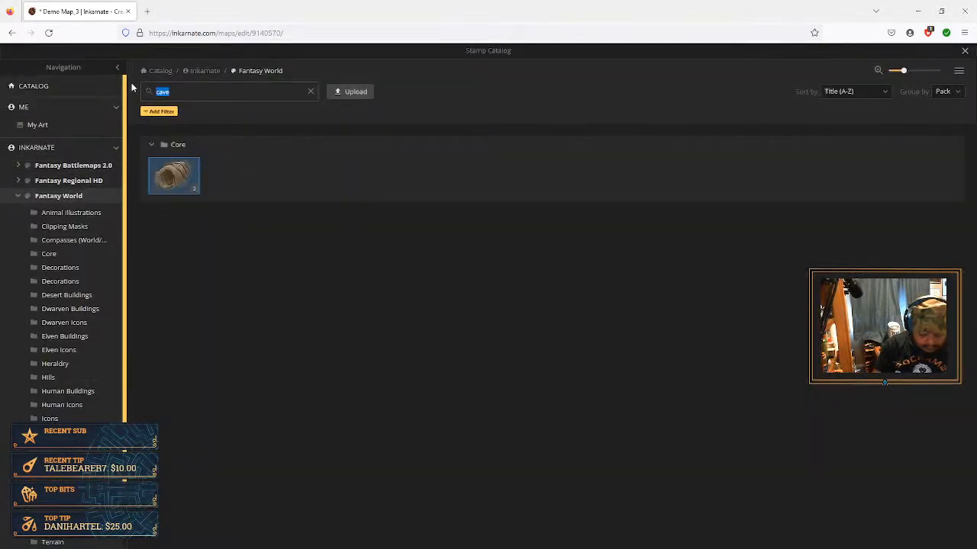
type("pyramid")
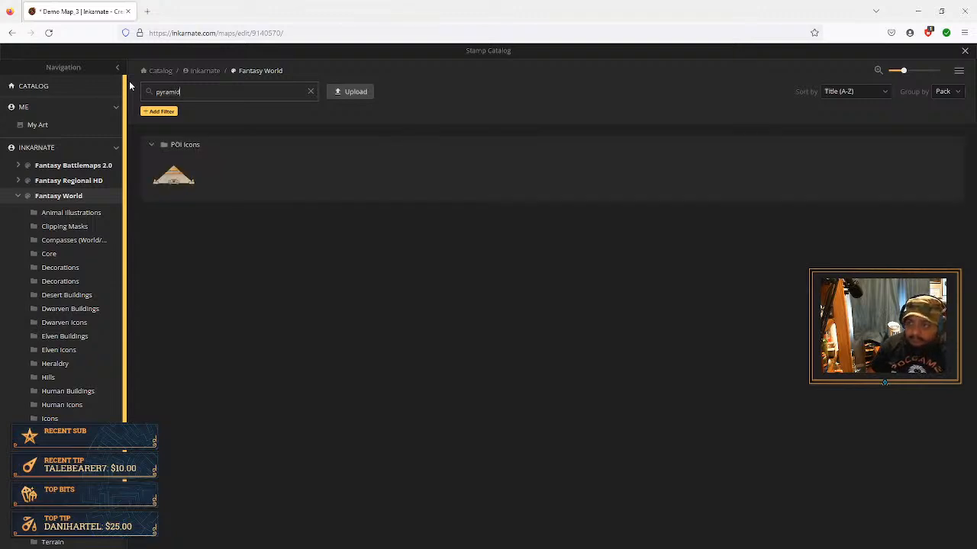
left_click(19, 197)
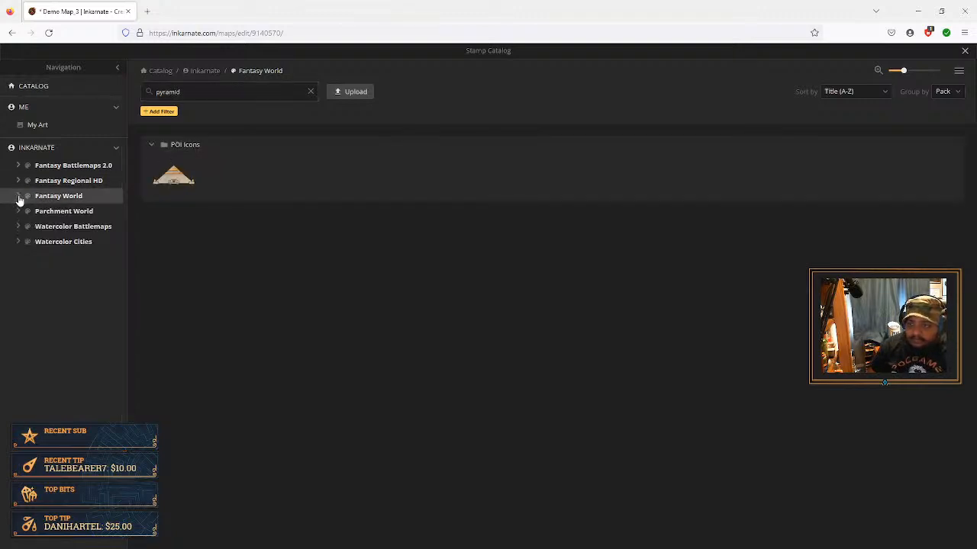
left_click(46, 181)
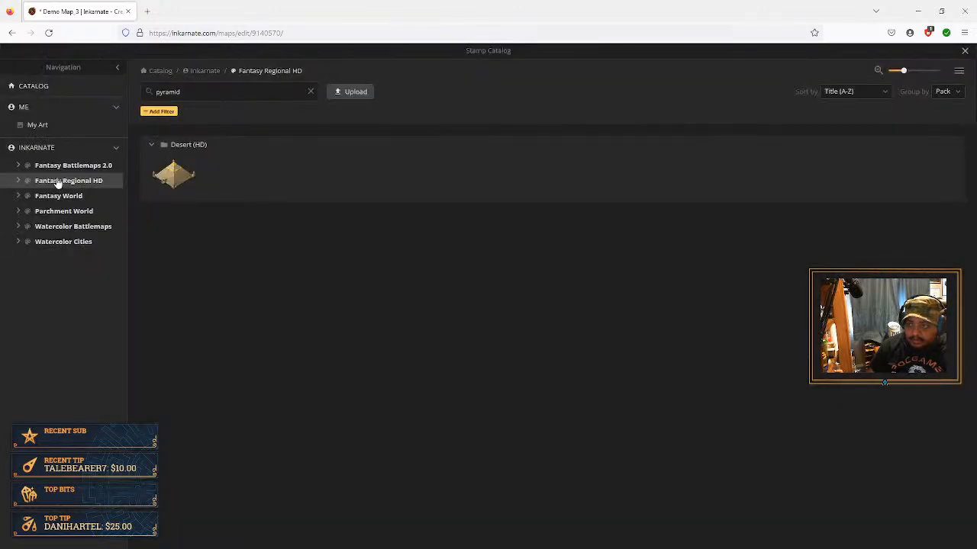
left_click(174, 174)
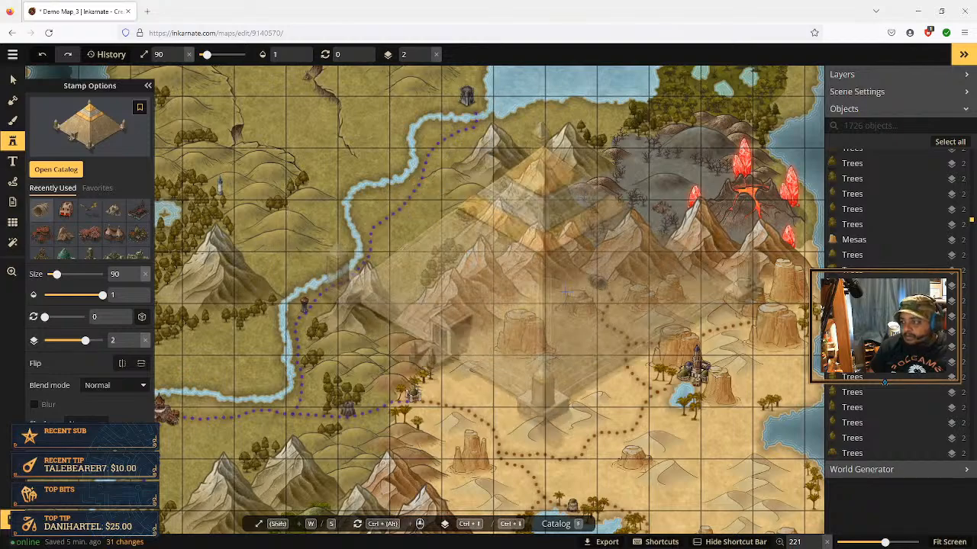
Try the pyramid stamp at size 10 over the map, and leave stamp placement without placing it
scroll(382, 301, "down", 2)
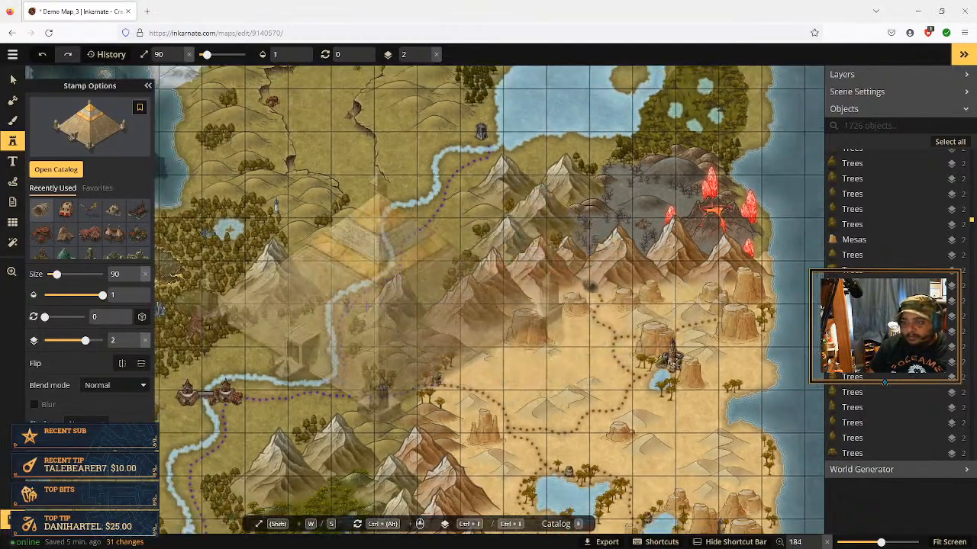
left_click(137, 281)
left_click(137, 281)
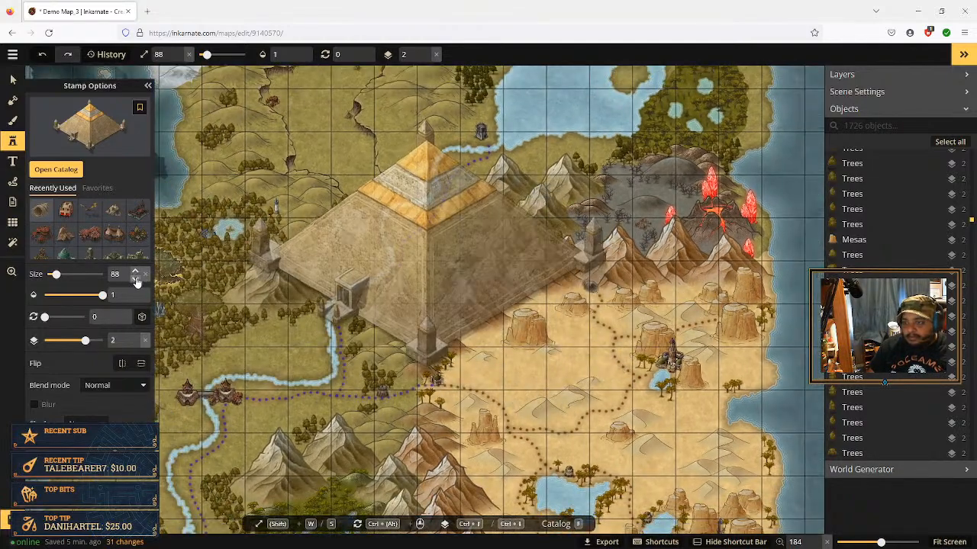
left_click_drag(136, 281, 137, 281)
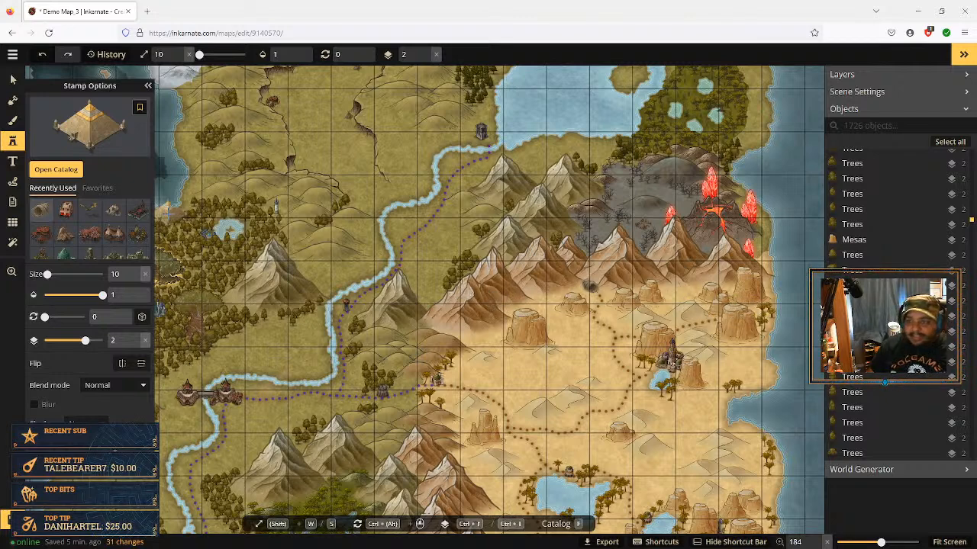
left_click(12, 79)
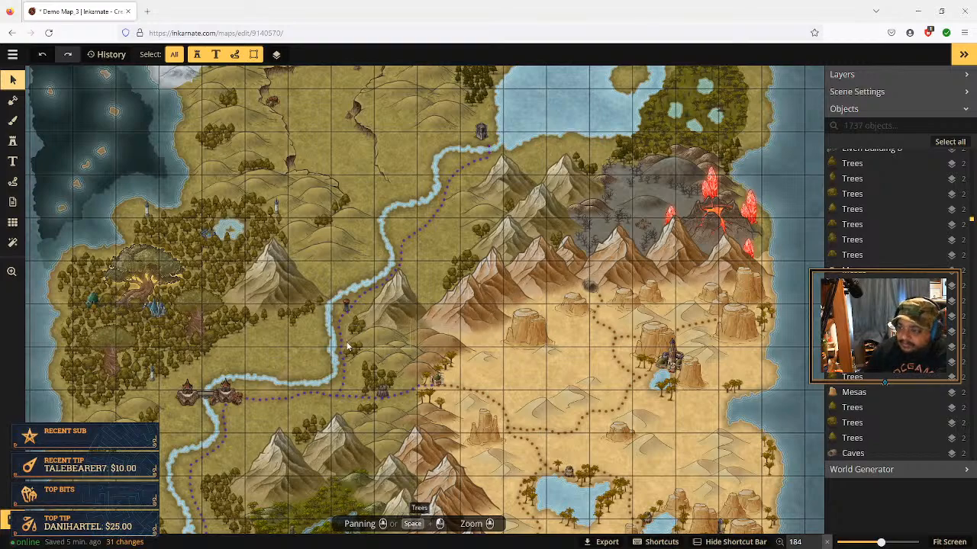
Set up the dotted segment path tool over the northern lands with the dark red colour 780000
key("space")
left_click_drag(303, 356, 340, 236)
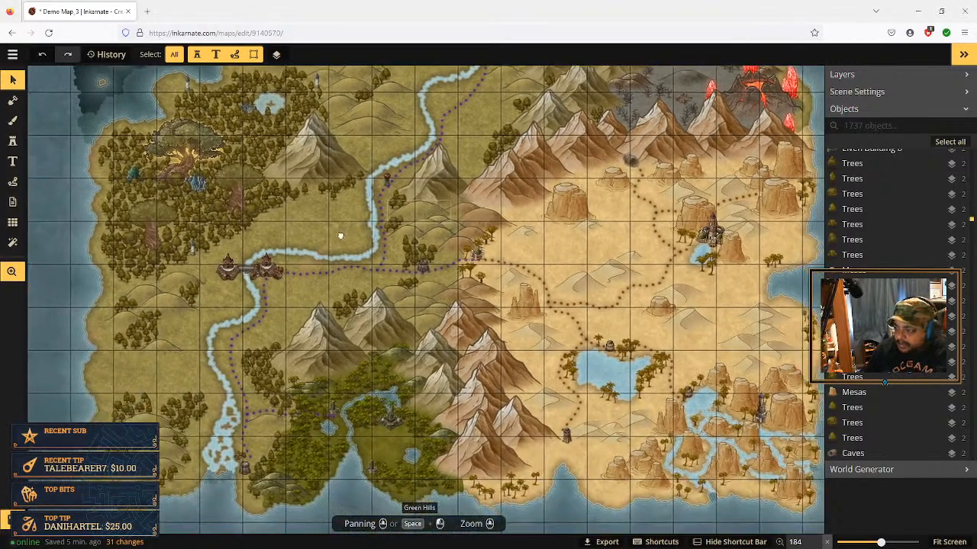
left_click_drag(521, 311, 591, 457)
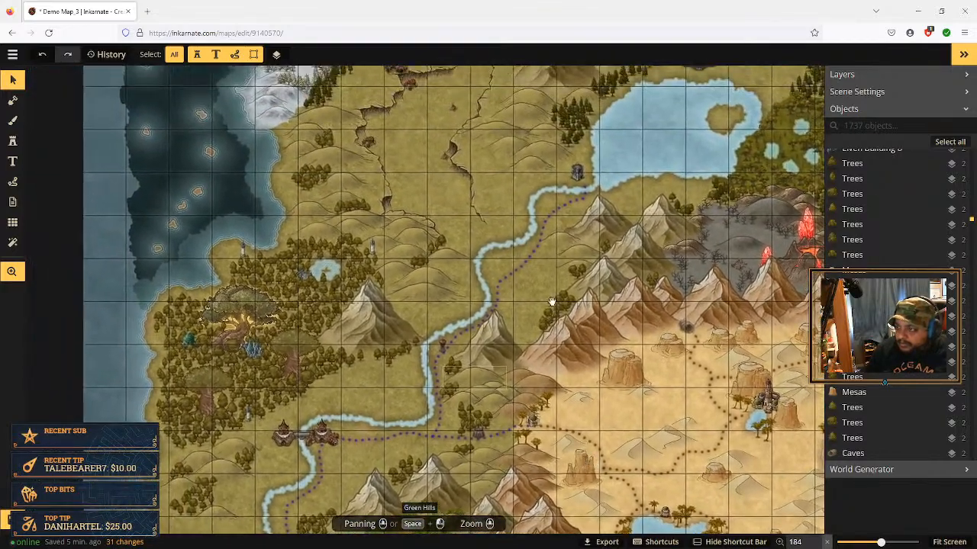
left_click_drag(539, 281, 421, 434)
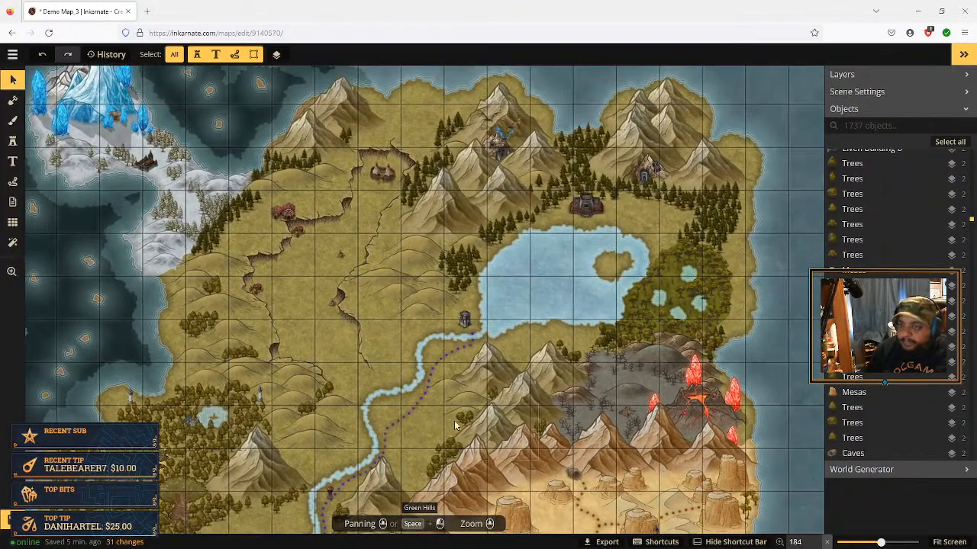
left_click(13, 183)
left_click(65, 245)
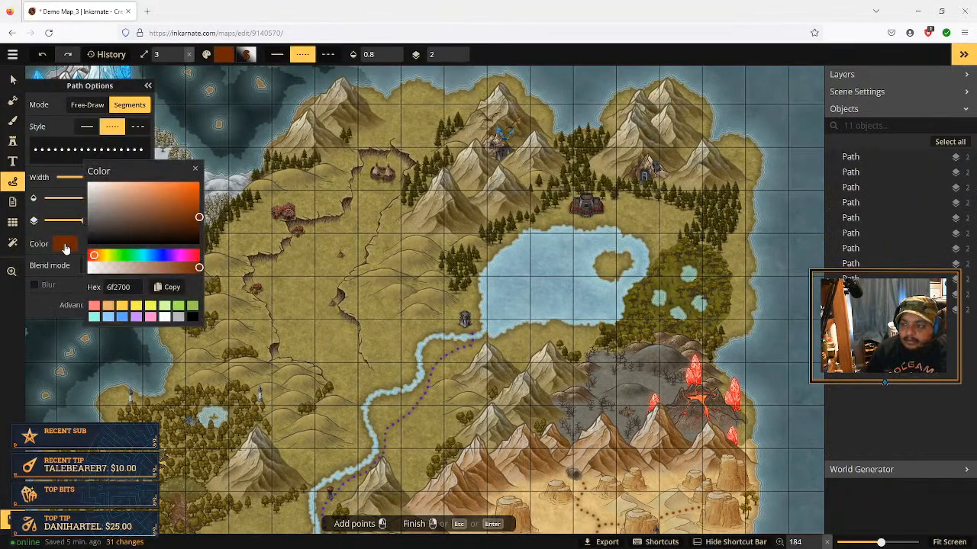
left_click_drag(94, 255, 177, 257)
left_click_drag(162, 261, 148, 258)
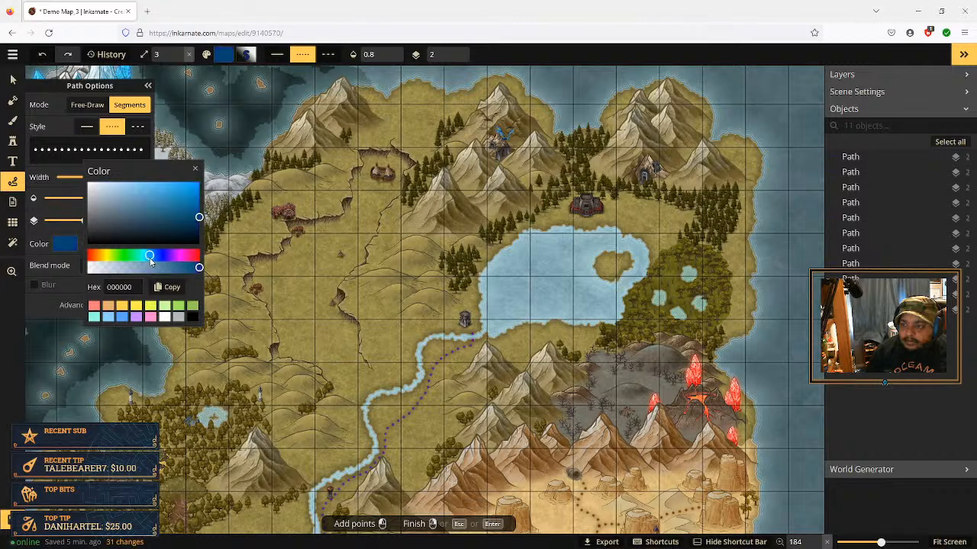
left_click(196, 221)
left_click_drag(200, 222, 199, 200)
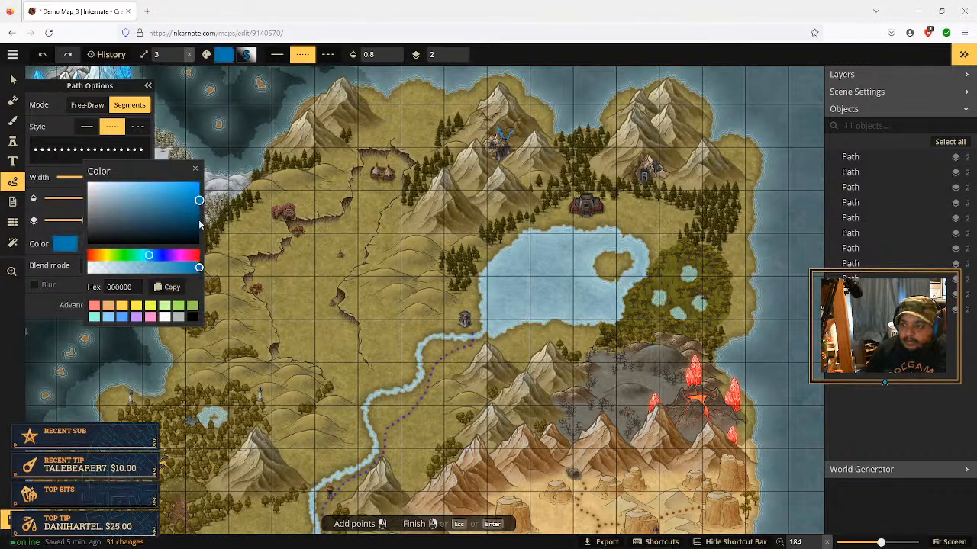
left_click_drag(150, 256, 131, 256)
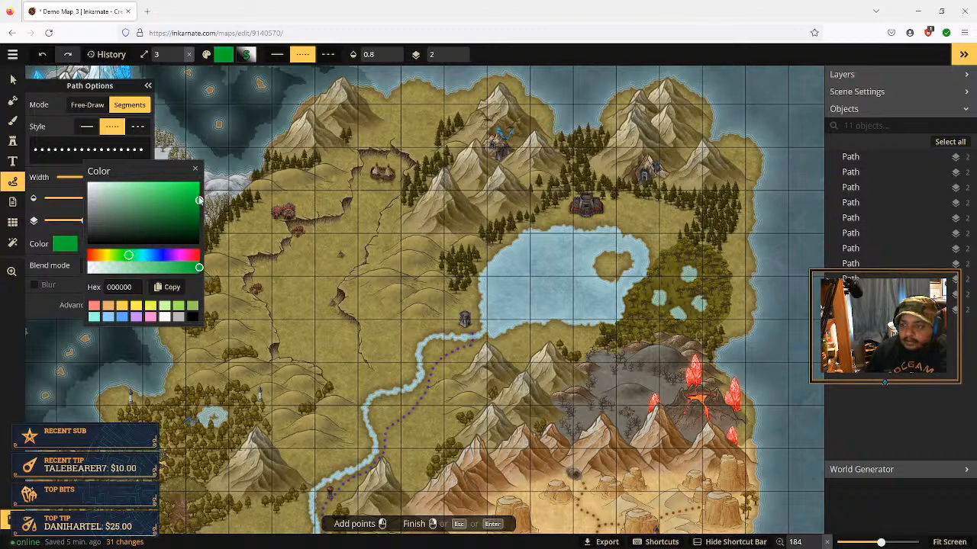
left_click_drag(199, 200, 206, 204)
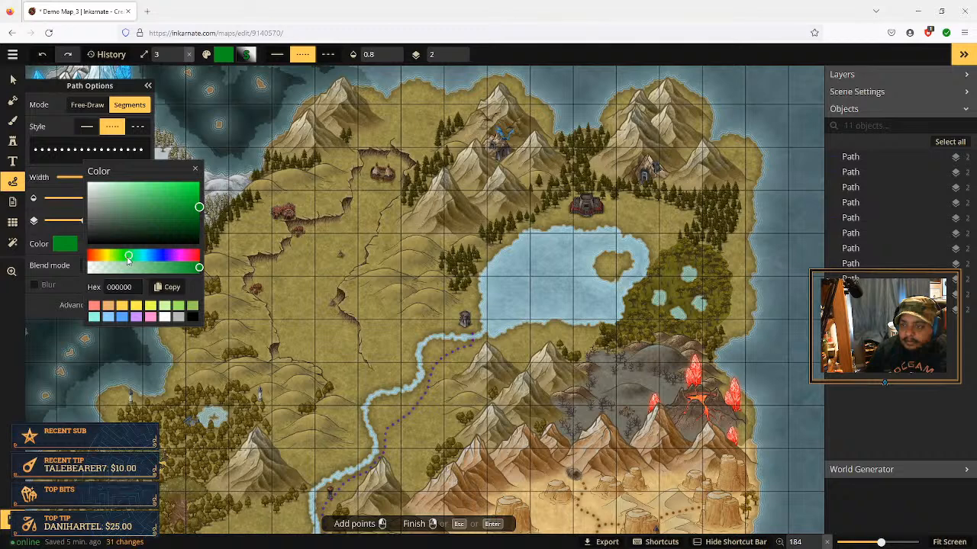
left_click_drag(128, 259, 103, 264)
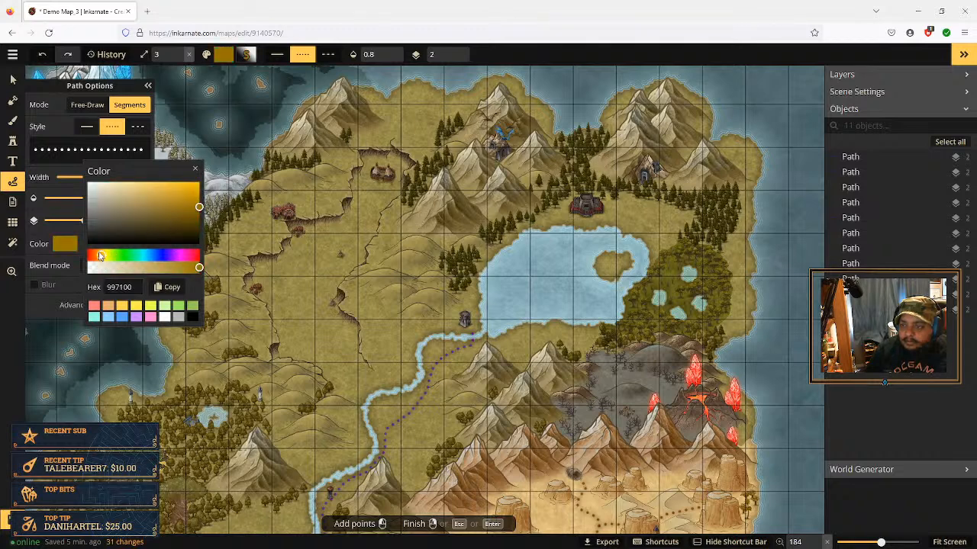
left_click_drag(99, 256, 87, 254)
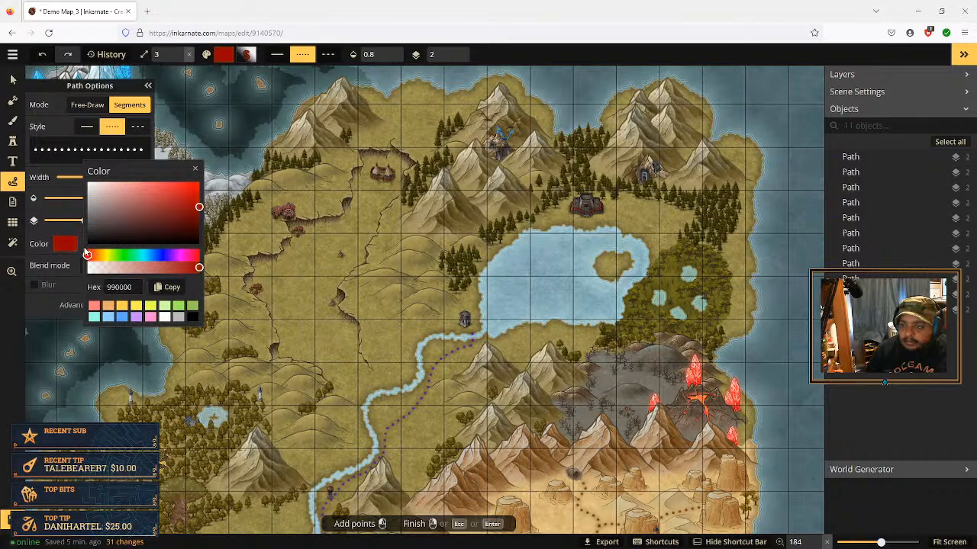
left_click_drag(200, 211, 200, 212)
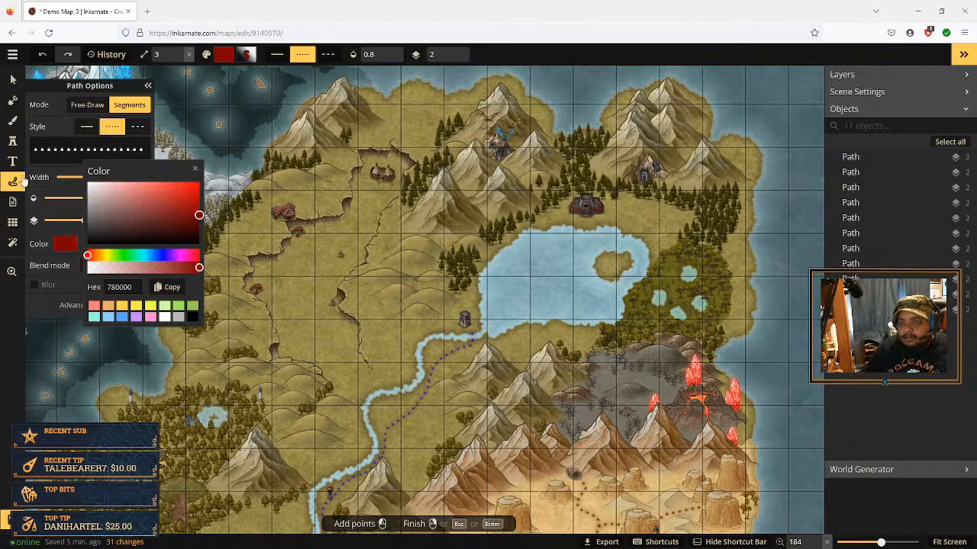
Draw a dark red dotted path from the tower at the lake's southwest corner along the west and north shores to the red fortress
left_click(13, 79)
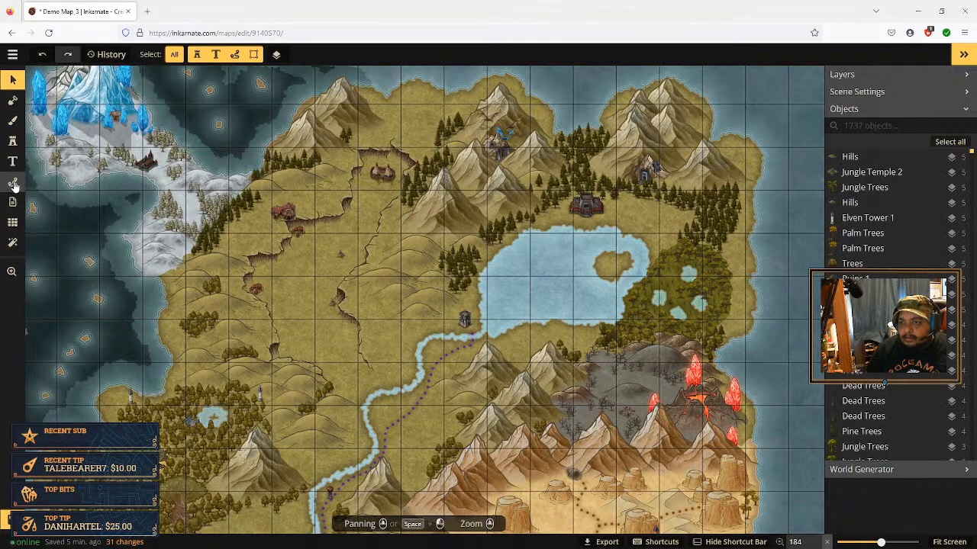
left_click(13, 182)
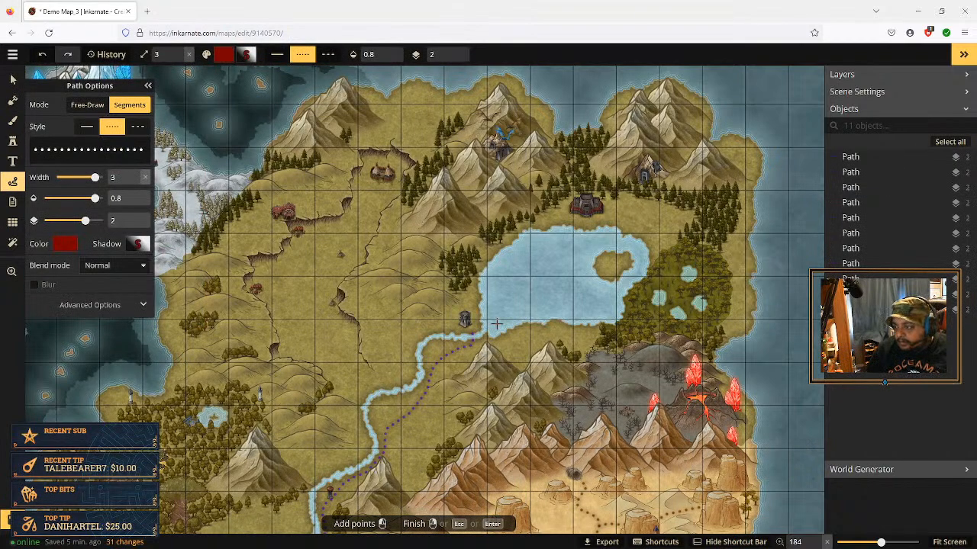
key("space")
left_click_drag(524, 308, 475, 362)
scroll(475, 362, "up", 6)
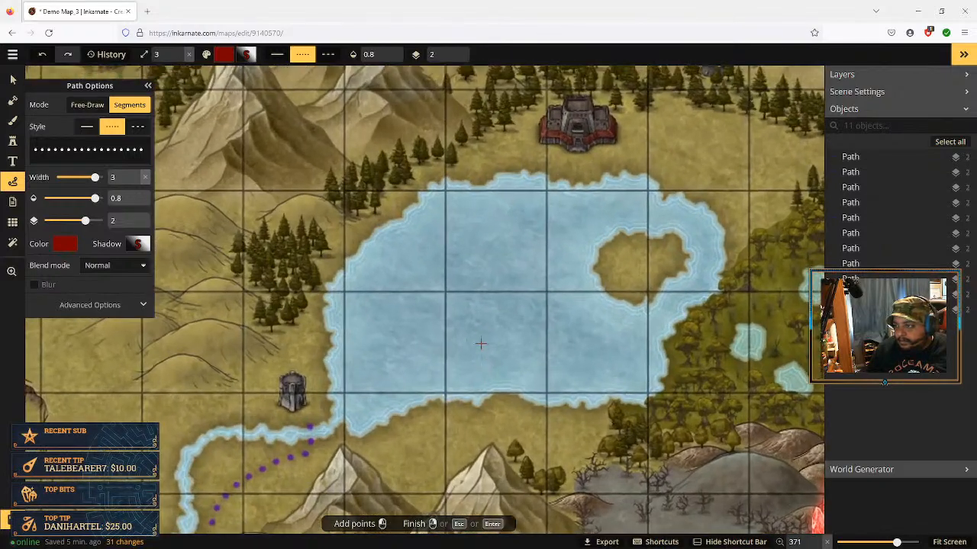
key("space")
left_click_drag(519, 308, 502, 280)
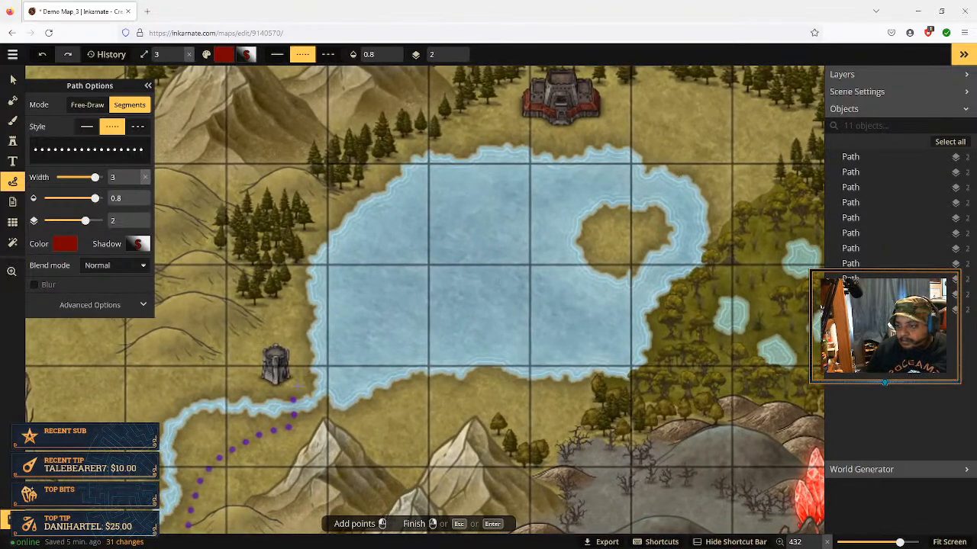
left_click(294, 384)
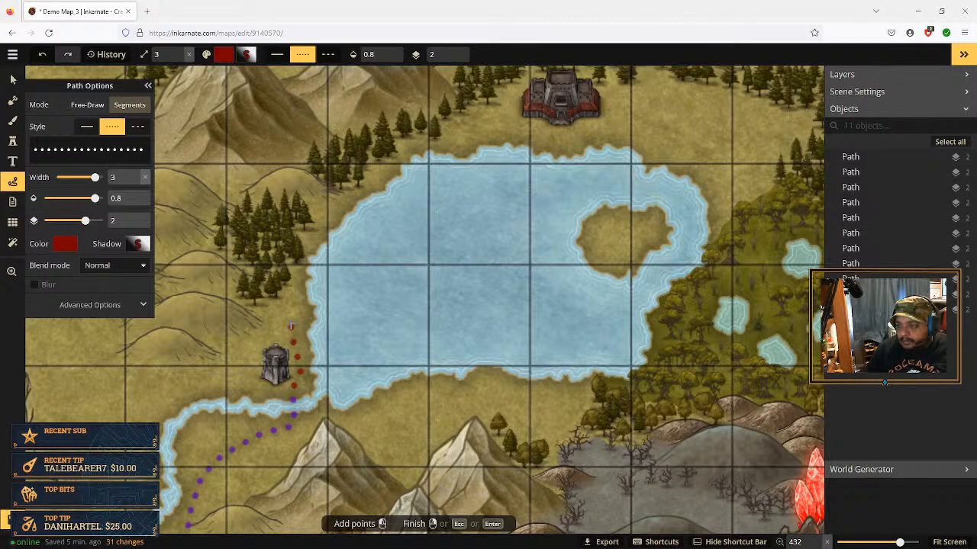
left_click(289, 309)
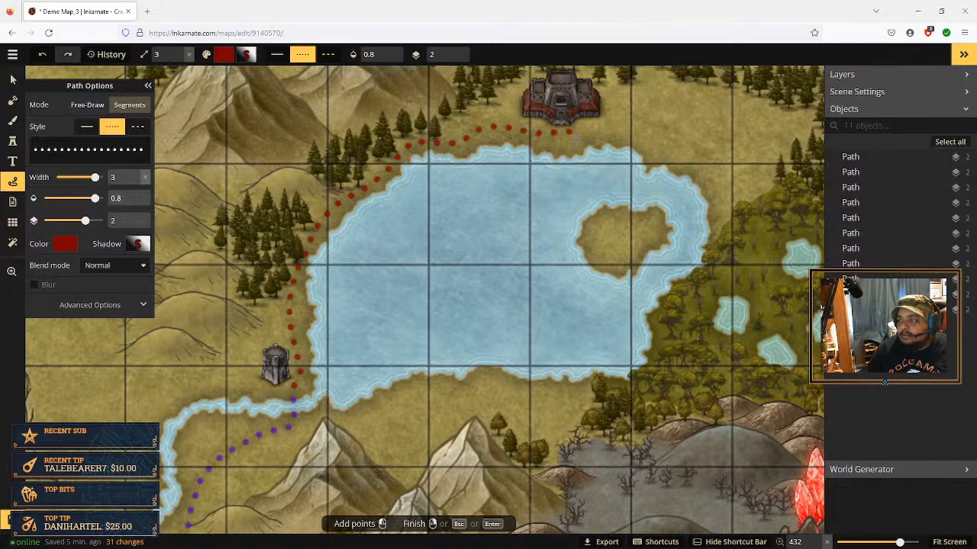
Extend the red dotted path from the fortress northeast to the gate in the mountain, then finish and deselect it
left_click_drag(635, 124, 530, 246)
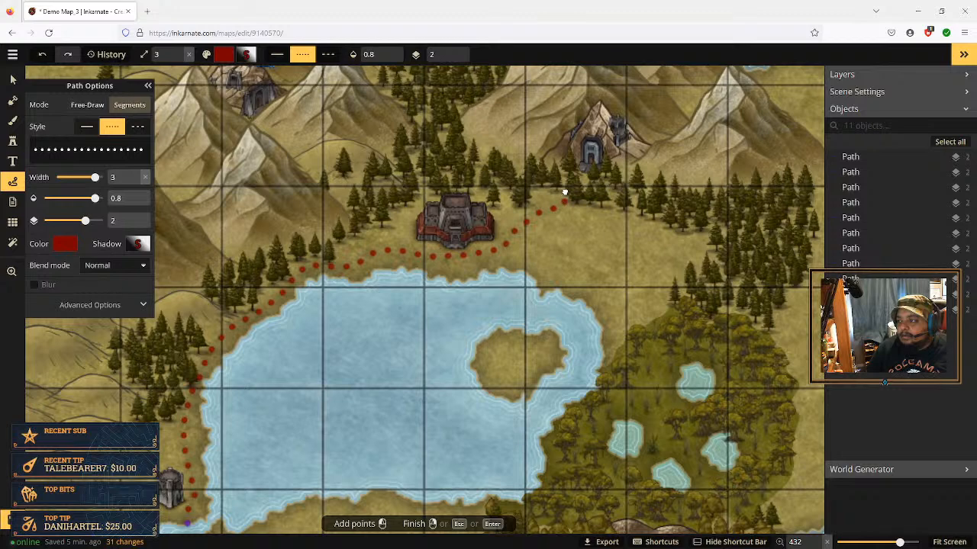
right_click(590, 177)
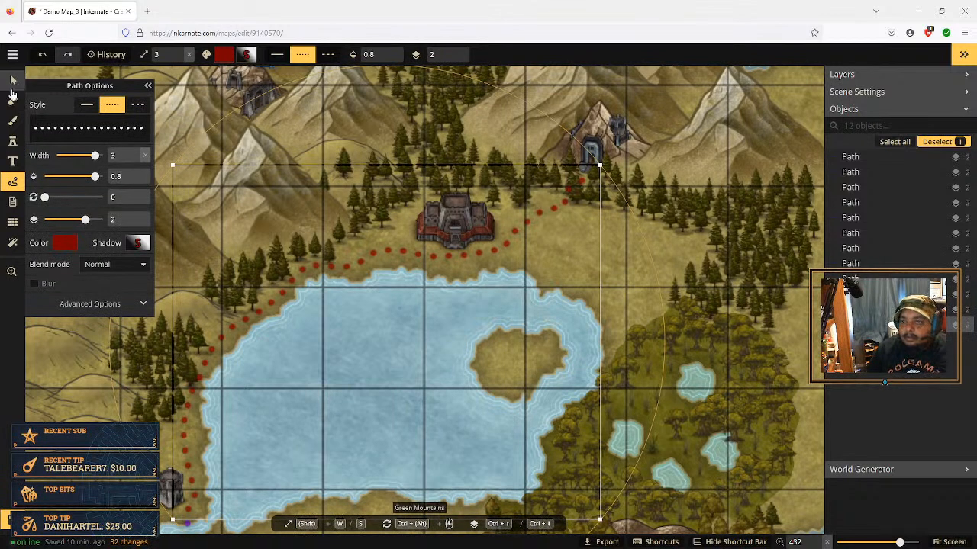
left_click(13, 79)
left_click(12, 181)
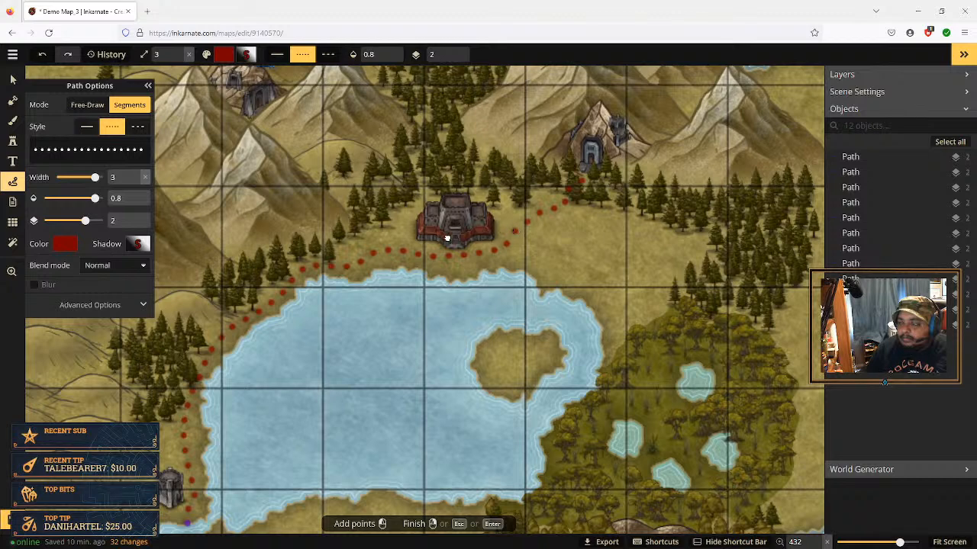
left_click(13, 79)
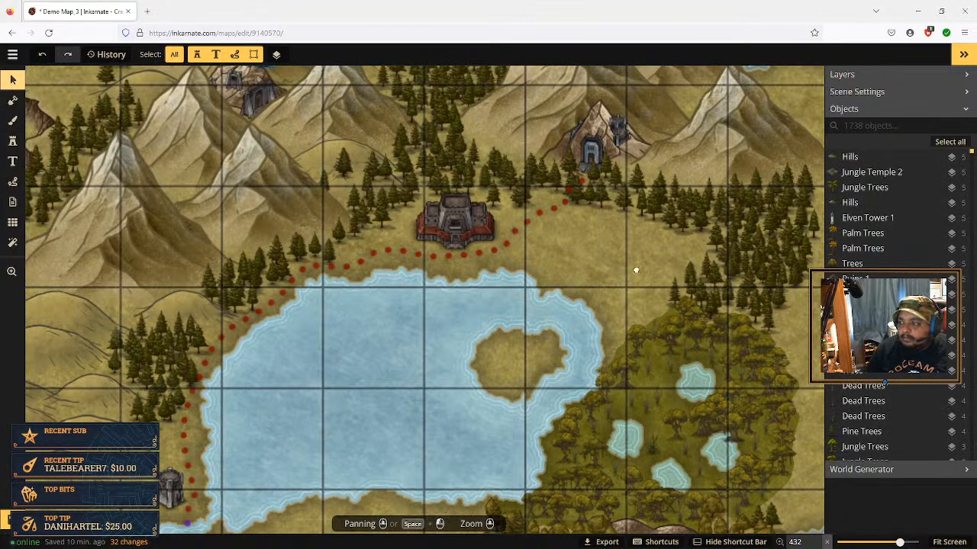
Draw a dotted dark red path along the lake's southern shore, from the end of the purple trail east to the dead trees
left_click_drag(635, 270, 615, 268)
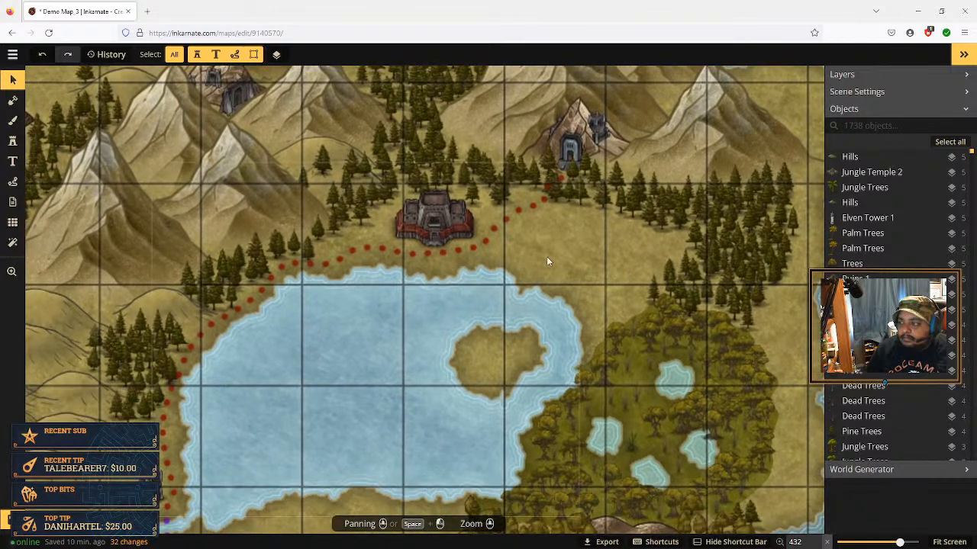
left_click(12, 181)
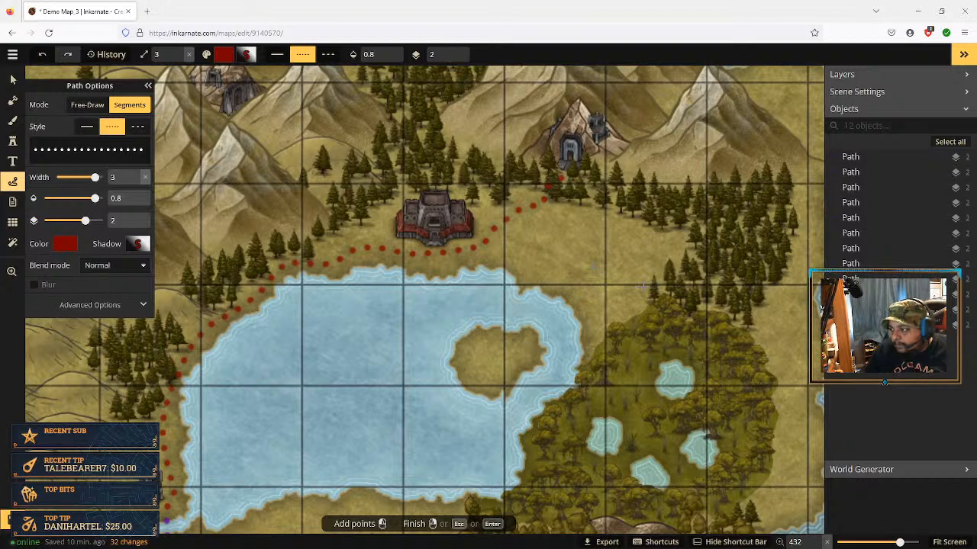
mouse_move(641, 309)
left_mouse_down()
mouse_move(625, 268)
mouse_move(664, 191)
mouse_move(680, 186)
left_mouse_up()
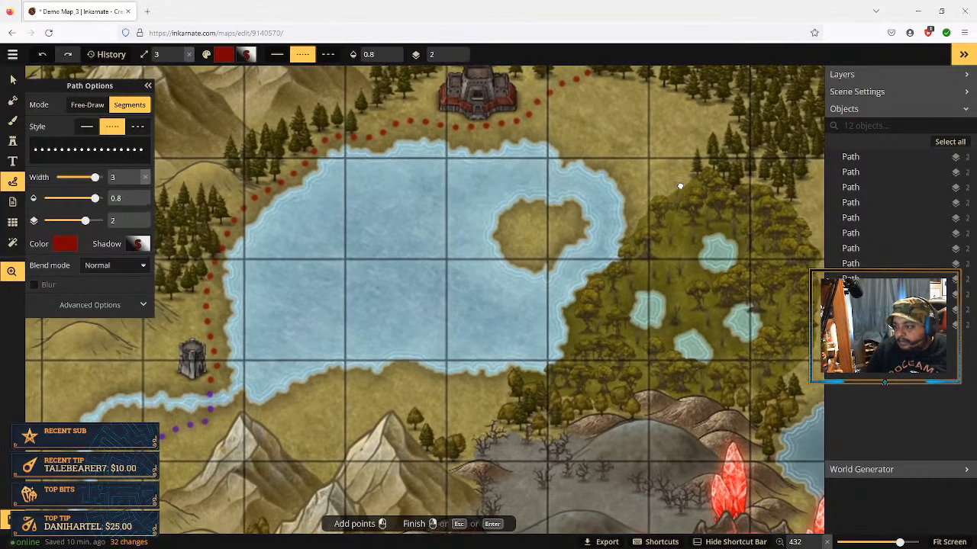
left_click(223, 408)
left_click(240, 408)
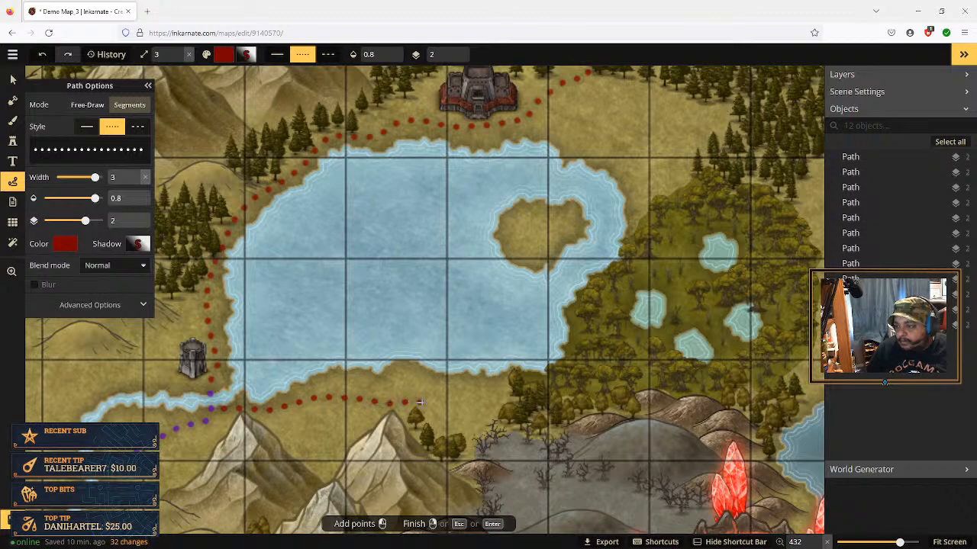
right_click(489, 434)
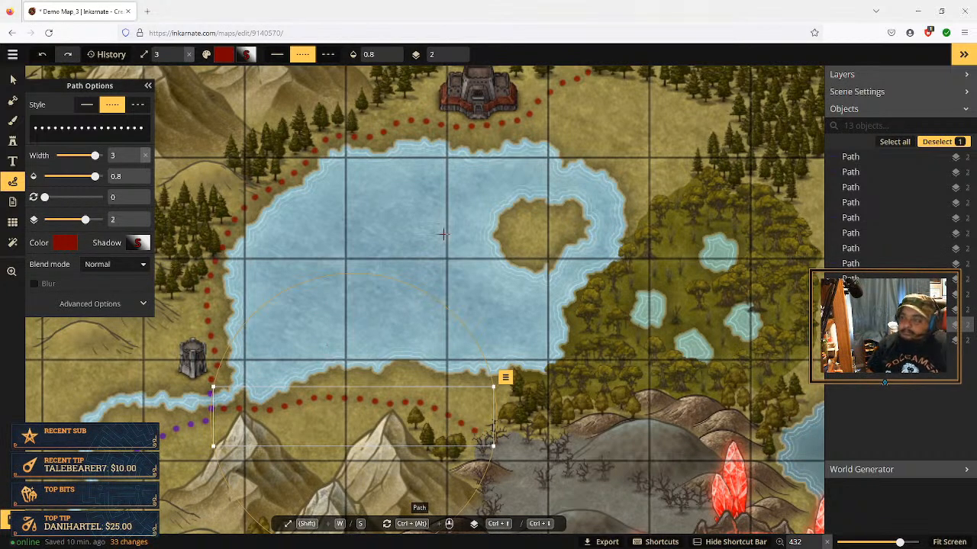
Examine the terrain around the lake, the swamp forest and the dwarven capital for places that suit new buildings
key("space")
left_click_drag(584, 156, 644, 337)
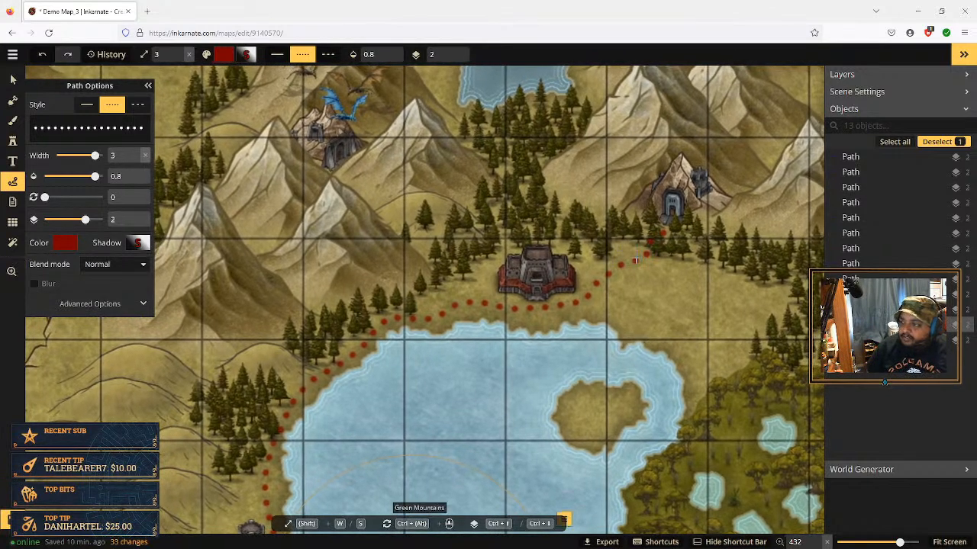
left_click_drag(673, 318, 571, 202)
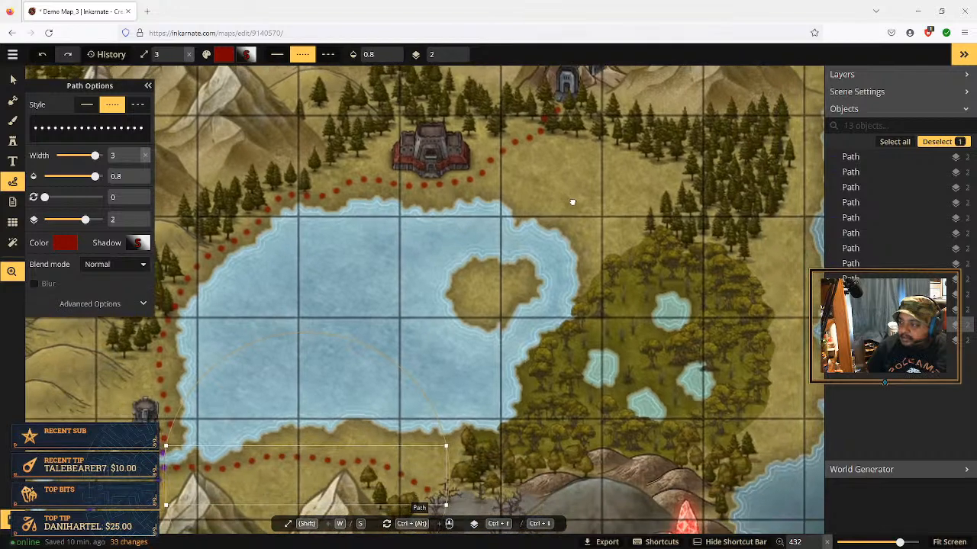
left_click_drag(596, 299, 556, 250)
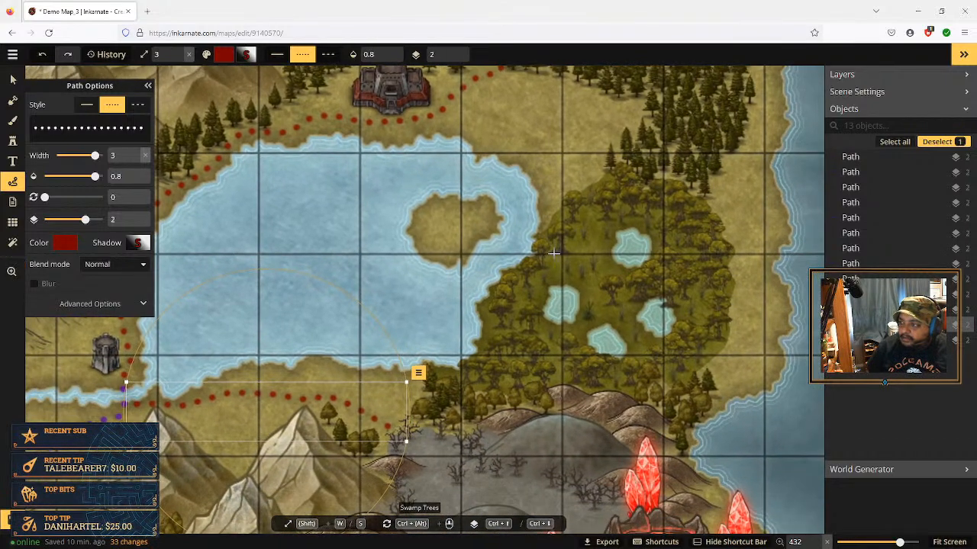
left_click_drag(461, 252, 671, 218)
left_click_drag(503, 301, 507, 229)
left_click_drag(594, 352, 402, 354)
left_click_drag(509, 215, 610, 425)
left_click_drag(591, 307, 541, 322)
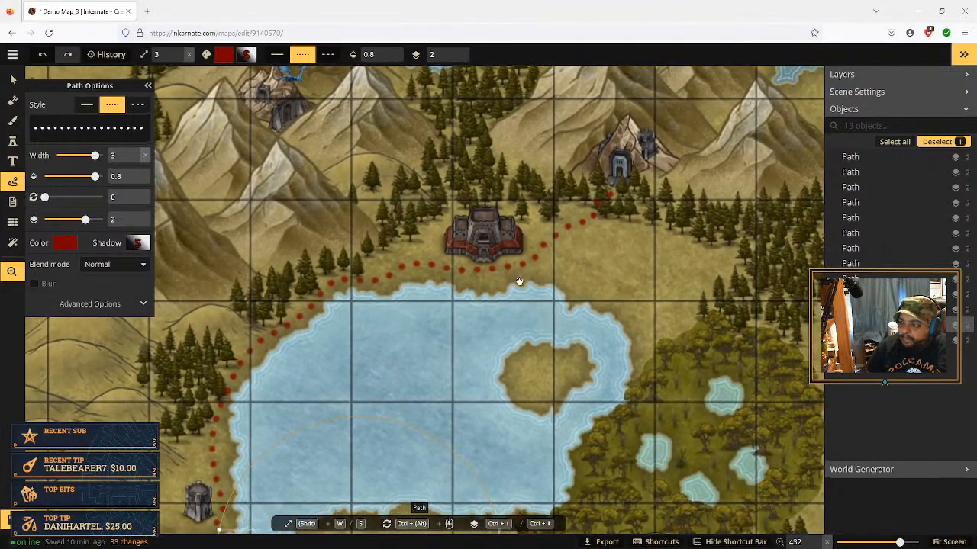
Open the stamp catalog, clear the "pyramid" search and show the Dwarven Buildings pack of Fantasy World
left_click(12, 140)
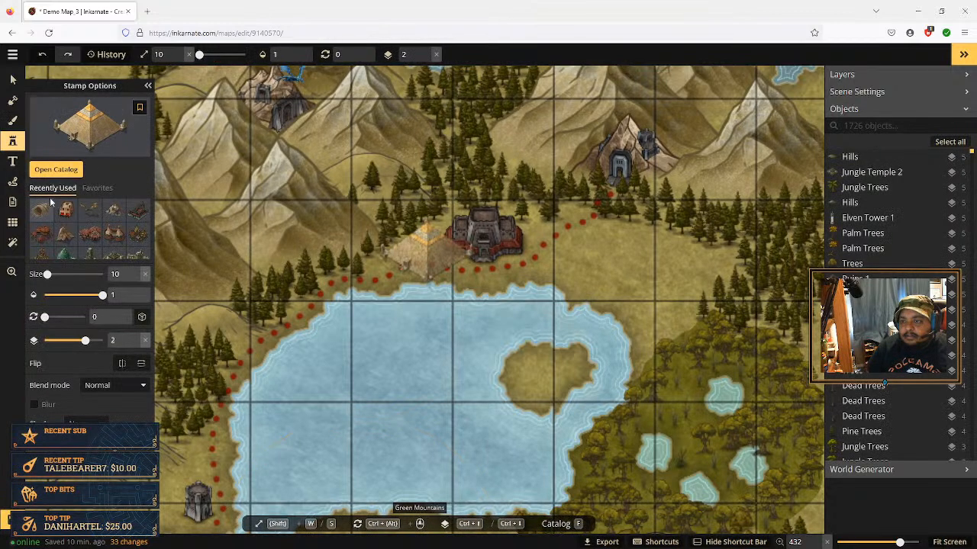
left_click(55, 169)
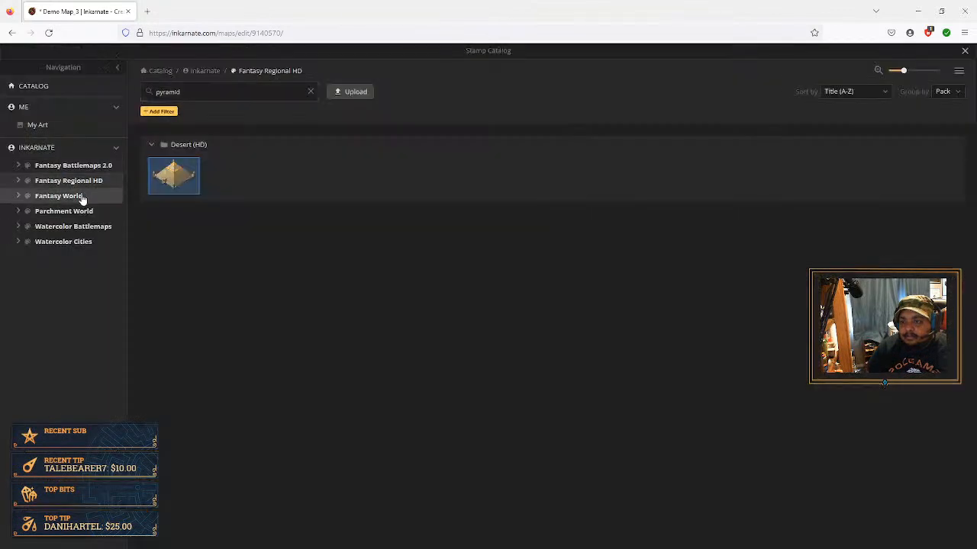
left_click(82, 197)
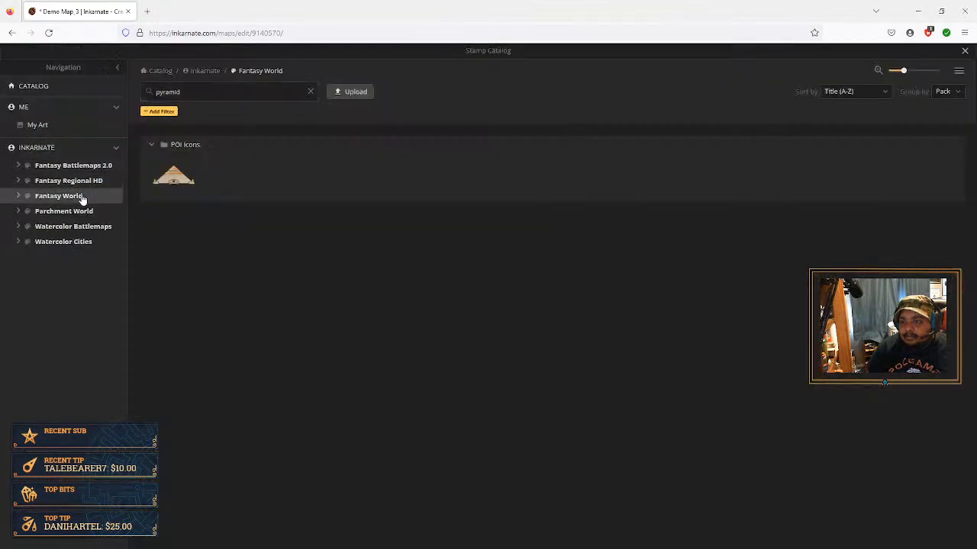
left_click(309, 92)
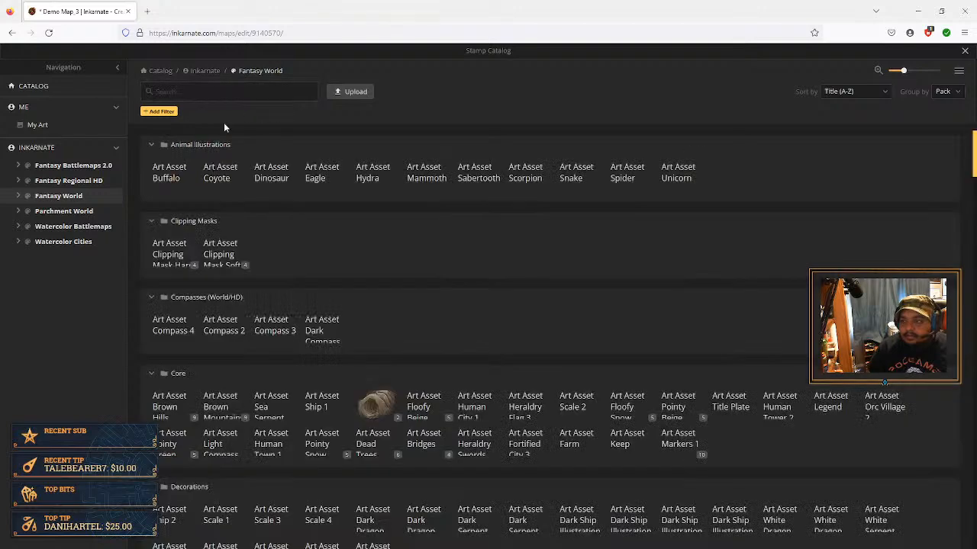
left_click(19, 197)
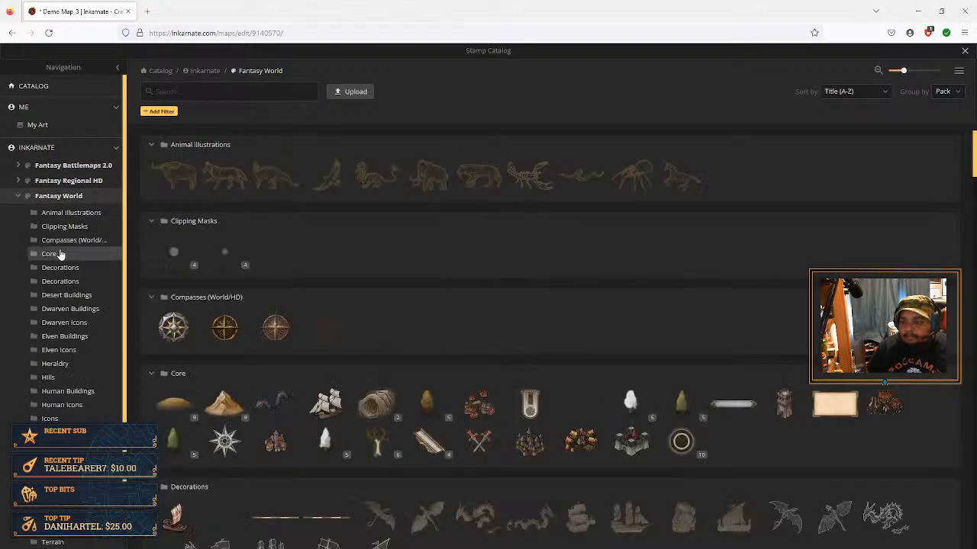
left_click(64, 309)
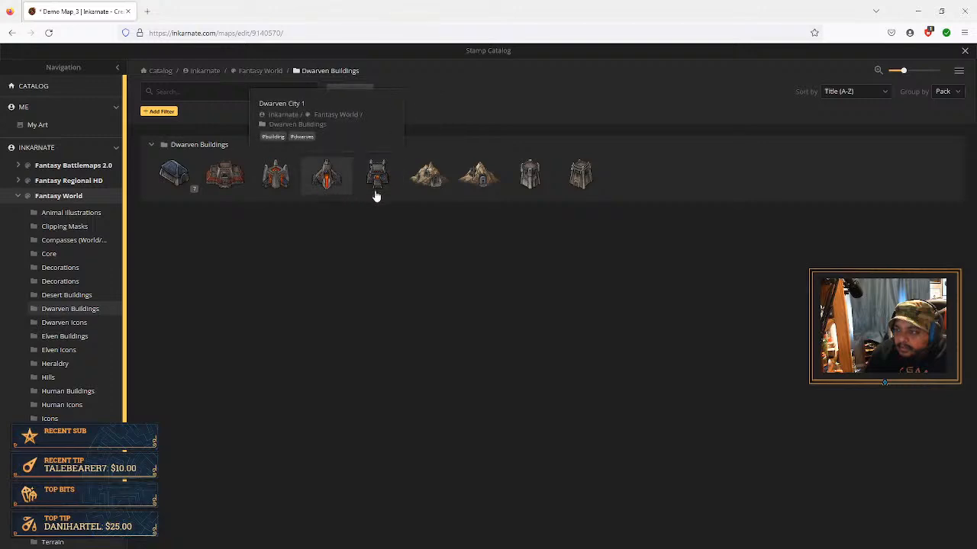
Load the sixth variant of the Dwarven Buildings stamp set and raise its size to 95
left_click(174, 176)
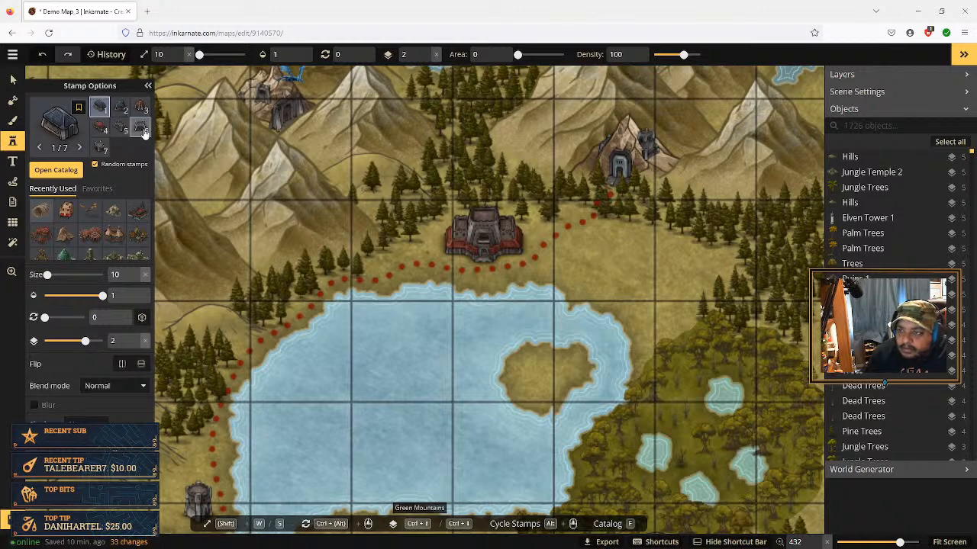
left_click(141, 130)
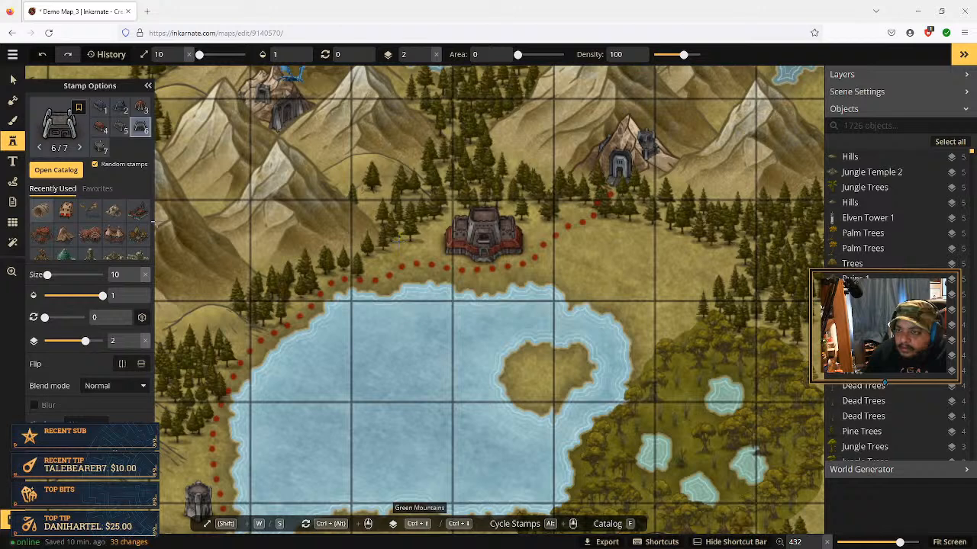
left_click(136, 272)
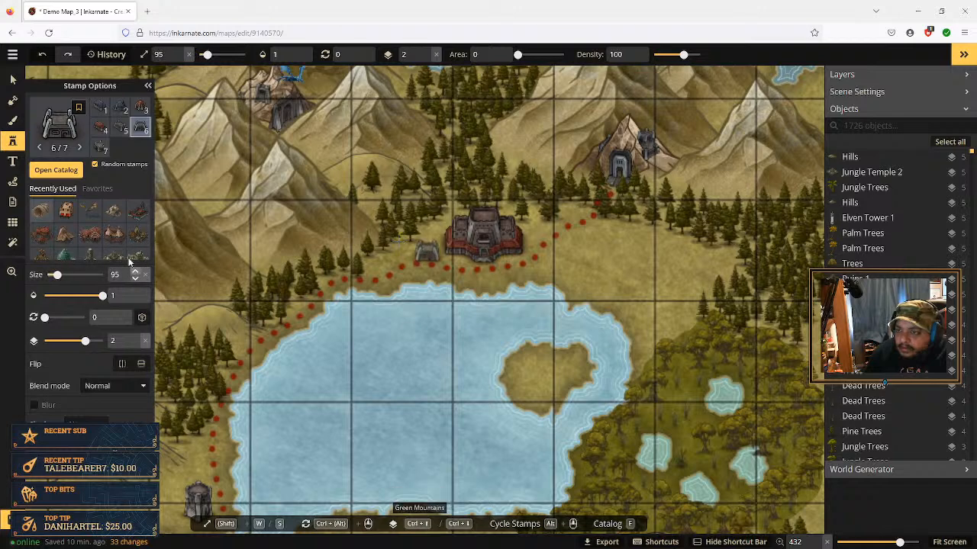
Select the Dwarven Capital 1 north of the lake and carry its size of 100 and layer 1 over to the Stamp tool
left_click(14, 81)
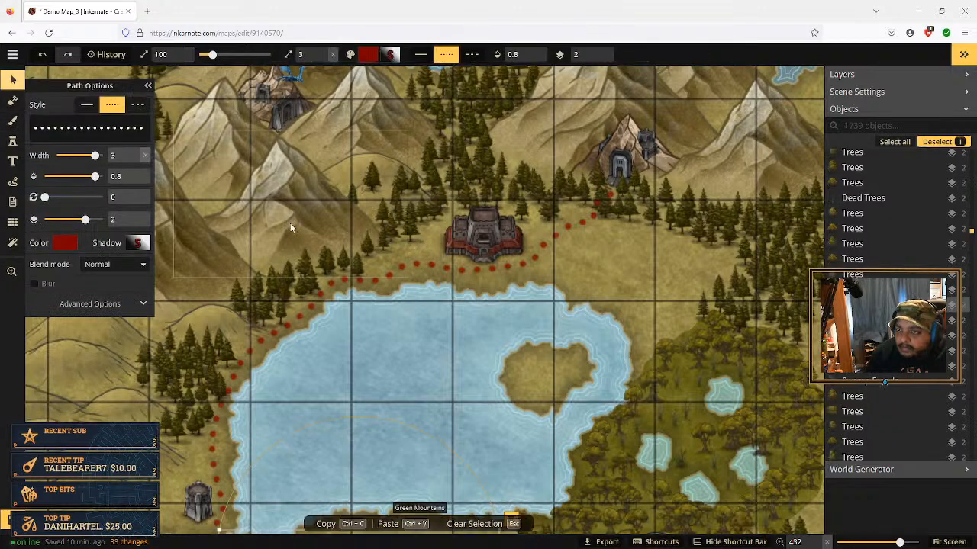
left_click(503, 242)
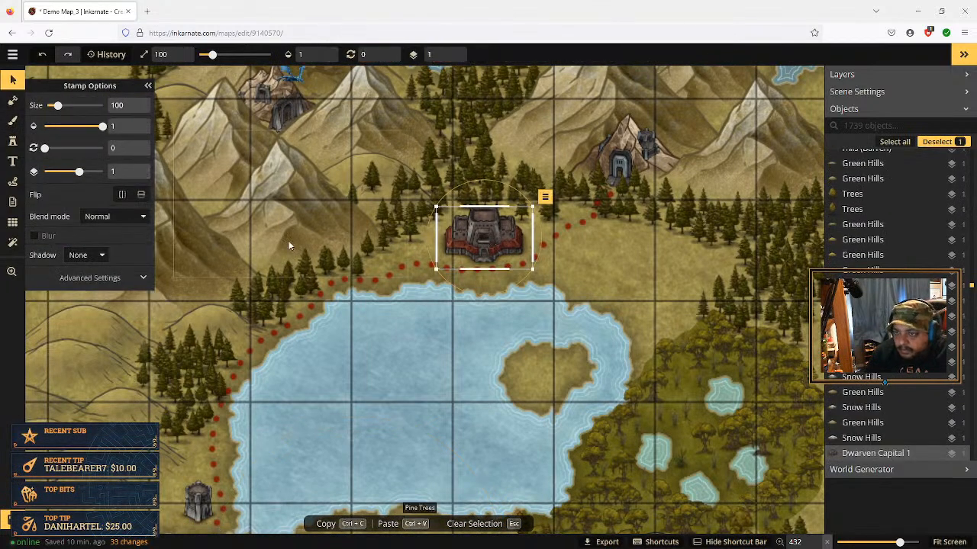
left_click(14, 142)
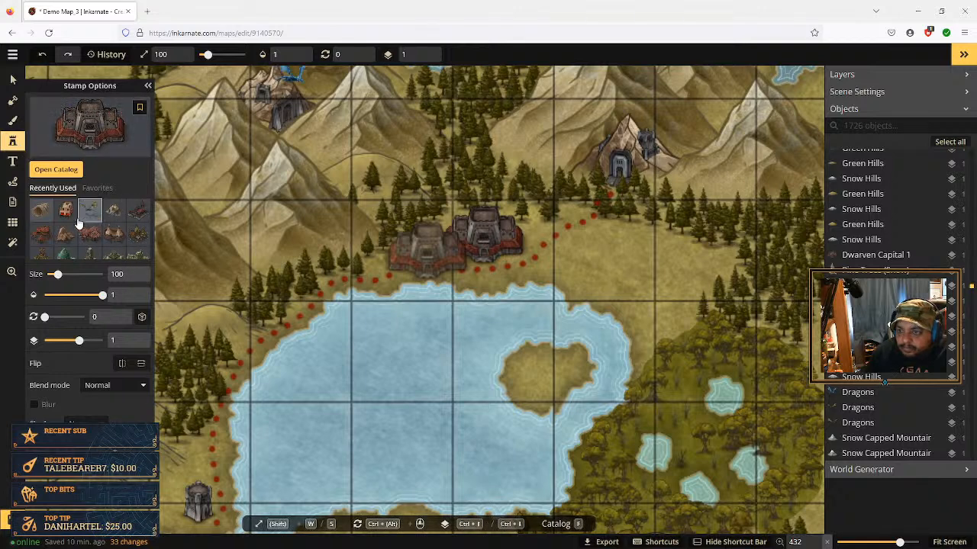
Place the sixth Dwarven Buildings variant at size 100 between the lake's northeastern shore and the swamp forest
left_click(54, 170)
left_click(191, 177)
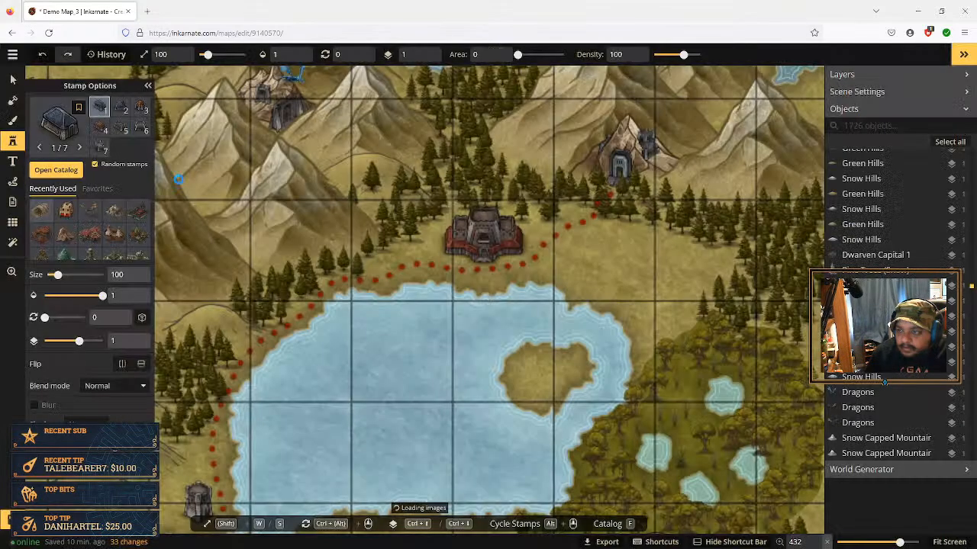
left_click(141, 128)
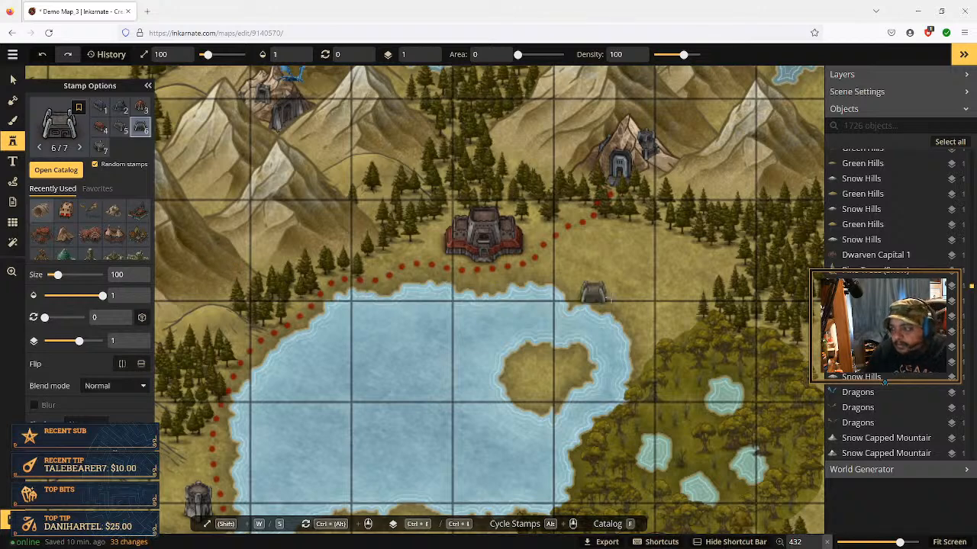
scroll(640, 317, "down", 2)
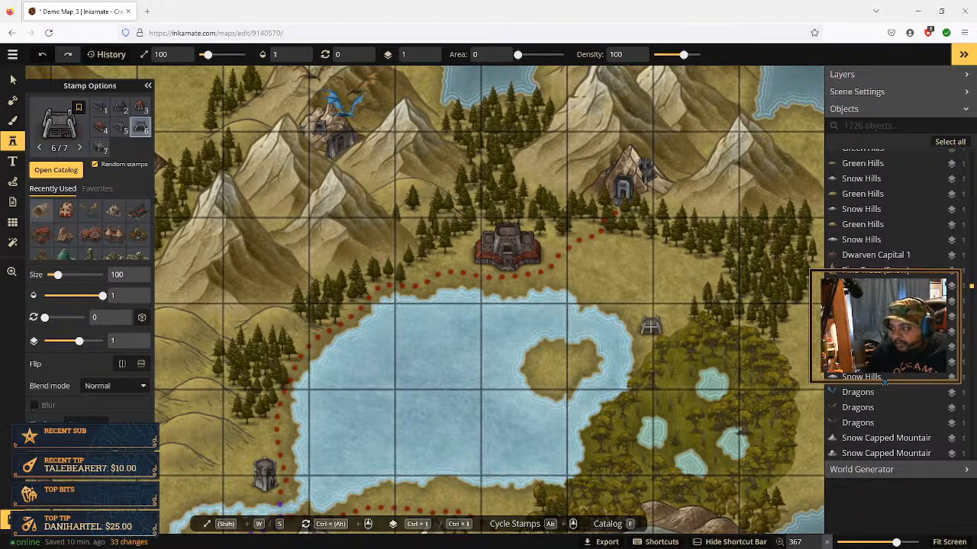
left_click(648, 329)
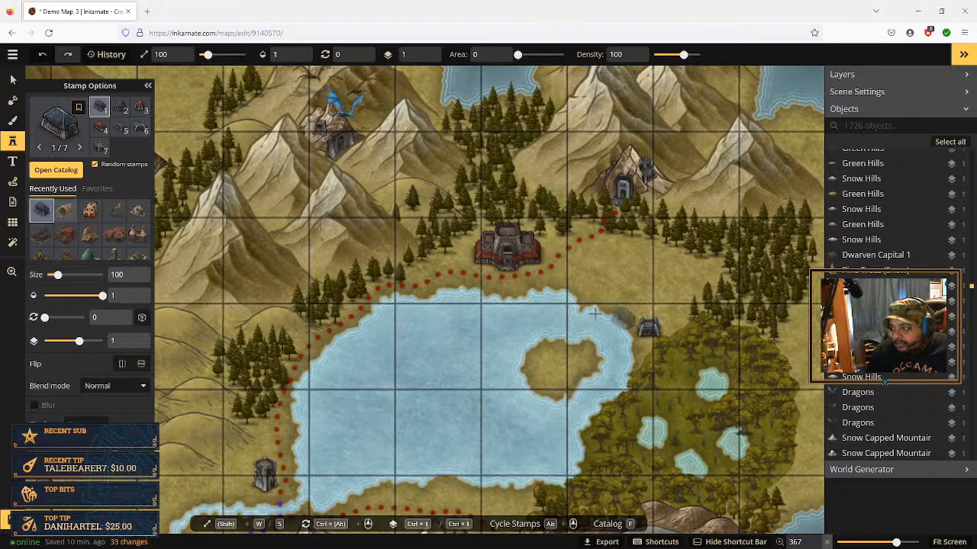
Place the seventh Dwarven Buildings variant at size 100 on the island in the lake
left_click(103, 129)
left_click(101, 148)
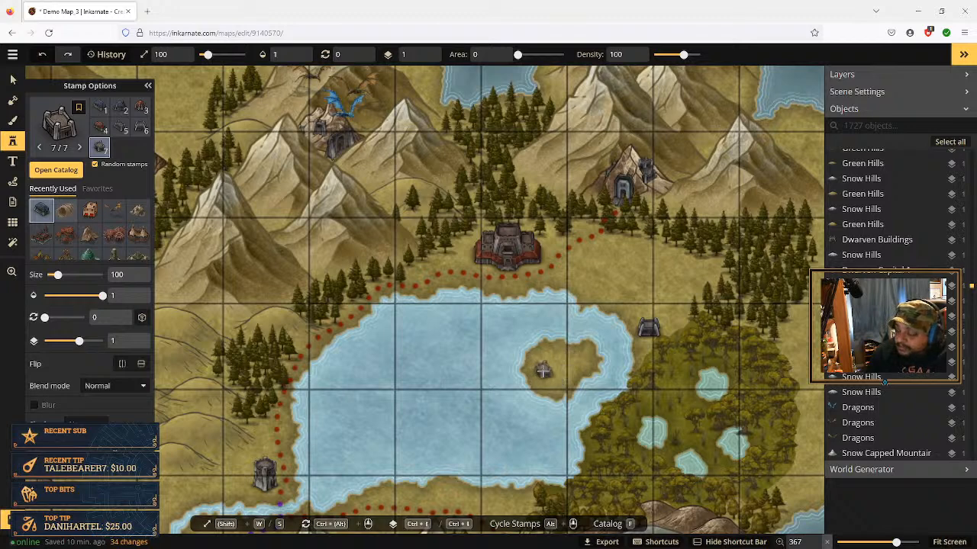
left_click(542, 371)
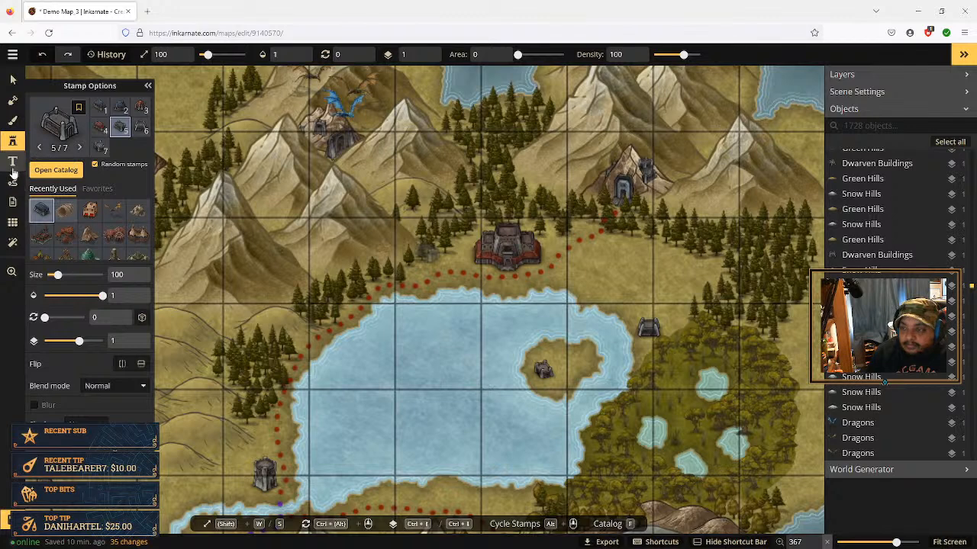
Search the Fantasy World stamps for "tree" and load the first green tree set from the Trees pack
left_click(56, 169)
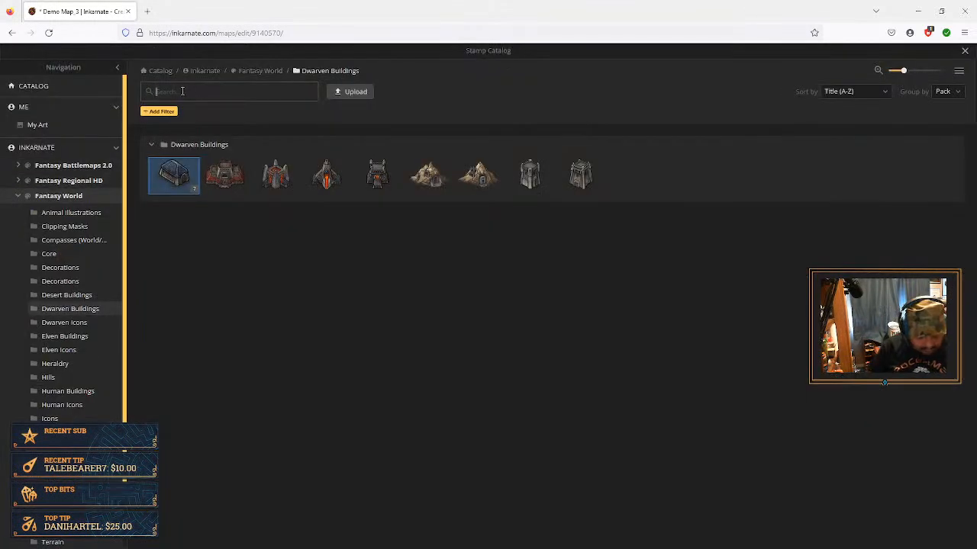
type("tree")
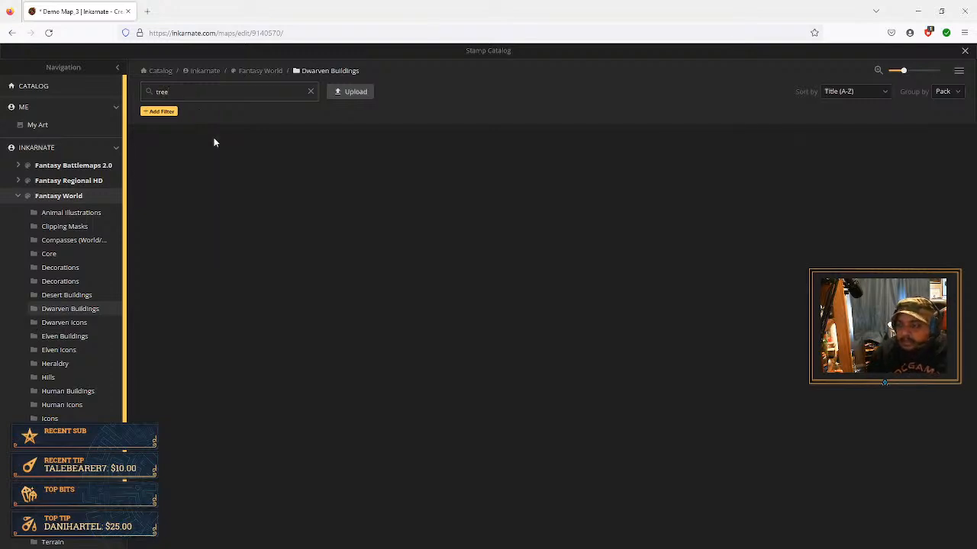
left_click(55, 196)
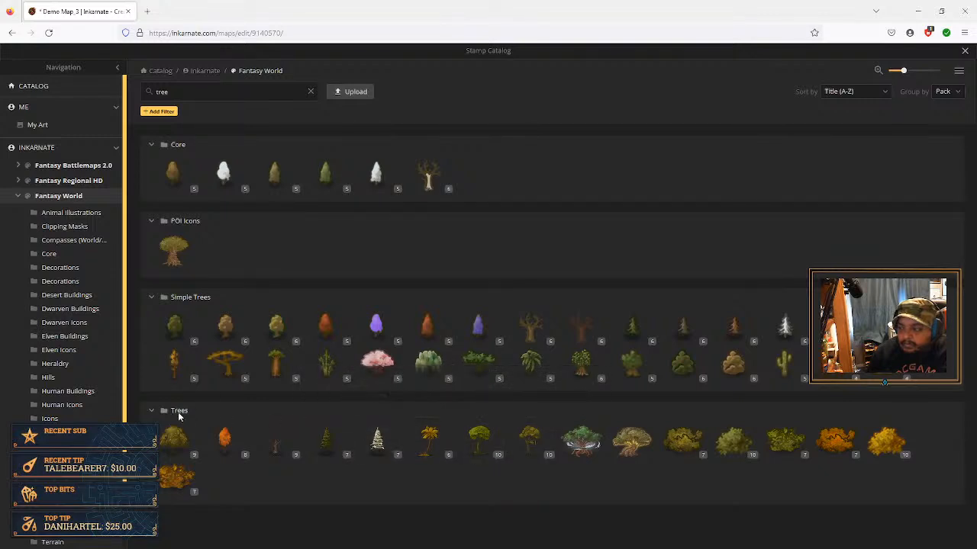
left_click(171, 437)
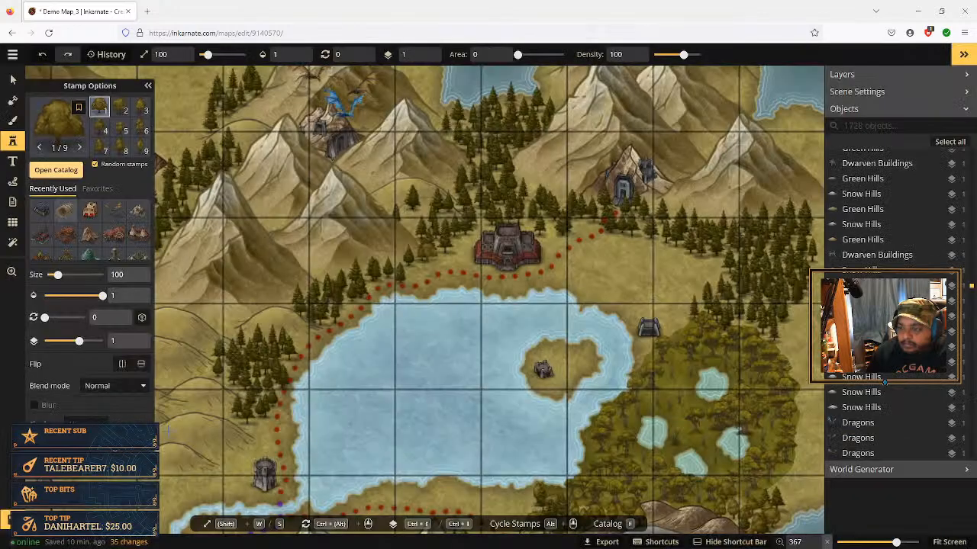
left_click(136, 279)
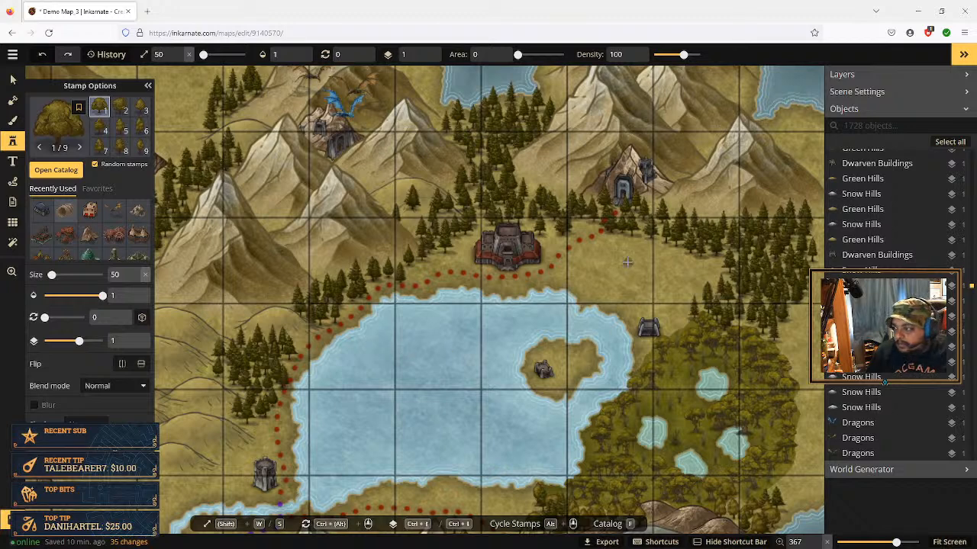
left_click(136, 273)
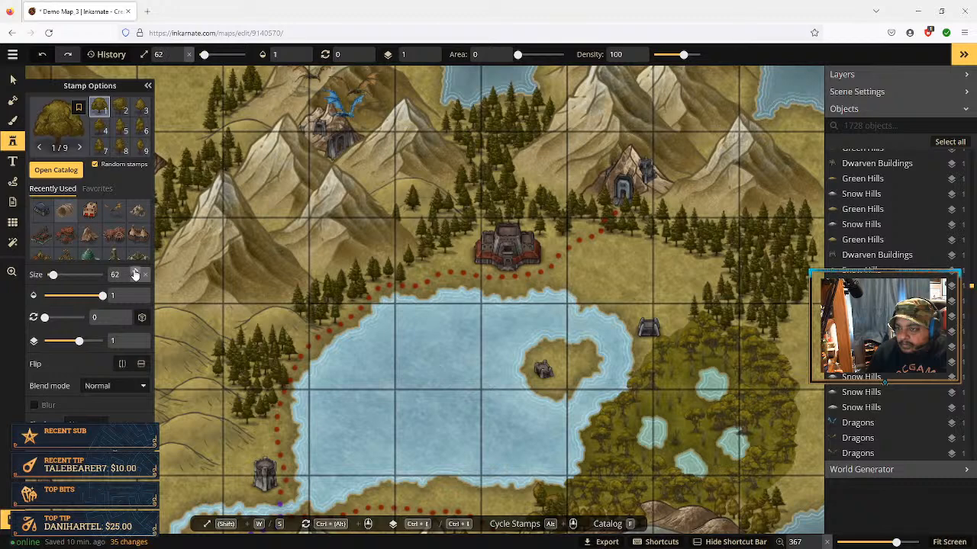
left_click_drag(136, 273, 136, 273)
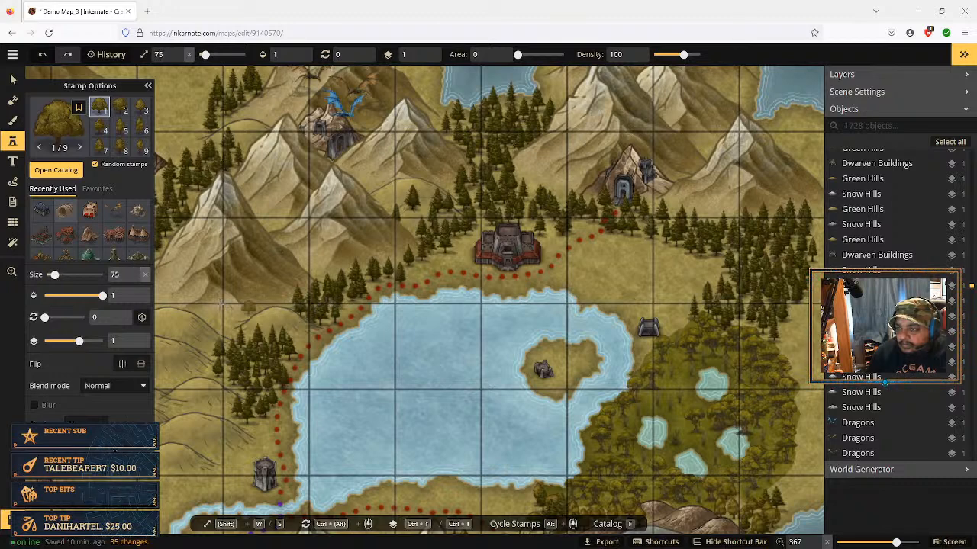
left_click(135, 273)
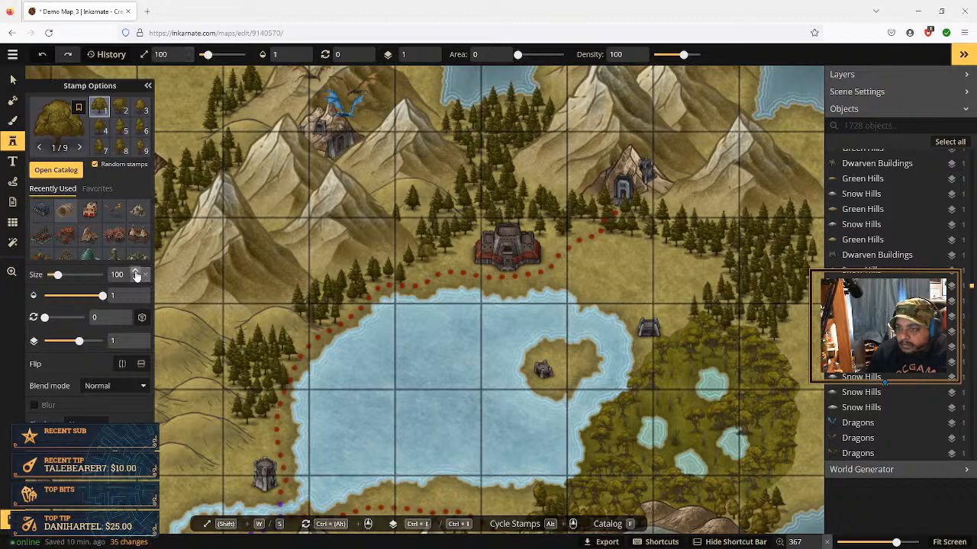
left_click(136, 279)
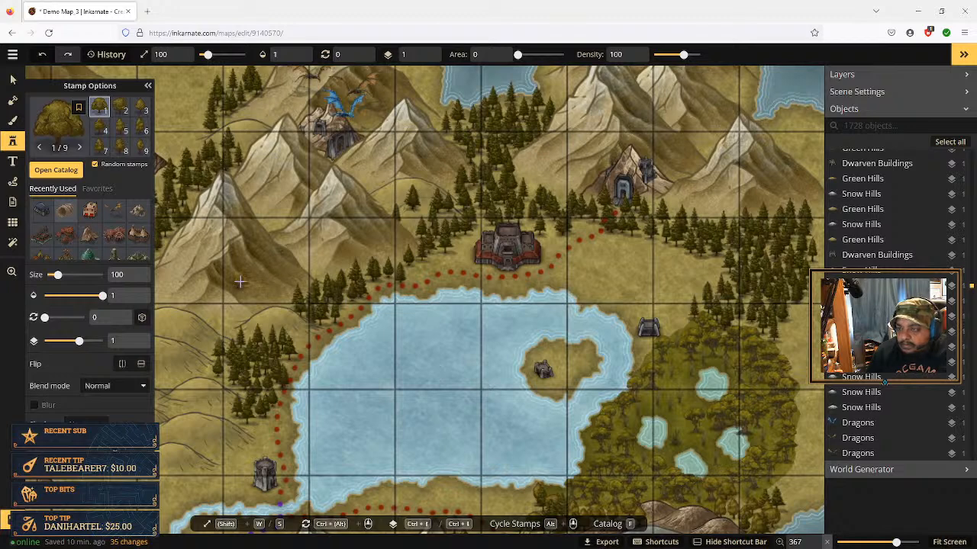
Load the green Pine Trees set from the Trees pack and place four pines at size 100 on the lake island
left_click(56, 171)
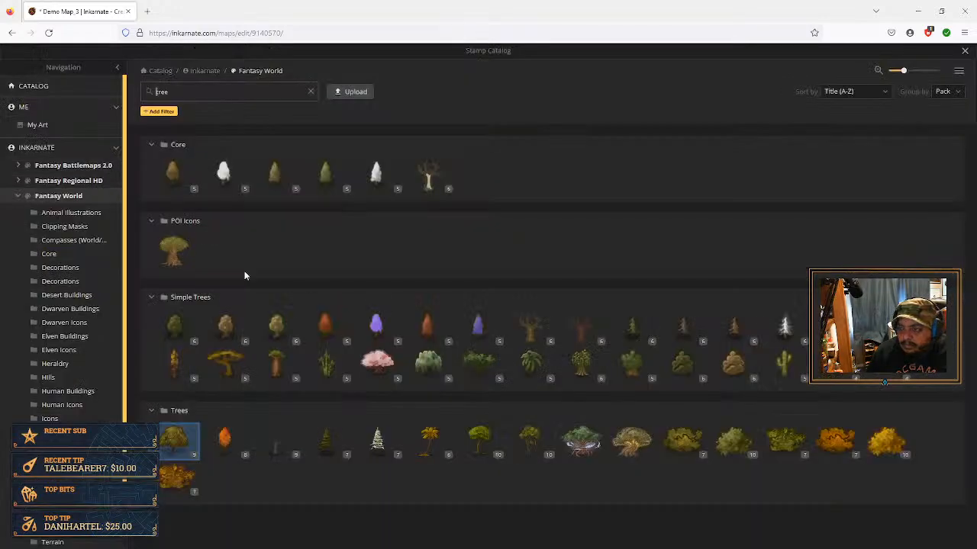
left_click(330, 442)
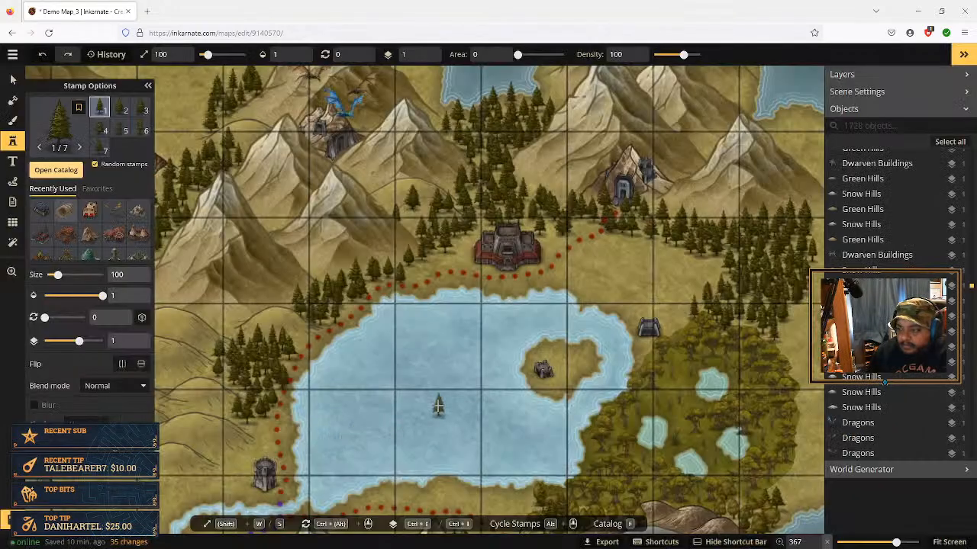
left_click(562, 351)
left_click(573, 361)
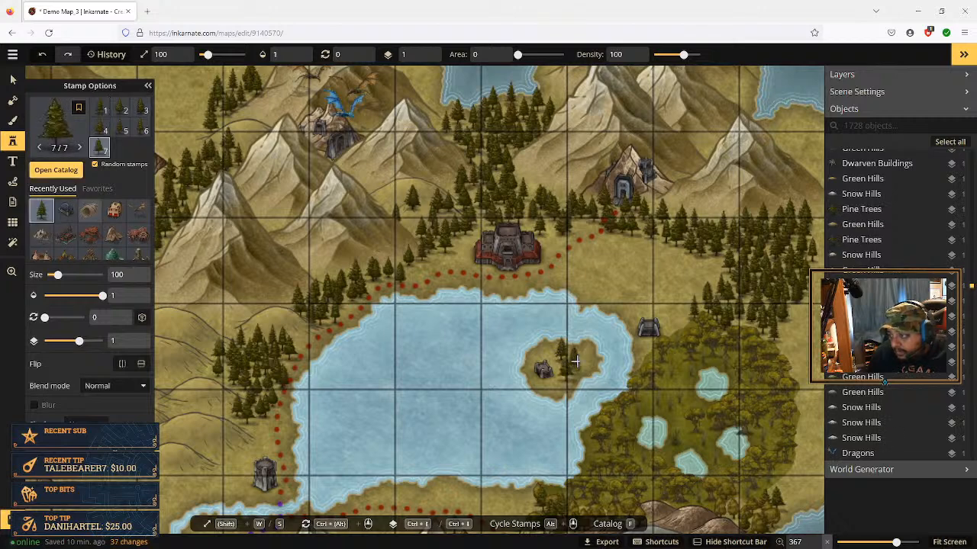
left_click(586, 352)
left_click(588, 352)
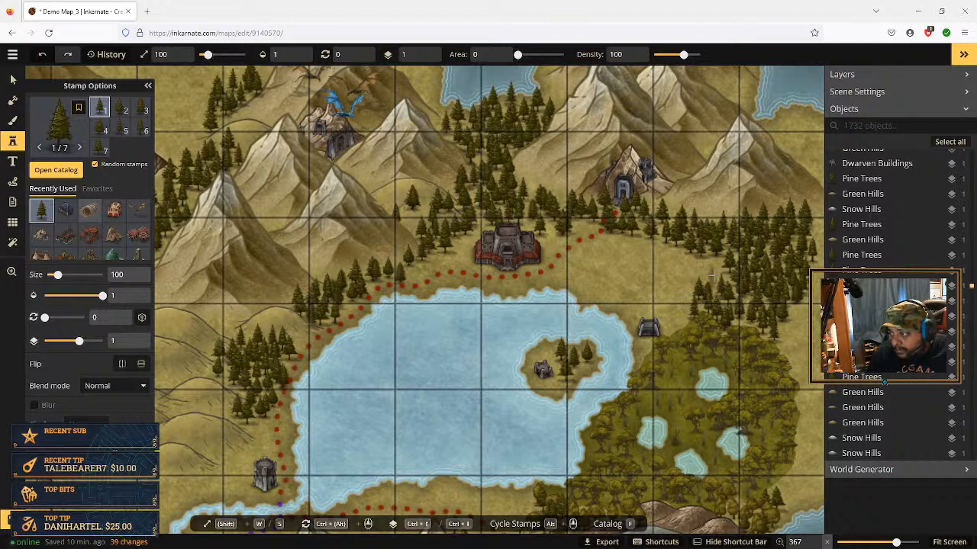
Add three size 100 pines along the southern edge of the pine forest, north of the swamp forest's northeastern side
left_click(714, 274)
left_click(711, 257)
left_click(697, 284)
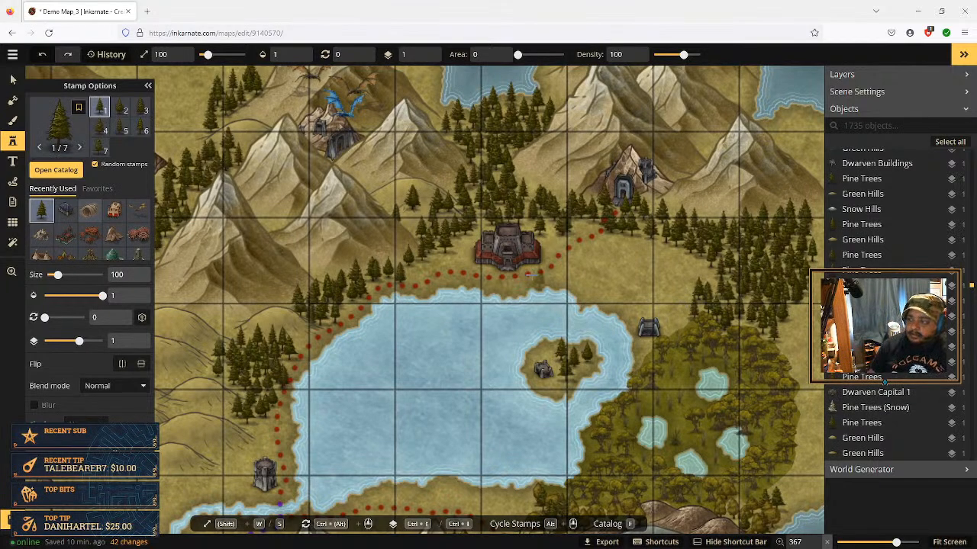
Place the first grey round tower from the Dwarven Buildings pack at size 75 beside the swamp forest's northeastern edge
key("space")
left_click_drag(661, 298, 576, 240)
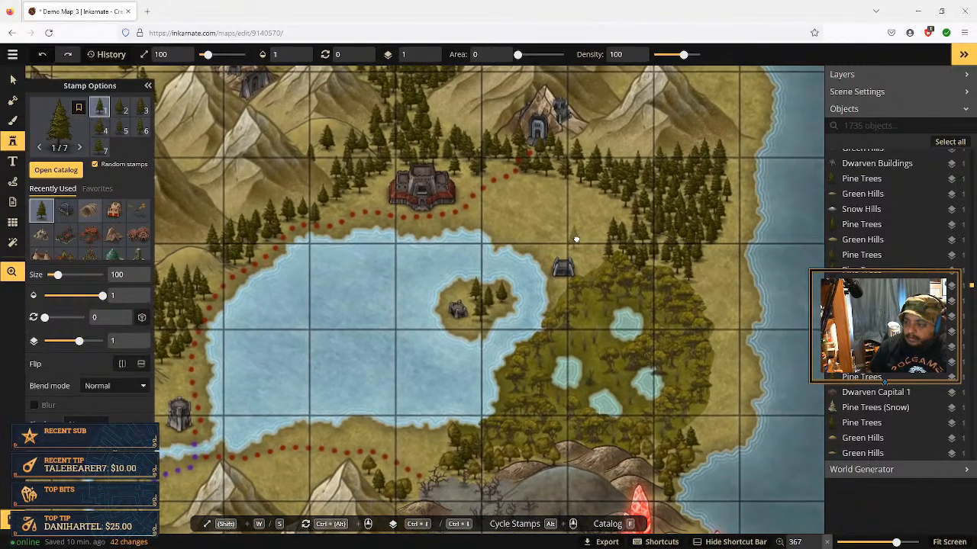
left_click(59, 173)
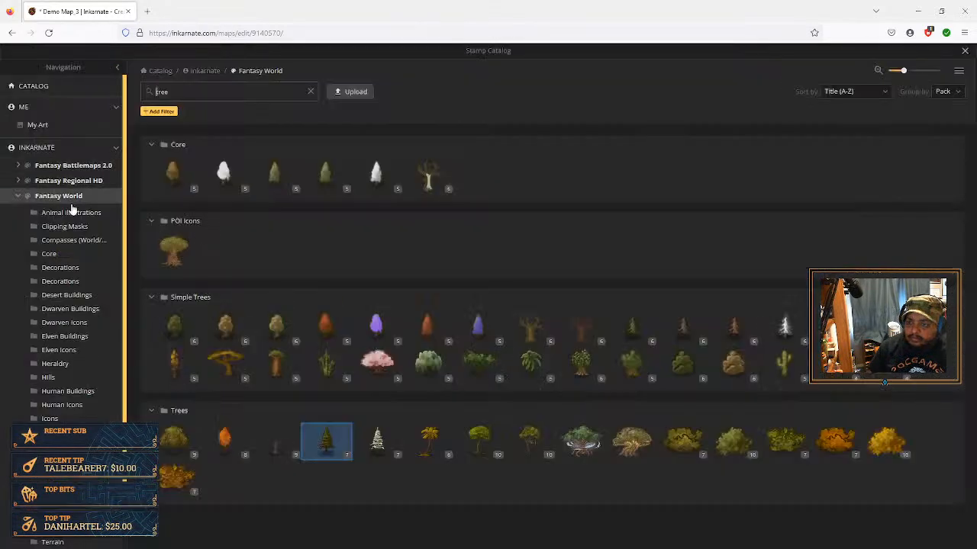
left_click(71, 308)
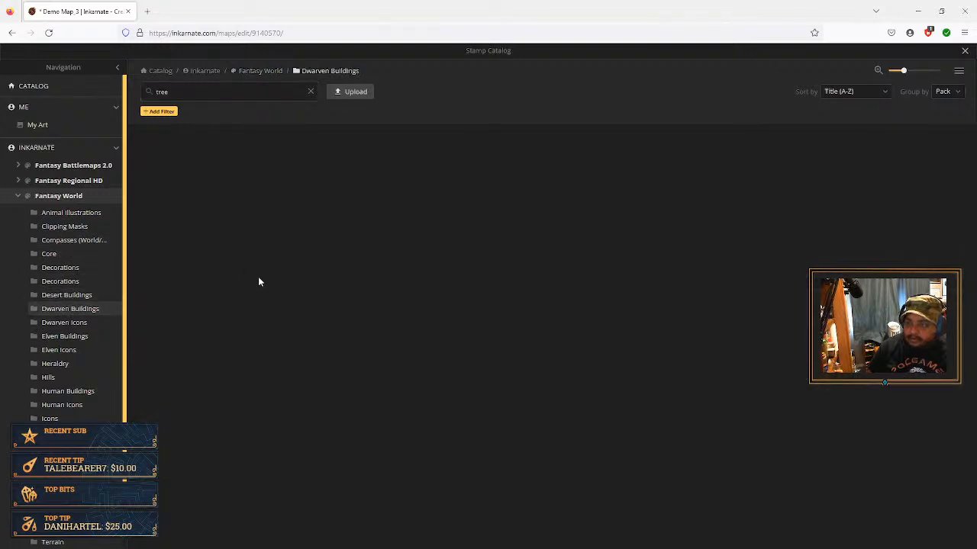
left_click(310, 93)
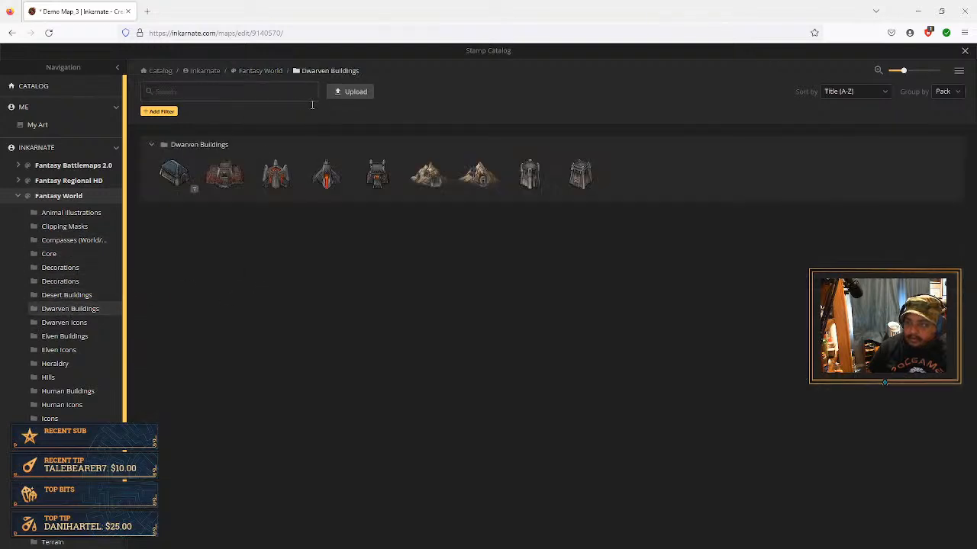
left_click(530, 178)
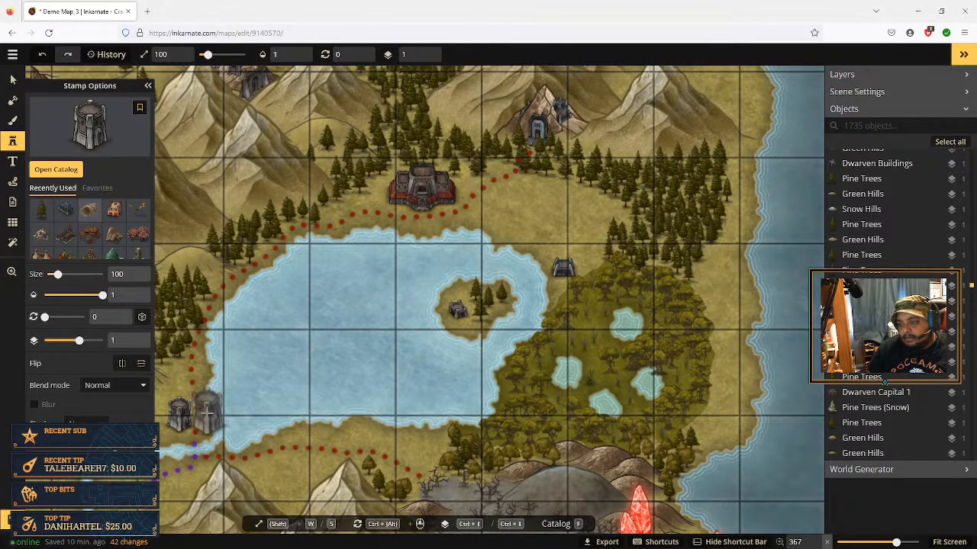
left_click(135, 281)
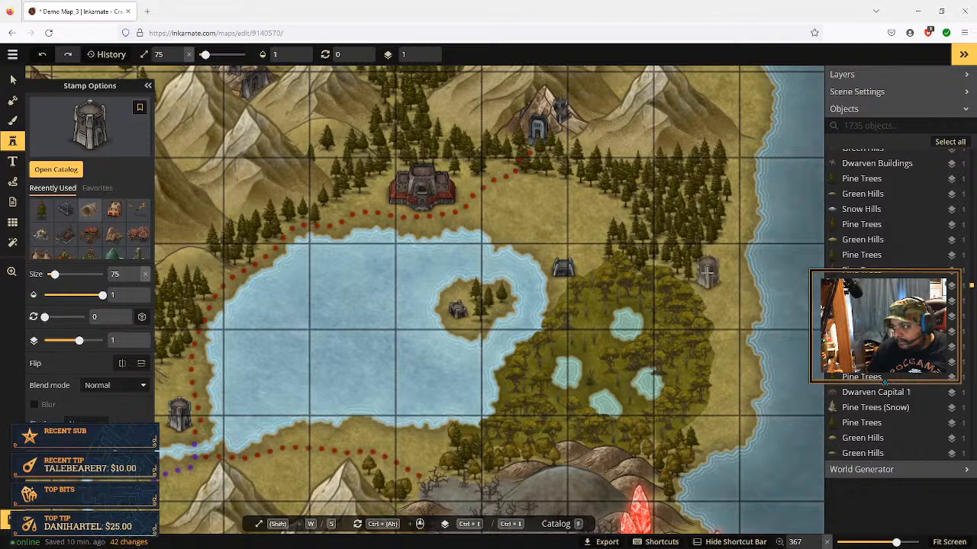
left_click(708, 272)
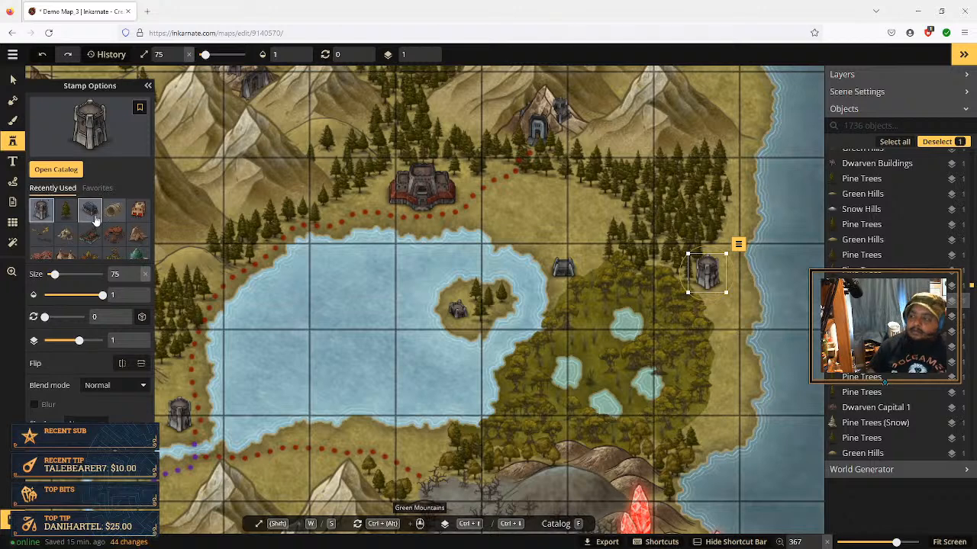
Draw a dark red dotted segment path, width 3, from the trail beside the Dwarven Capital to the dwarven building northeast of the lake
left_click(12, 182)
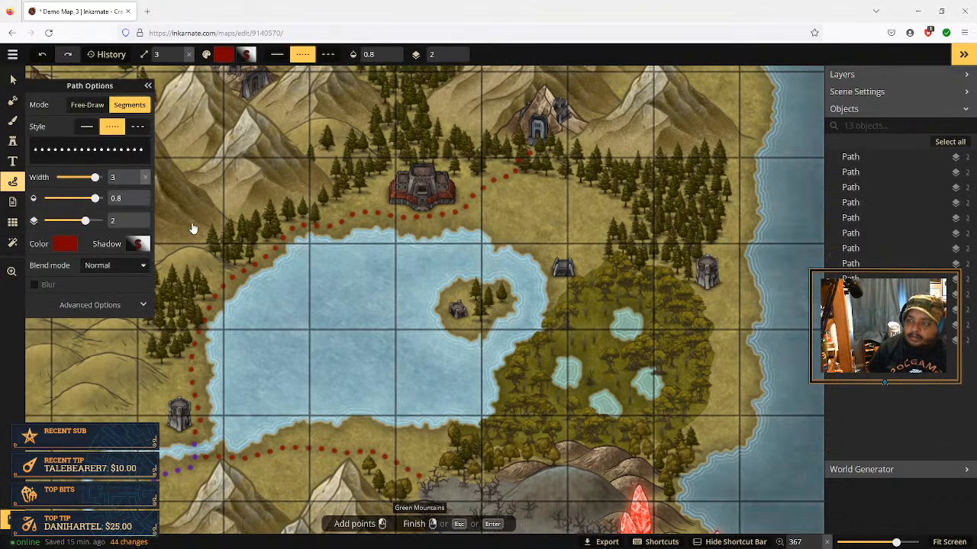
left_click(465, 206)
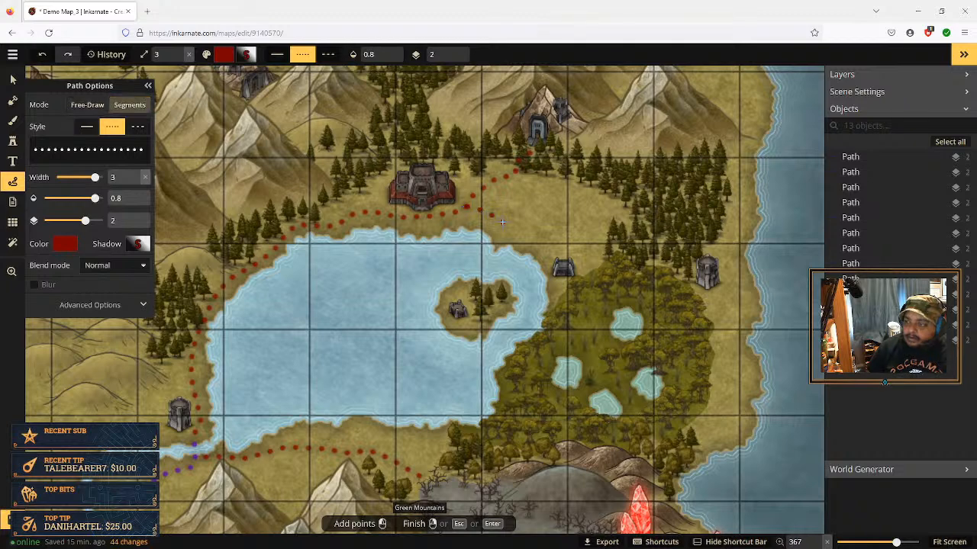
right_click(549, 263)
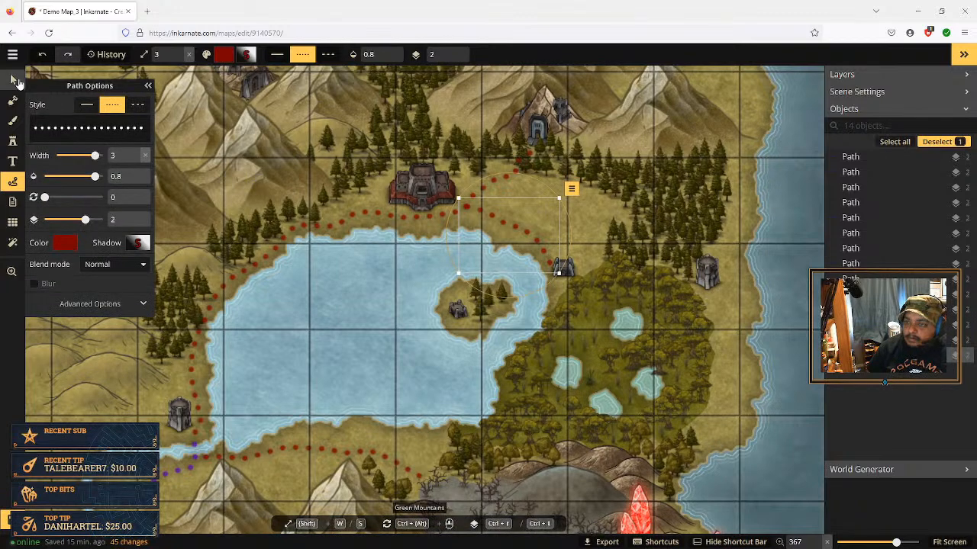
Draw a second red dotted path from the dwarven building northeast of the lake along the swamp forest's northern edge to the new tower
left_click(13, 79)
left_click(12, 181)
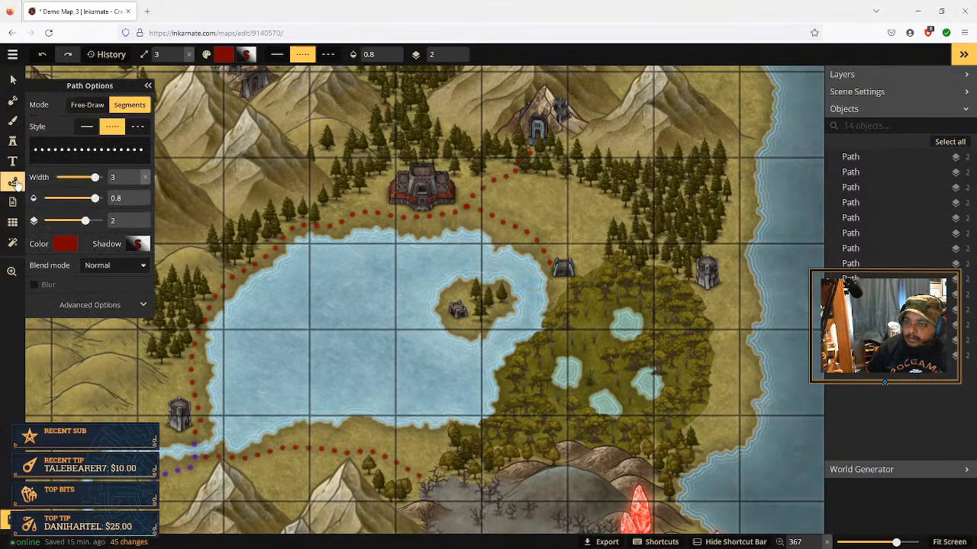
left_click(543, 250)
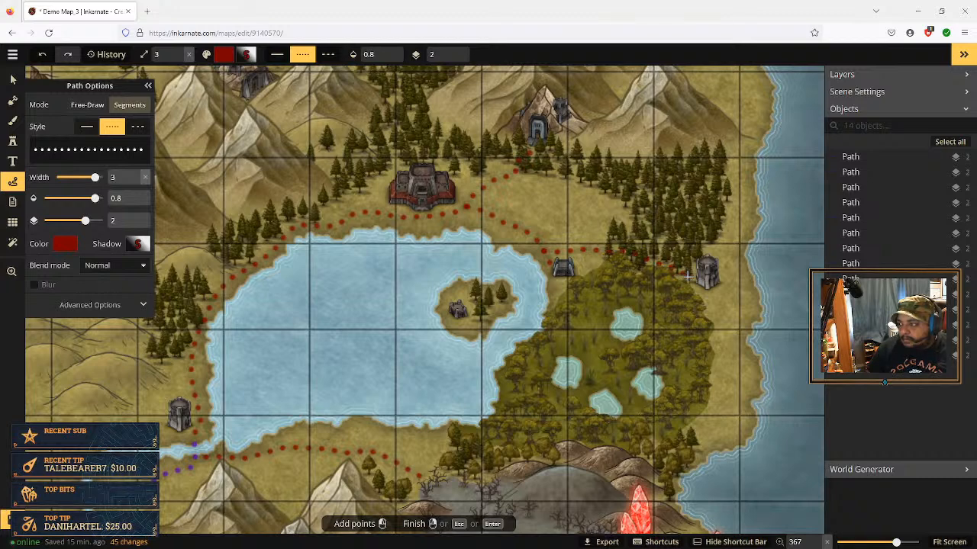
key("Return")
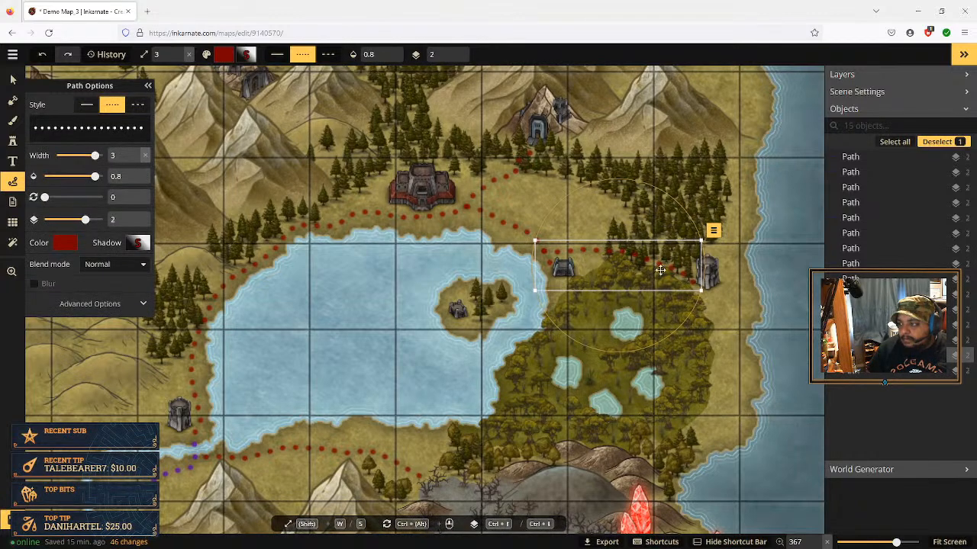
Raise the westernmost pine overlapping the new trail to layer 4 so that it covers the dots
scroll(675, 271, "up", 3)
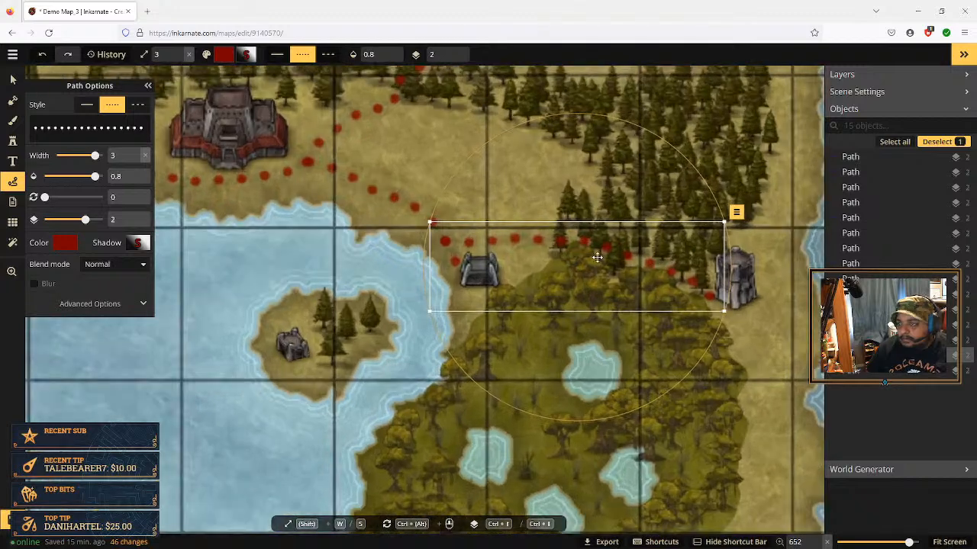
left_click(13, 79)
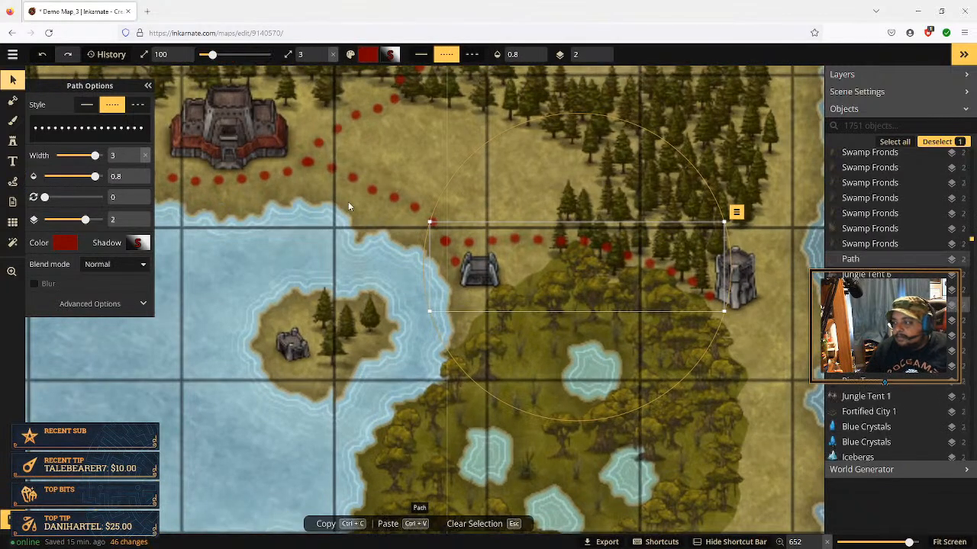
left_click(560, 231)
left_click(592, 201)
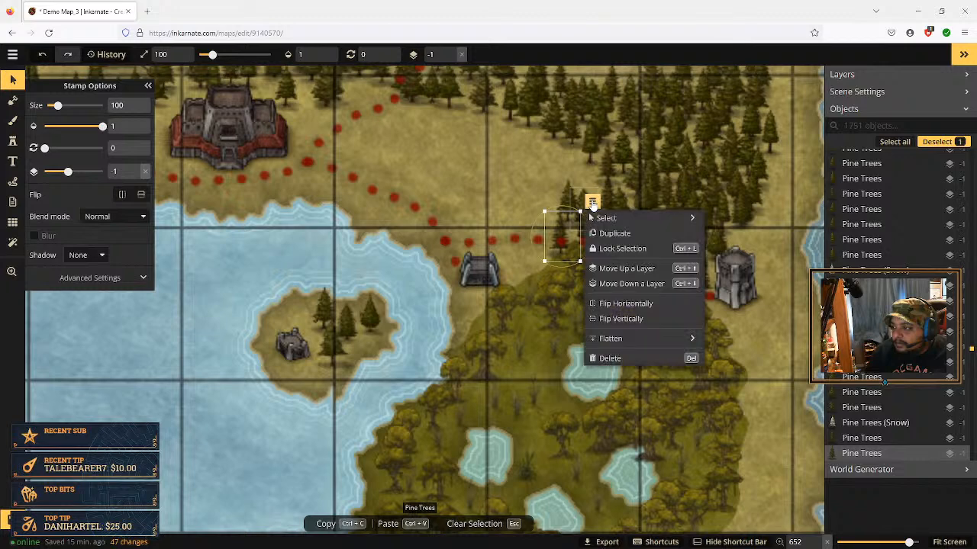
left_click(640, 274)
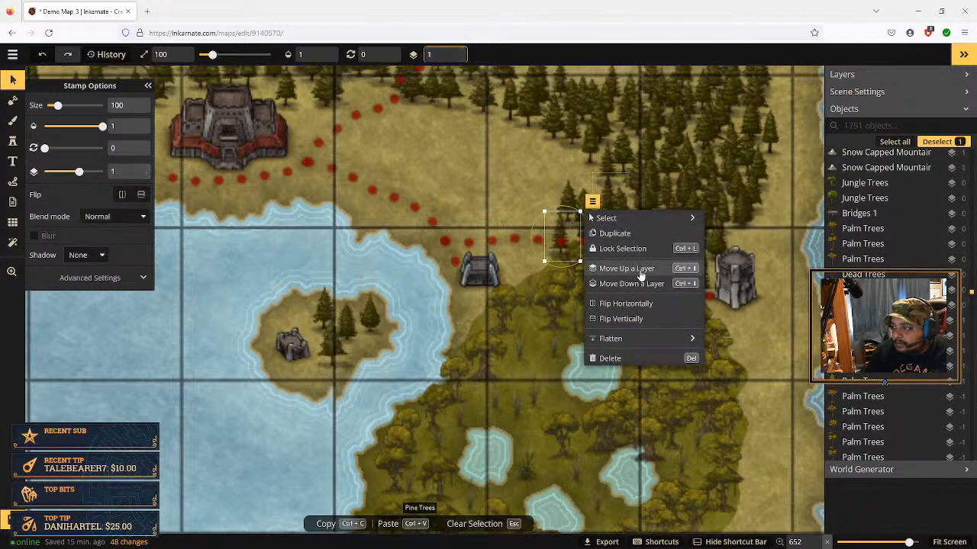
left_click(641, 274)
left_click(641, 274)
left_click(641, 275)
left_click(641, 274)
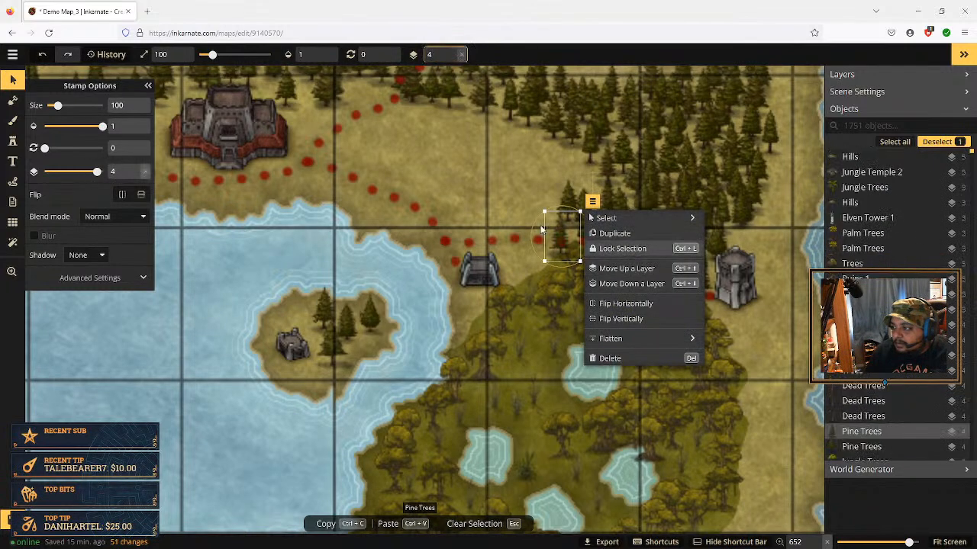
left_click(528, 200)
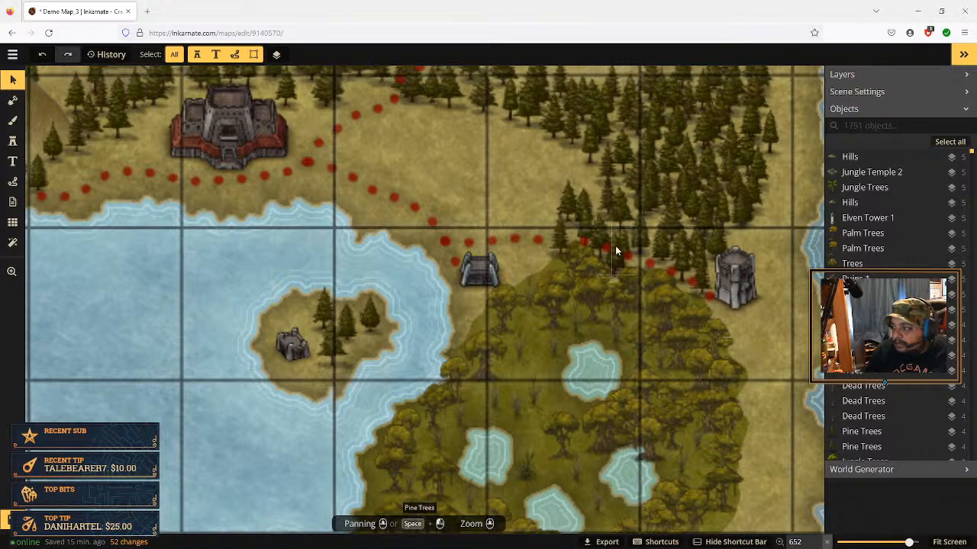
Move the adjacent pine, second from the west along the new trail, up several layers above the path
left_click(585, 232)
left_click(610, 195)
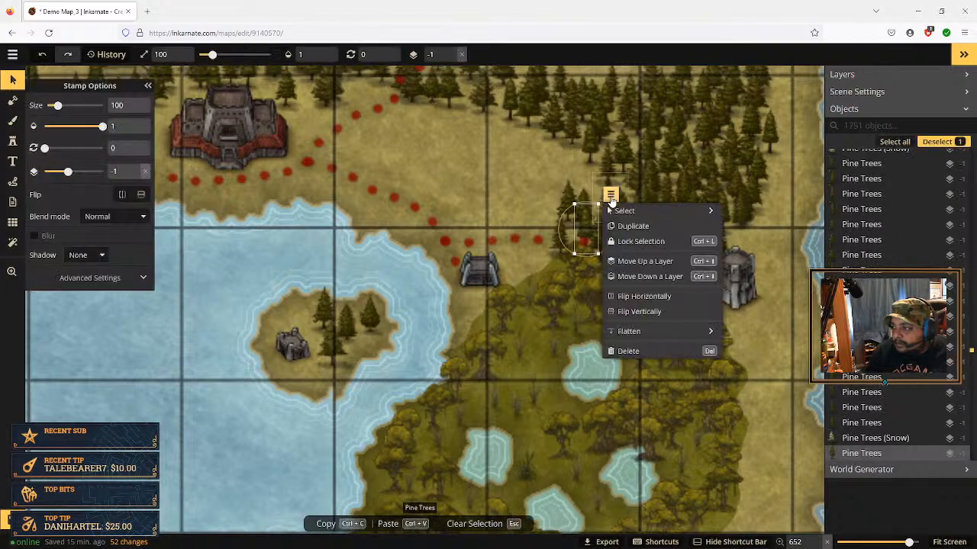
left_click(640, 261)
left_click(641, 261)
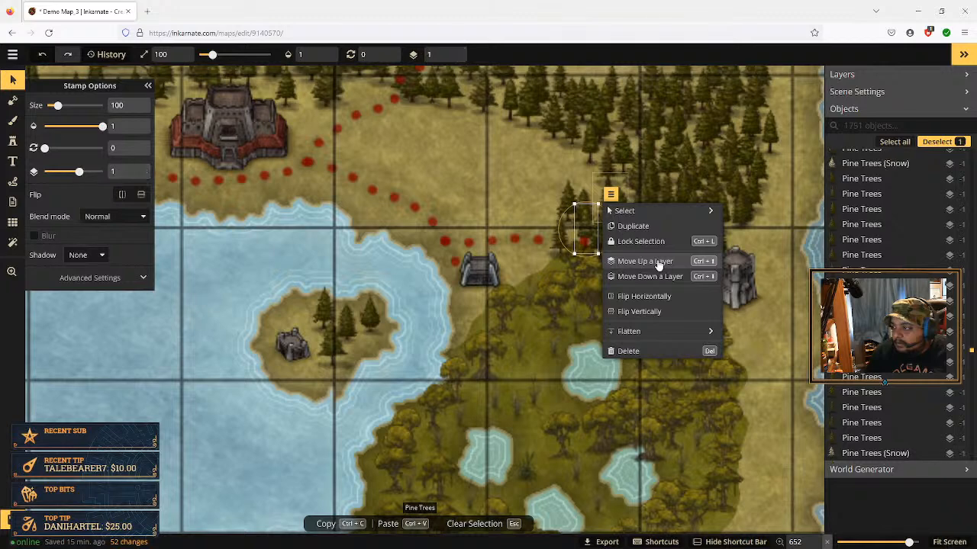
left_click(641, 261)
left_click(522, 185)
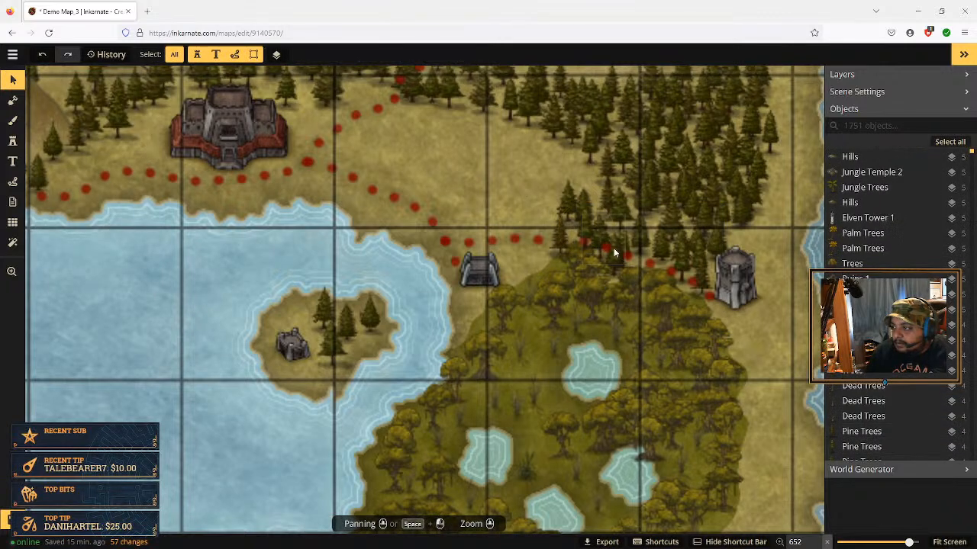
Raise the pine directly beside the new dwarven tower to layer 2, over the end of the trail
left_click(704, 280)
left_click(731, 245)
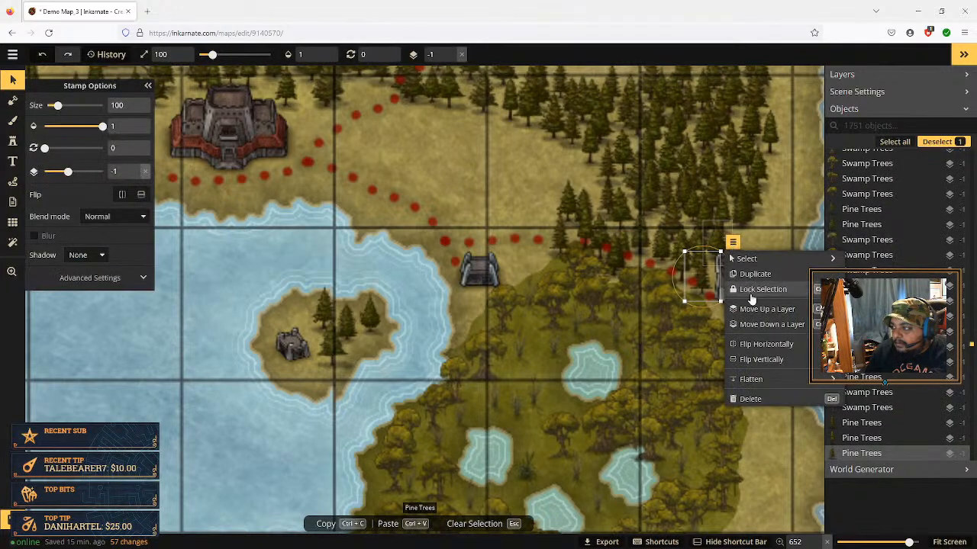
left_click(767, 309)
left_click(767, 309)
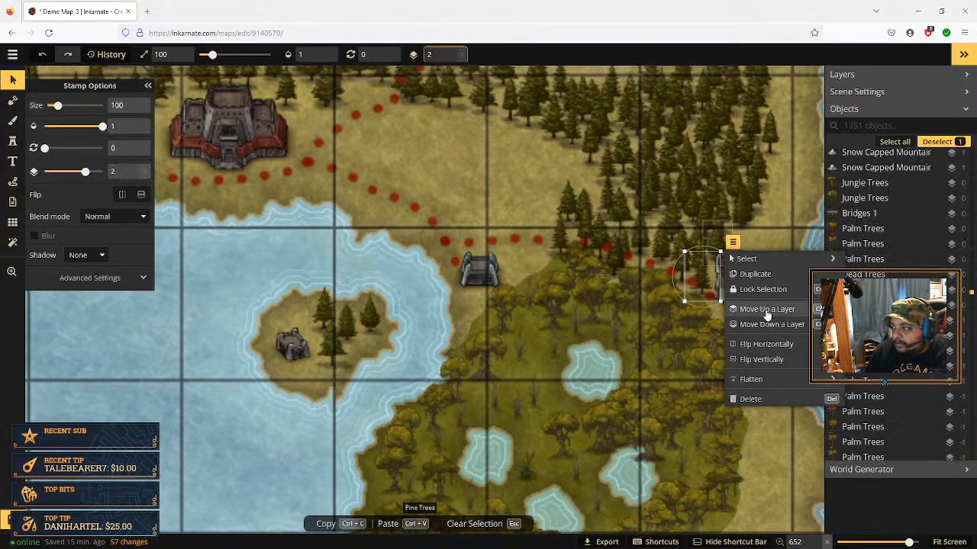
left_click(767, 309)
Raise the pine just west of the new dwarven tower to layer 3, above the dotted trail
left_click(685, 266)
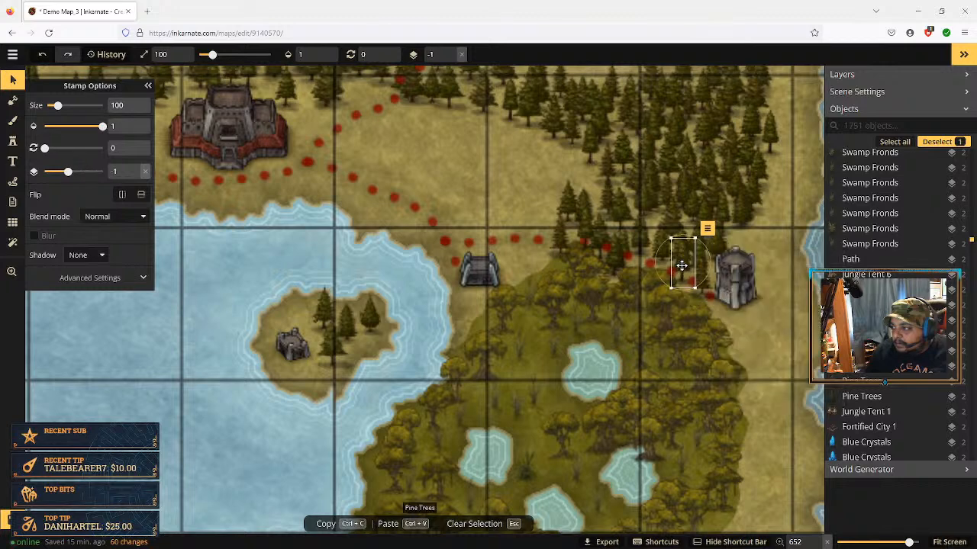
left_click(706, 228)
left_click(733, 303)
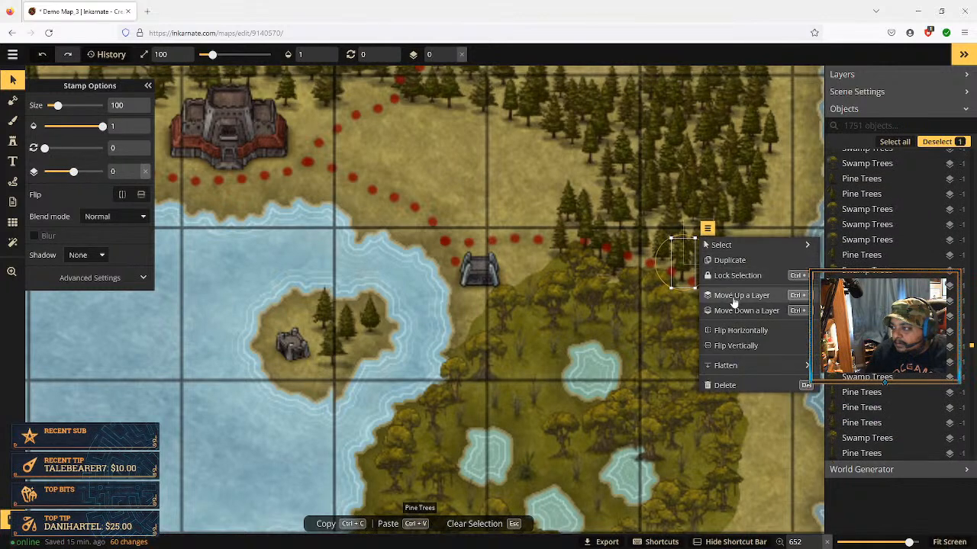
left_click(734, 303)
left_click(733, 303)
left_click(733, 303)
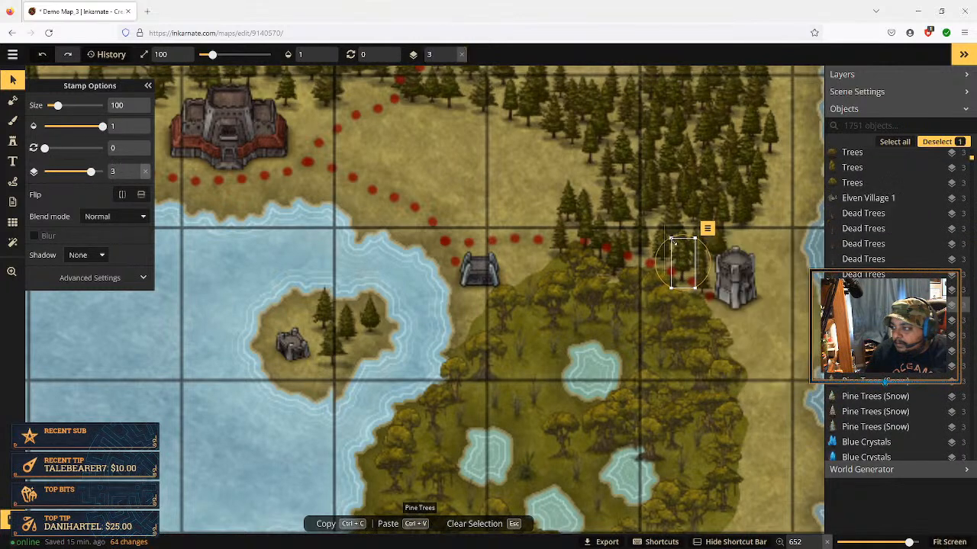
Raise the next pine to the west along the same trail to layer 2 and clear the selection
left_click(661, 248)
left_click(688, 215)
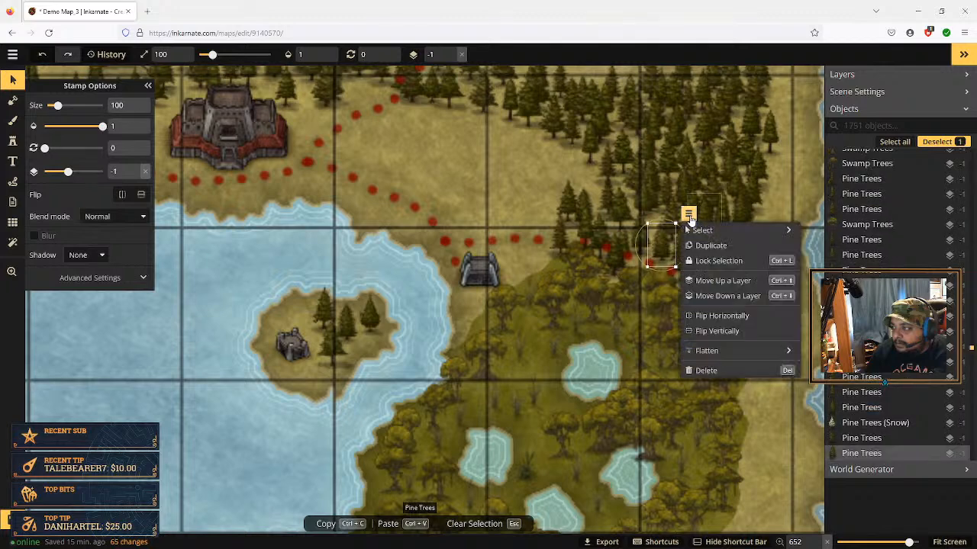
left_click(721, 282)
left_click(721, 282)
left_click(721, 282)
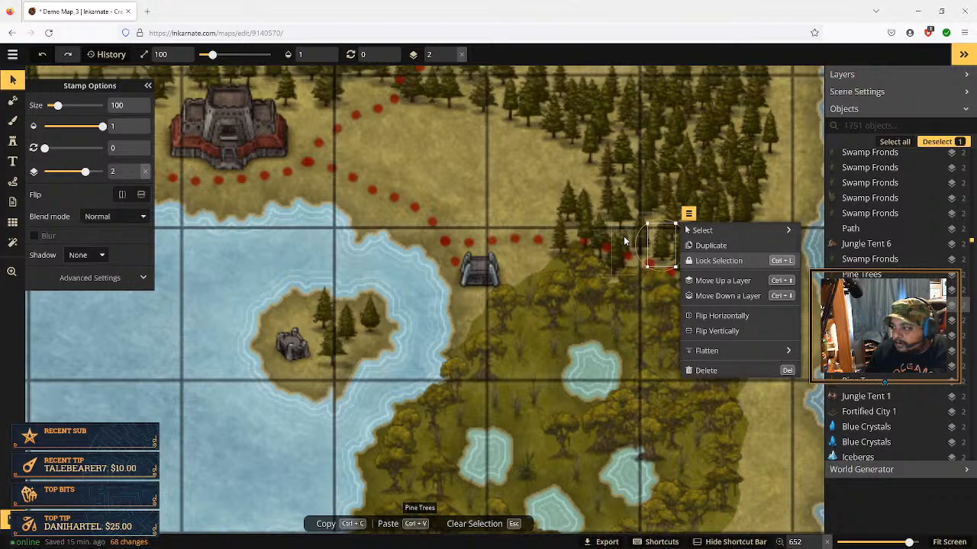
left_click(495, 195)
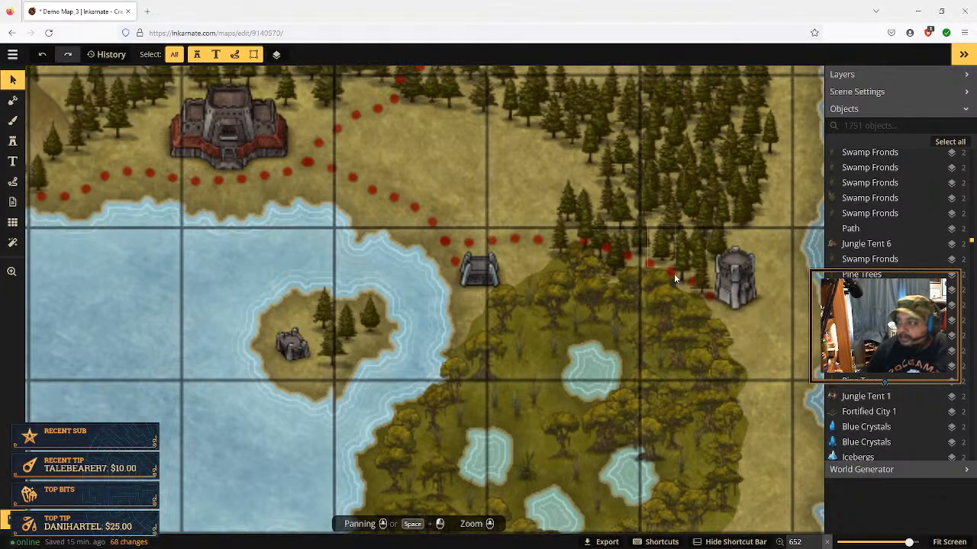
Review the whole map from the northern lake to the southern coast, checking the trails and regions, and finish with the full map in view
scroll(680, 290, "down", 6)
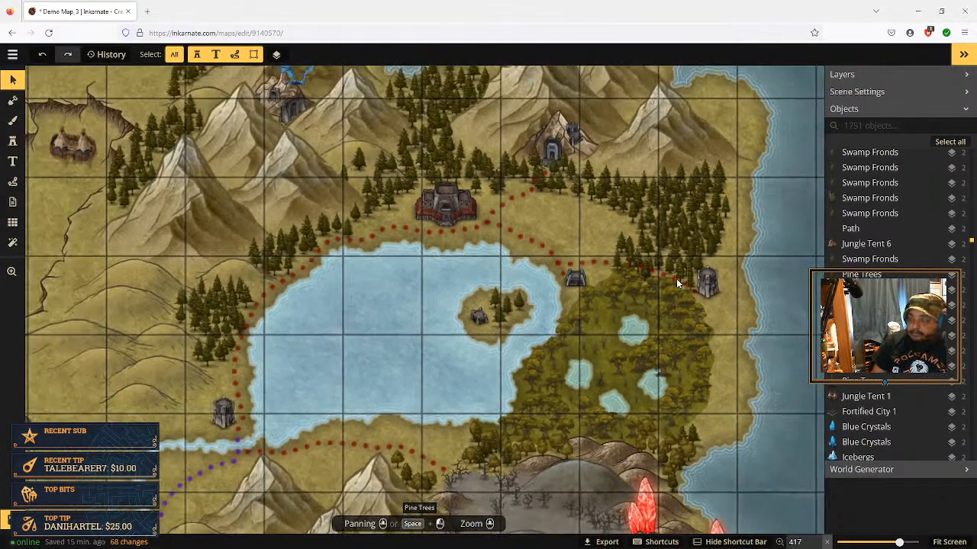
scroll(673, 281, "down", 4)
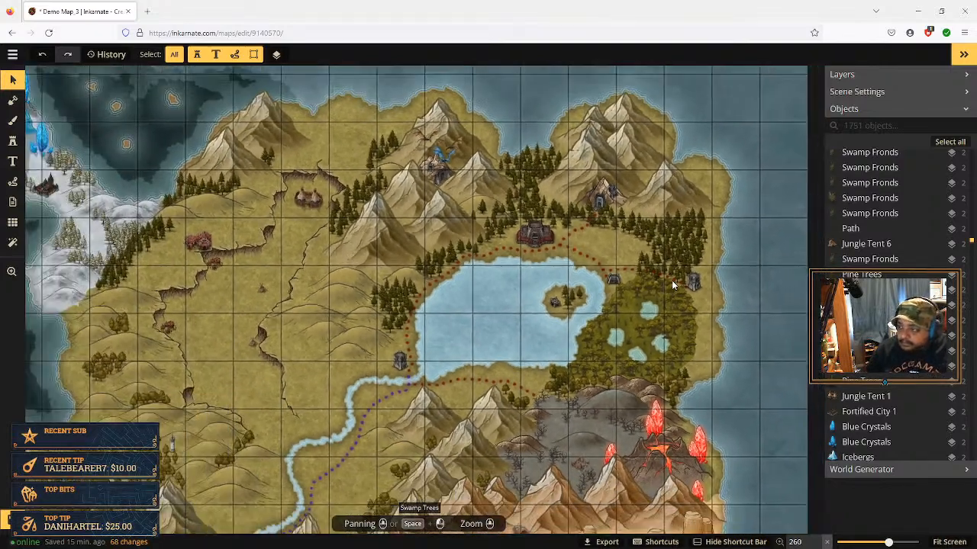
scroll(672, 284, "down", 2)
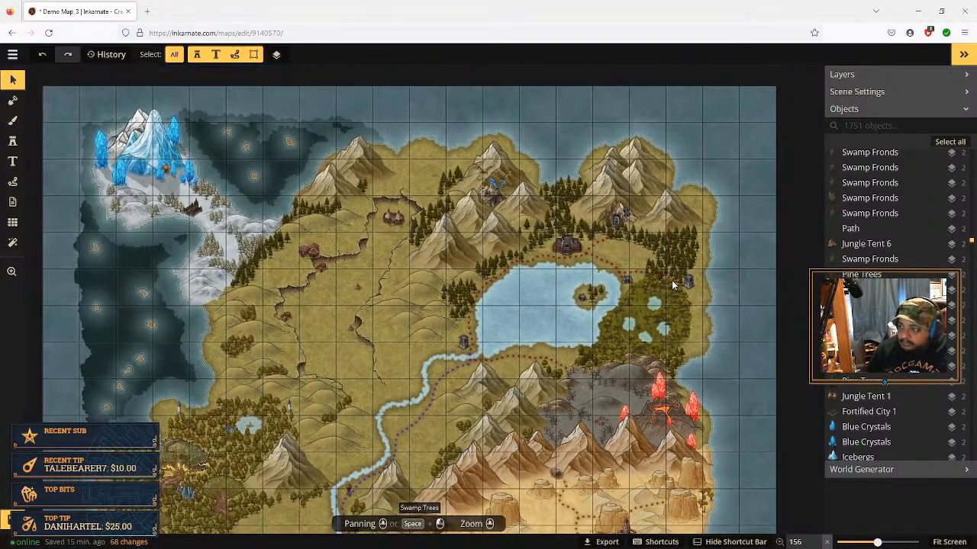
scroll(672, 284, "down", 1)
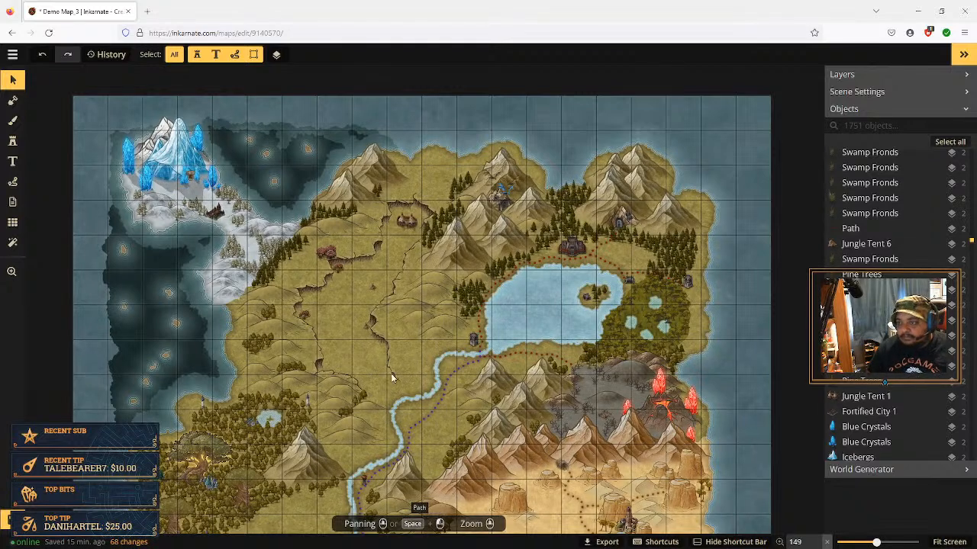
key("space")
left_click_drag(371, 357, 440, 288)
left_click_drag(440, 372, 418, 279)
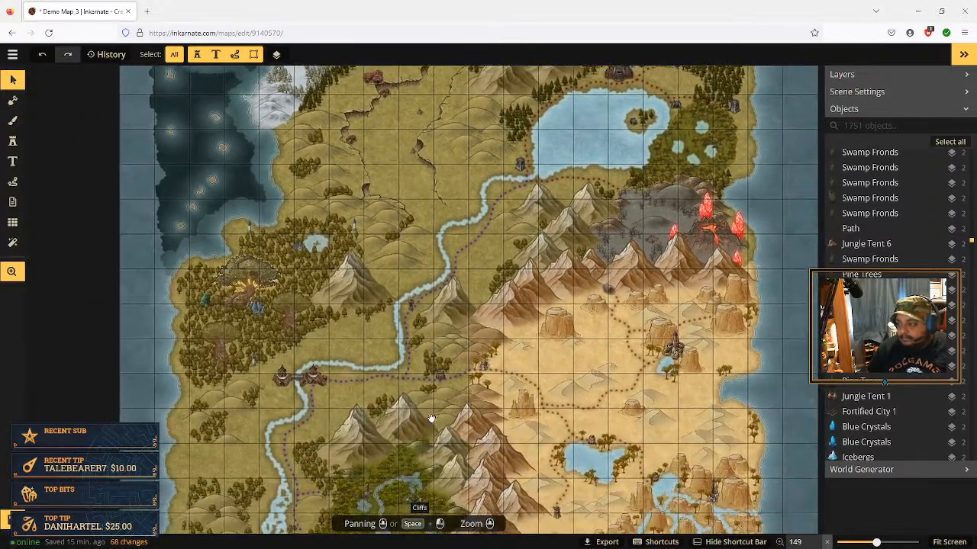
left_click_drag(430, 421, 433, 332)
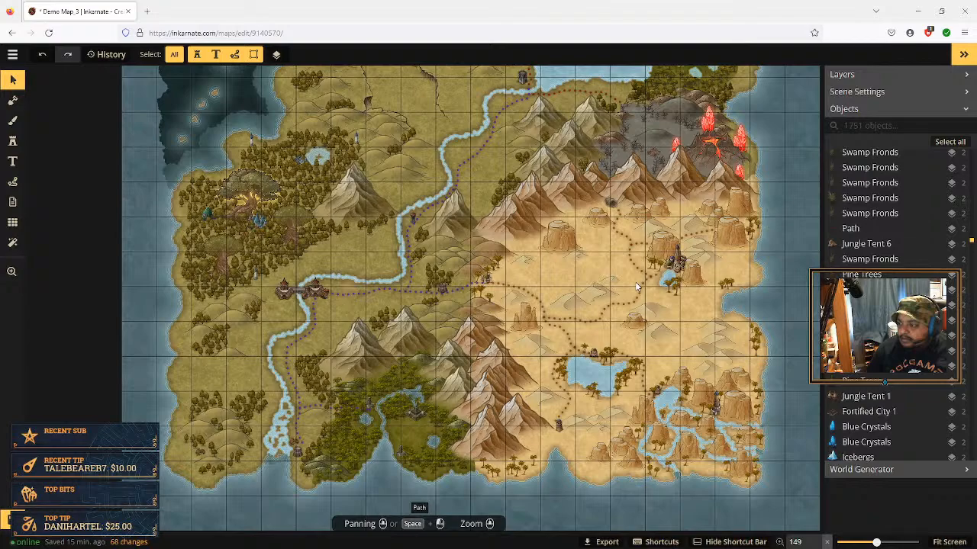
key("space")
left_click_drag(472, 234, 518, 244)
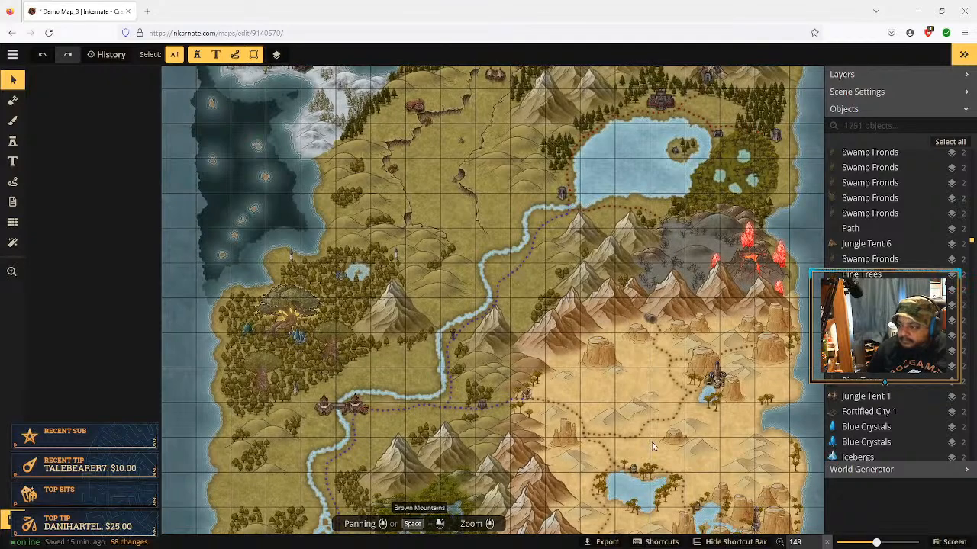
left_click(946, 541)
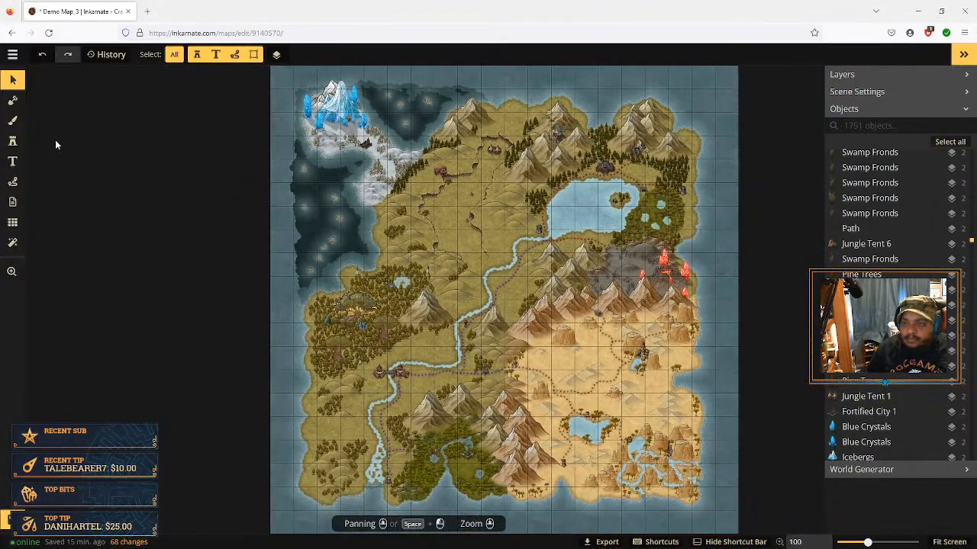
Browse the whole Fantasy World stamp collection, from the core stamps through buildings, hills and icons to the mountain sets
left_click(12, 140)
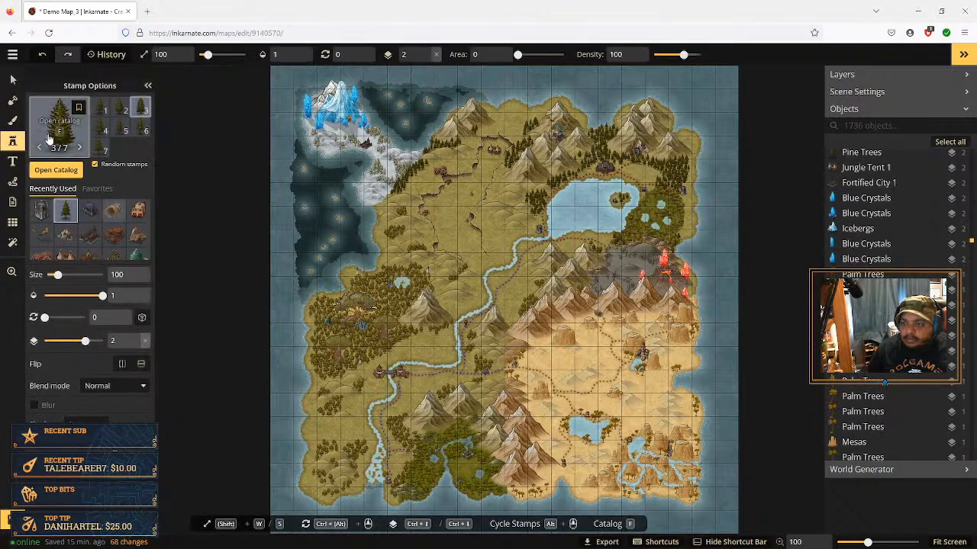
left_click(76, 172)
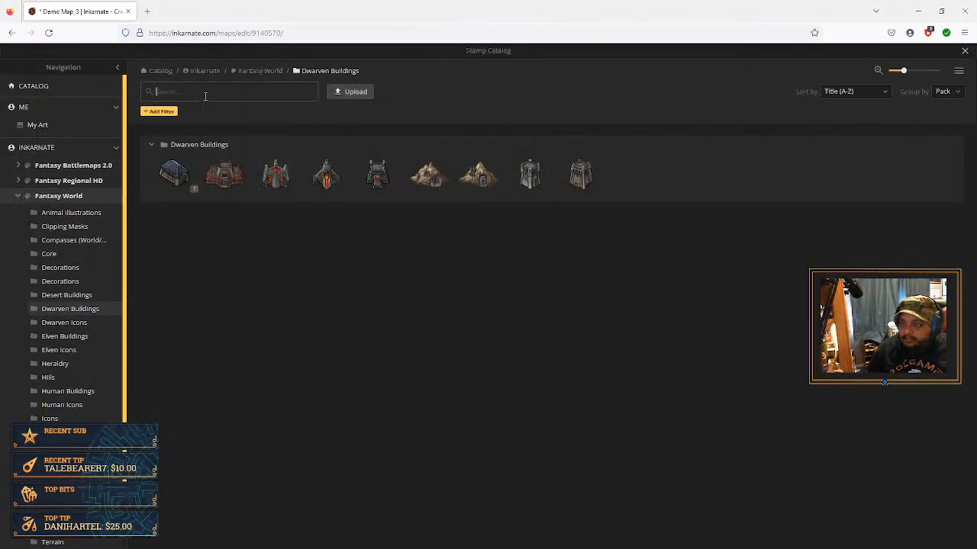
left_click(72, 196)
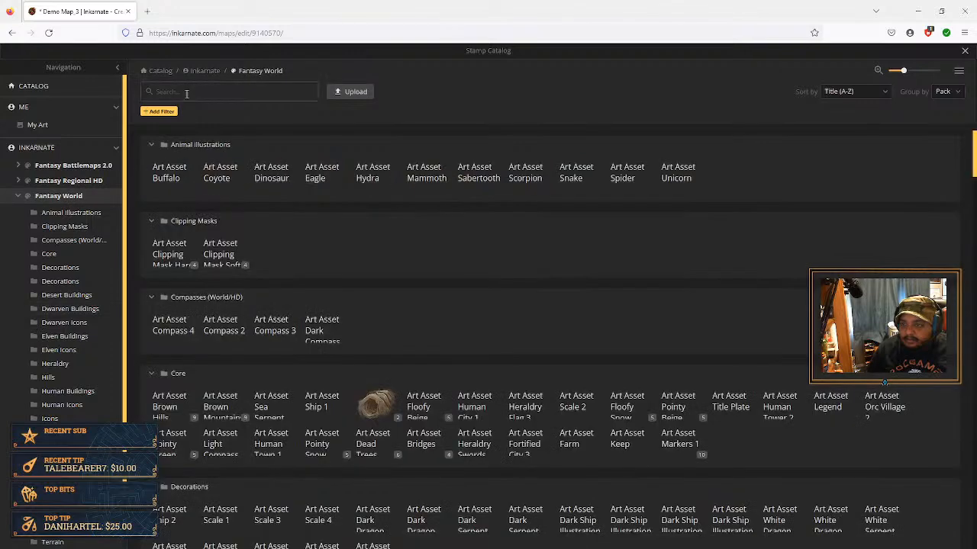
scroll(380, 264, "down", 3)
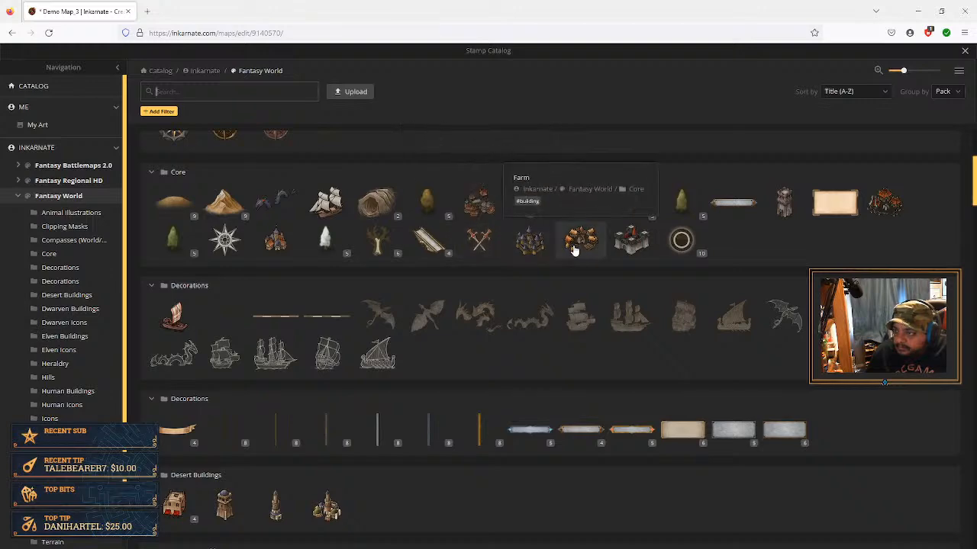
scroll(475, 286, "down", 2)
scroll(474, 286, "down", 2)
scroll(474, 286, "up", 3)
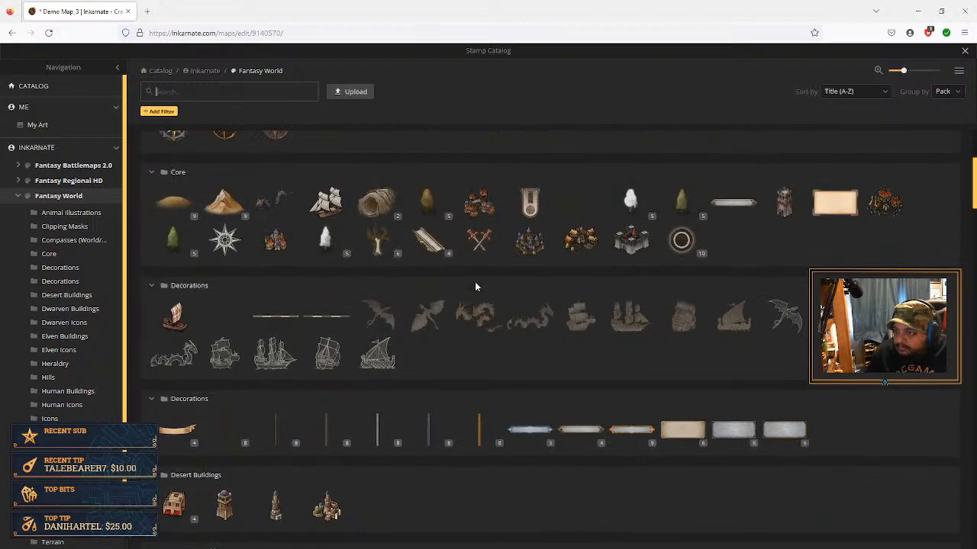
scroll(474, 287, "down", 5)
scroll(474, 286, "down", 6)
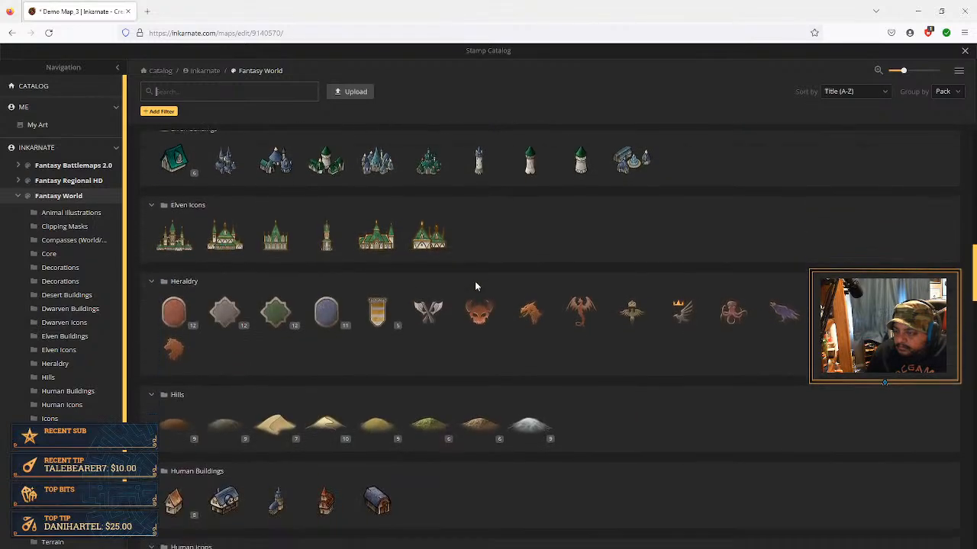
scroll(475, 286, "down", 1)
scroll(475, 286, "up", 3)
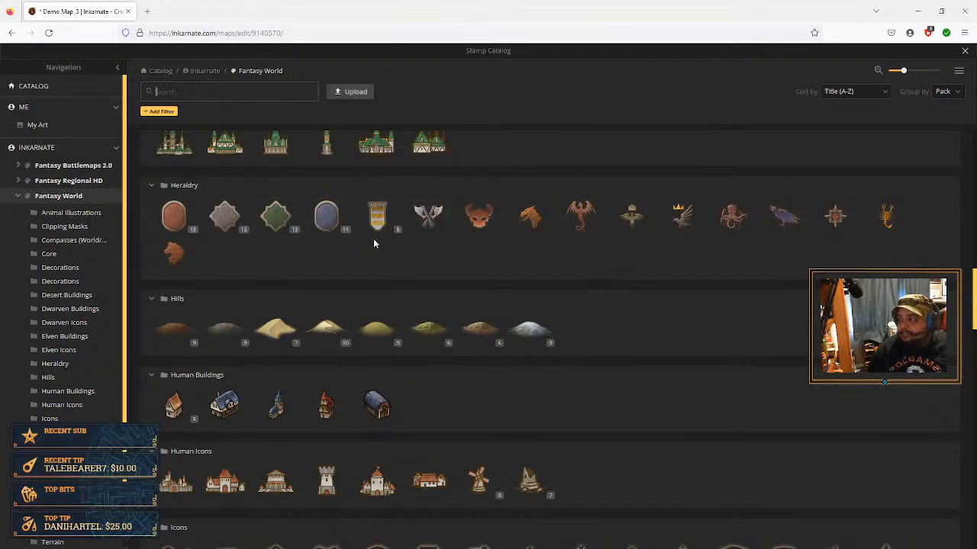
scroll(380, 252, "down", 3)
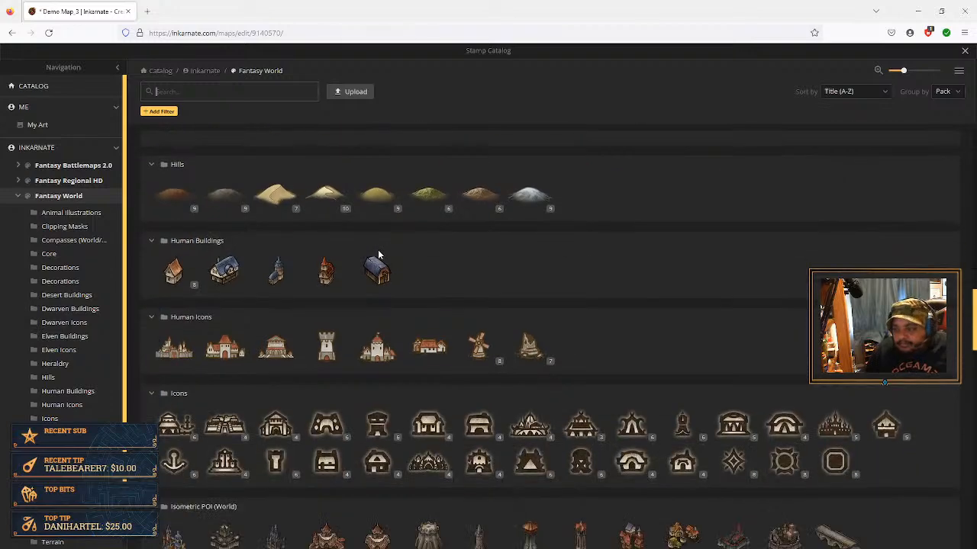
scroll(379, 252, "down", 2)
scroll(379, 254, "down", 2)
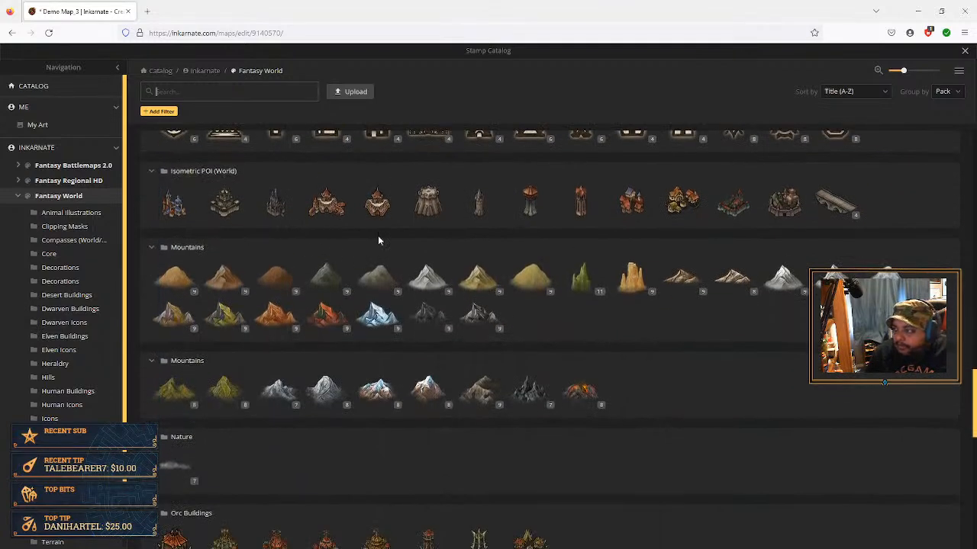
scroll(367, 241, "down", 1)
scroll(363, 243, "up", 1)
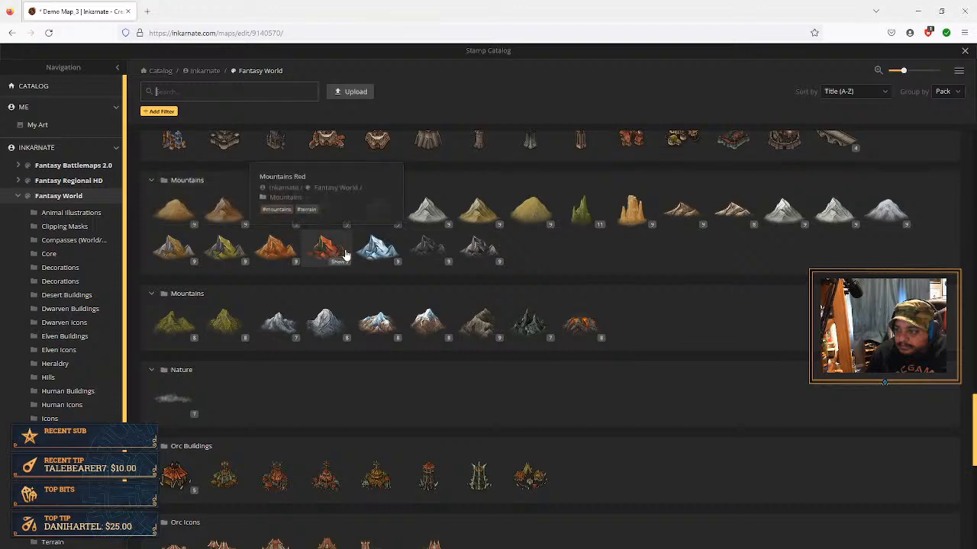
Try the tall green spire-shaped mountain stamp at size 223 over the grassland south of the forest-edge mountain
left_click(581, 212)
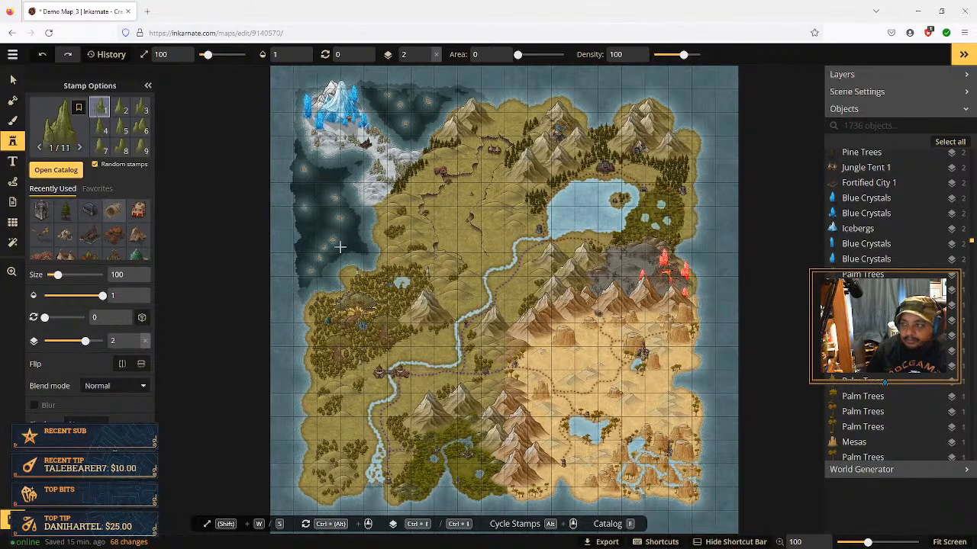
scroll(448, 321, "up", 6)
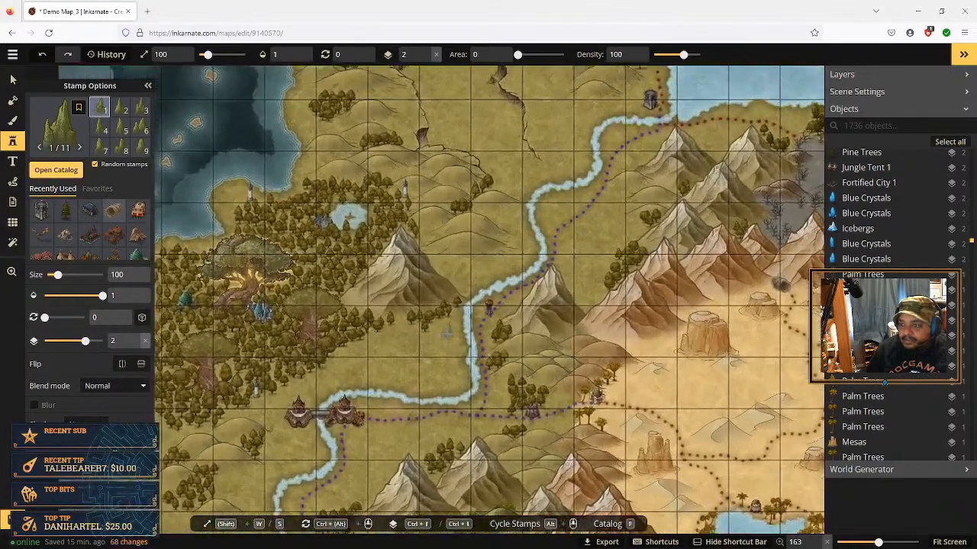
scroll(449, 331, "up", 5)
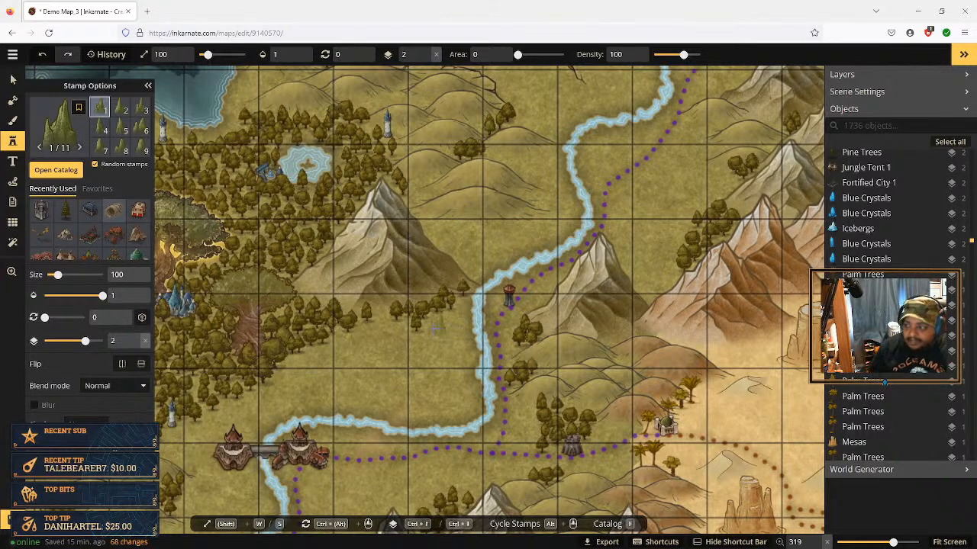
scroll(366, 353, "up", 2)
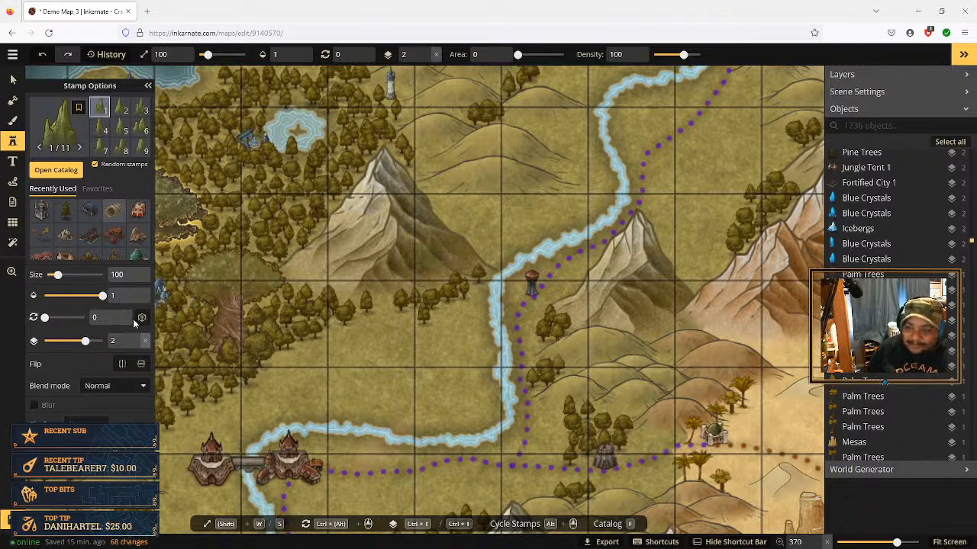
left_click(135, 273)
left_click_drag(135, 273, 135, 273)
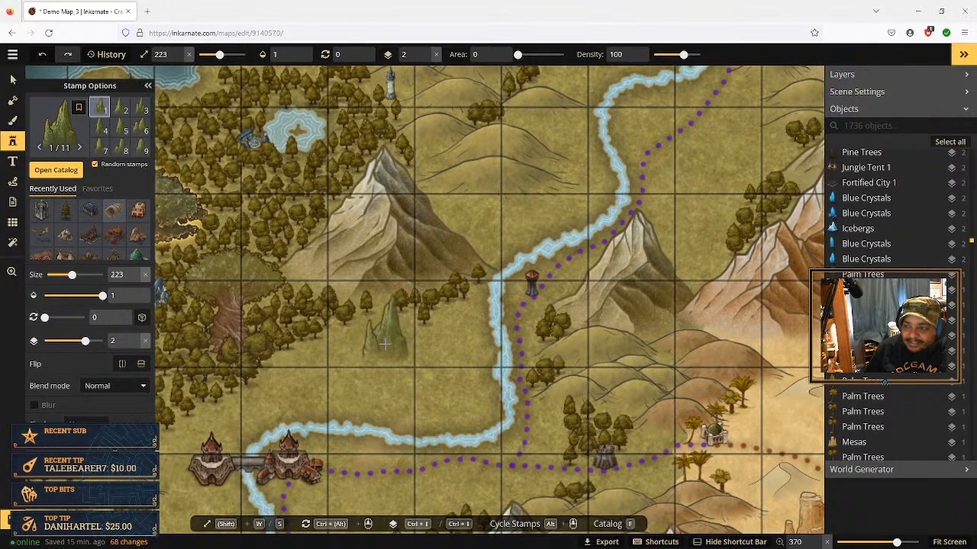
Browse the mountain, landmark icon, terrain and tree stamps of the Fantasy World collection for something that suits the forest
left_click(12, 79)
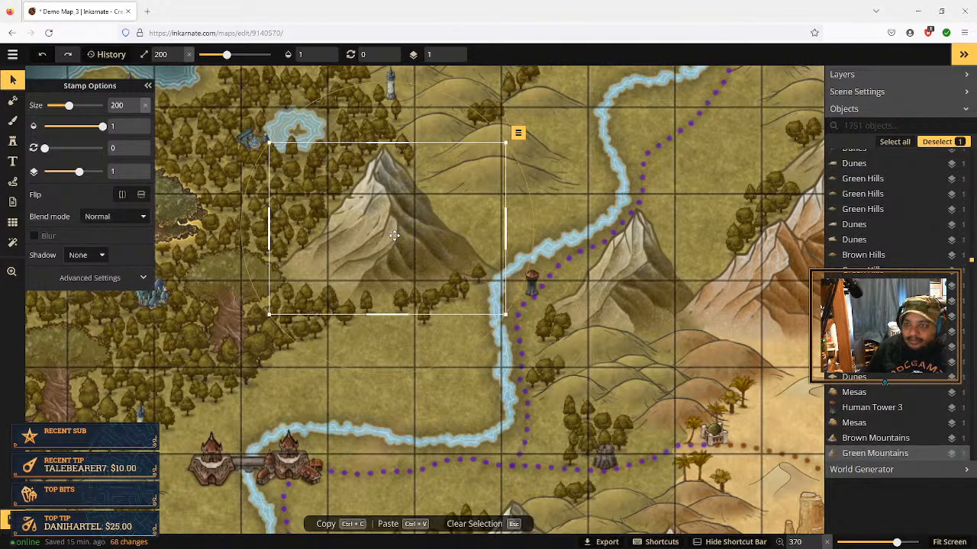
left_click(13, 144)
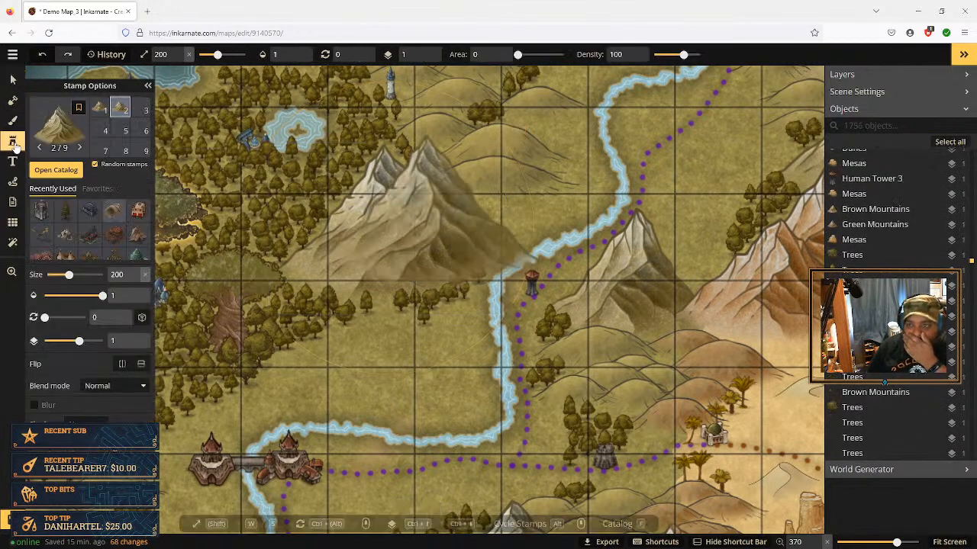
left_click(56, 170)
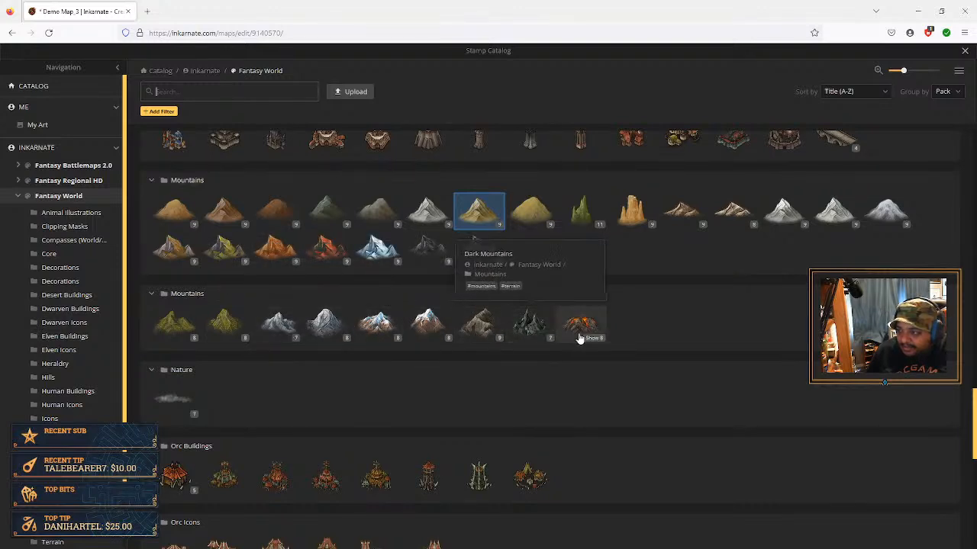
scroll(465, 369, "down", 2)
scroll(465, 369, "up", 3)
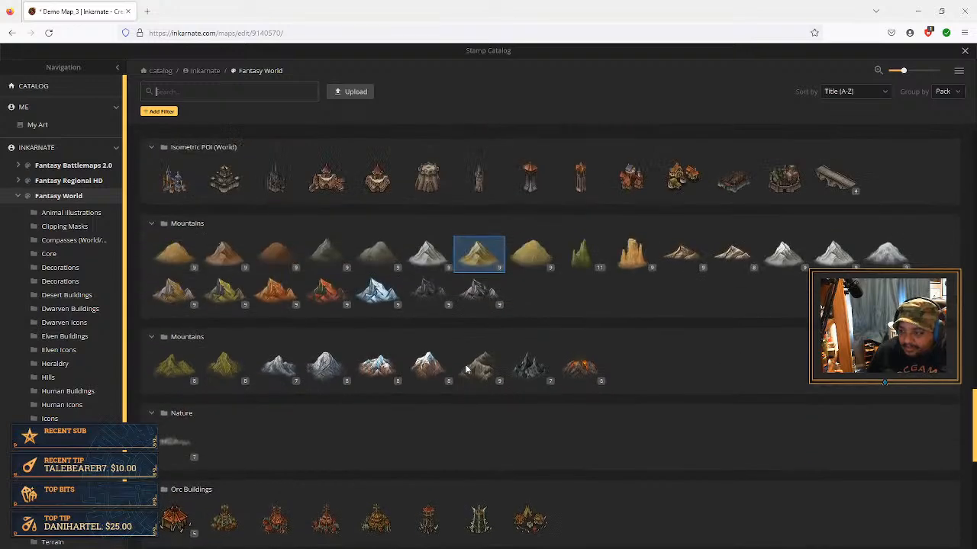
scroll(467, 369, "down", 6)
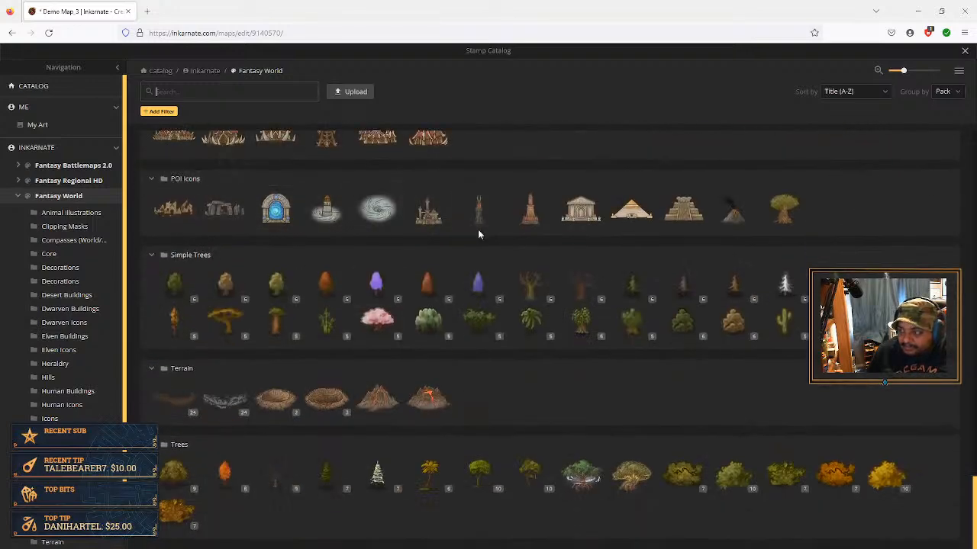
mouse_move(396, 315)
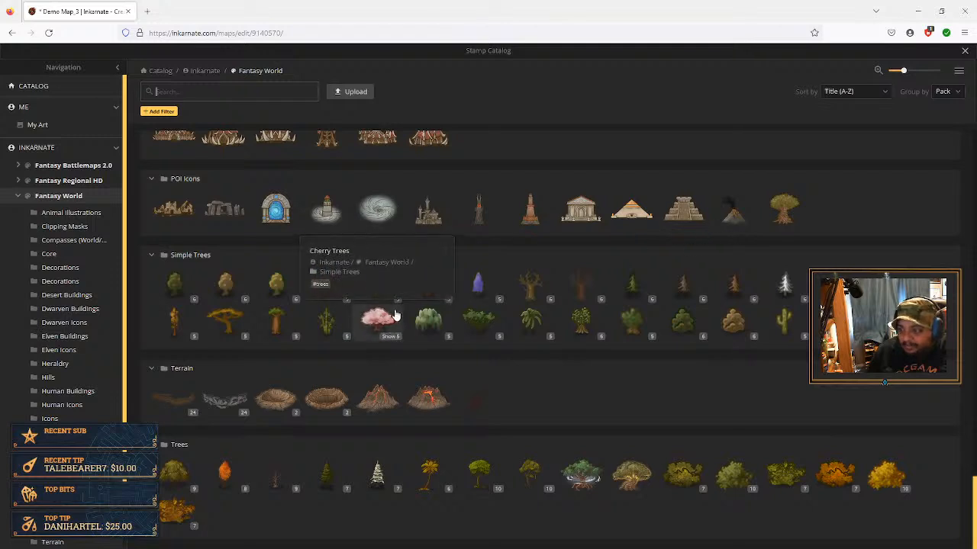
mouse_move(276, 334)
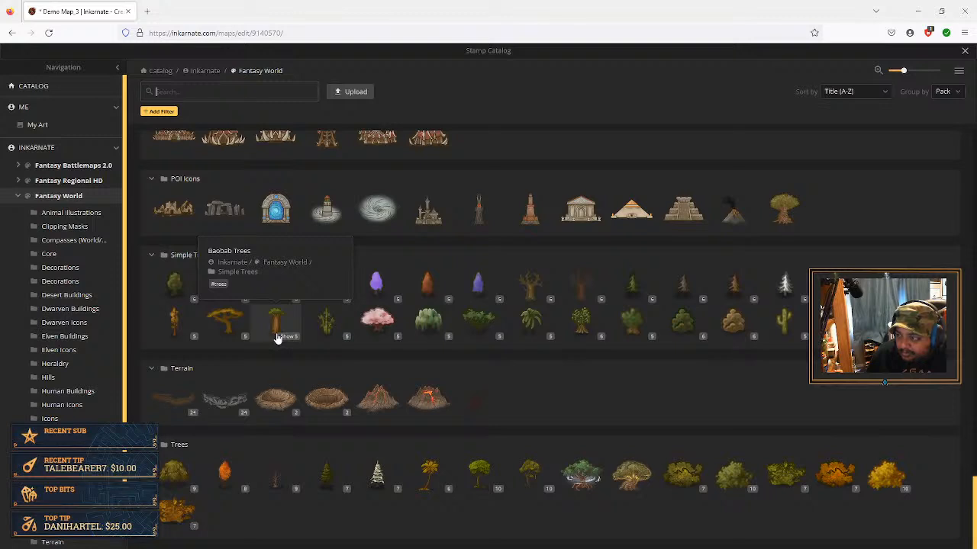
mouse_move(536, 332)
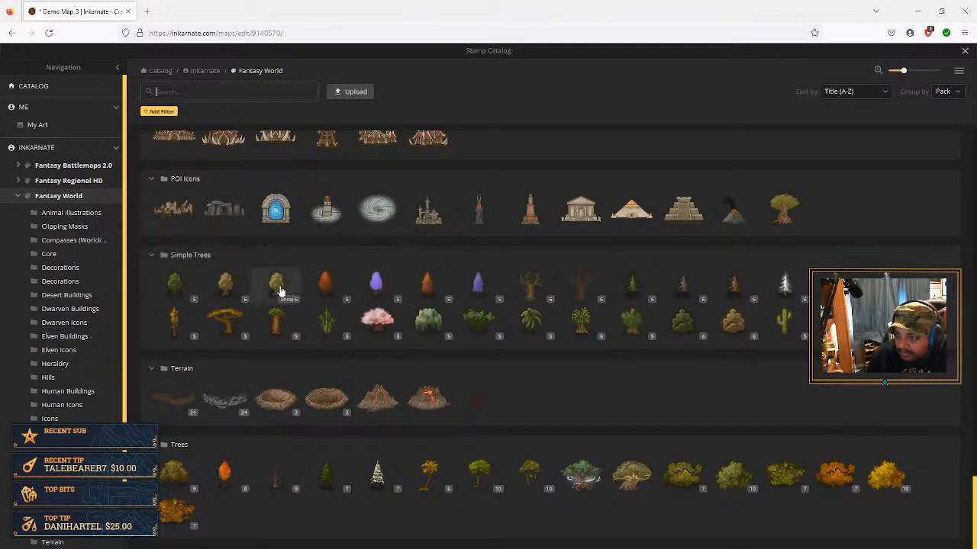
mouse_move(421, 290)
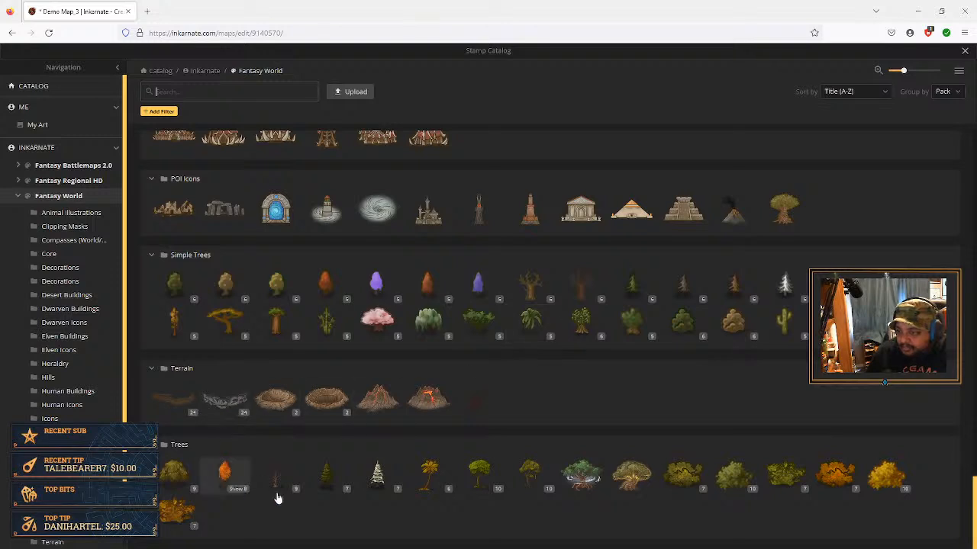
Choose the tall green spire-shaped mountain stamp from the Mountains set of the Fantasy World collection
scroll(465, 320, "up", 2)
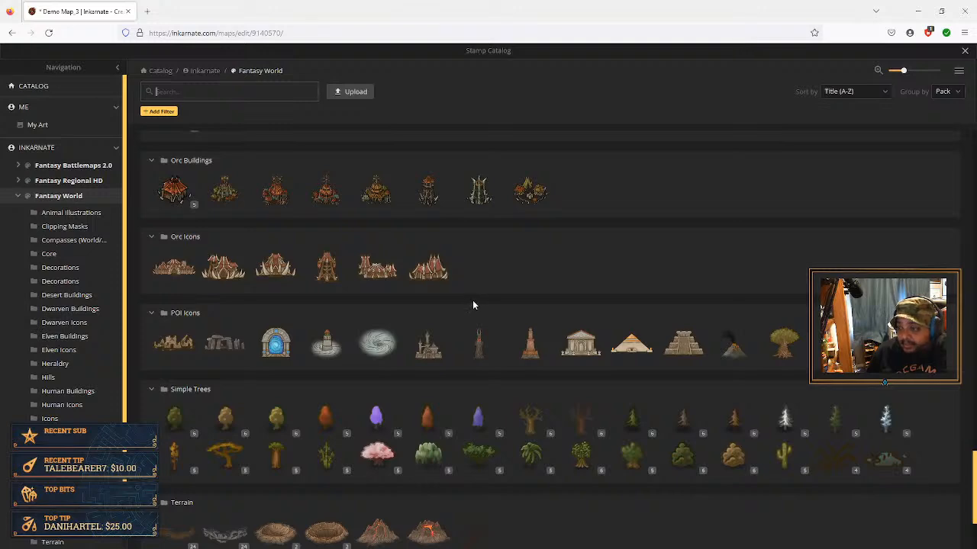
scroll(499, 308, "up", 5)
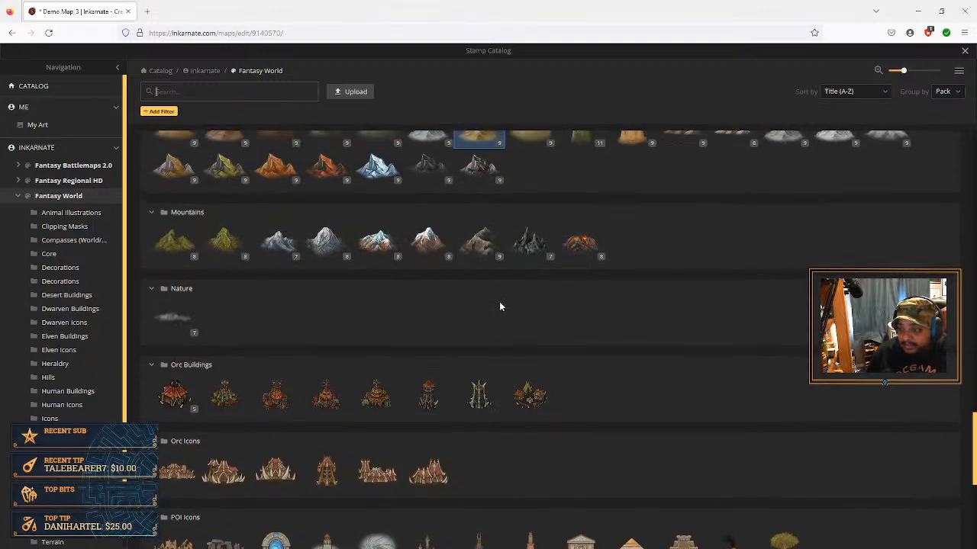
scroll(499, 306, "up", 1)
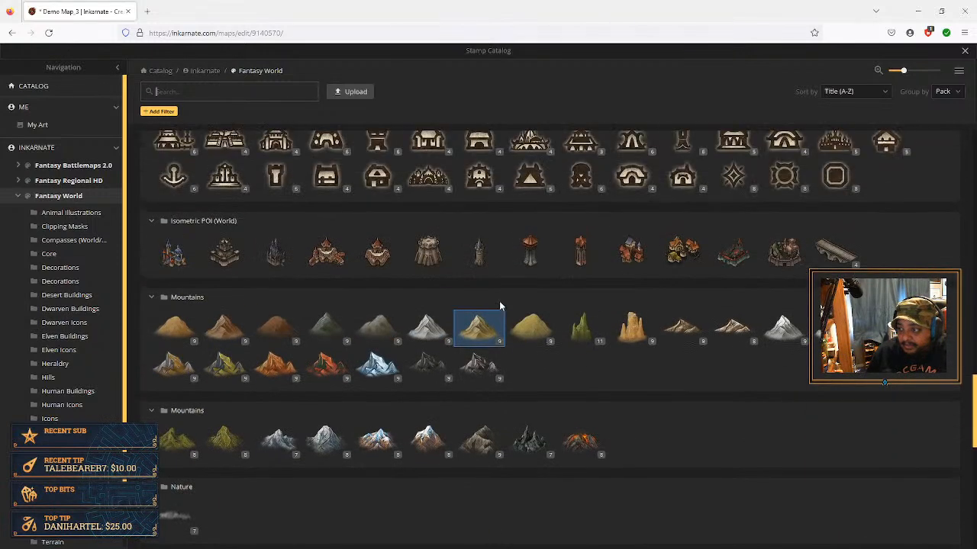
left_click(577, 333)
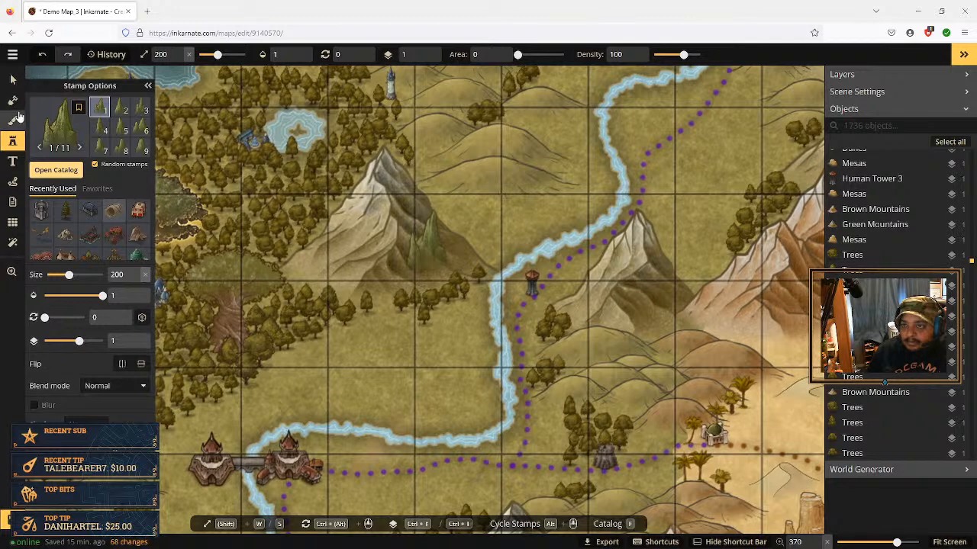
Delete a patch of forest trees west of the lone mountain and another patch south of the blue castle
left_click(13, 80)
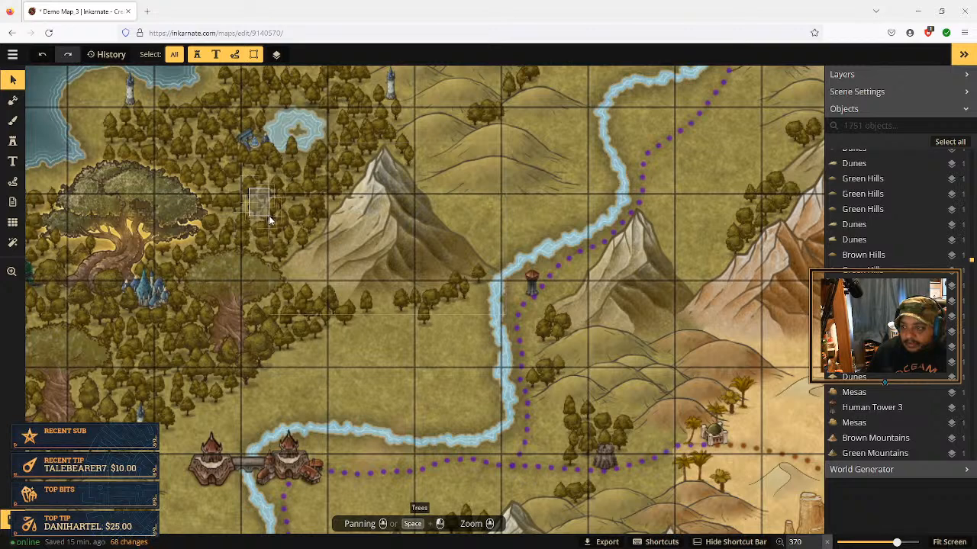
left_click(267, 215)
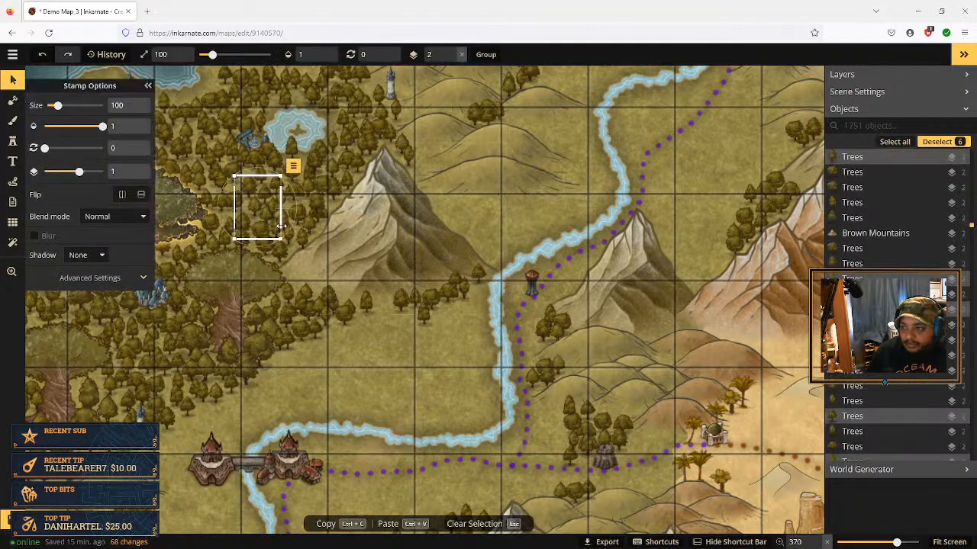
key("Delete")
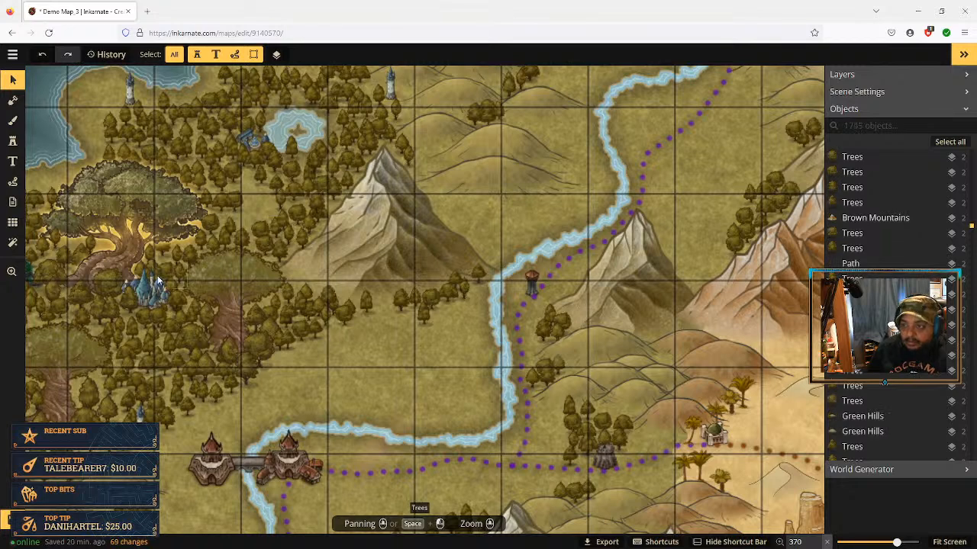
left_click(166, 358)
key("Delete")
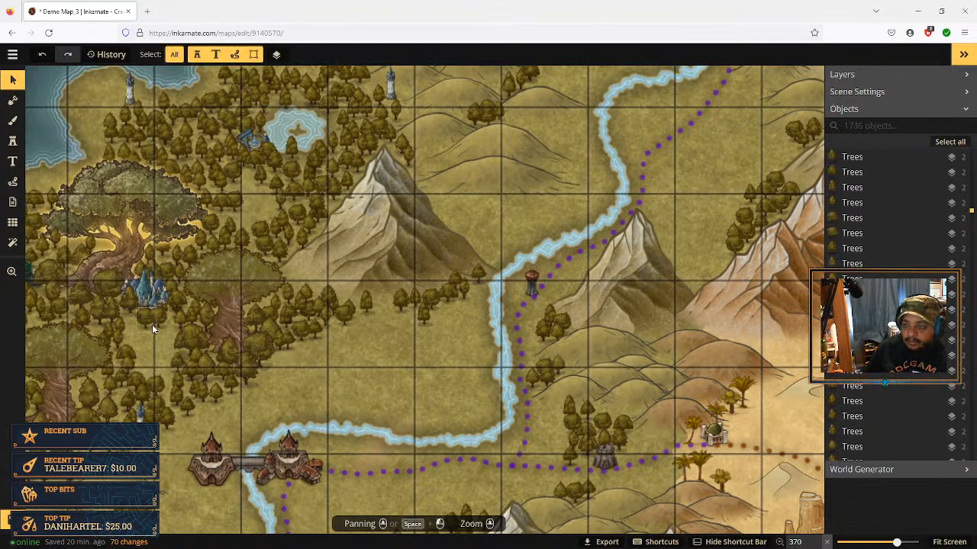
Delete a patch of trees south of the teal-domed building near the west coast and another at the forest's south-western edge
left_click_drag(153, 328, 293, 344)
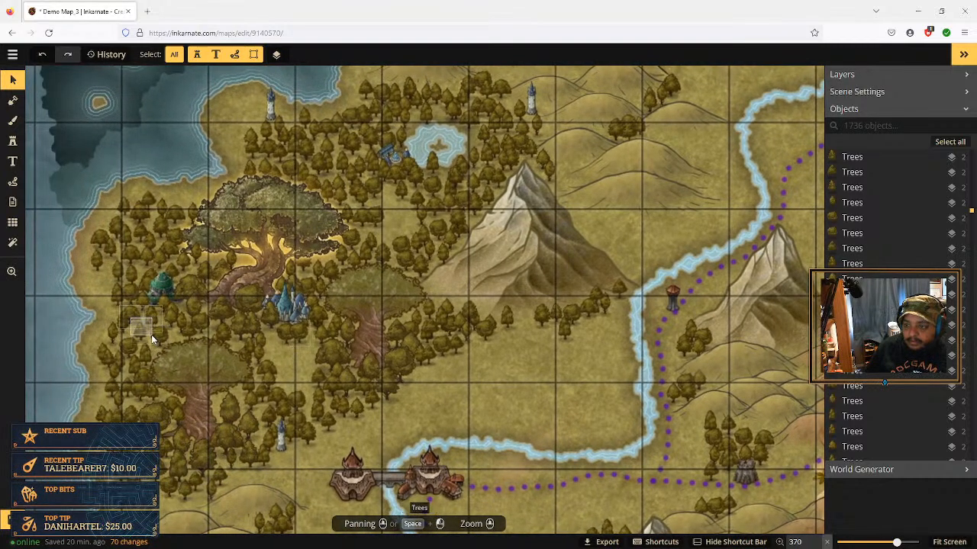
left_click(151, 334)
key("Delete")
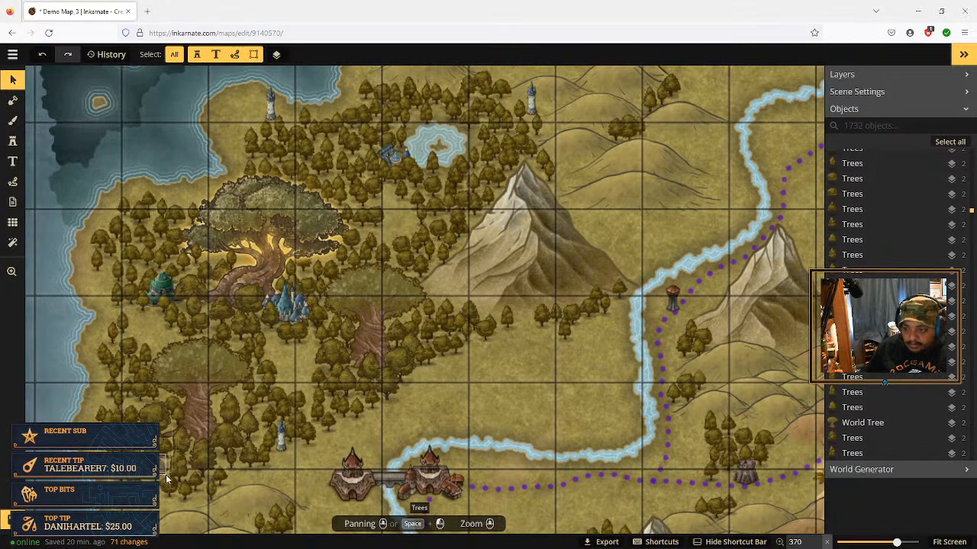
left_click_drag(165, 474, 169, 471)
key("Delete")
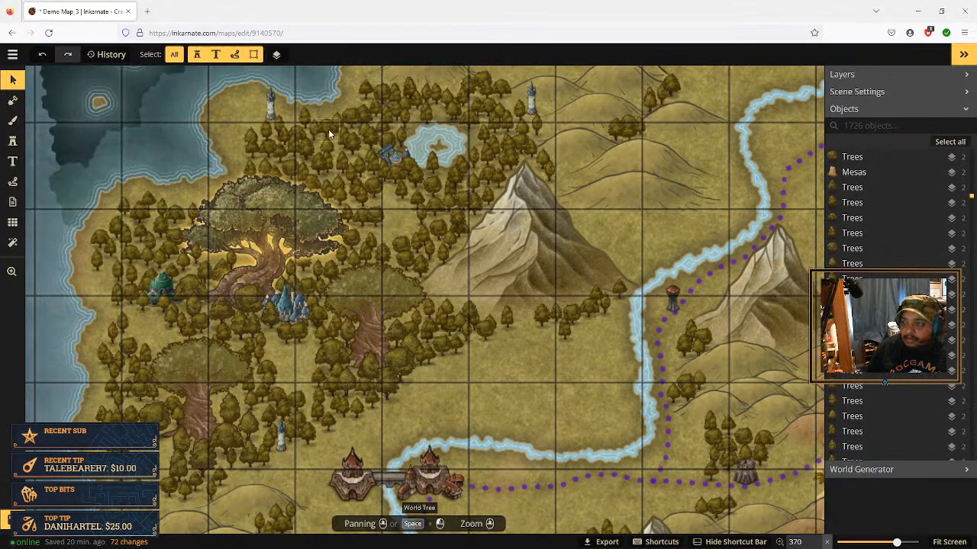
Delete tree patches north-east of the glowing giant tree, just north of the lone mountain, and south of the small lake
left_click_drag(324, 155, 327, 153)
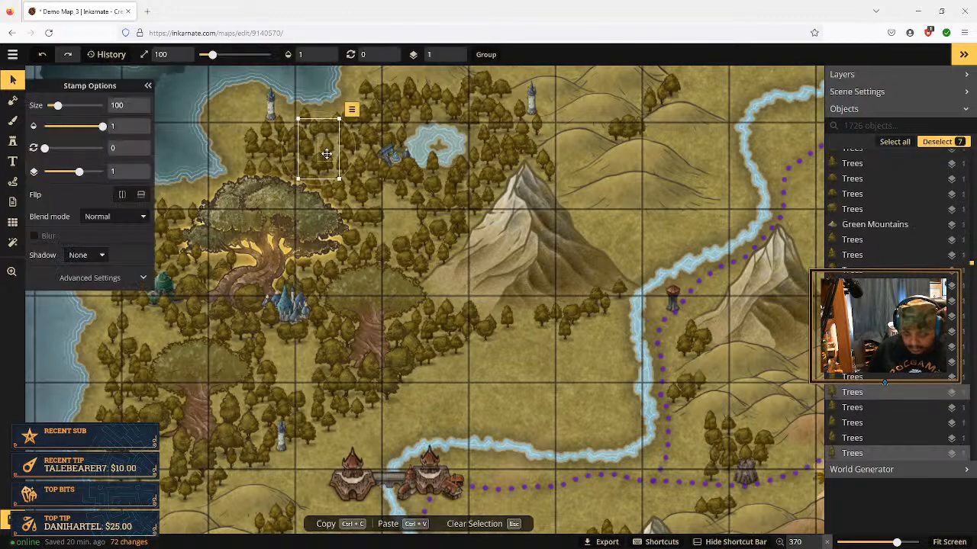
key("Delete")
scroll(497, 133, "up", 2)
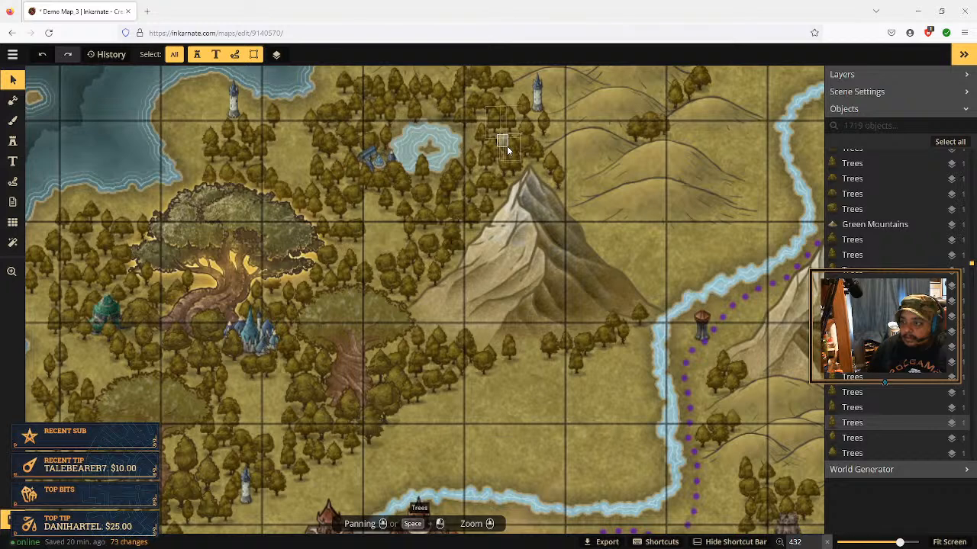
left_click_drag(506, 146, 509, 148)
key("Delete")
left_click_drag(377, 188, 396, 212)
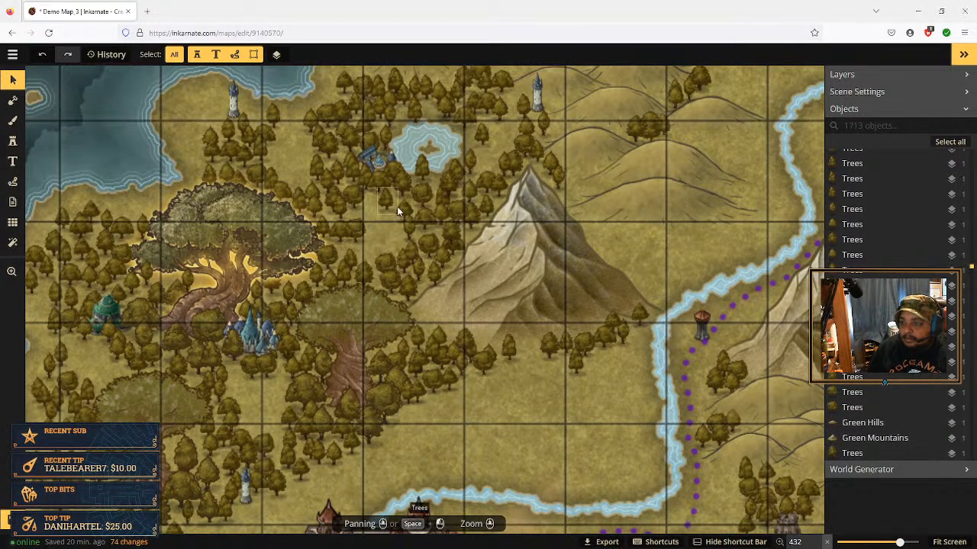
Stamp green spire mountains at size 200: two in the clearing south of the small lake and one at the forest edge south-west of the mountain
left_click(12, 148)
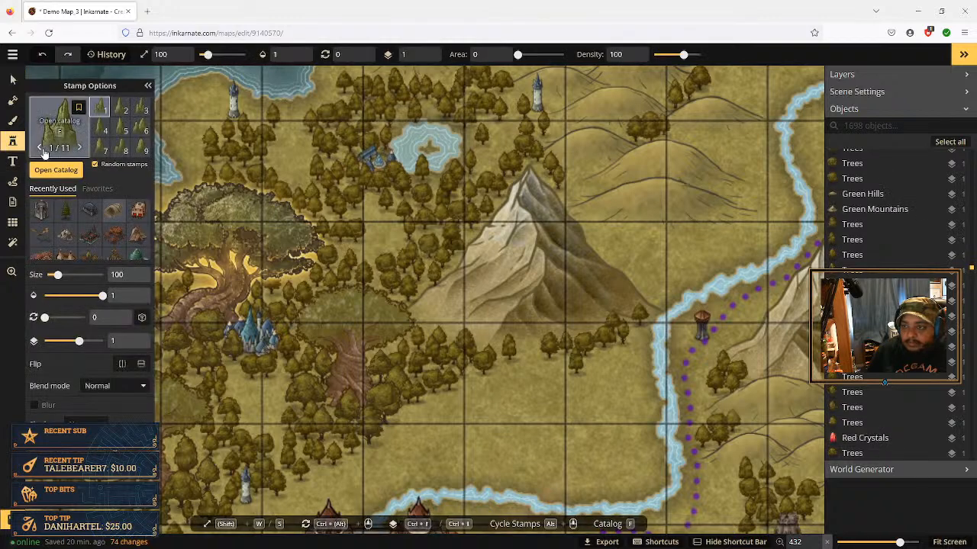
left_click(136, 275)
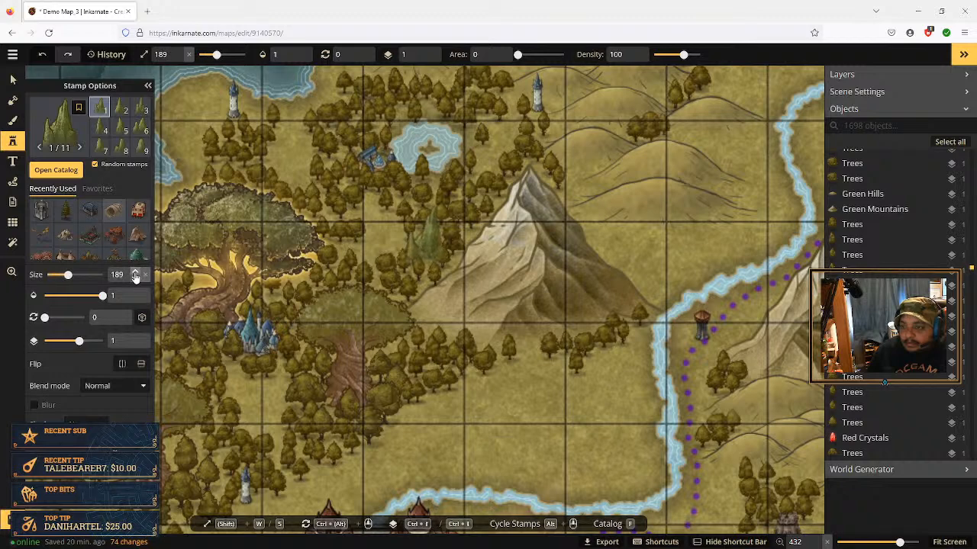
left_click(136, 275)
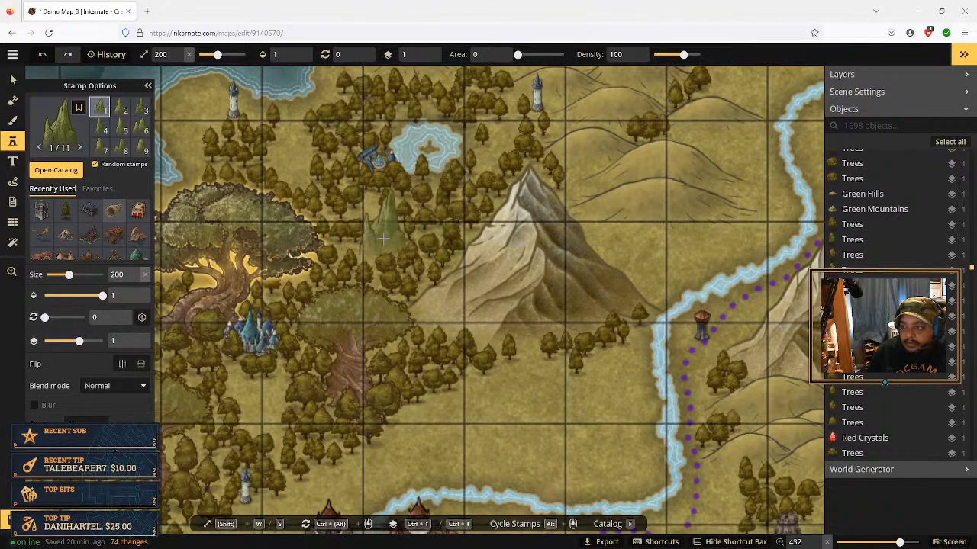
left_click(393, 219)
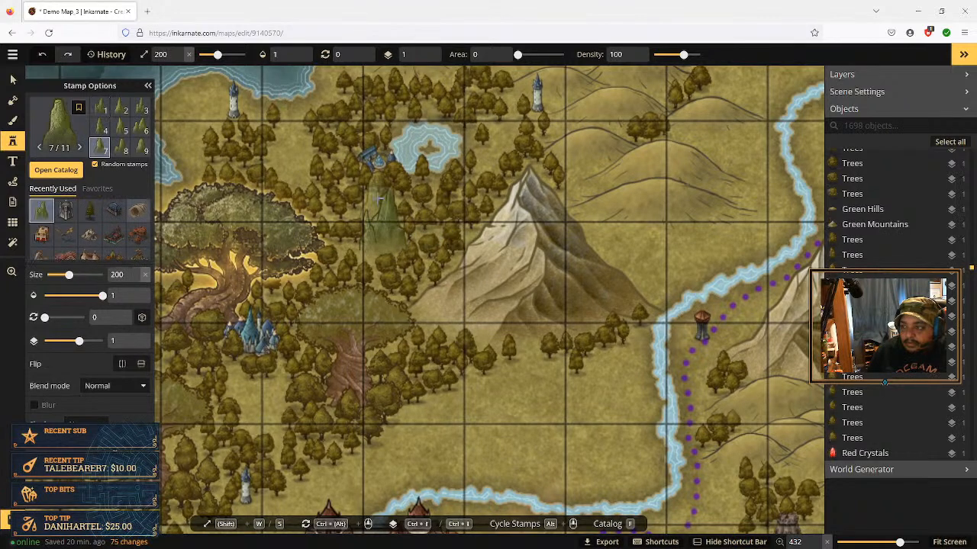
left_click(367, 198)
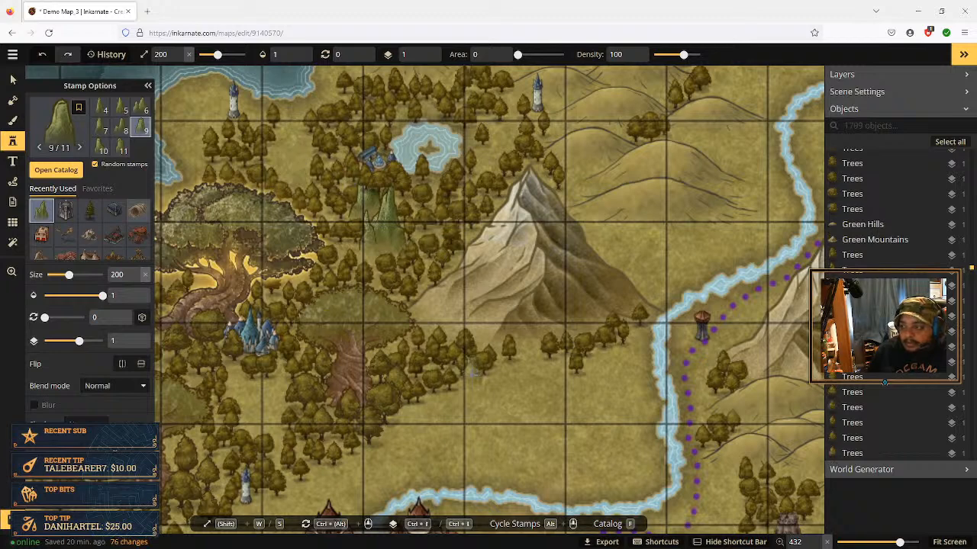
left_click(474, 373)
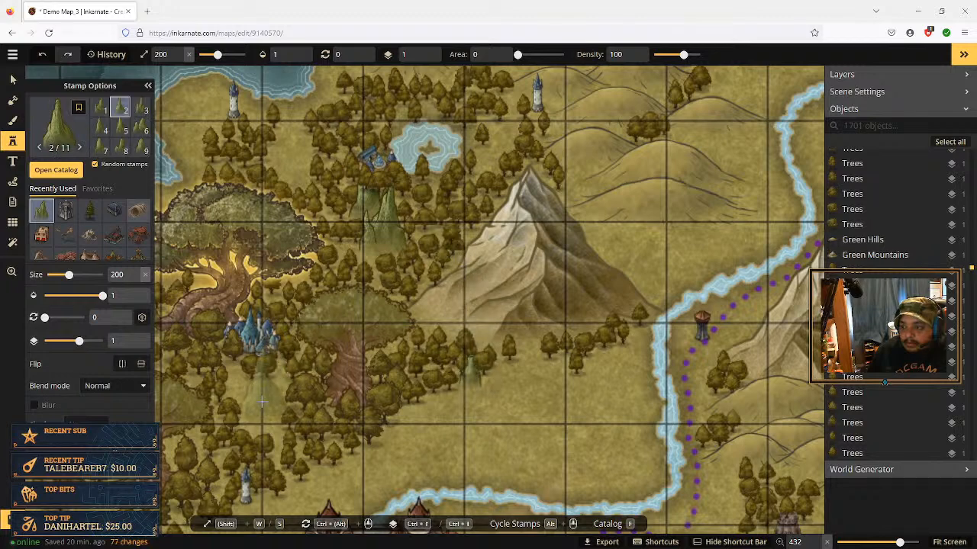
Stamp a green spire mountain at size 200 beside the south-western giant tree and a cluster of them south of the blue castle
key("space")
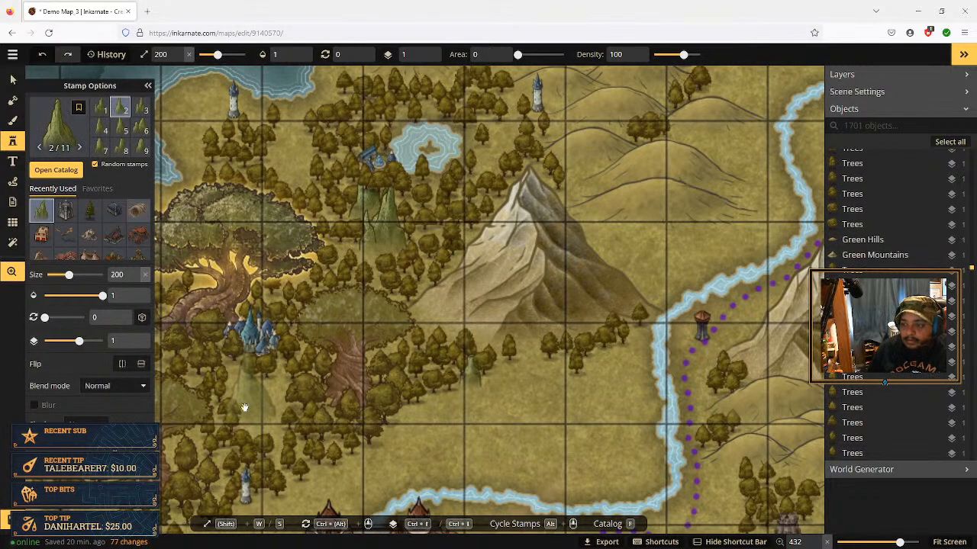
left_click_drag(244, 408, 374, 361)
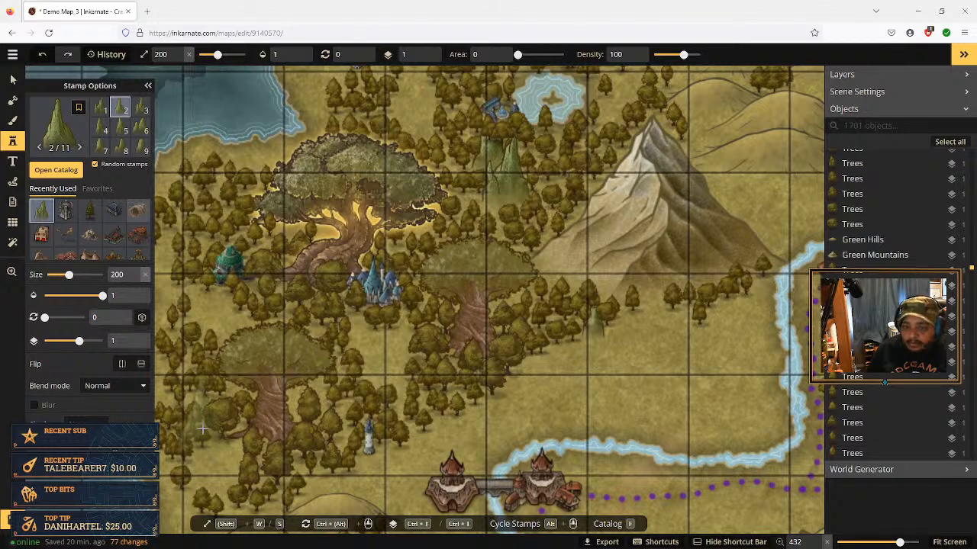
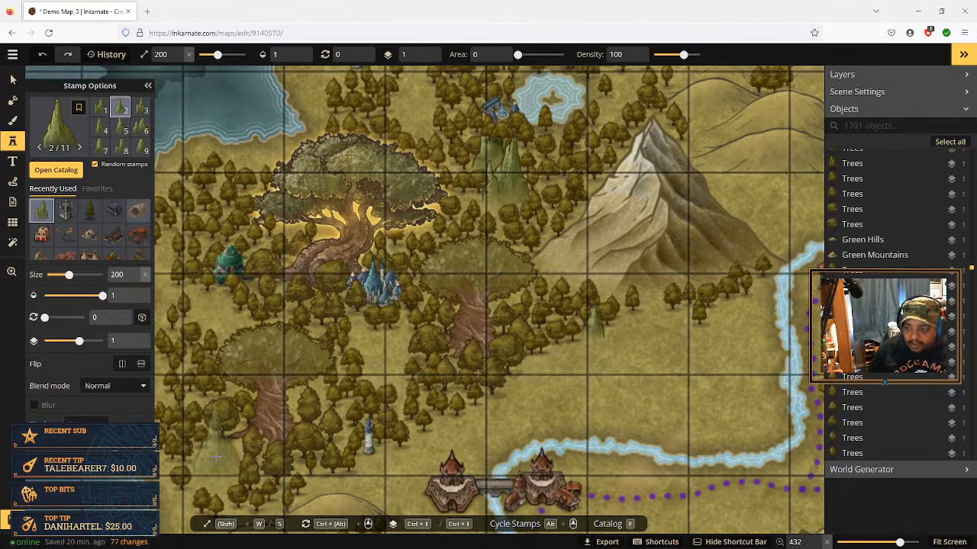
left_click(214, 459)
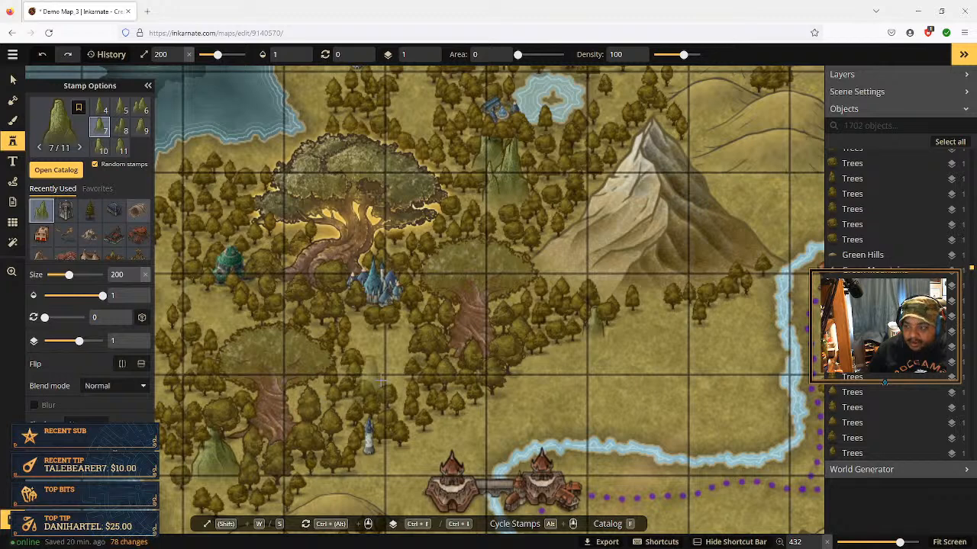
left_click(376, 348)
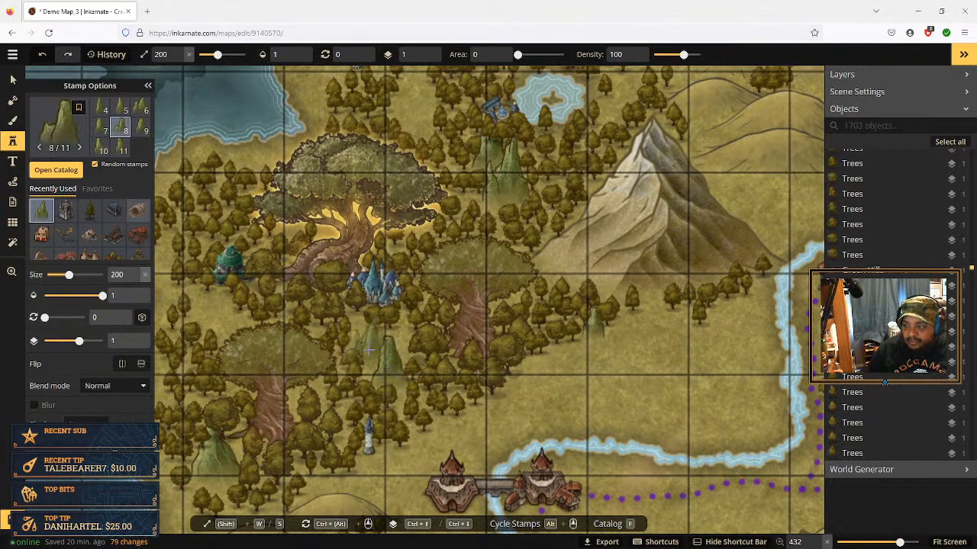
left_click(391, 336)
left_click(412, 331)
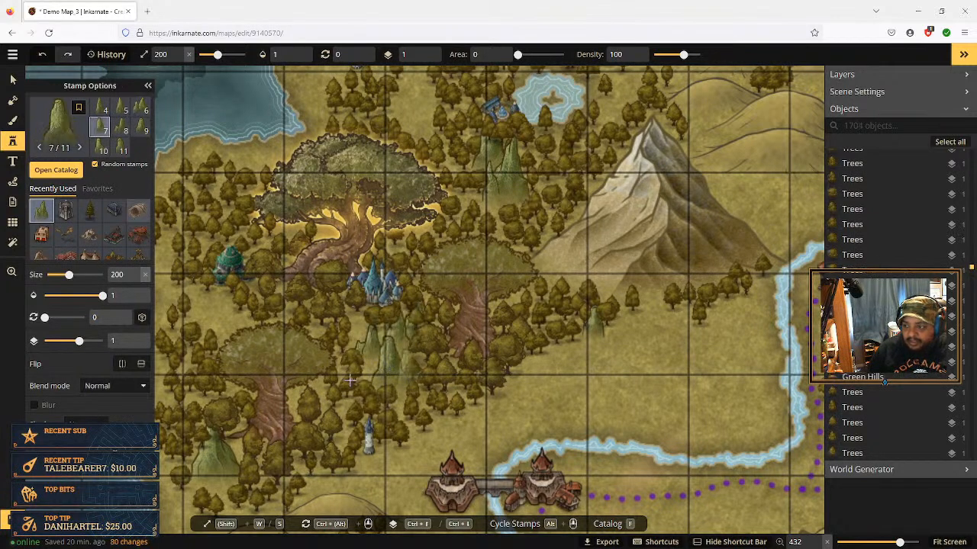
Stamp green spire mountains at size 200 south of the teal-domed building, north of the glowing giant tree and east of the small lake
left_click(217, 303)
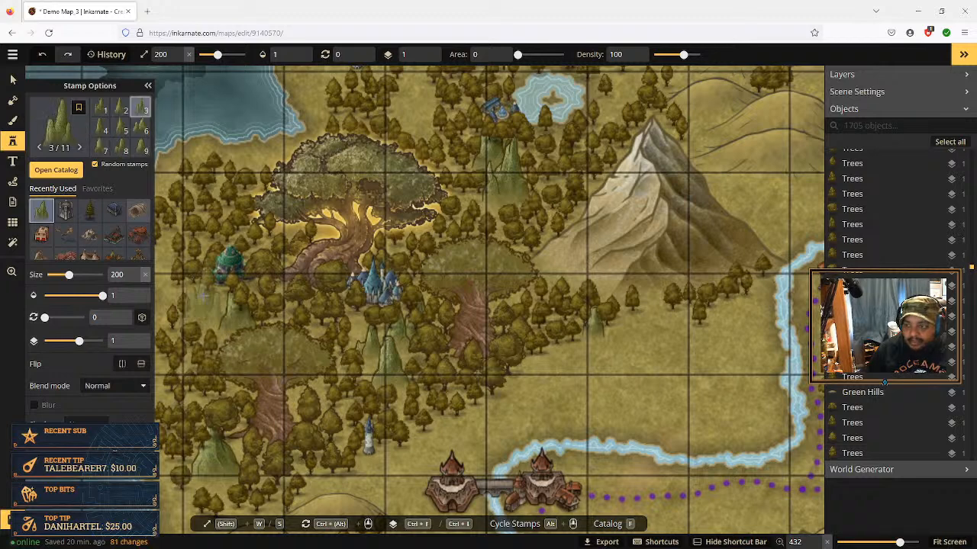
left_click(200, 334)
left_click_drag(203, 344, 311, 374)
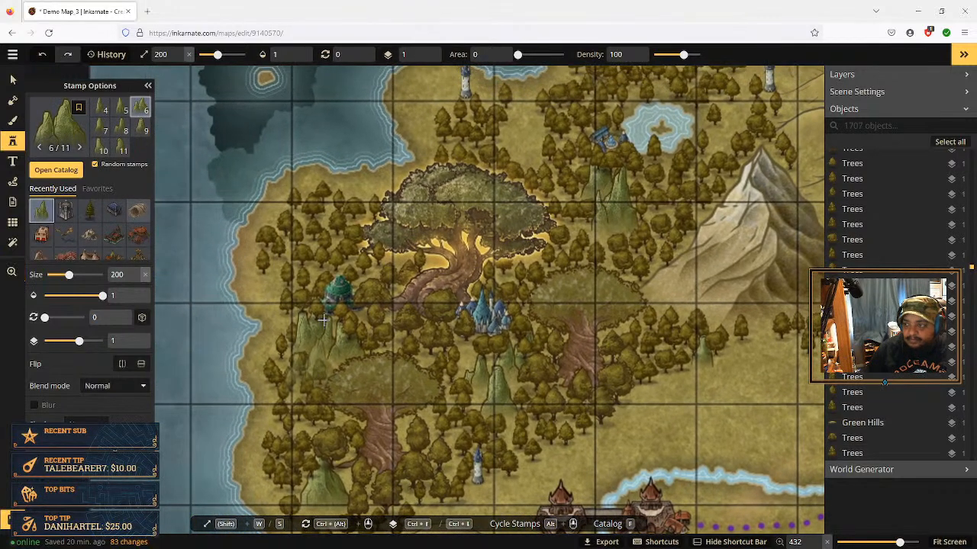
left_click(537, 141)
left_click(546, 126)
left_click_drag(701, 158, 565, 252)
left_click(588, 212)
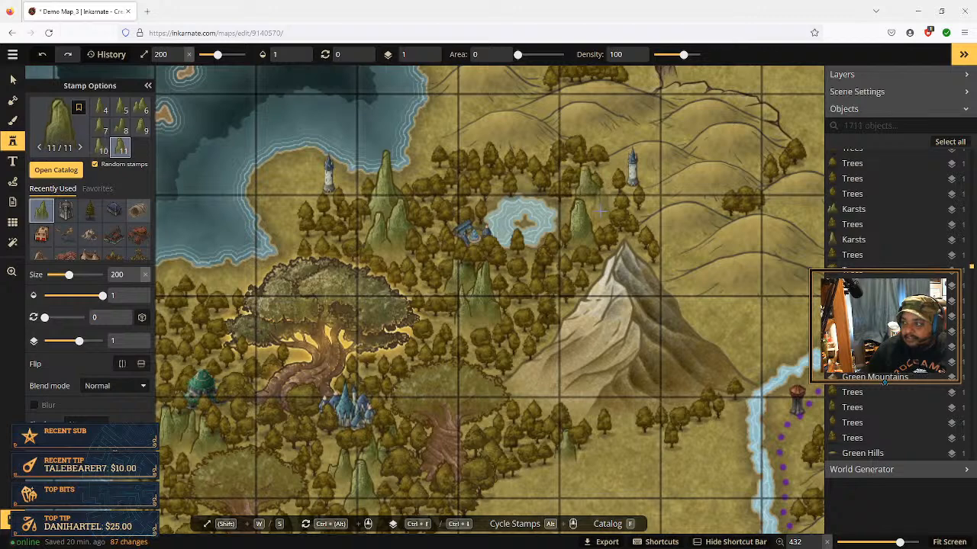
left_click(601, 212)
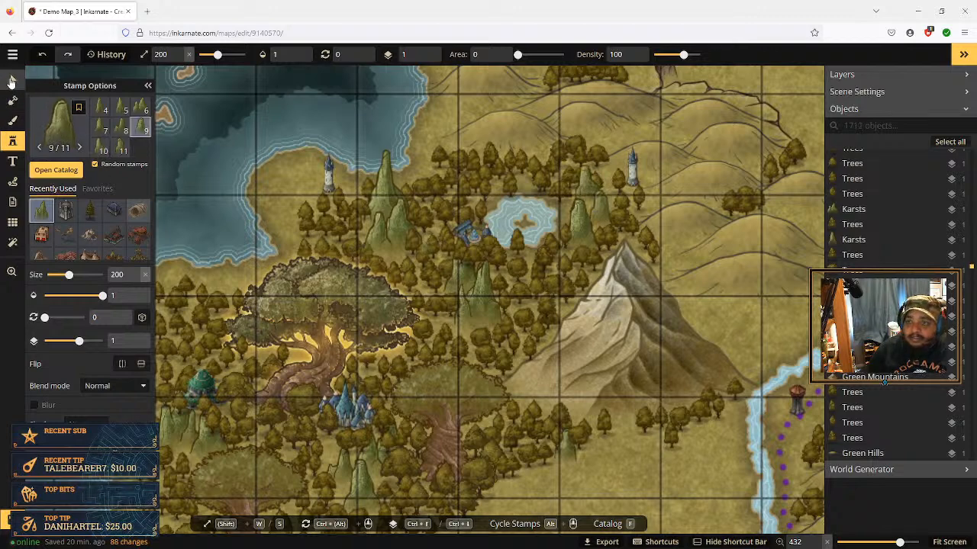
Raise the green spire mountain directly below the elven village to layer 5
left_click(13, 79)
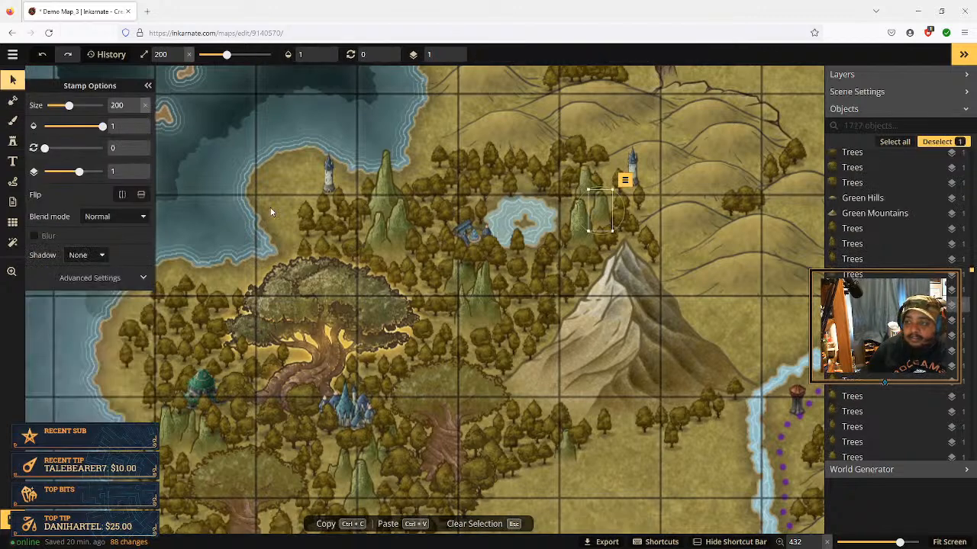
left_click(463, 282)
left_click(496, 233)
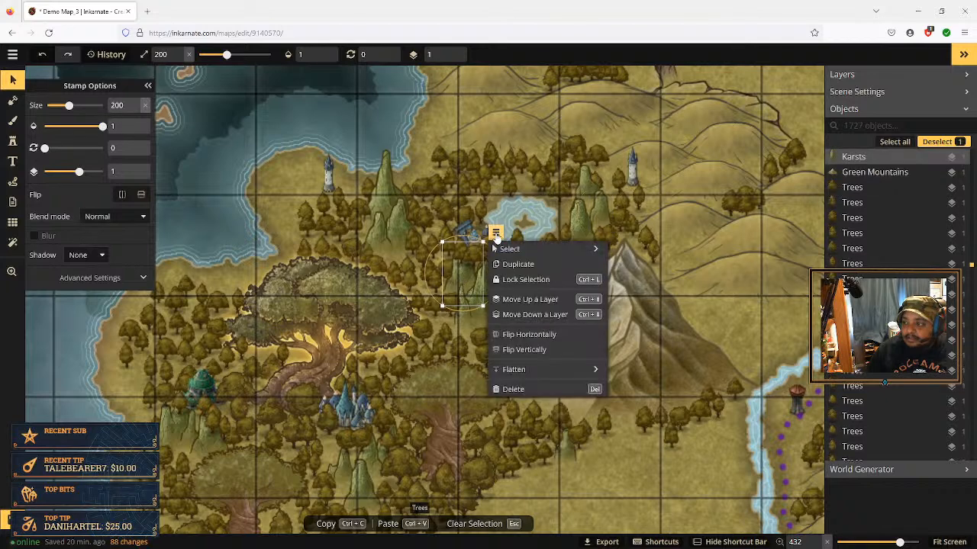
left_click(541, 302)
left_click(541, 303)
left_click(541, 303)
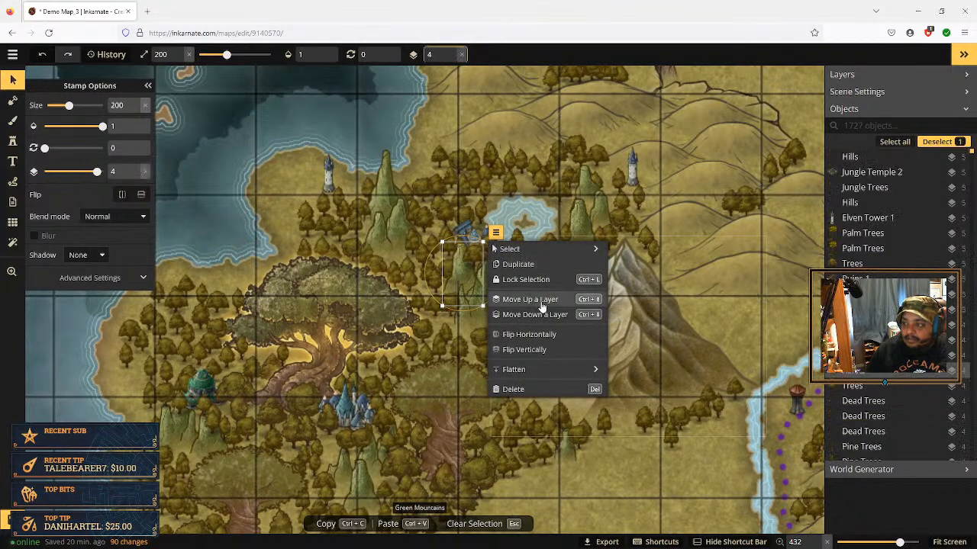
left_click(542, 304)
Raise the larger green spire group south-east of that mountain to layer 5 as well
left_click(464, 313)
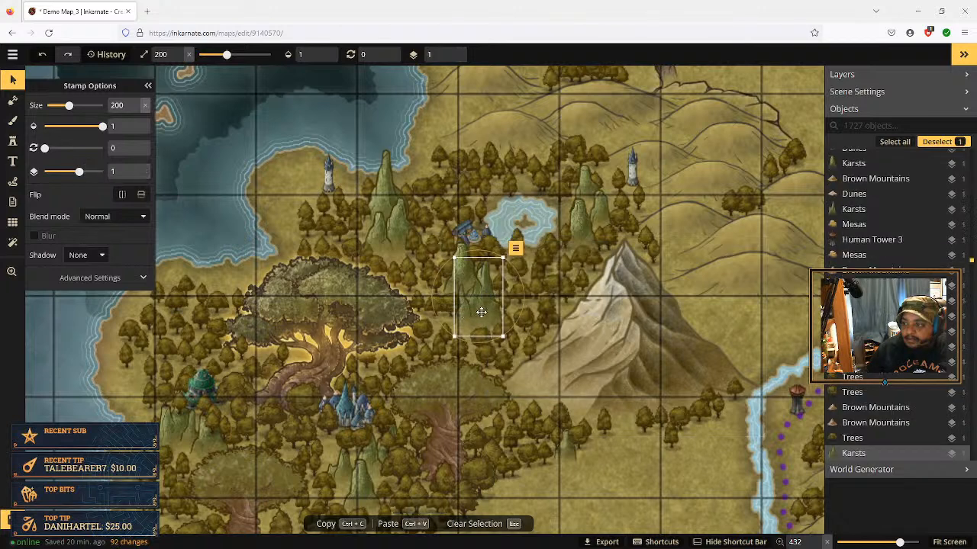
left_click(516, 250)
left_click(557, 317)
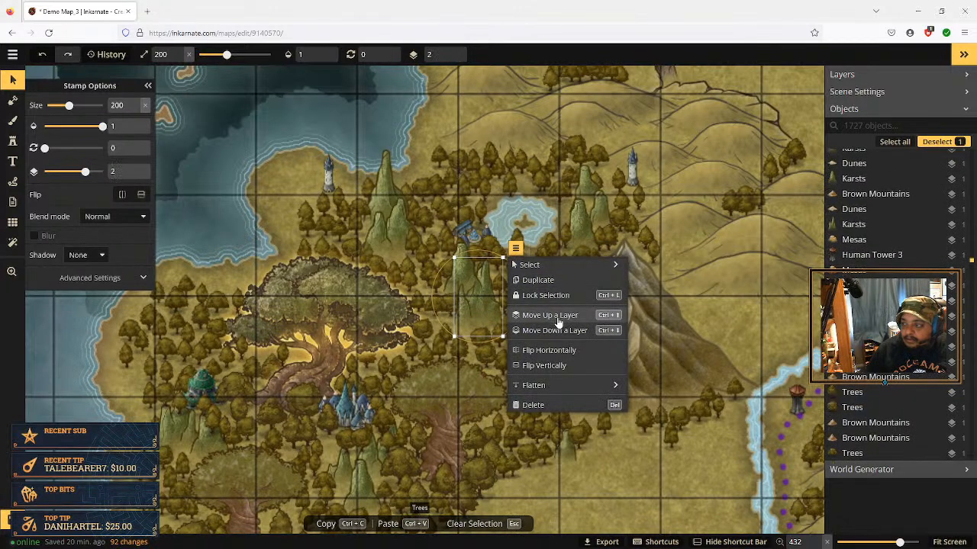
left_click(557, 317)
left_click(557, 323)
left_click(558, 324)
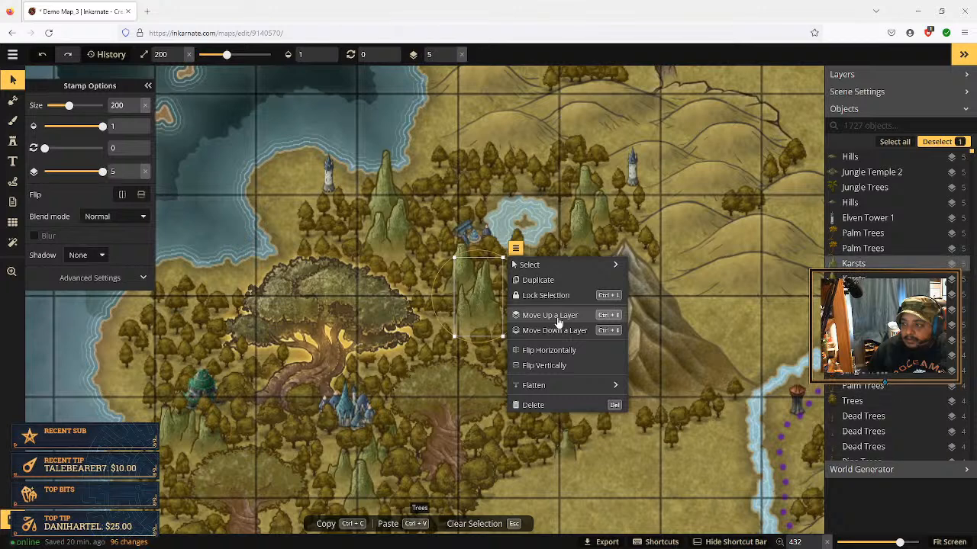
Nudge the larger spire group south of the elven village and the spires north of the glowing giant tree slightly
left_click_drag(480, 309, 479, 305)
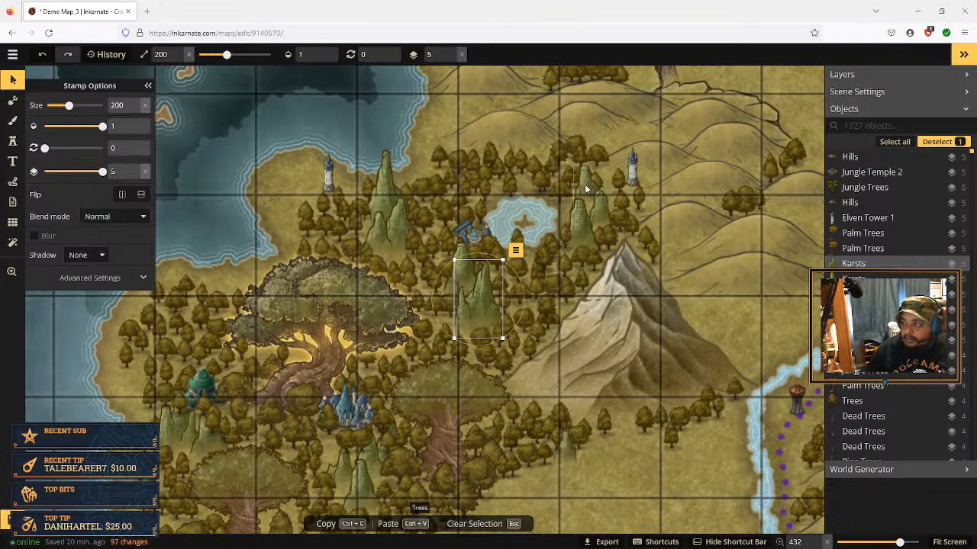
left_click(390, 232)
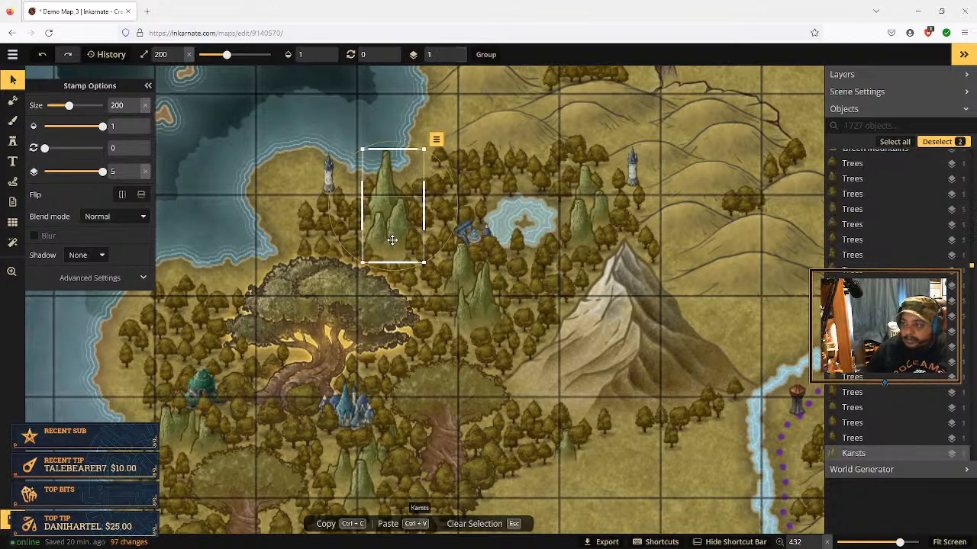
left_click_drag(392, 236, 390, 234)
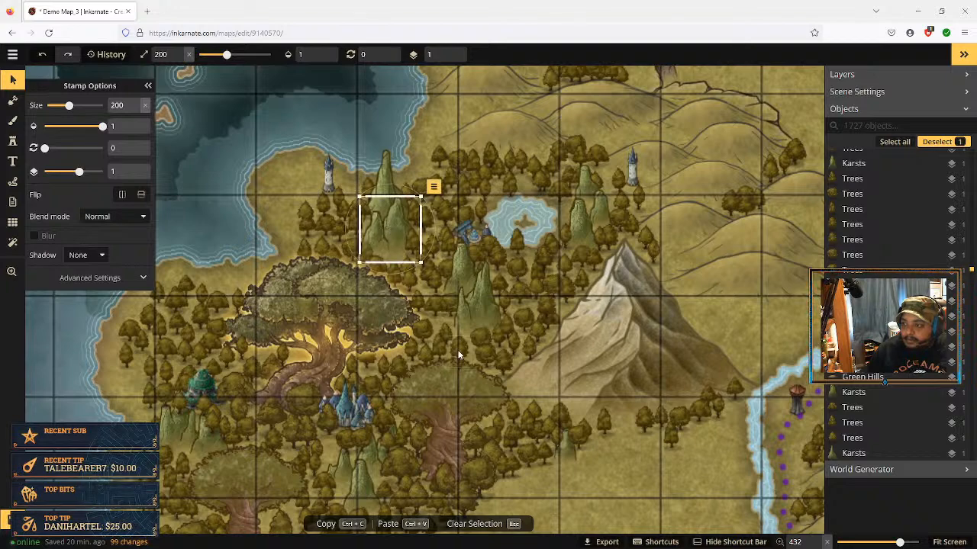
Put the lone green spire at the forest edge south-west of the big mountain on layer 2
left_click_drag(573, 403, 611, 288)
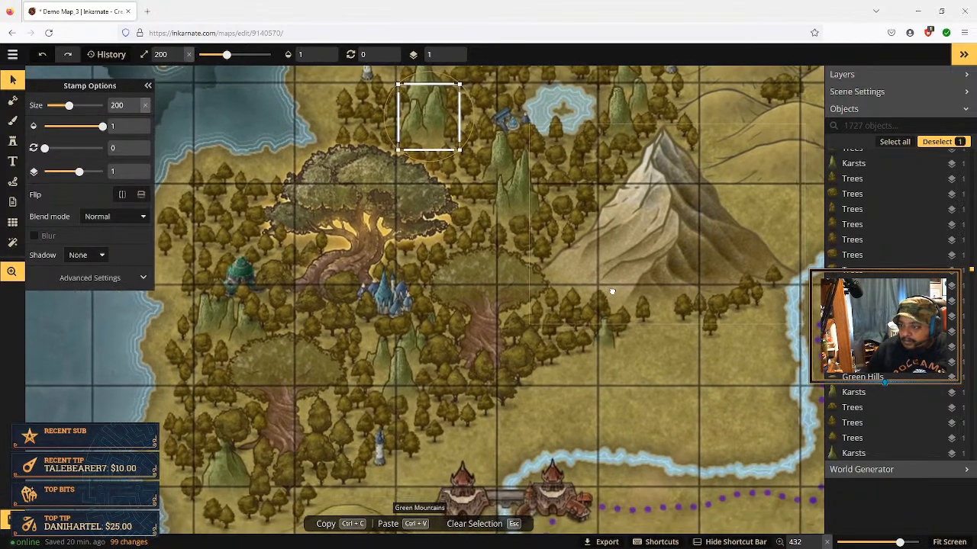
left_click(605, 336)
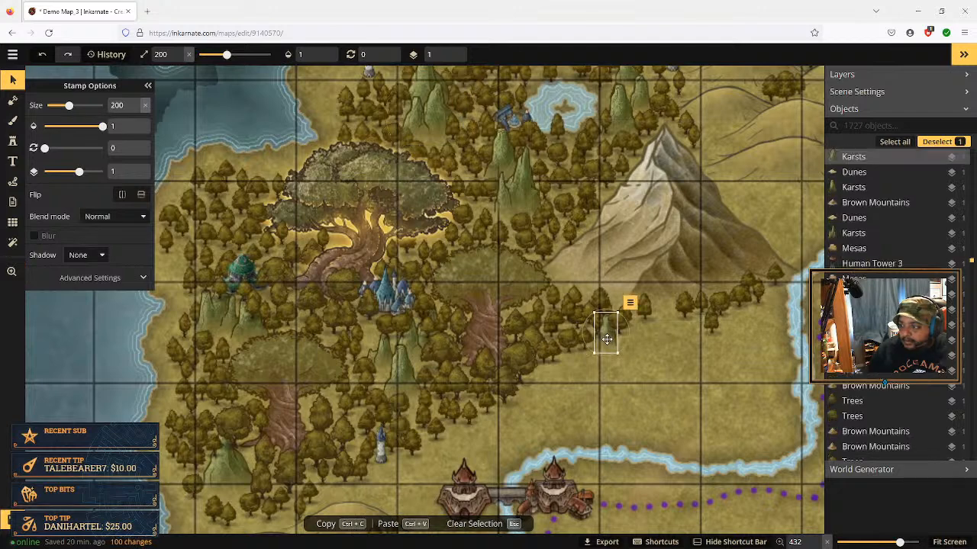
left_click(630, 303)
left_click(677, 371)
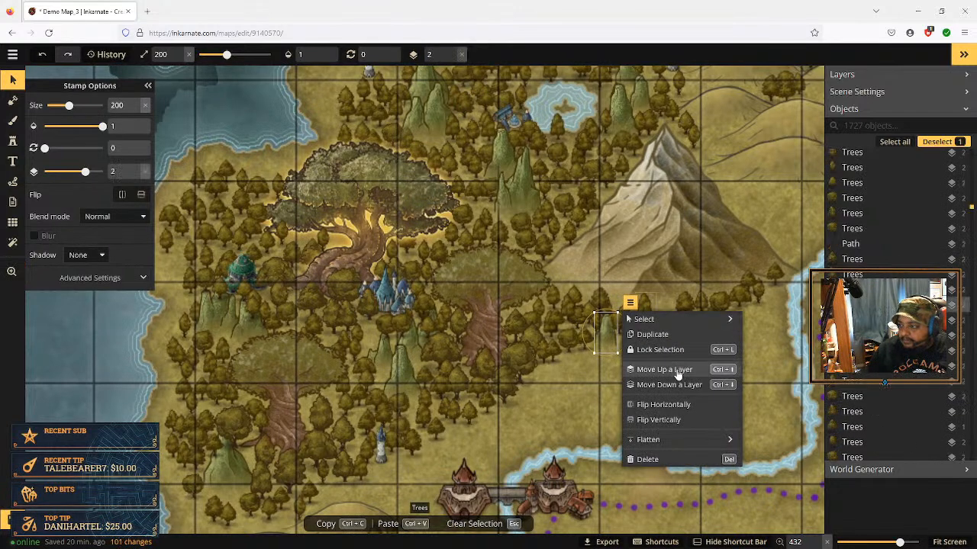
left_click(677, 370)
left_click(664, 371)
left_click(683, 385)
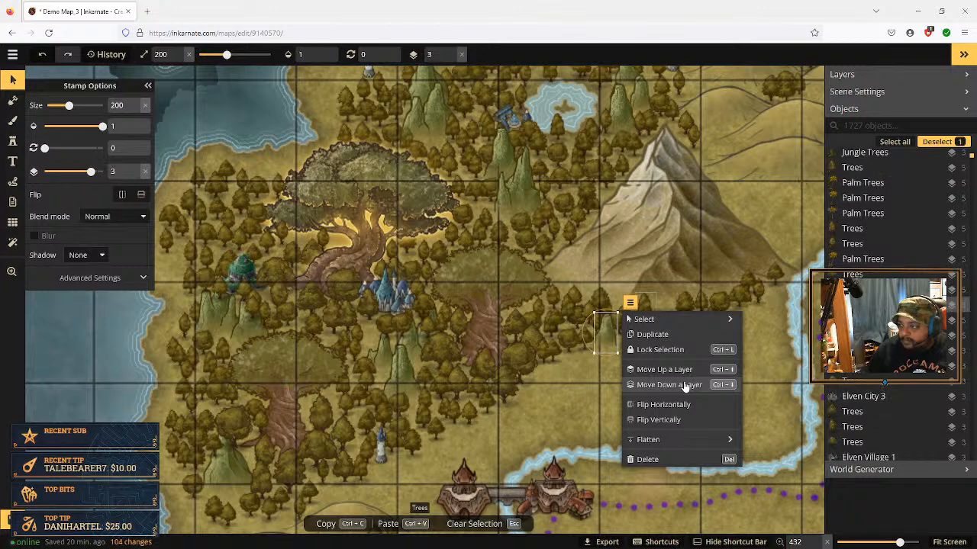
left_click(683, 385)
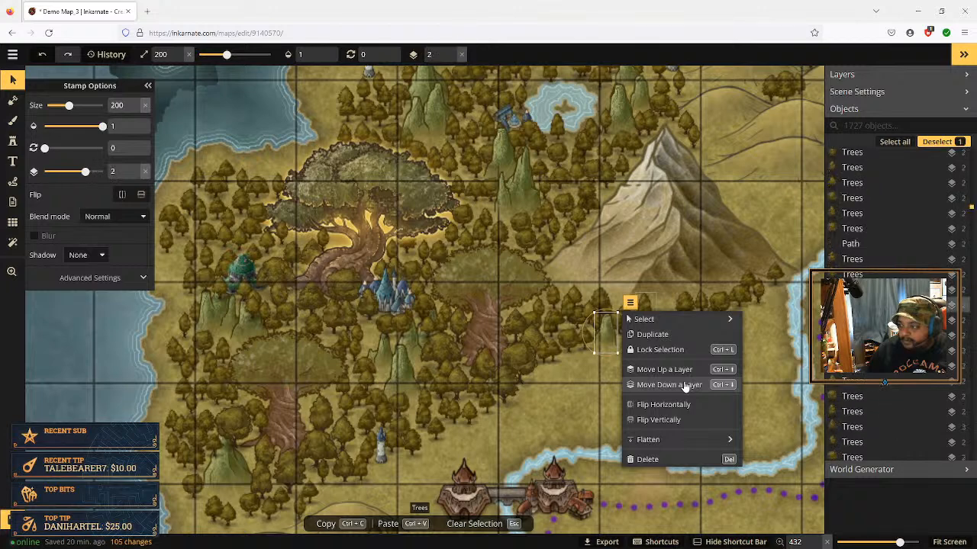
Lower the larger green spire group south of the elven village to layer 2
left_click(509, 187)
left_click(557, 135)
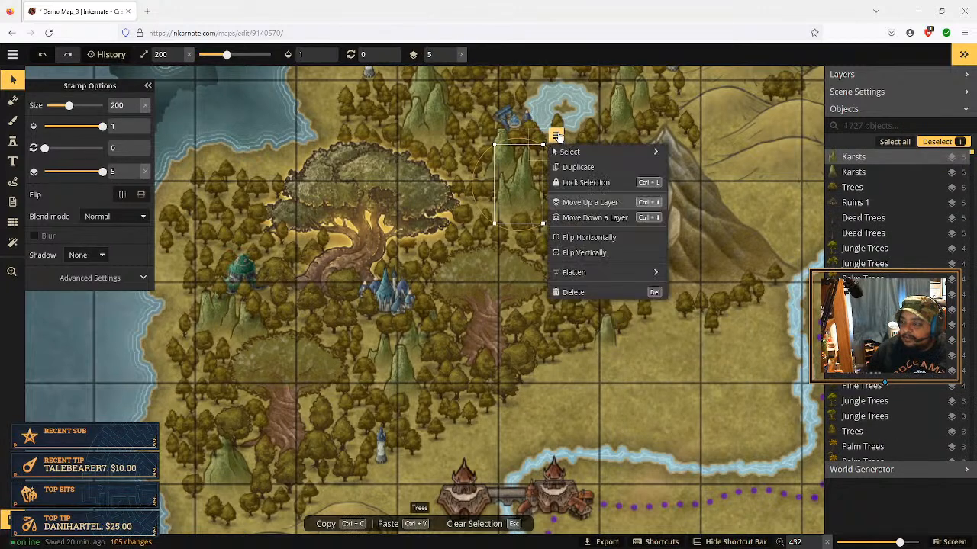
left_click(606, 219)
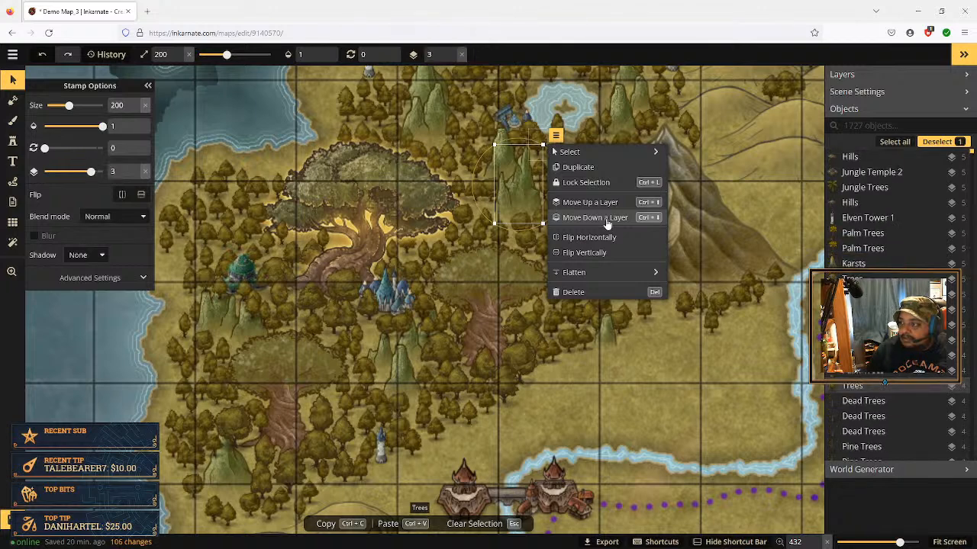
left_click(607, 220)
left_click(606, 220)
Lower the green spire mountain directly below the elven village to layer 2
left_click(500, 154)
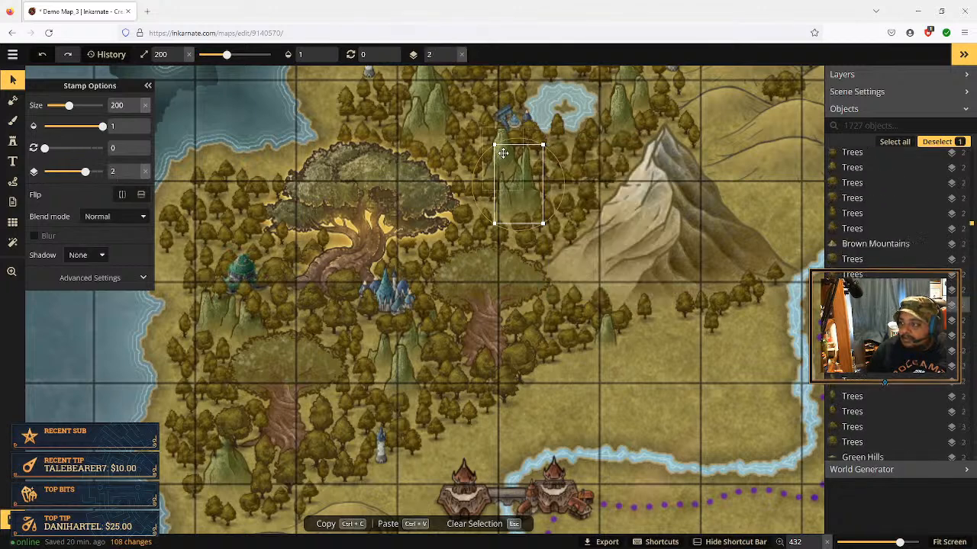
left_click(536, 119)
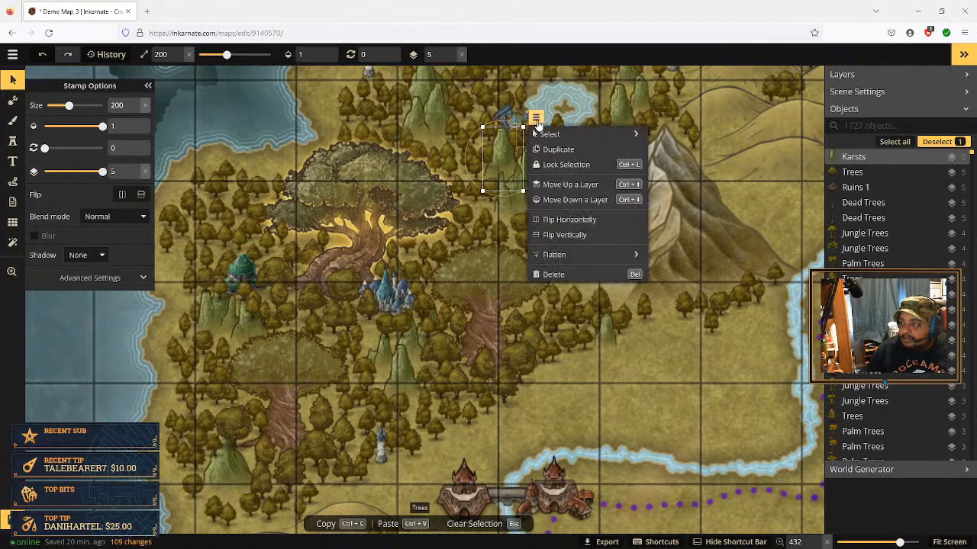
left_click(575, 199)
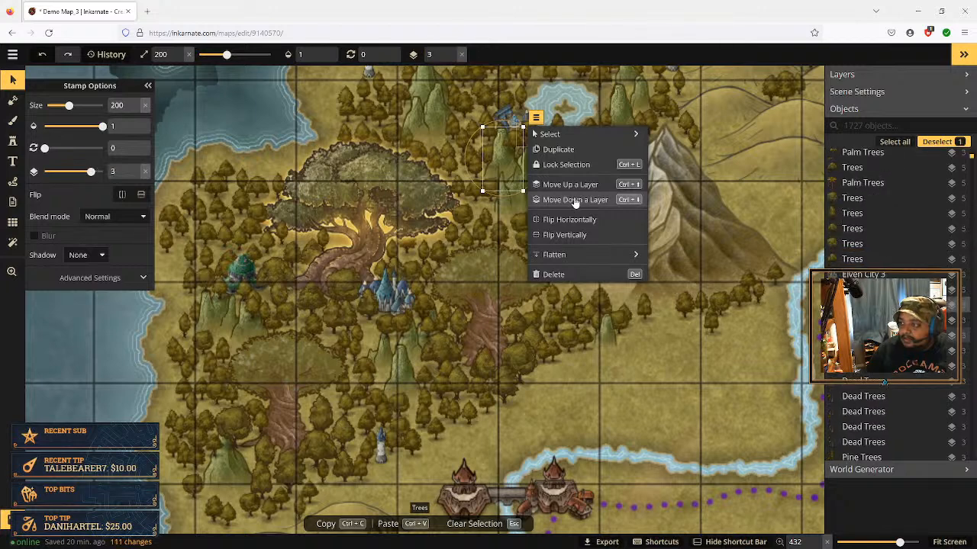
left_click(575, 200)
left_click(576, 200)
Send the tree patch overlapping the spires just south-east of the elven village down to layer -1
scroll(513, 142, "up", 3)
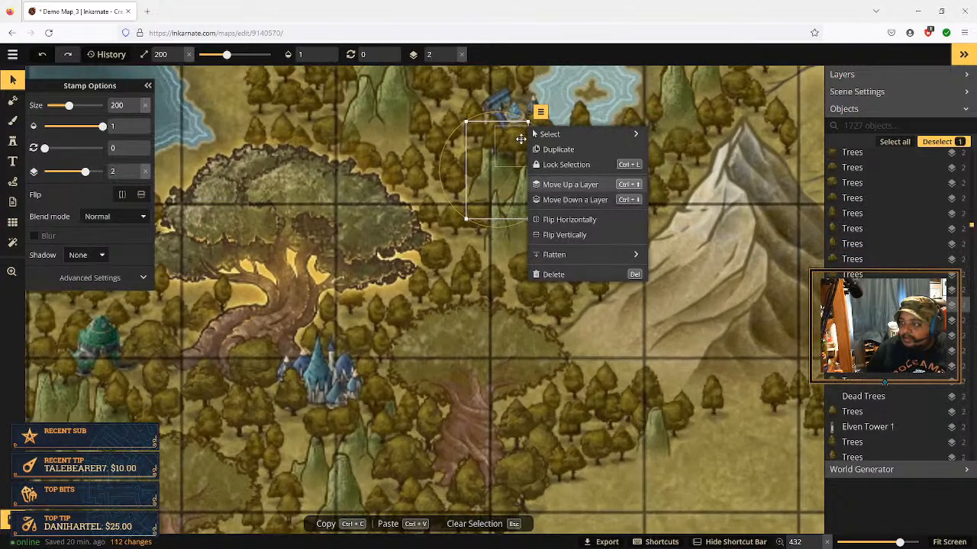
left_click(512, 140)
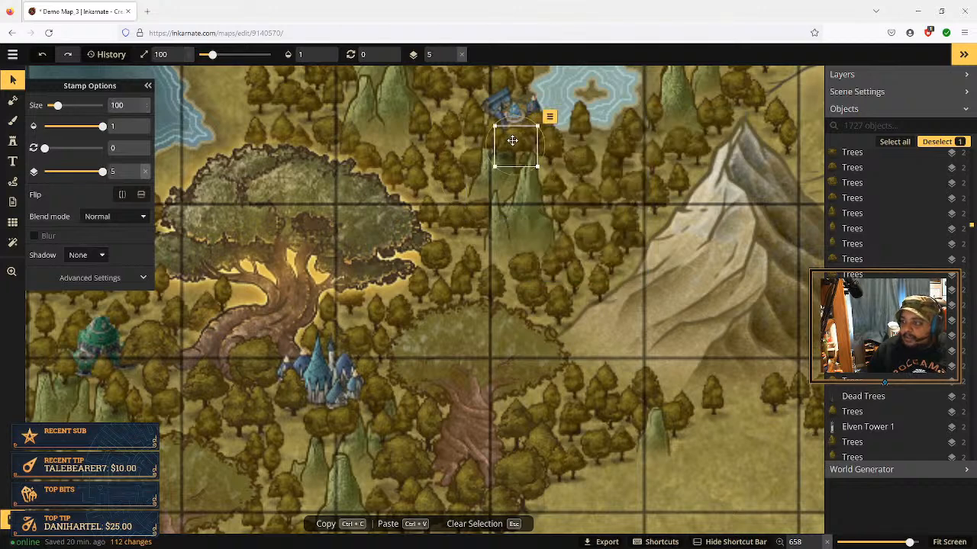
left_click(549, 117)
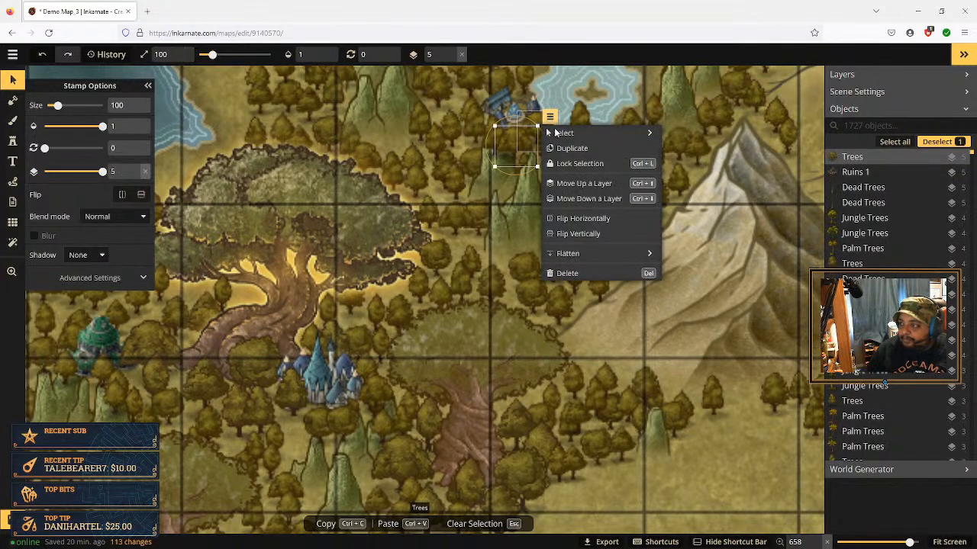
left_click(597, 199)
left_click(596, 199)
left_click(596, 200)
left_click(596, 199)
left_click(596, 199)
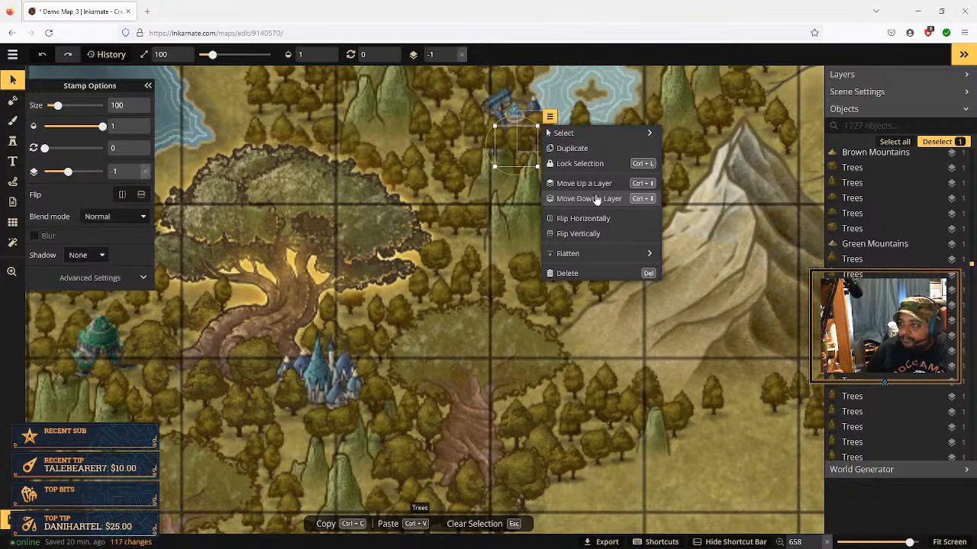
Send the tree patch covering the tip of the spire directly below the elven village down to layer 0
left_click(497, 136)
left_click(523, 105)
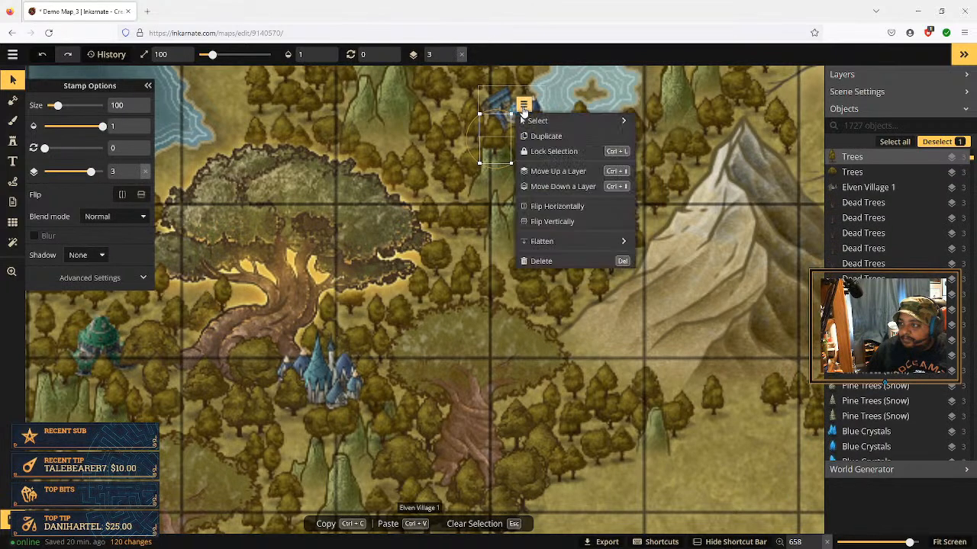
left_click(565, 187)
left_click(568, 189)
left_click(567, 189)
left_click(567, 189)
left_click(567, 189)
left_click(567, 189)
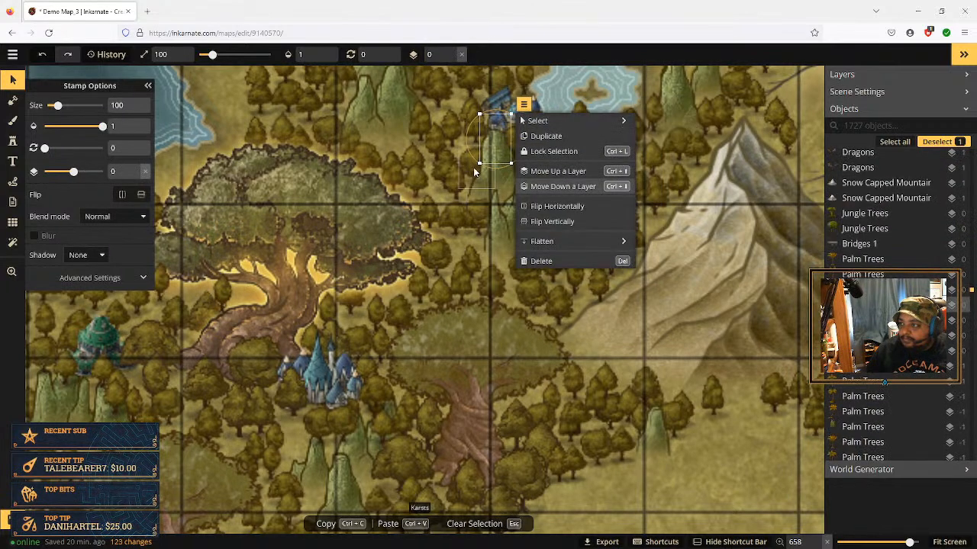
Move the tree patch overlapping the spires south-east of the elven village further east, clear of them, on layer -1
left_click(490, 240)
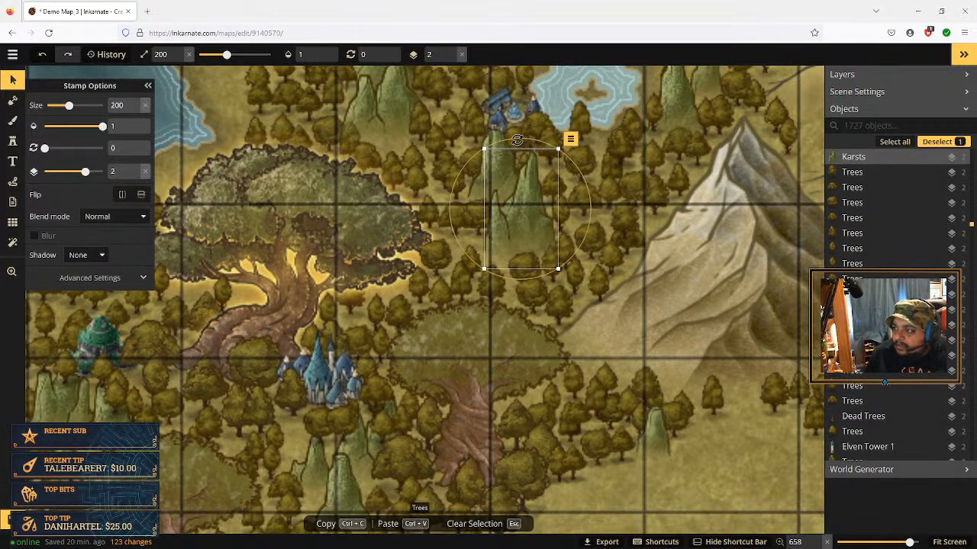
left_click(518, 148)
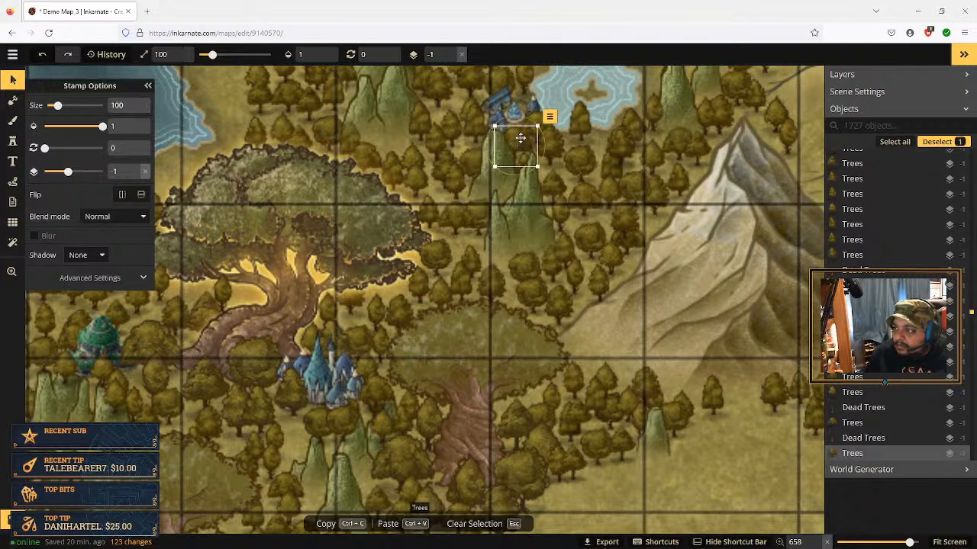
left_click(549, 116)
left_click(584, 199)
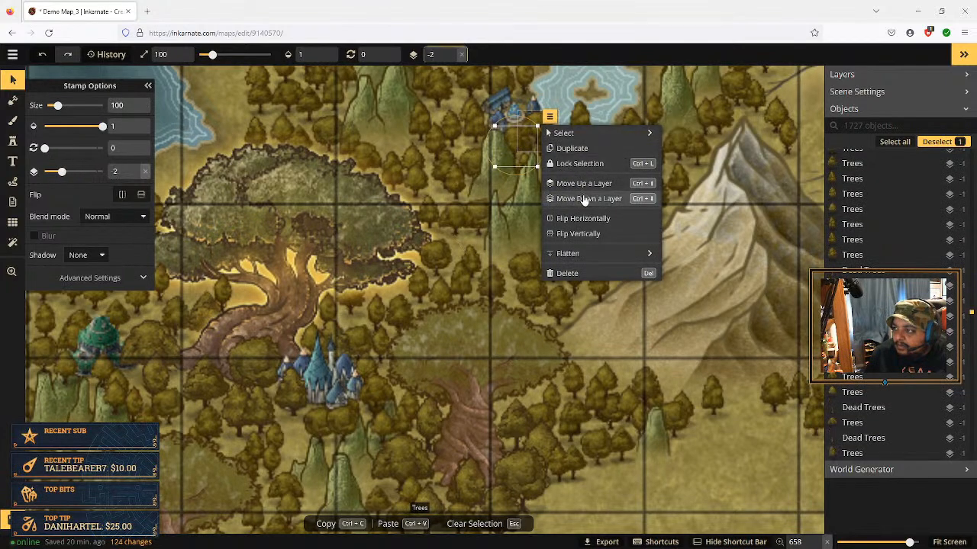
scroll(536, 237, "down", 4)
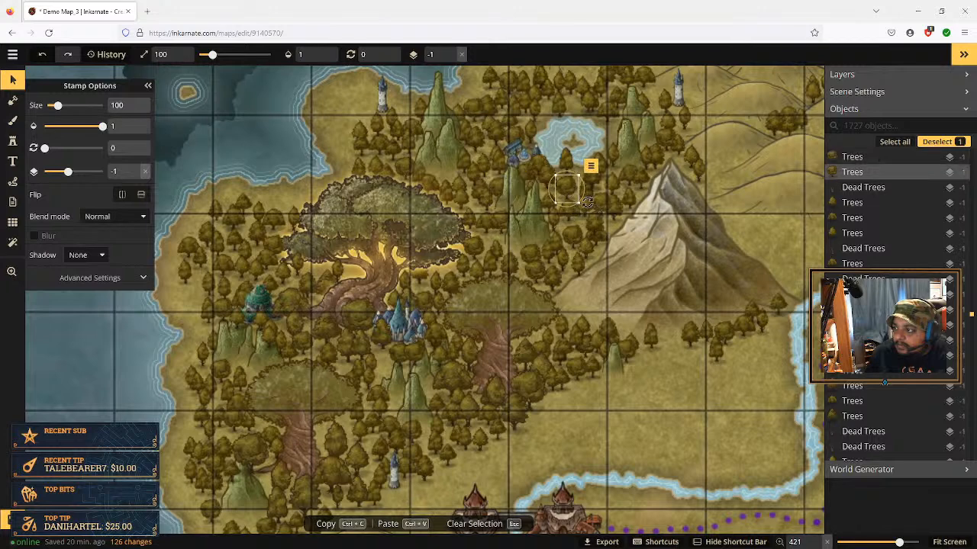
Lower the elven village beside the small northern lake to layer 1, behind the green spires below it
left_click(534, 222)
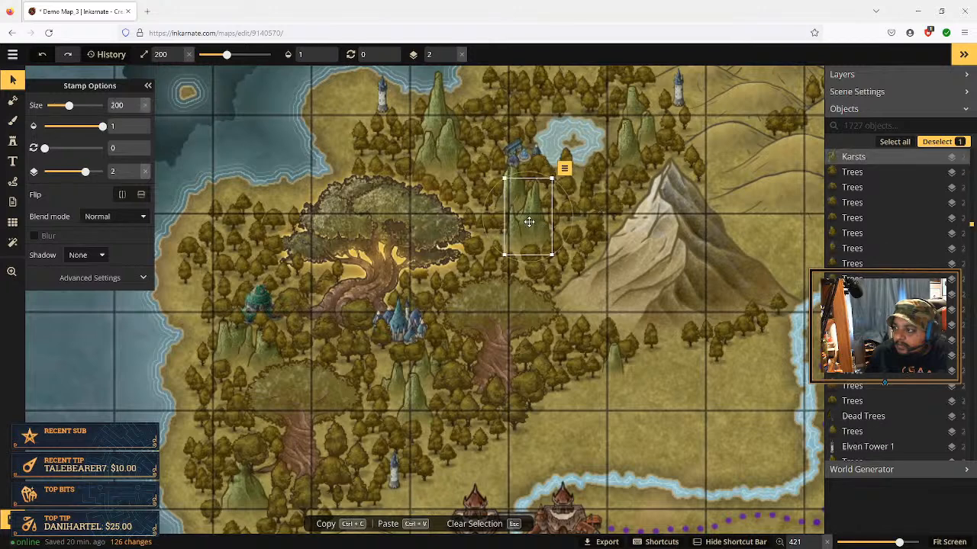
left_click_drag(528, 222, 521, 192)
left_click(519, 196)
left_click(521, 151)
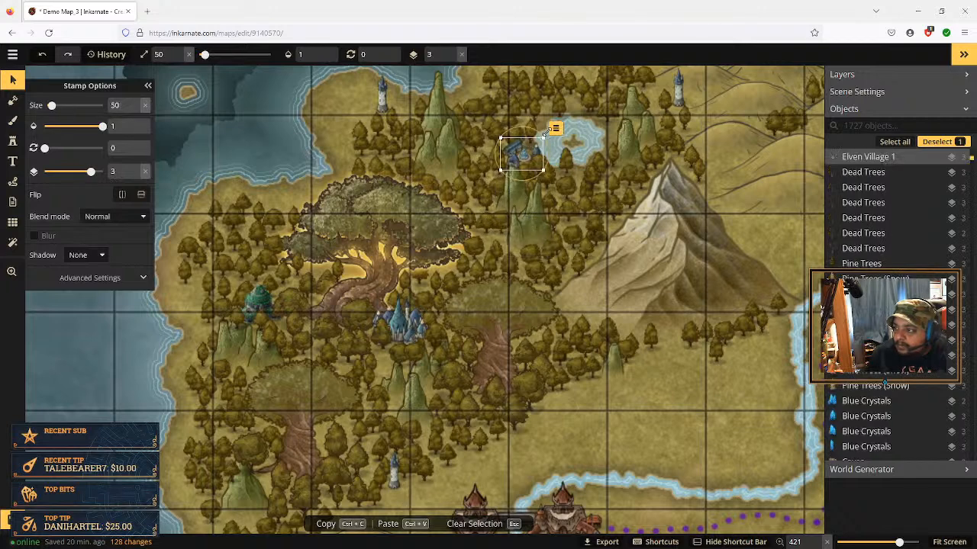
left_click(557, 128)
left_click(597, 210)
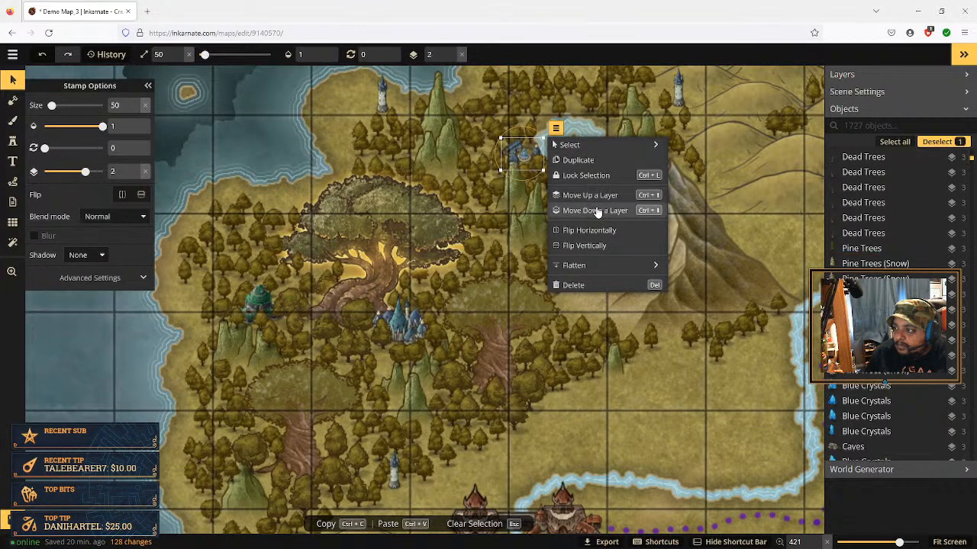
left_click(597, 210)
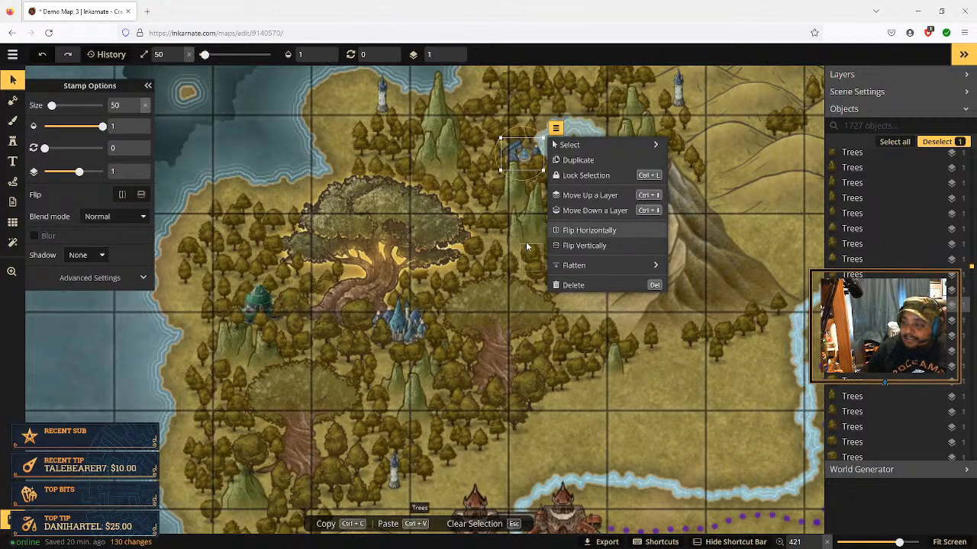
Raise the green spire group just south-west of the green-domed building to layer 2
left_click(437, 153)
left_click(438, 97)
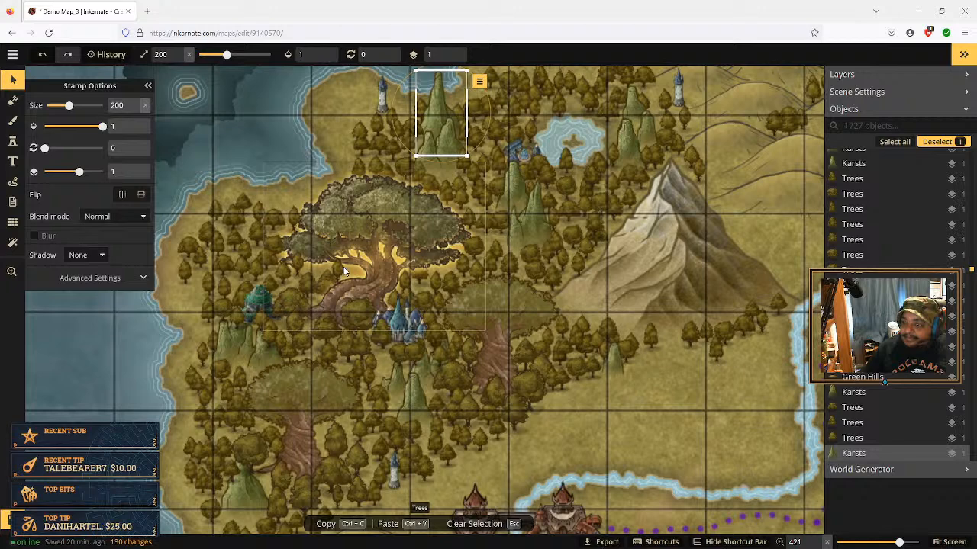
left_click(228, 349)
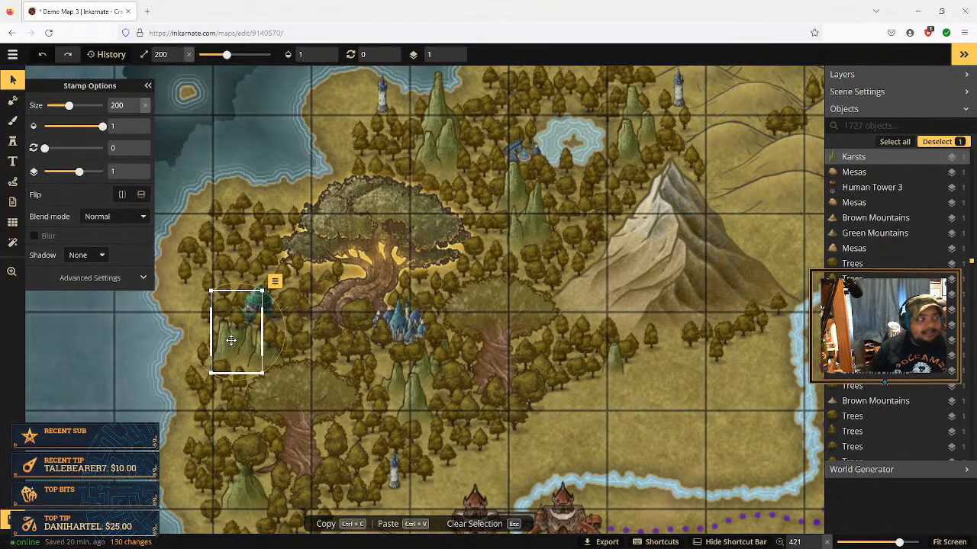
left_click(275, 281)
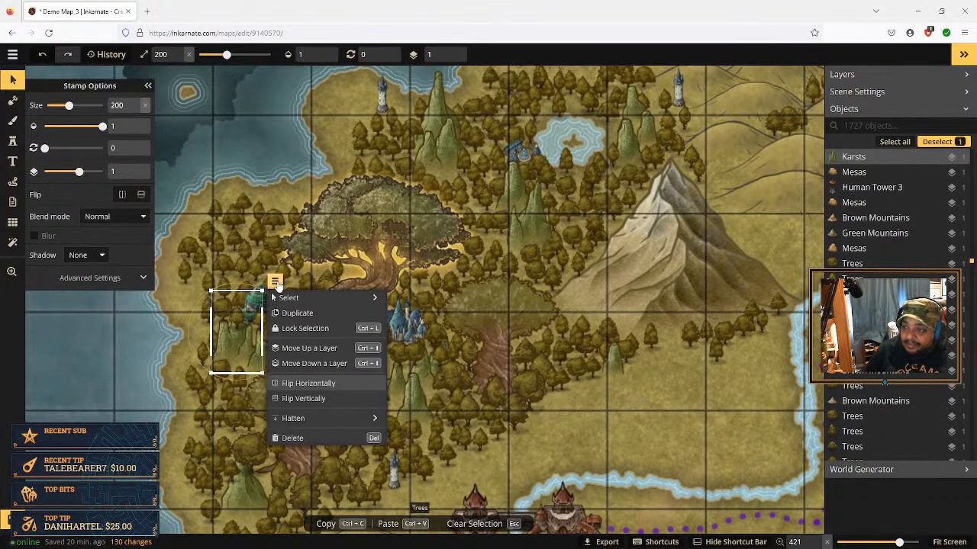
left_click(330, 356)
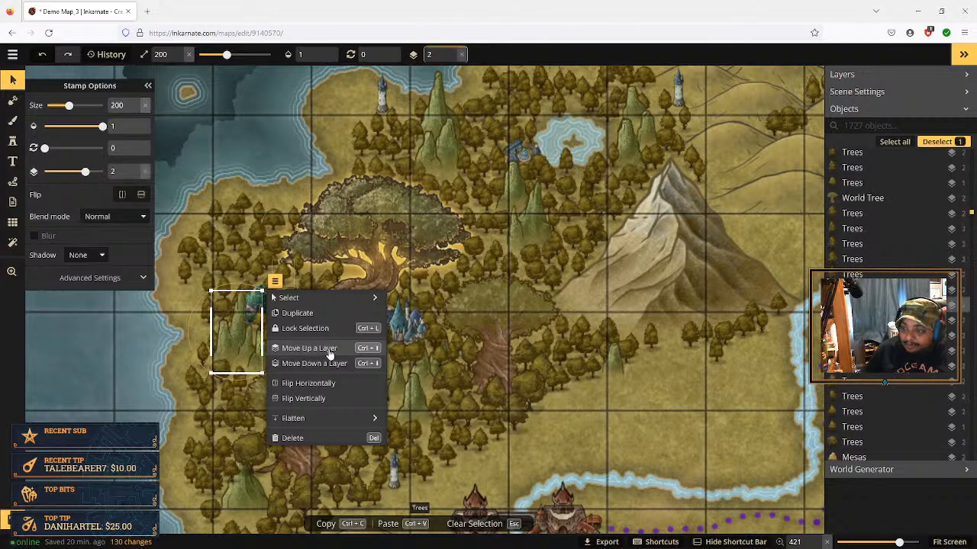
Raise the smaller spires directly below the green-domed building to layer 2 and shift them slightly south
left_click(264, 358)
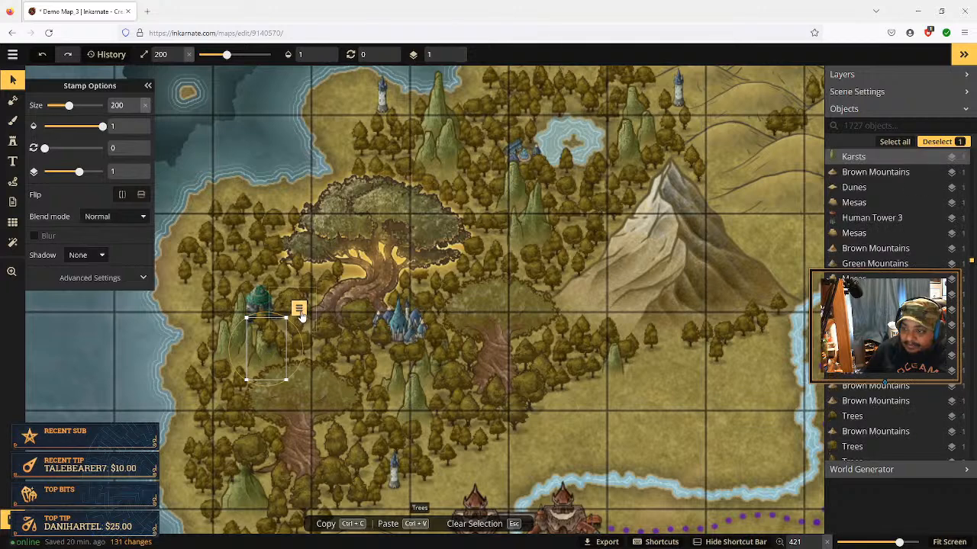
left_click(299, 308)
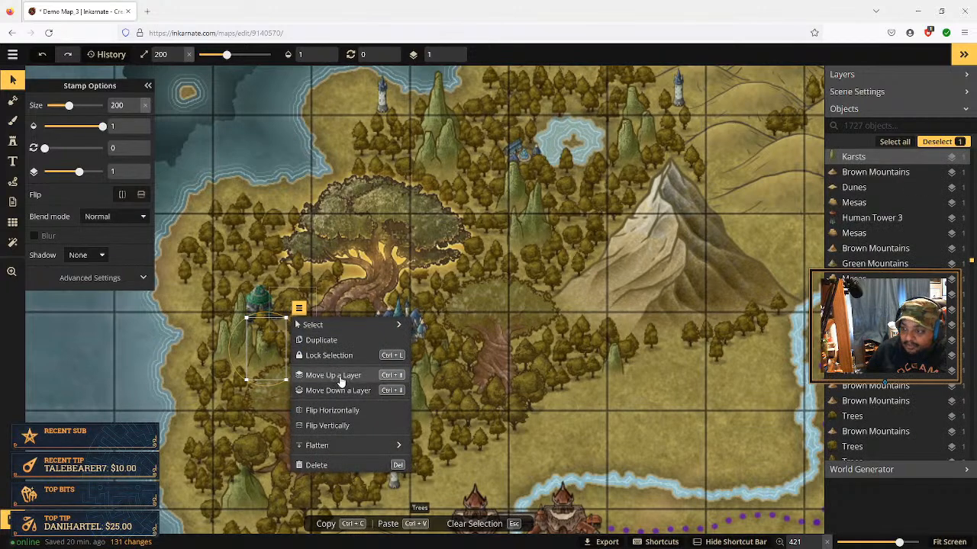
left_click(336, 375)
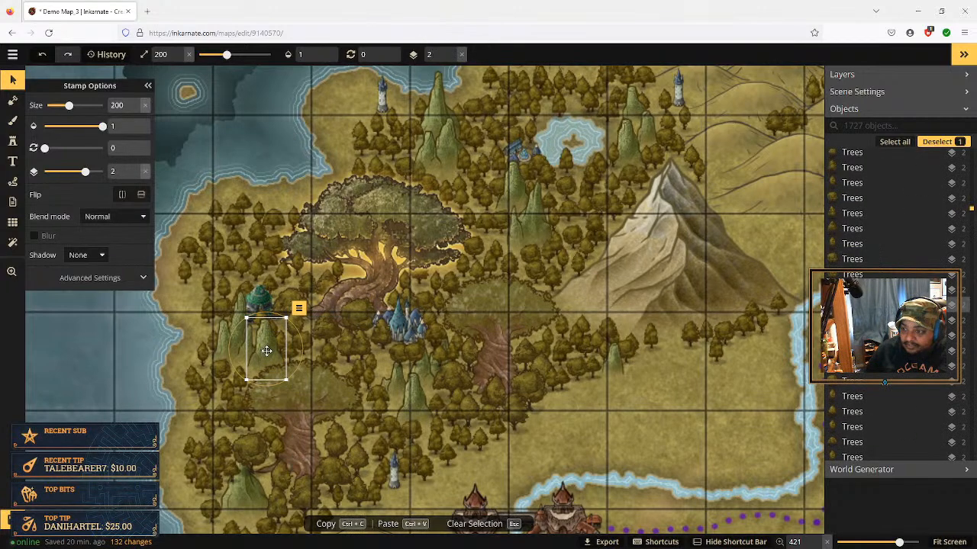
left_click_drag(266, 351, 265, 356)
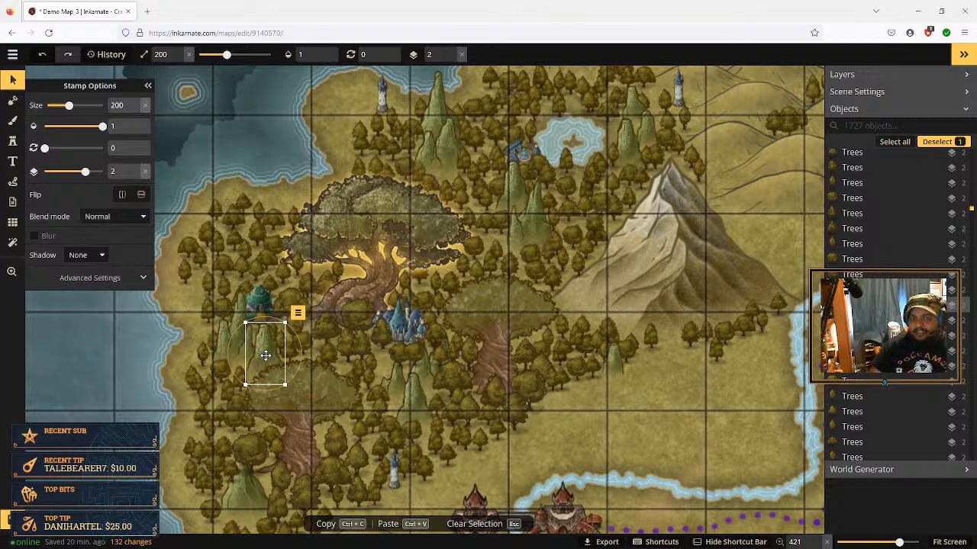
Raise the green spire group just south-east of the blue elven city to layer 2
left_click(426, 365)
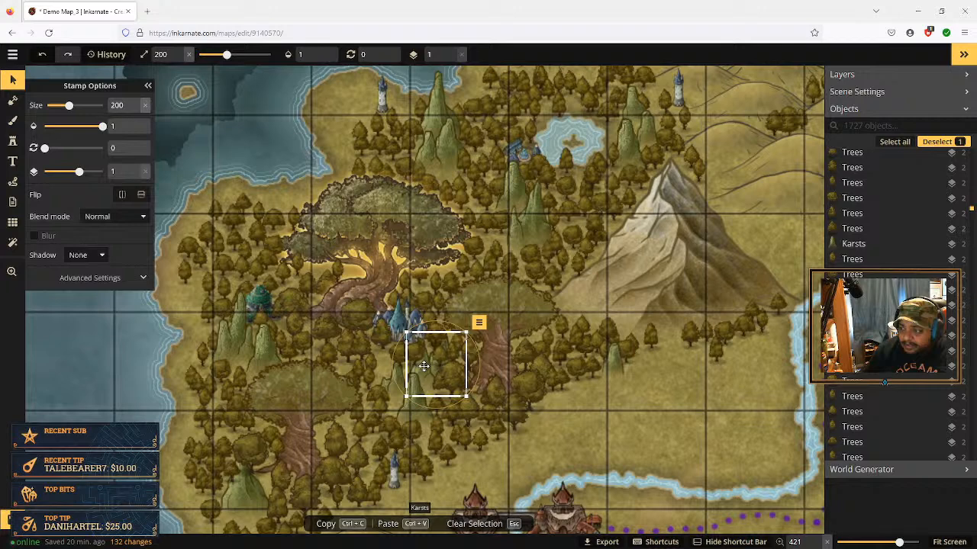
left_click(481, 324)
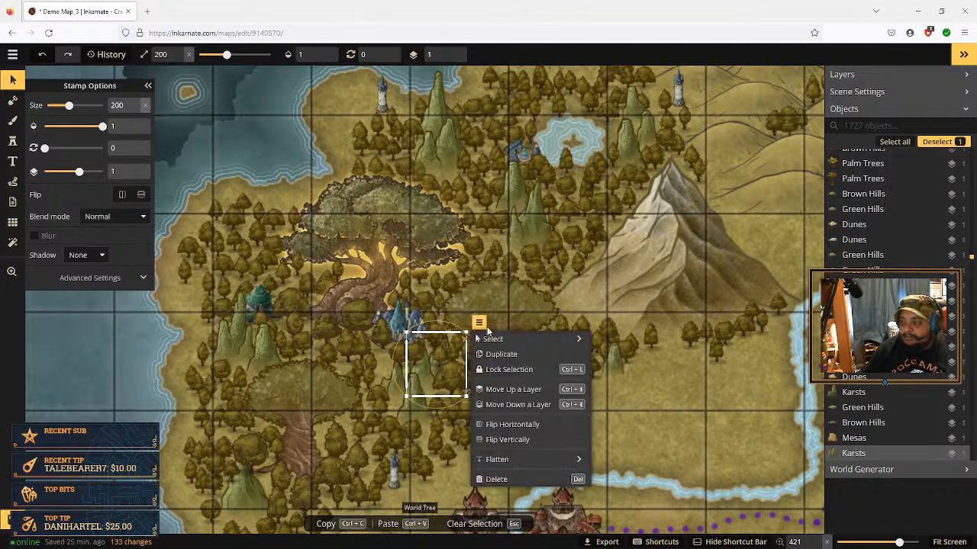
left_click(513, 389)
left_click(512, 389)
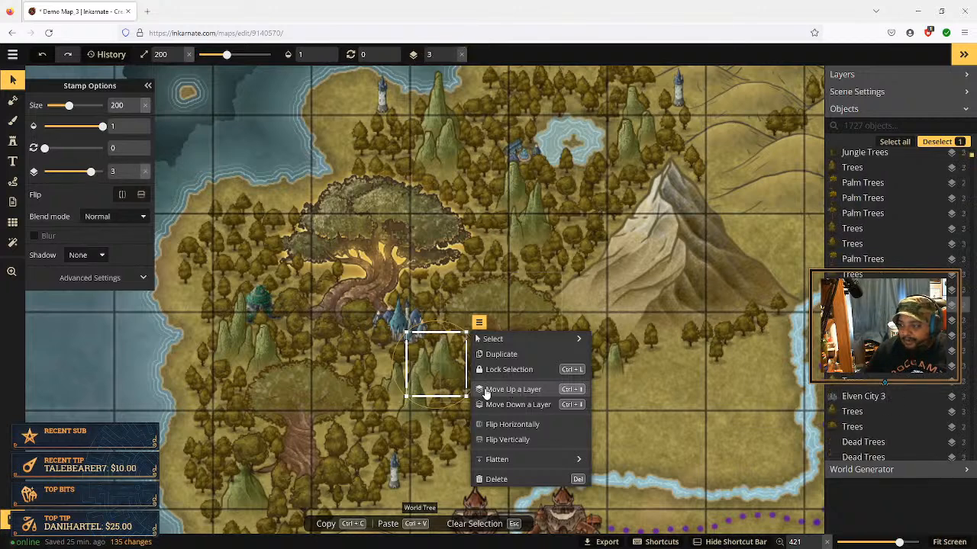
left_click(509, 405)
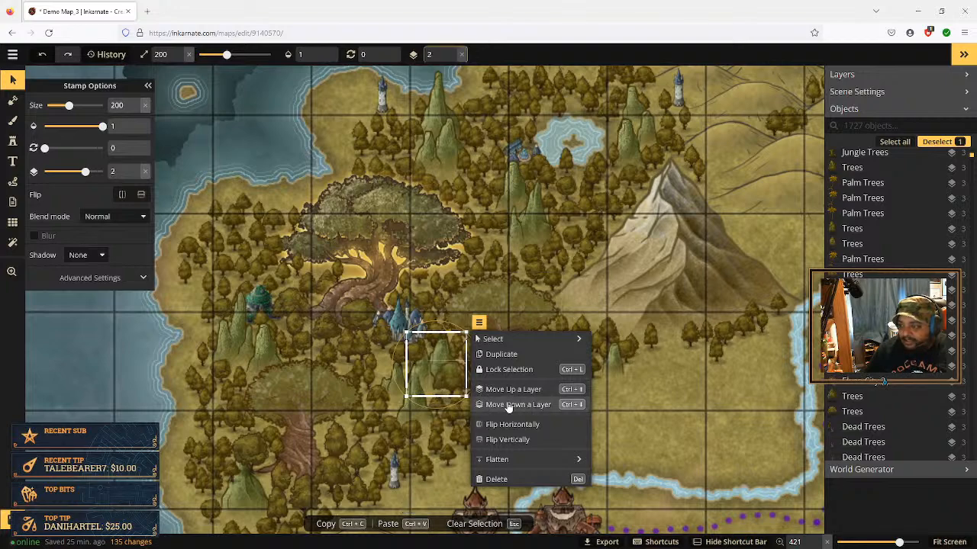
left_click(662, 400)
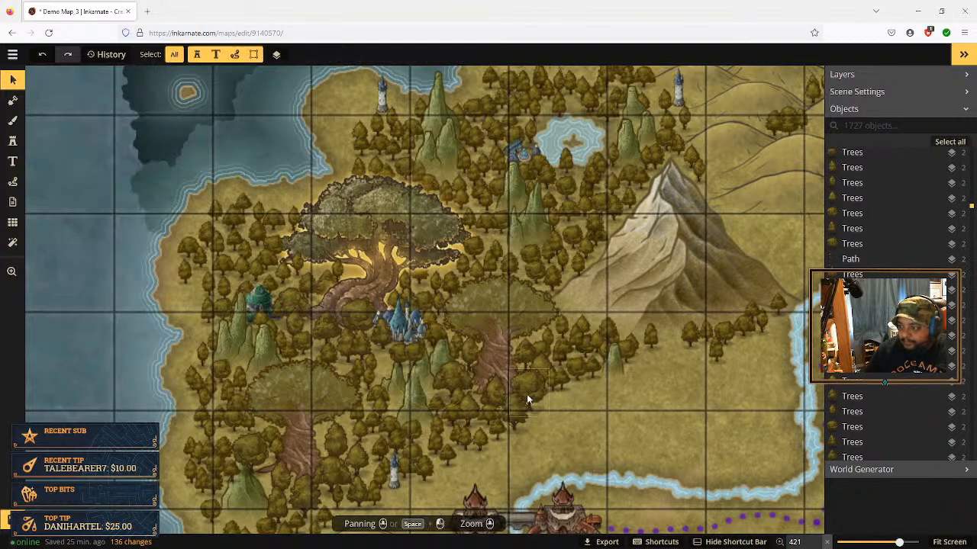
Lower the tree patch covering the spire tip at the blue elven city's south-east edge to layer 1
scroll(527, 393, "up", 5)
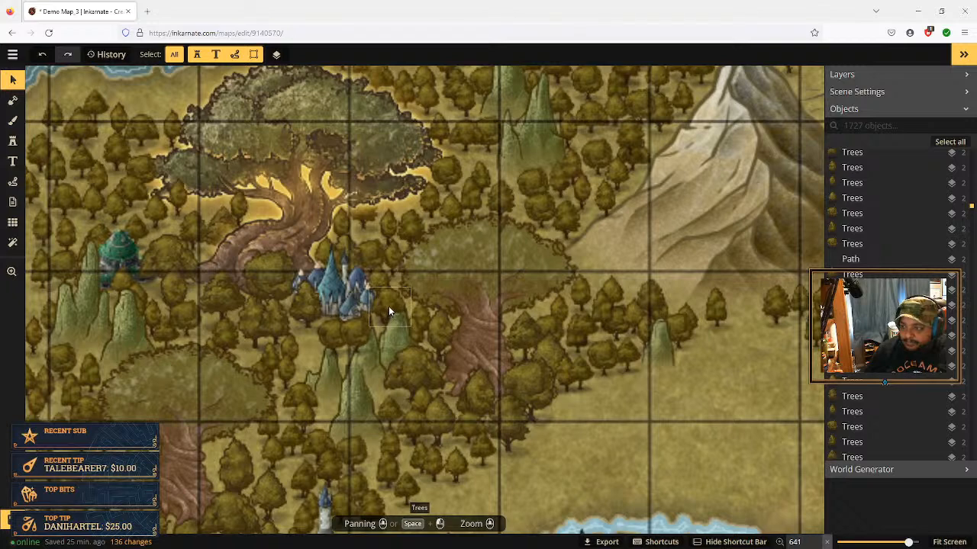
left_click(389, 307)
left_click(423, 278)
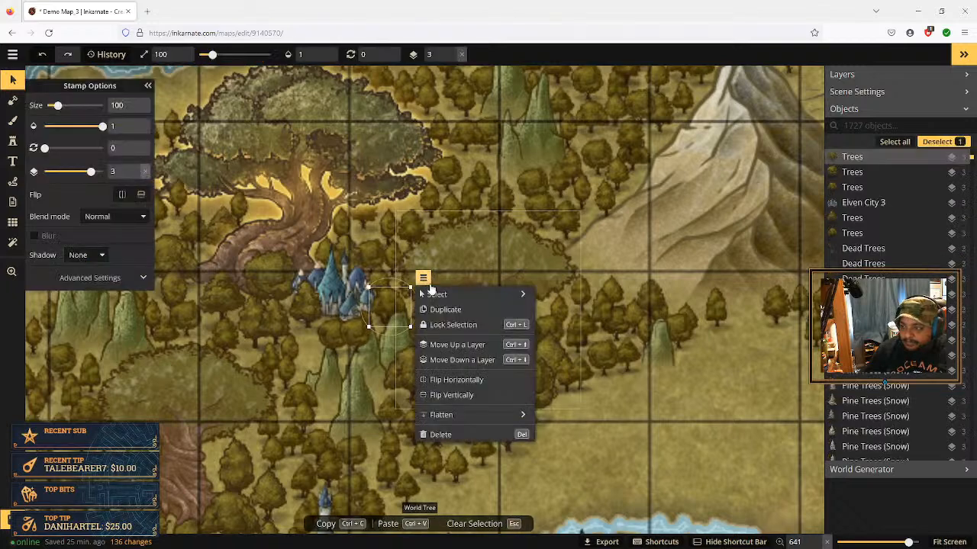
left_click(474, 360)
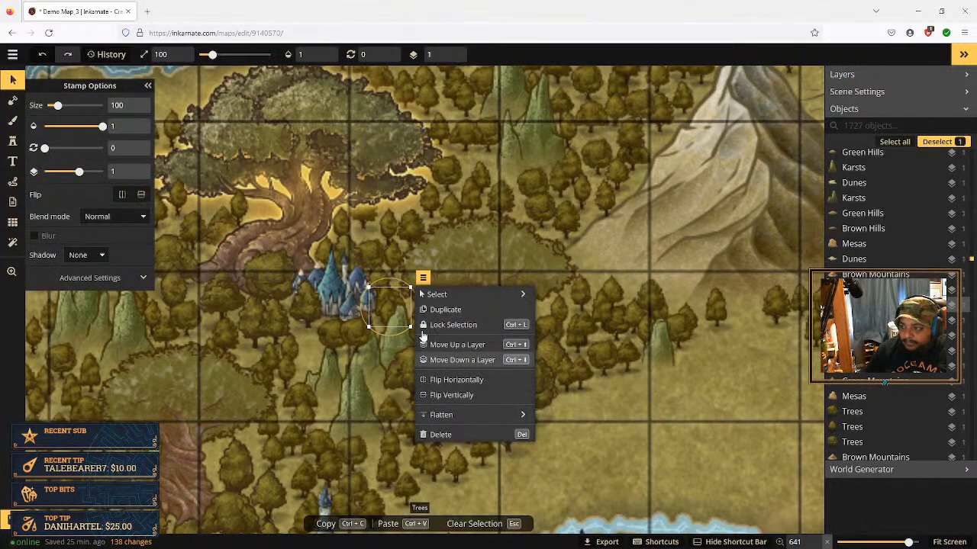
left_click(391, 358)
key("Escape")
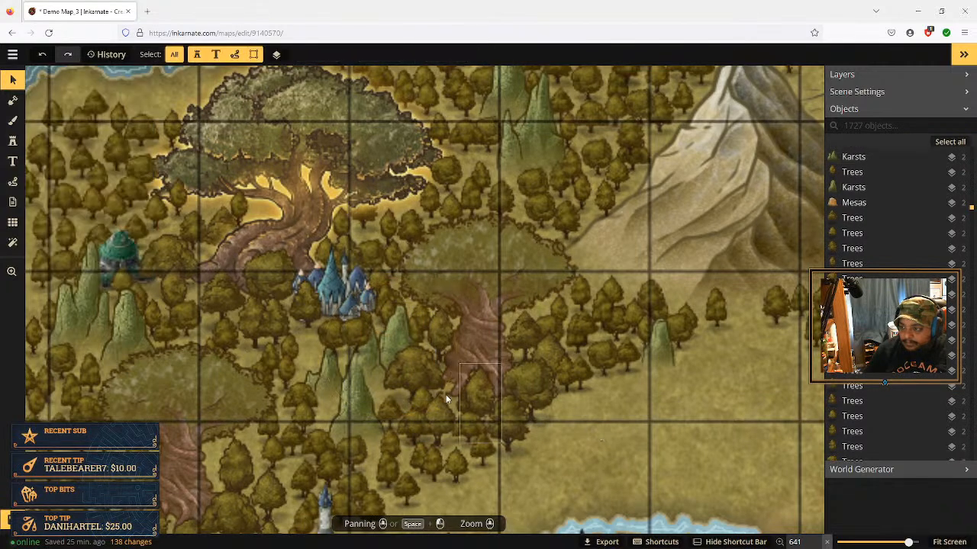
Lower the tree patch overlapping the spires directly below the blue elven city to layer 0
left_click(348, 334)
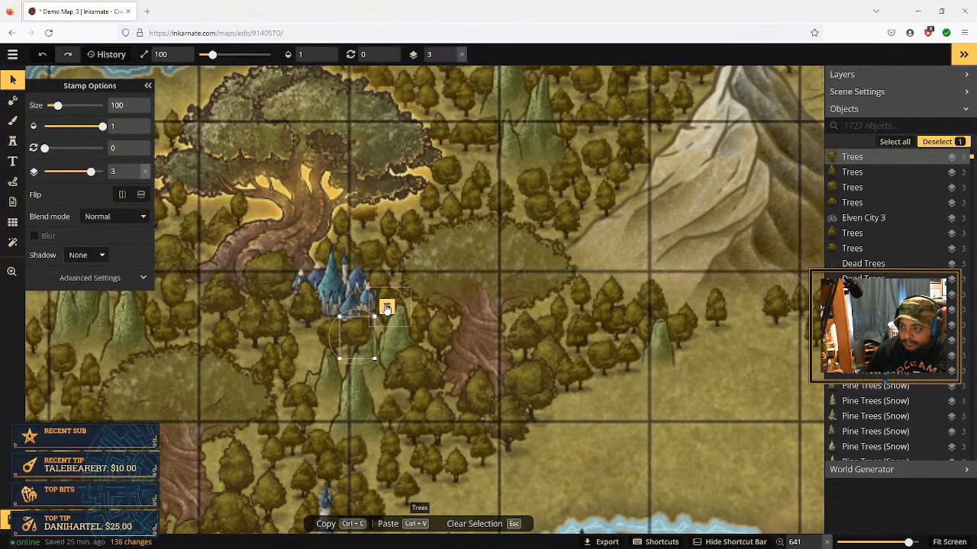
left_click(387, 306)
left_click(440, 389)
left_click(440, 389)
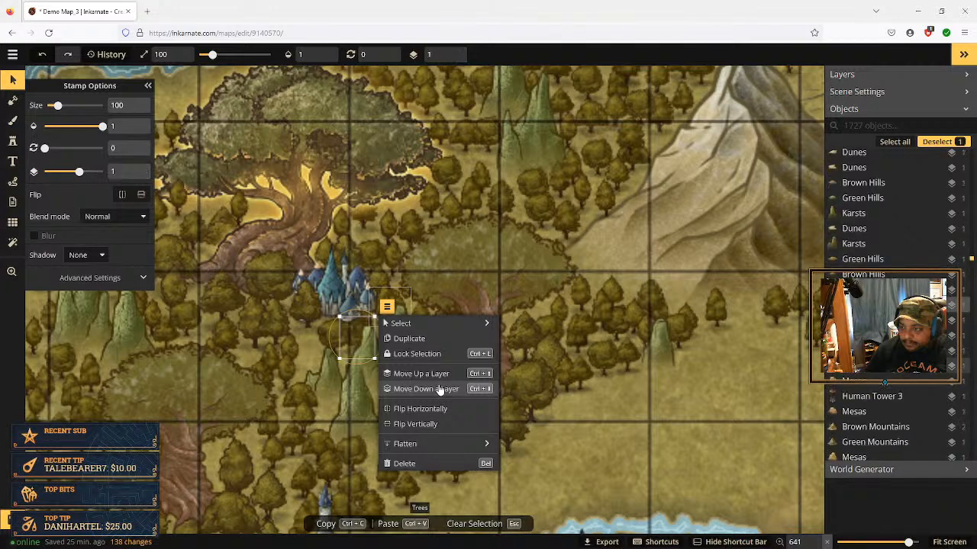
left_click(387, 309)
left_click(387, 309)
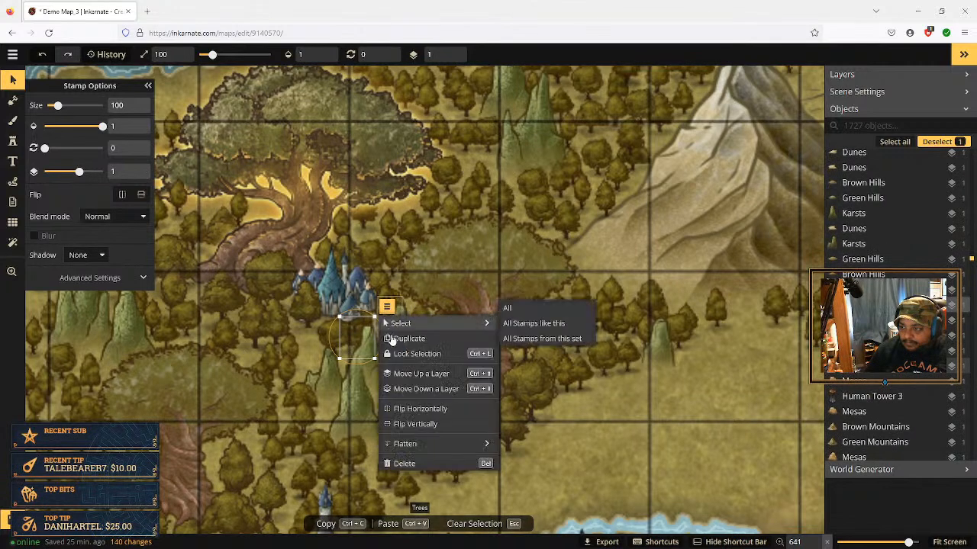
left_click(422, 390)
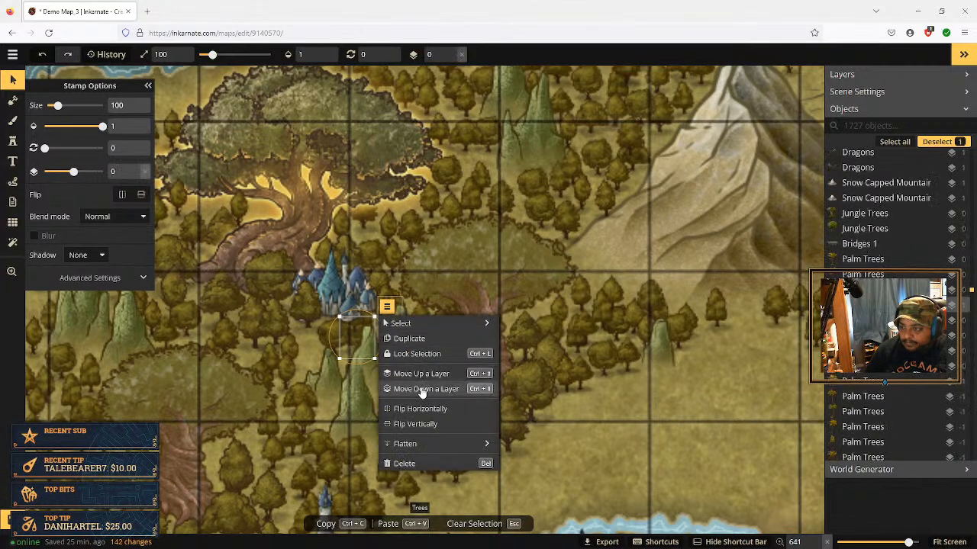
Raise the westernmost spire stamp below the blue elven city to layer 2
left_click(335, 375)
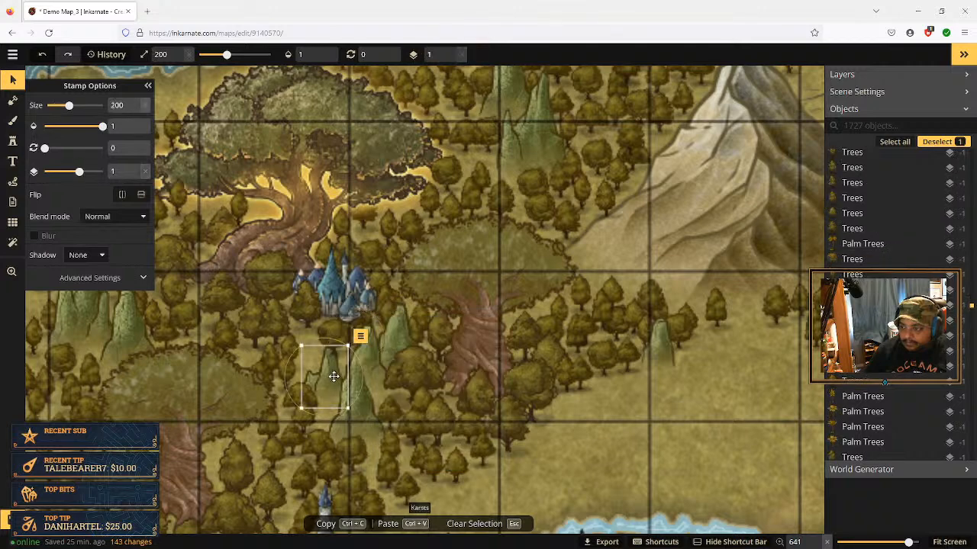
left_click(360, 336)
left_click(408, 403)
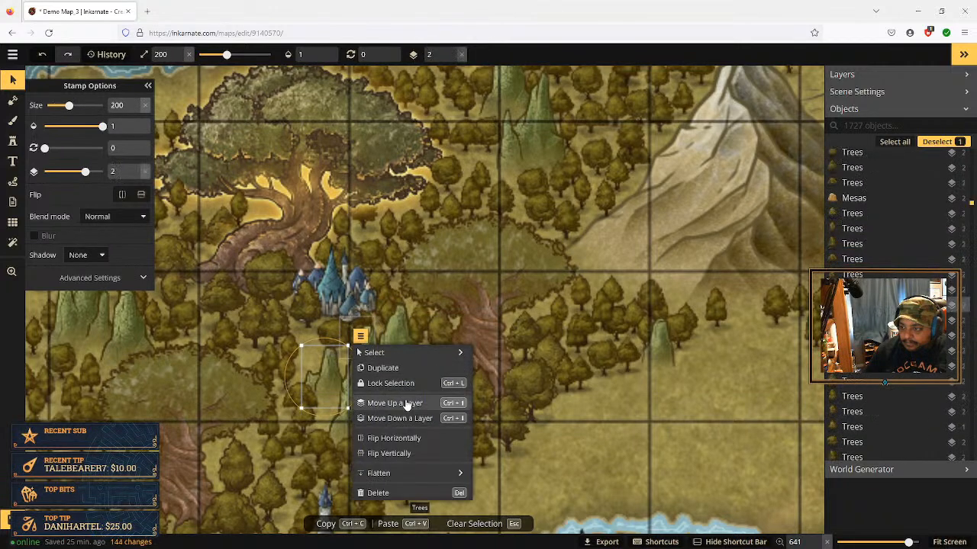
left_click(577, 469)
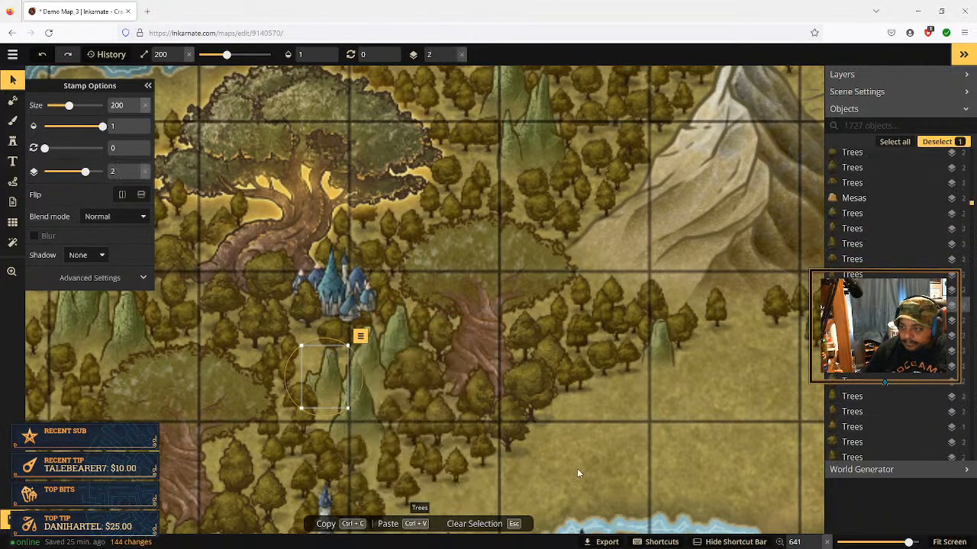
Raise the tall front spire south of the blue elven city to layer 2
left_click(365, 404)
left_click(399, 354)
left_click(453, 427)
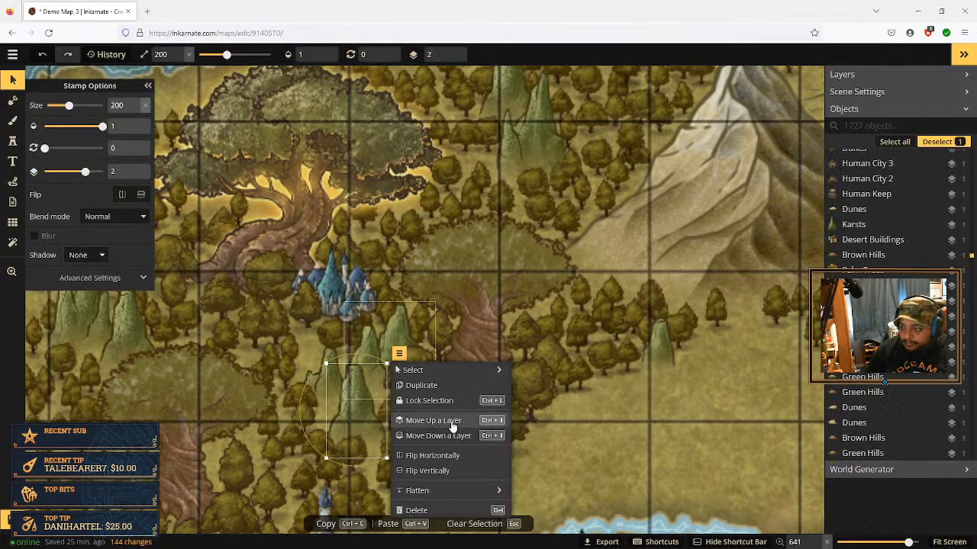
left_click(576, 444)
scroll(574, 440, "down", 5)
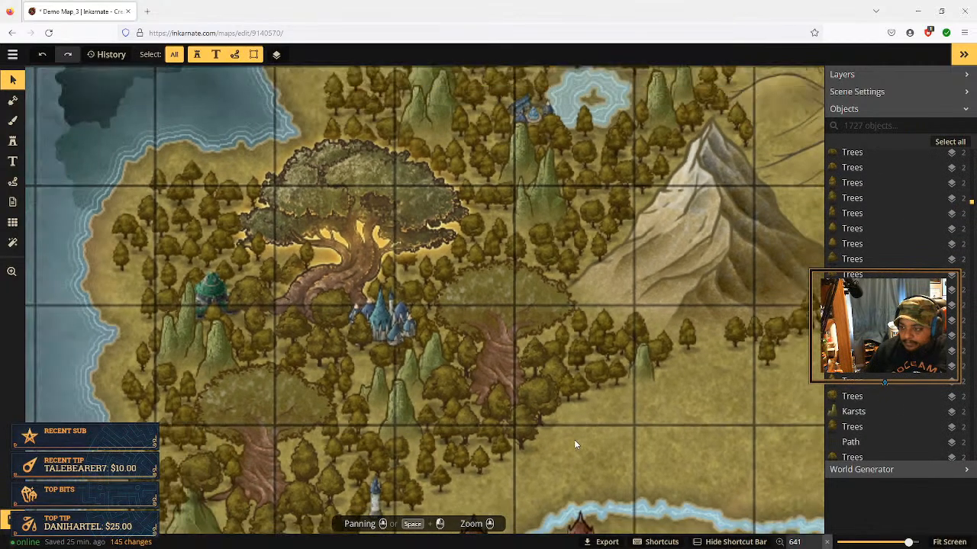
Raise the green spire mountain in the forest's south-west corner, beside the large tree trunk, to layer 2
scroll(584, 395, "up", 3)
left_click_drag(584, 395, 520, 389)
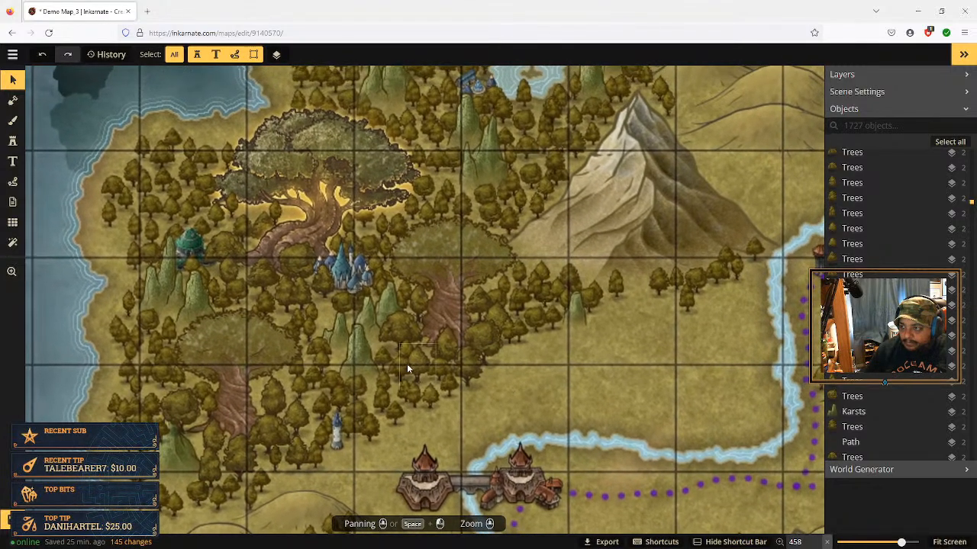
left_click(357, 348)
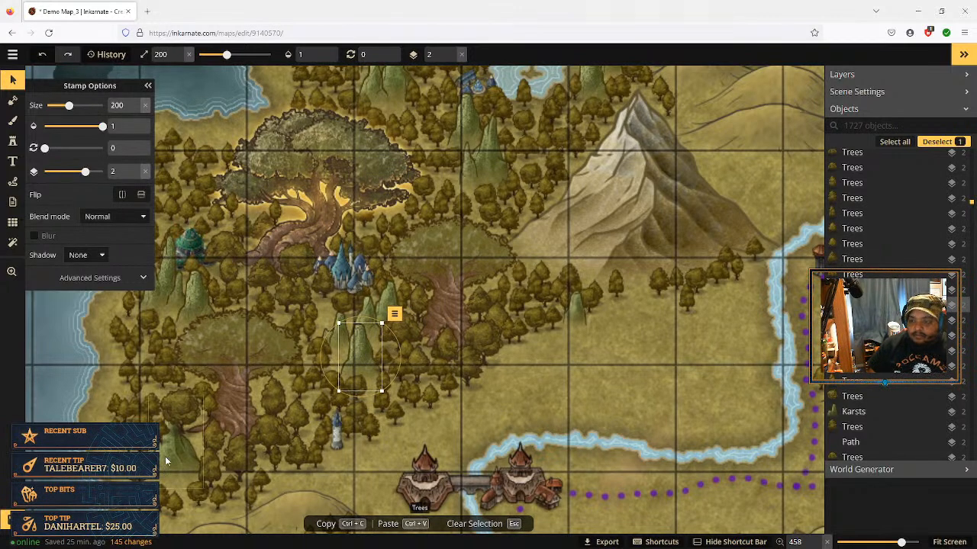
left_click(175, 425)
left_click(216, 386)
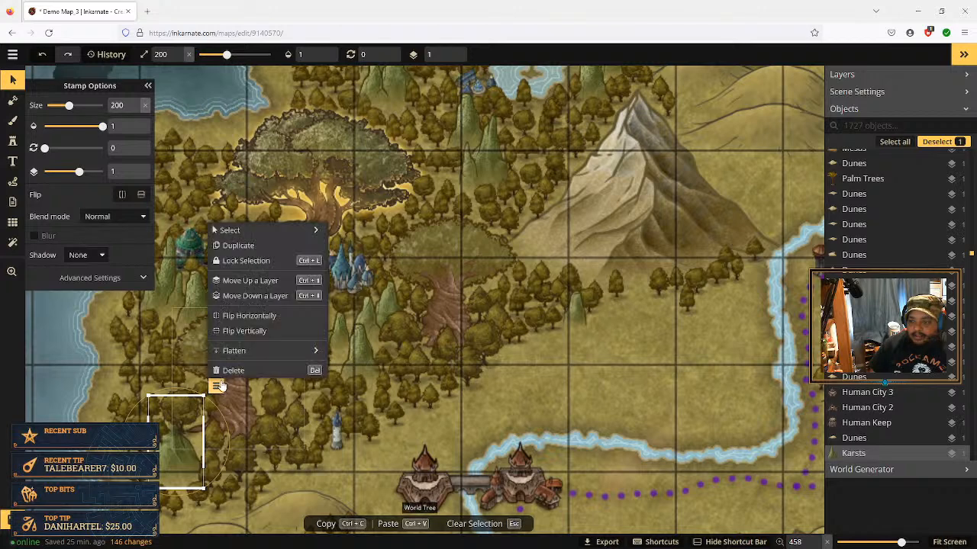
left_click(271, 280)
key("Escape")
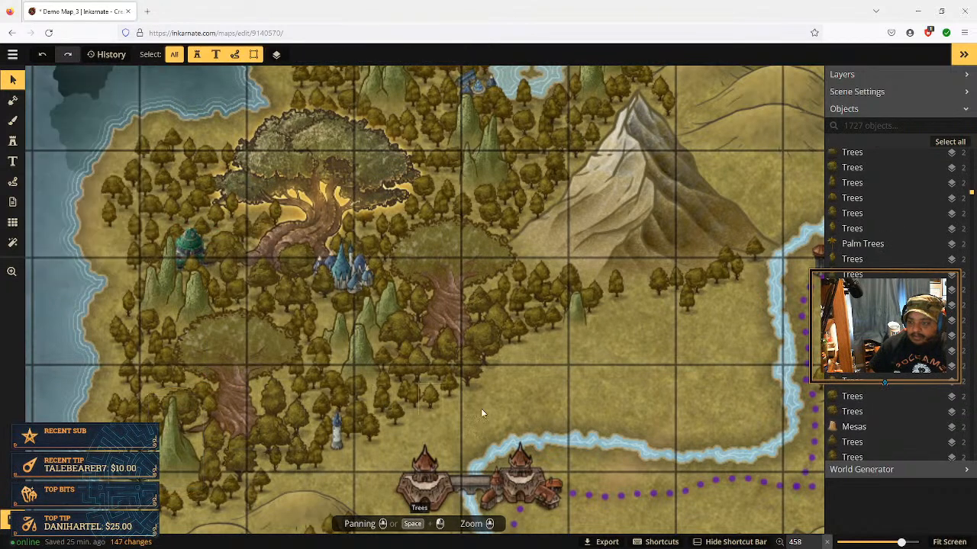
scroll(493, 406, "down", 1)
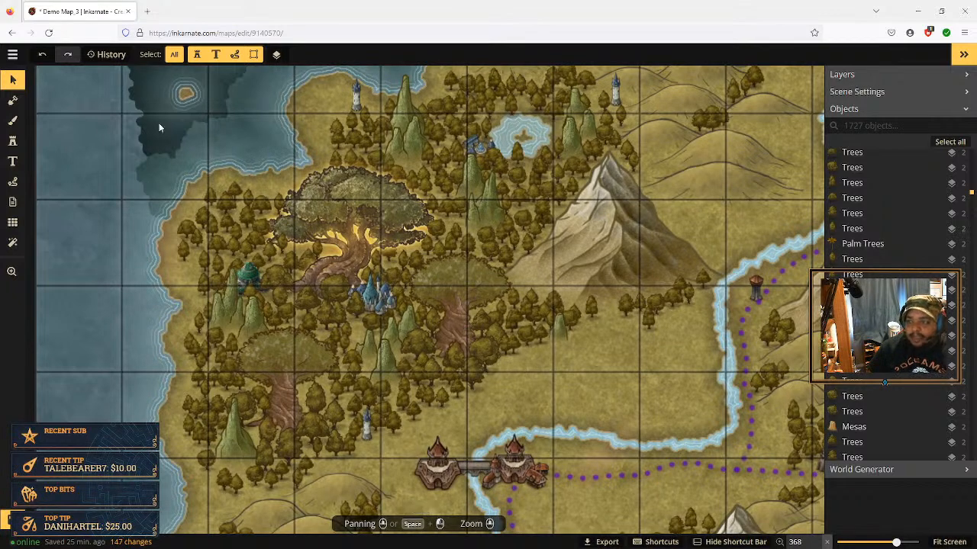
Stamp size 200 karst spires on layer 2 at the forest's south-west corner, beside the southern tower, on the north-west coast and beside the north-western tower
left_click(13, 143)
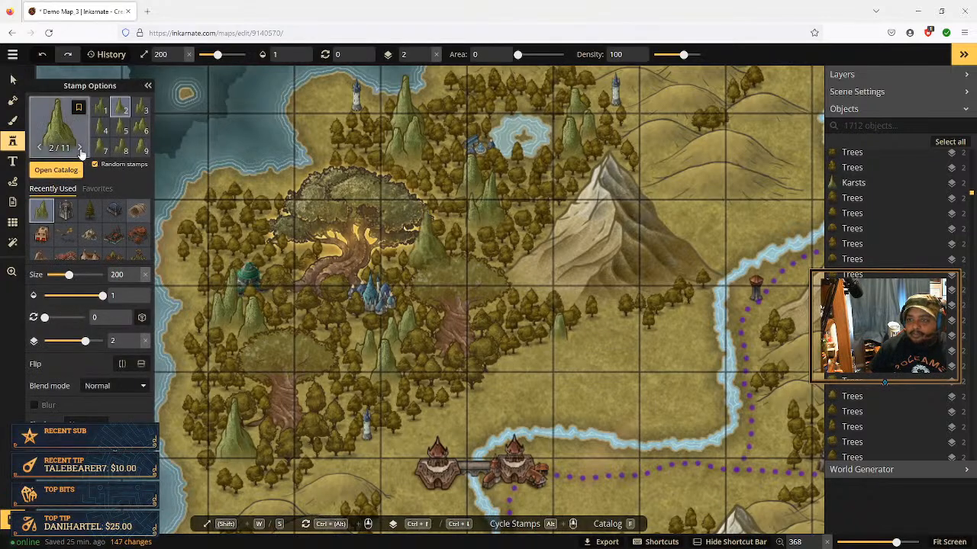
left_click(126, 149)
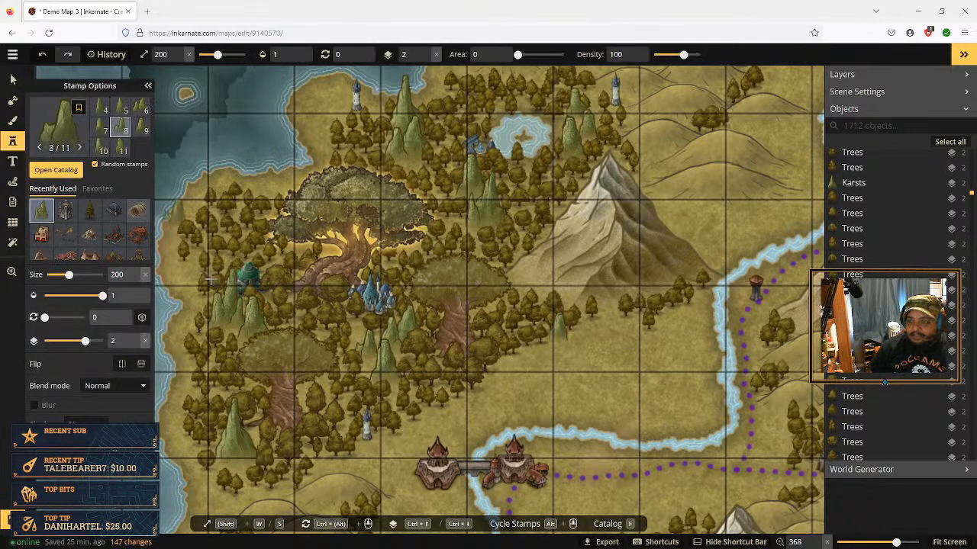
left_click(239, 463)
left_click(415, 416)
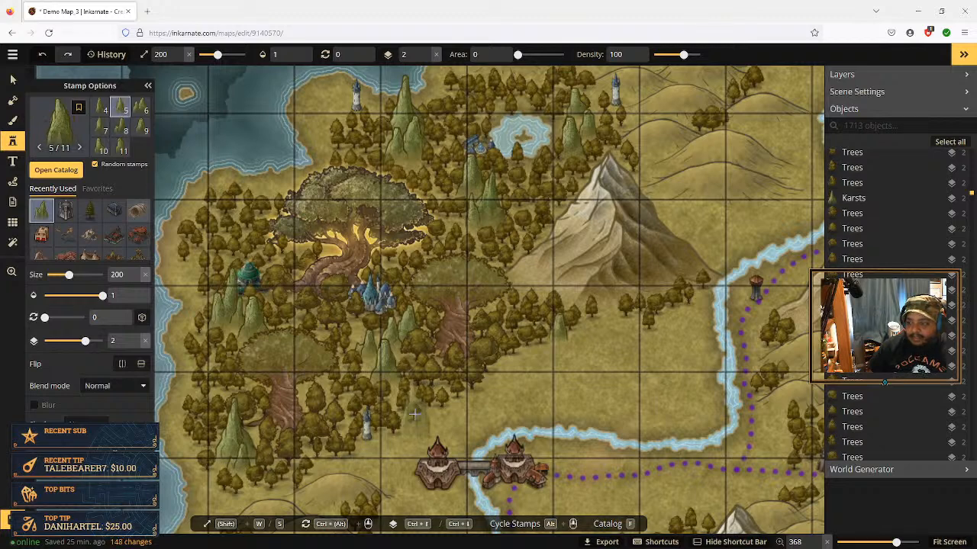
left_click(338, 449)
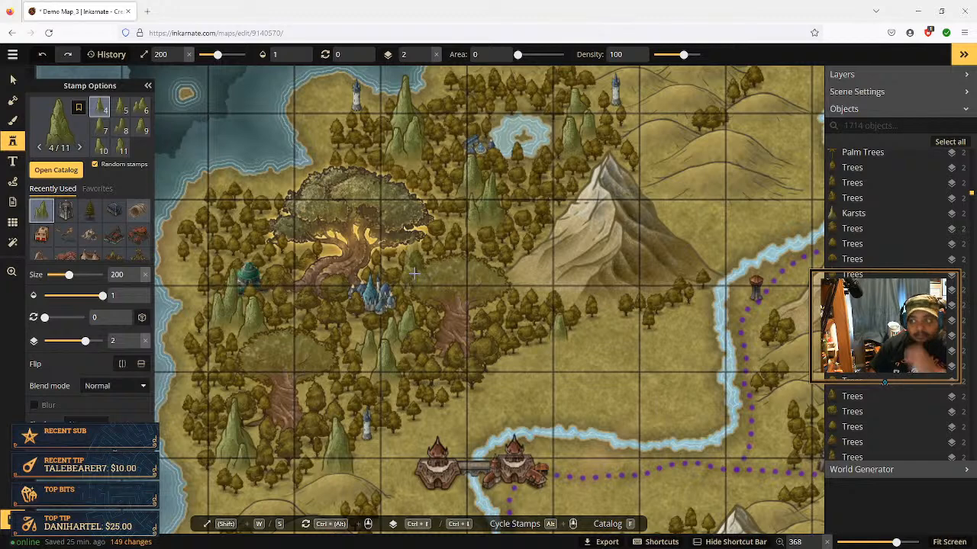
left_click(272, 175)
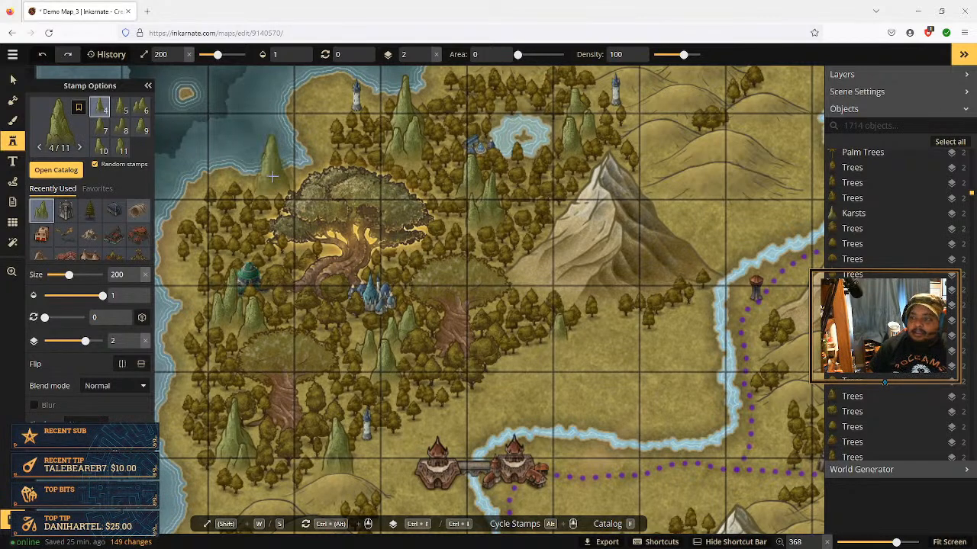
left_click(324, 105)
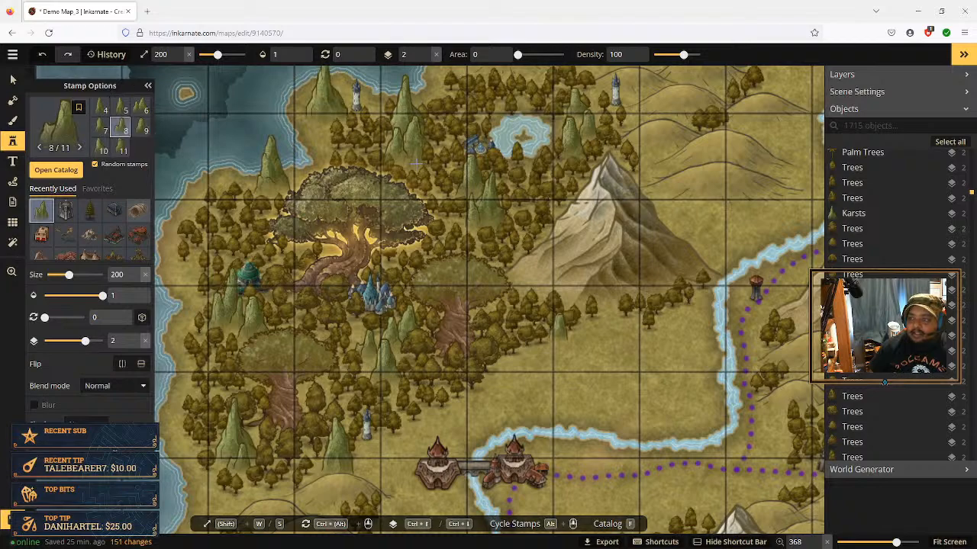
Survey the map from the western forest past the twin river castles down to the southern jungle coast, examining areas that need more detail
scroll(418, 158, "down", 3)
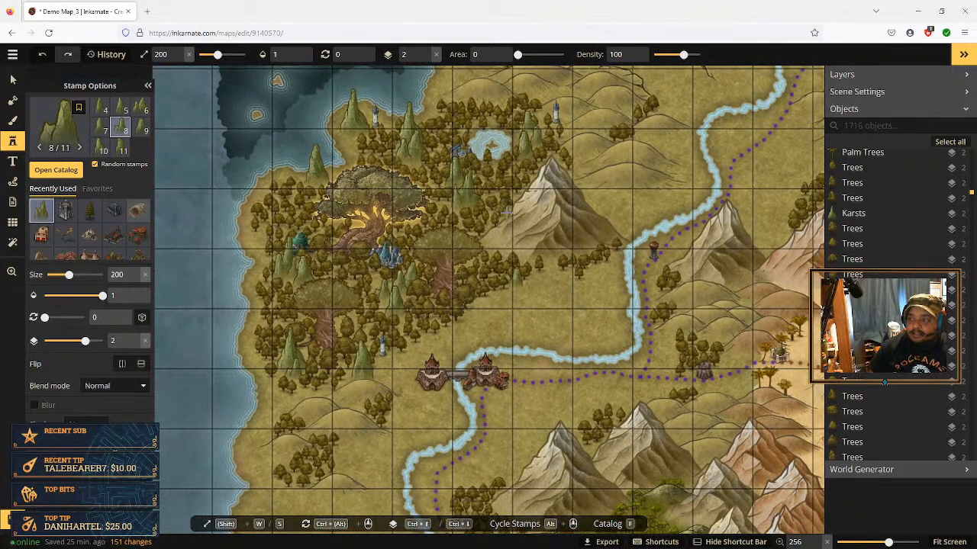
key("space")
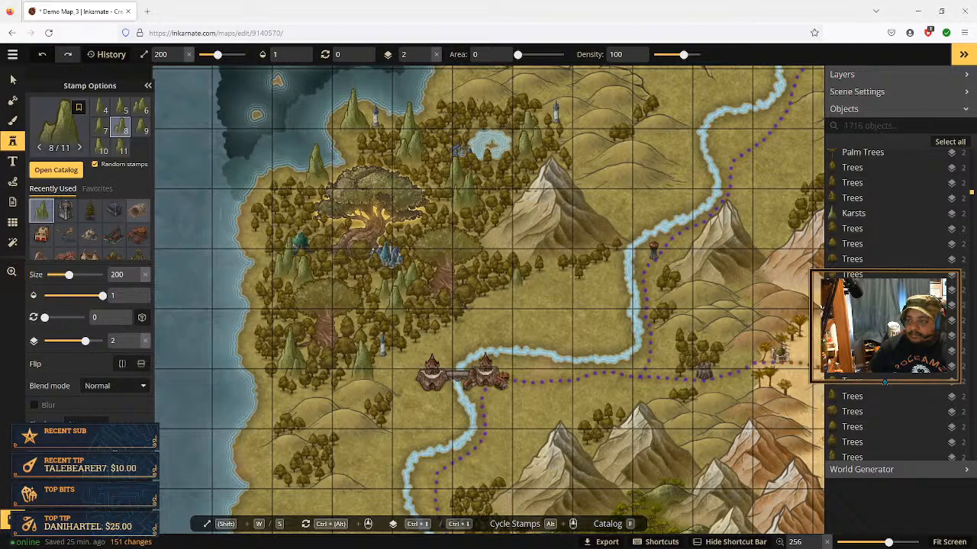
left_click(12, 80)
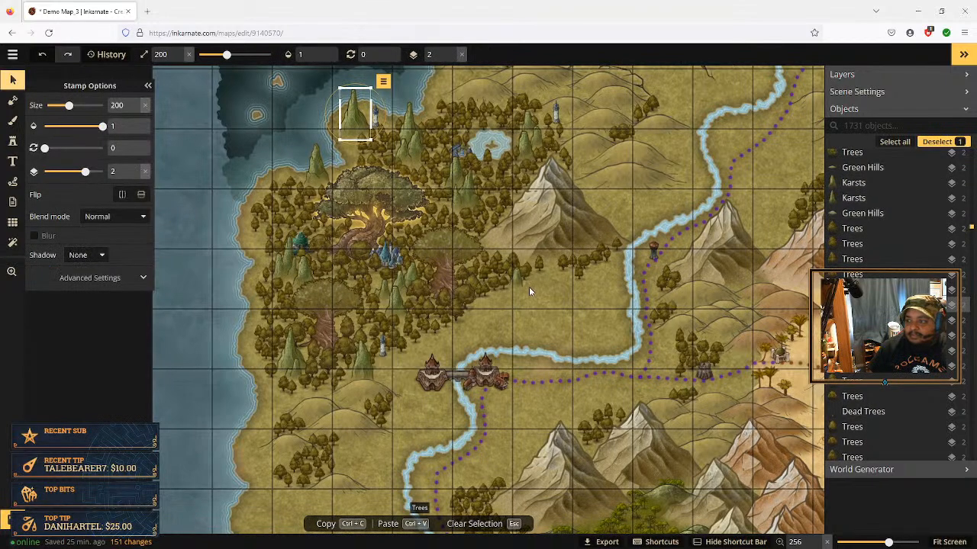
key("space")
left_click_drag(547, 296, 422, 322)
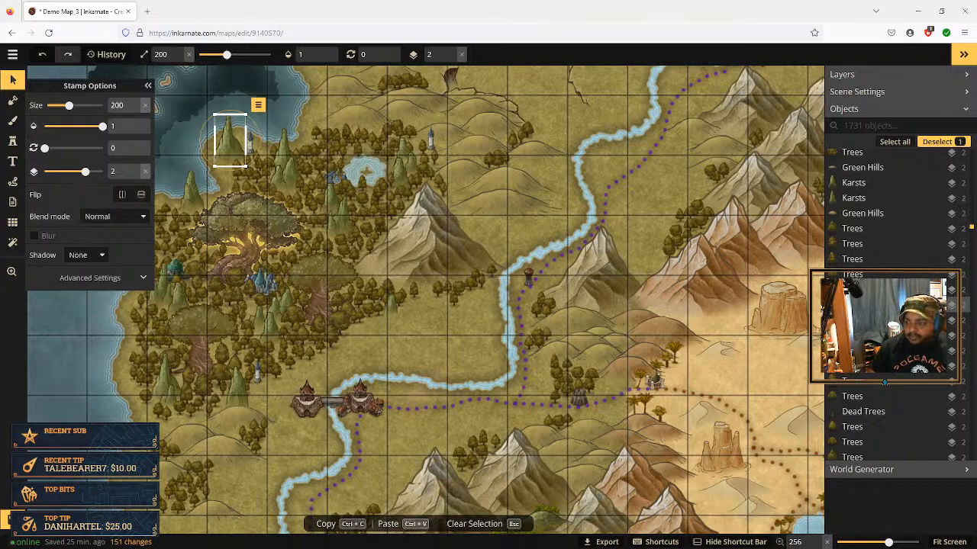
left_click_drag(452, 364, 402, 264)
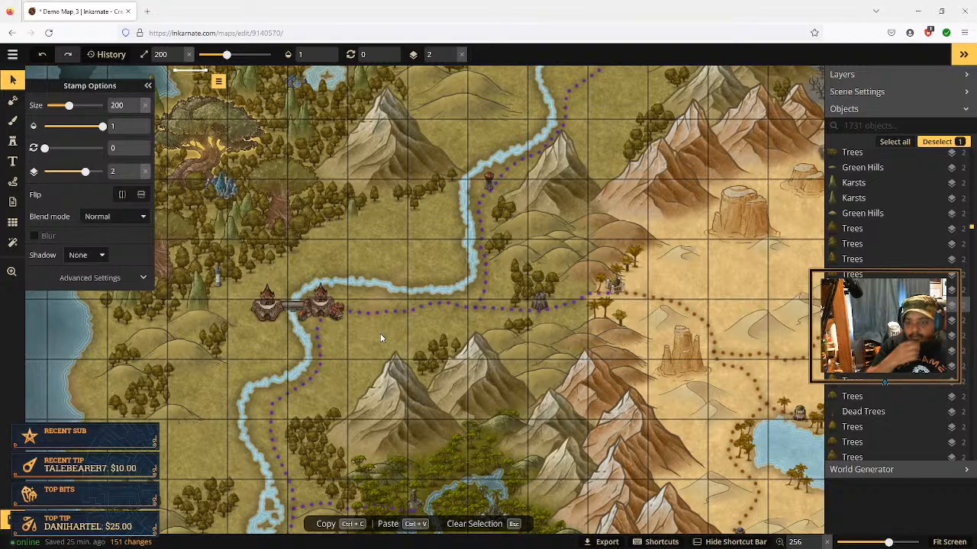
key("space")
left_click_drag(376, 336, 353, 290)
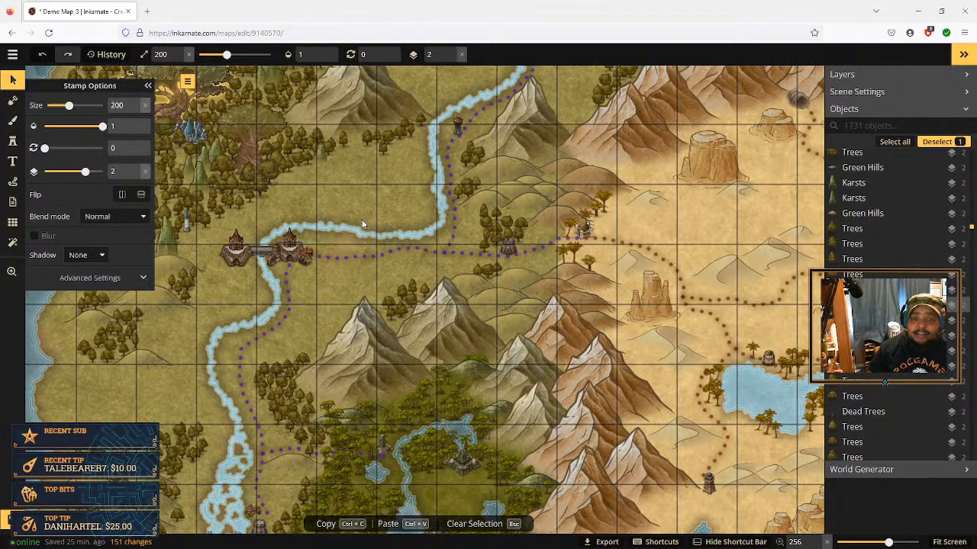
key("space")
left_click_drag(374, 205, 463, 192)
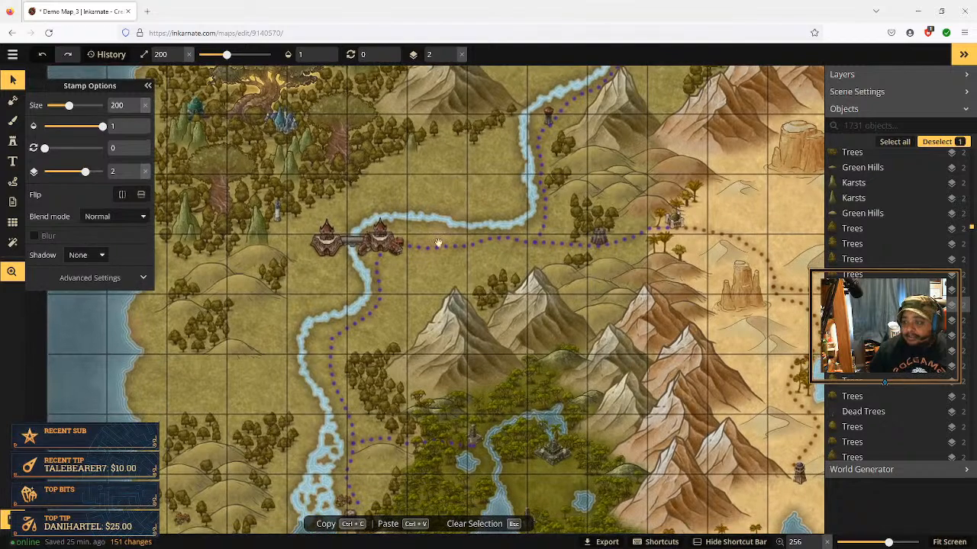
left_click_drag(411, 286, 428, 219)
left_click_drag(414, 256, 382, 252)
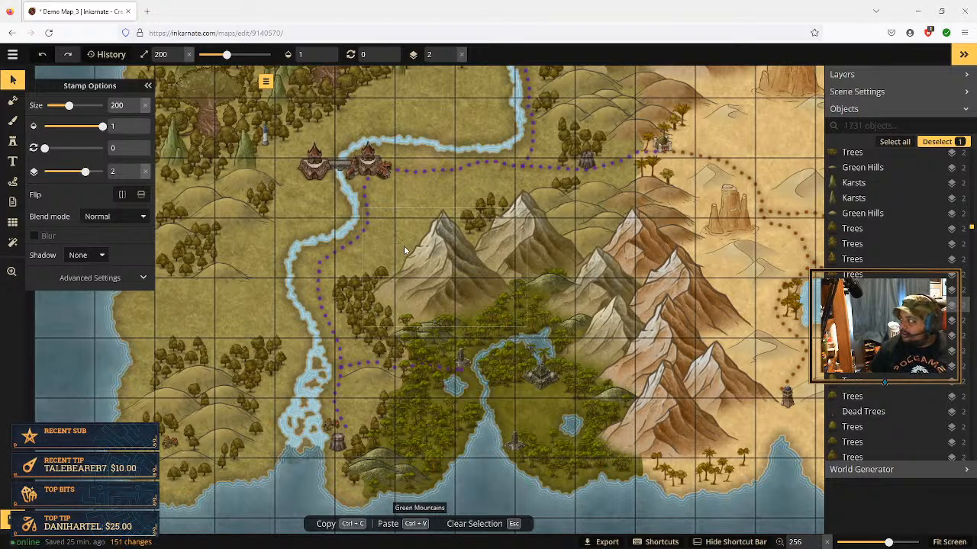
key("space")
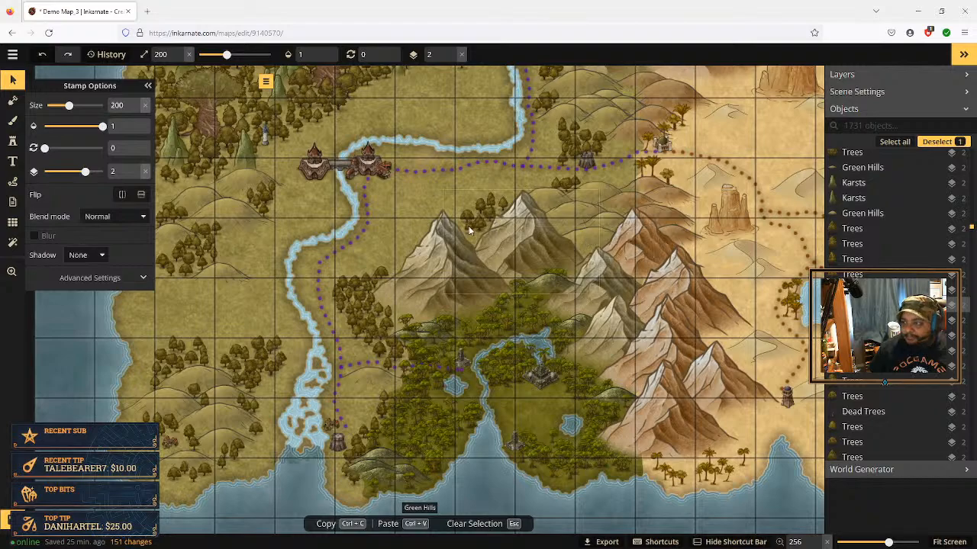
Examine the plains and hills around the western forest, and the purple dotted trail along the river
key("space")
left_click_drag(276, 233, 272, 346)
left_click_drag(403, 219, 373, 304)
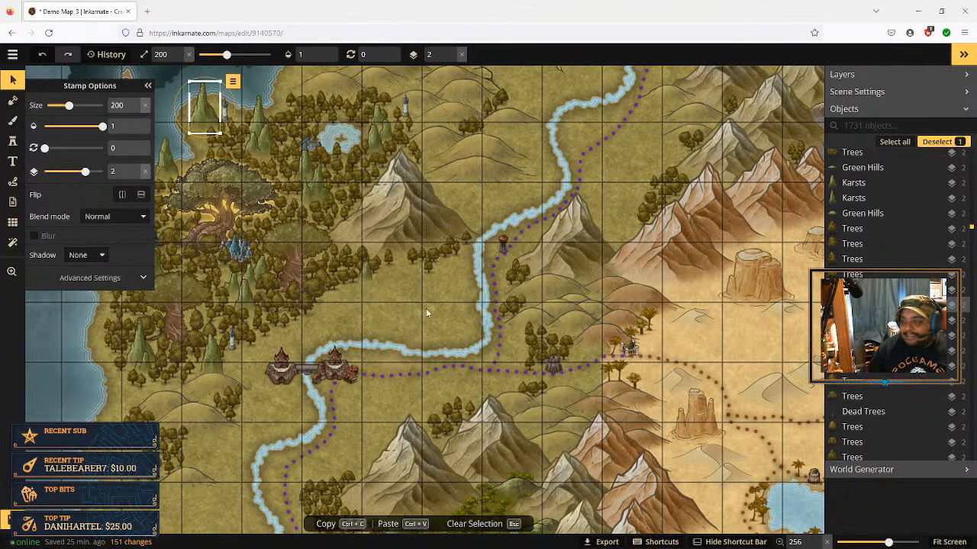
key("space")
left_click_drag(435, 294, 524, 354)
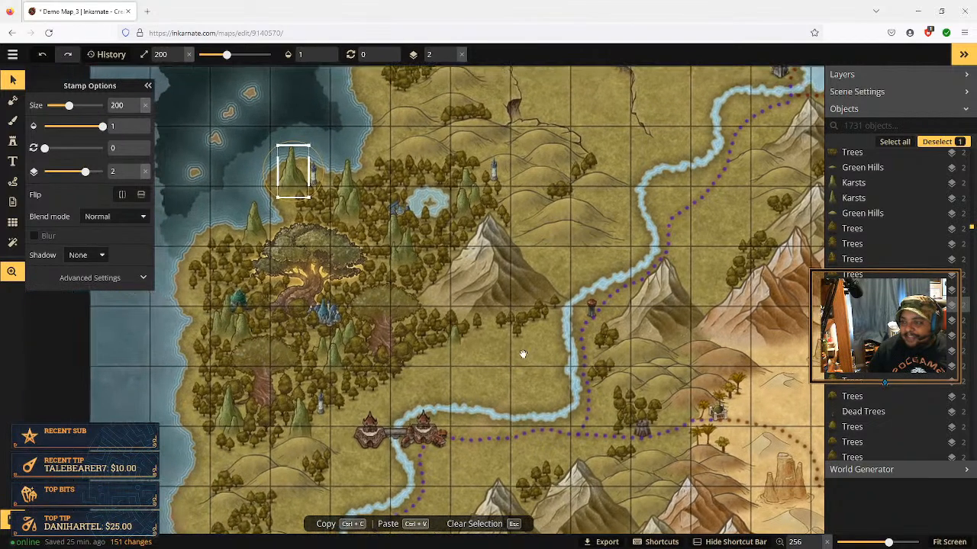
left_click_drag(556, 256, 559, 314)
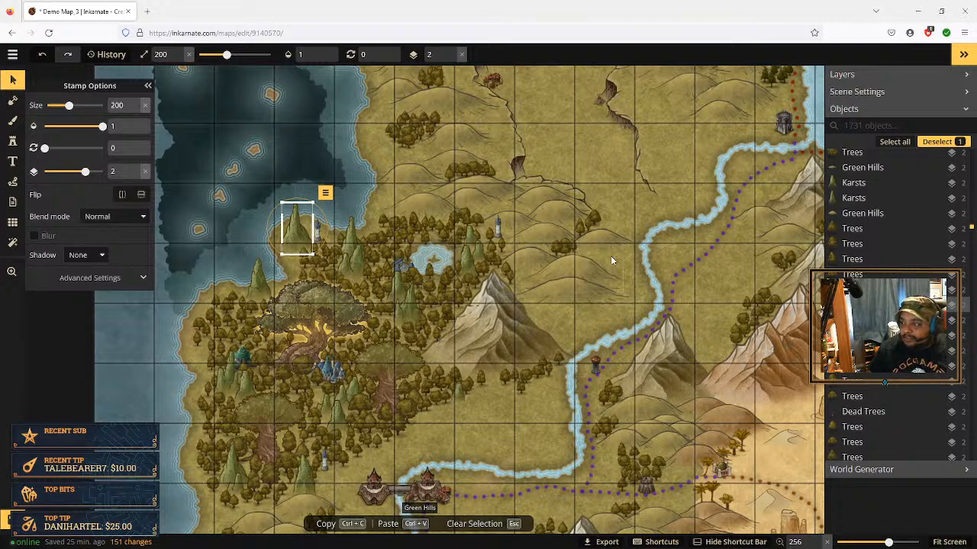
left_click(605, 157)
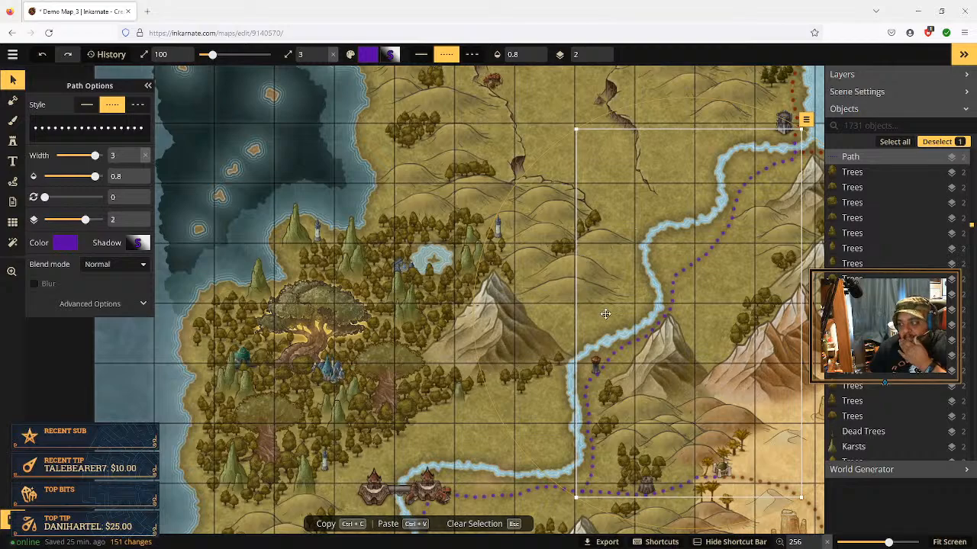
key("space")
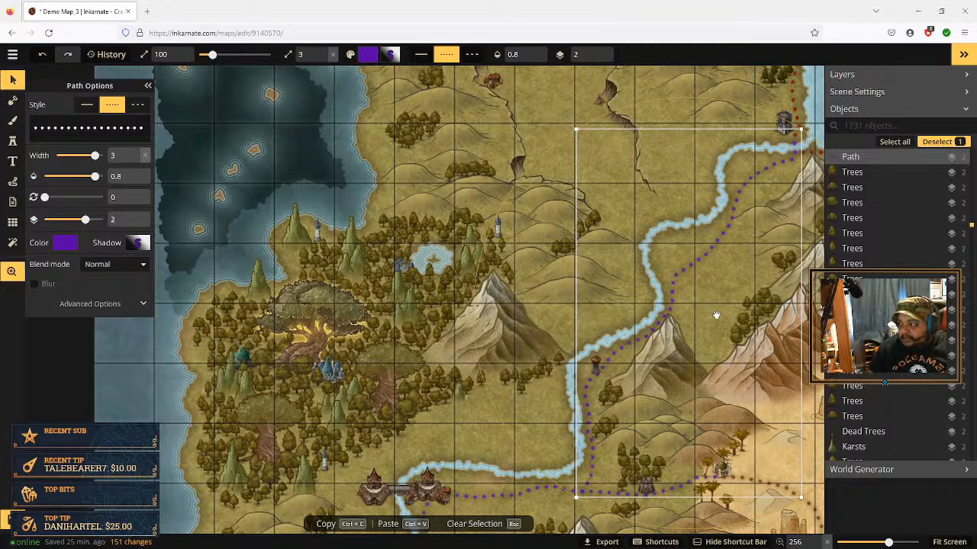
left_click_drag(715, 316, 509, 176)
left_click_drag(666, 282, 731, 298)
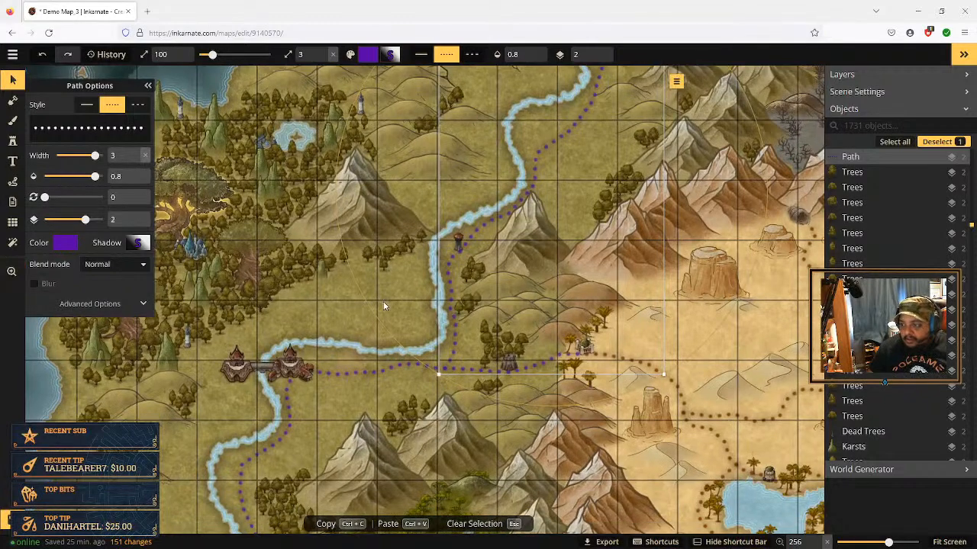
key("space")
left_click_drag(384, 305, 525, 190)
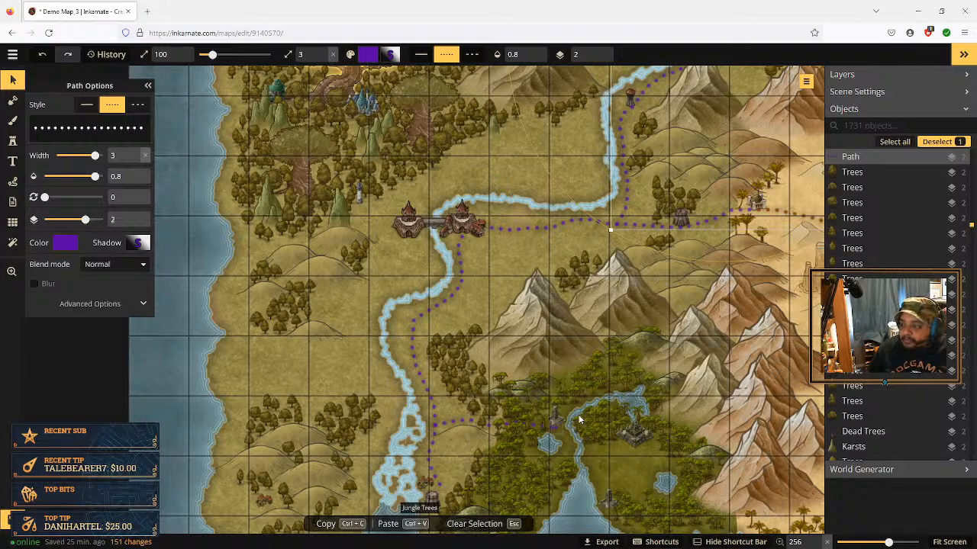
Save the map after viewing the wider landmass
scroll(500, 358, "down", 2)
scroll(500, 358, "down", 2)
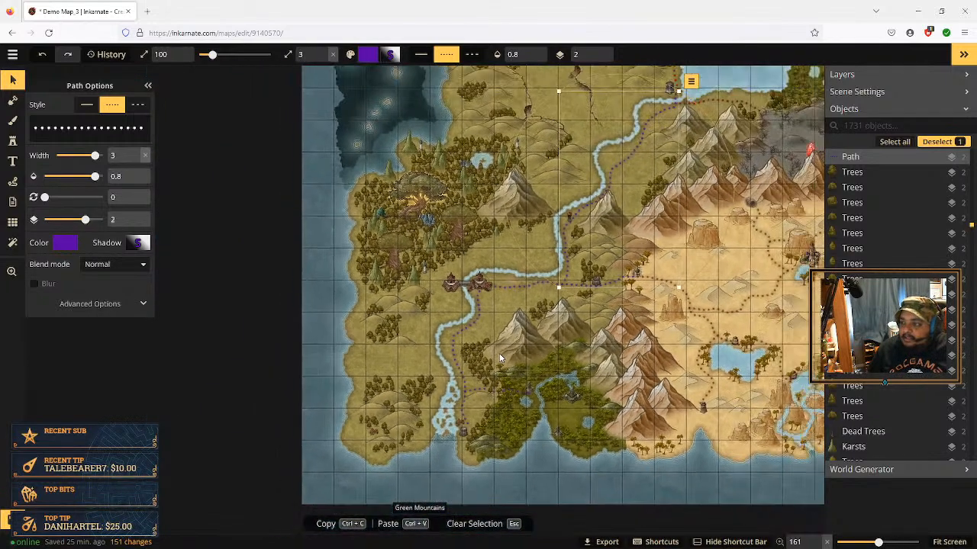
key("space")
left_click_drag(642, 227, 533, 350)
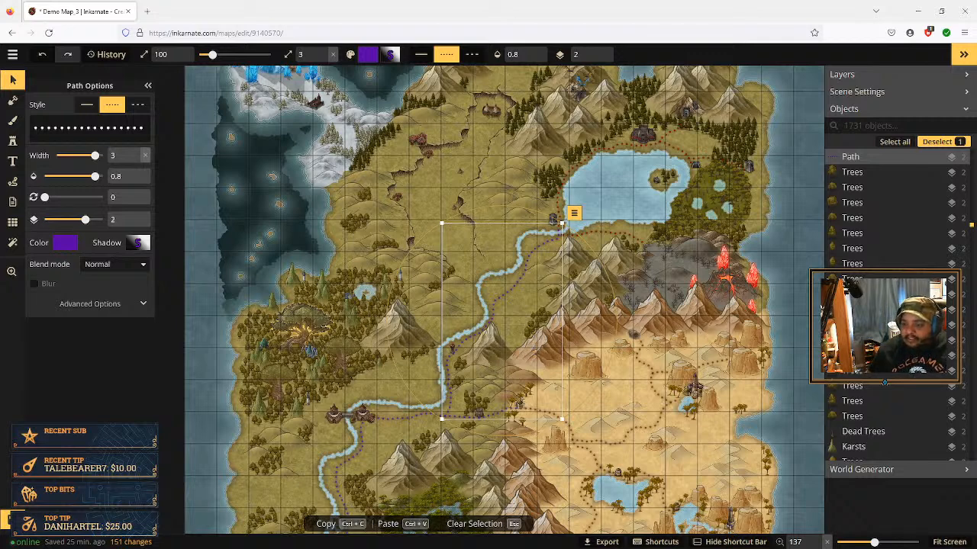
key("ctrl+s")
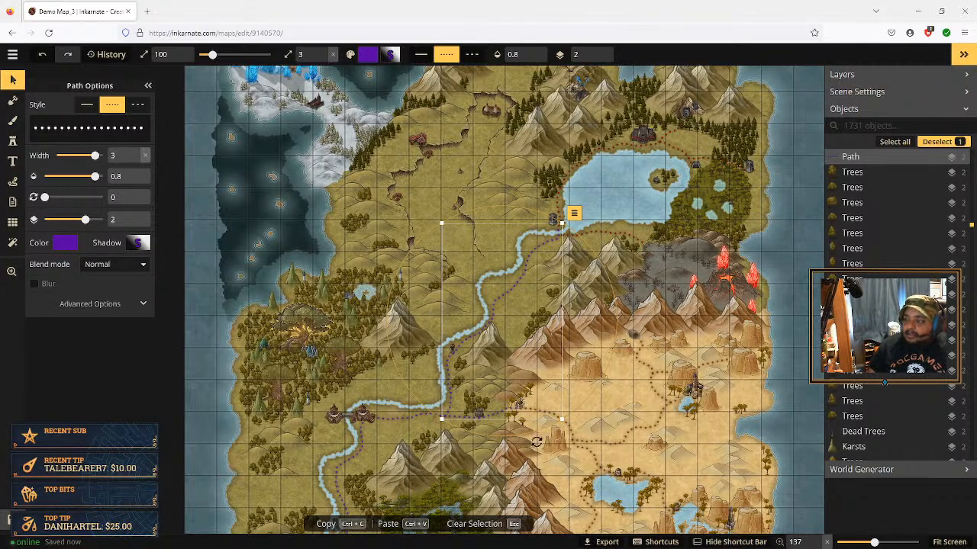
Choose the Clouds stamp from the Nature group of the Fantasy World stamp catalog
key("space")
left_click_drag(551, 481, 517, 352)
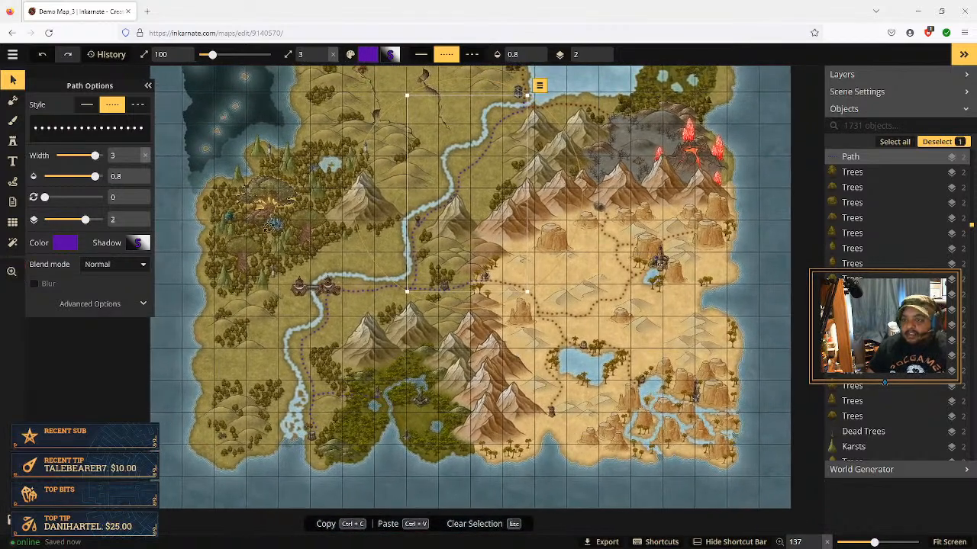
left_click(13, 141)
left_click(53, 170)
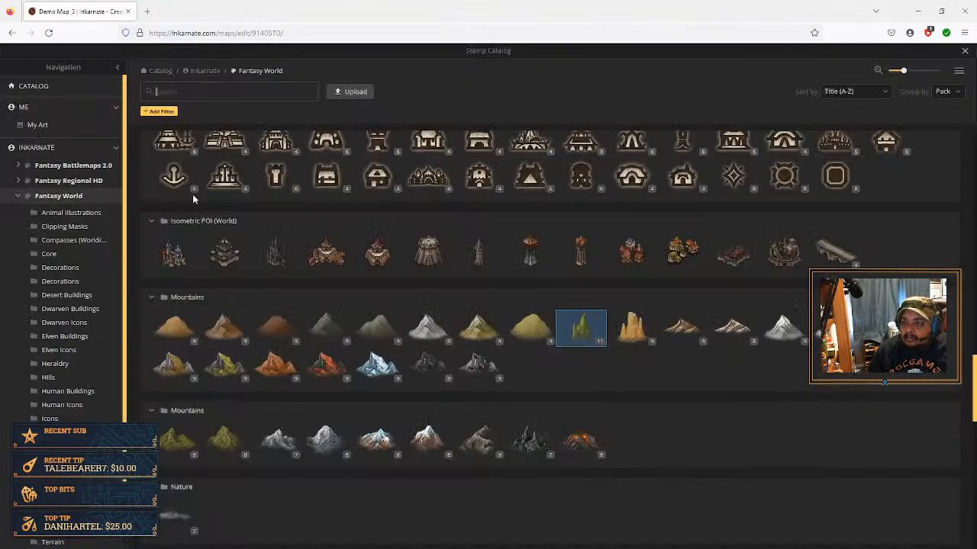
scroll(293, 206, "down", 4)
scroll(294, 206, "up", 3)
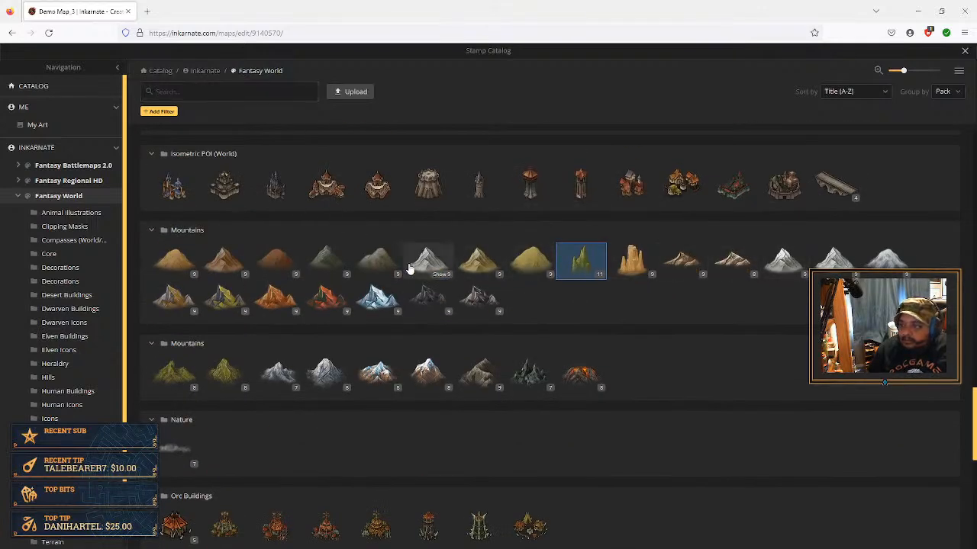
scroll(248, 310, "down", 2)
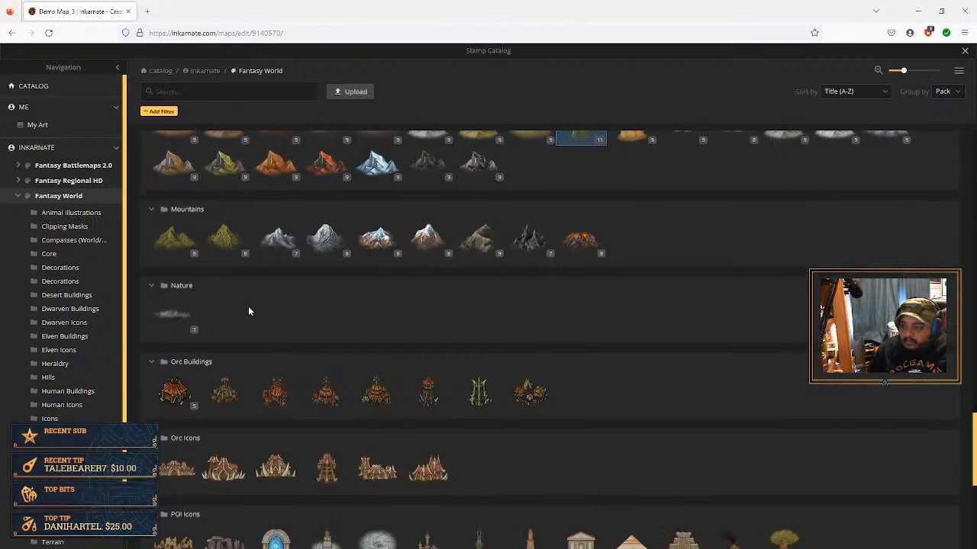
scroll(249, 305, "up", 2)
scroll(254, 286, "down", 2)
scroll(267, 302, "down", 3)
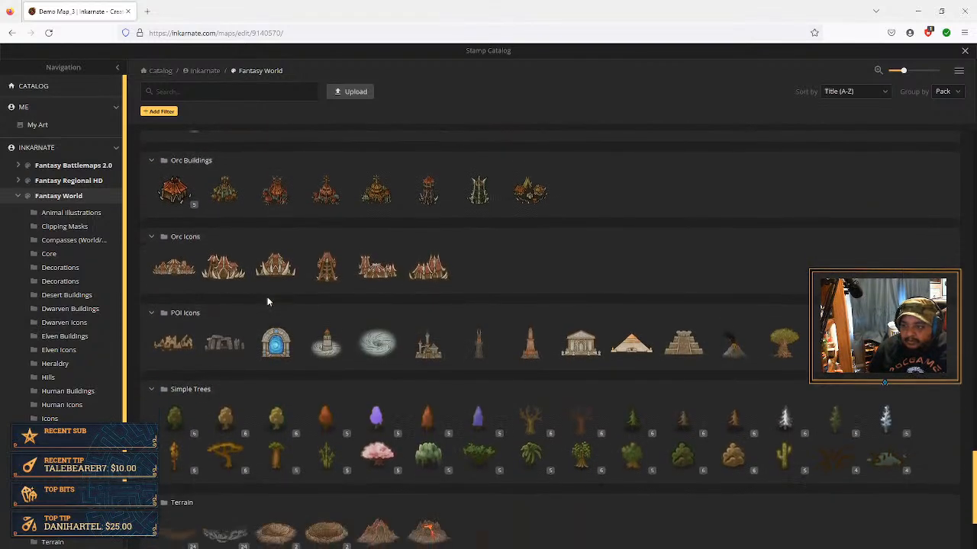
scroll(229, 279, "up", 2)
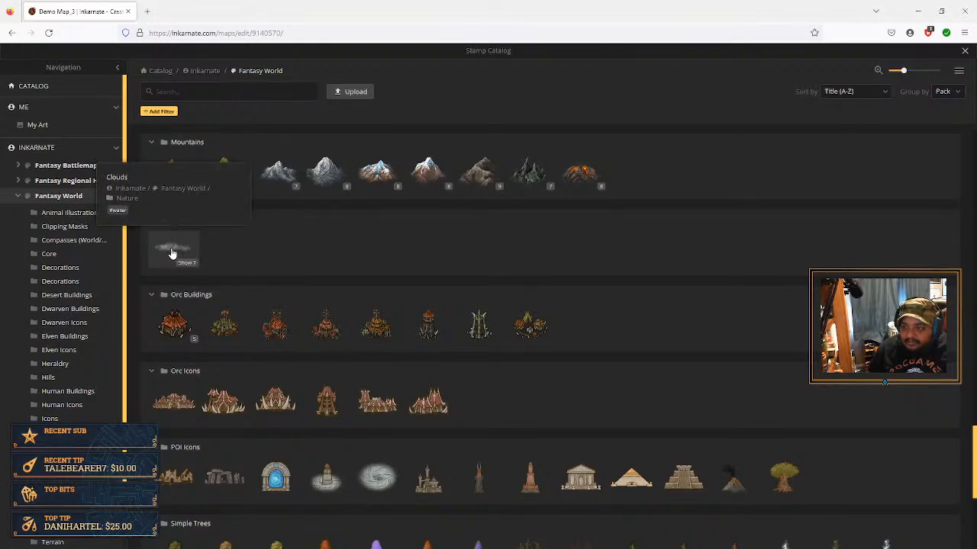
left_click(172, 253)
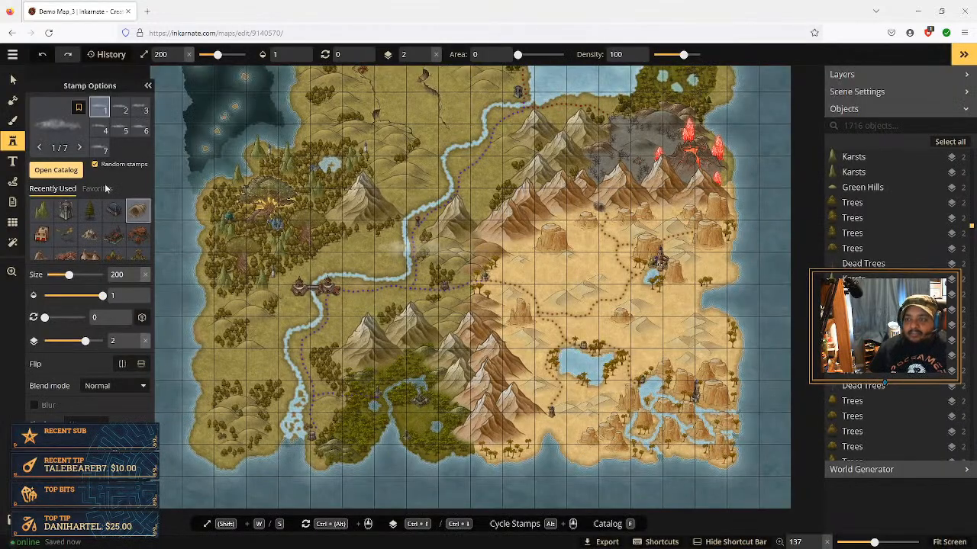
left_click(211, 318)
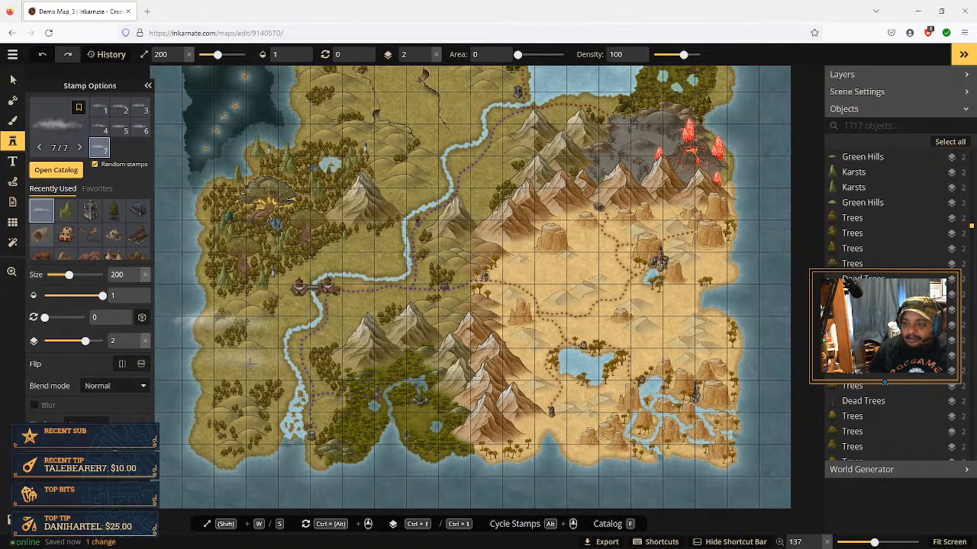
left_click(228, 335)
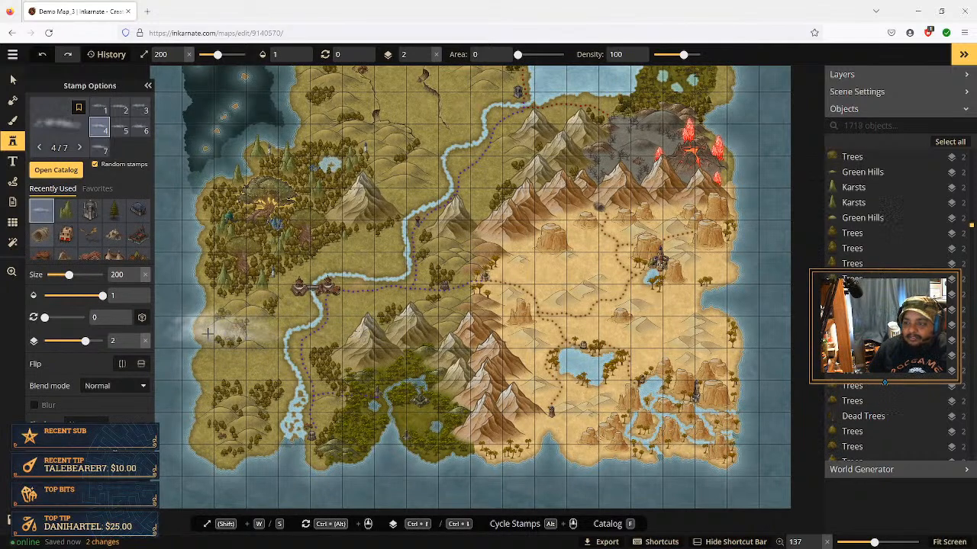
left_click(12, 79)
left_click(188, 324)
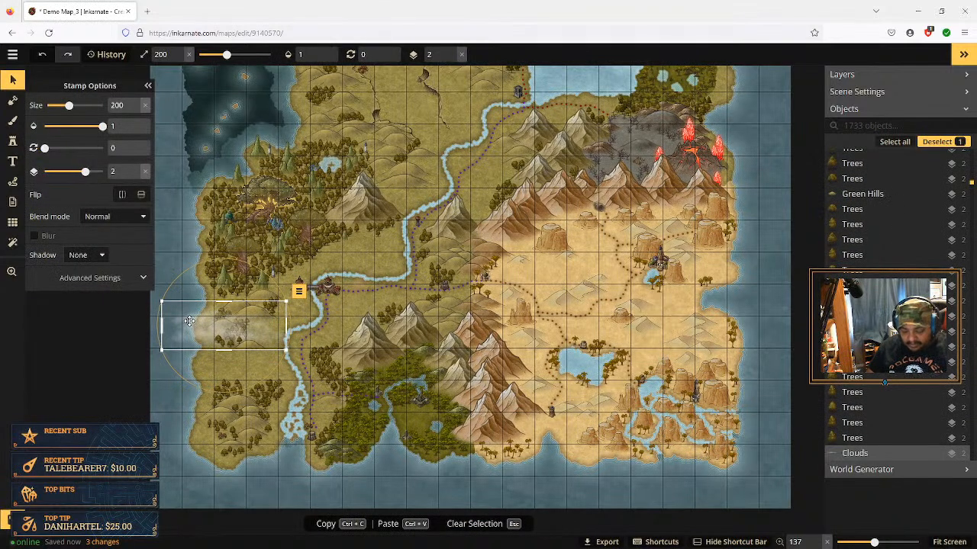
key("Delete")
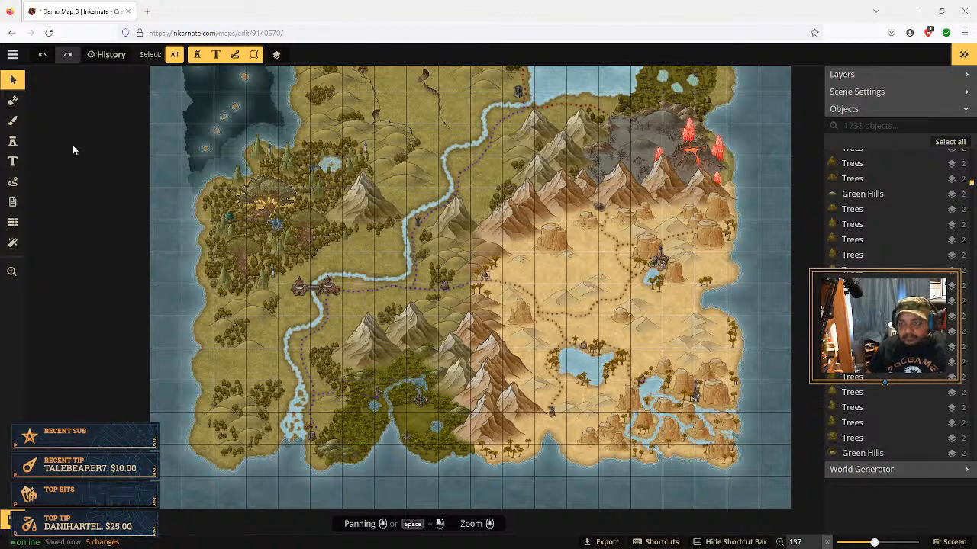
Look through the Fantasy World stamp catalog, from the animal illustrations to the tree groups, for suitable map details
left_click(12, 140)
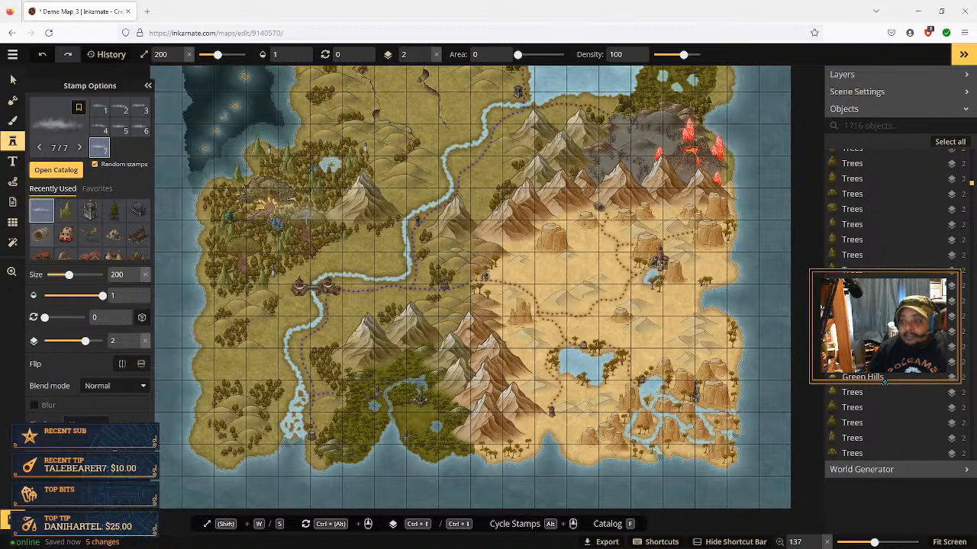
left_click(55, 170)
scroll(344, 267, "down", 2)
scroll(344, 273, "down", 1)
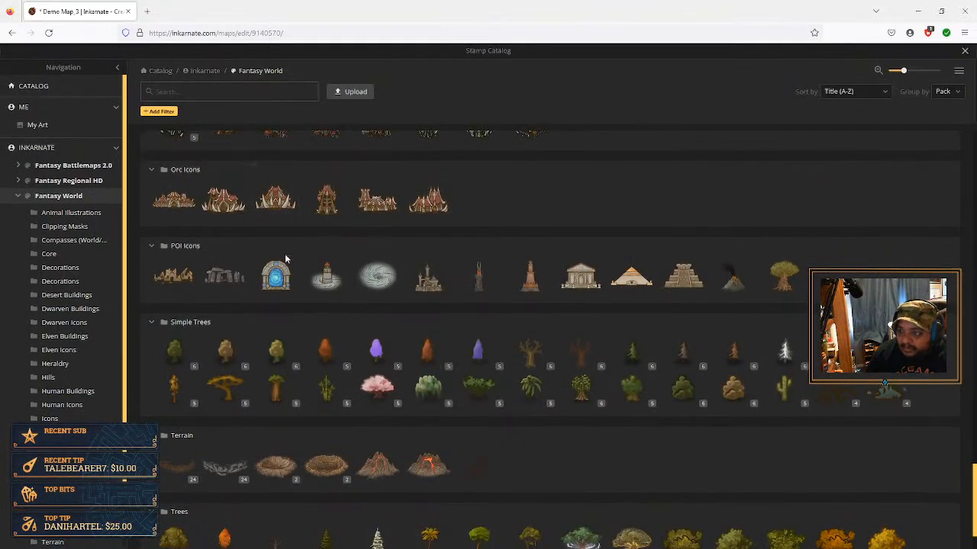
scroll(267, 245, "down", 1)
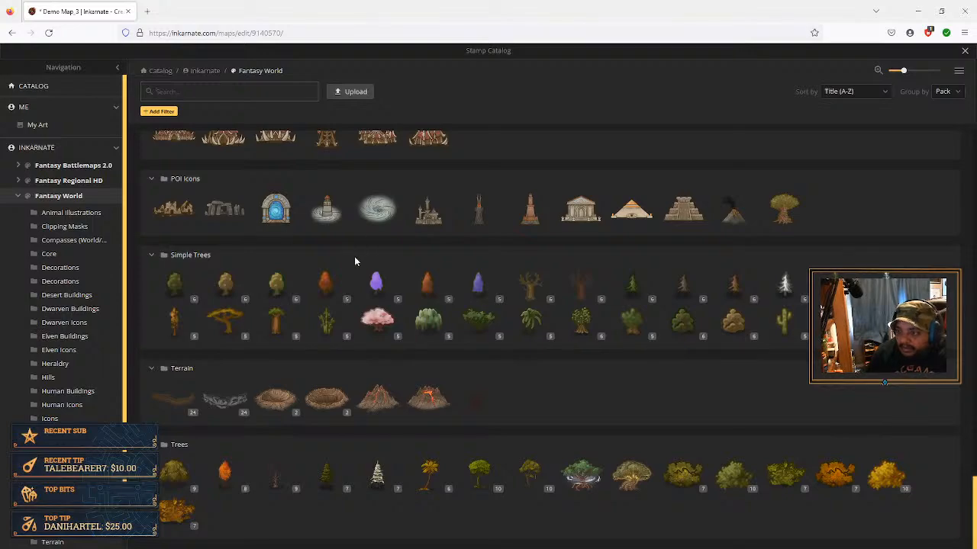
scroll(353, 264, "up", 10)
scroll(352, 262, "up", 5)
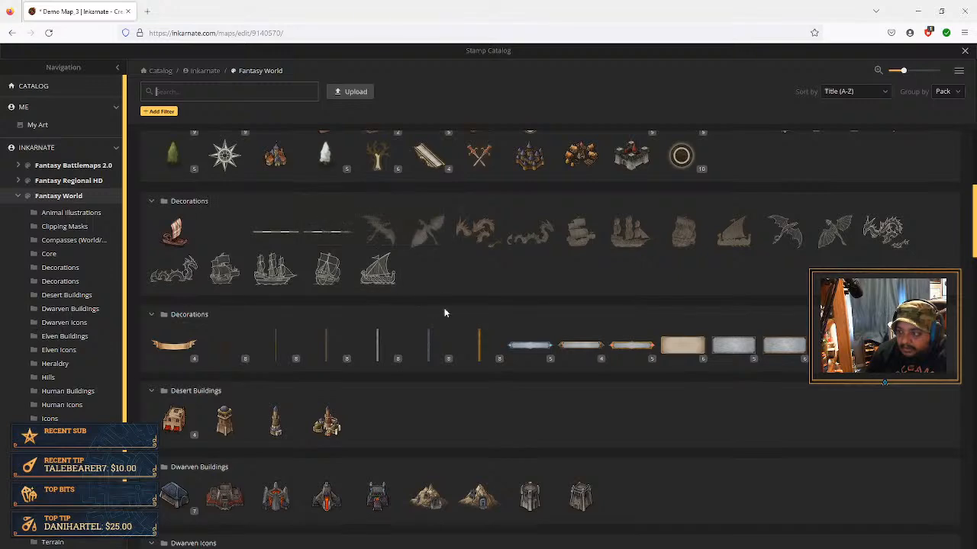
scroll(549, 324, "up", 3)
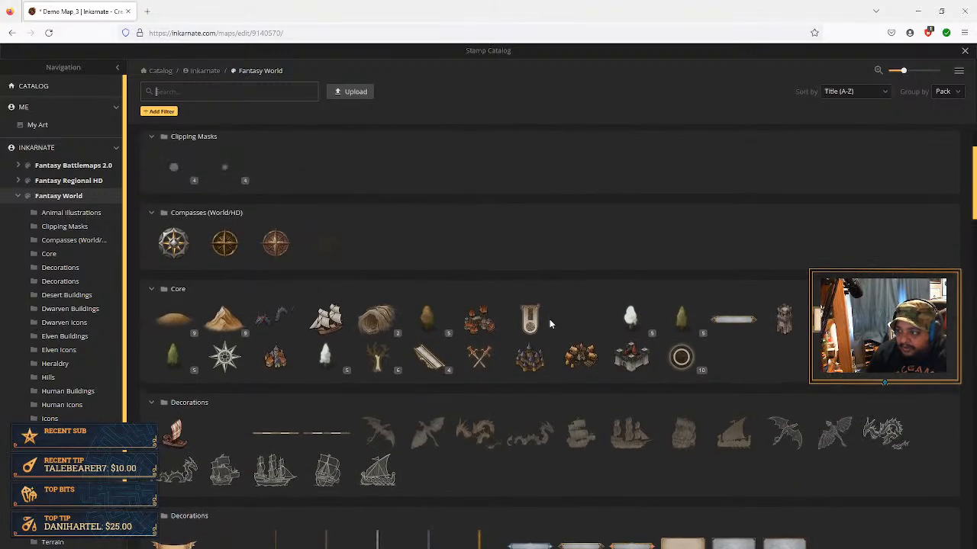
scroll(551, 323, "up", 1)
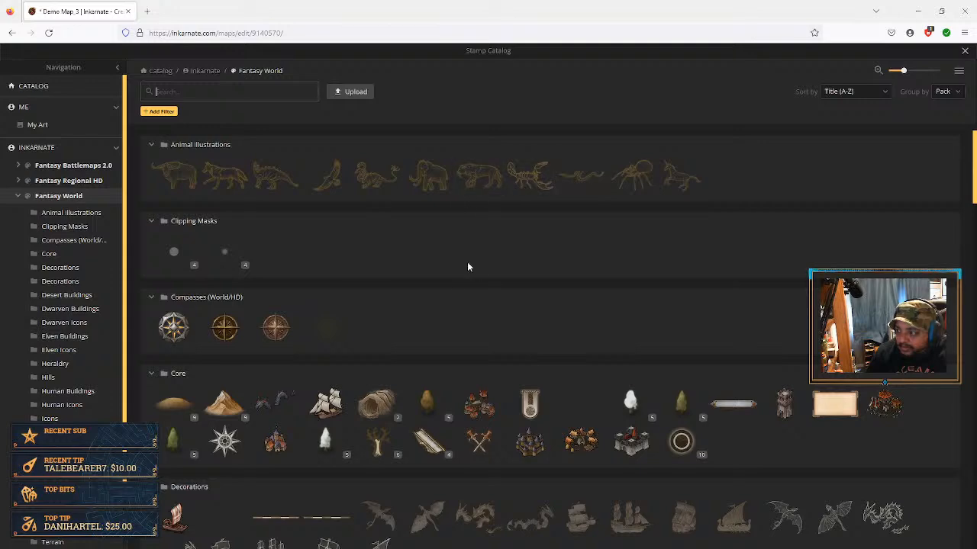
scroll(468, 264, "down", 2)
scroll(468, 263, "up", 2)
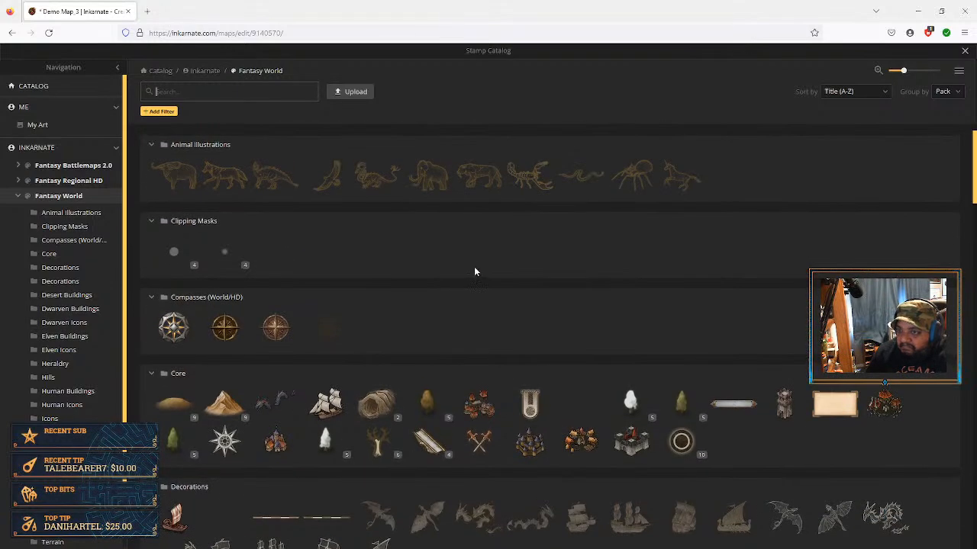
Look through the Parchment World, Watercolor Battlemaps and Watercolor Cities stamp packs for usable stamps
left_click(19, 197)
left_click(45, 210)
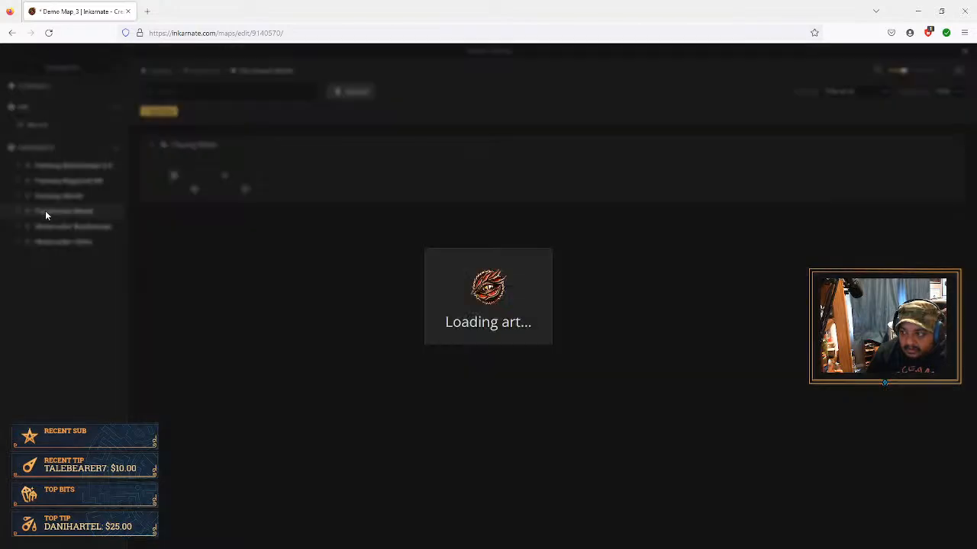
scroll(338, 248, "down", 4)
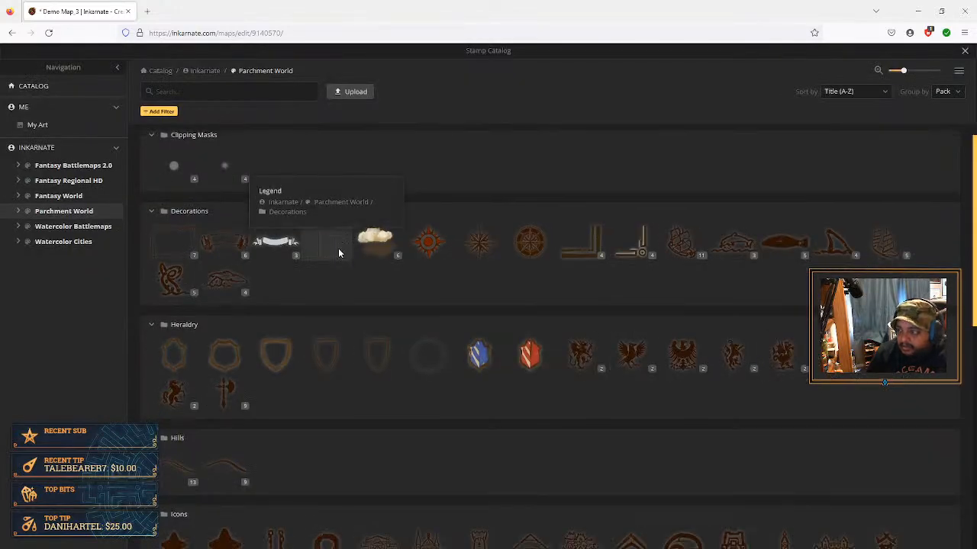
scroll(305, 255, "down", 2)
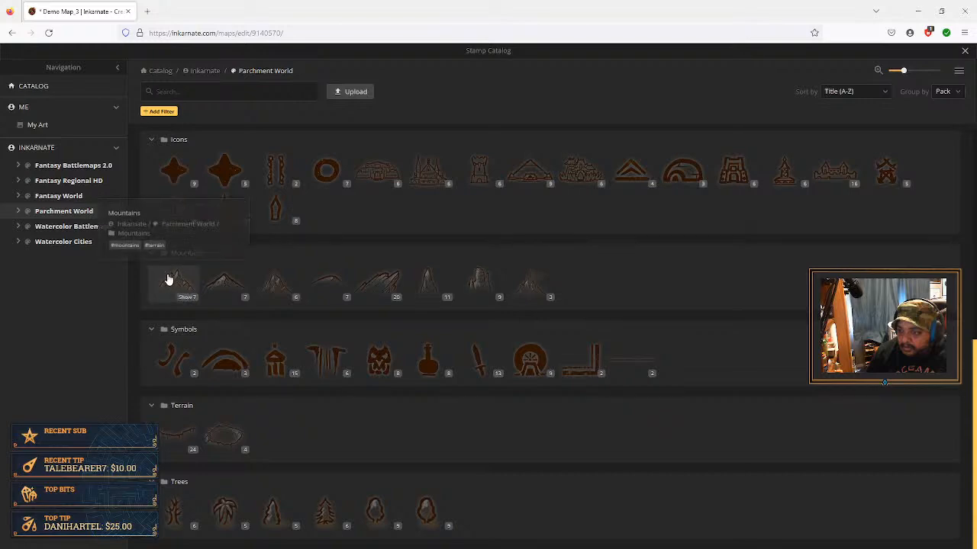
left_click(82, 228)
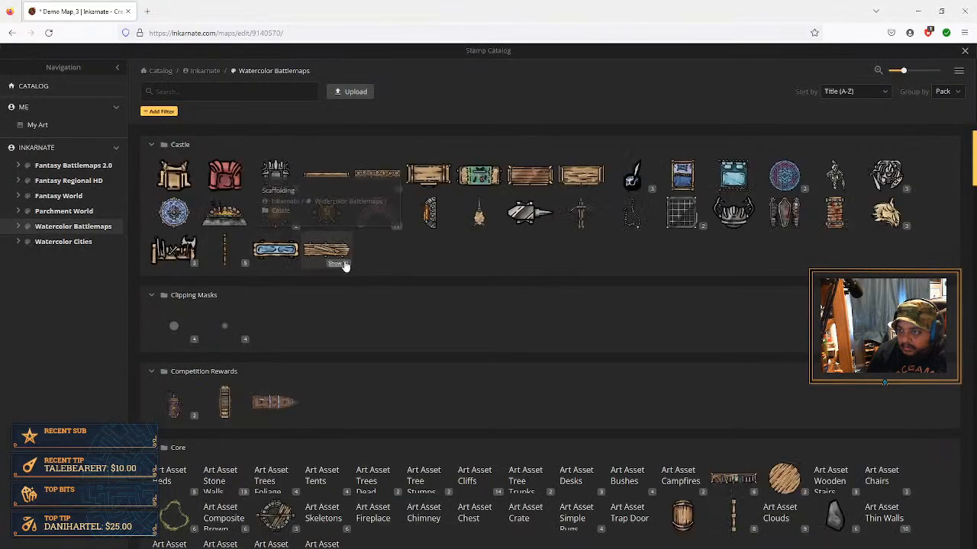
scroll(358, 264, "down", 10)
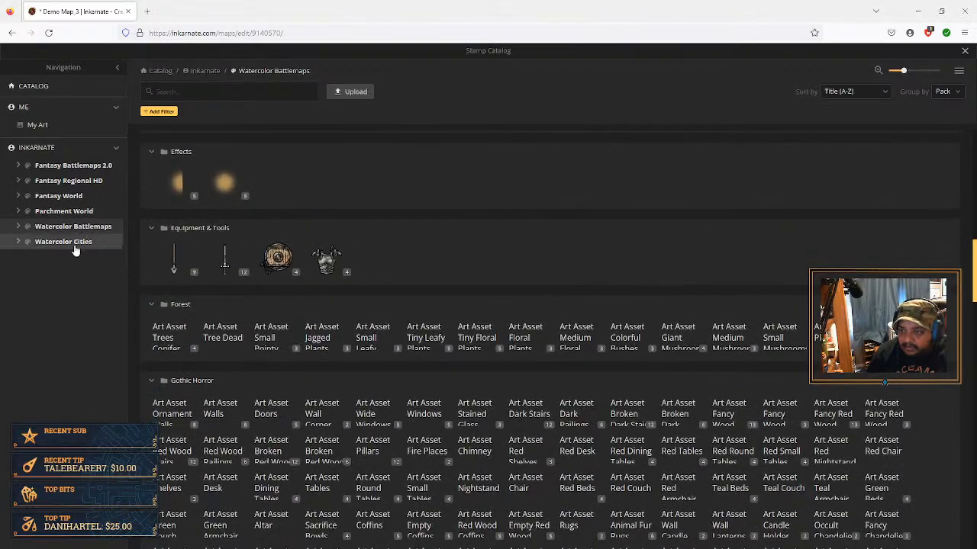
left_click(63, 241)
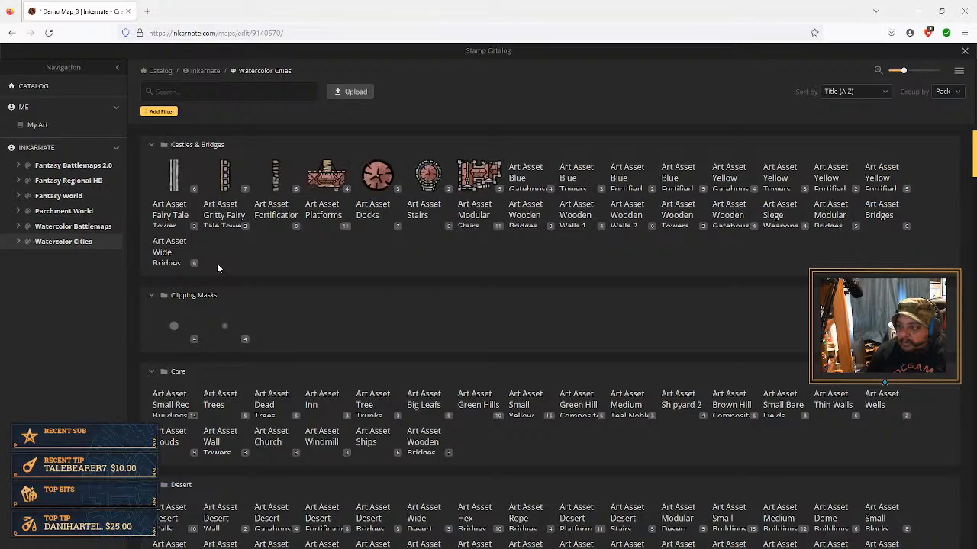
scroll(211, 262, "down", 10)
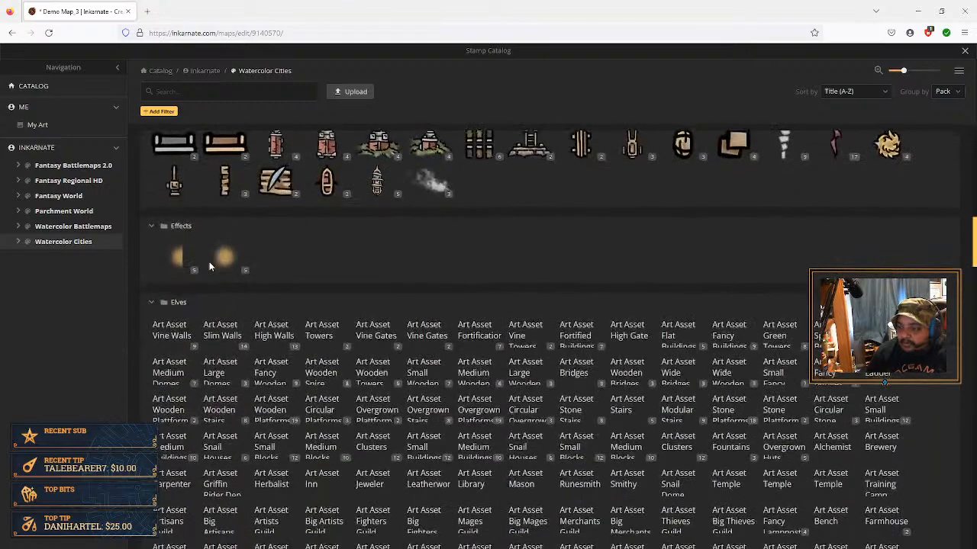
scroll(209, 262, "up", 10)
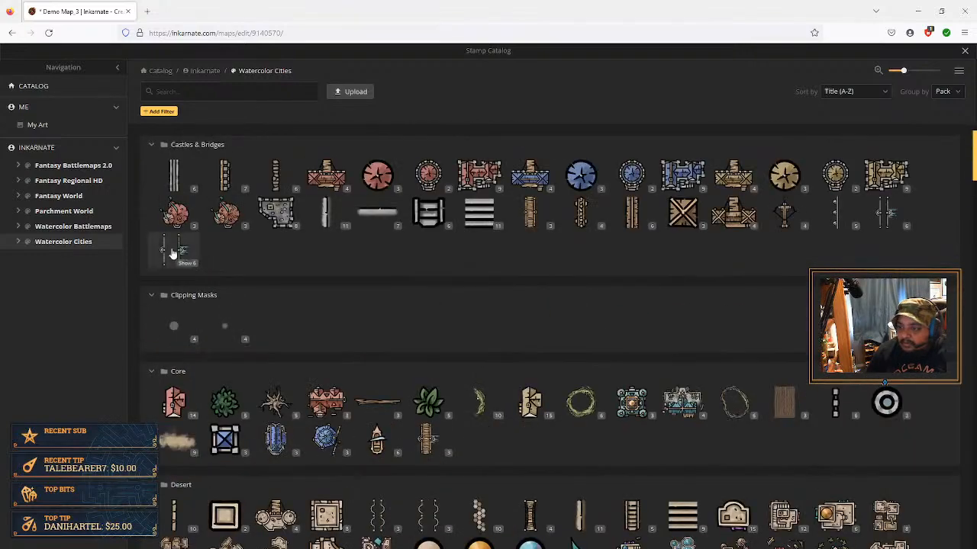
Choose the ice cave stamp from the Nature (HD) group of the Fantasy Regional HD pack
left_click(69, 183)
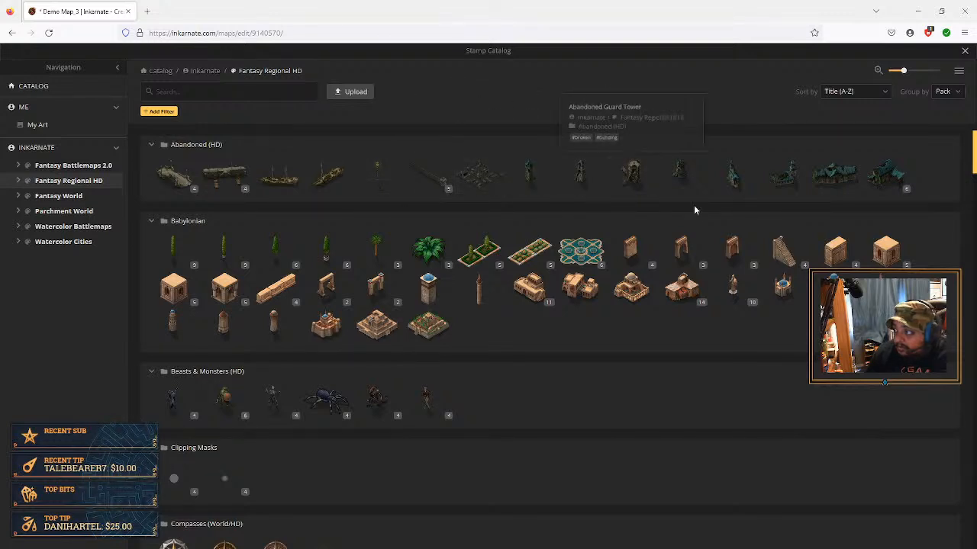
scroll(808, 237, "down", 2)
scroll(770, 249, "up", 2)
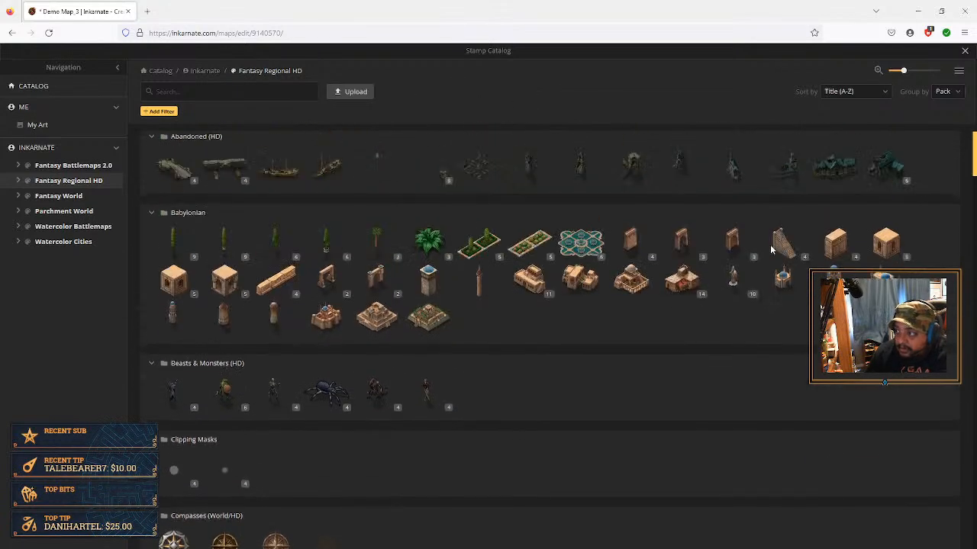
scroll(724, 299, "down", 2)
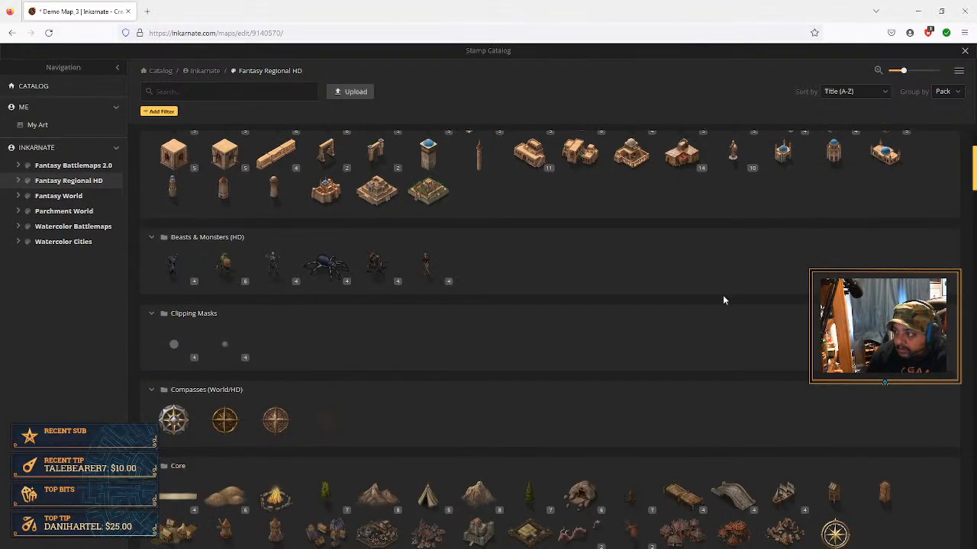
scroll(724, 299, "down", 4)
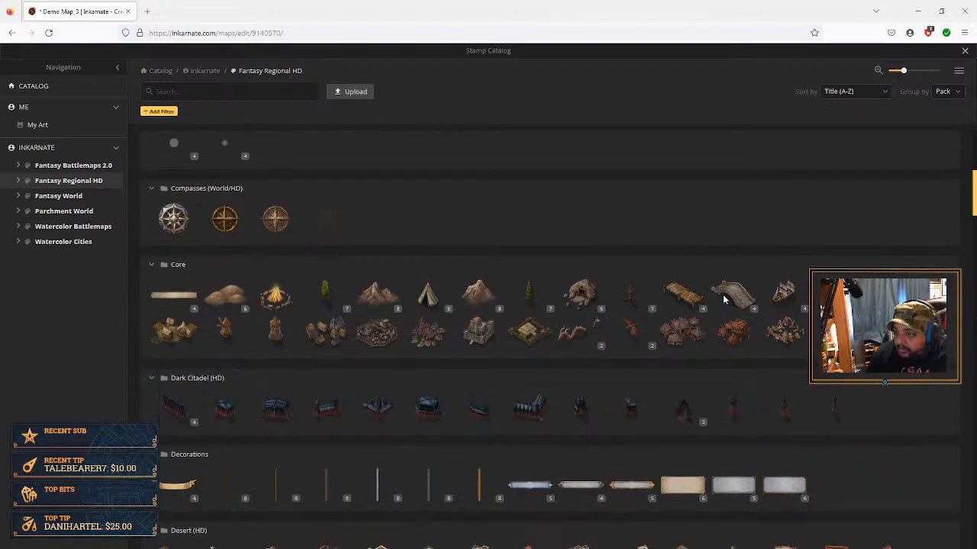
scroll(724, 299, "up", 1)
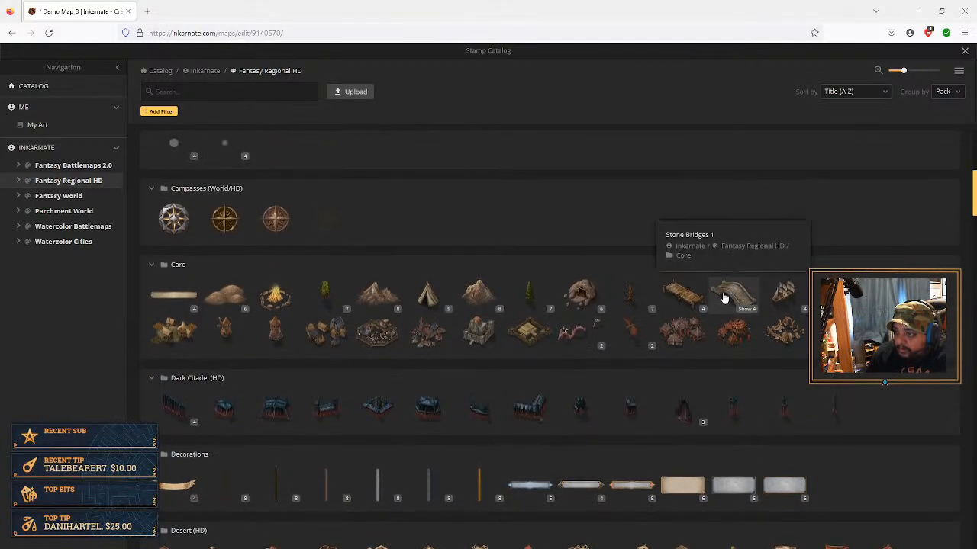
scroll(725, 296, "down", 7)
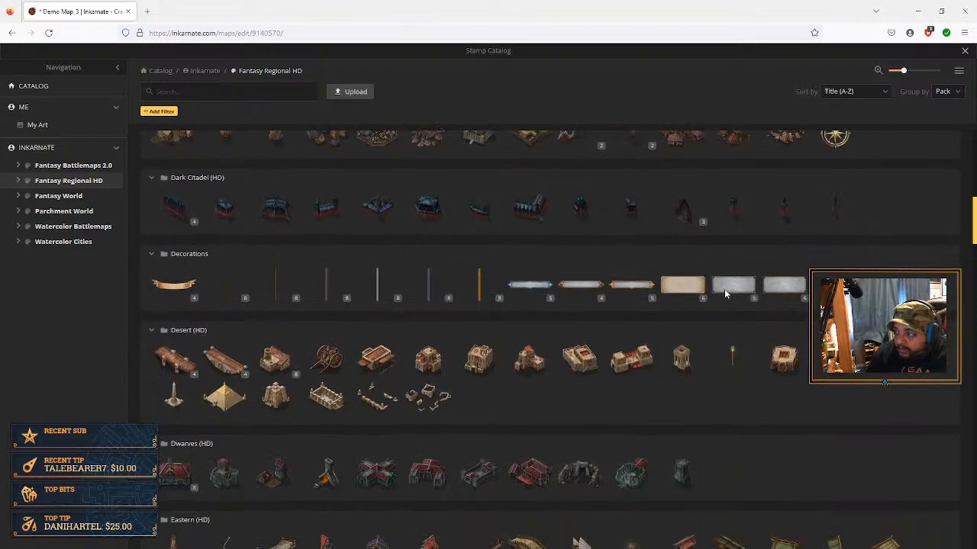
scroll(726, 293, "down", 12)
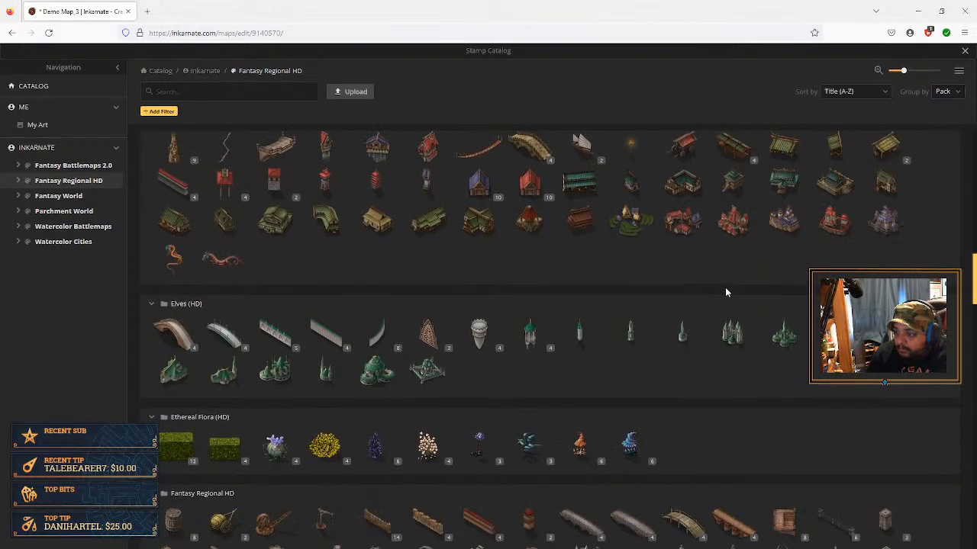
scroll(727, 290, "down", 5)
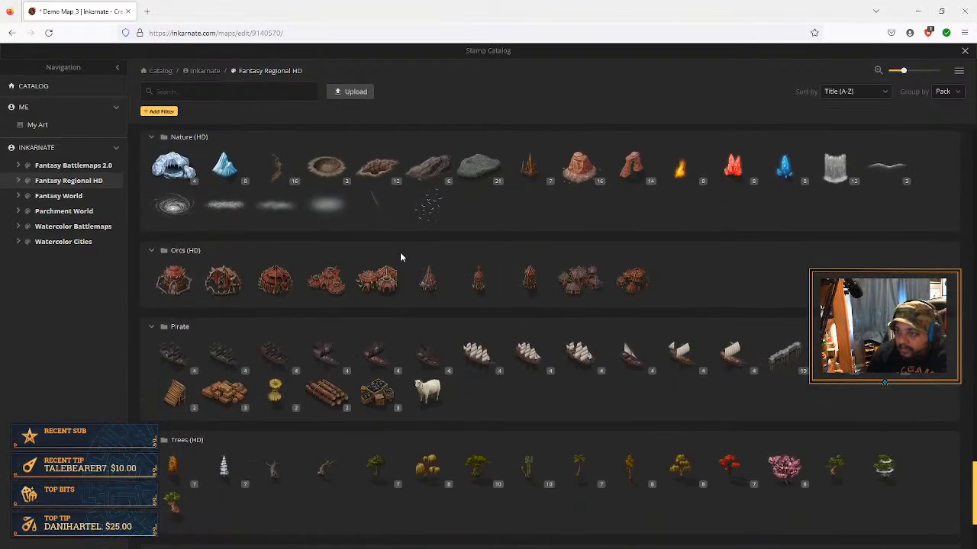
left_click(173, 170)
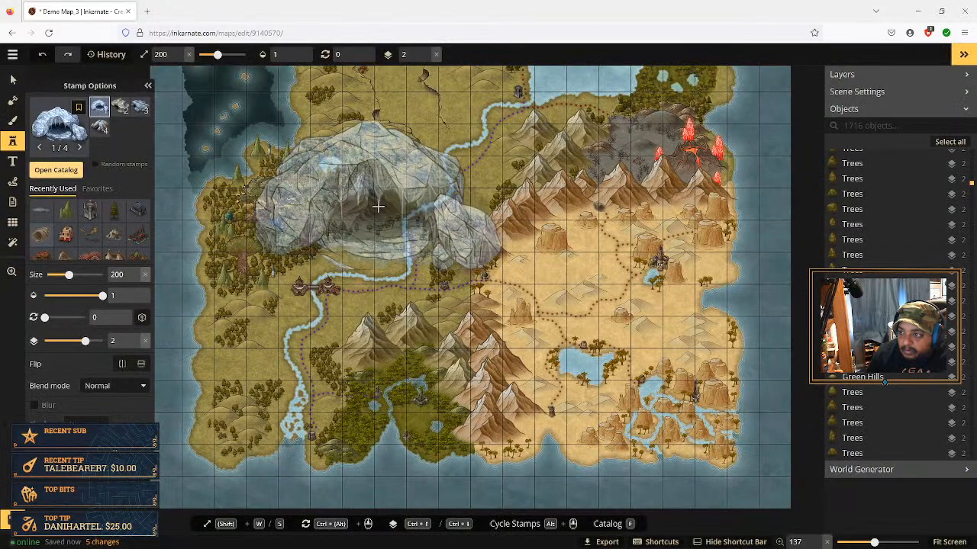
Place the ice cave stamp at size 20 at the foot of the blue ice mountain in the snowy northwest, and select it
left_click_drag(391, 166, 521, 479)
scroll(416, 286, "up", 5)
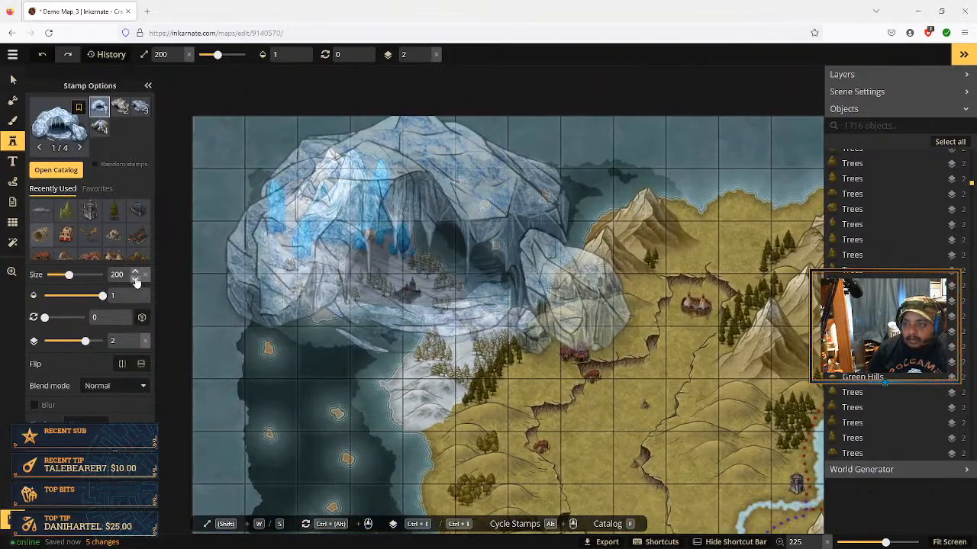
left_click(136, 279)
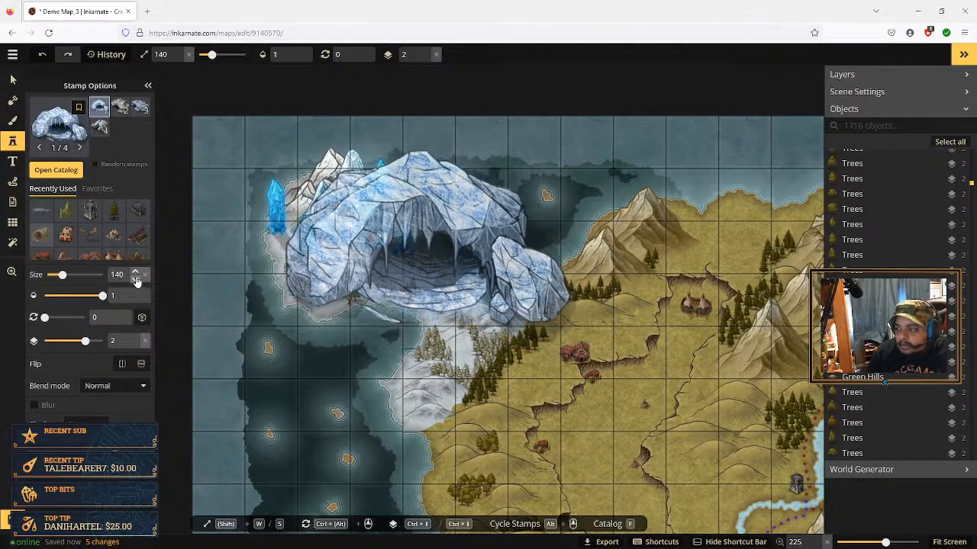
left_click(135, 280)
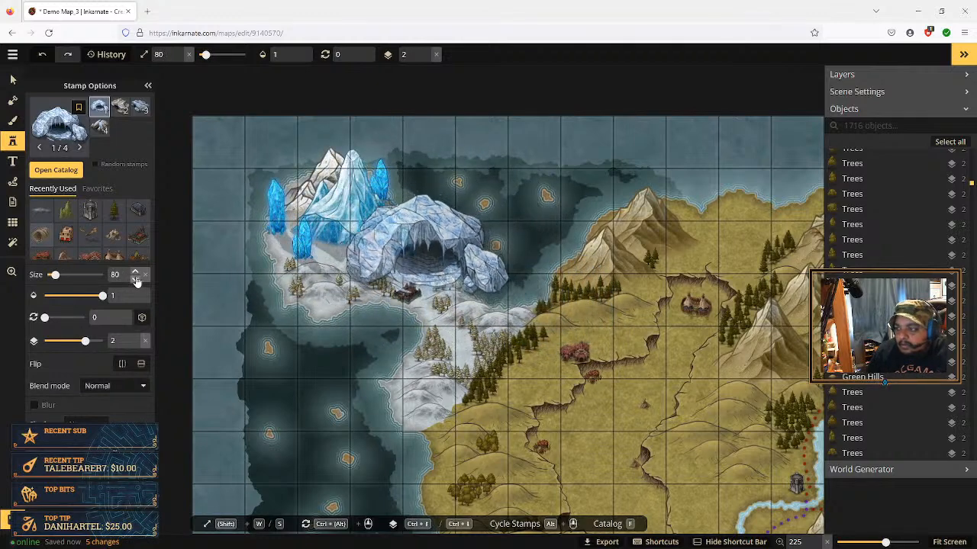
left_click(136, 279)
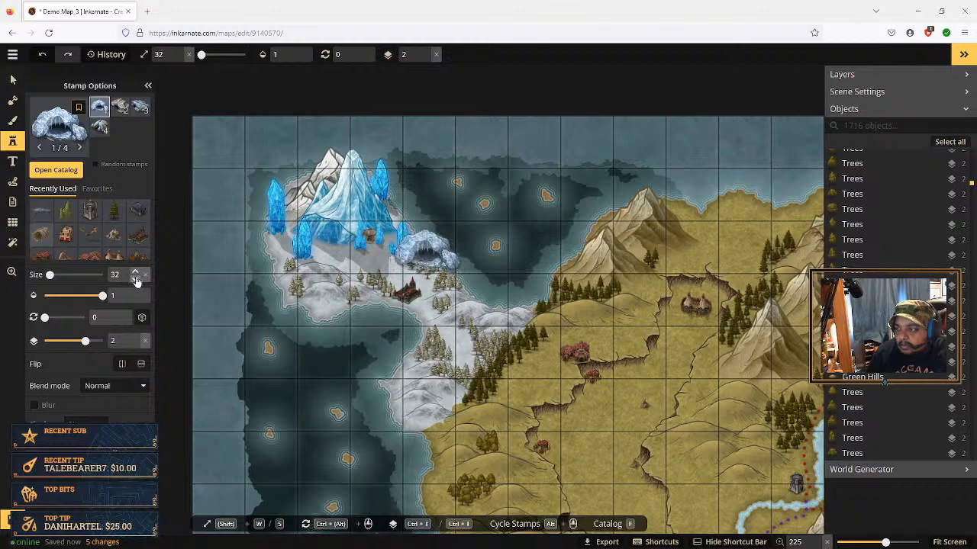
left_click(136, 279)
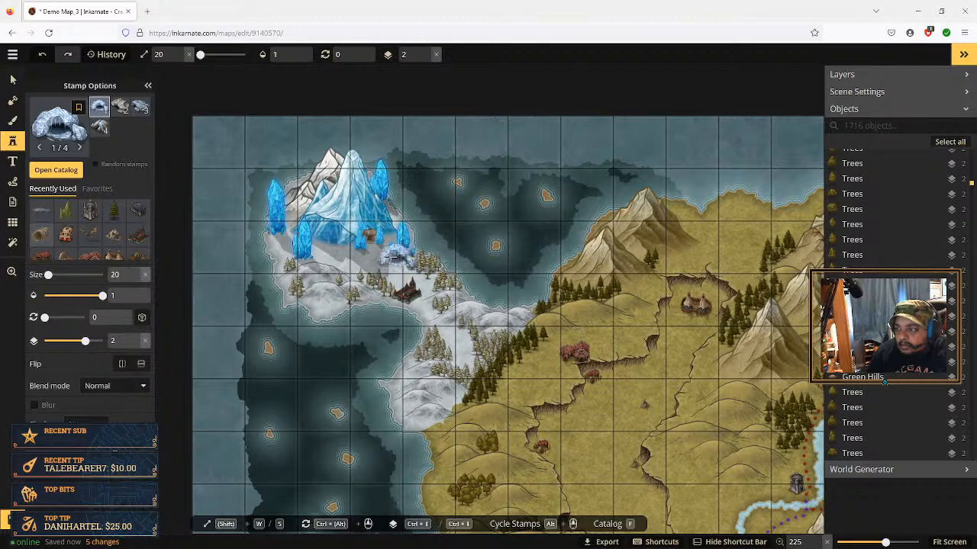
left_click(376, 259)
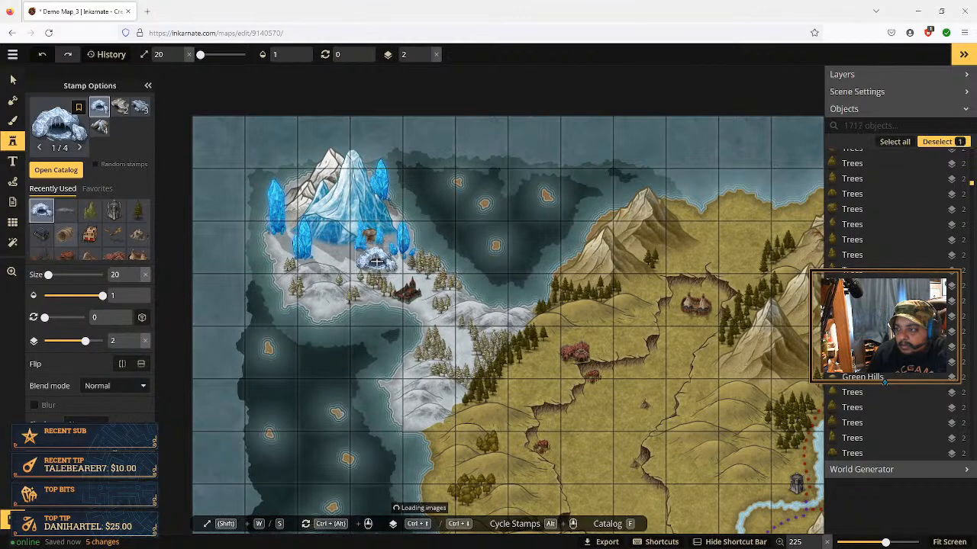
left_click(12, 82)
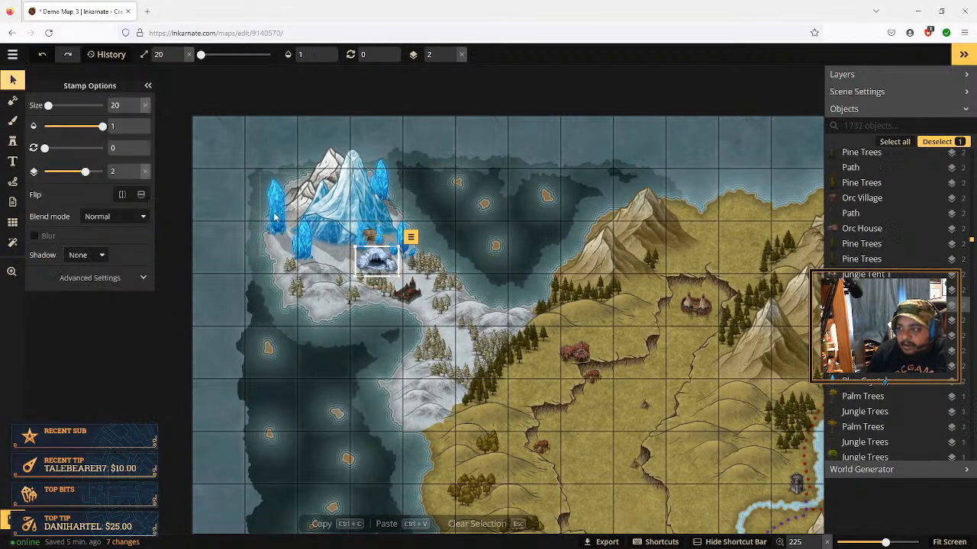
Delete the old brown cave stamp at the foot of the blue ice mountain
left_click(372, 235)
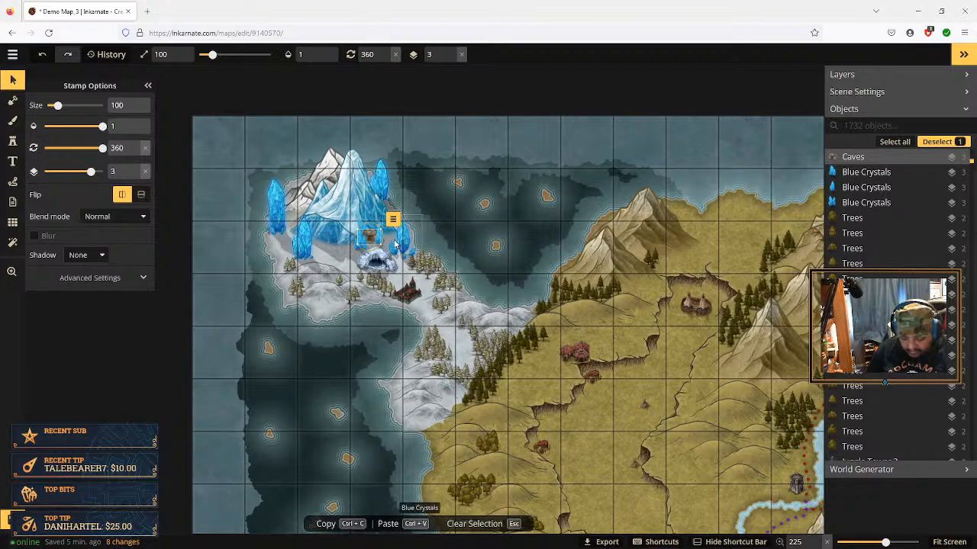
key("Delete")
Move the small blue crystals around the ice cave out onto the sea east of the snowy coast
scroll(370, 235, "up", 6)
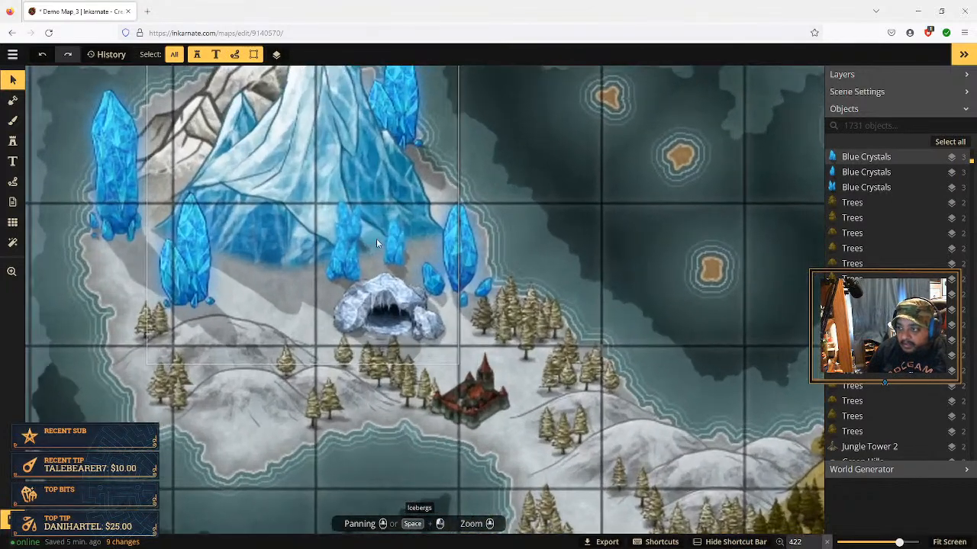
left_click_drag(354, 223, 513, 206)
left_click_drag(394, 251, 562, 253)
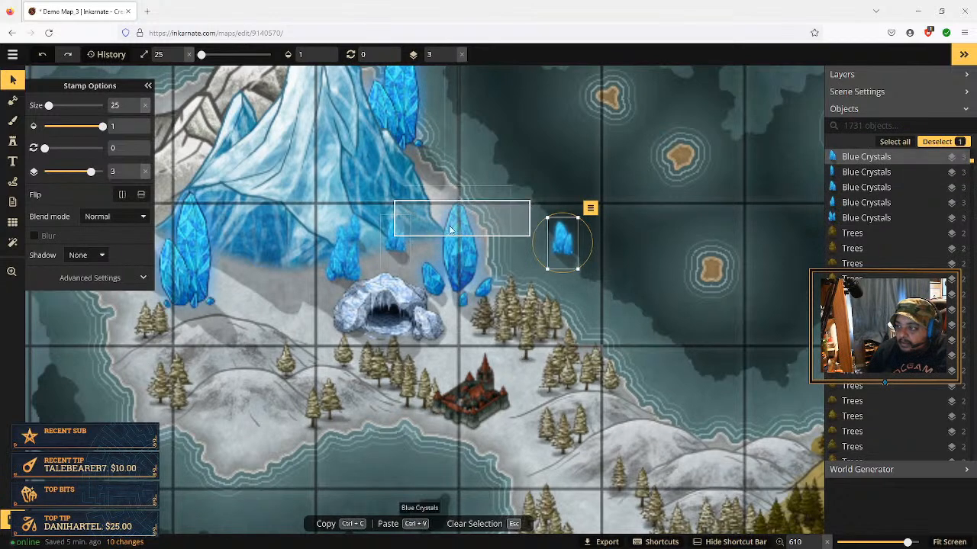
left_click(395, 241)
left_click_drag(395, 240, 519, 189)
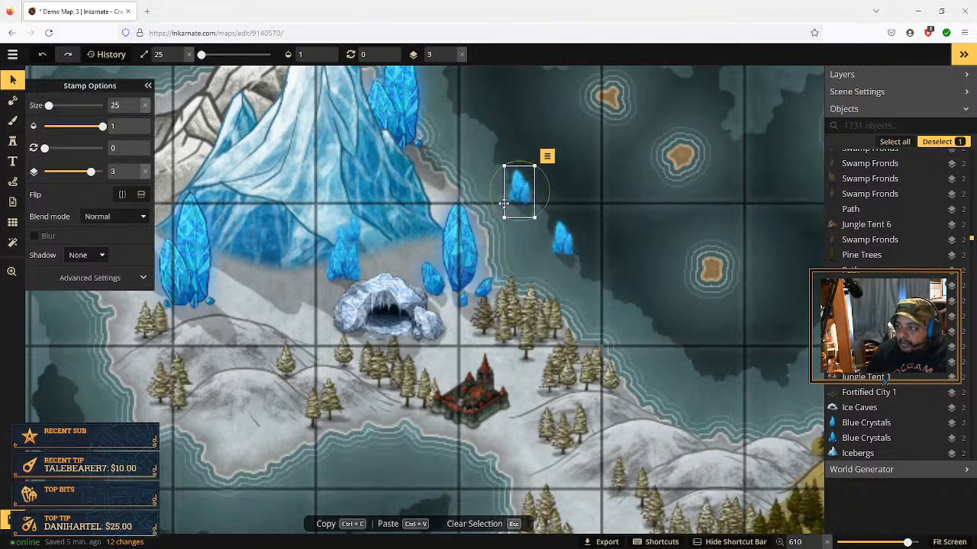
left_click(353, 229)
left_click_drag(353, 228, 552, 191)
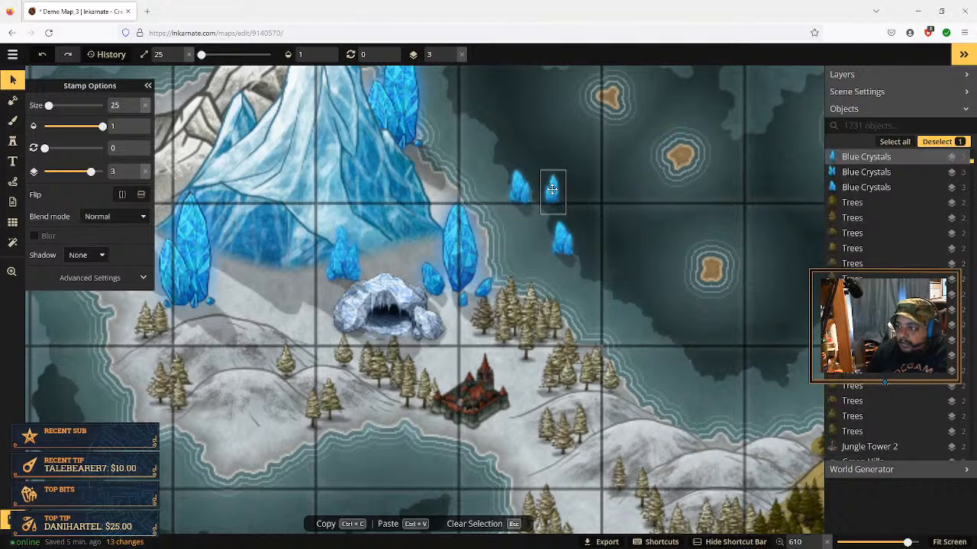
left_click(344, 255)
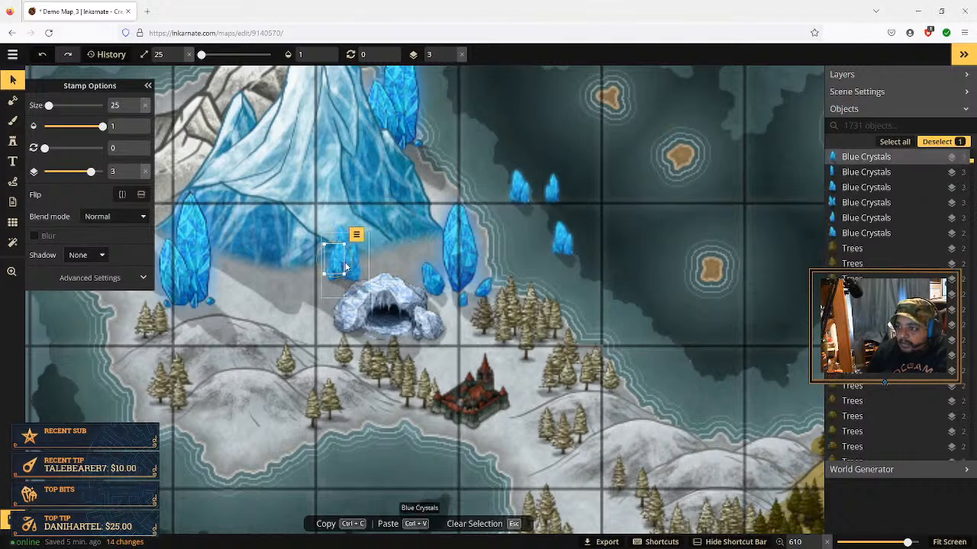
left_click_drag(347, 266, 603, 250)
left_click_drag(345, 256, 638, 259)
left_click_drag(338, 259, 617, 284)
Move the ice cave north against the base of the ice mountain and flip it horizontally
left_click(398, 308)
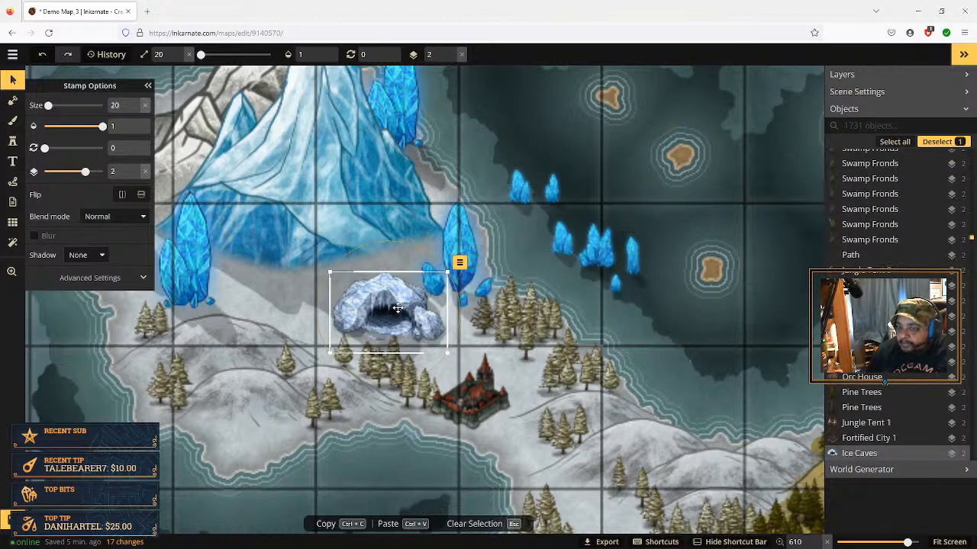
left_click_drag(395, 309, 387, 248)
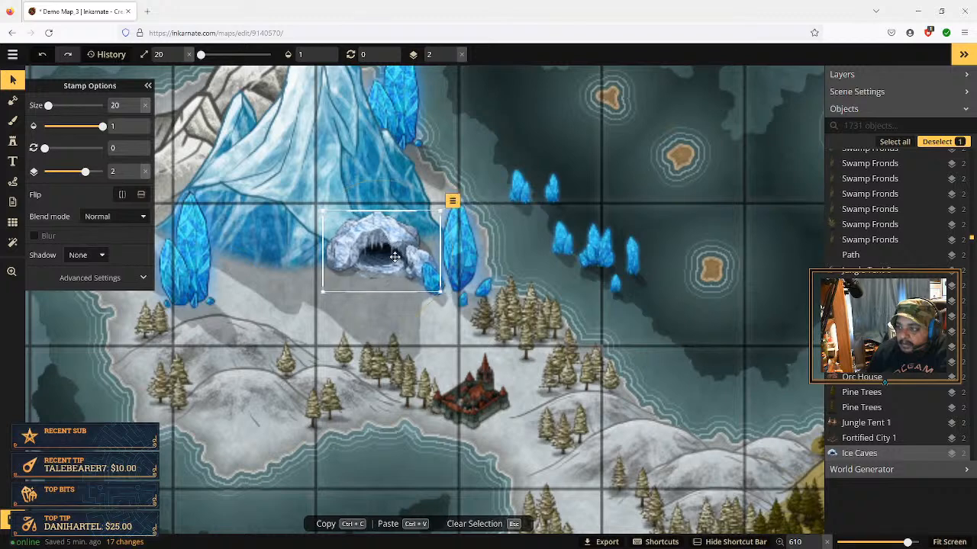
left_click(453, 202)
left_click(503, 306)
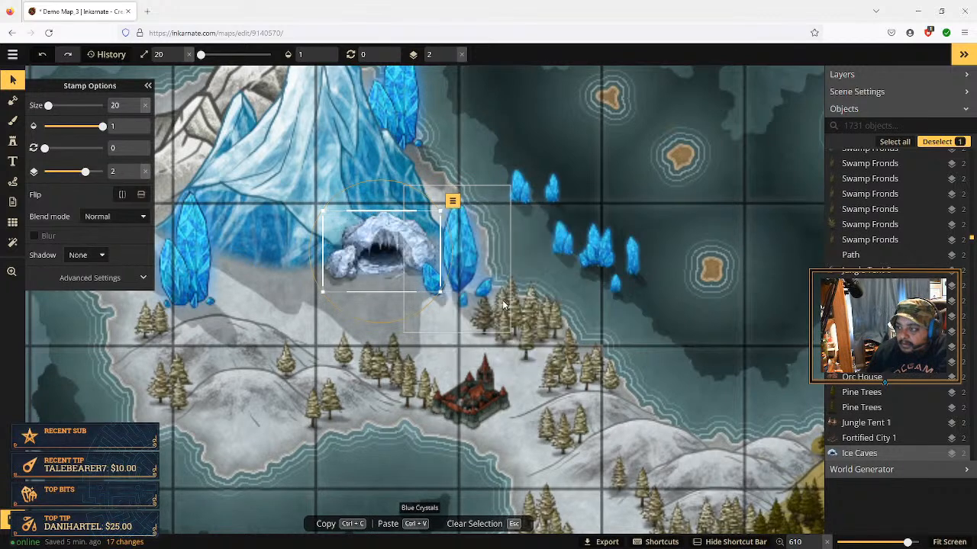
left_click_drag(400, 235, 392, 236)
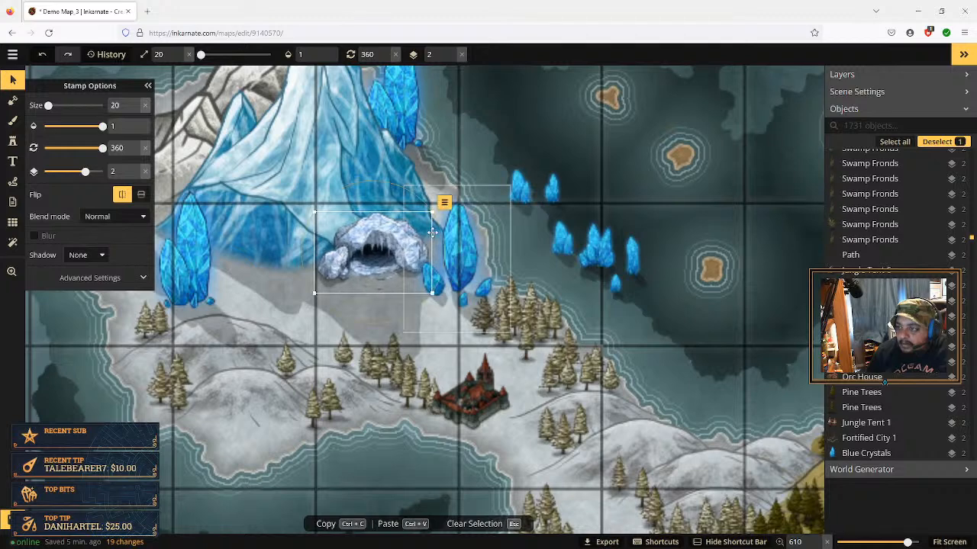
Set the ice cave's size to 15 and nudge it into place at the mountain's base
left_click(134, 110)
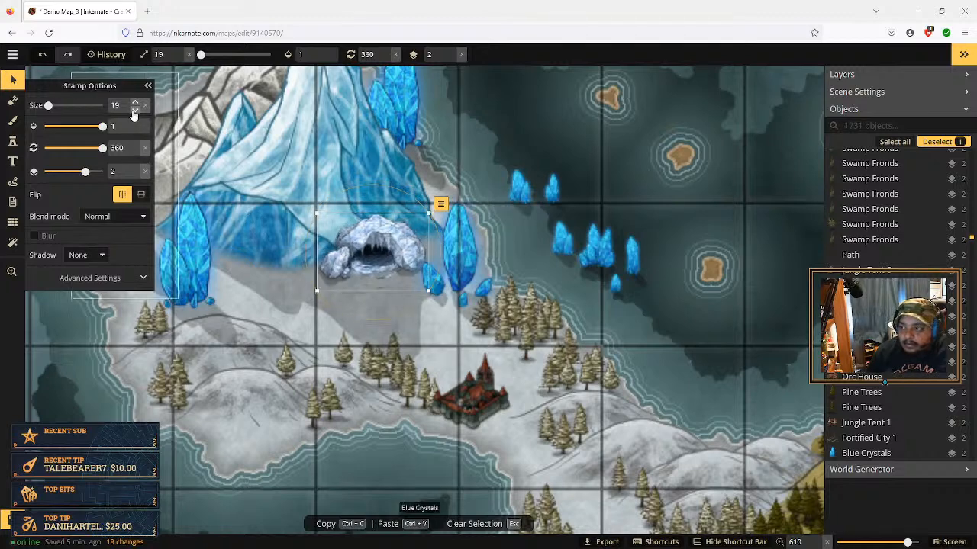
left_click(136, 103)
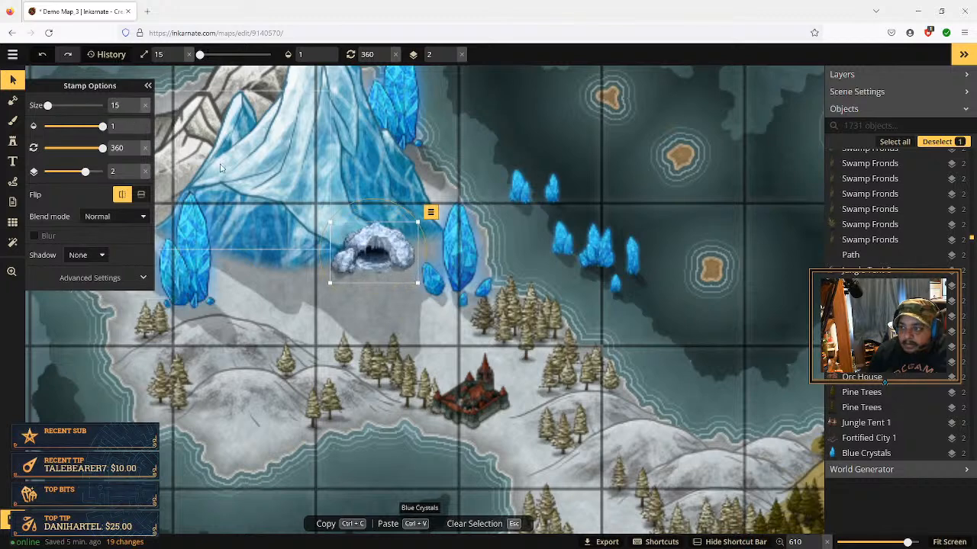
left_click_drag(401, 255, 404, 258)
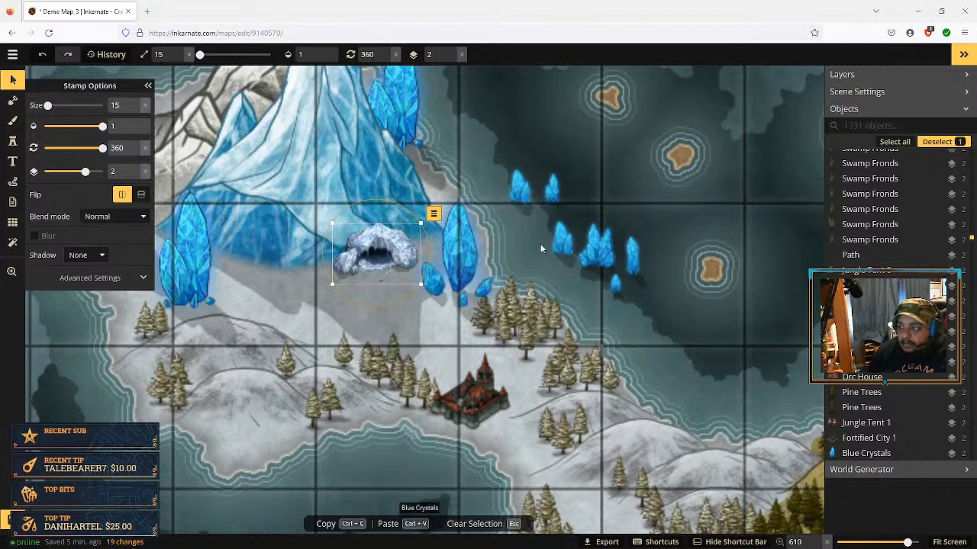
Select the six small blue crystals on the sea together and raise them to layer 5
left_click(521, 199)
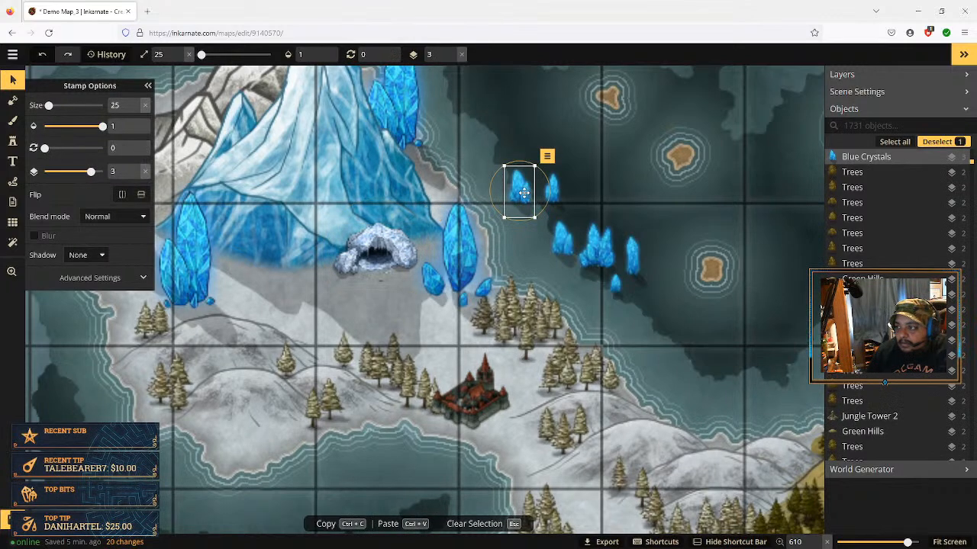
left_click(547, 156)
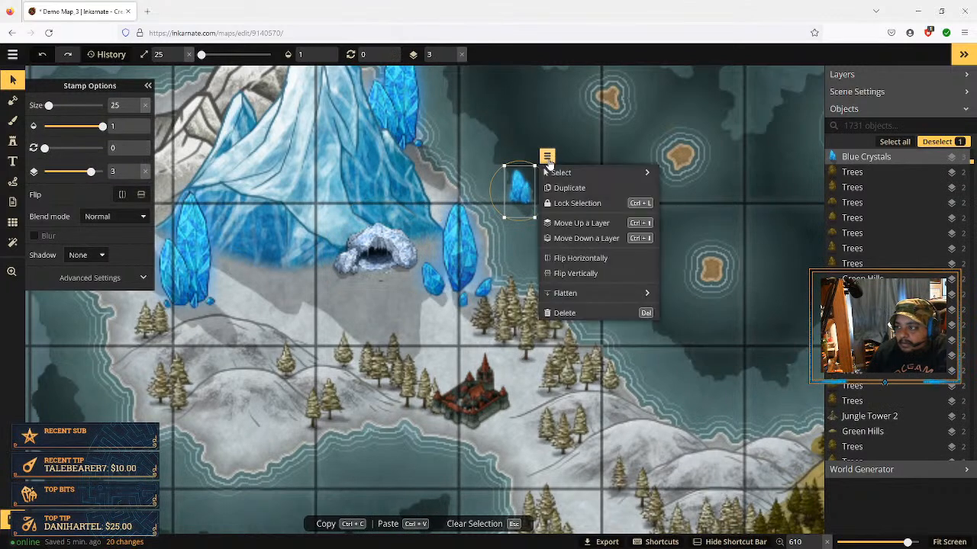
left_click(673, 237)
left_click_drag(522, 160, 648, 281)
left_click(633, 253)
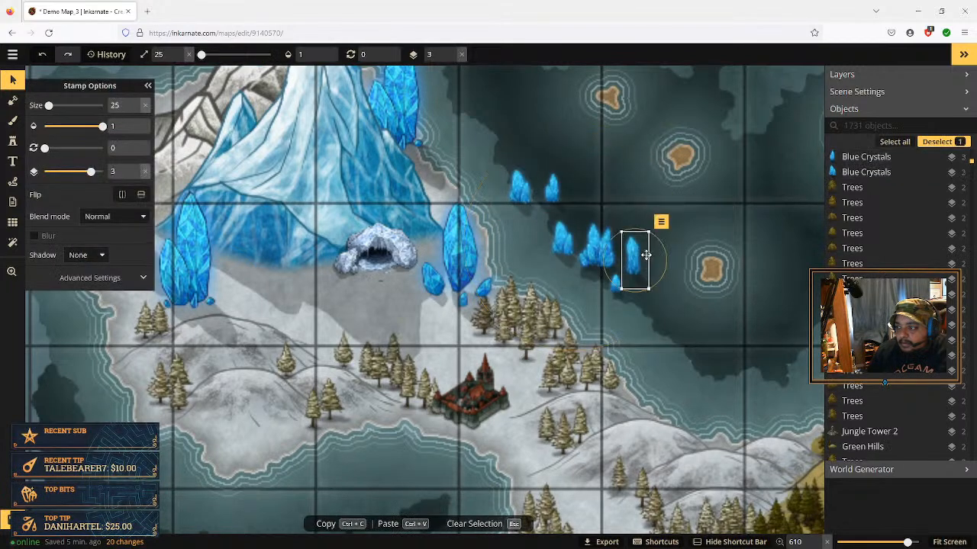
left_click_drag(528, 166, 653, 275)
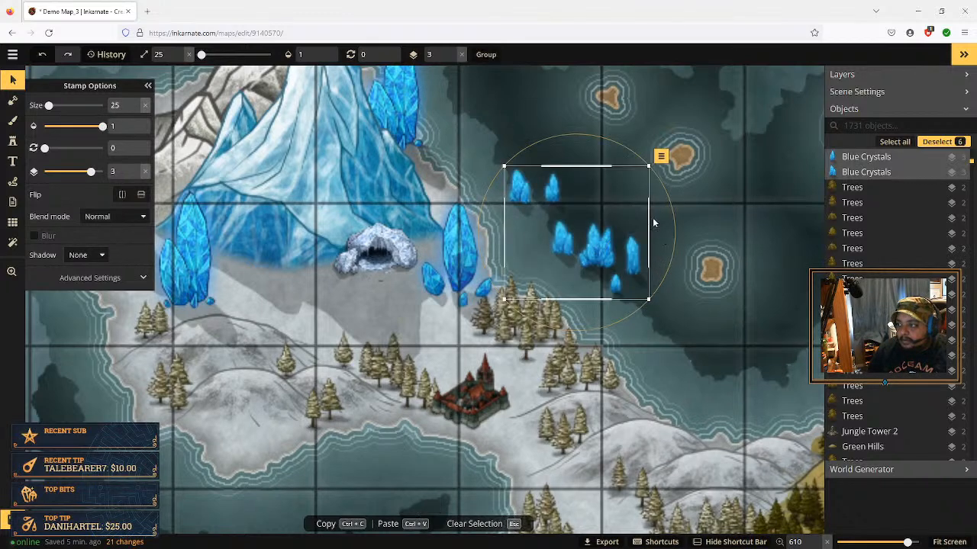
left_click(661, 157)
left_click(695, 239)
left_click(696, 240)
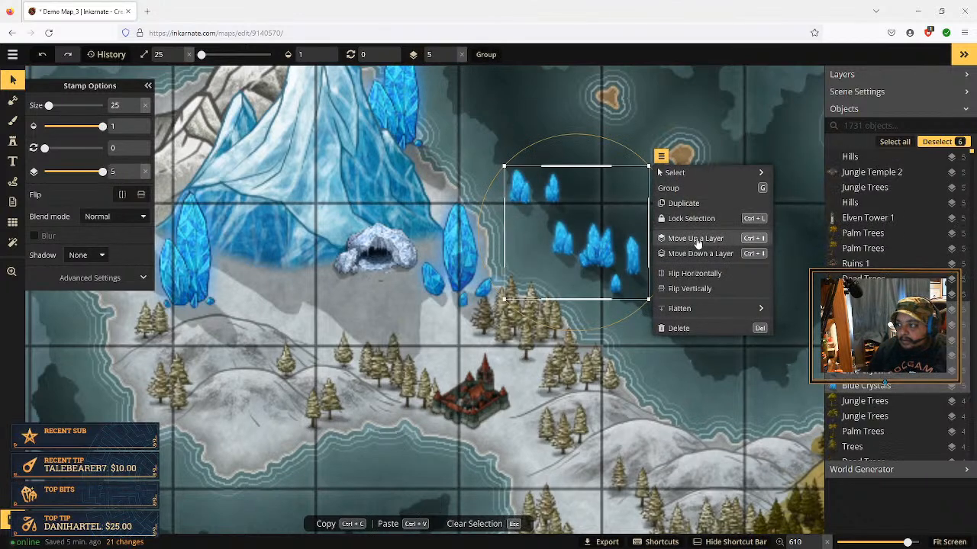
left_click(523, 113)
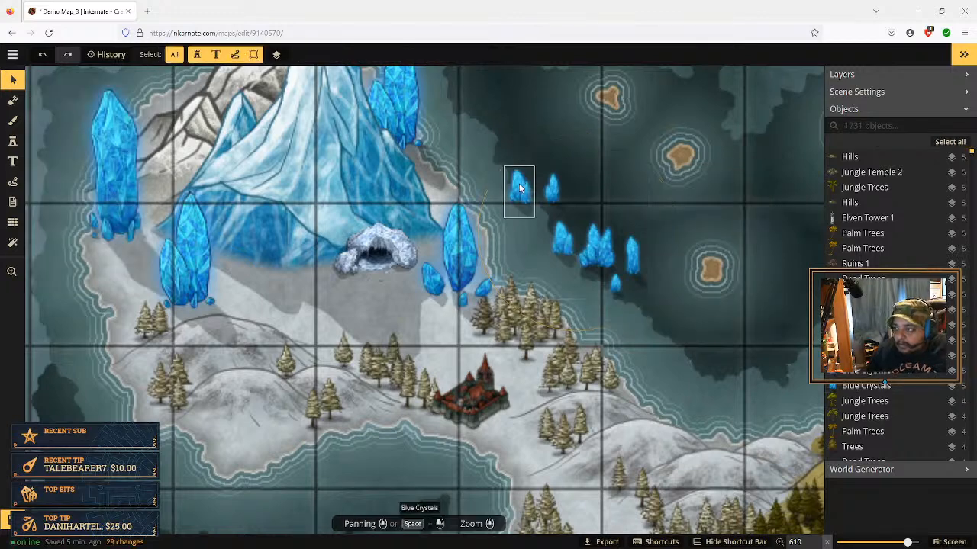
Place one small crystal against the ice cave's west side and the tall narrow one against its east side
left_click(514, 195)
left_click_drag(515, 194, 337, 259)
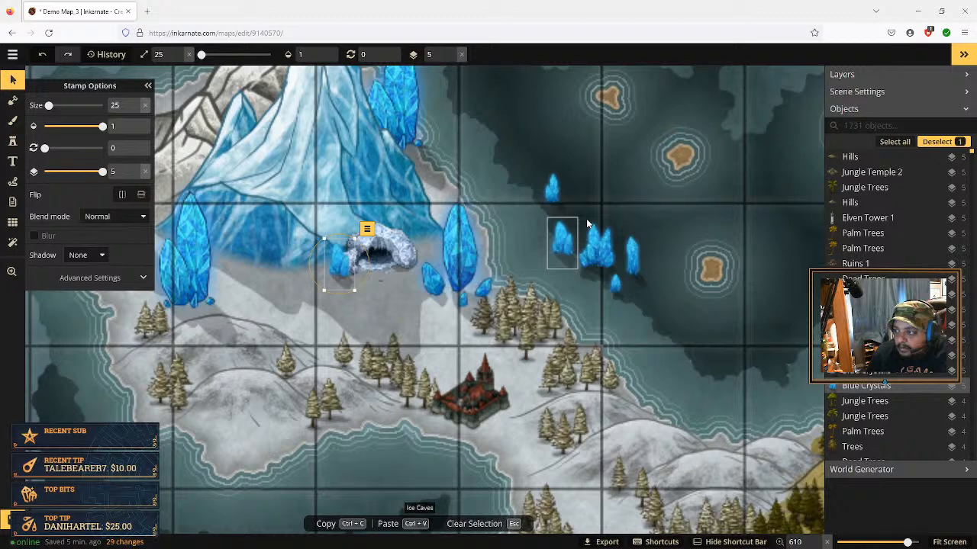
left_click_drag(632, 258, 457, 247)
left_click(635, 262)
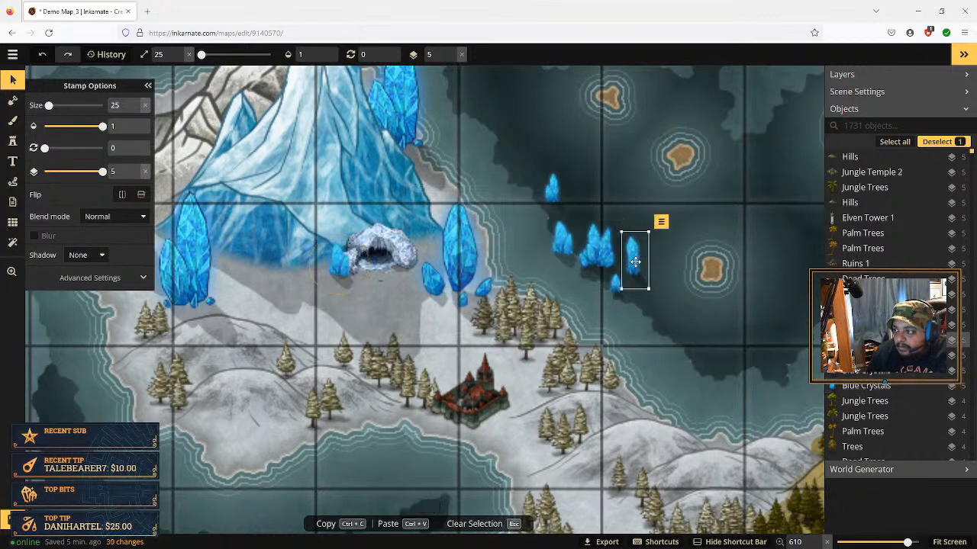
left_click_drag(635, 261, 412, 259)
Move the widest small crystal cluster to the ice cave's northeast edge and lower it to layer 2 behind the cave
left_click(598, 254)
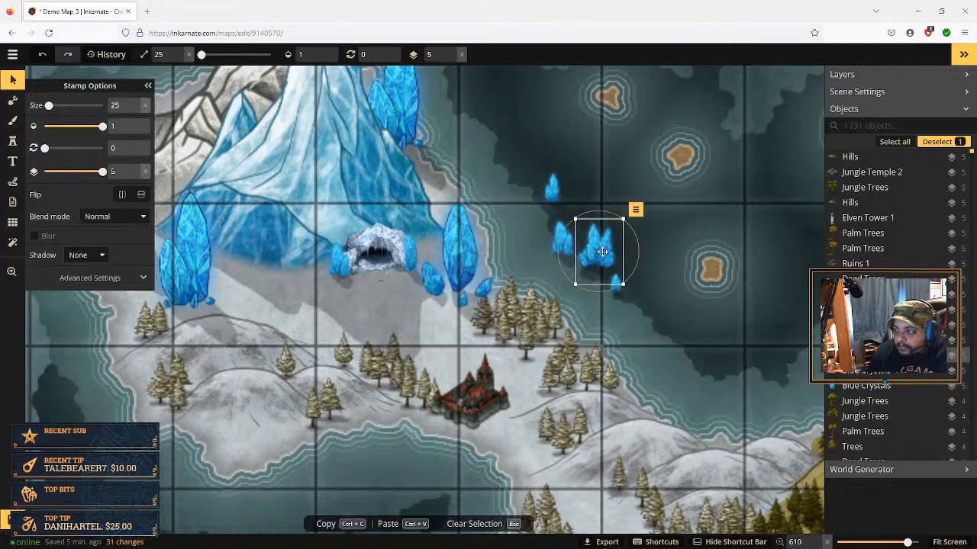
left_click_drag(598, 254, 405, 228)
left_click(437, 189)
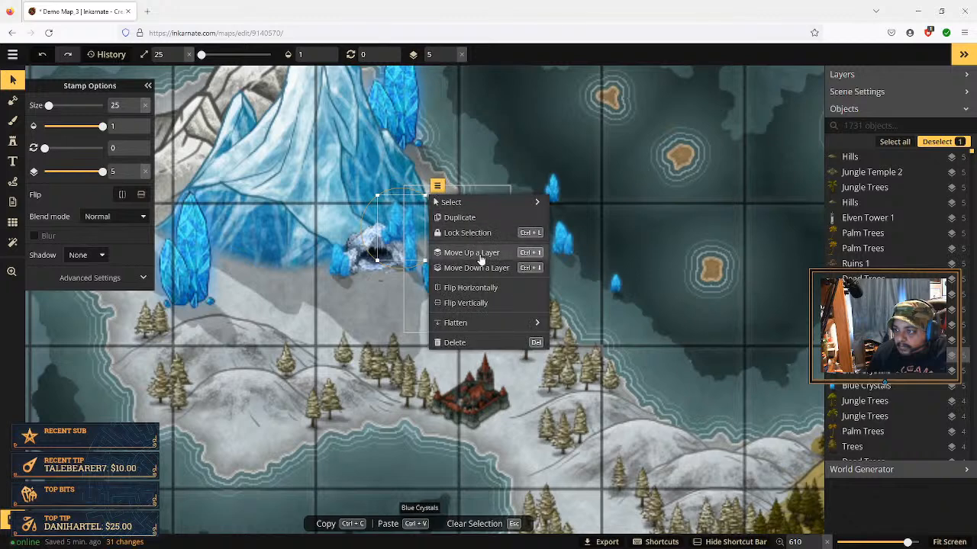
left_click(492, 270)
left_click(492, 270)
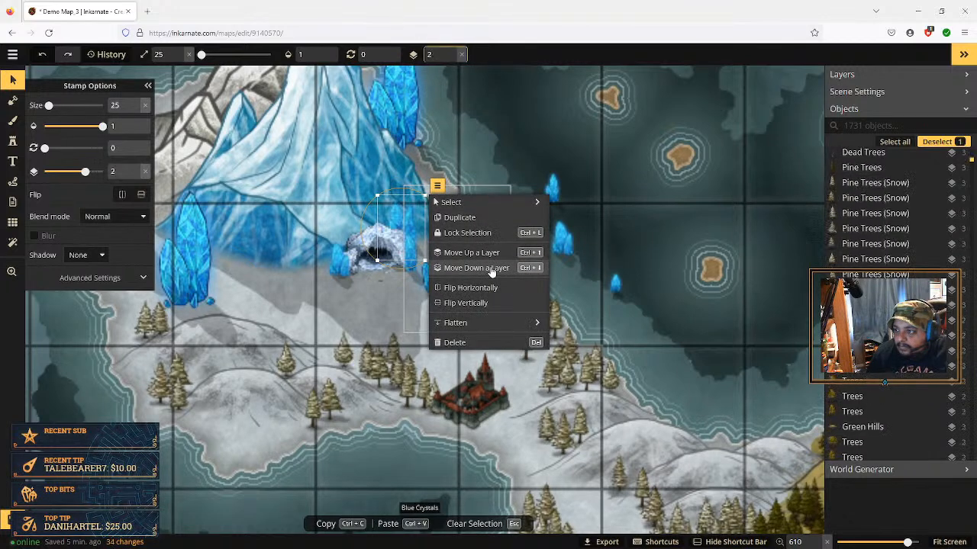
left_click(492, 270)
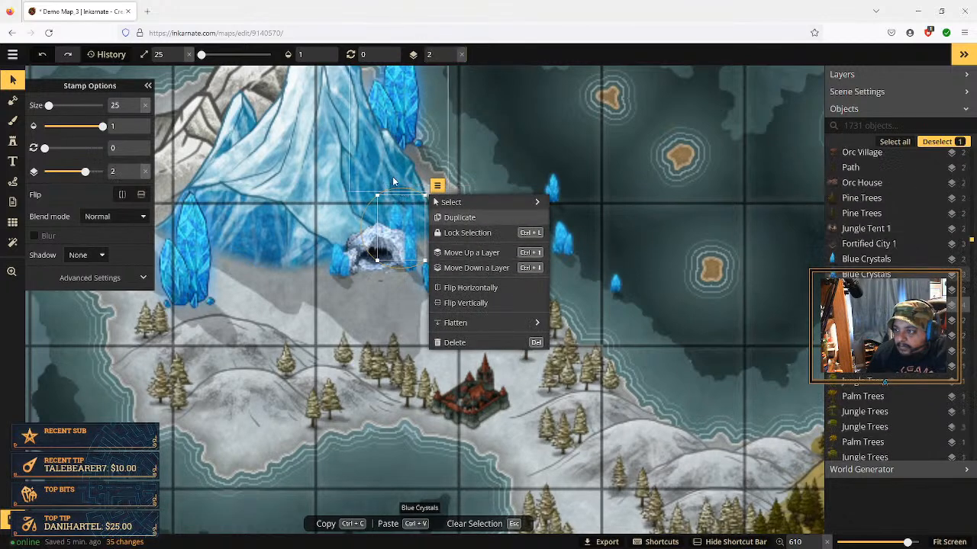
left_click(410, 219)
left_click_drag(408, 220, 417, 228)
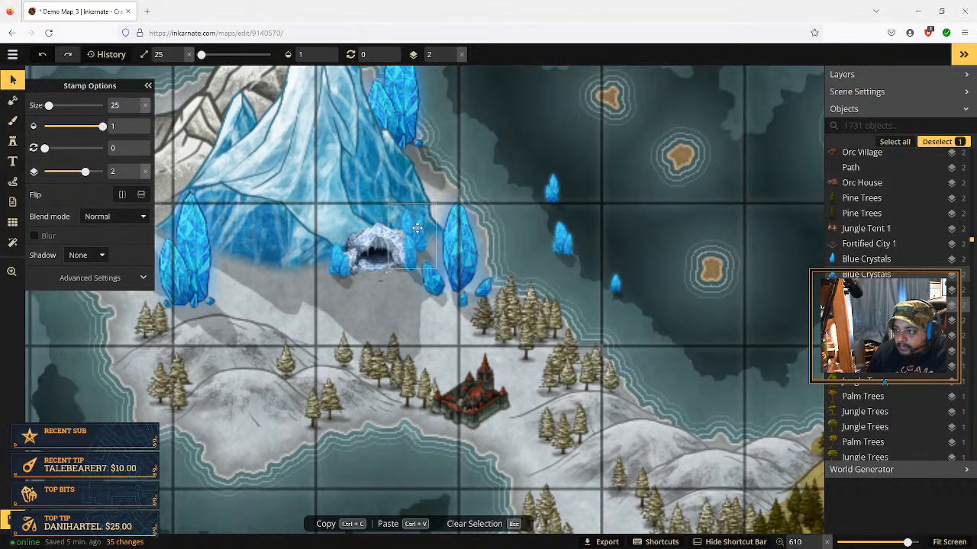
Place the last three small crystals at the ice cave's east side, northwest edge and southwest front corner
left_click_drag(569, 244, 422, 245)
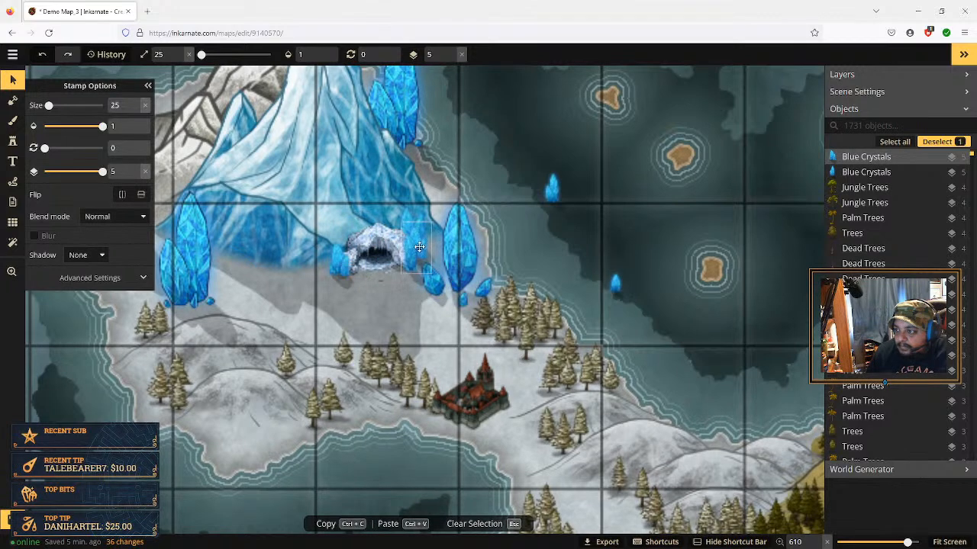
left_click_drag(559, 200, 344, 239)
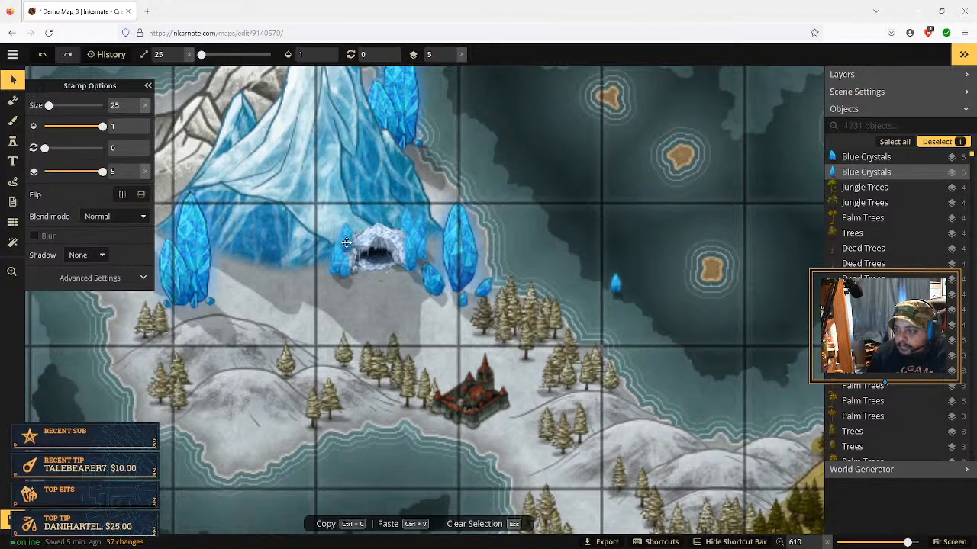
left_click(616, 283)
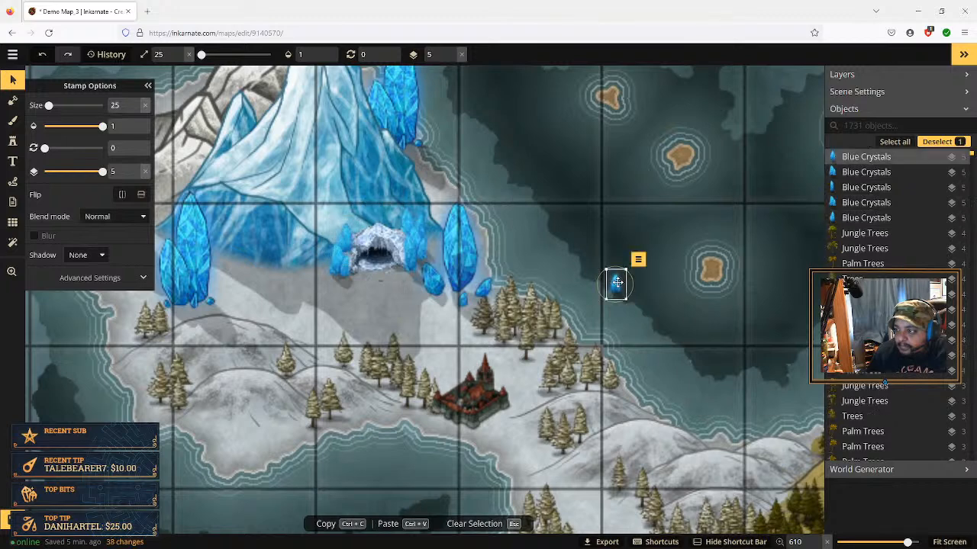
left_click_drag(616, 283, 400, 222)
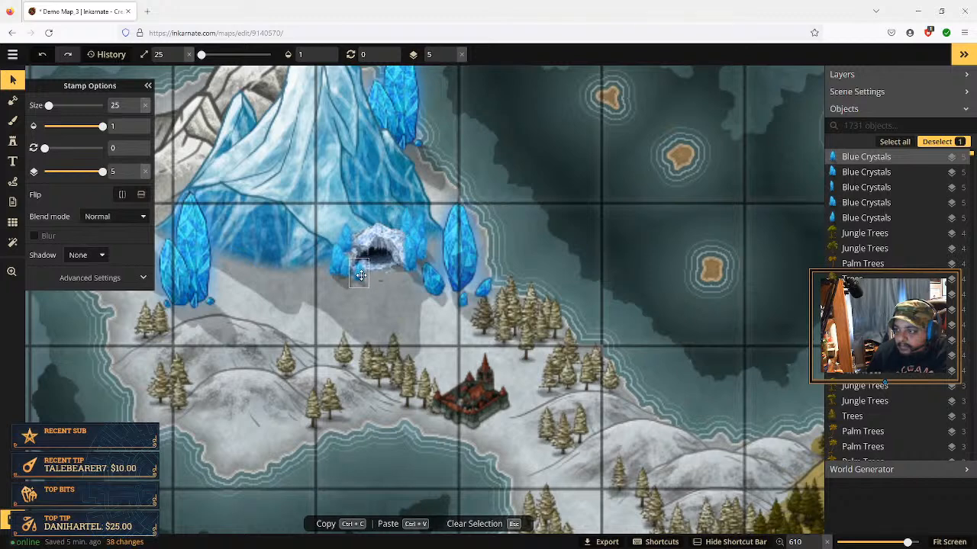
left_click_drag(361, 276, 361, 277)
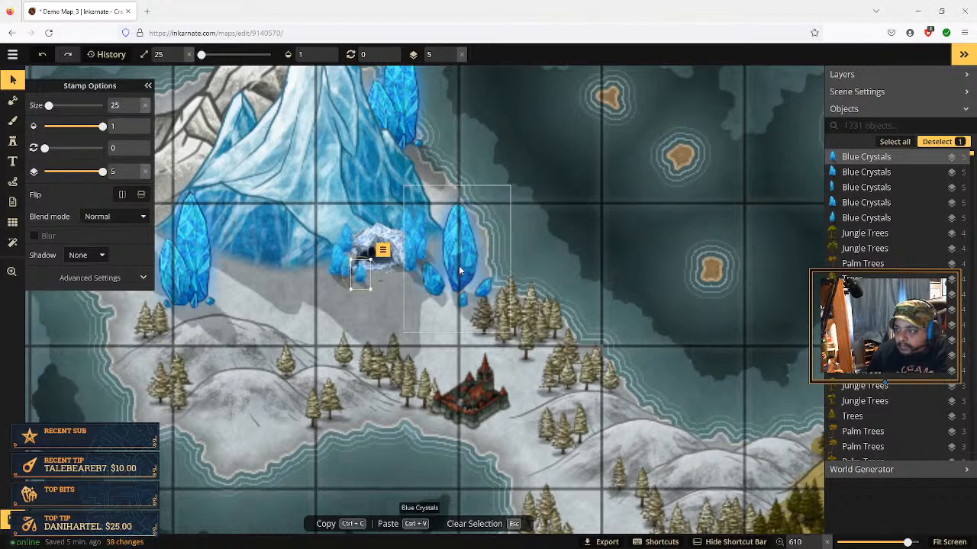
Shift the large blue crystal cluster east of the ice cave slightly west and open its object options
left_click(458, 270)
mouse_move(458, 270)
left_mouse_down()
mouse_move(469, 256)
mouse_move(459, 266)
left_mouse_up()
left_click(517, 177)
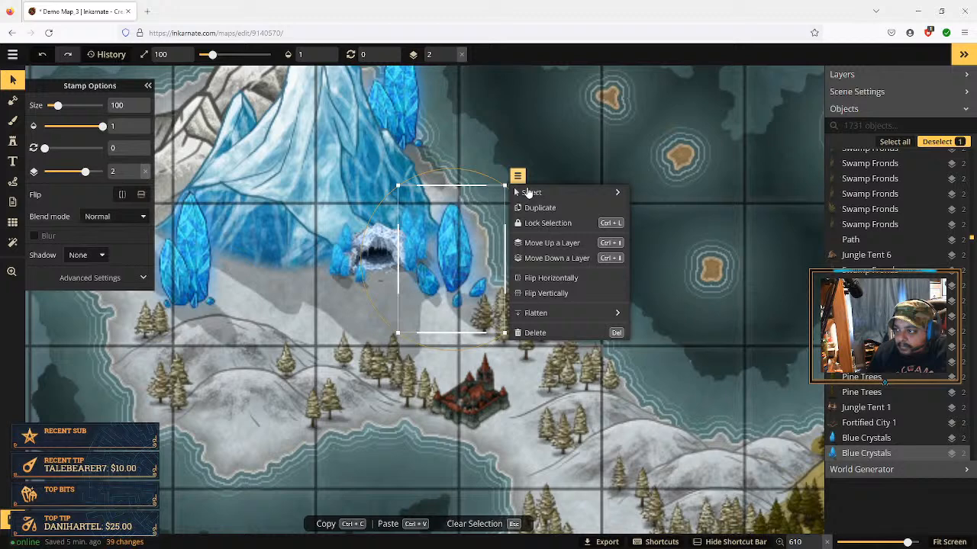
Try raising the large crystal cluster east of the ice cave to layer 5
left_click(563, 244)
left_click(563, 244)
left_click(563, 244)
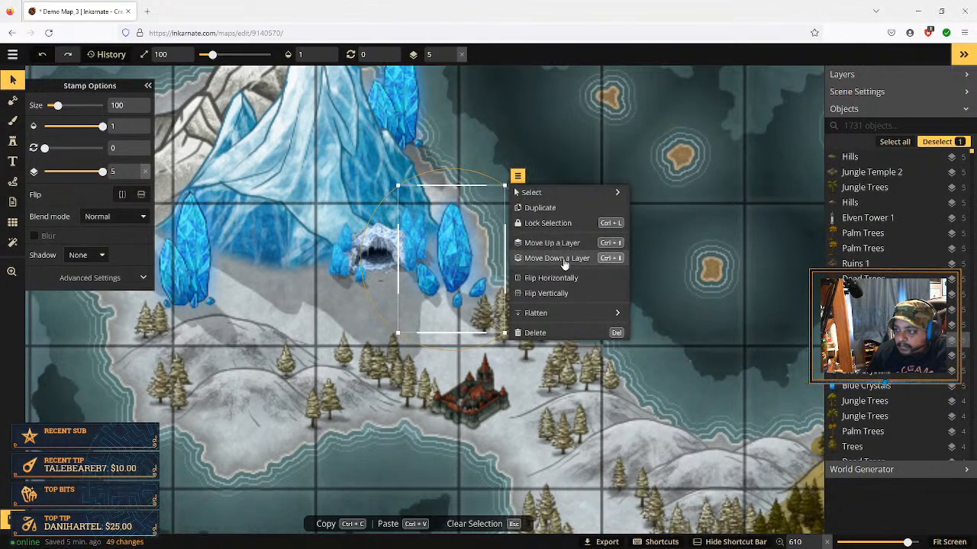
Lower the large crystal cluster east of the ice cave to layer 1
left_click(563, 259)
left_click(564, 259)
left_click(564, 259)
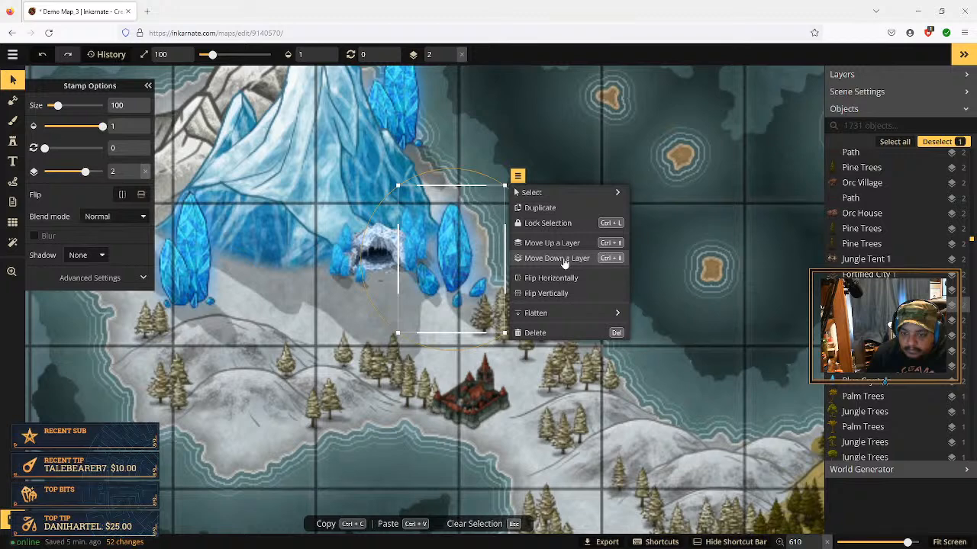
left_click(574, 261)
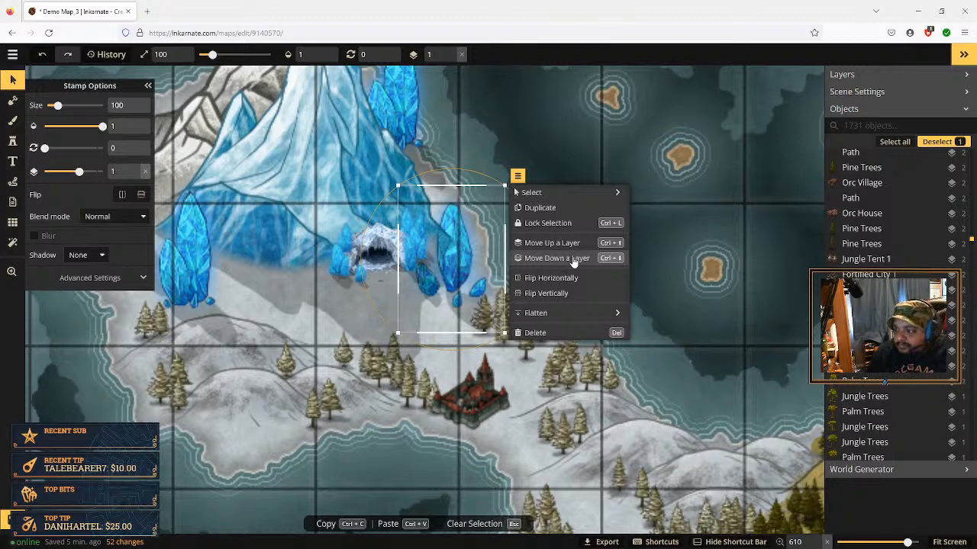
Raise the large crystal cluster east of the ice cave to layer 2 and lower the small crystal at the cave's east side to layer 1
left_click(570, 244)
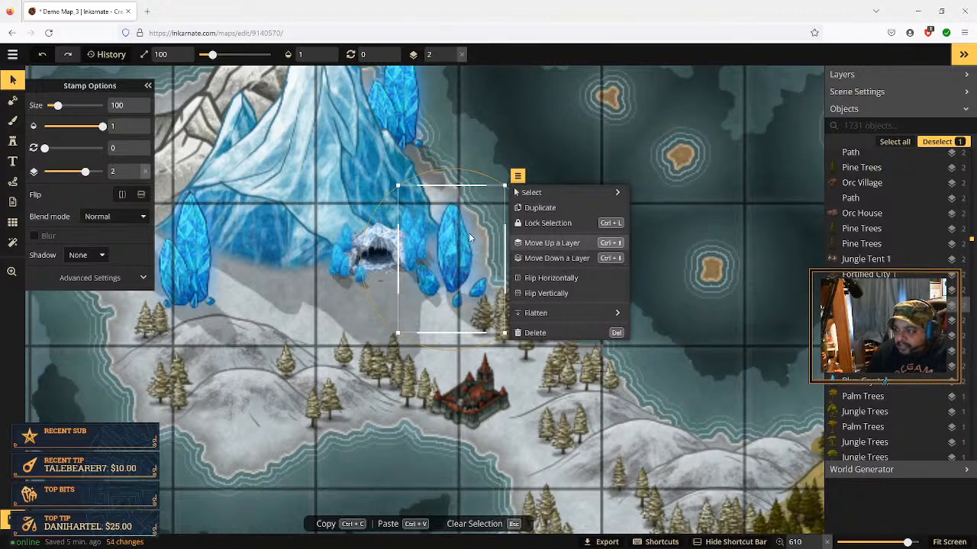
left_click(421, 260)
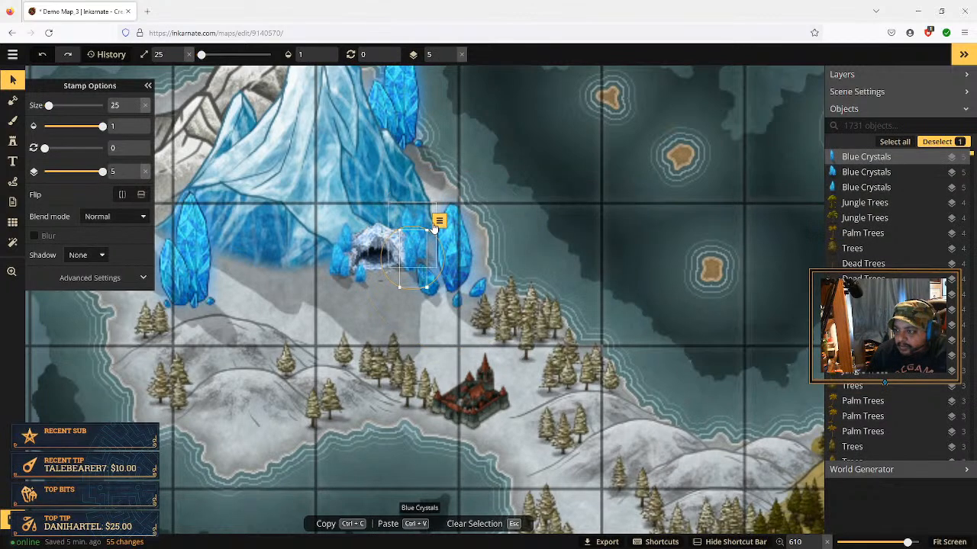
left_click(438, 221)
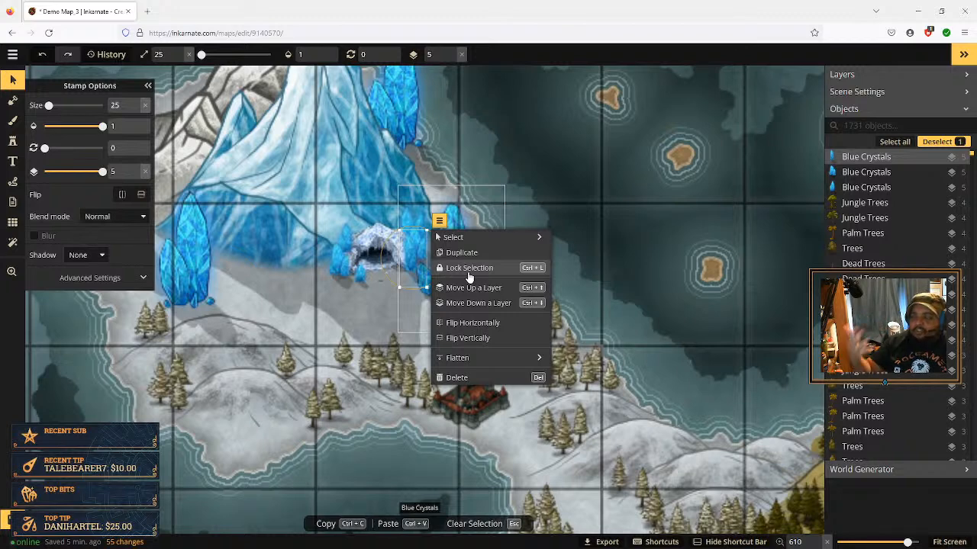
left_click(499, 303)
left_click(499, 304)
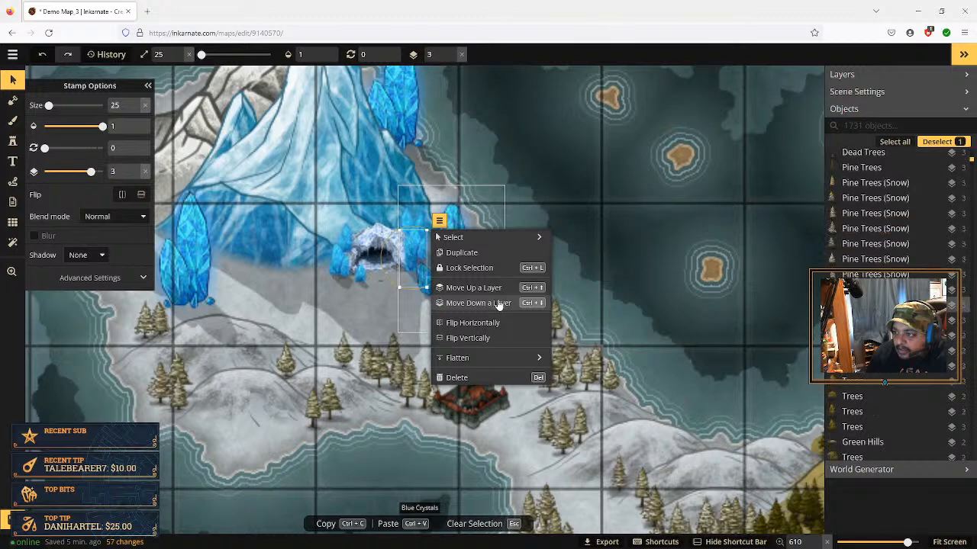
left_click(499, 304)
left_click(494, 304)
left_click(389, 285)
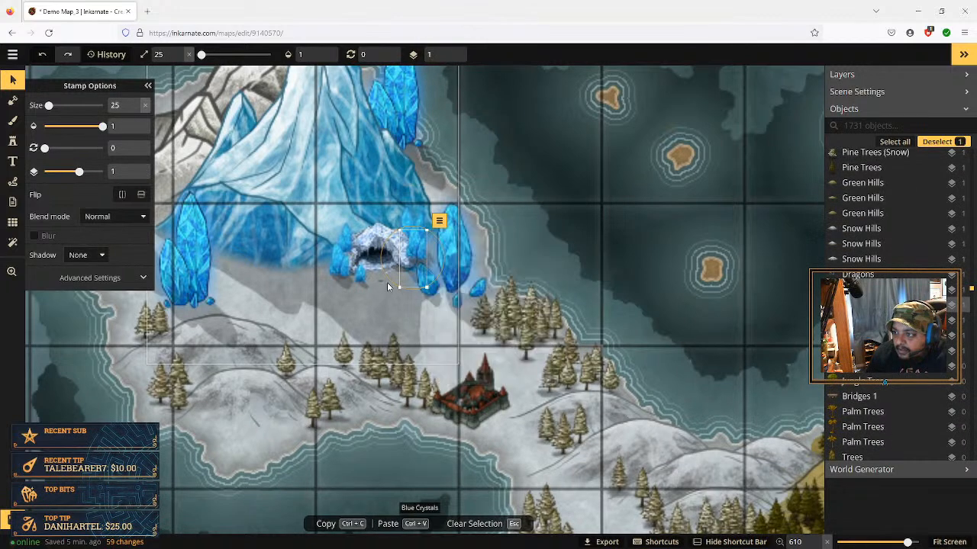
Try lowering the ice cave to layer 1 and return it to layer 2
left_click(394, 252)
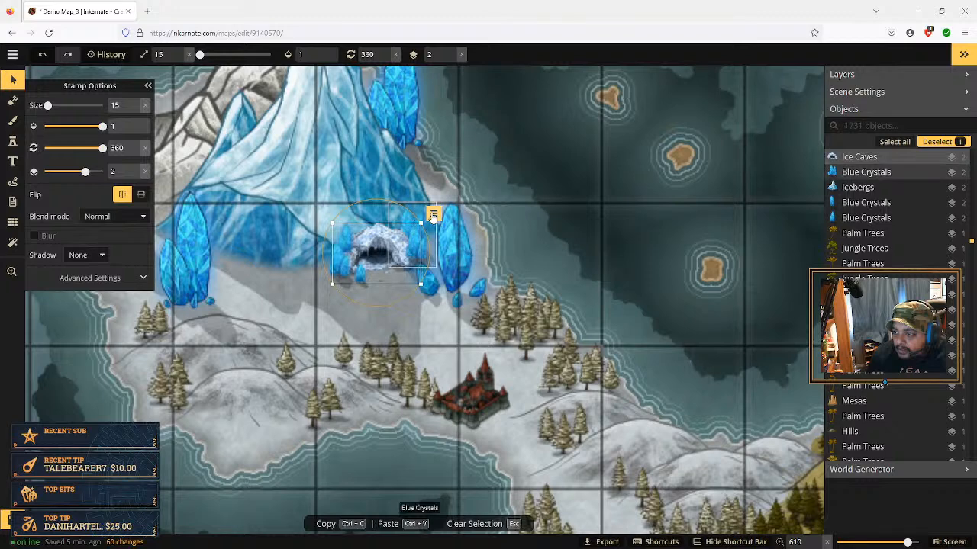
left_click(433, 213)
left_click(482, 302)
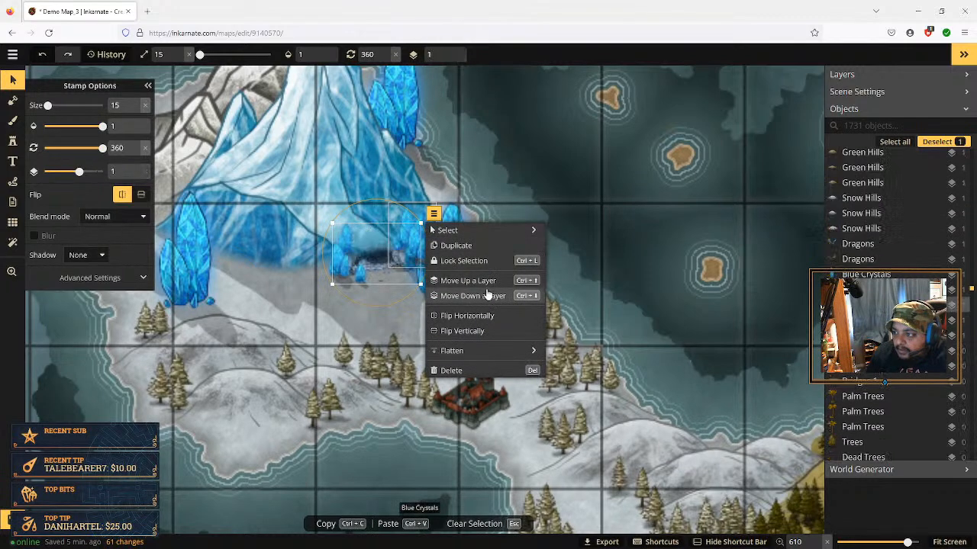
left_click(489, 281)
Raise the small crystal at the ice cave's east edge to layer 2 and shift it slightly west against the entrance
left_click(412, 263)
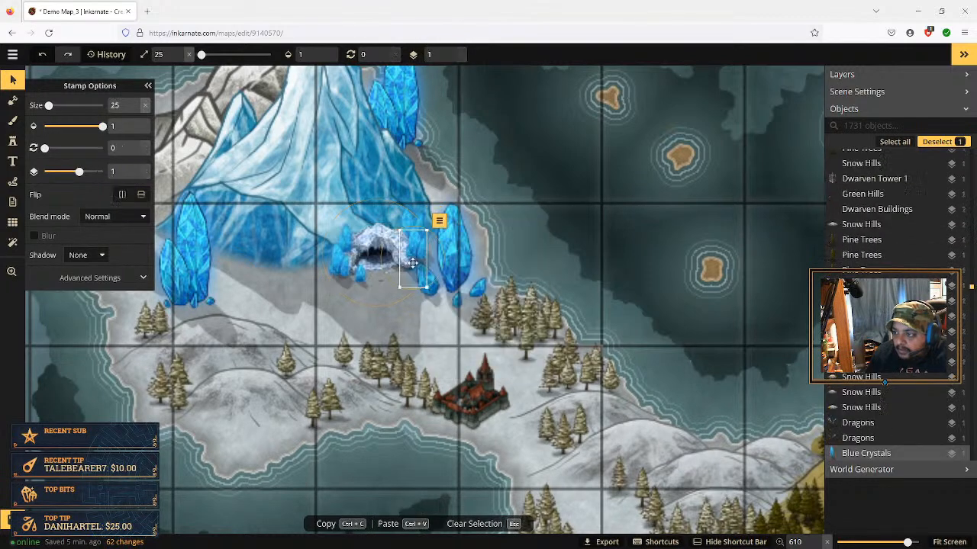
left_click(439, 221)
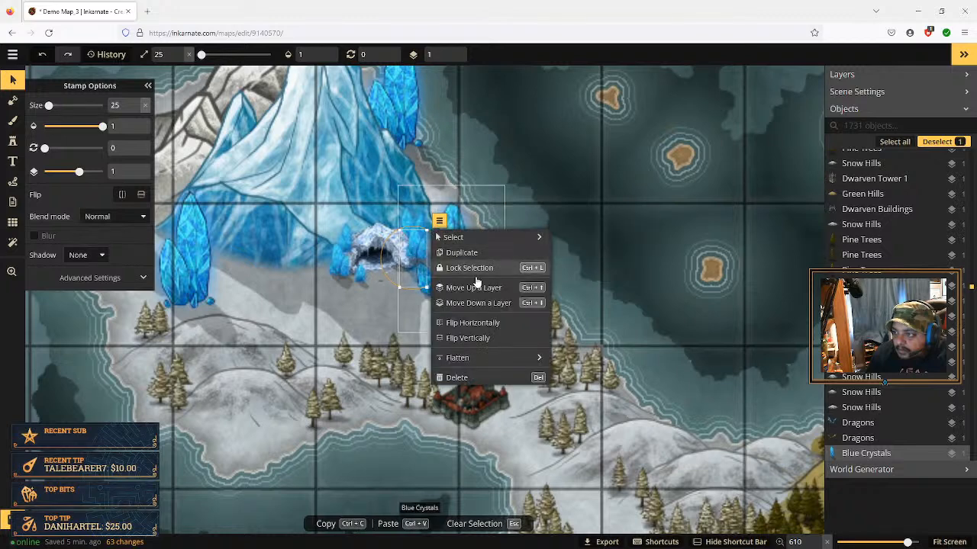
left_click(476, 287)
left_click(399, 267)
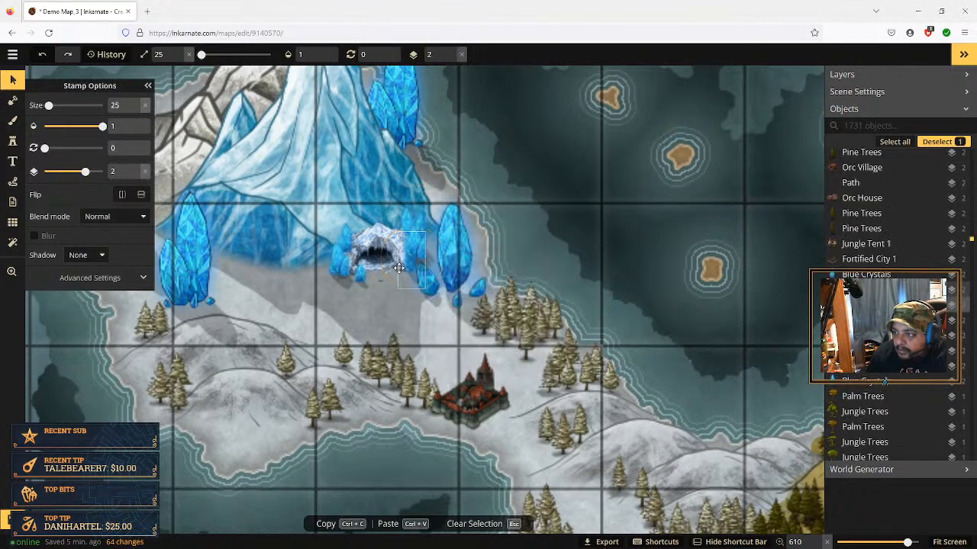
left_click(404, 267)
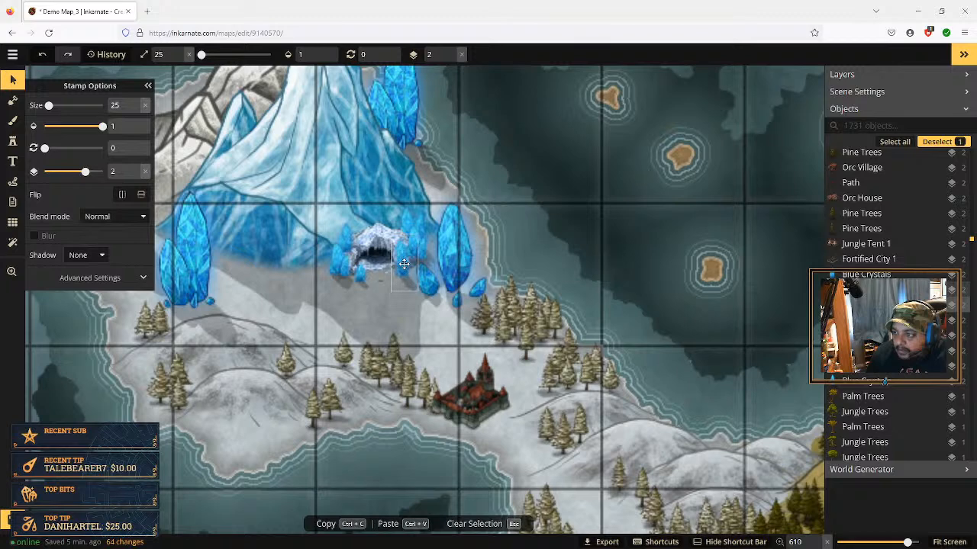
Nudge the other small crystal cluster beside the ice cave slightly east and lower it to layer 2
left_click(420, 248)
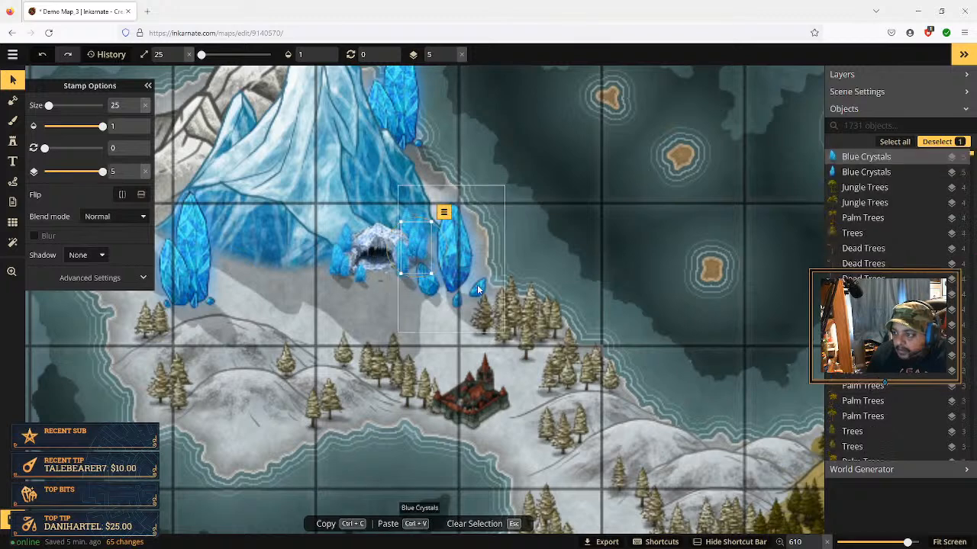
key("Escape")
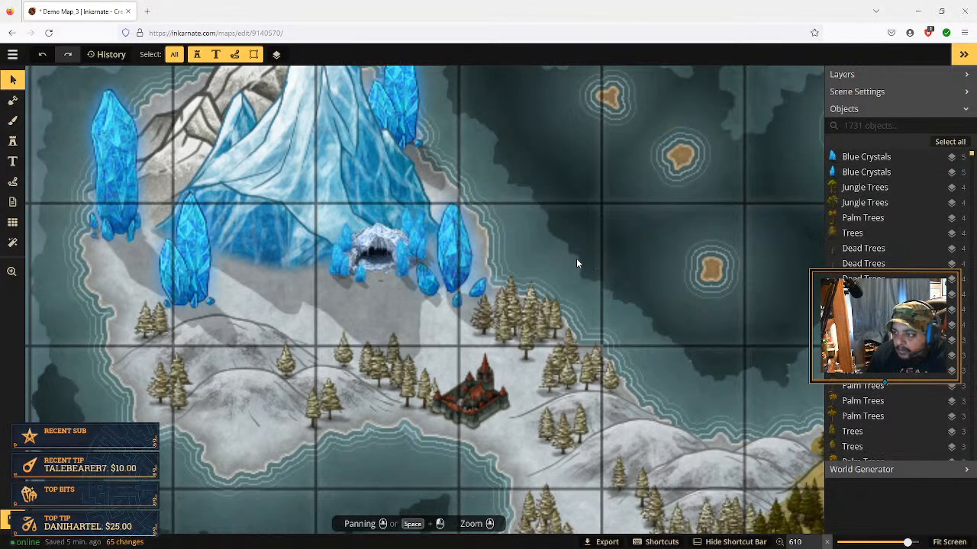
left_click(422, 244)
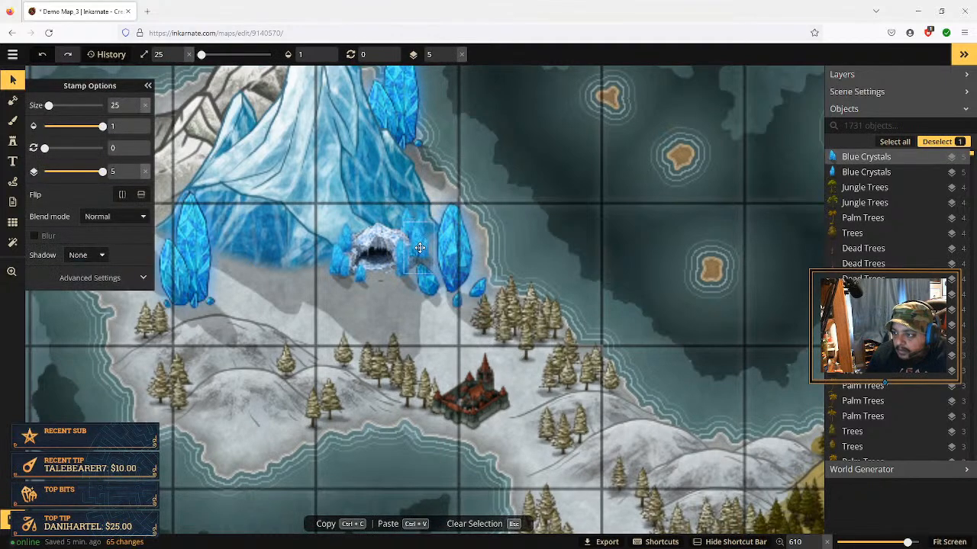
left_click(447, 212)
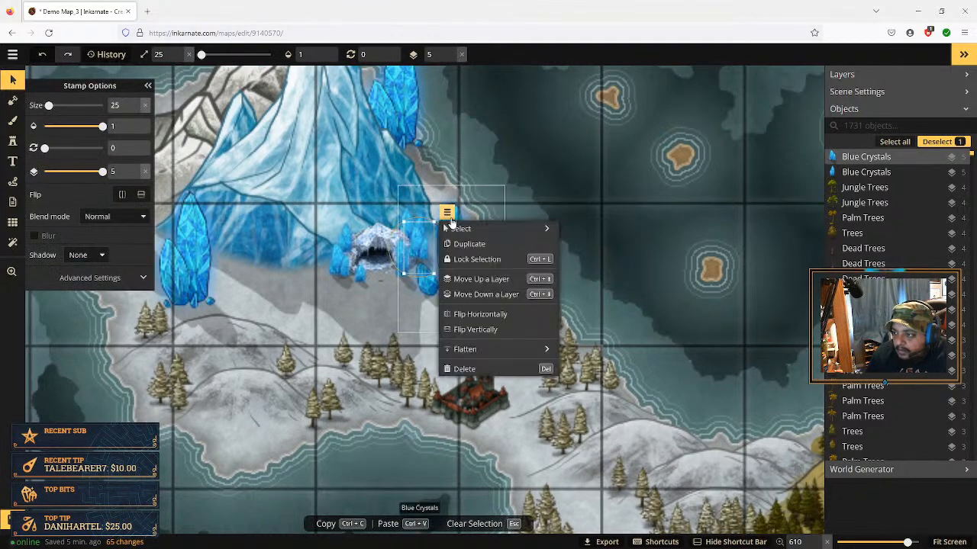
left_click(493, 294)
left_click(493, 295)
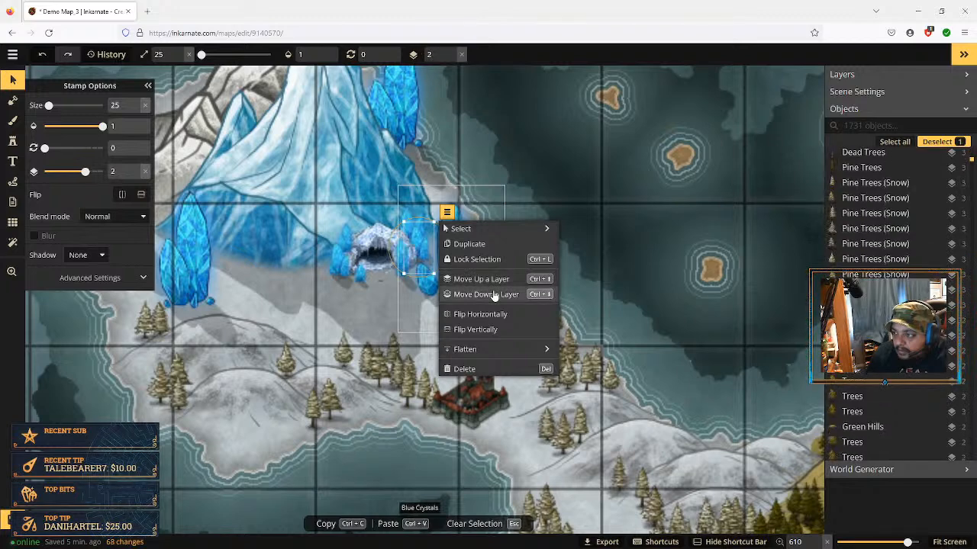
left_click(493, 294)
left_click(602, 235)
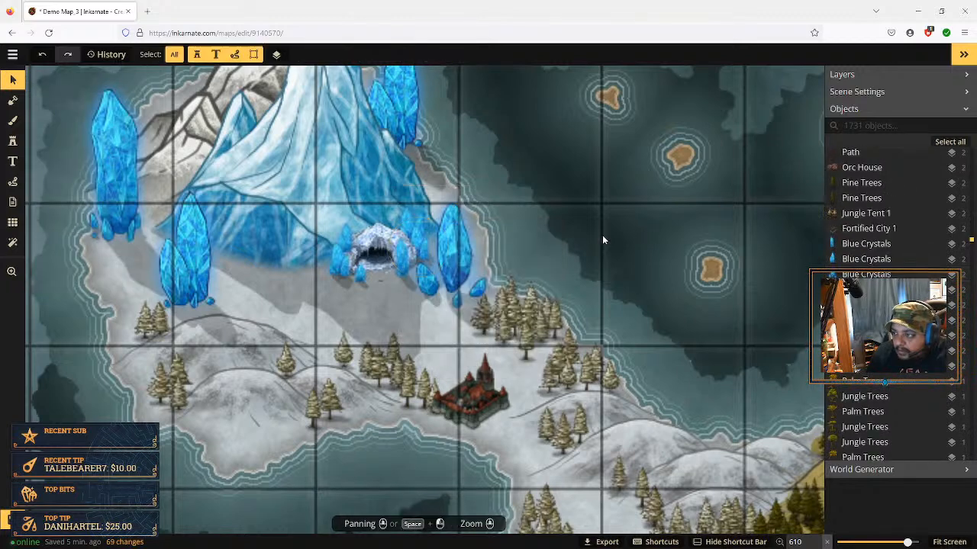
left_click(423, 250)
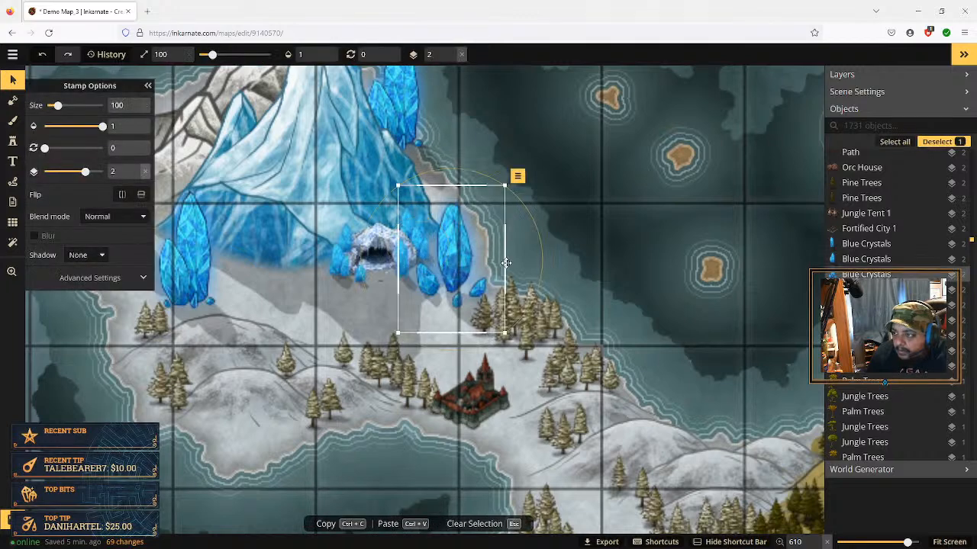
left_click(589, 252)
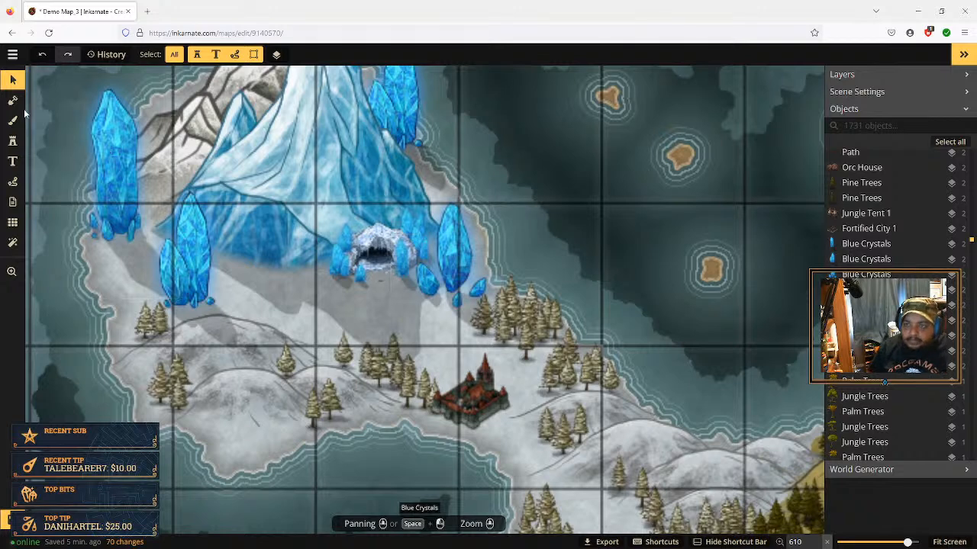
Place a Whirlpool stamp from the catalog at size 100 in the bay between the mountainous headlands on the north coast
left_click(12, 142)
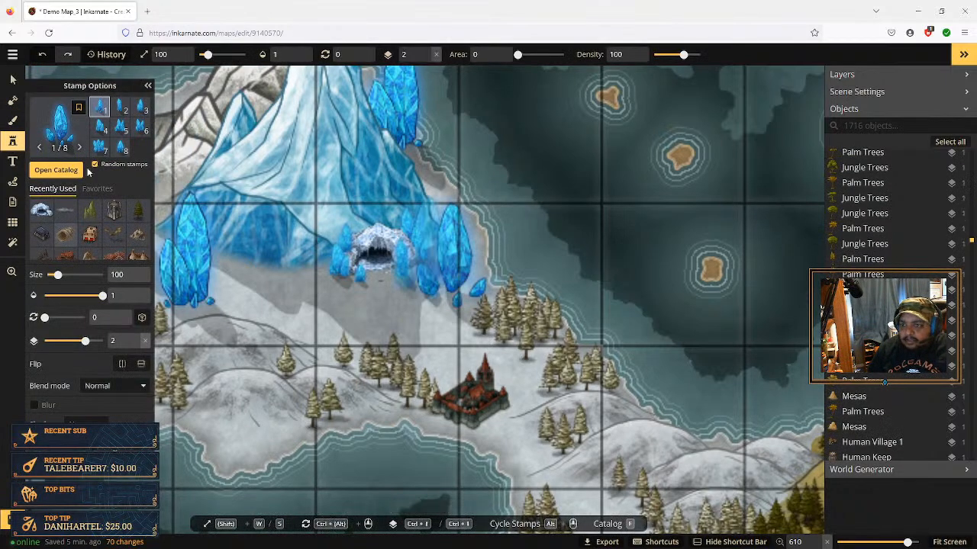
left_click(53, 172)
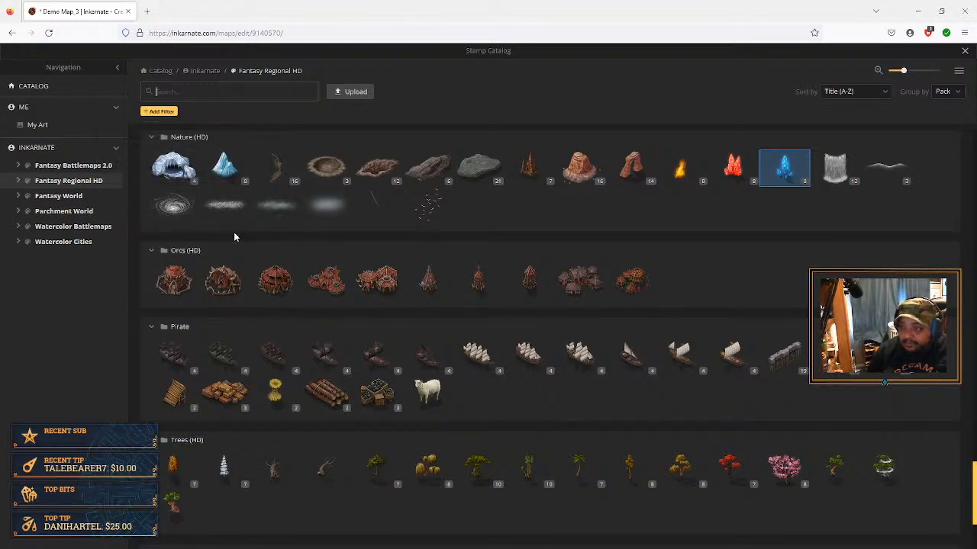
left_click(174, 207)
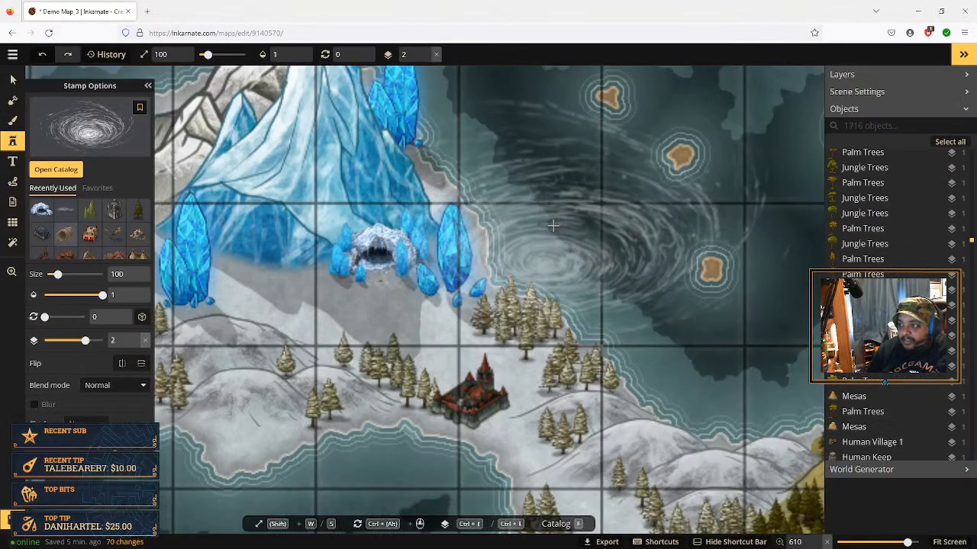
scroll(595, 224, "down", 4)
scroll(597, 225, "down", 1)
key("space")
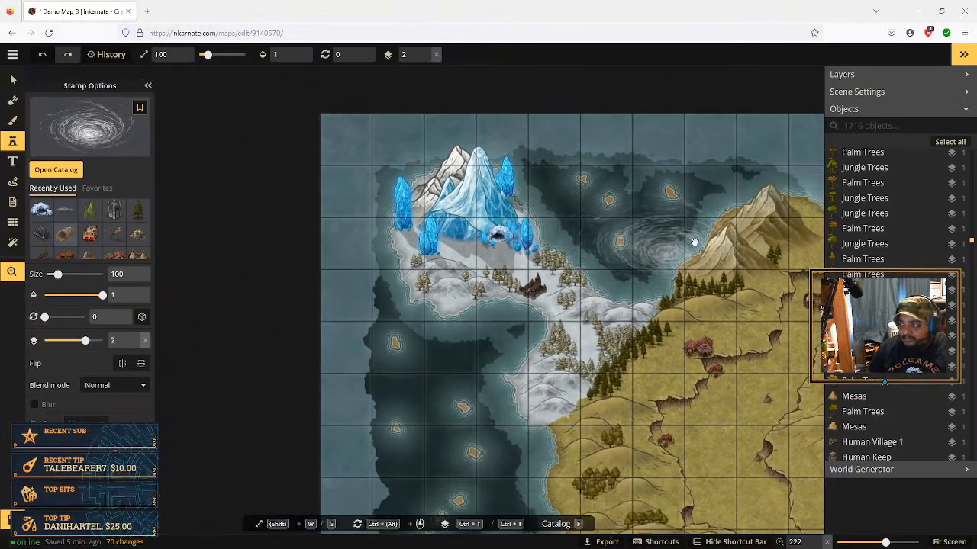
left_click_drag(696, 242, 400, 244)
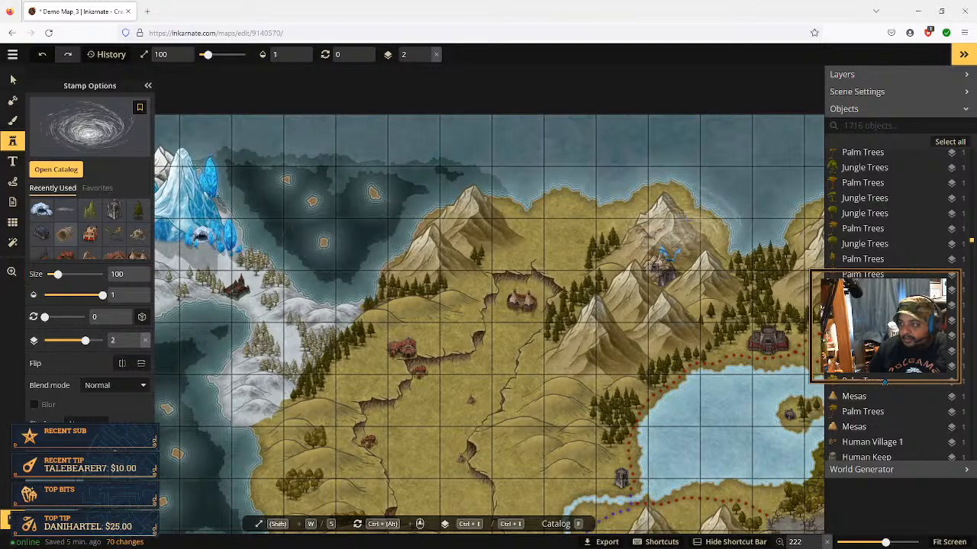
left_click(728, 217)
key("space")
left_click_drag(728, 218, 392, 236)
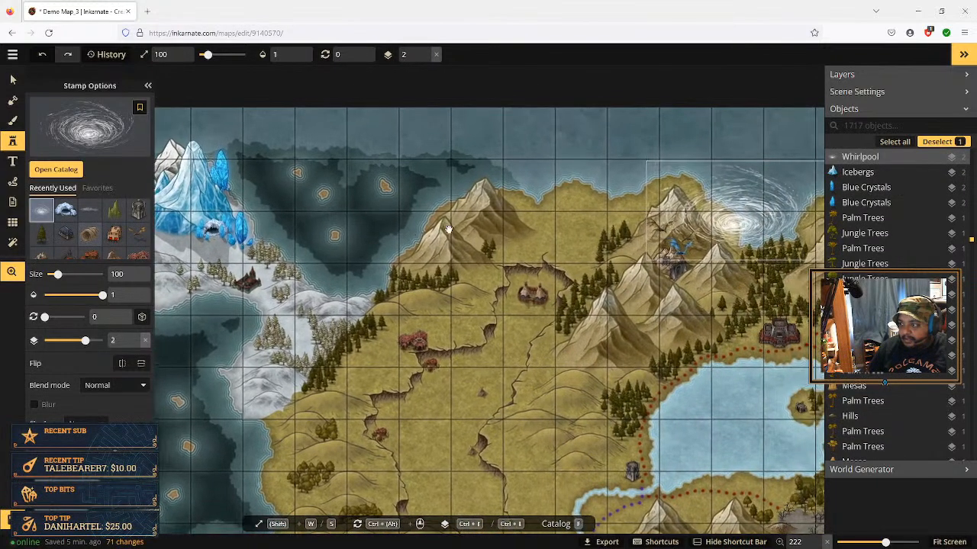
left_click_drag(755, 215, 779, 200)
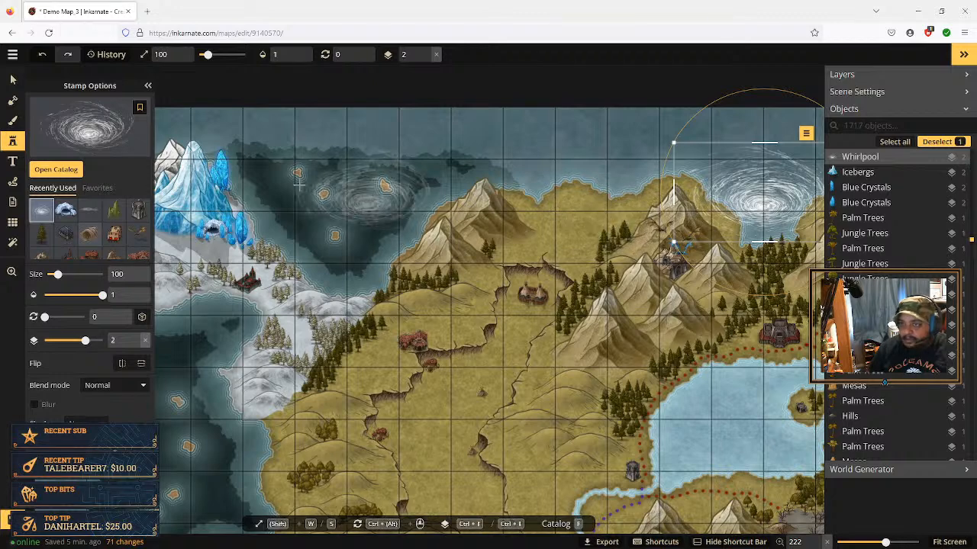
Shrink the whirlpool to size 62 and center it in the mouth of the northern bay
left_click(12, 80)
left_click_drag(511, 253, 311, 251)
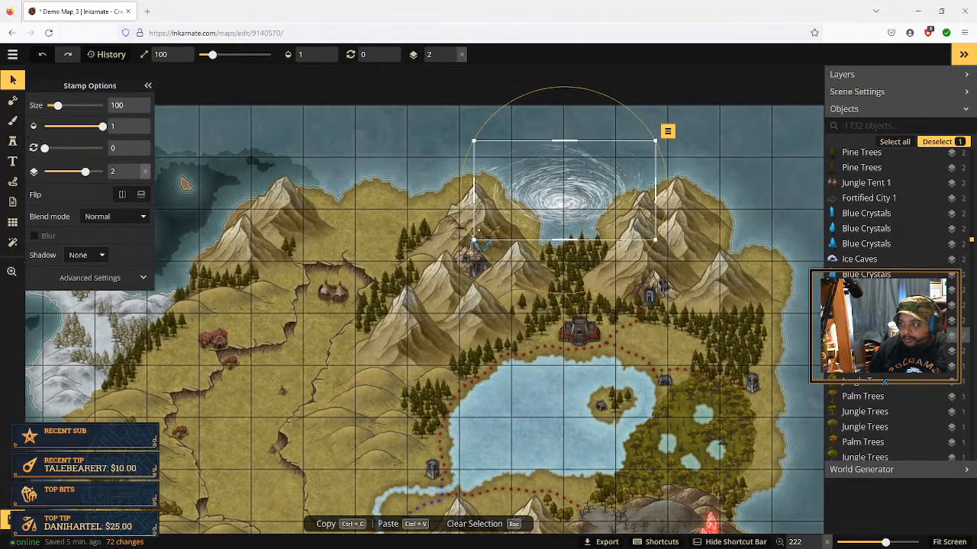
left_click_drag(475, 240, 541, 202)
left_click_drag(591, 179, 583, 193)
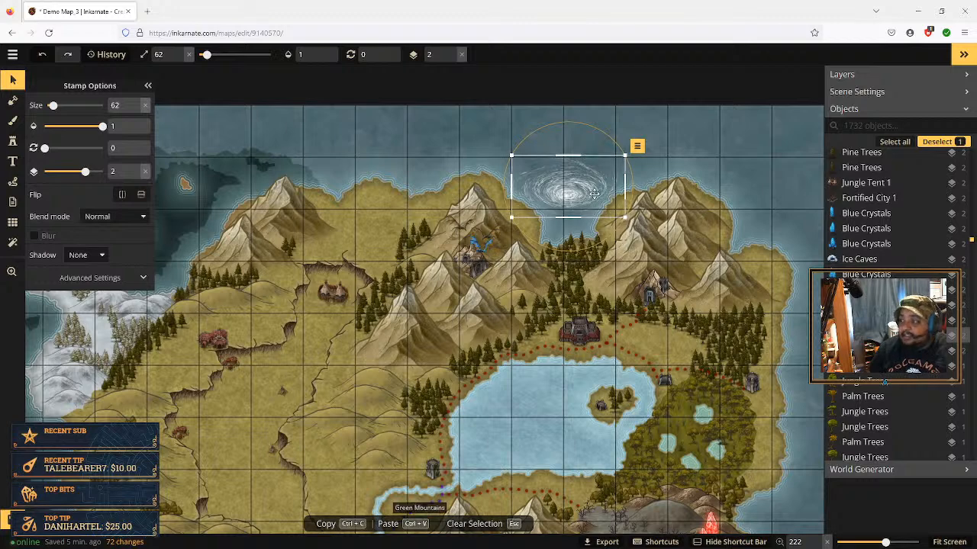
left_click_drag(568, 187, 573, 199)
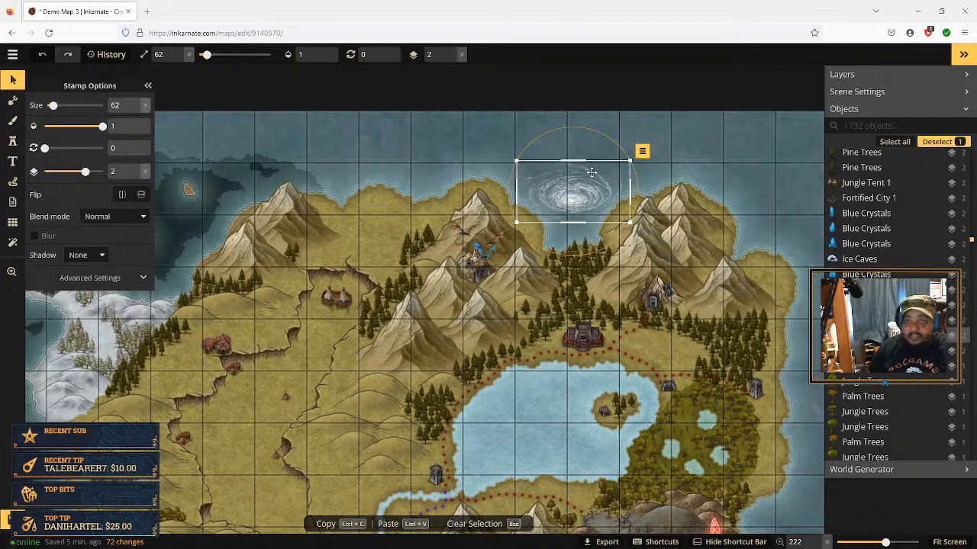
key("Escape")
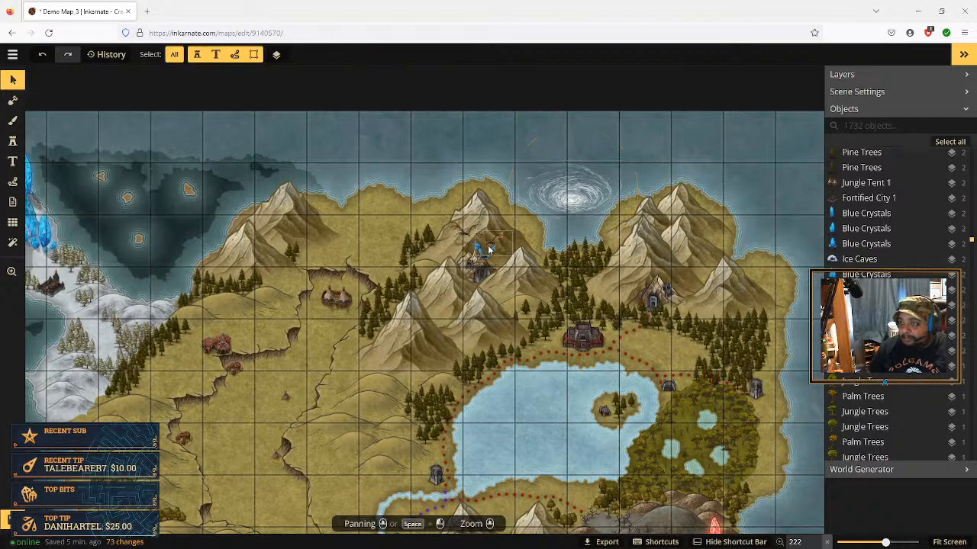
Place a Snowy Viking Fortress stamp from the catalog at size 62 where the snowy northwest meets the grassland
scroll(469, 263, "down", 1)
scroll(469, 263, "down", 3)
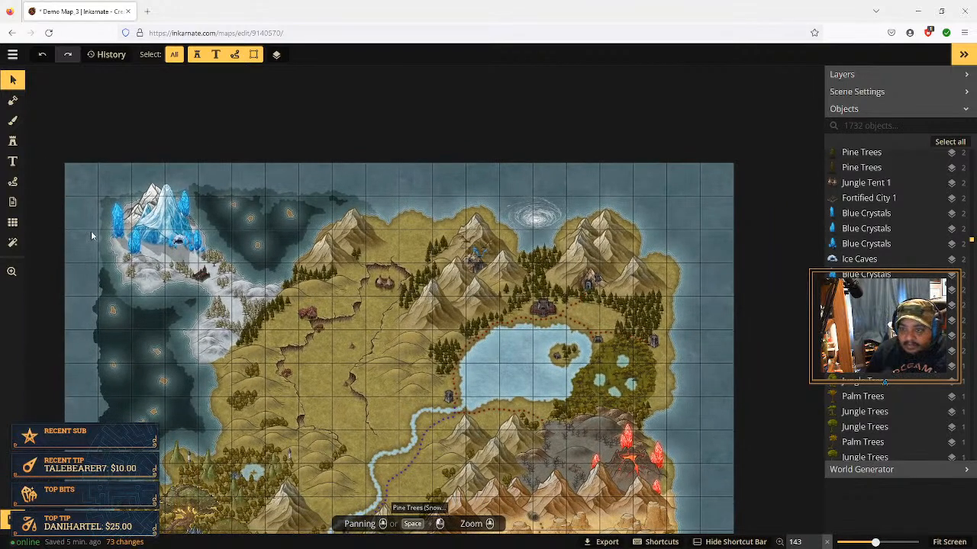
left_click(12, 140)
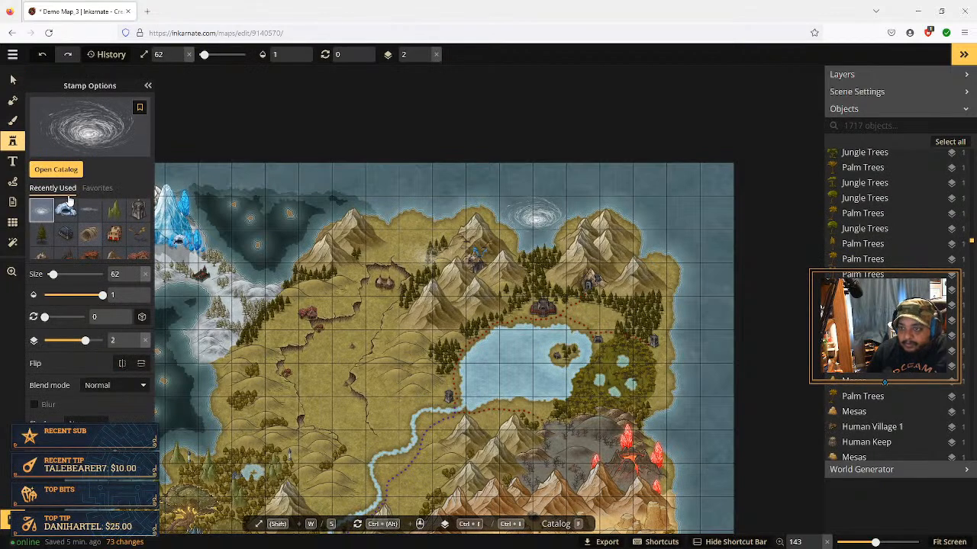
left_click(56, 173)
scroll(291, 185, "down", 2)
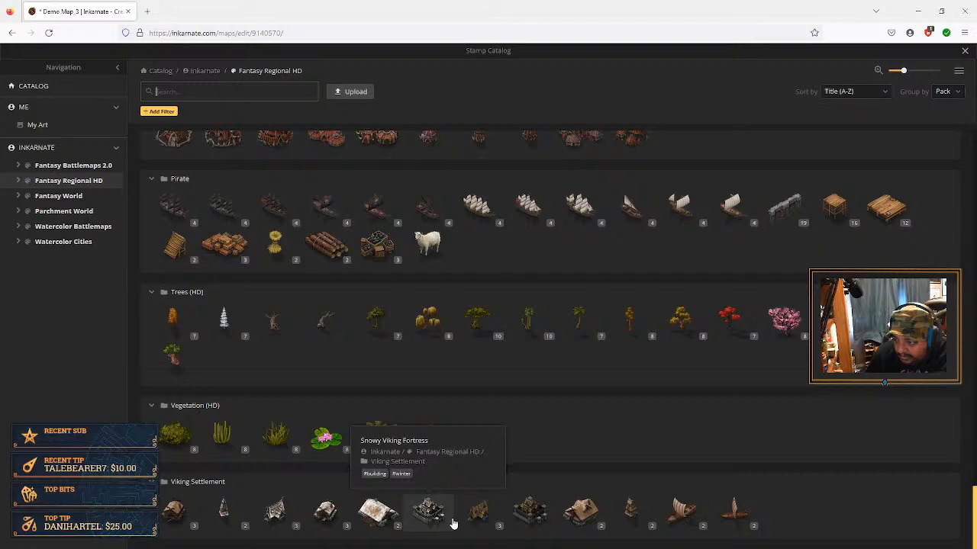
left_click(429, 512)
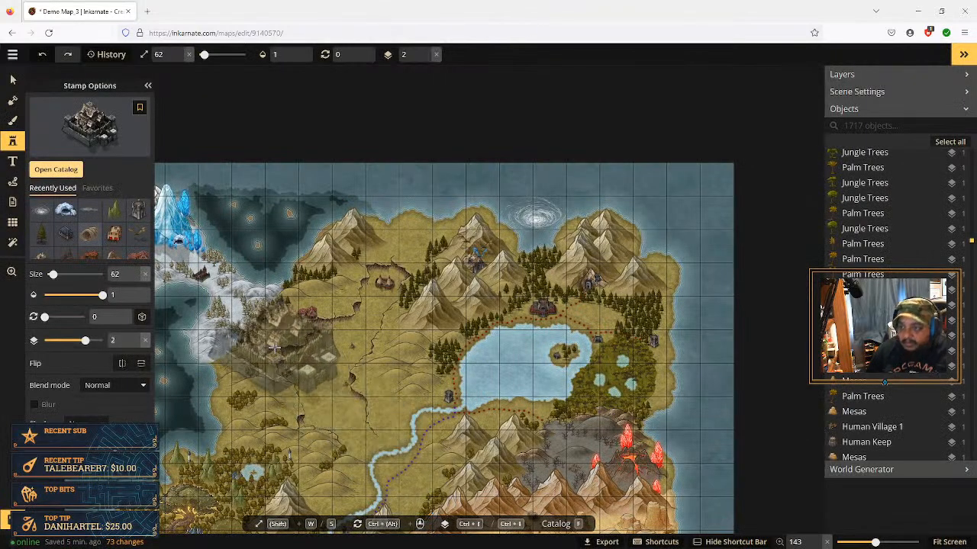
left_click(276, 282)
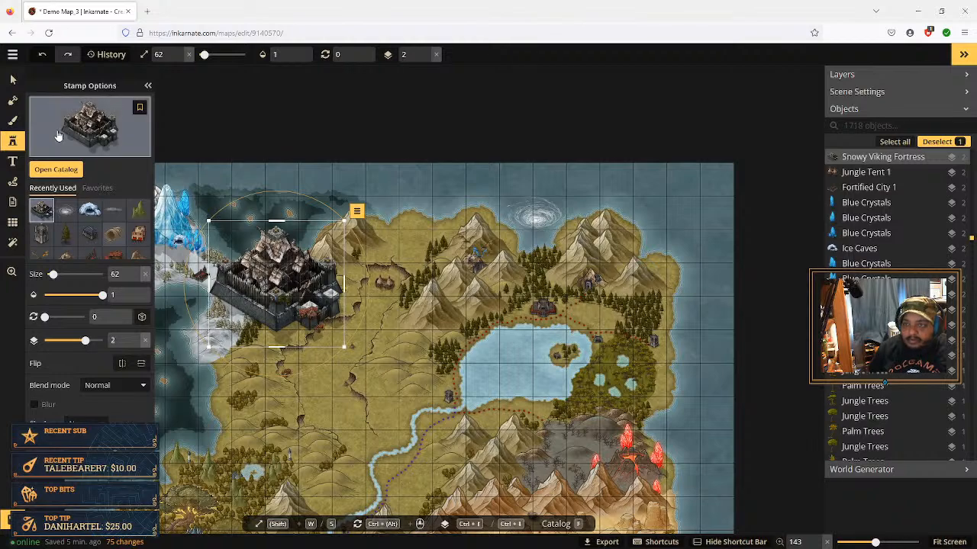
Delete the small Fortified City stamp just west of the Snowy Viking Fortress in the snowy northwest
left_click(16, 84)
key("space")
left_click_drag(164, 258, 356, 276)
scroll(356, 276, "up", 3)
scroll(356, 276, "up", 3)
left_click(410, 304)
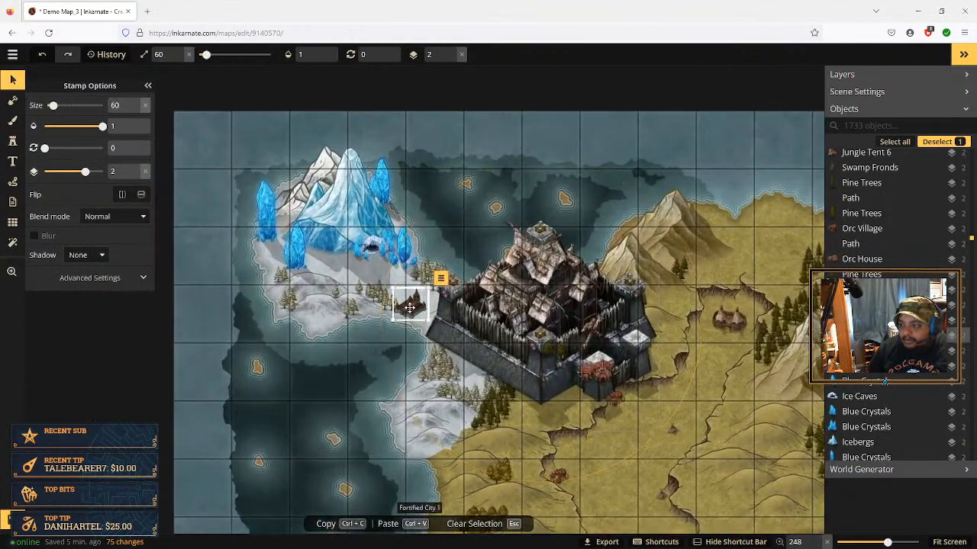
key("Delete")
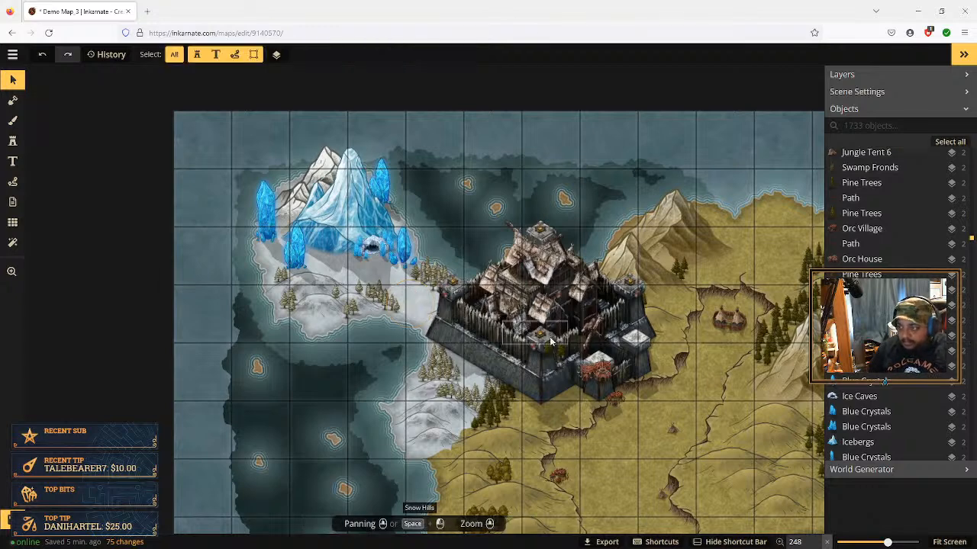
Shrink the Snowy Viking Fortress to size 10 and move it west onto the snowfield southeast of the ice cave
left_click(561, 321)
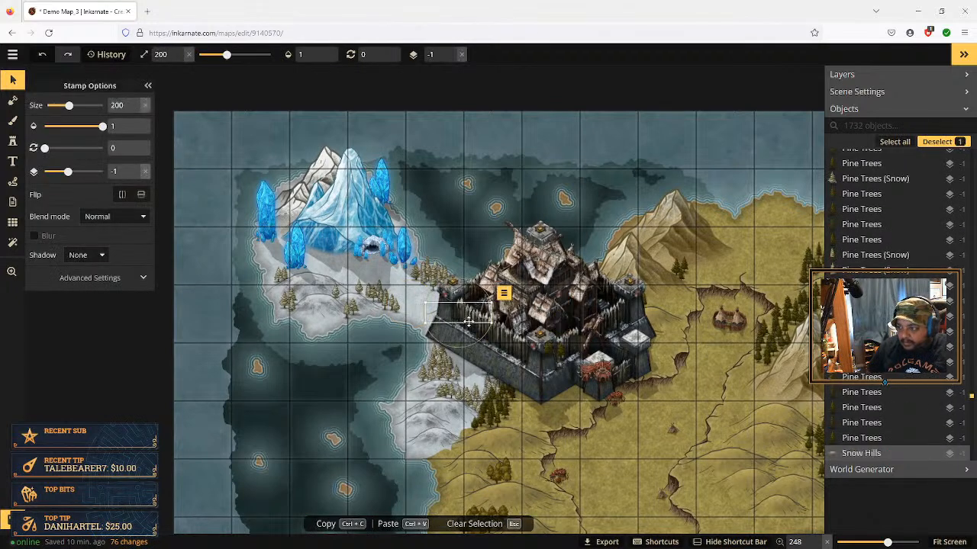
left_click(538, 239)
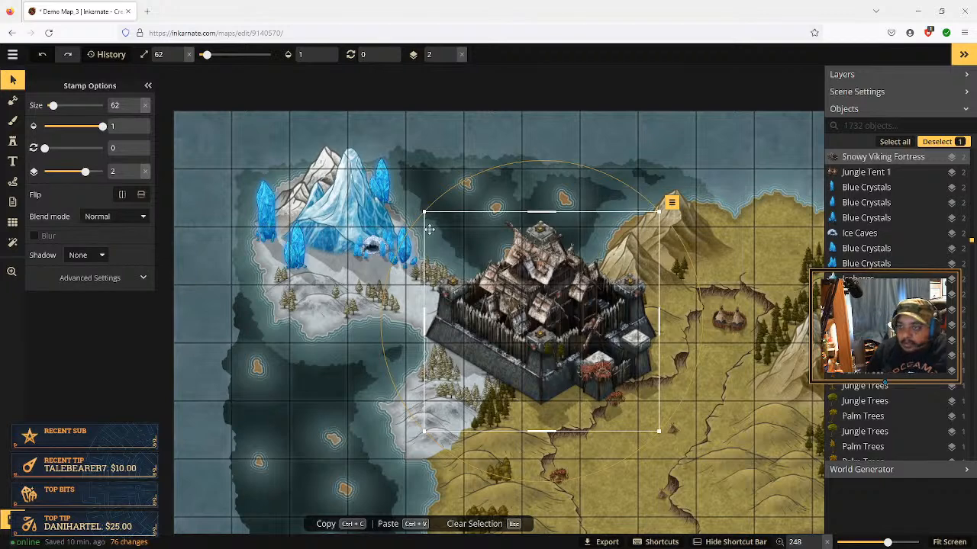
left_click(135, 111)
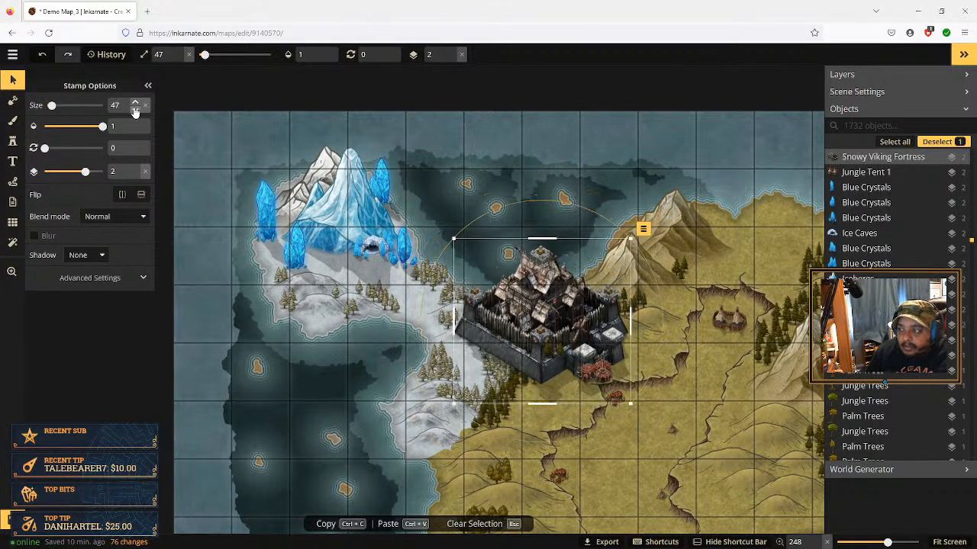
left_click(135, 111)
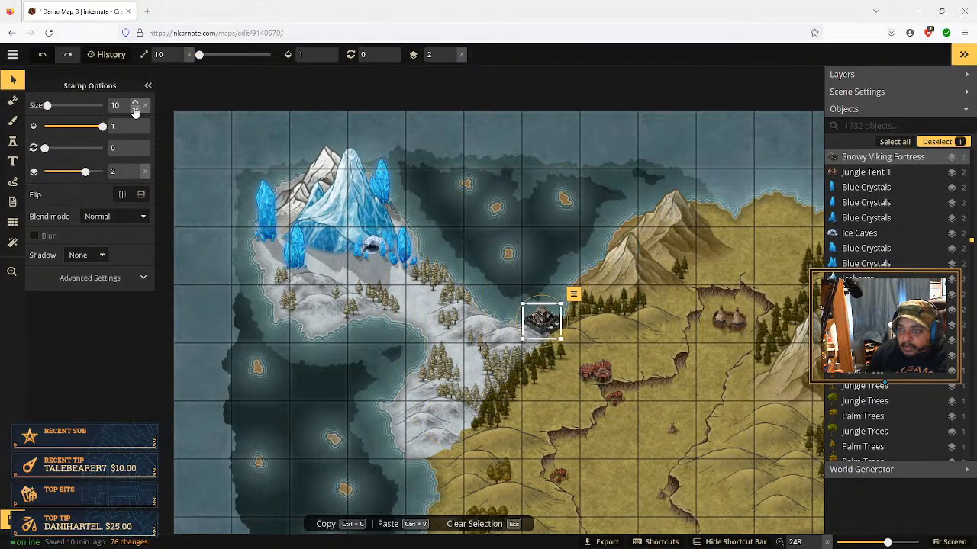
left_click_drag(541, 318, 418, 311)
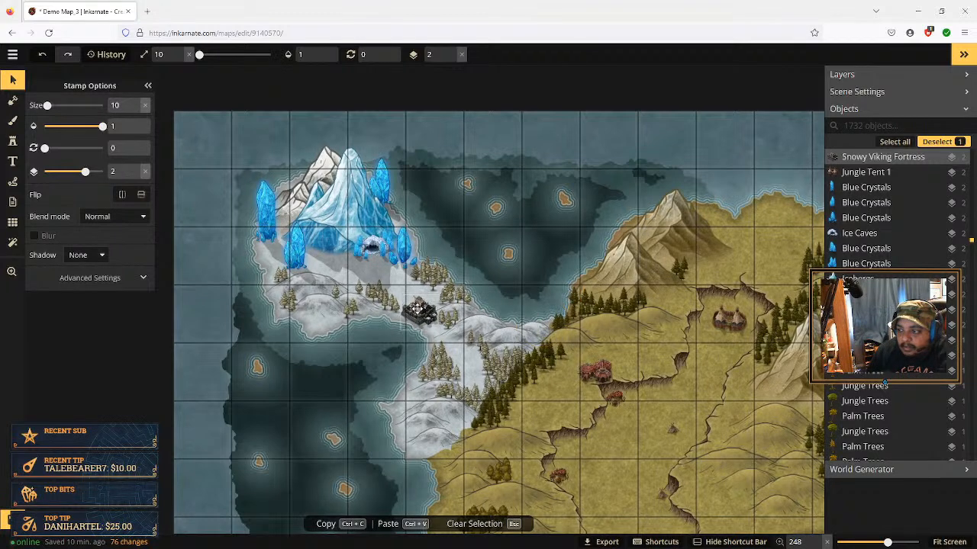
left_click(451, 284)
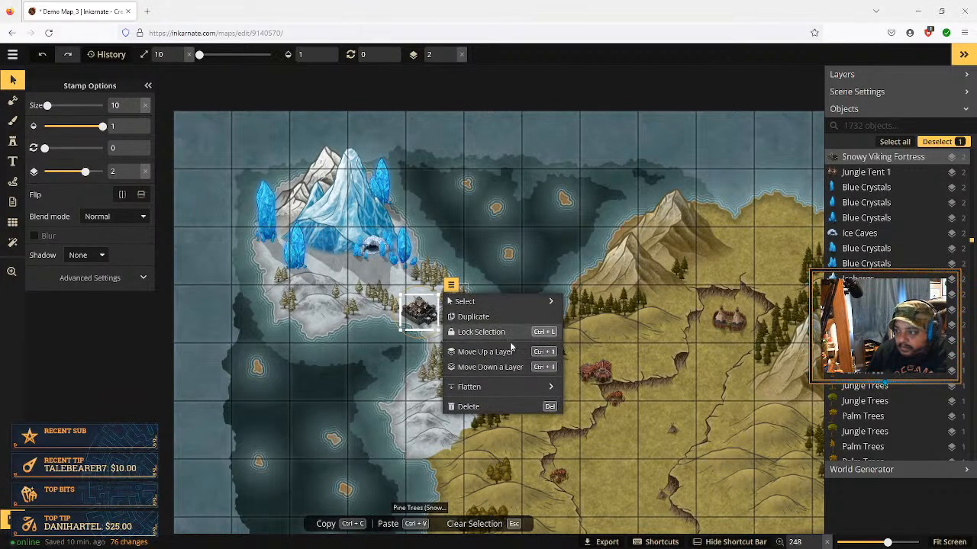
left_click(485, 352)
key("Escape")
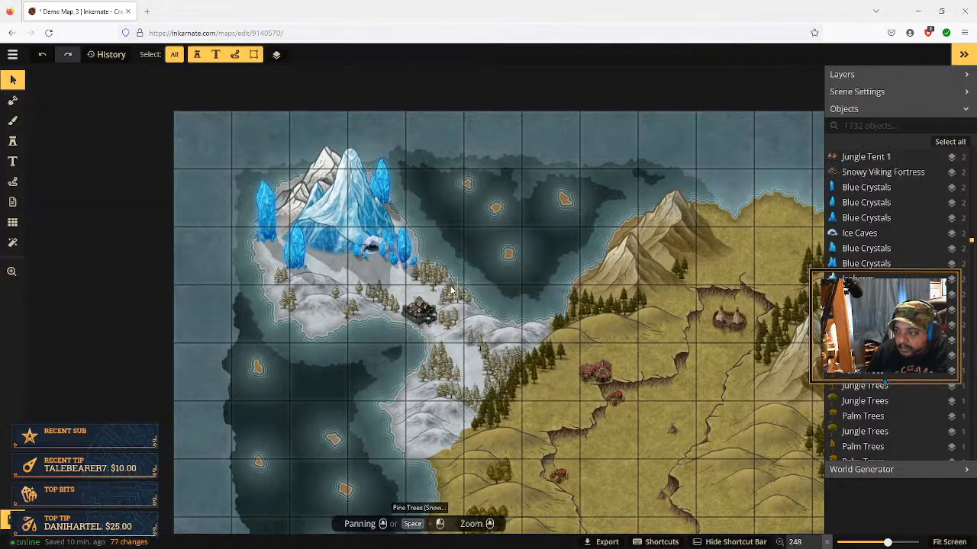
left_click(421, 311)
left_click(451, 285)
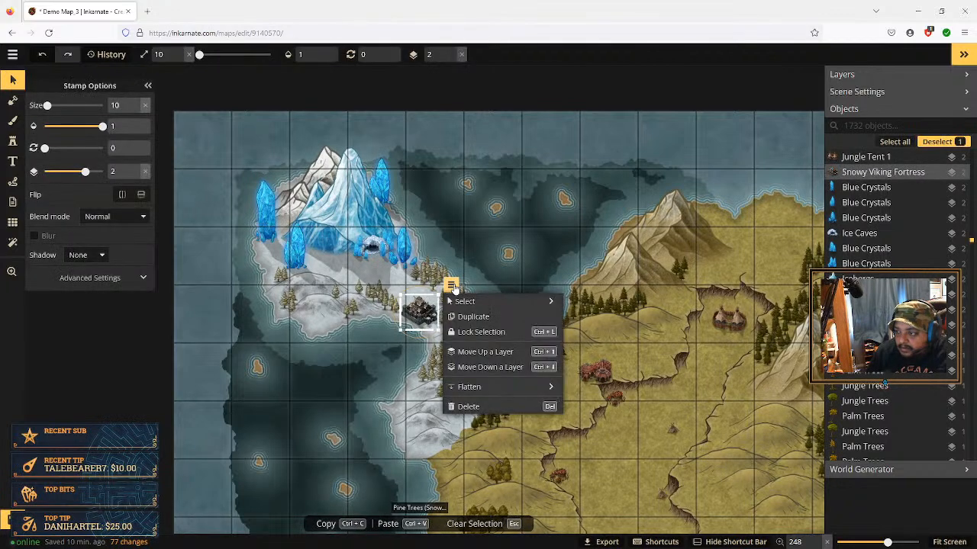
mouse_move(484, 306)
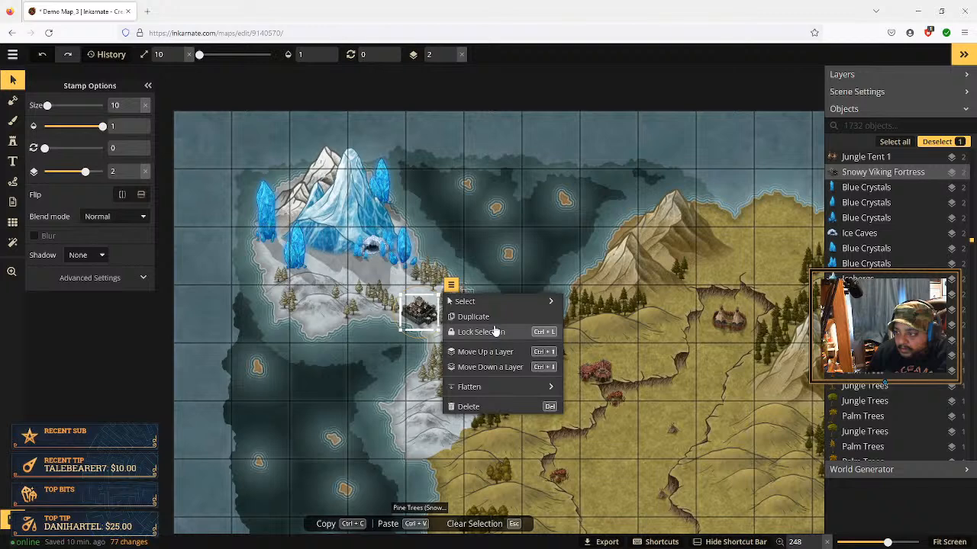
mouse_move(517, 389)
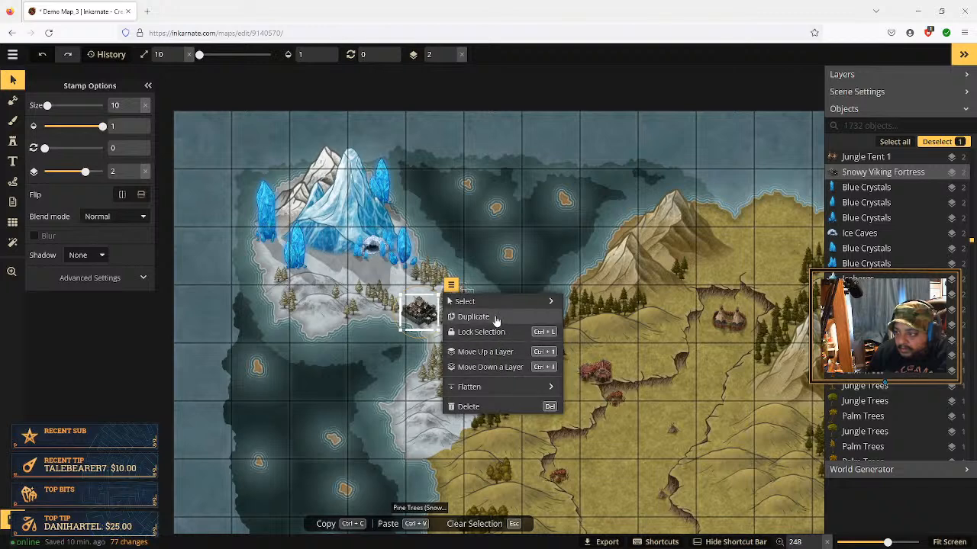
left_click(385, 351)
Nudge the Snowy Viking Fortress slightly northwest beside the snowy pine trees and clear the selection
scroll(391, 349, "up", 5)
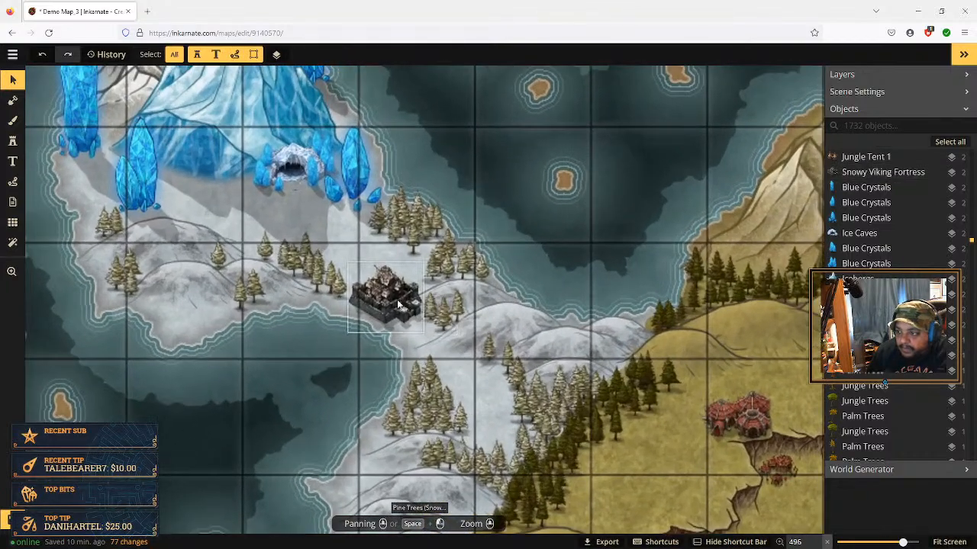
left_click(392, 302)
left_click_drag(389, 296, 386, 293)
left_click(572, 290)
scroll(569, 305, "down", 2)
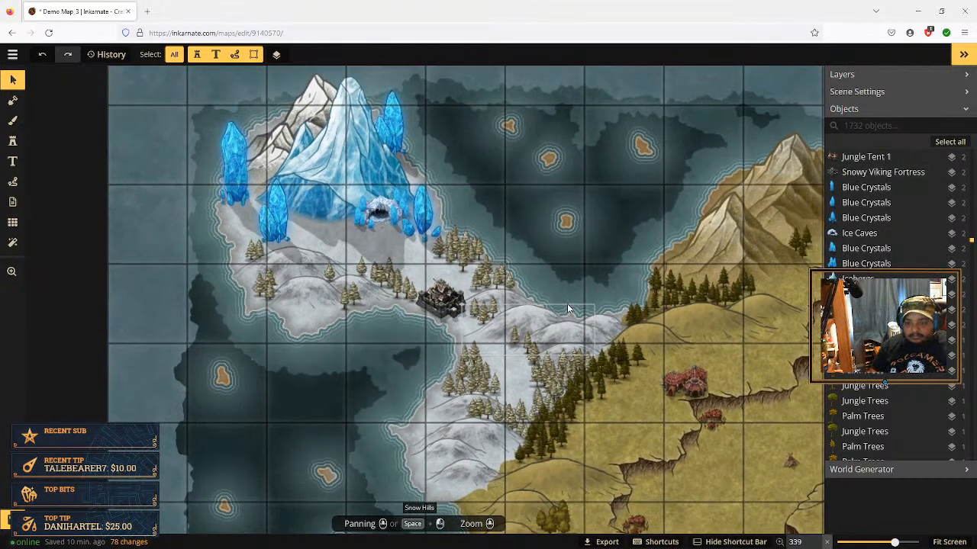
Fit the whole map on screen and save it
scroll(572, 302, "down", 3)
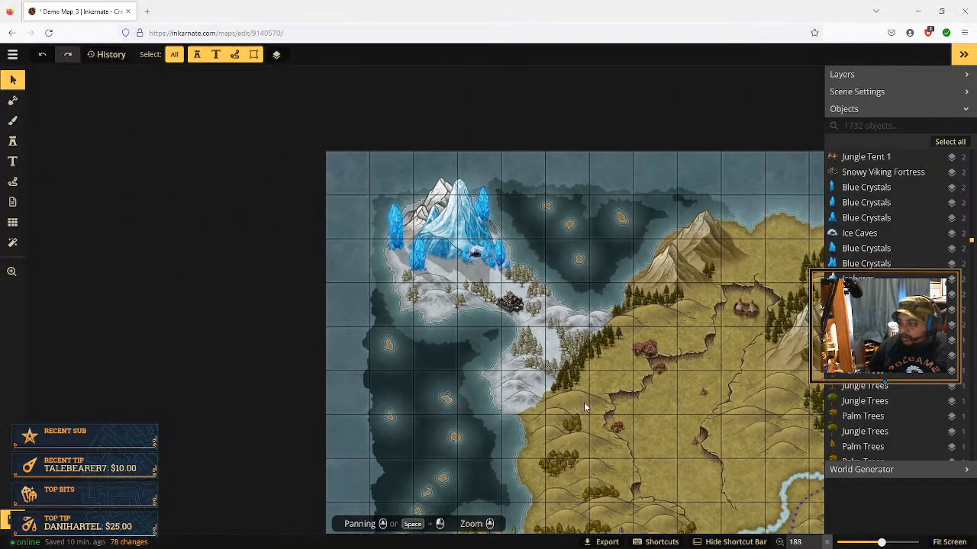
left_click(947, 542)
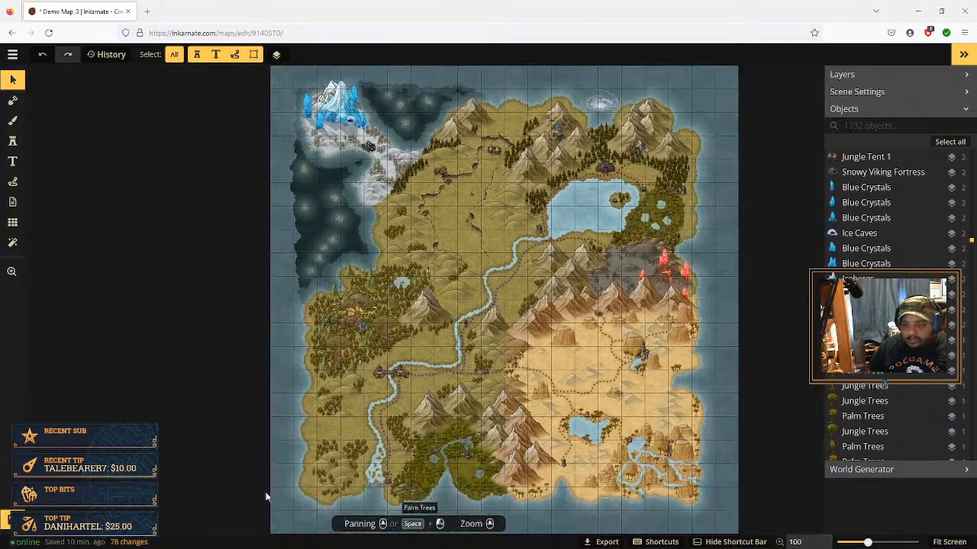
key("ctrl+s")
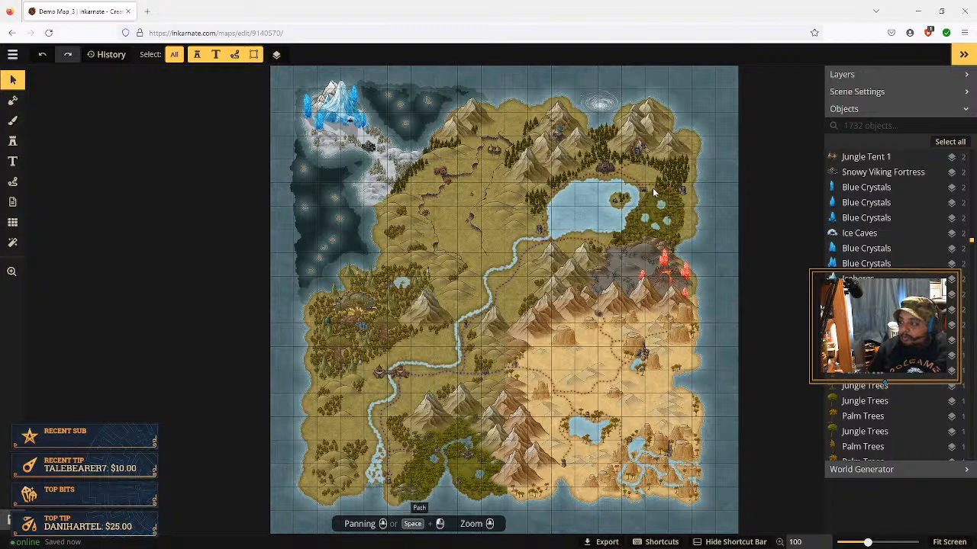
Review the map up close across the northern lake, swamp, volcano, desert, river and western forest, finishing with the full map
scroll(671, 186, "up", 3)
scroll(687, 182, "up", 2)
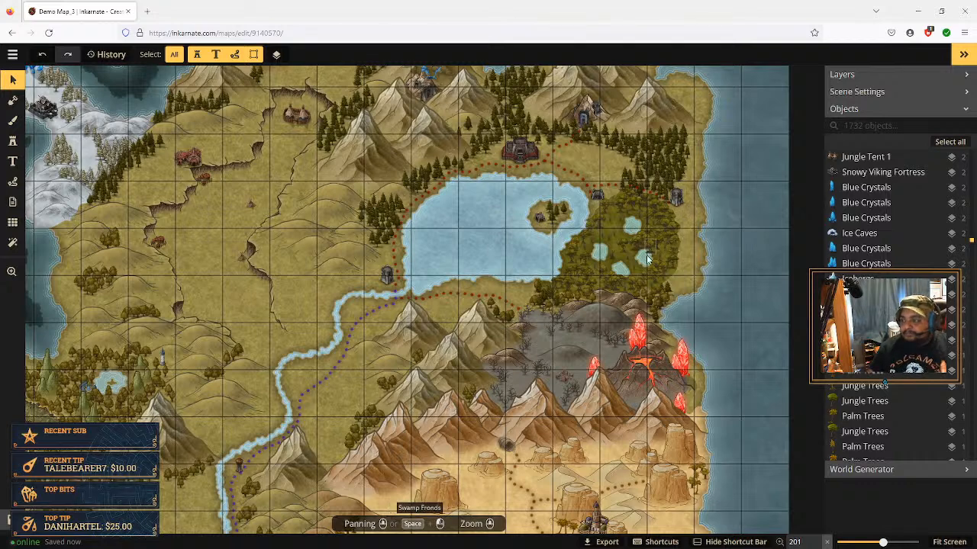
left_click_drag(551, 416, 608, 338)
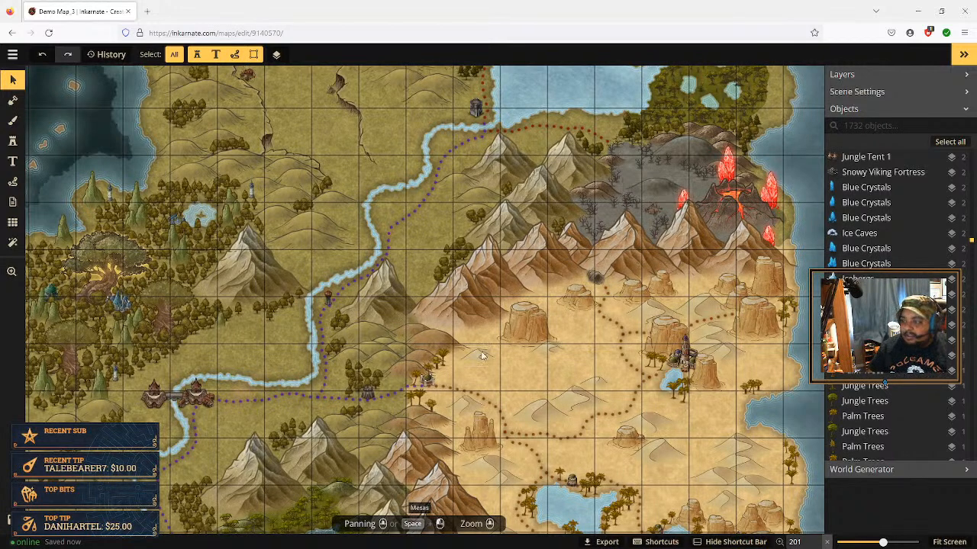
scroll(400, 343, "up", 1)
left_click_drag(401, 342, 645, 306)
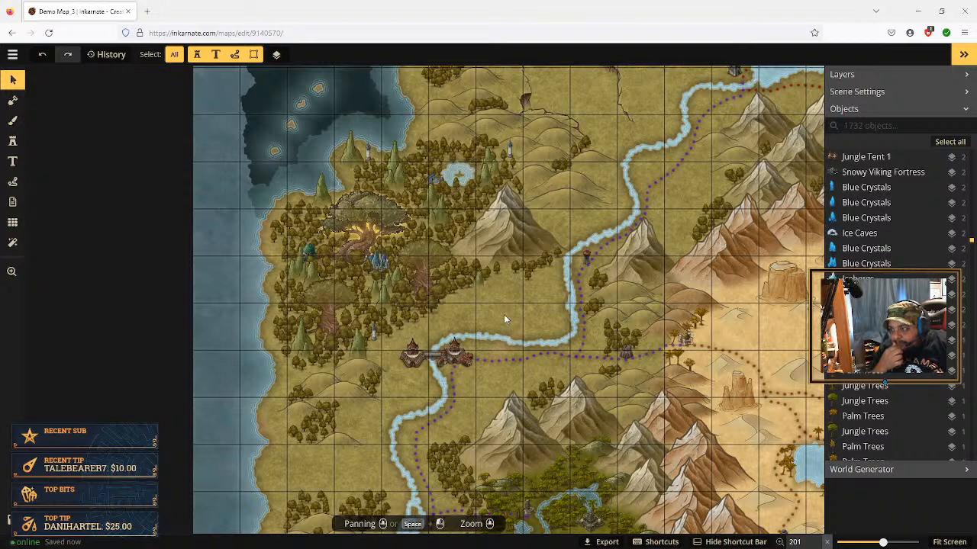
scroll(527, 311, "down", 3)
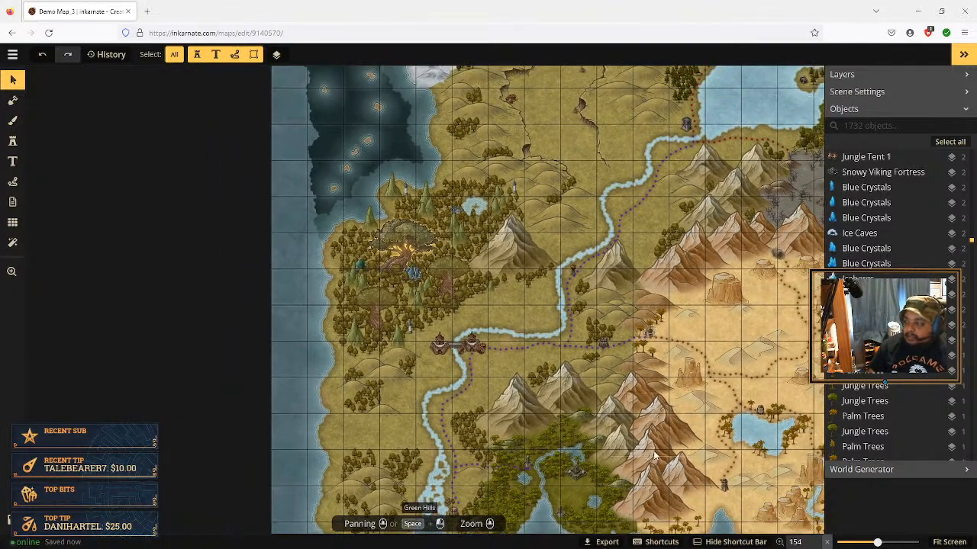
left_click(662, 426)
left_click(950, 542)
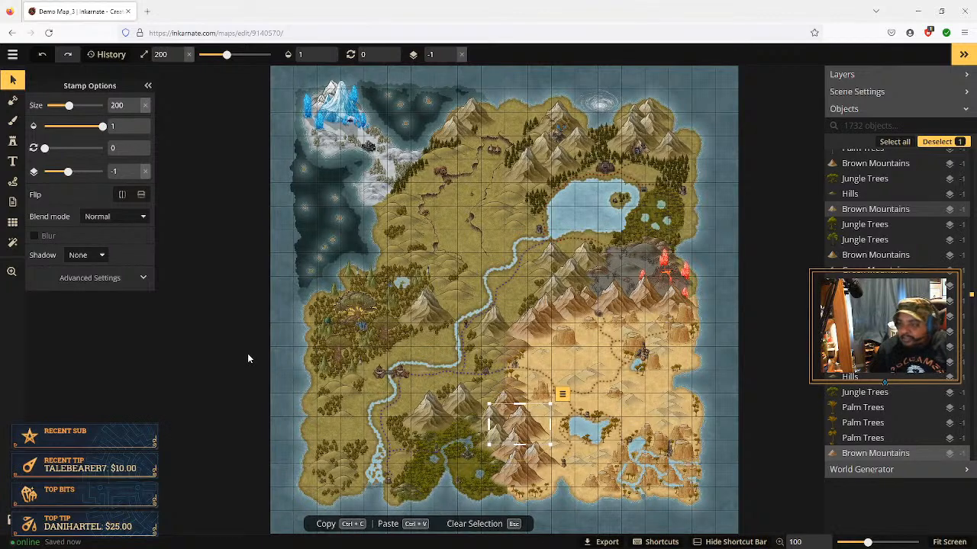
key("Escape")
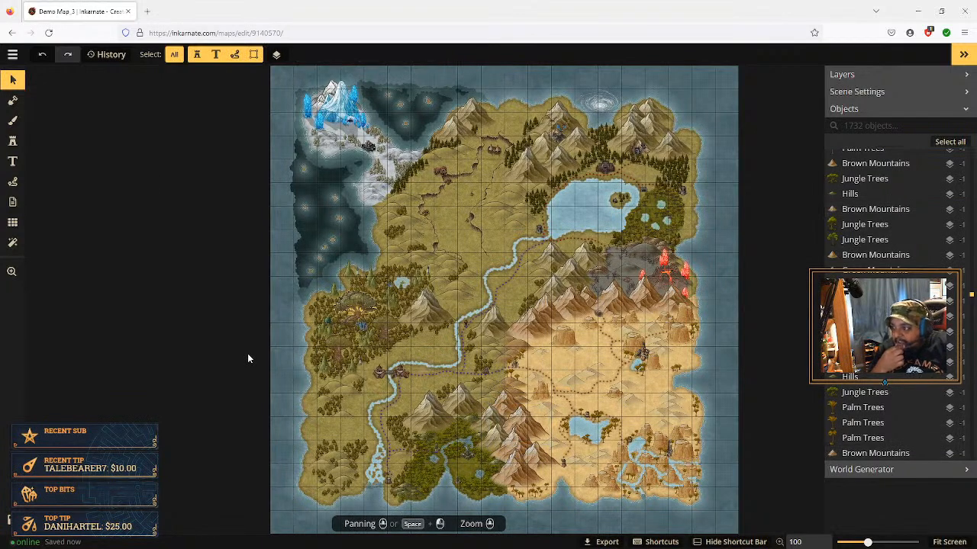